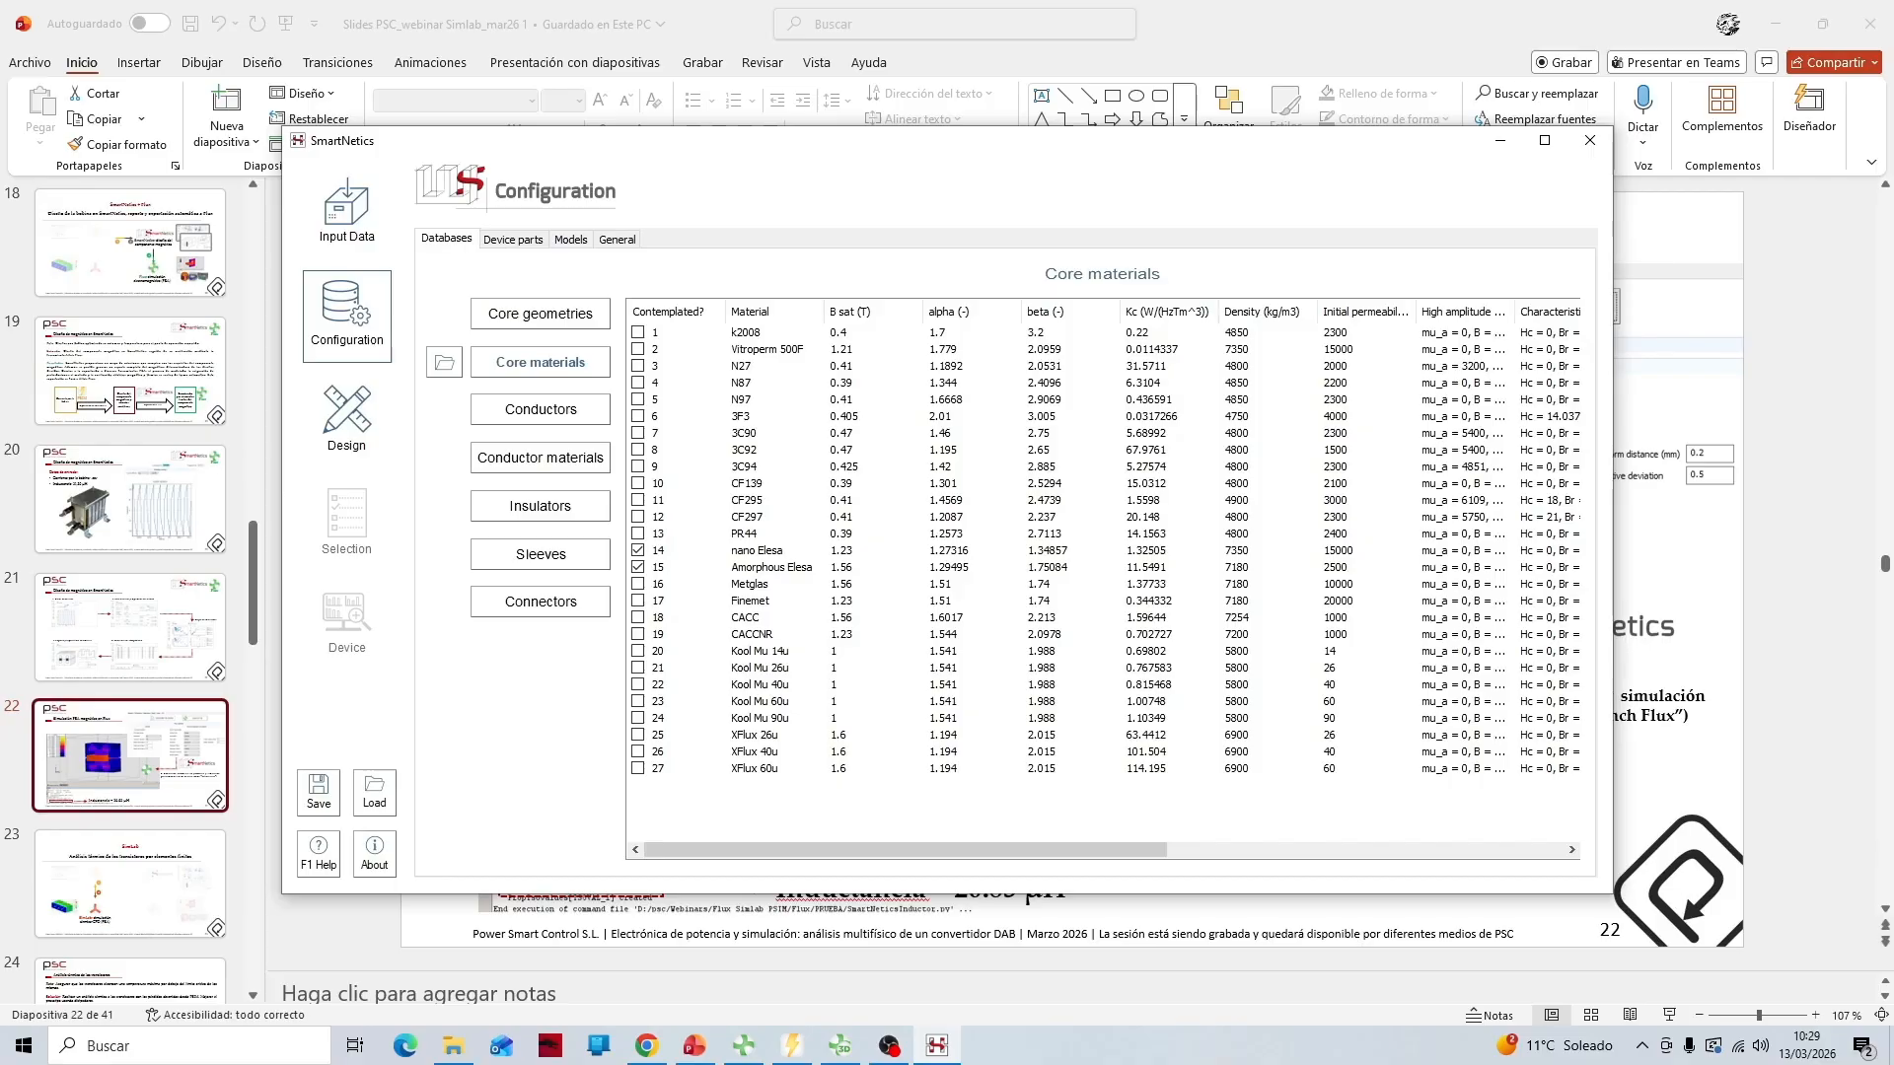
# Review the core geometries database, checking the option to generate E cores from Us and which E and U cores are included
pyautogui.click(541, 313)
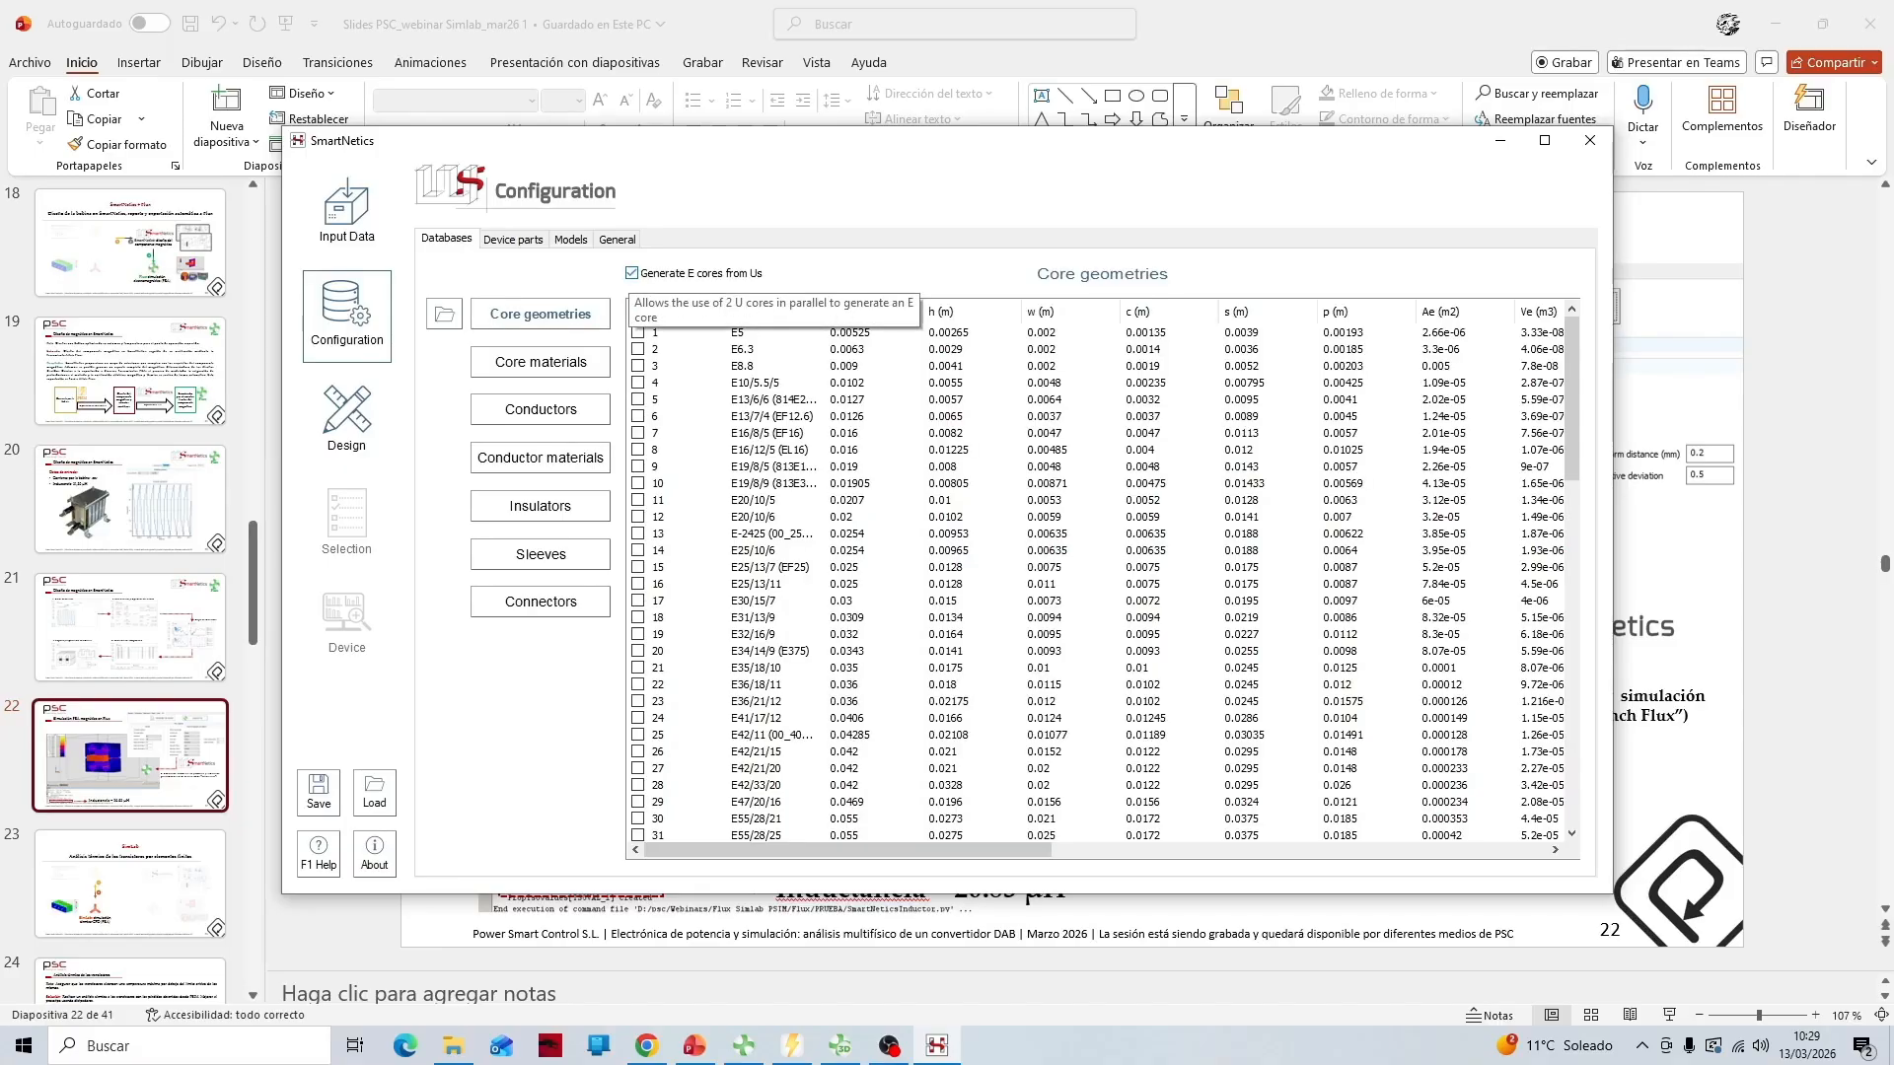
pyautogui.click(632, 273)
pyautogui.scroll(-10, 1101, 582)
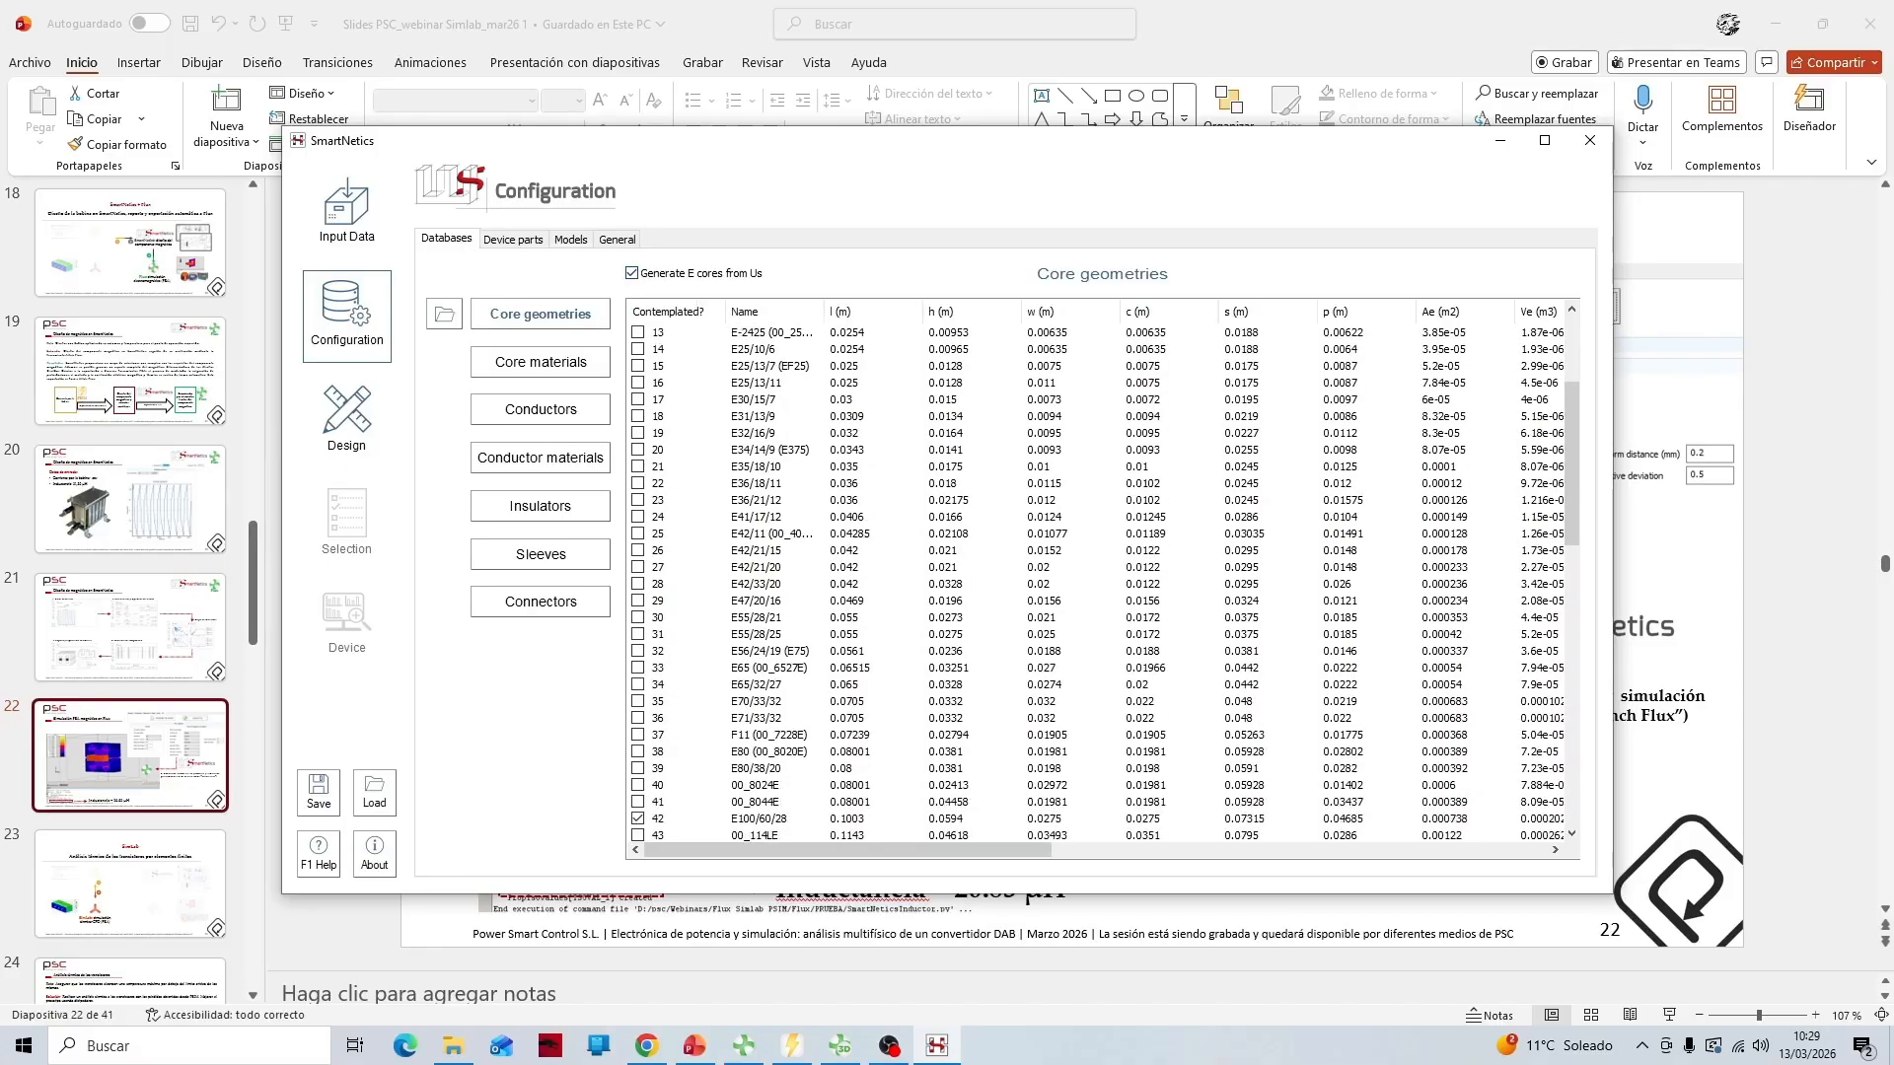
pyautogui.scroll(-11, 1102, 582)
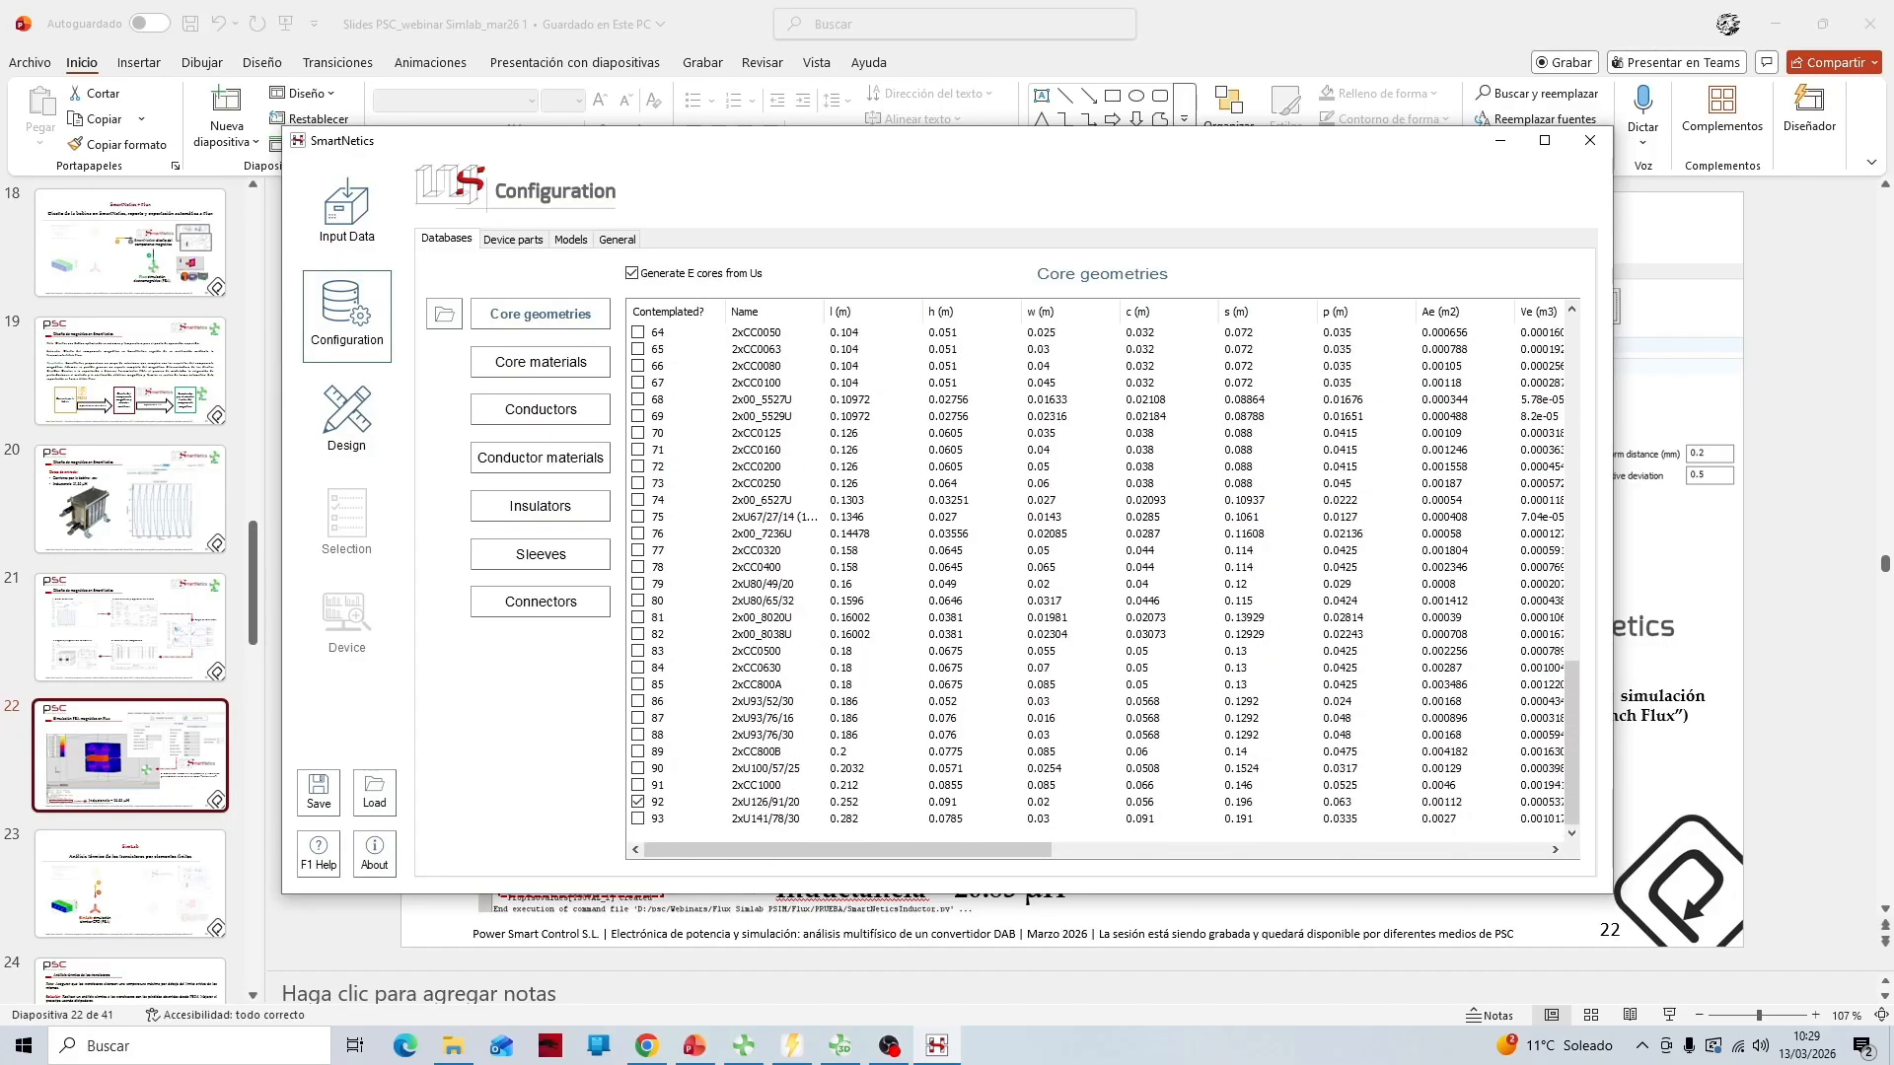
pyautogui.click(638, 634)
# Include the litz conductors 1575x0.071, 1890x0.071, 2205x0.071, 2000x0.1, 2880x0.1, 800x0.2 and 1200x0.2 in the design
pyautogui.click(541, 409)
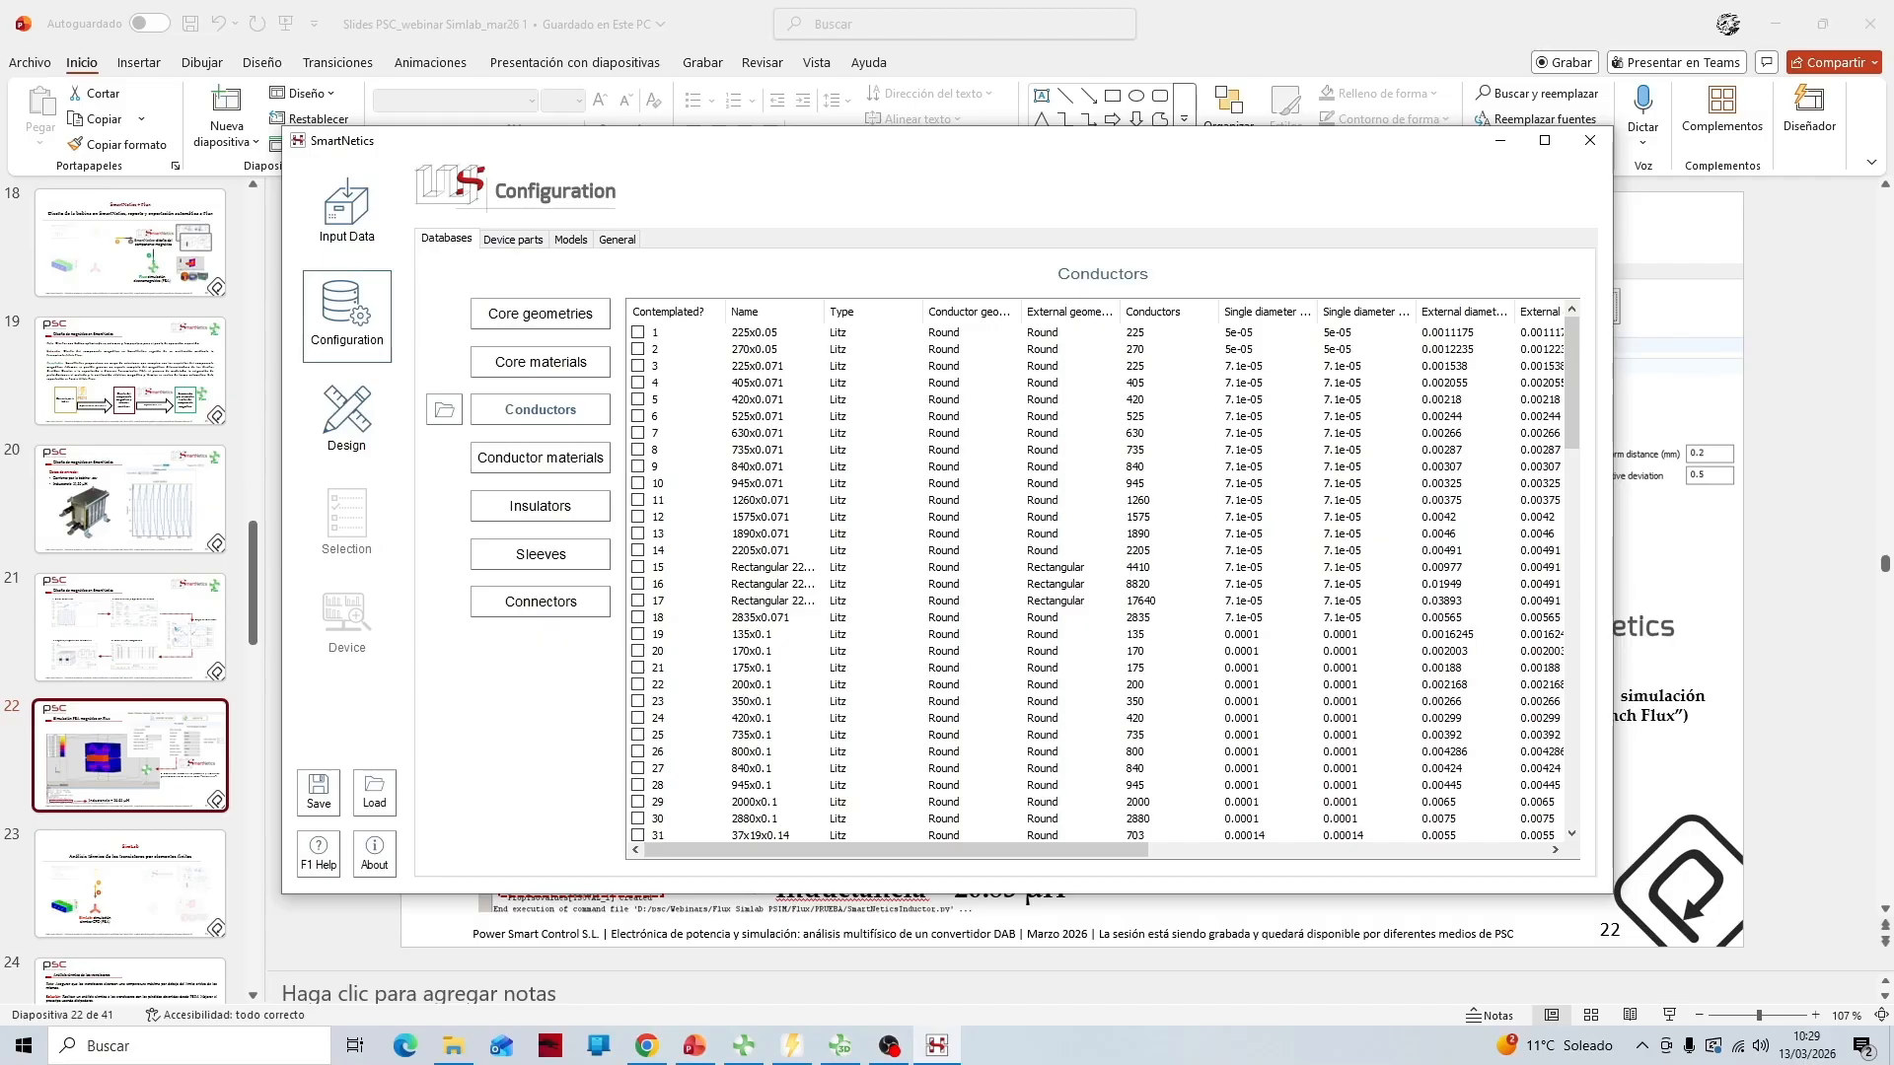
pyautogui.click(637, 549)
pyautogui.click(637, 532)
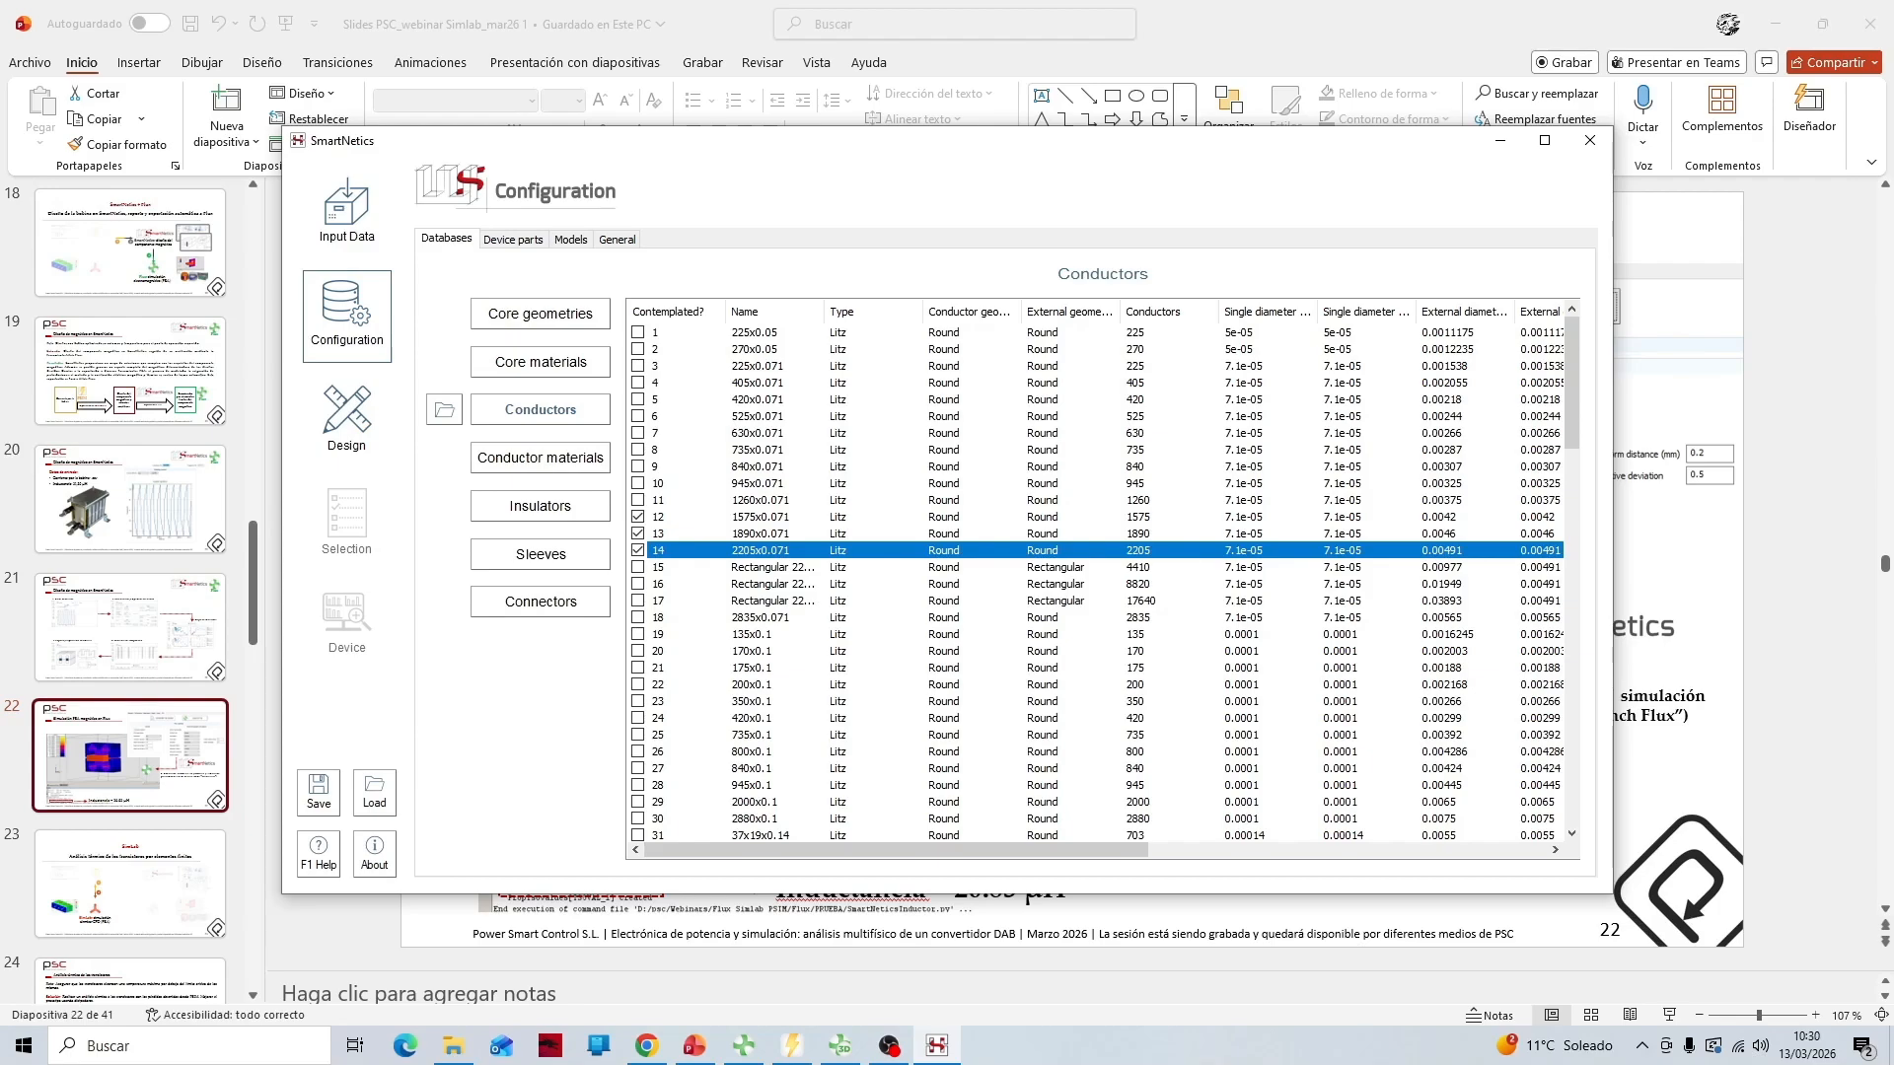
pyautogui.scroll(-2, 1103, 578)
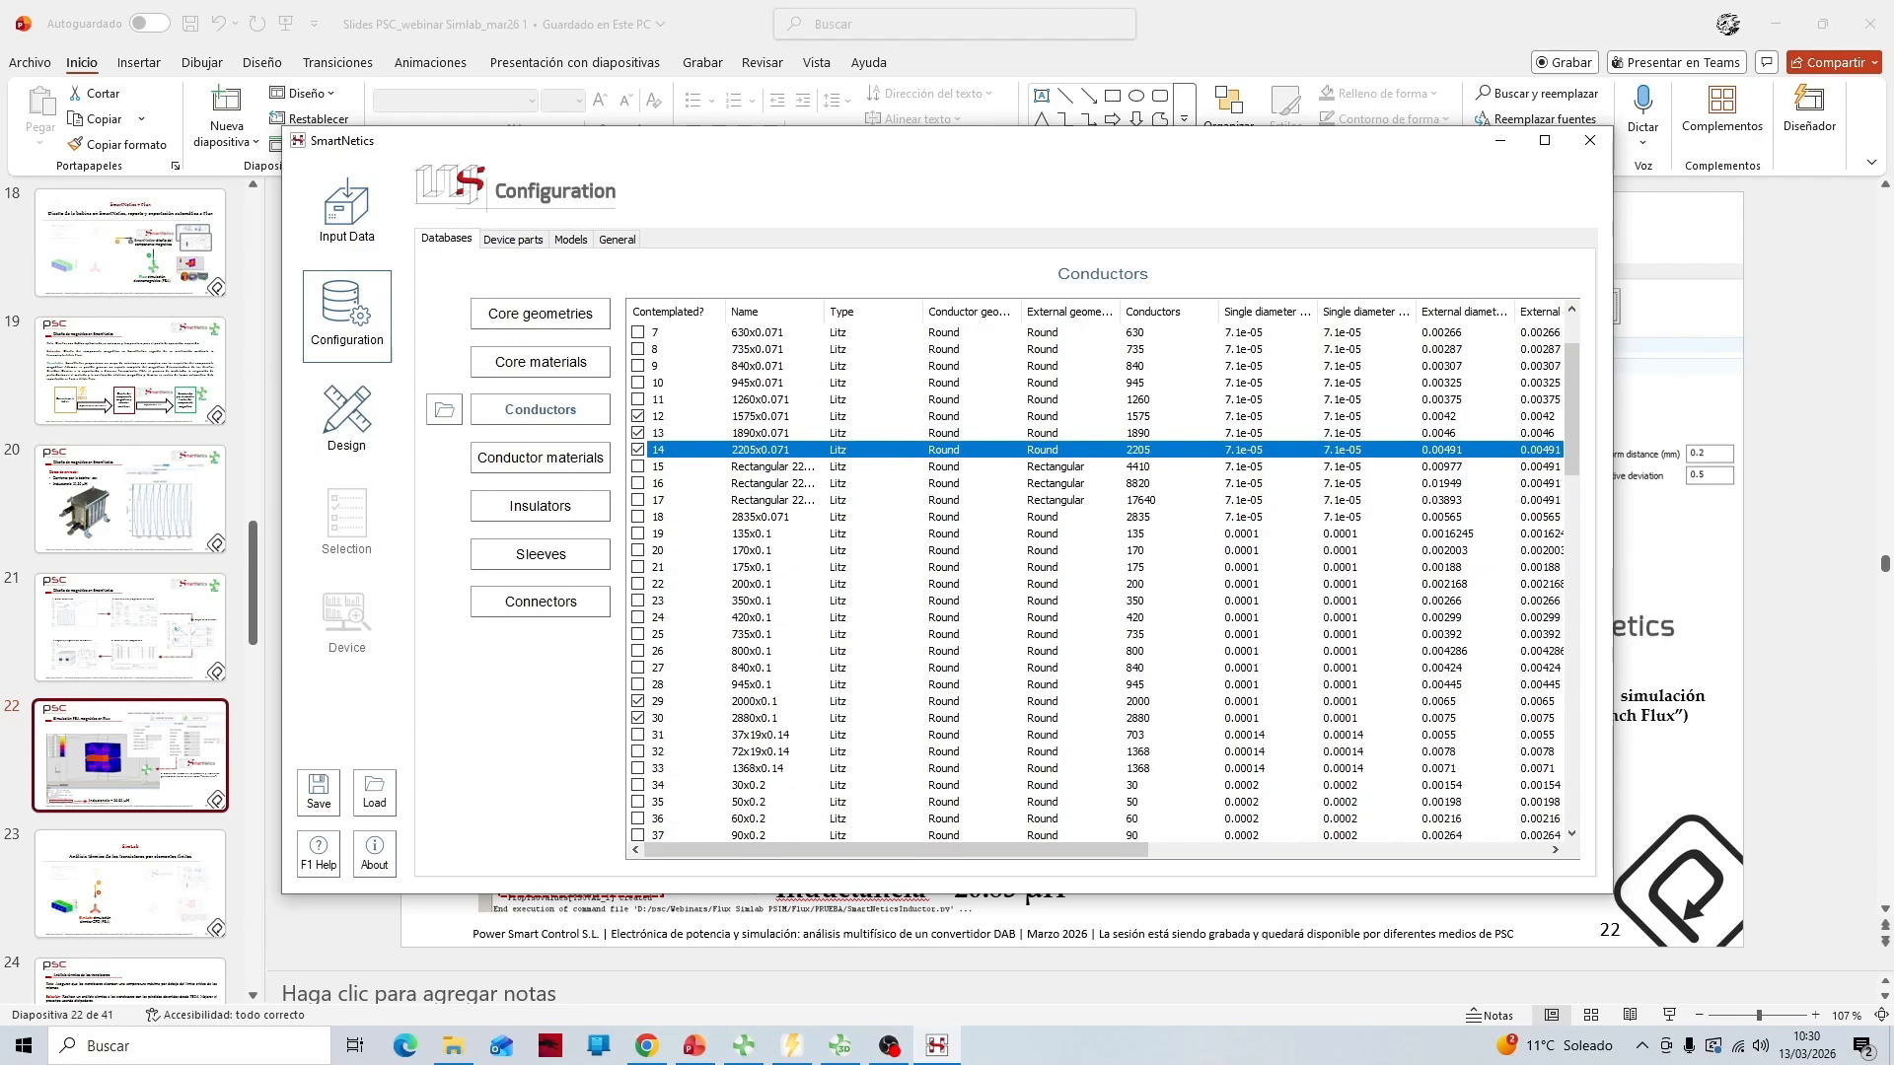
pyautogui.scroll(-3, 1103, 582)
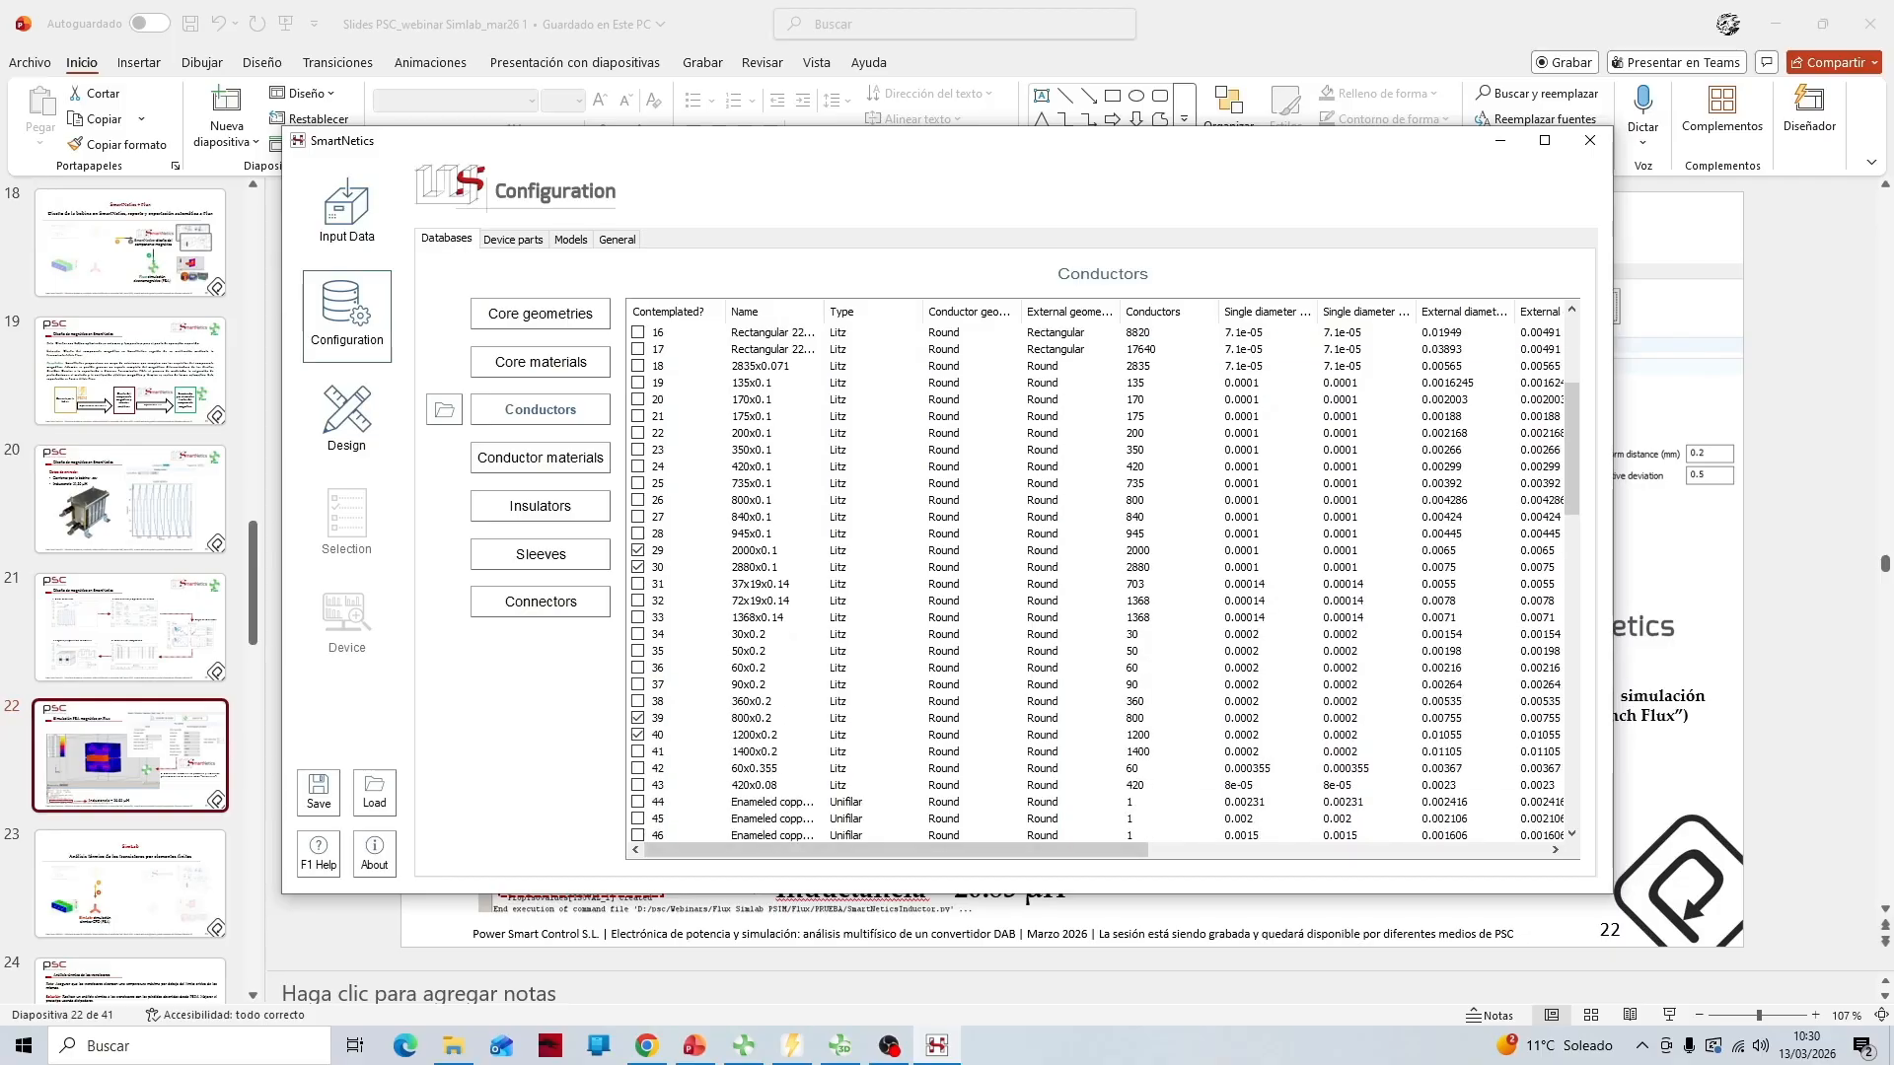
# Set the maximum stacked cores to 6 and look over the loss, inductance and thermal models and the general options
pyautogui.click(513, 240)
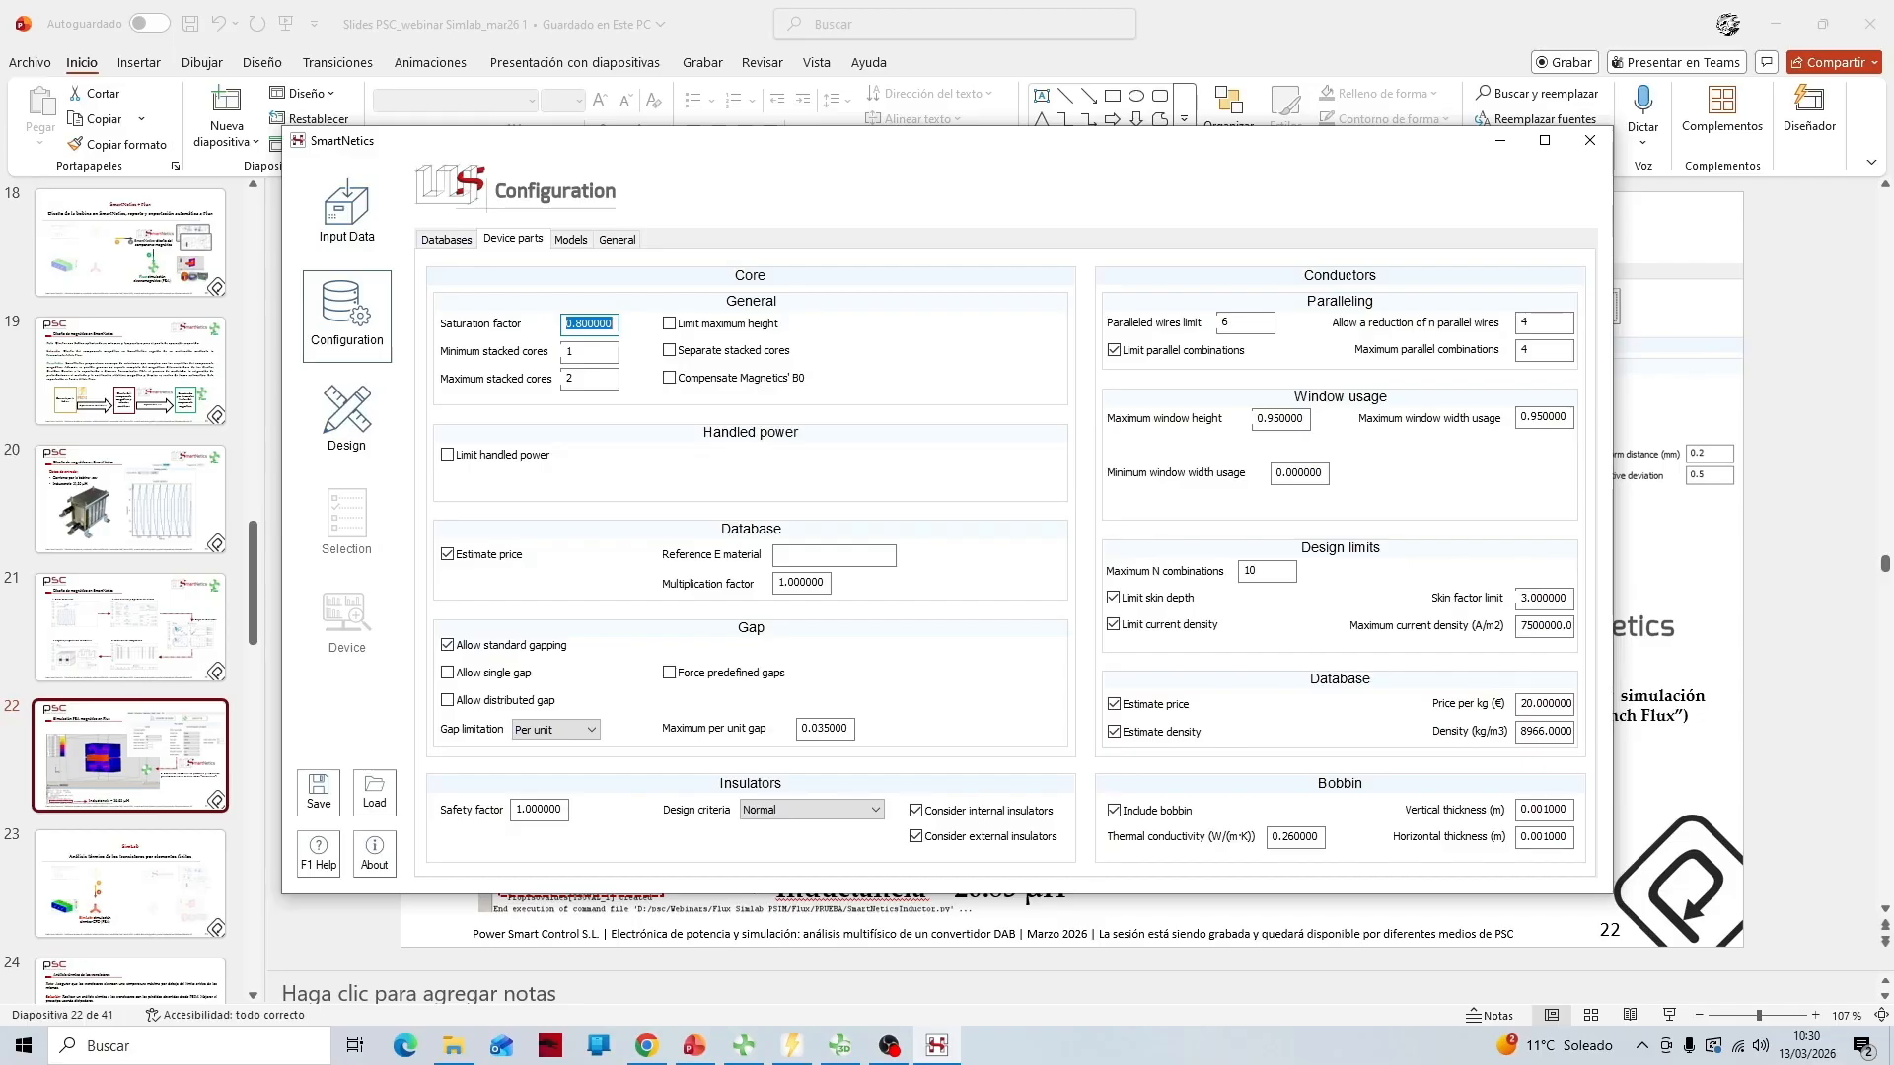
pyautogui.doubleClick(587, 379)
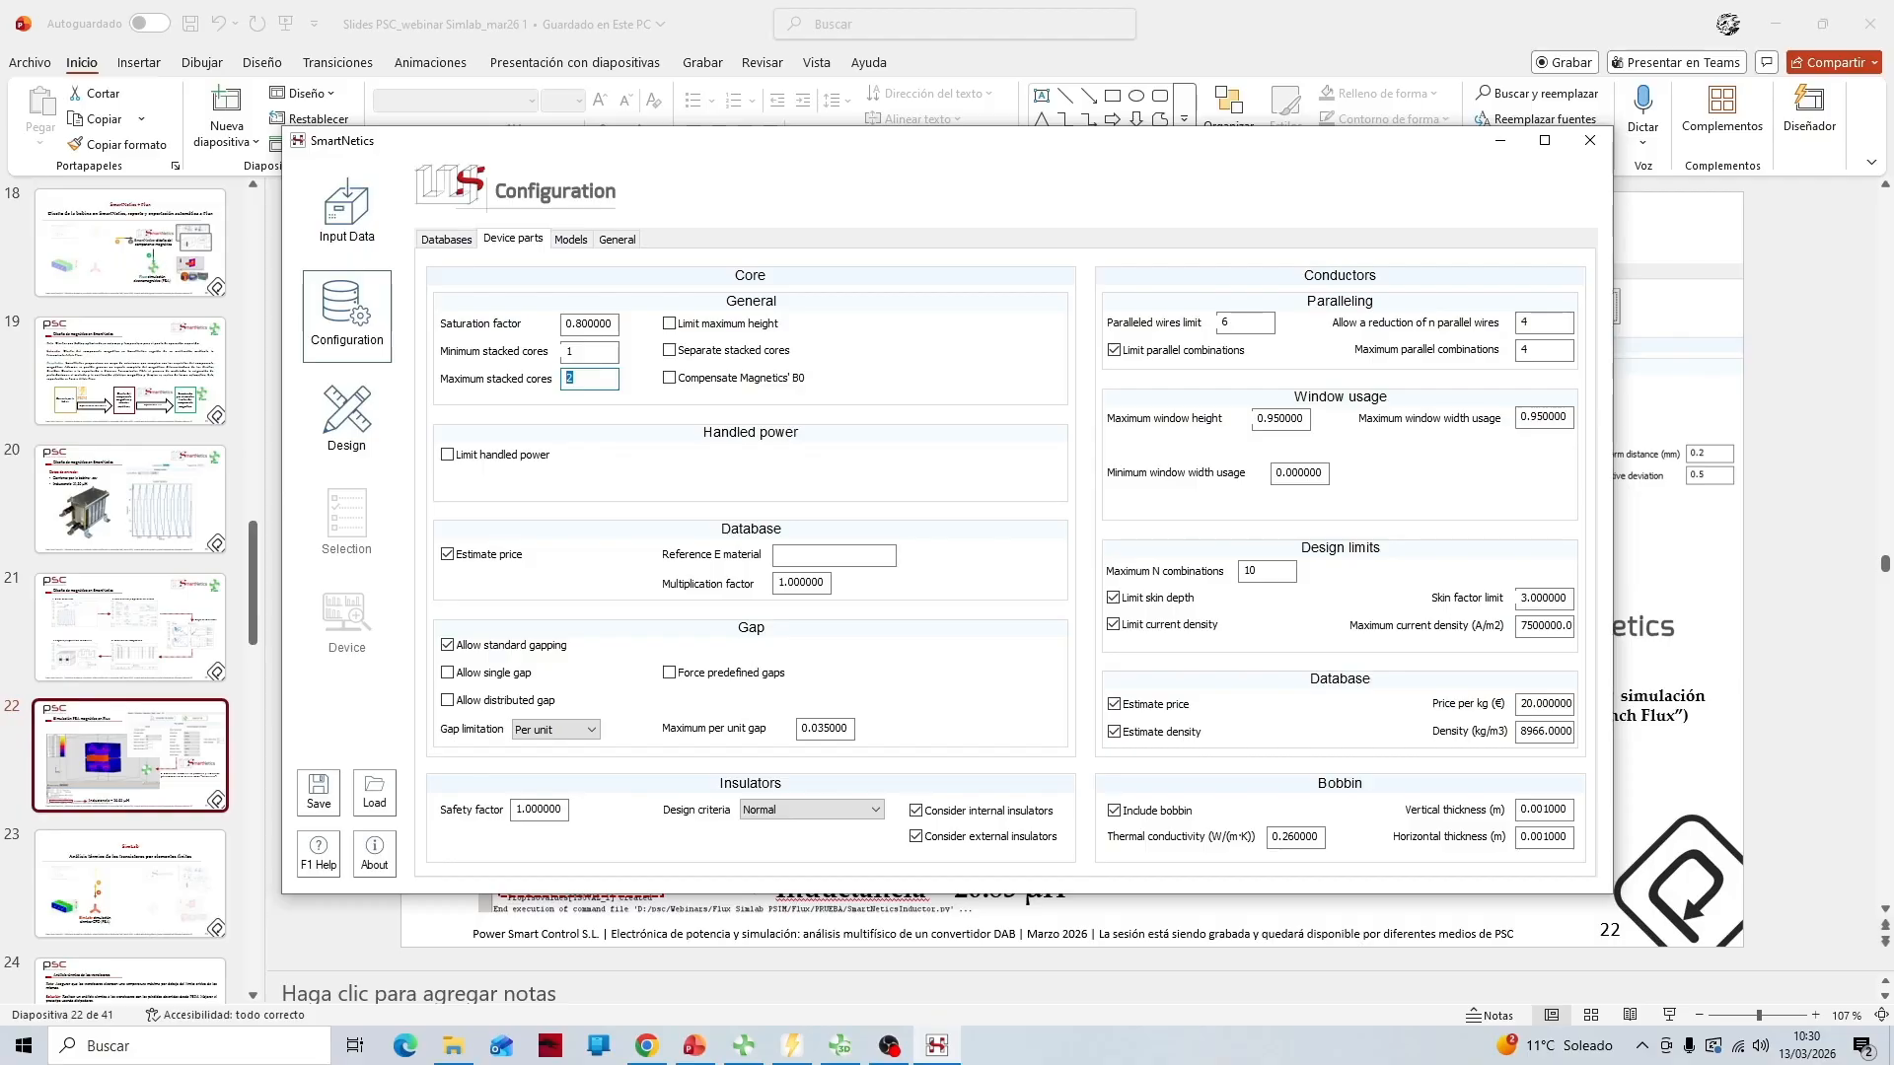
pyautogui.write('6')
pyautogui.click(570, 238)
pyautogui.click(617, 239)
pyautogui.click(570, 239)
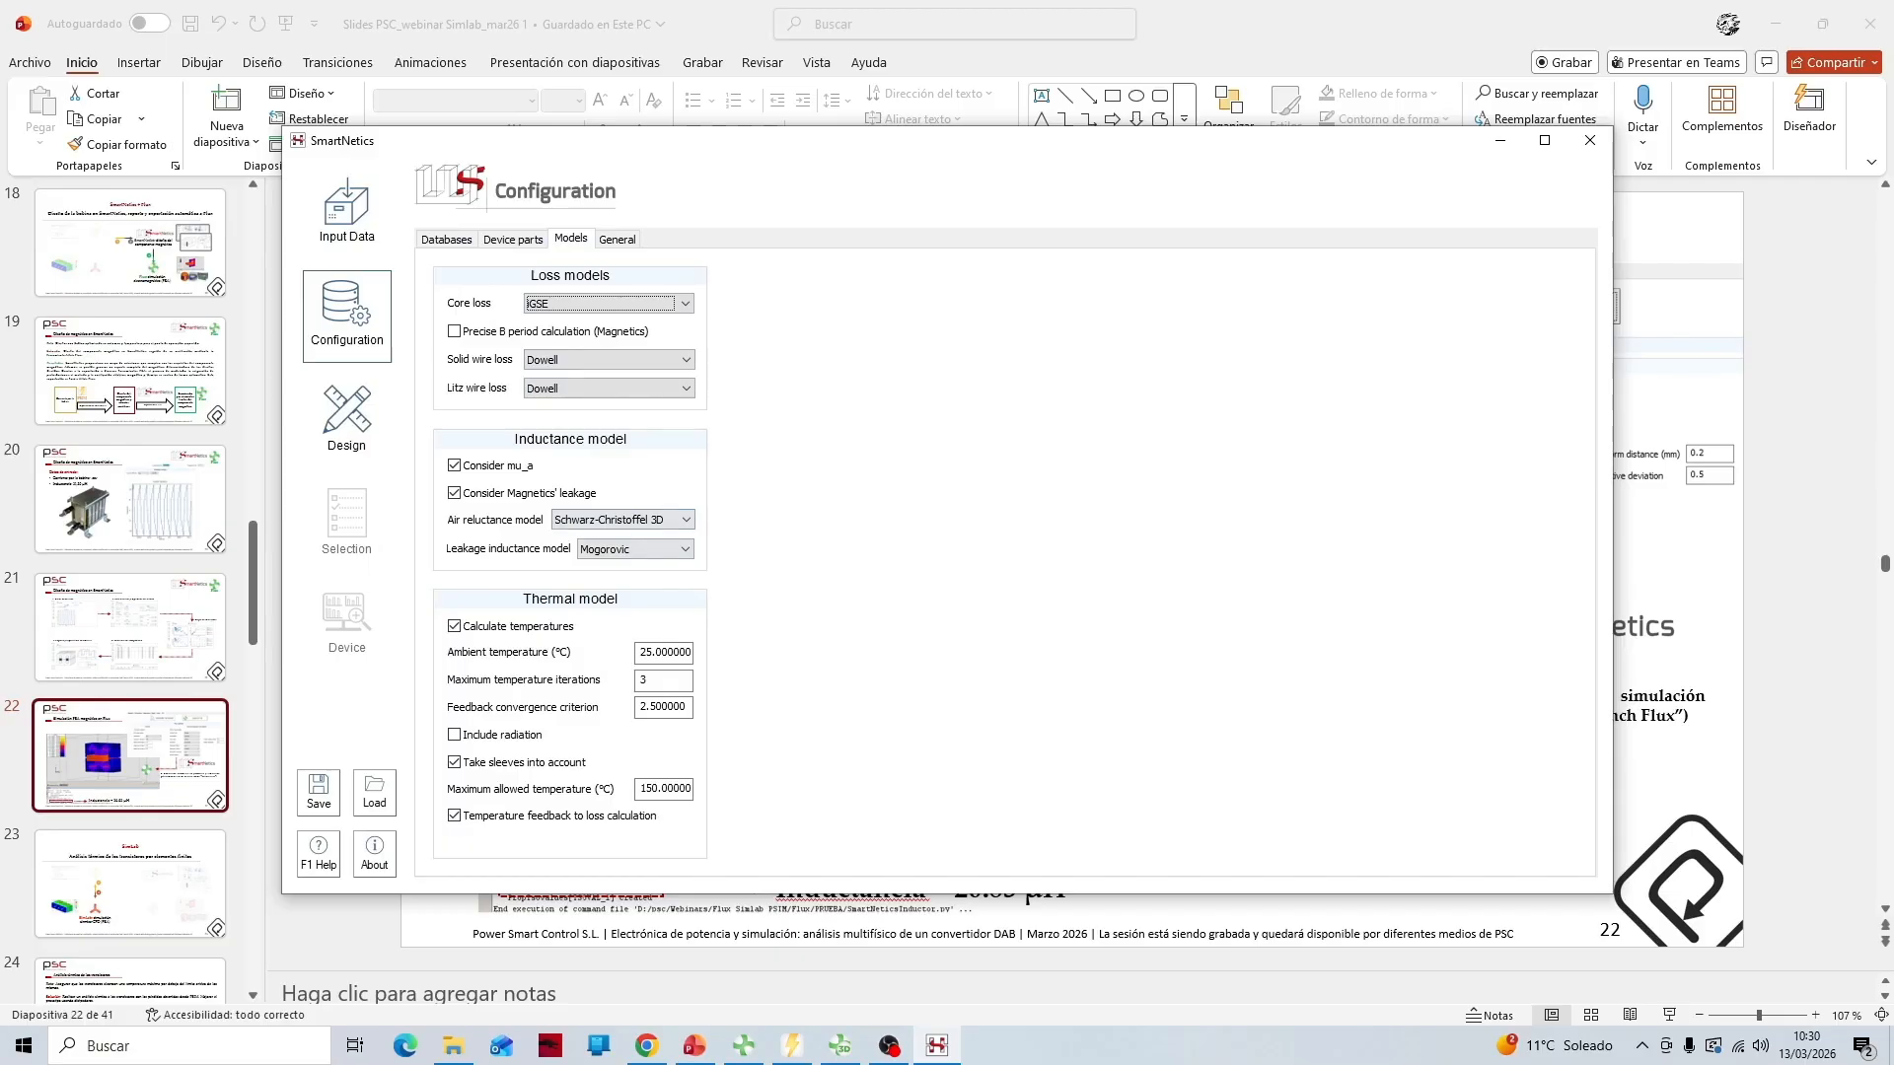
pyautogui.hotkey('ctrl', 'Tab')
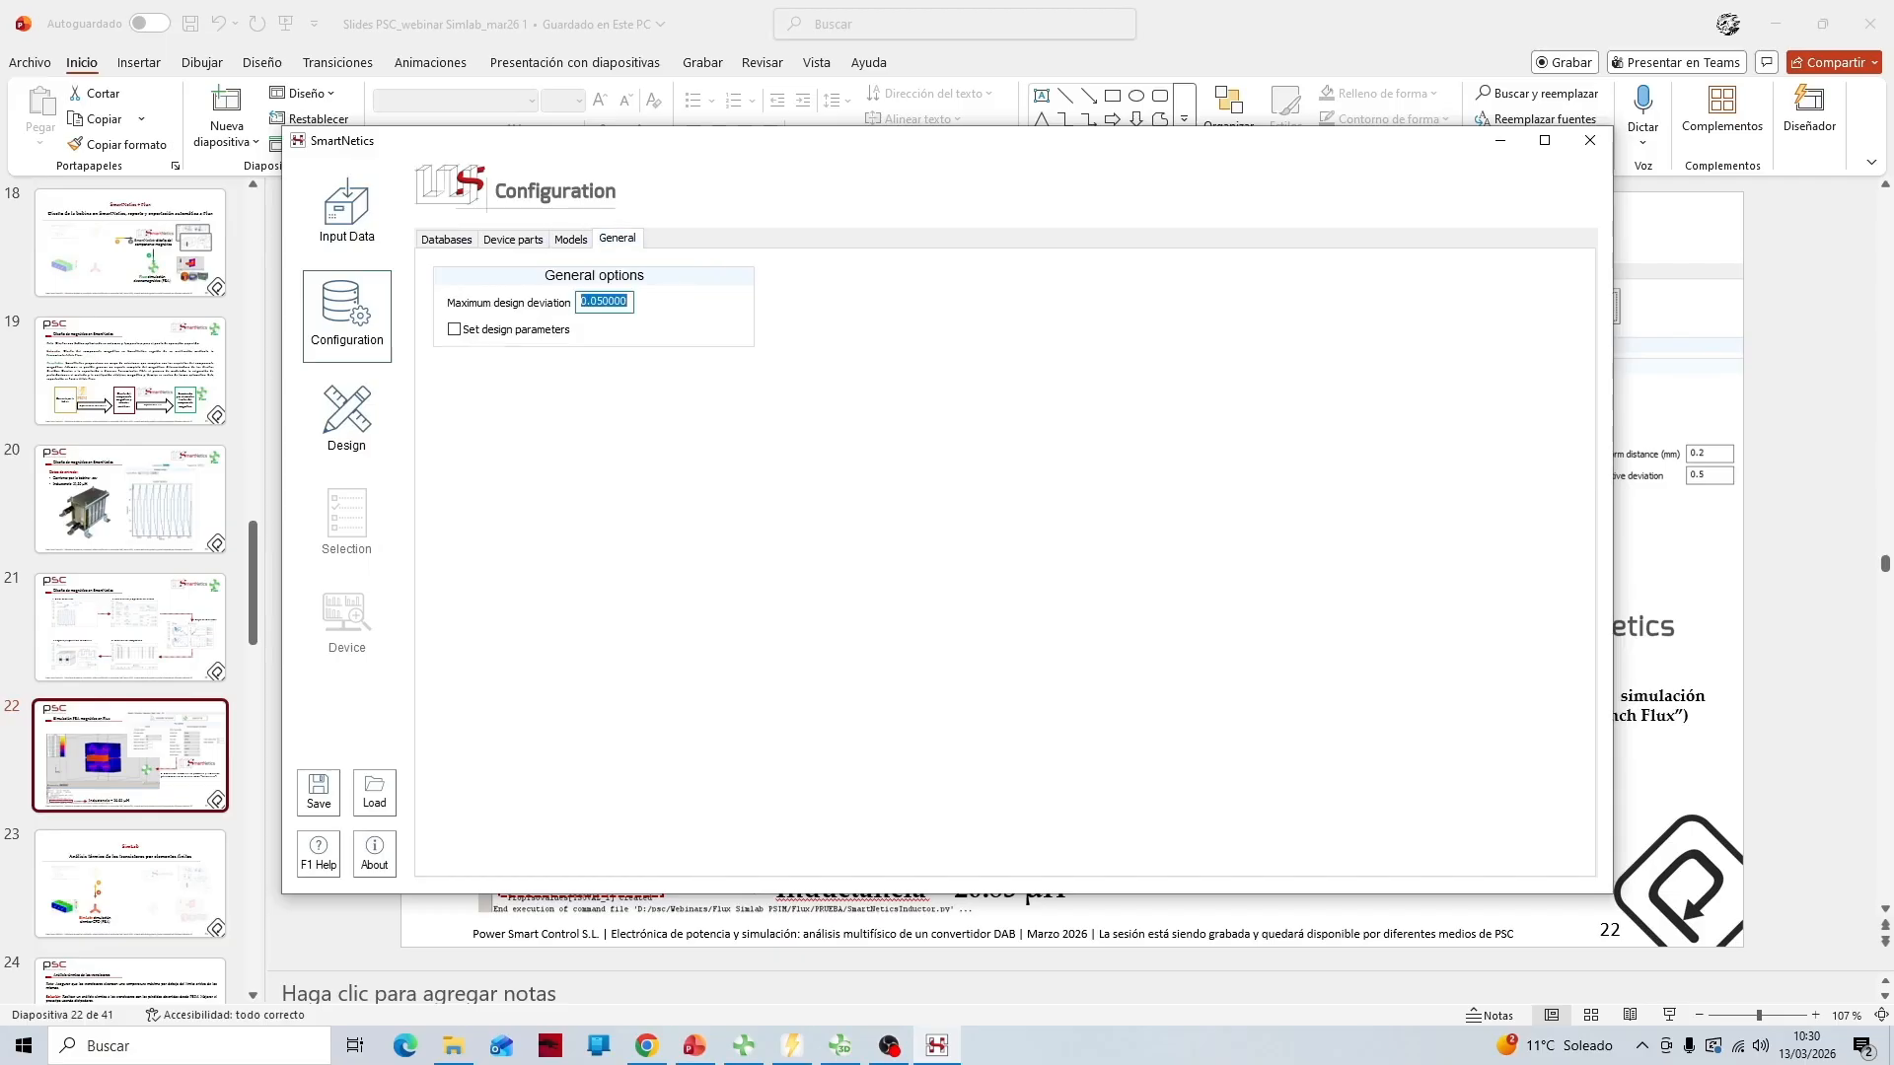
# Run the magnetic design and select the designs of about 0.005 m³ and below 110 °C in the volume versus maximum temperature plot
pyautogui.click(346, 419)
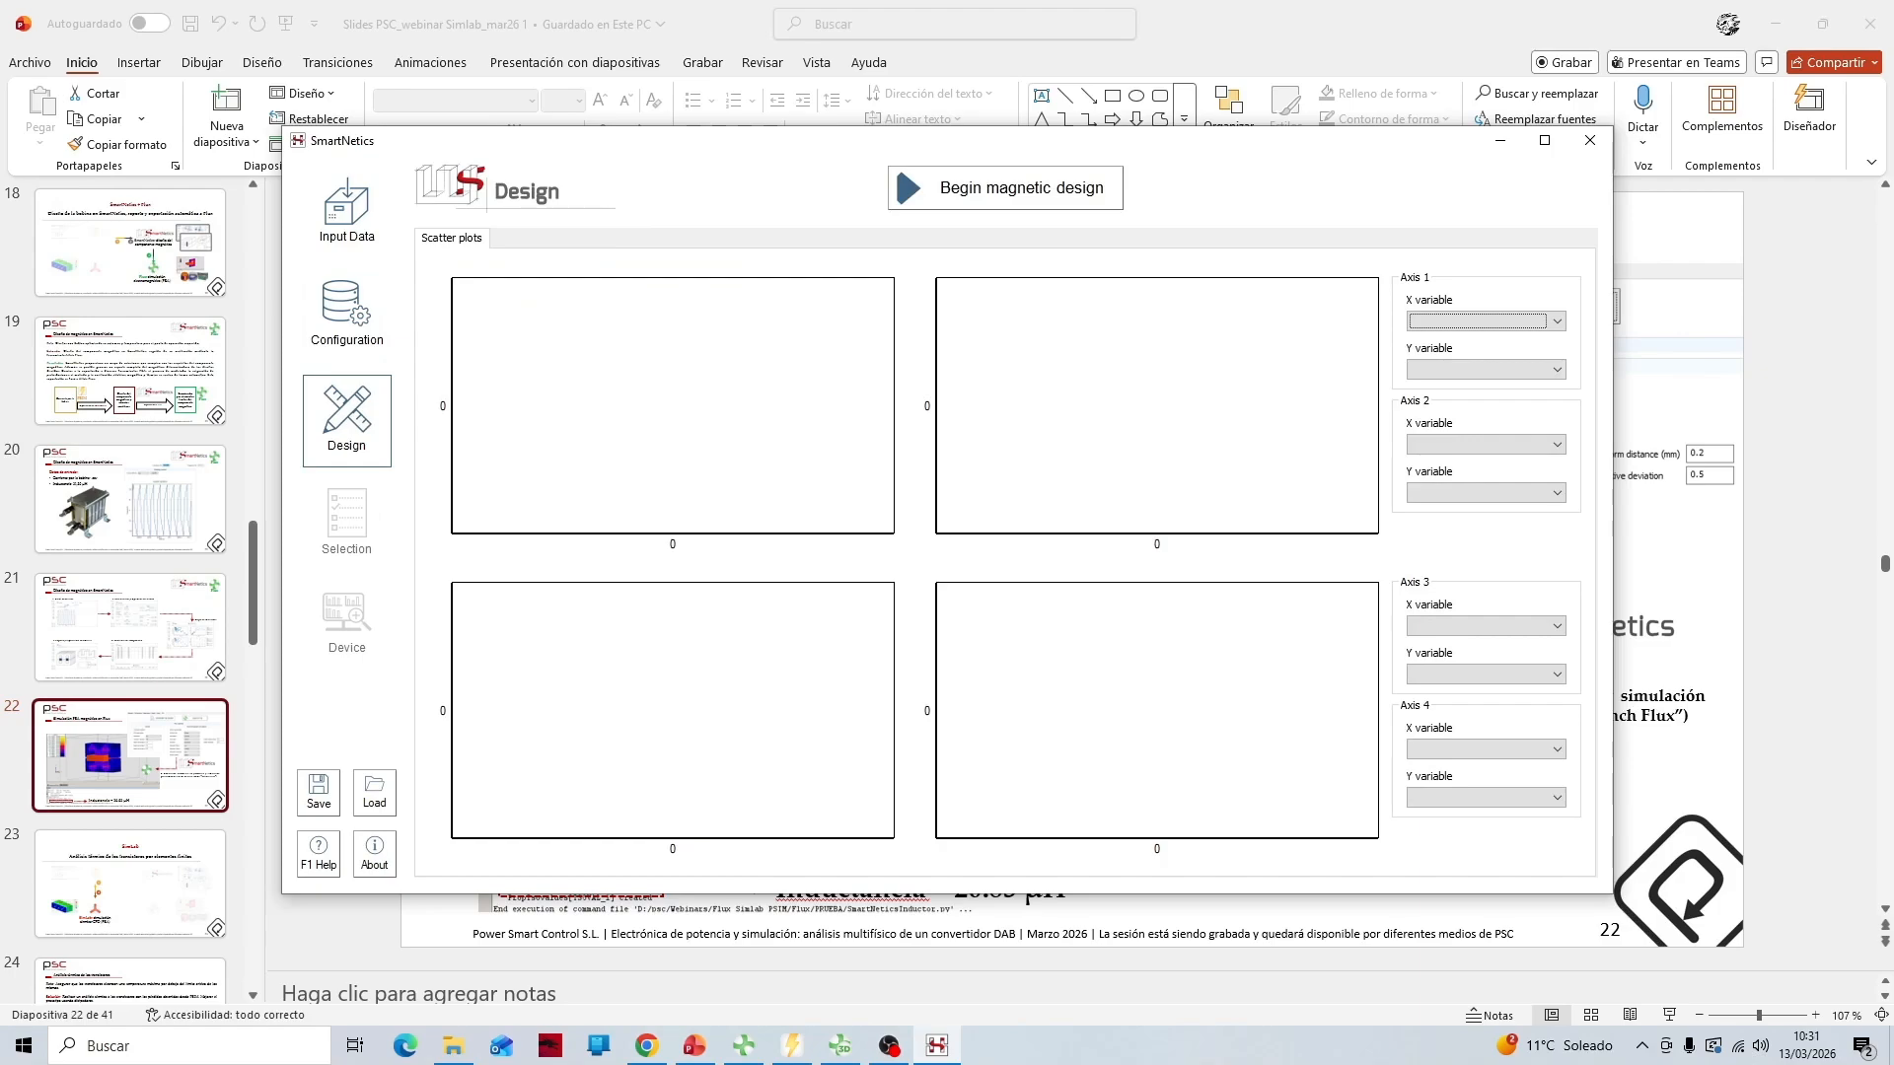
pyautogui.click(1005, 188)
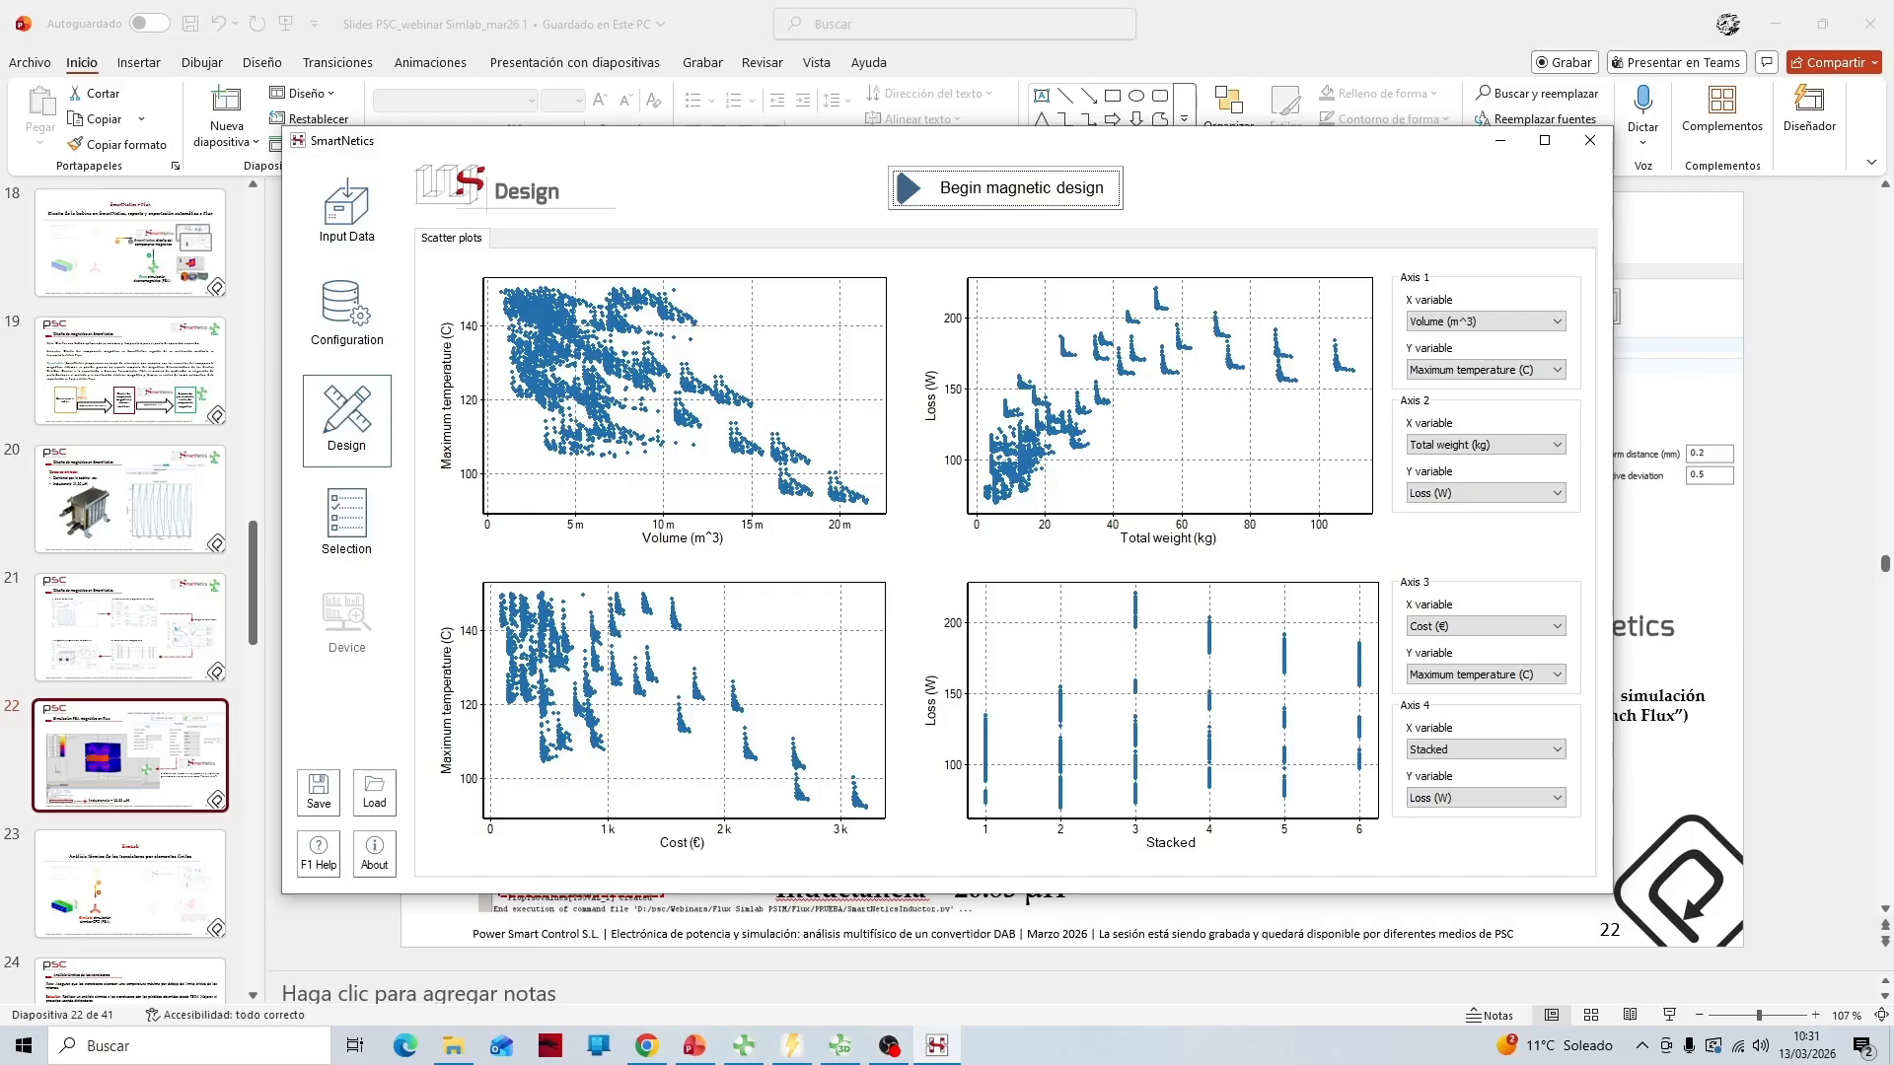
pyautogui.moveTo(533, 474); pyautogui.dragTo(577, 438)
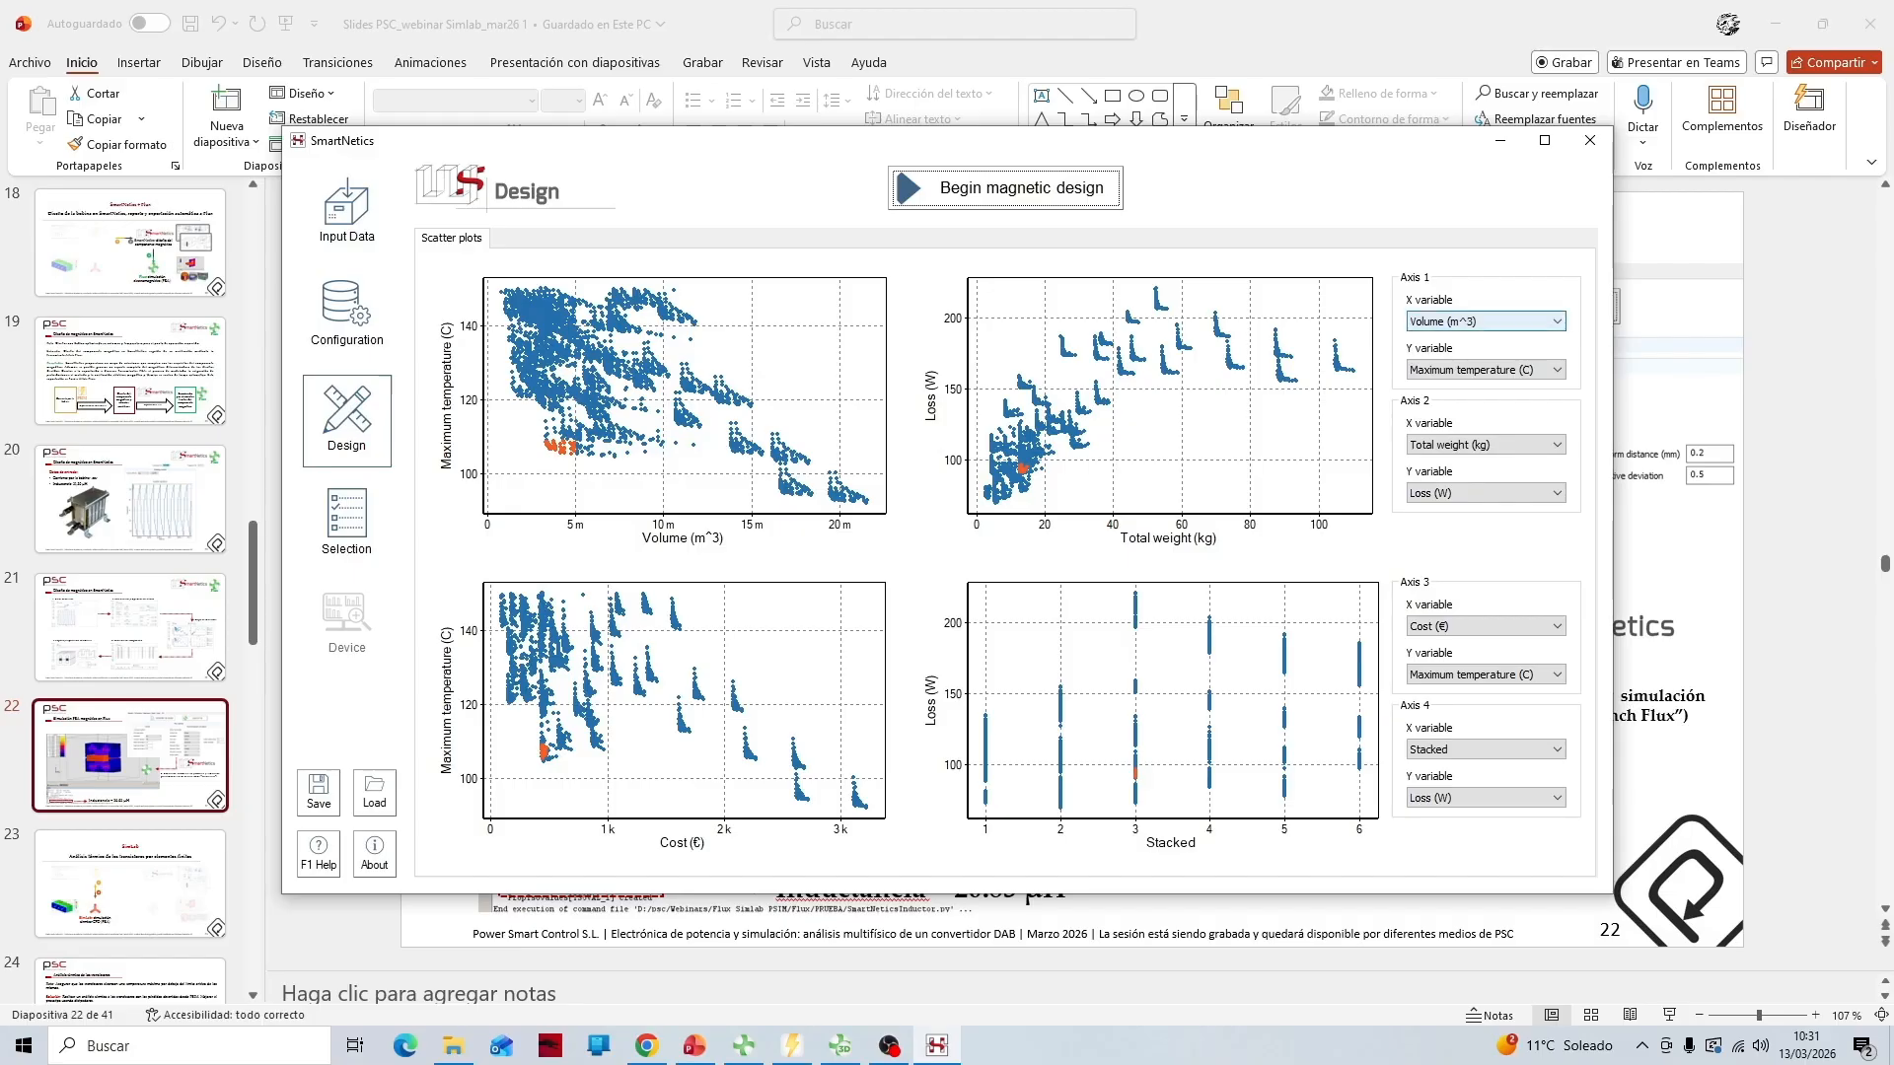
pyautogui.click(1484, 320)
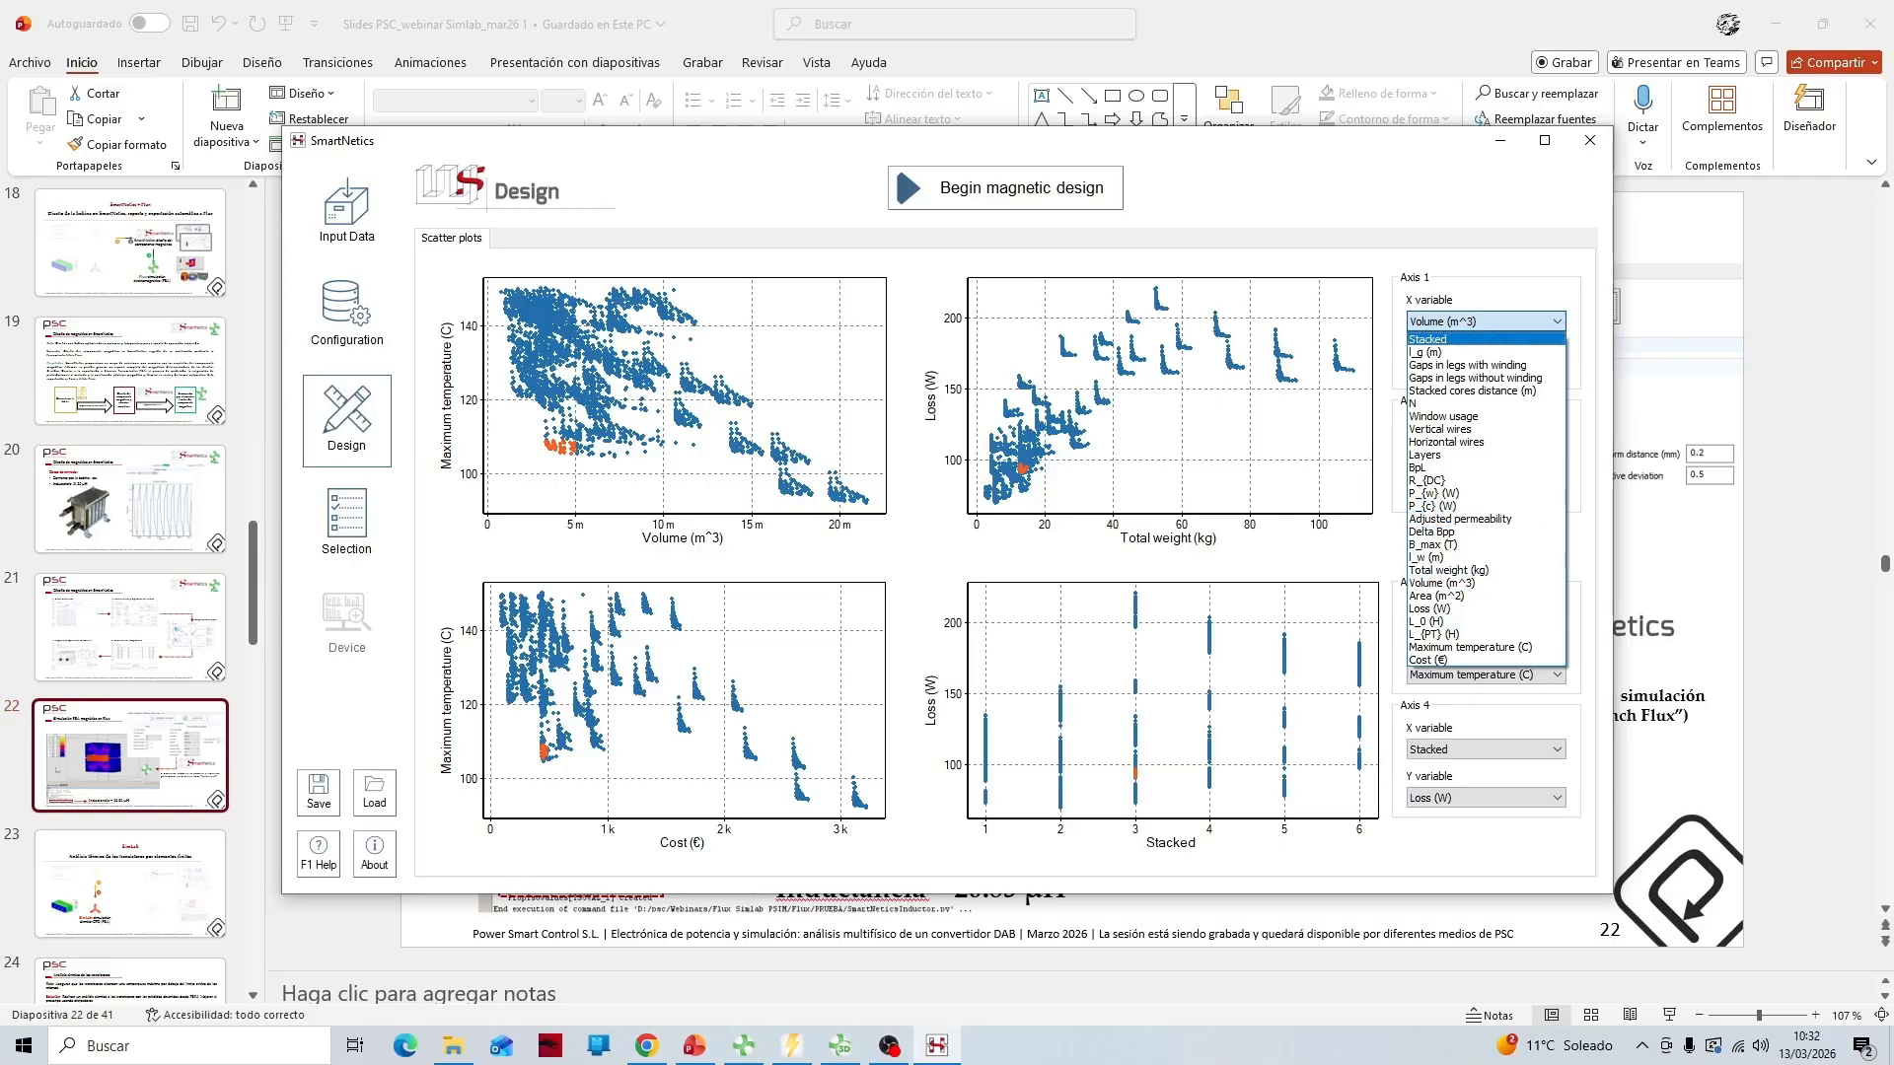
pyautogui.press('Escape')
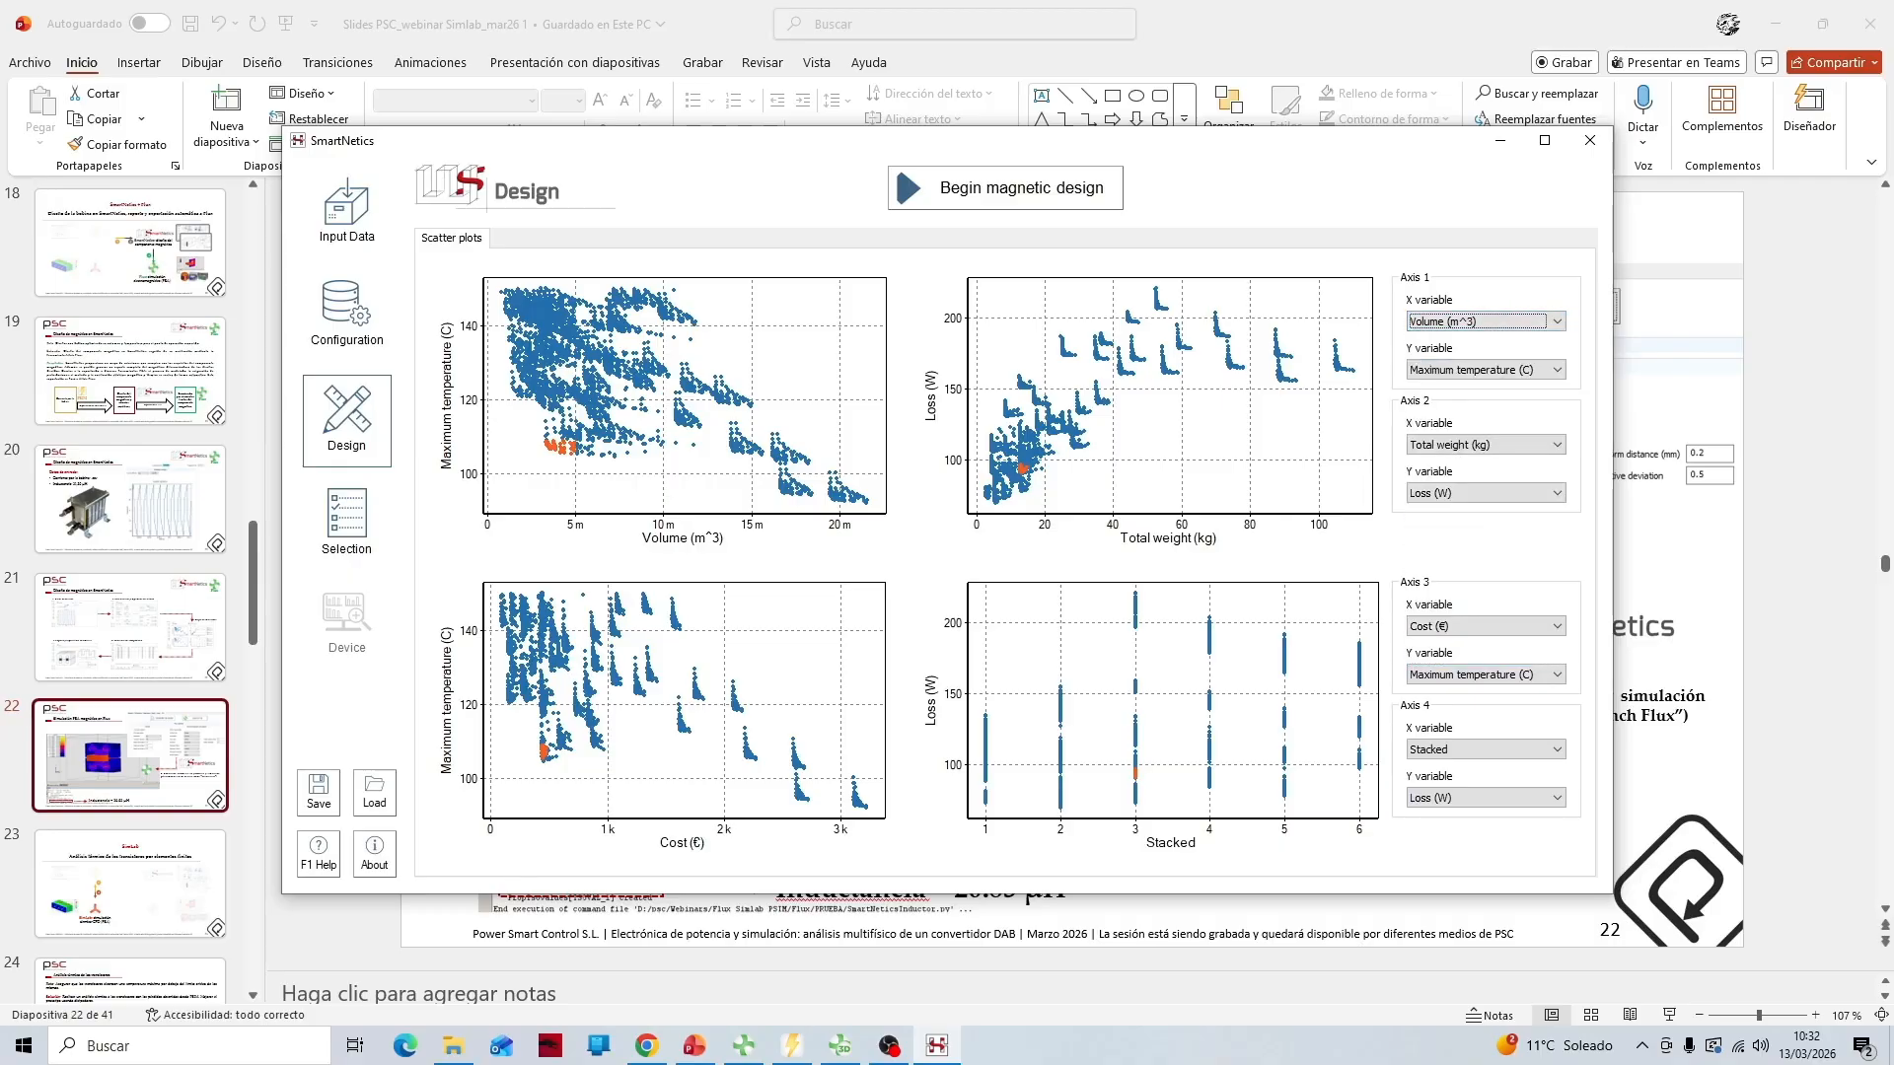
# Compare the shortlisted designs and choose design 28, the 2xU126/91/20 nano Elesa core wound with 2000x0.1 conductor
pyautogui.click(346, 519)
pyautogui.scroll(-4, 1006, 483)
pyautogui.scroll(4, 1006, 483)
pyautogui.moveTo(626, 730); pyautogui.dragTo(1065, 730)
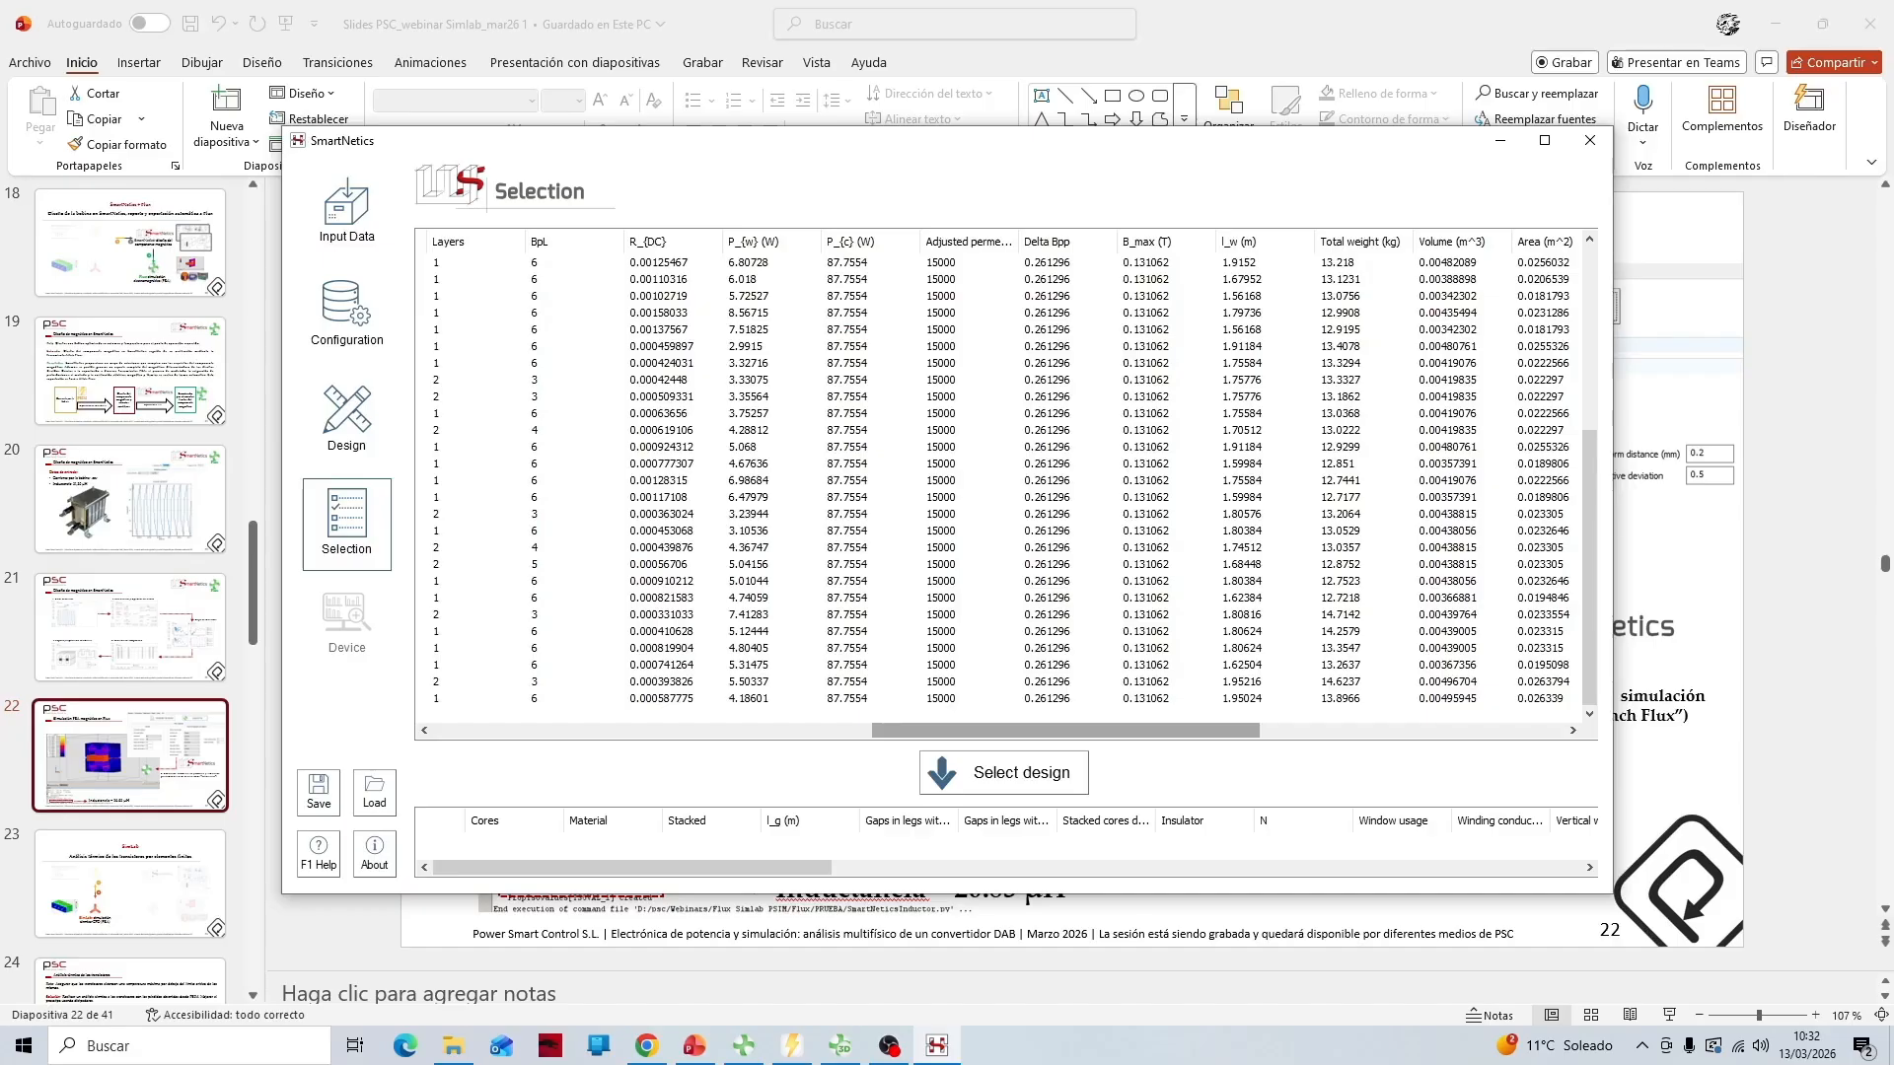
pyautogui.moveTo(1065, 730); pyautogui.dragTo(626, 730)
pyautogui.click(632, 412)
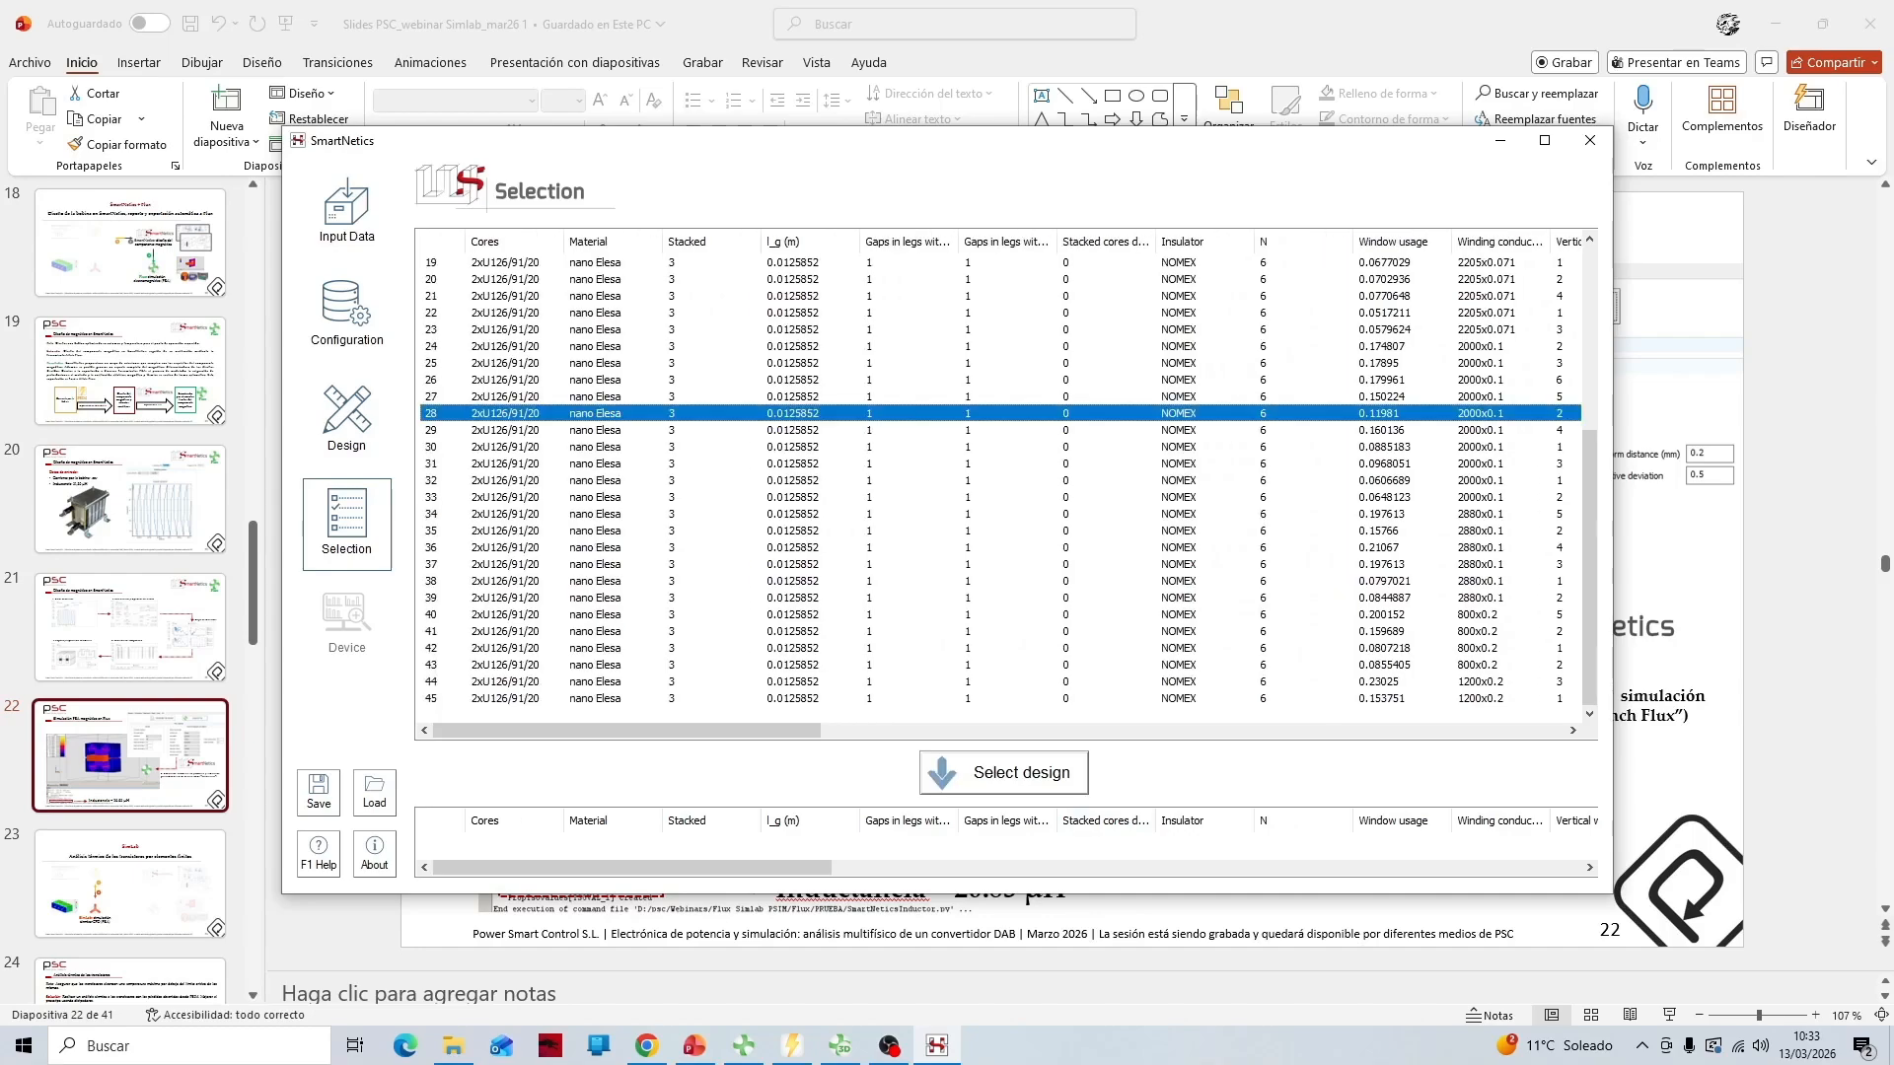
pyautogui.click(987, 772)
# Look over the chosen device's geometry and temperature distribution, and generate its PDF report with the existing options
pyautogui.click(345, 631)
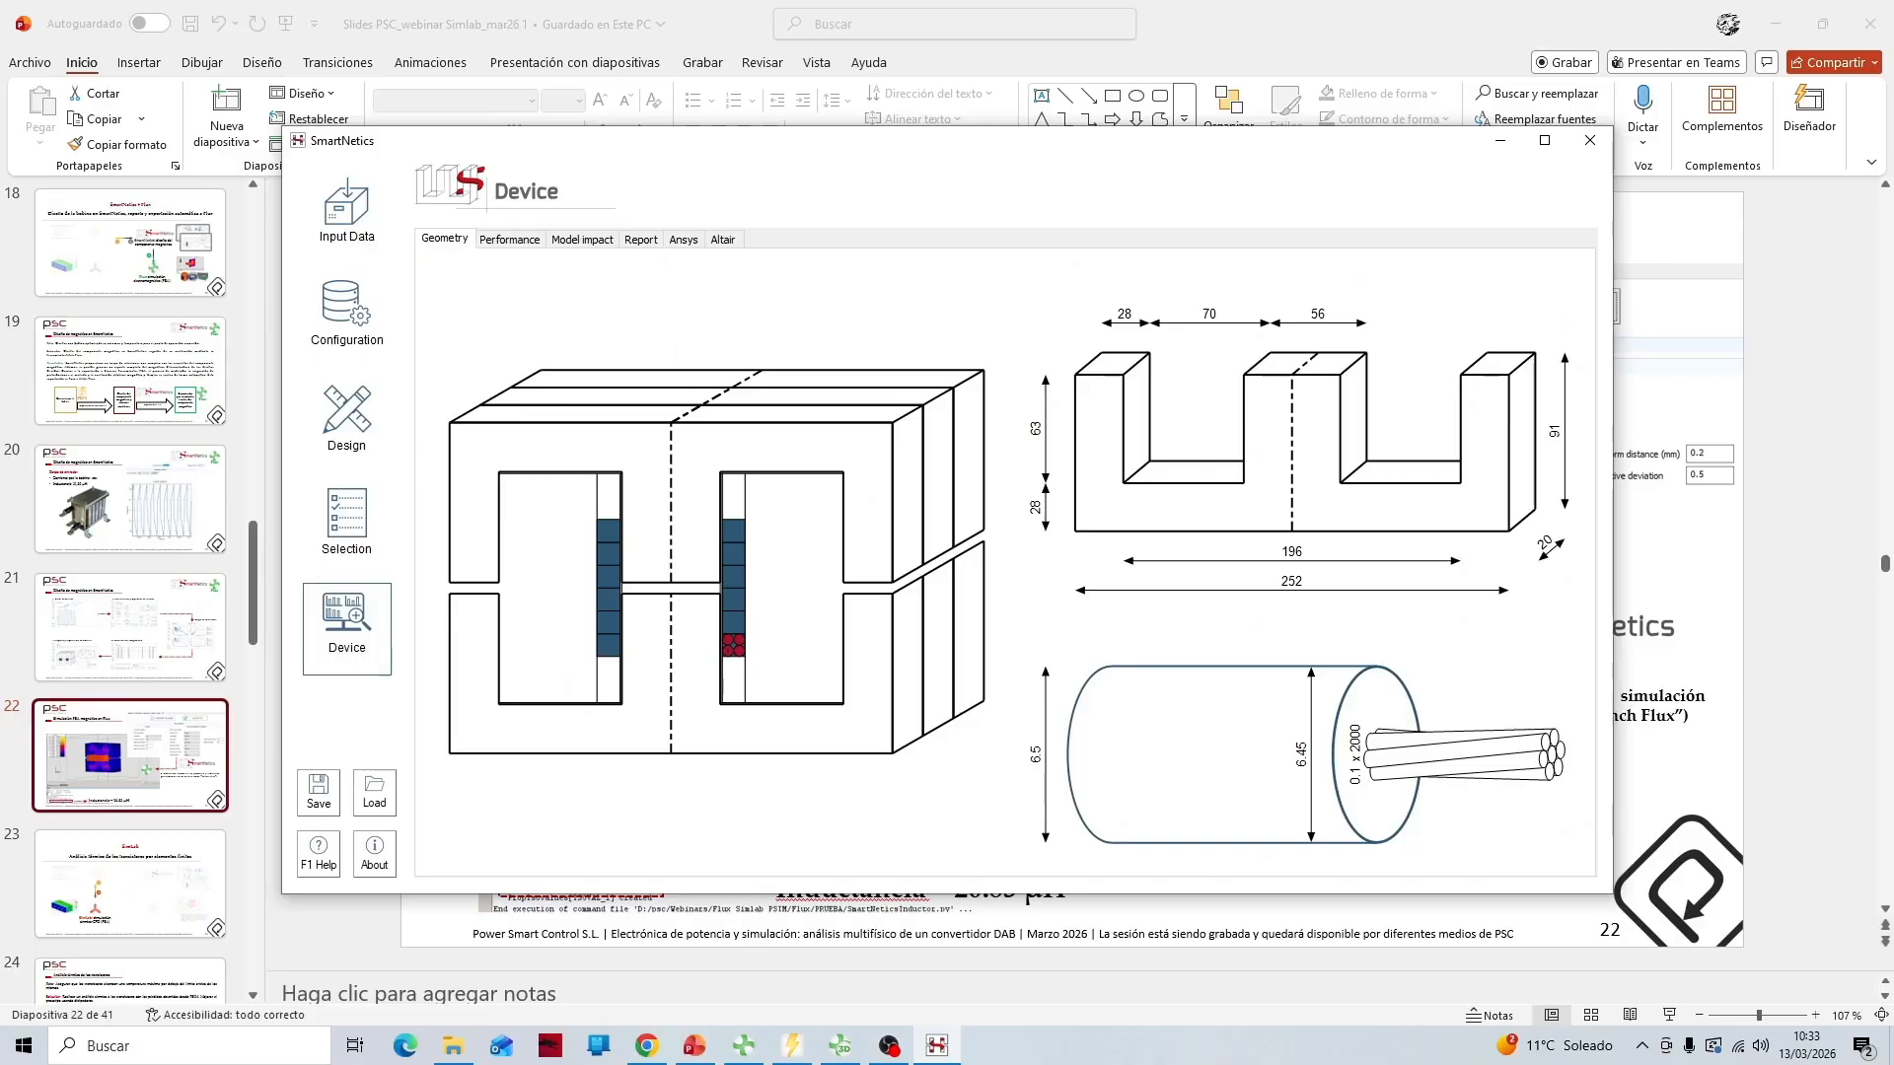
pyautogui.click(523, 239)
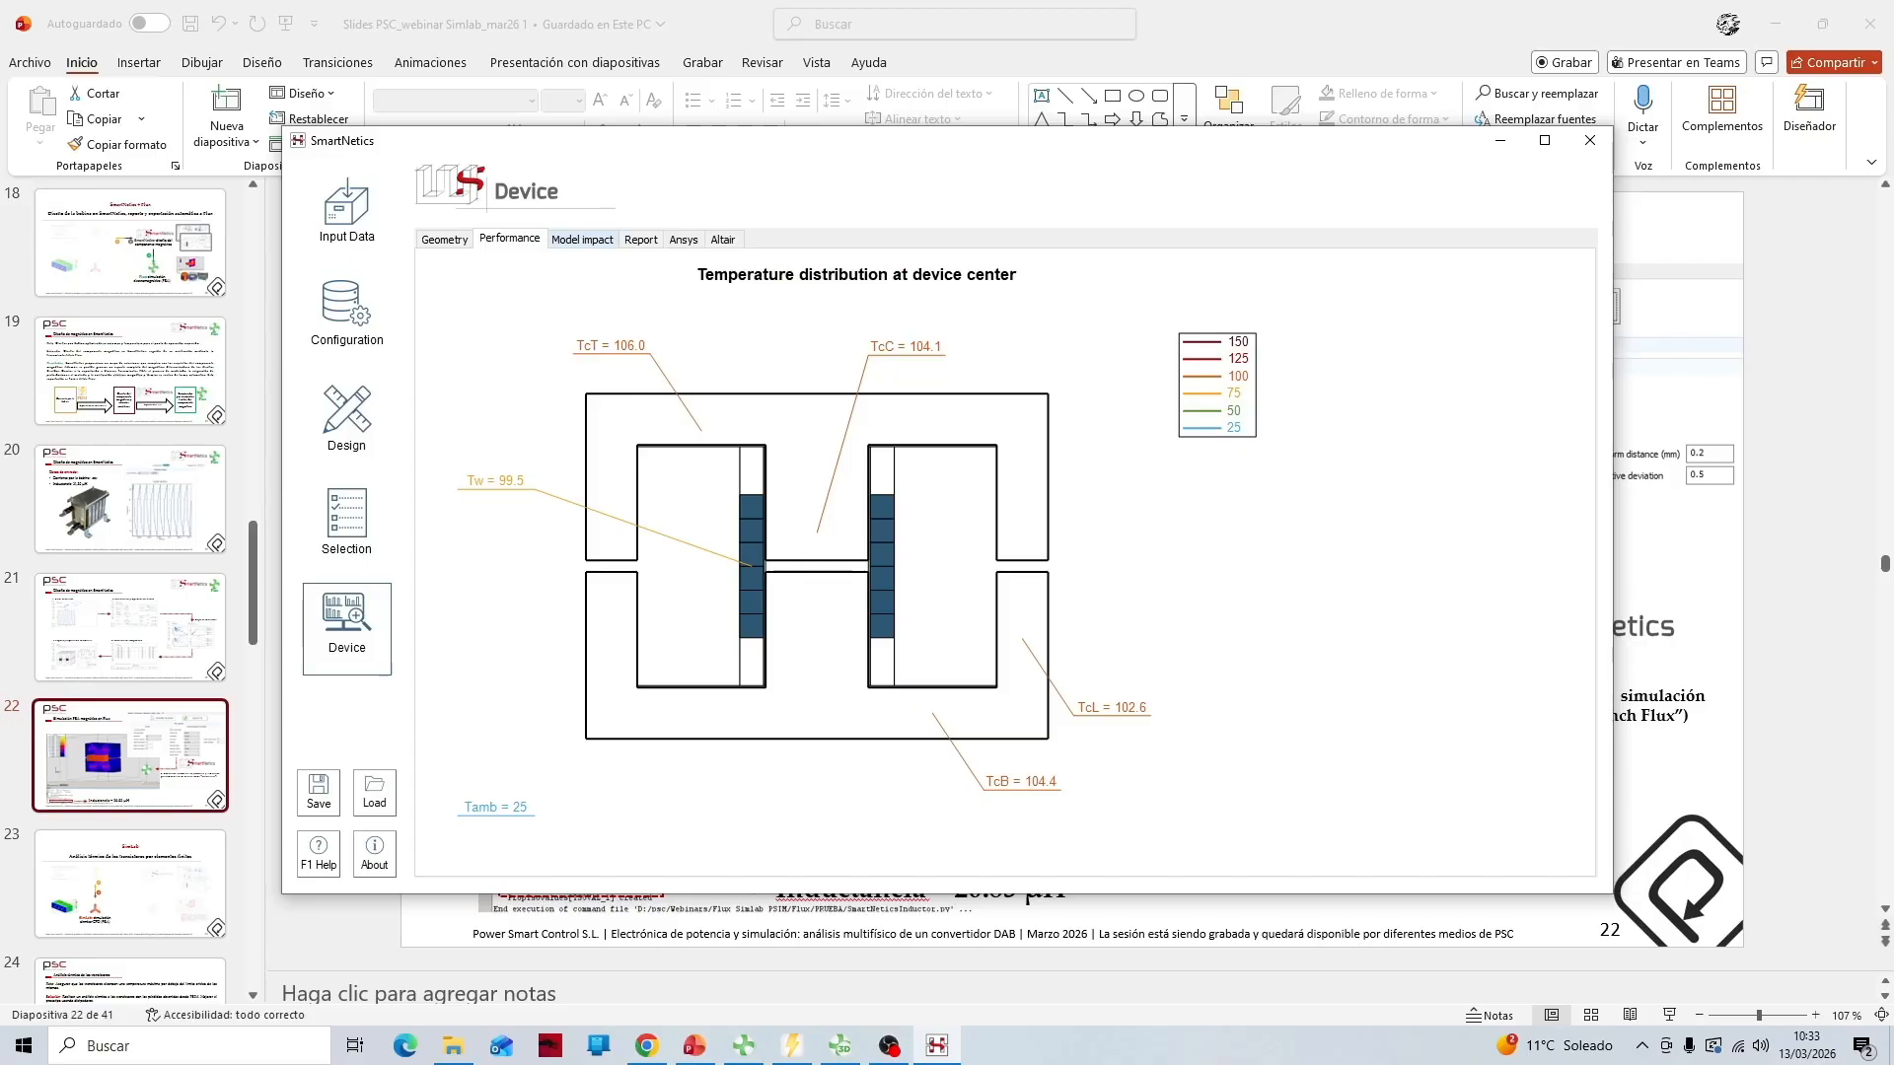
pyautogui.click(582, 240)
pyautogui.click(641, 240)
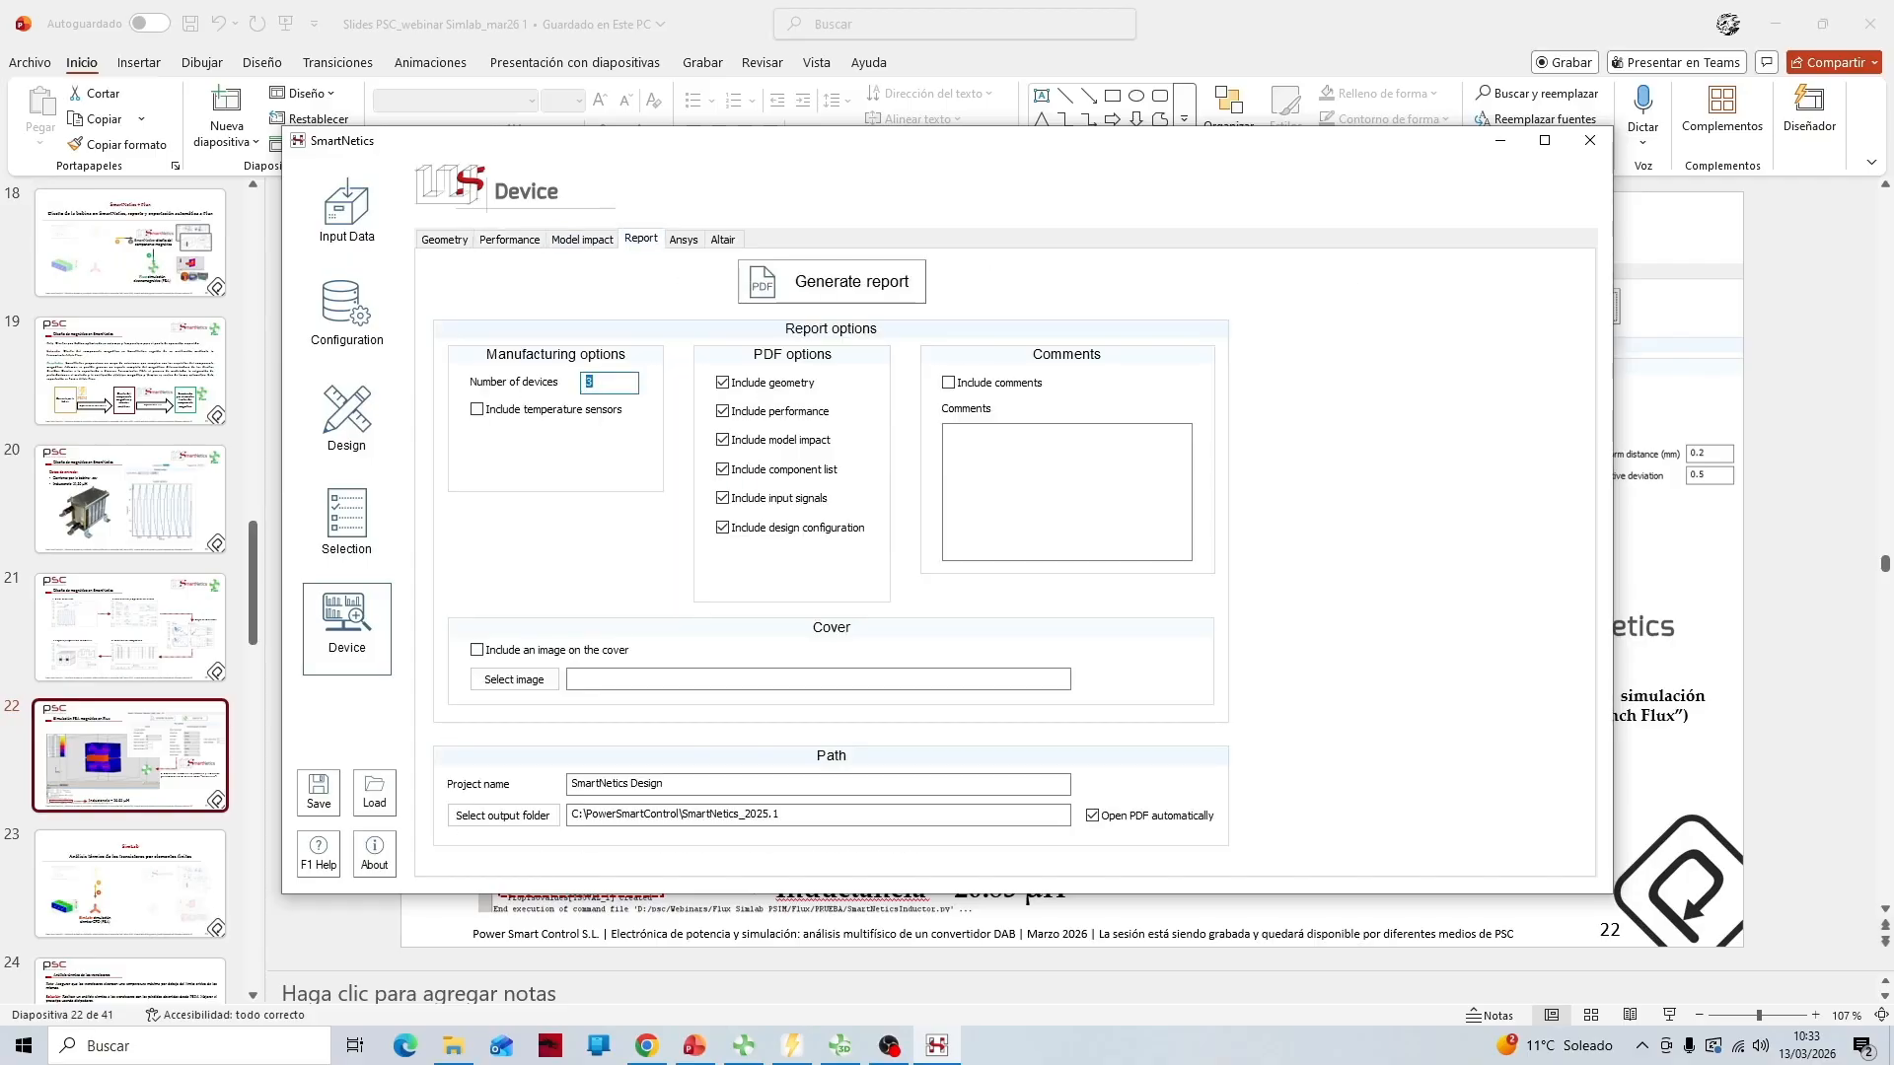
pyautogui.click(852, 282)
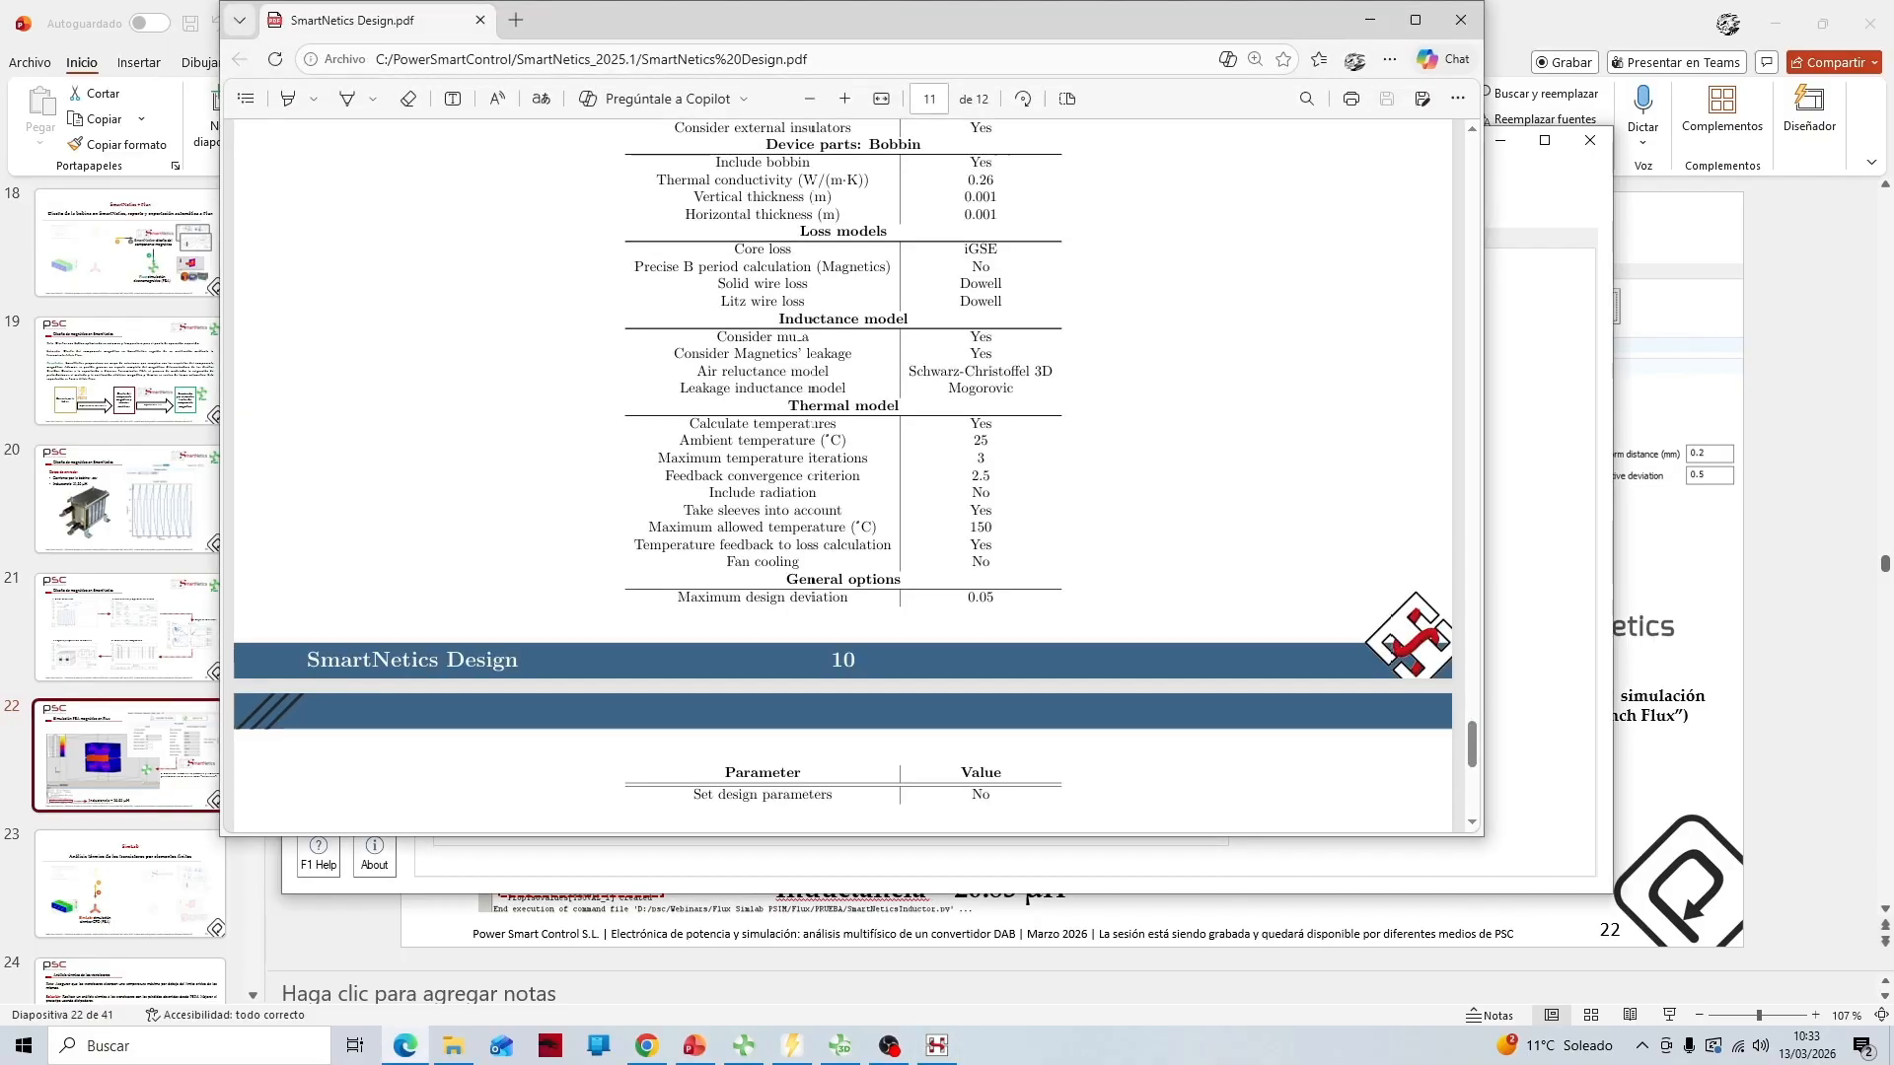
# Read the report's performance indicators, manufacturing parameters and input waveforms, and close the PDF
pyautogui.moveTo(1471, 741); pyautogui.dragTo(1471, 268)
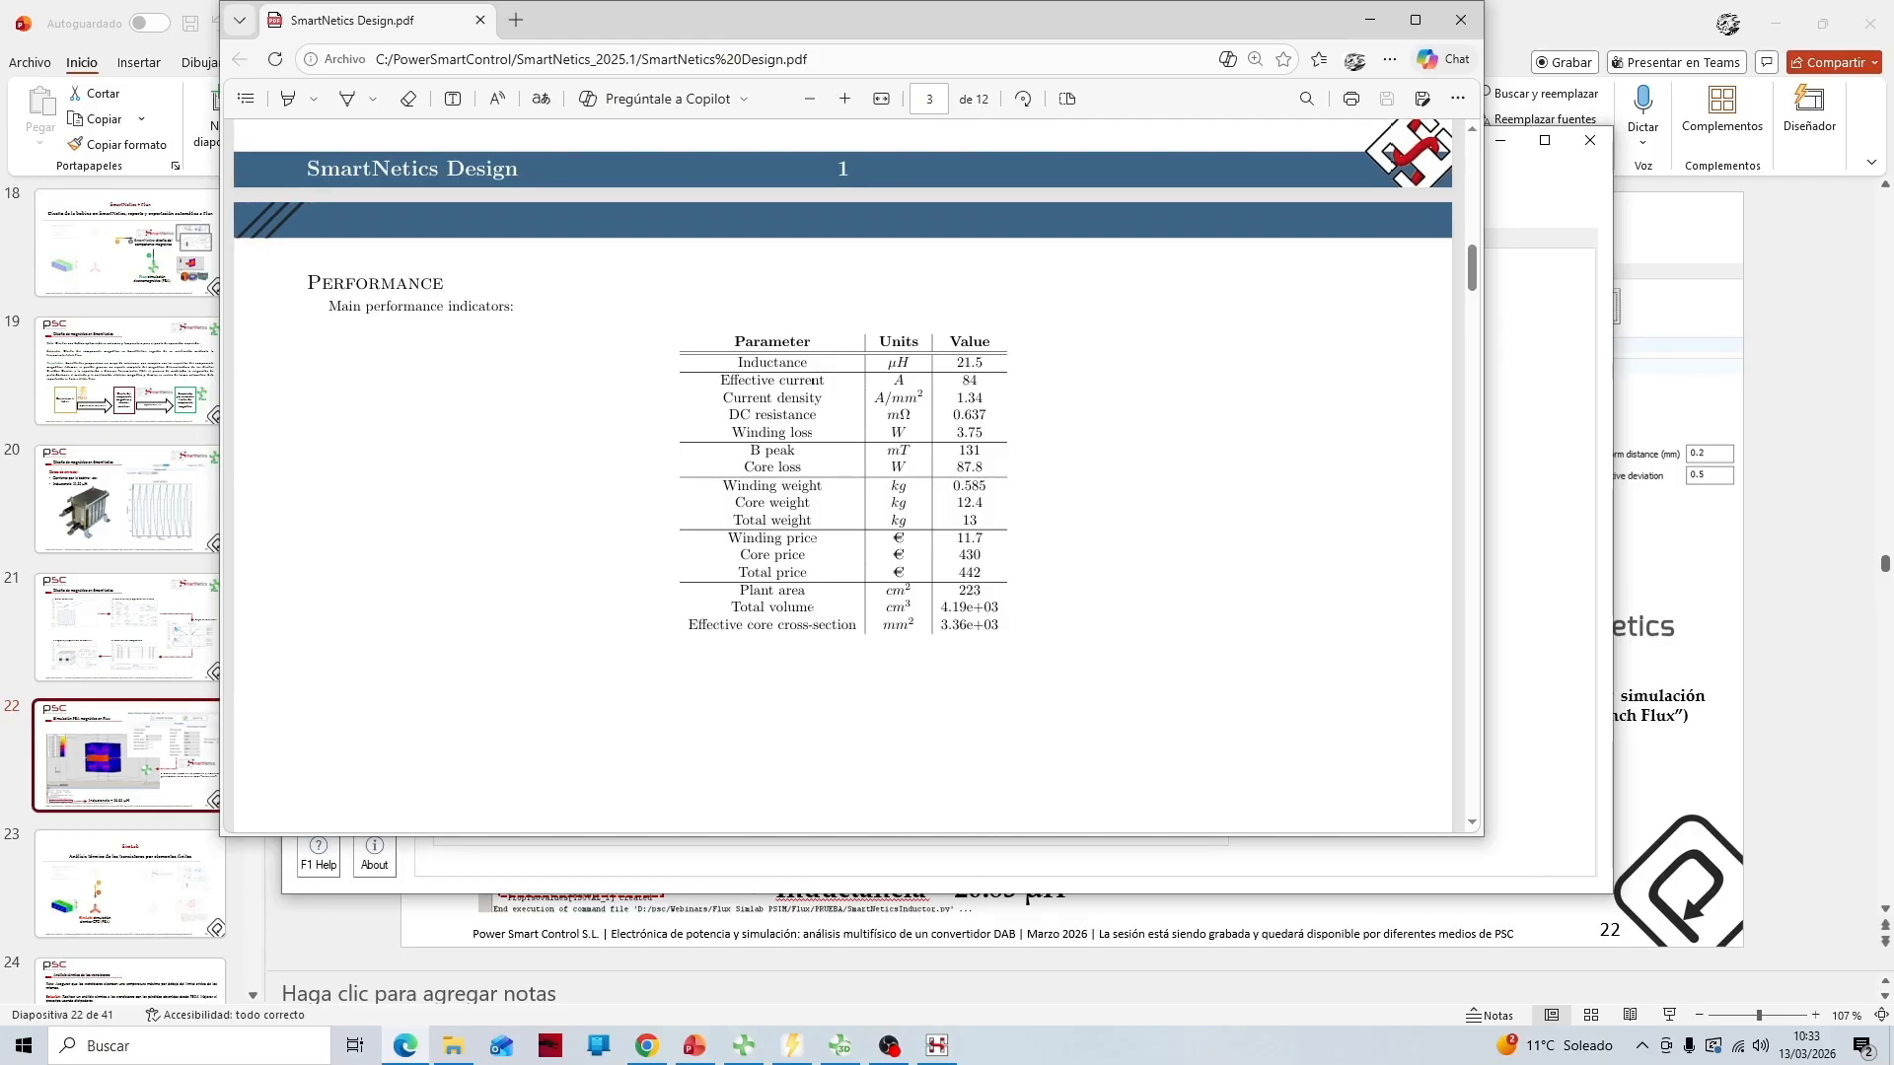
pyautogui.scroll(-10, 843, 474)
pyautogui.scroll(-15, 844, 473)
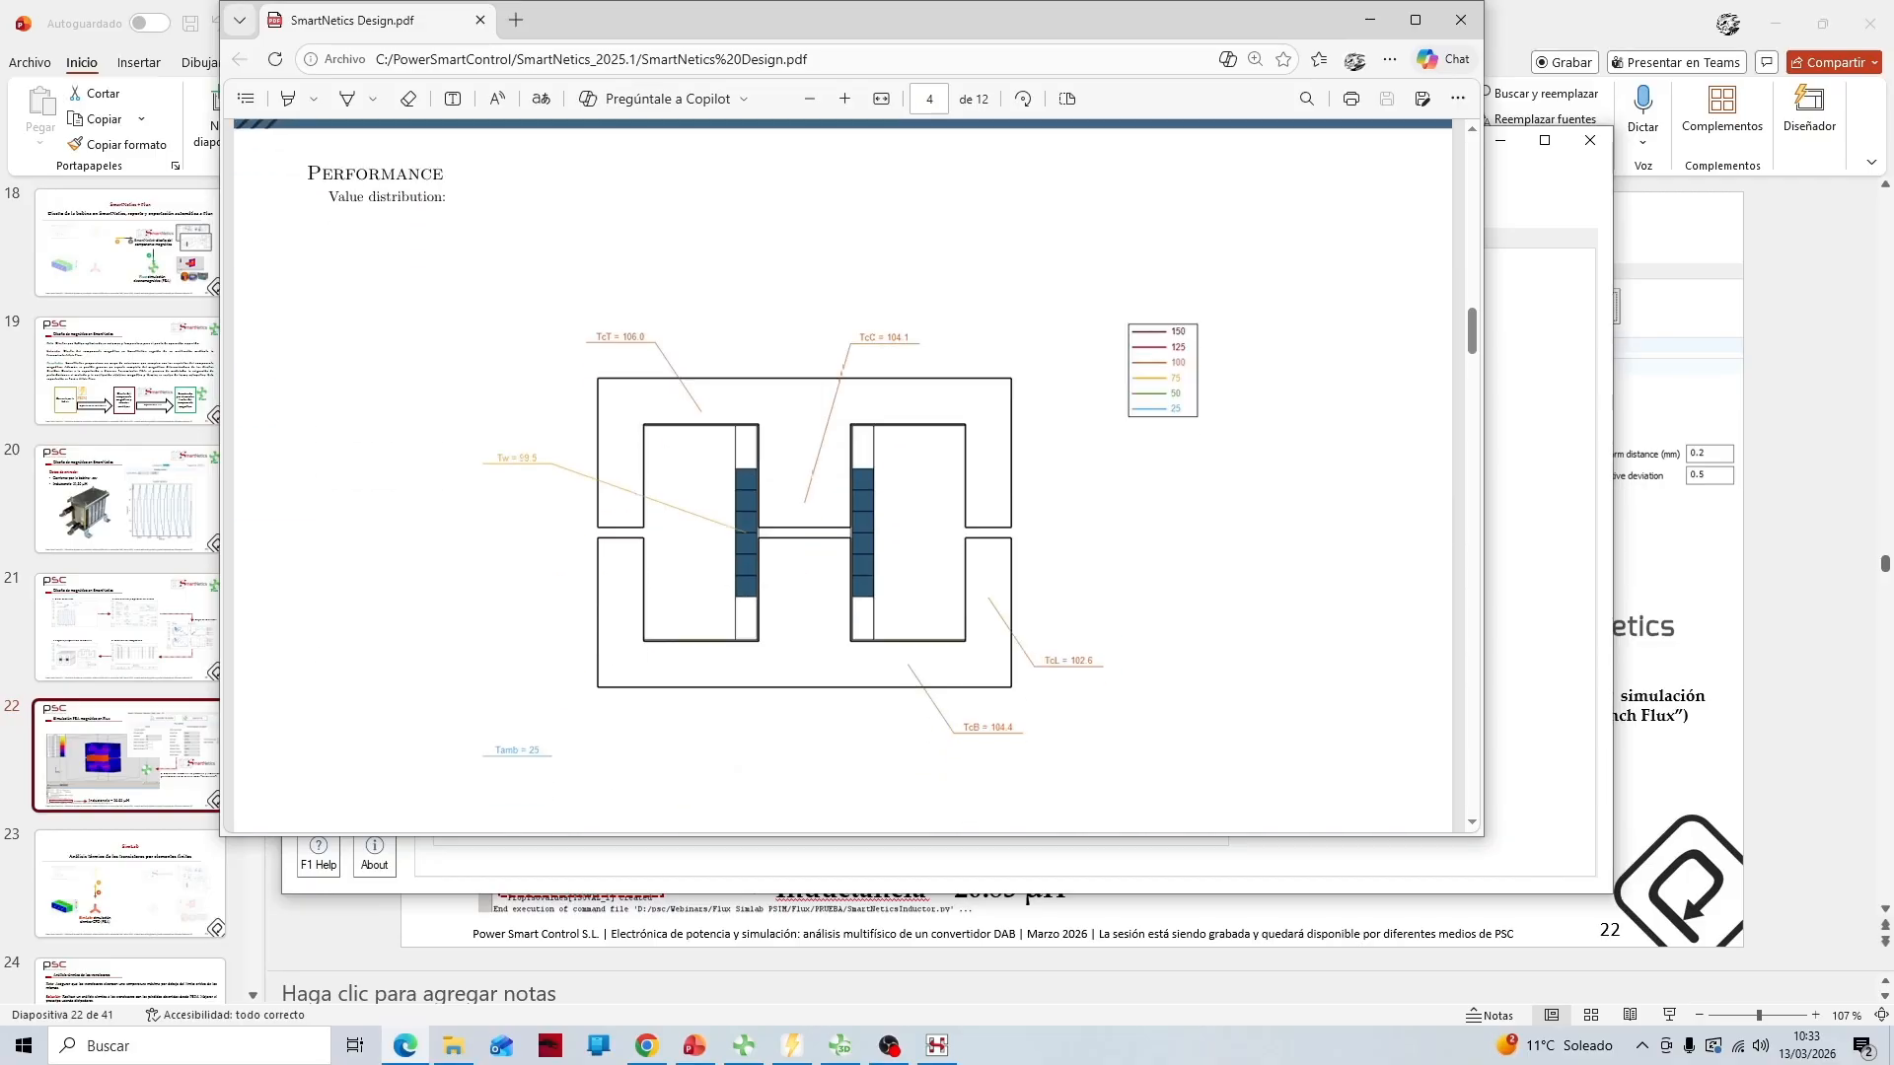
pyautogui.scroll(2, 843, 473)
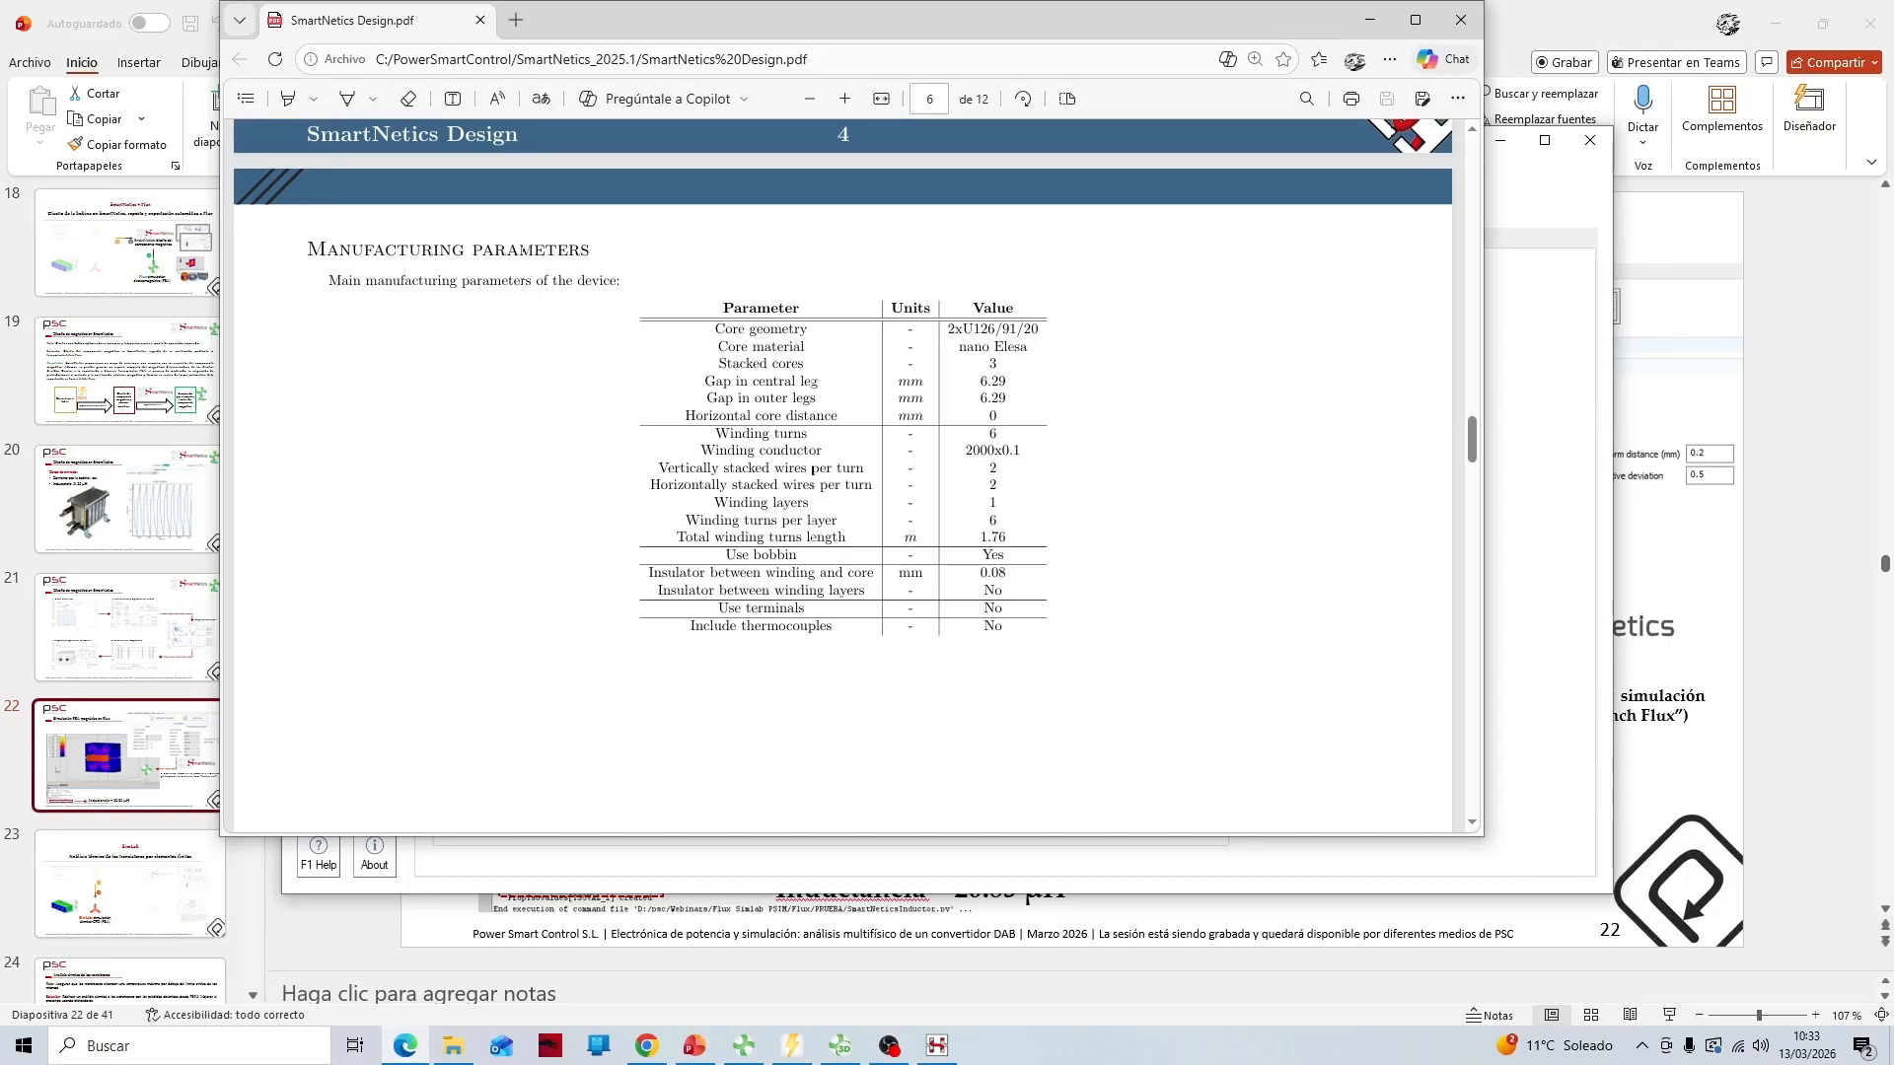
pyautogui.scroll(-20, 844, 474)
pyautogui.scroll(-20, 844, 473)
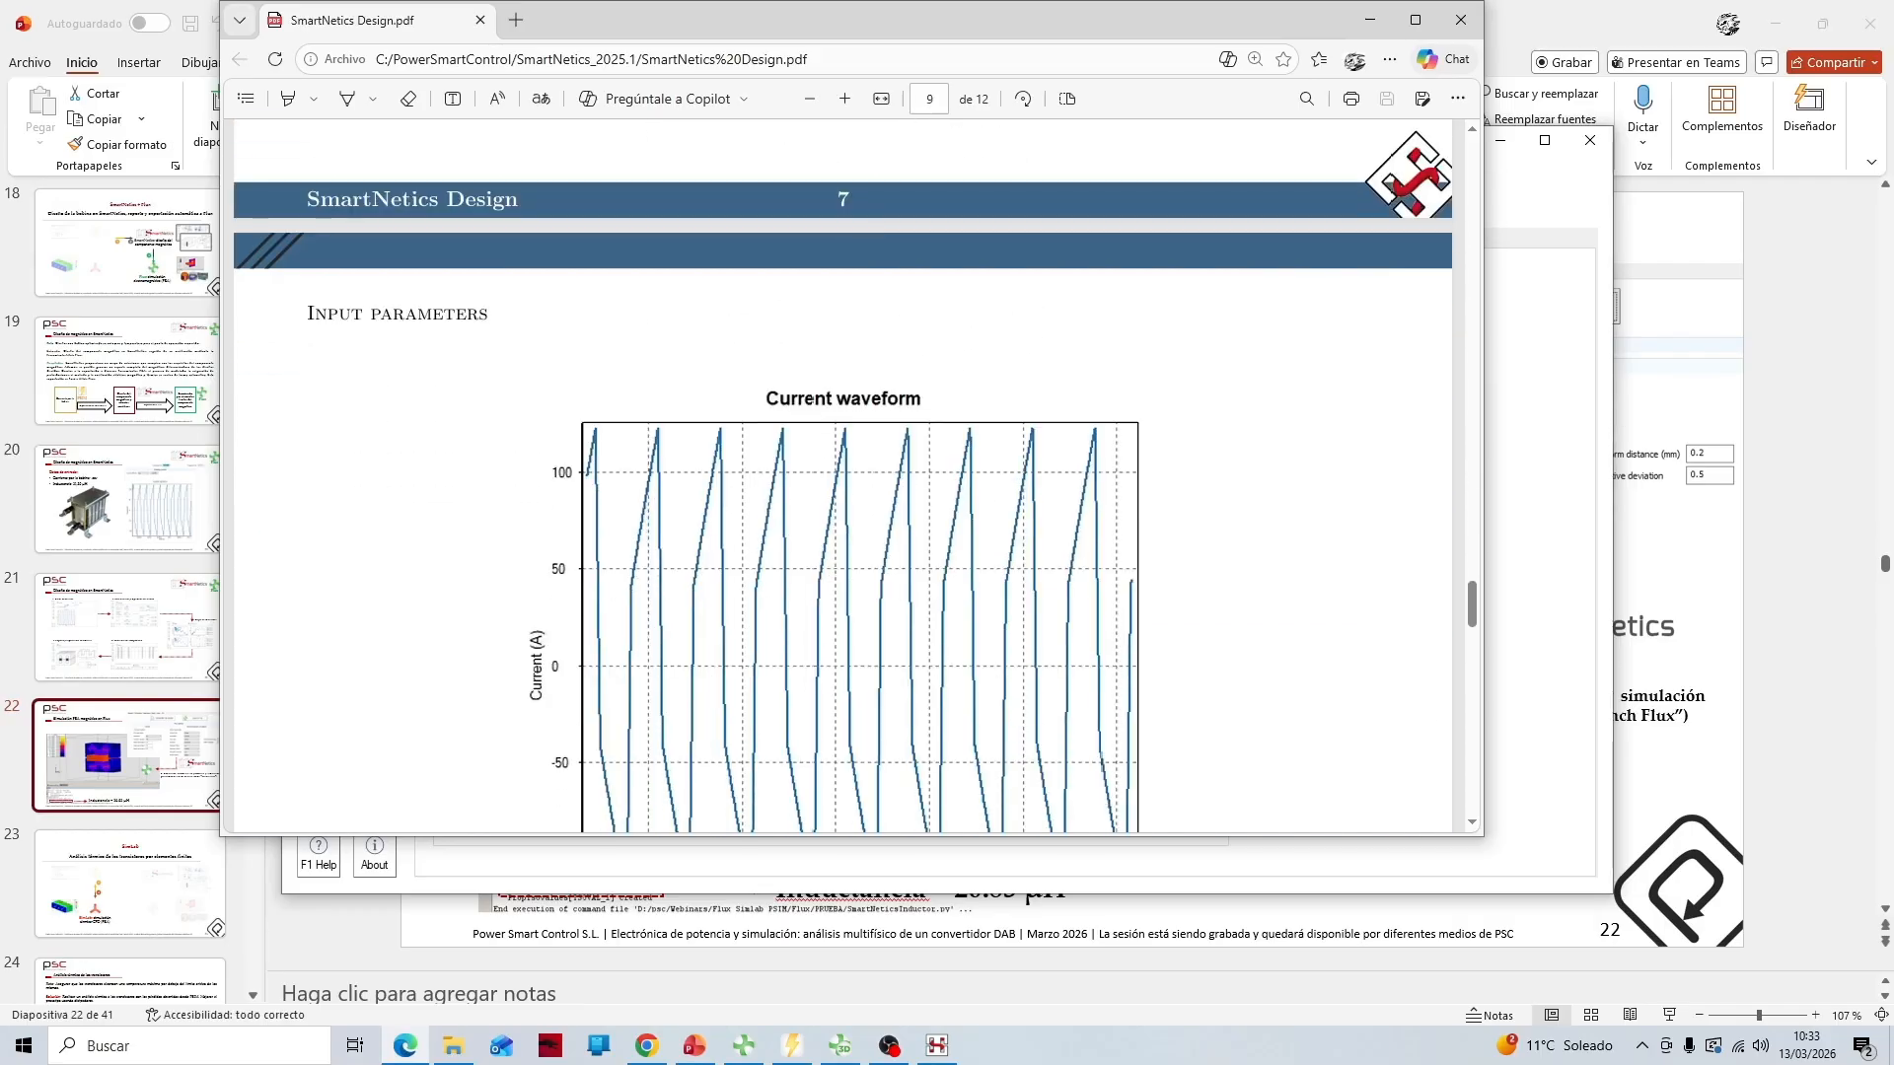
pyautogui.click(1460, 20)
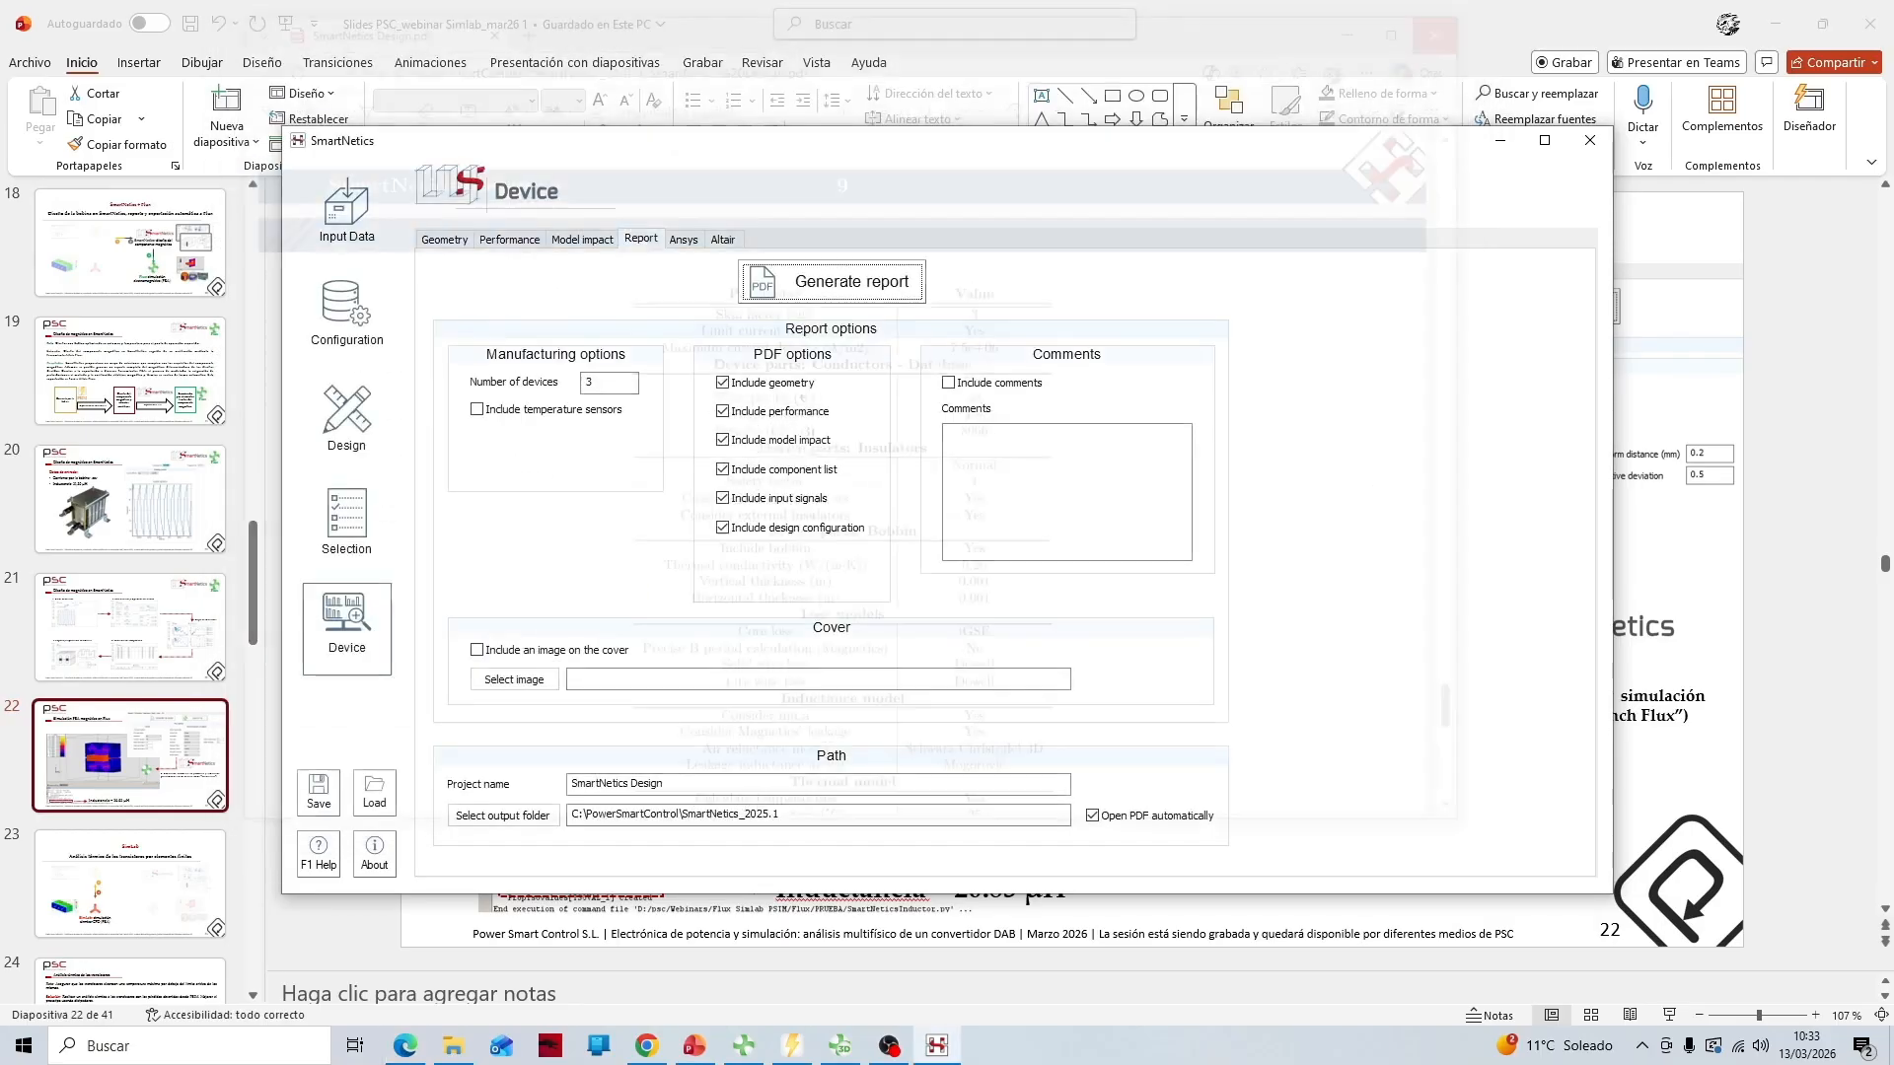
# Configure the Altair Flux export as a 3D model with Full symmetry reduction and Current as the analysis type
pyautogui.click(722, 239)
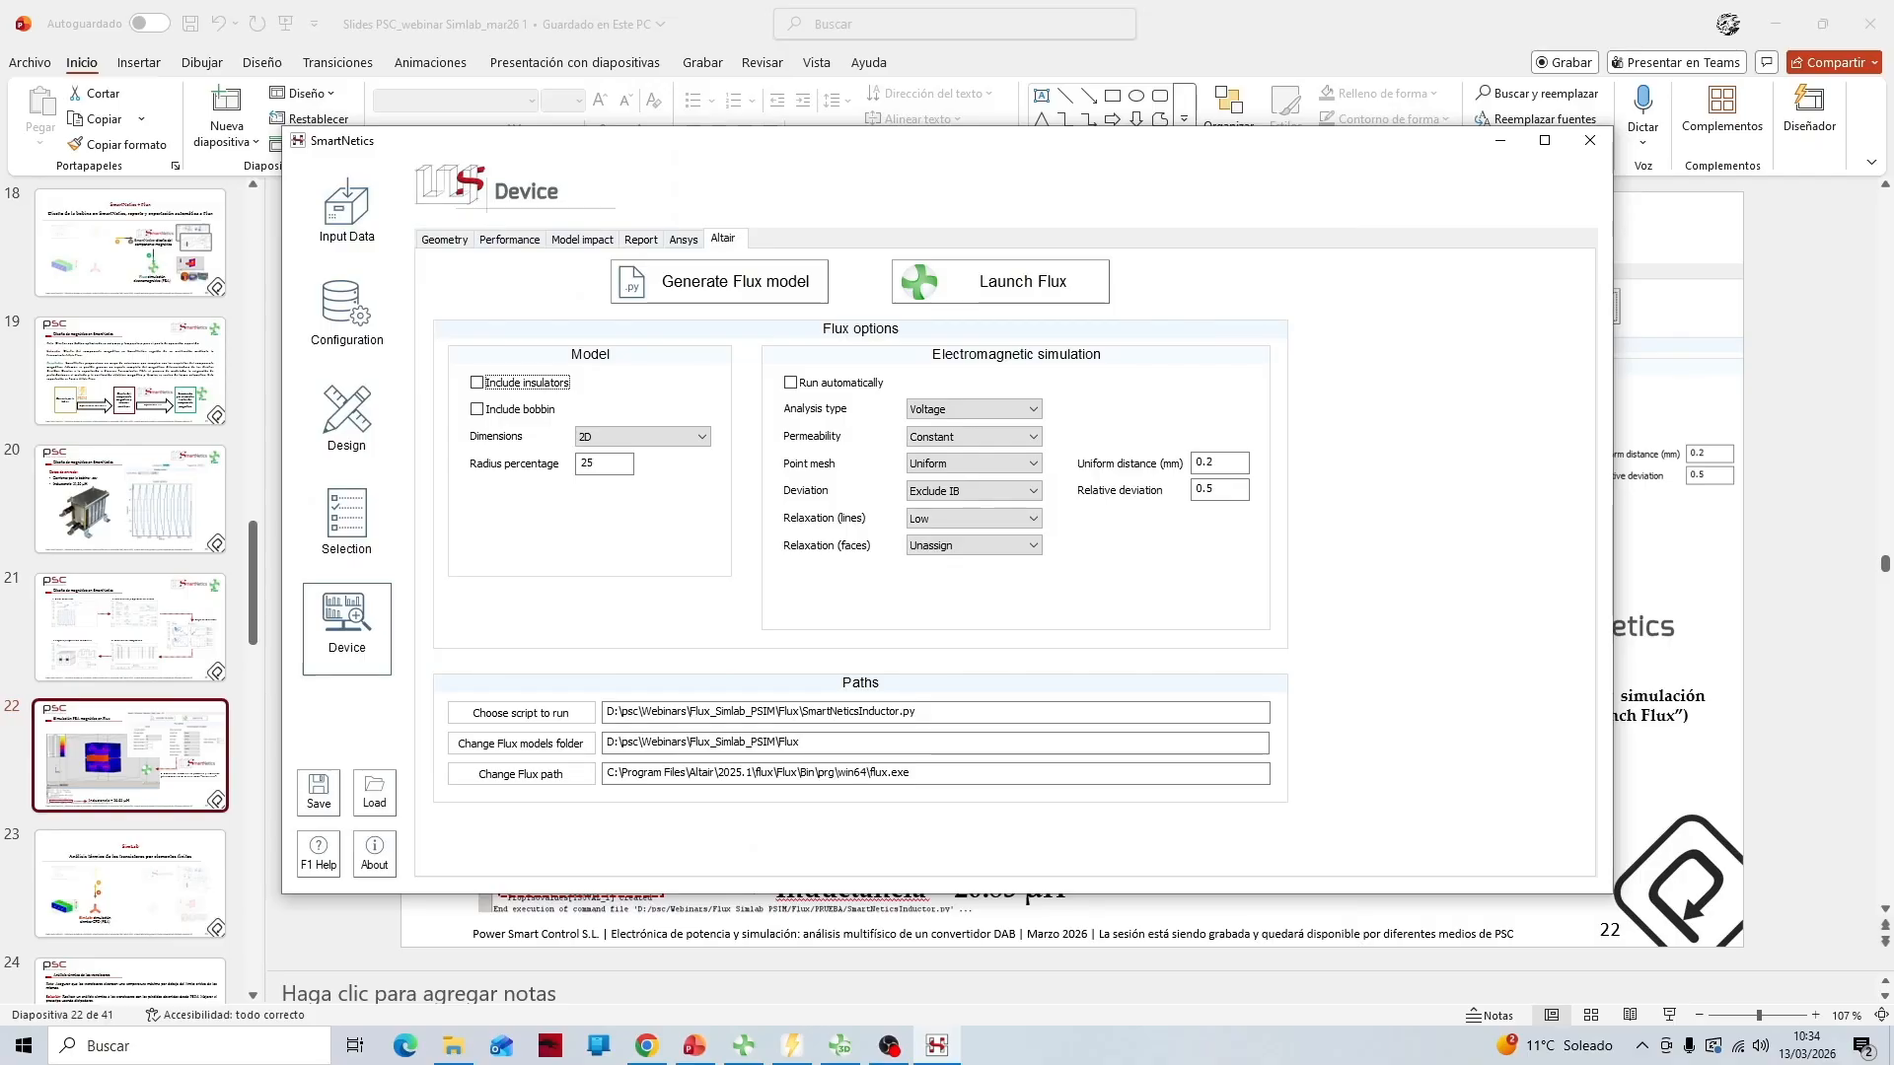
pyautogui.click(642, 436)
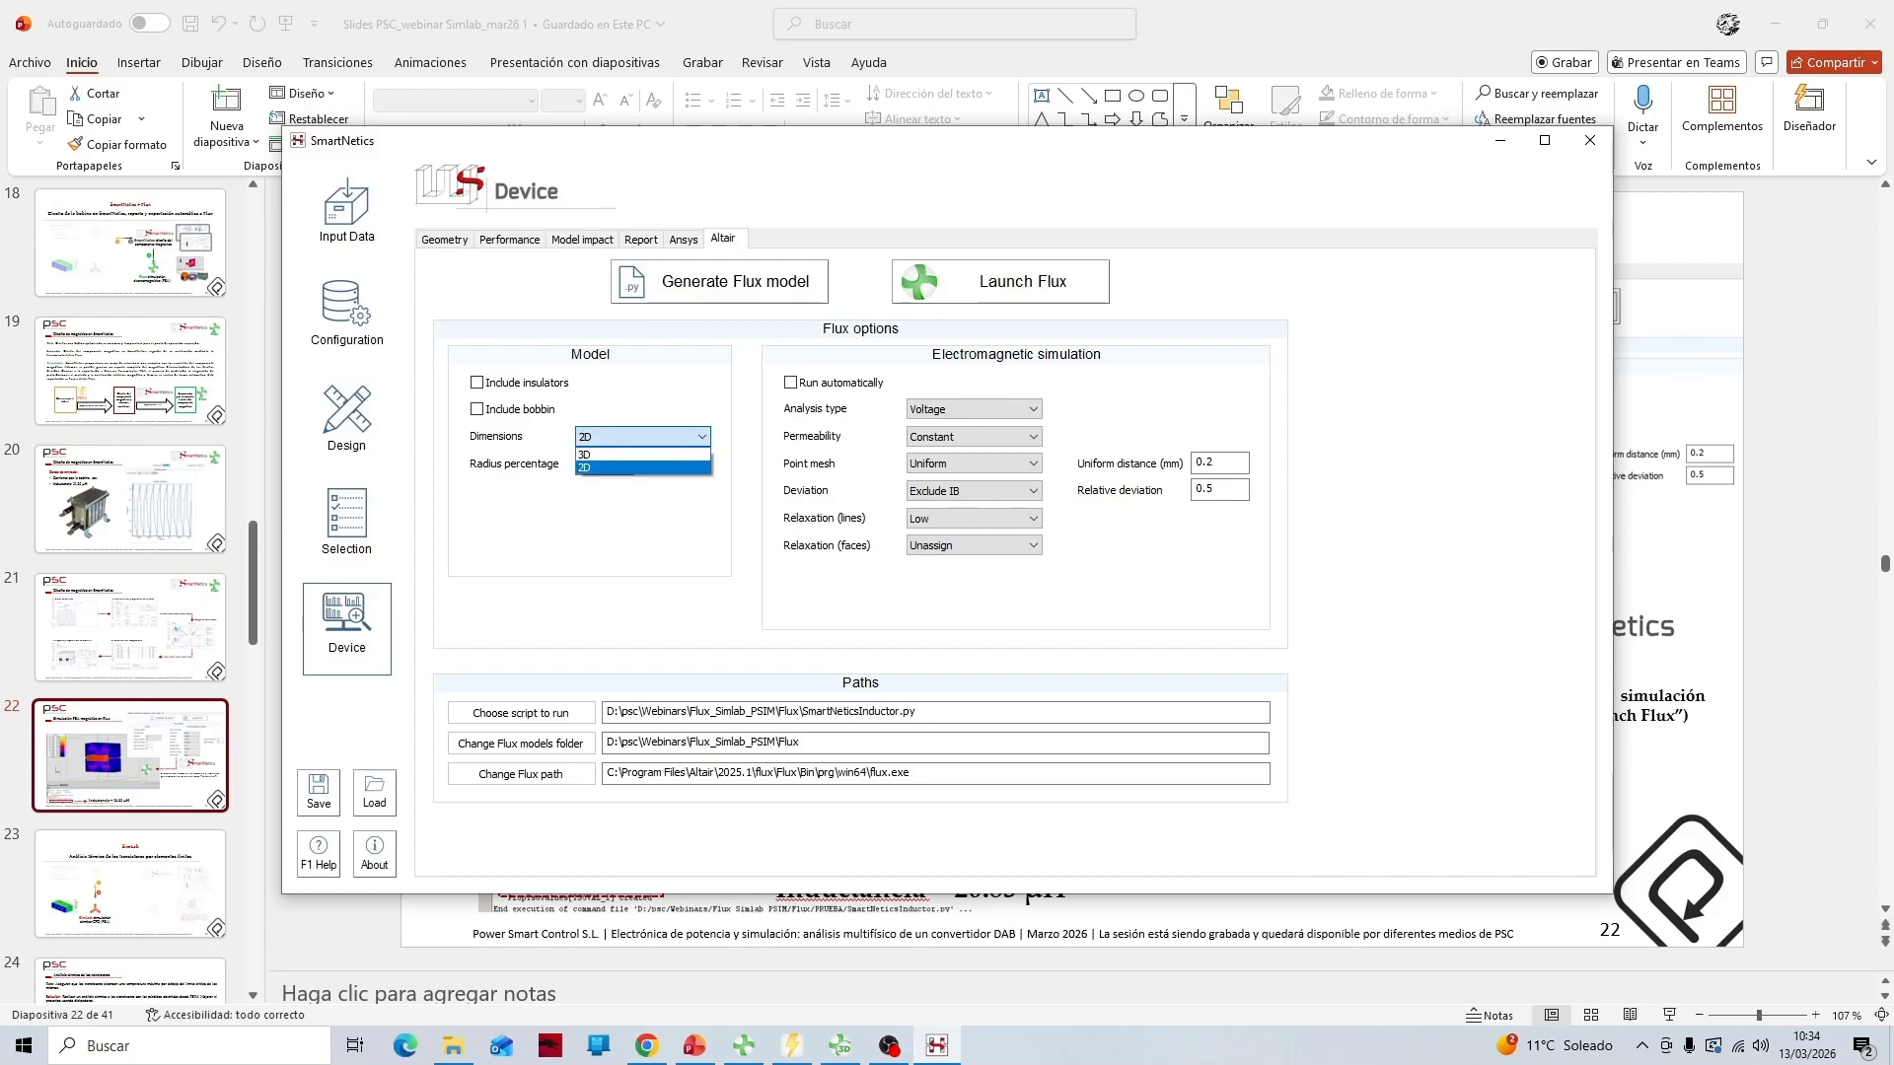
pyautogui.click(594, 454)
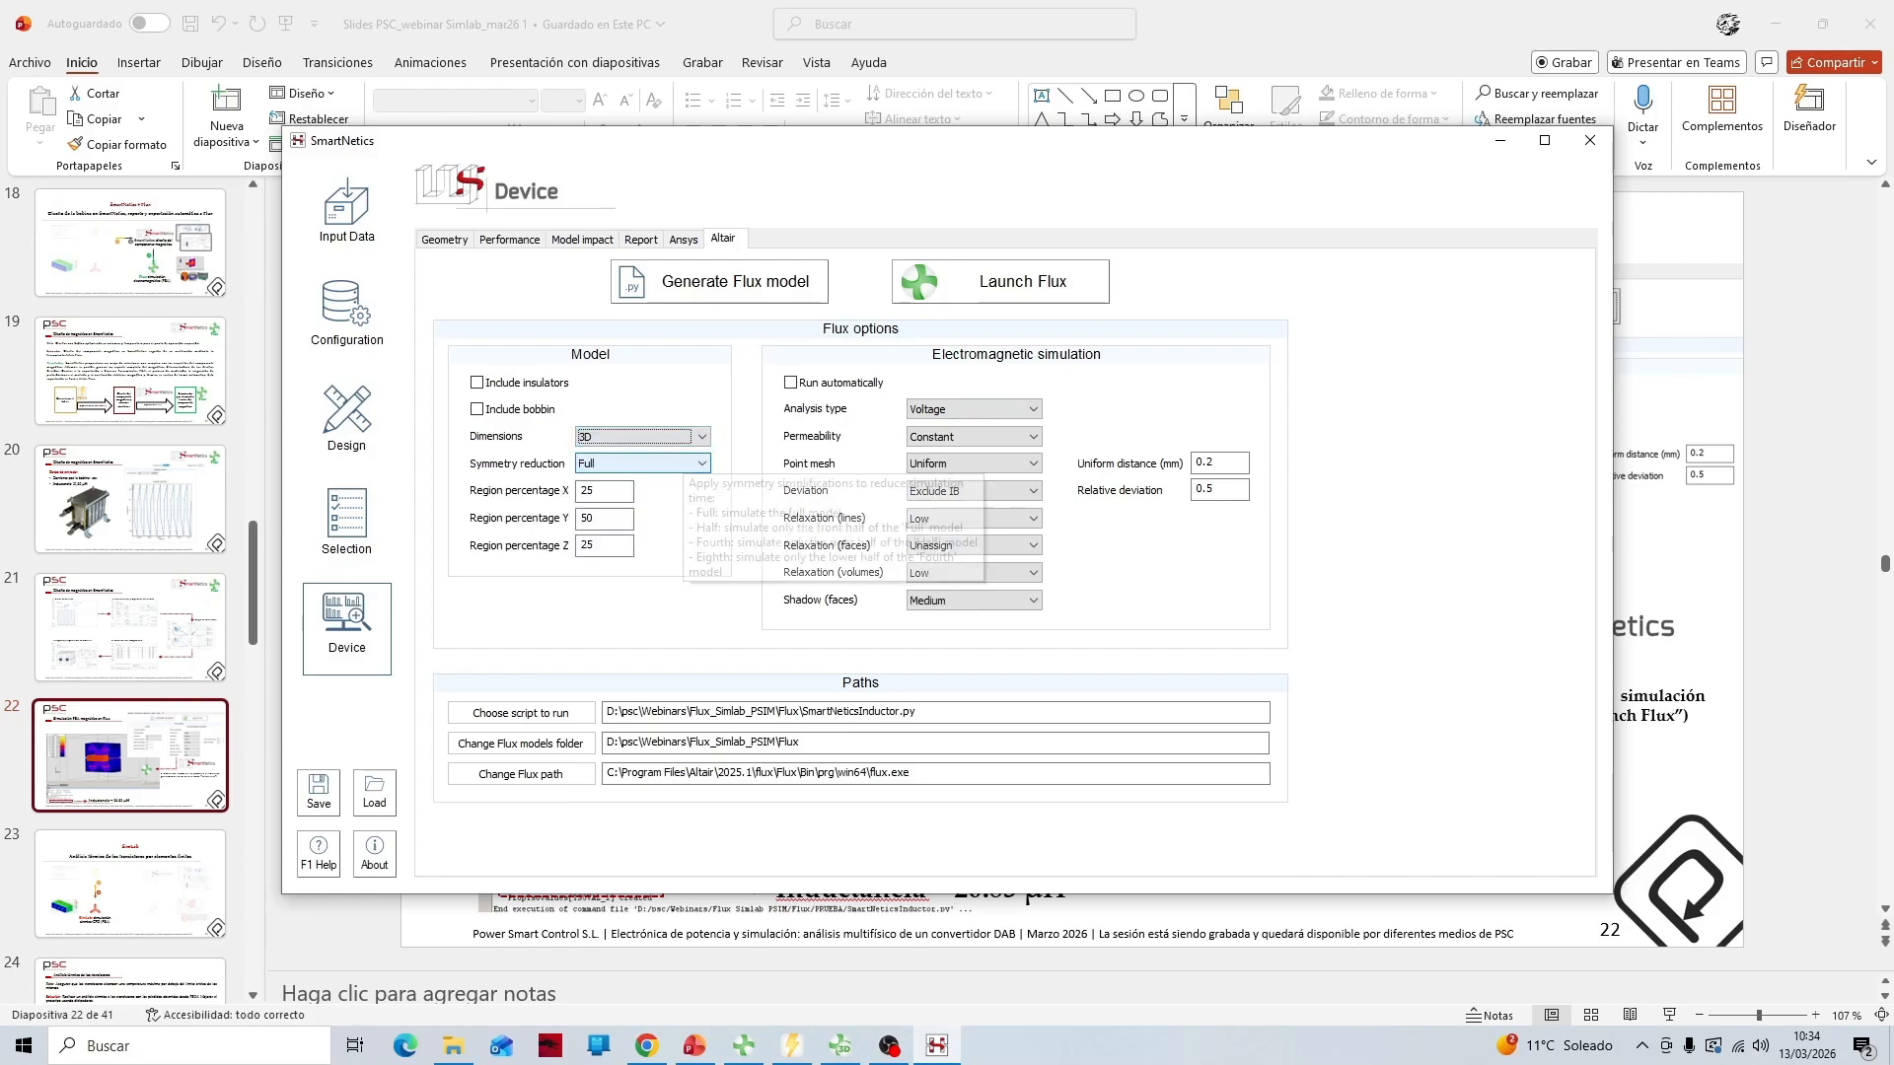
pyautogui.click(686, 462)
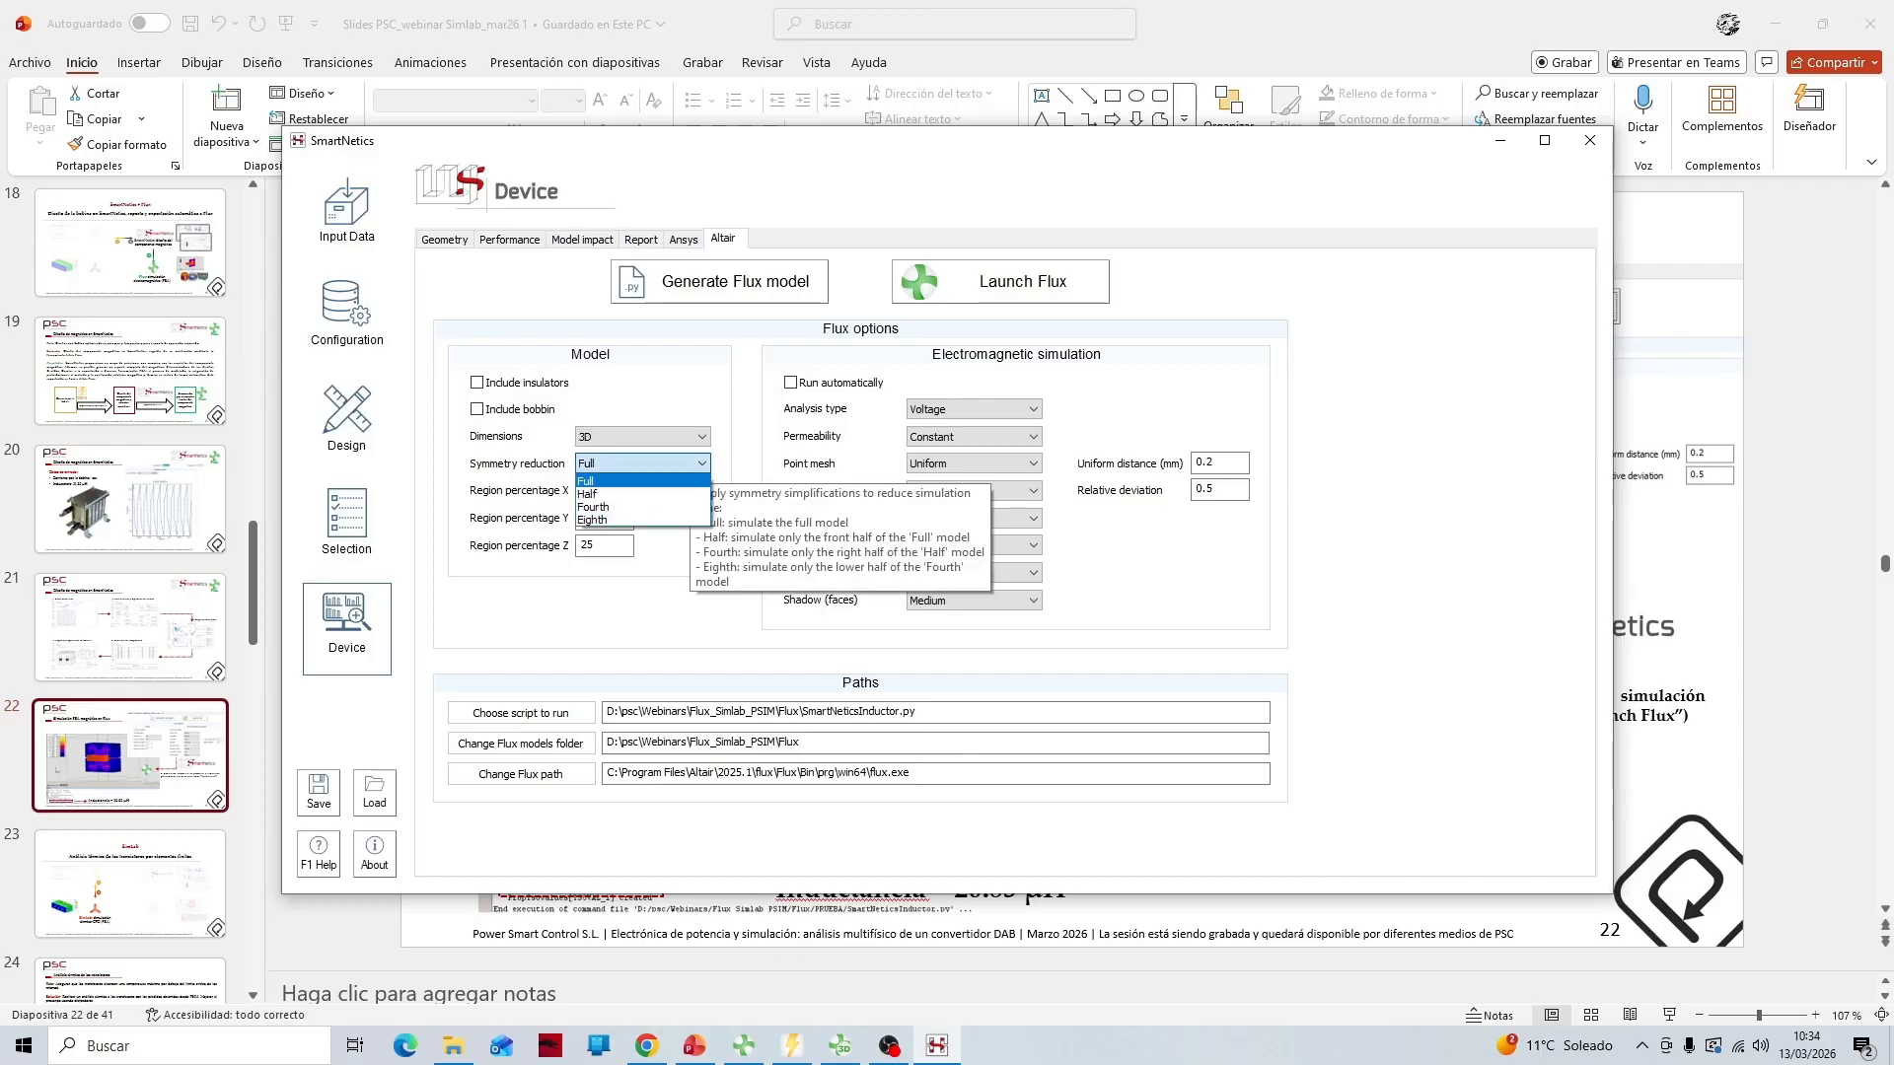
pyautogui.click(685, 463)
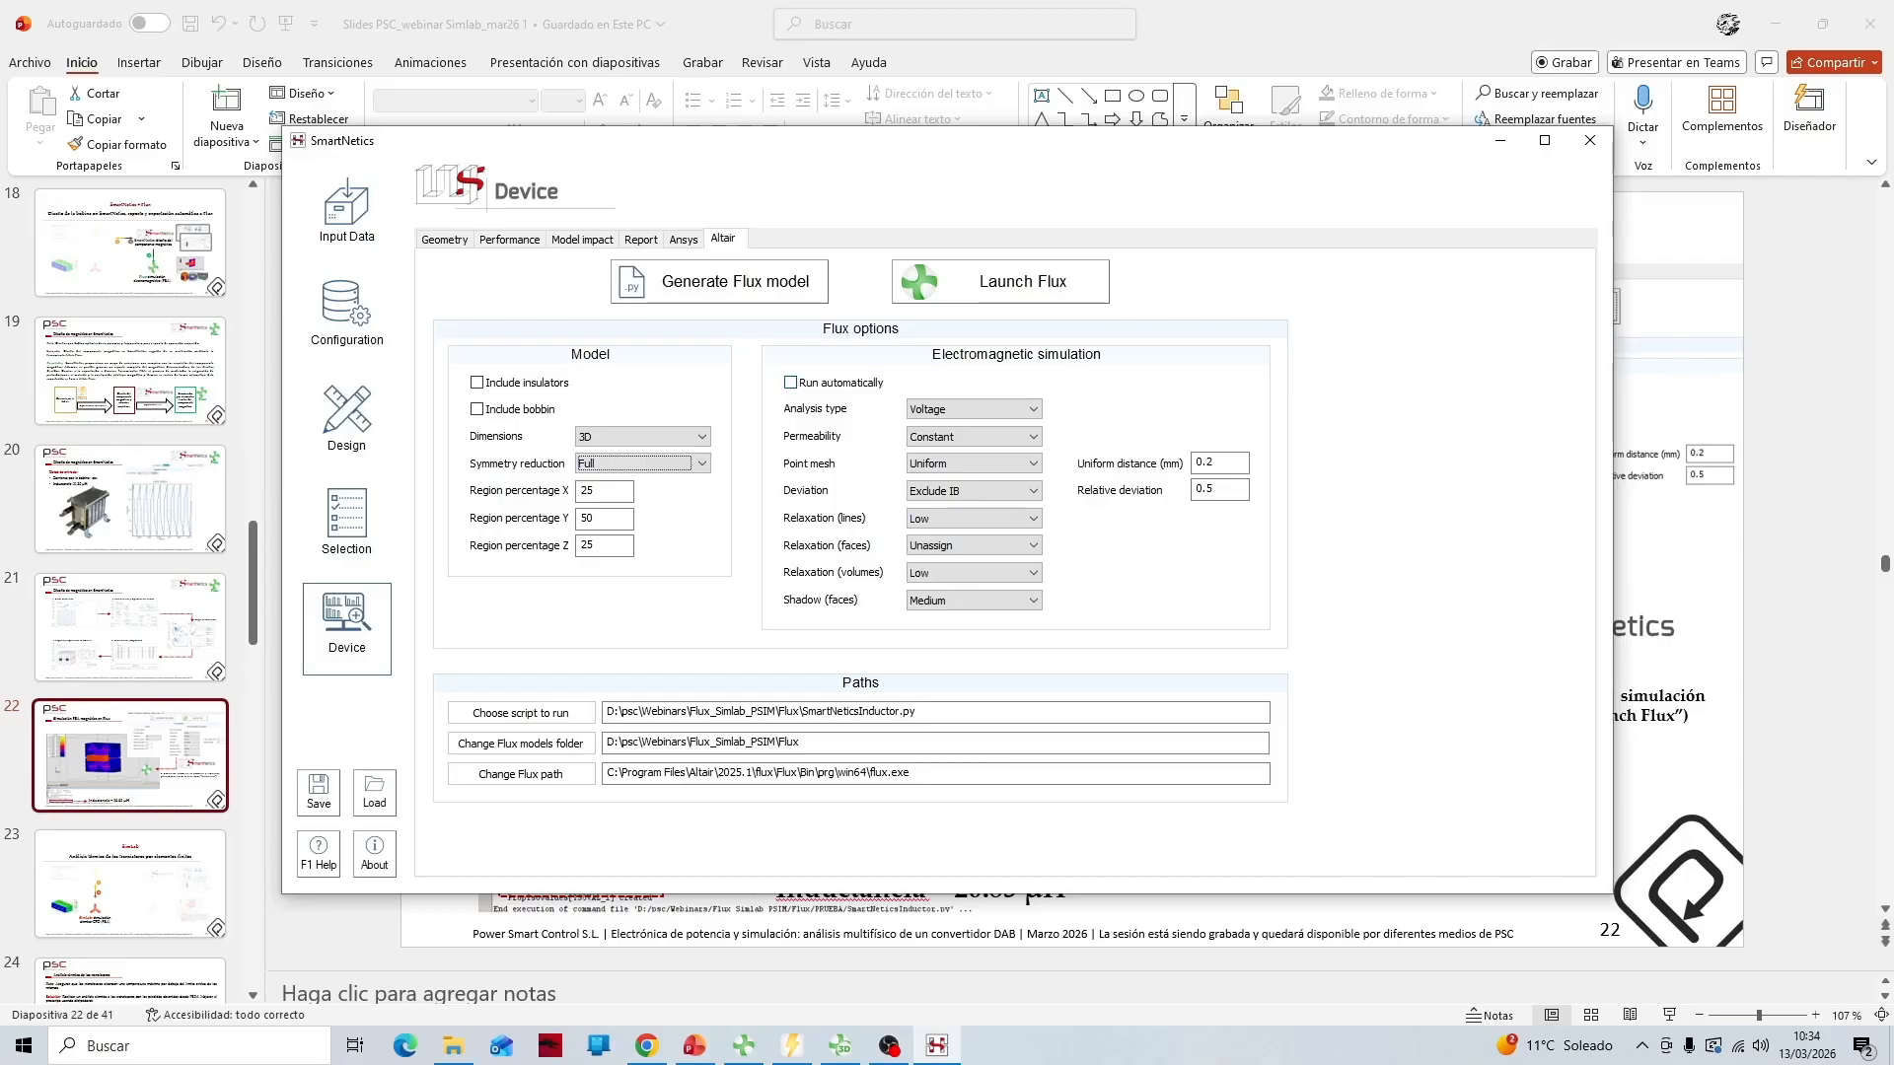
pyautogui.click(974, 408)
pyautogui.click(973, 424)
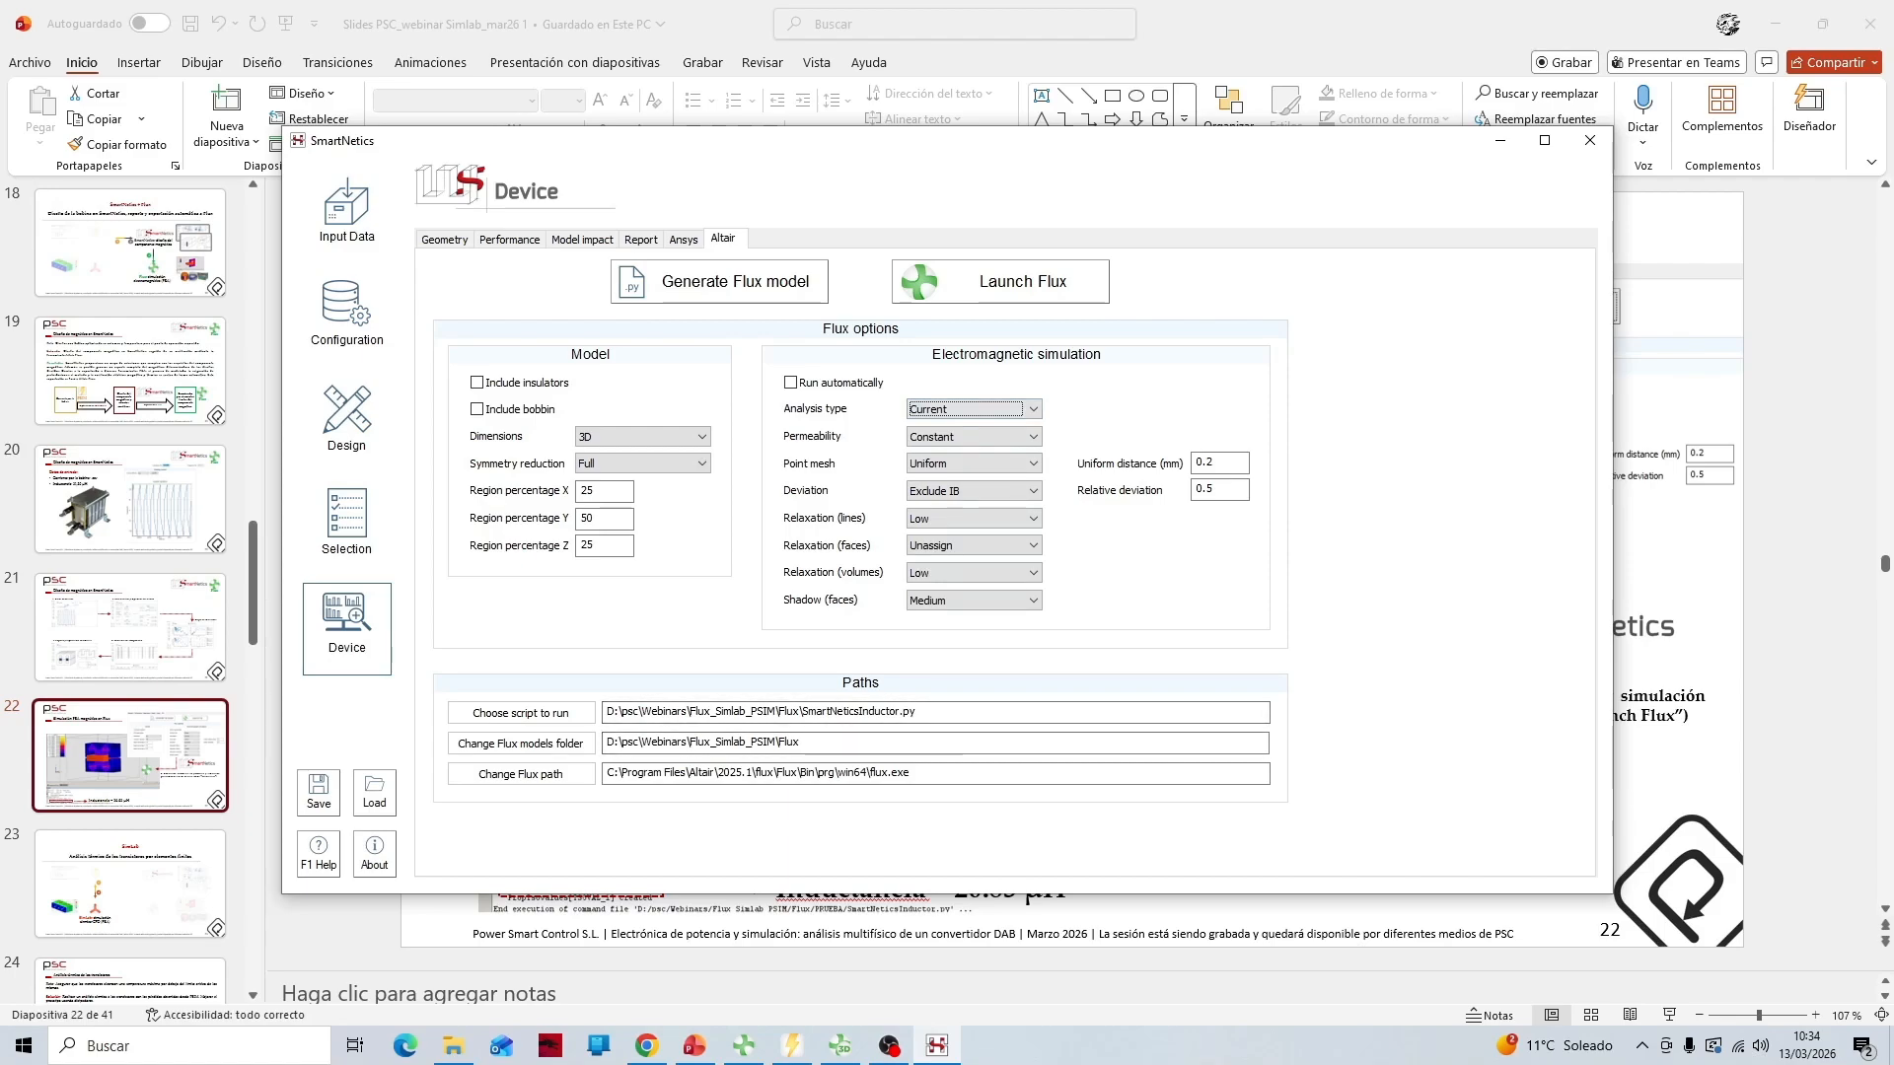
# Generate the Flux model of the inductor and launch Altair Flux
pyautogui.click(719, 281)
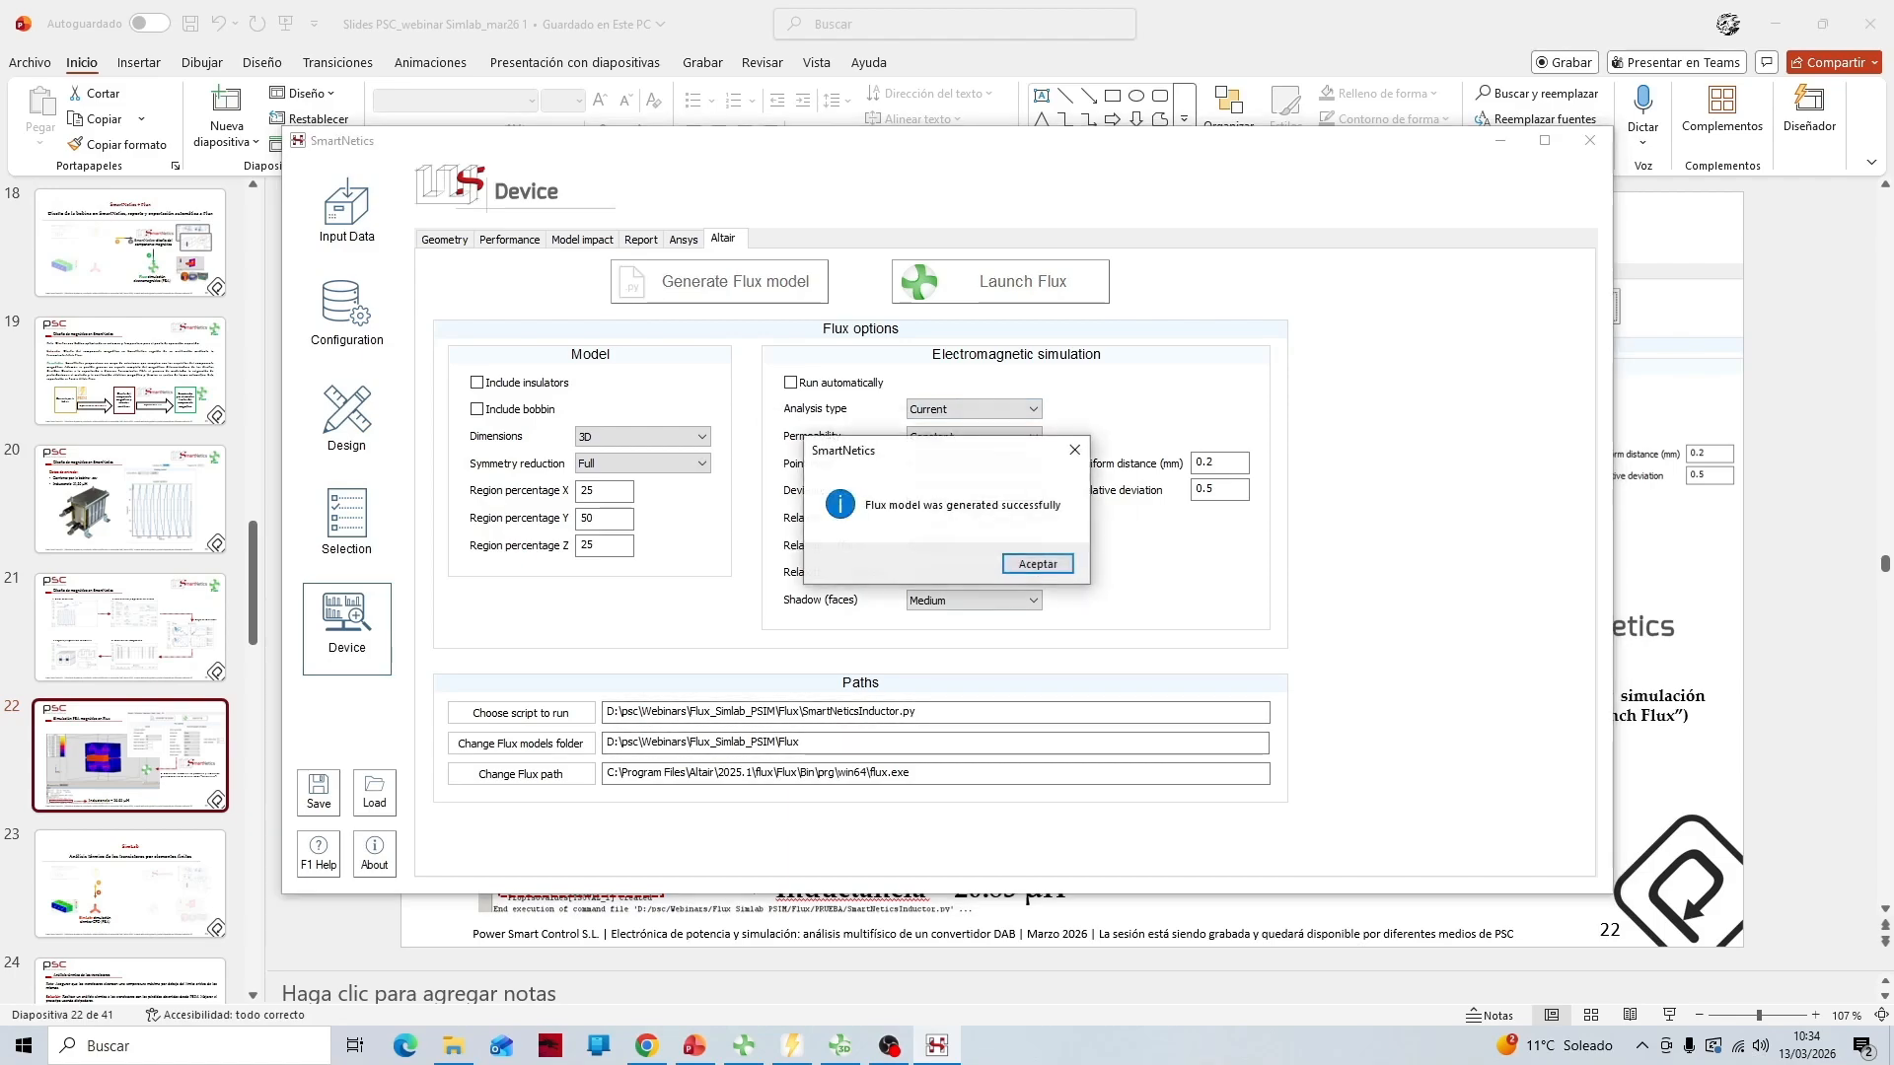
pyautogui.click(1038, 564)
pyautogui.click(1000, 281)
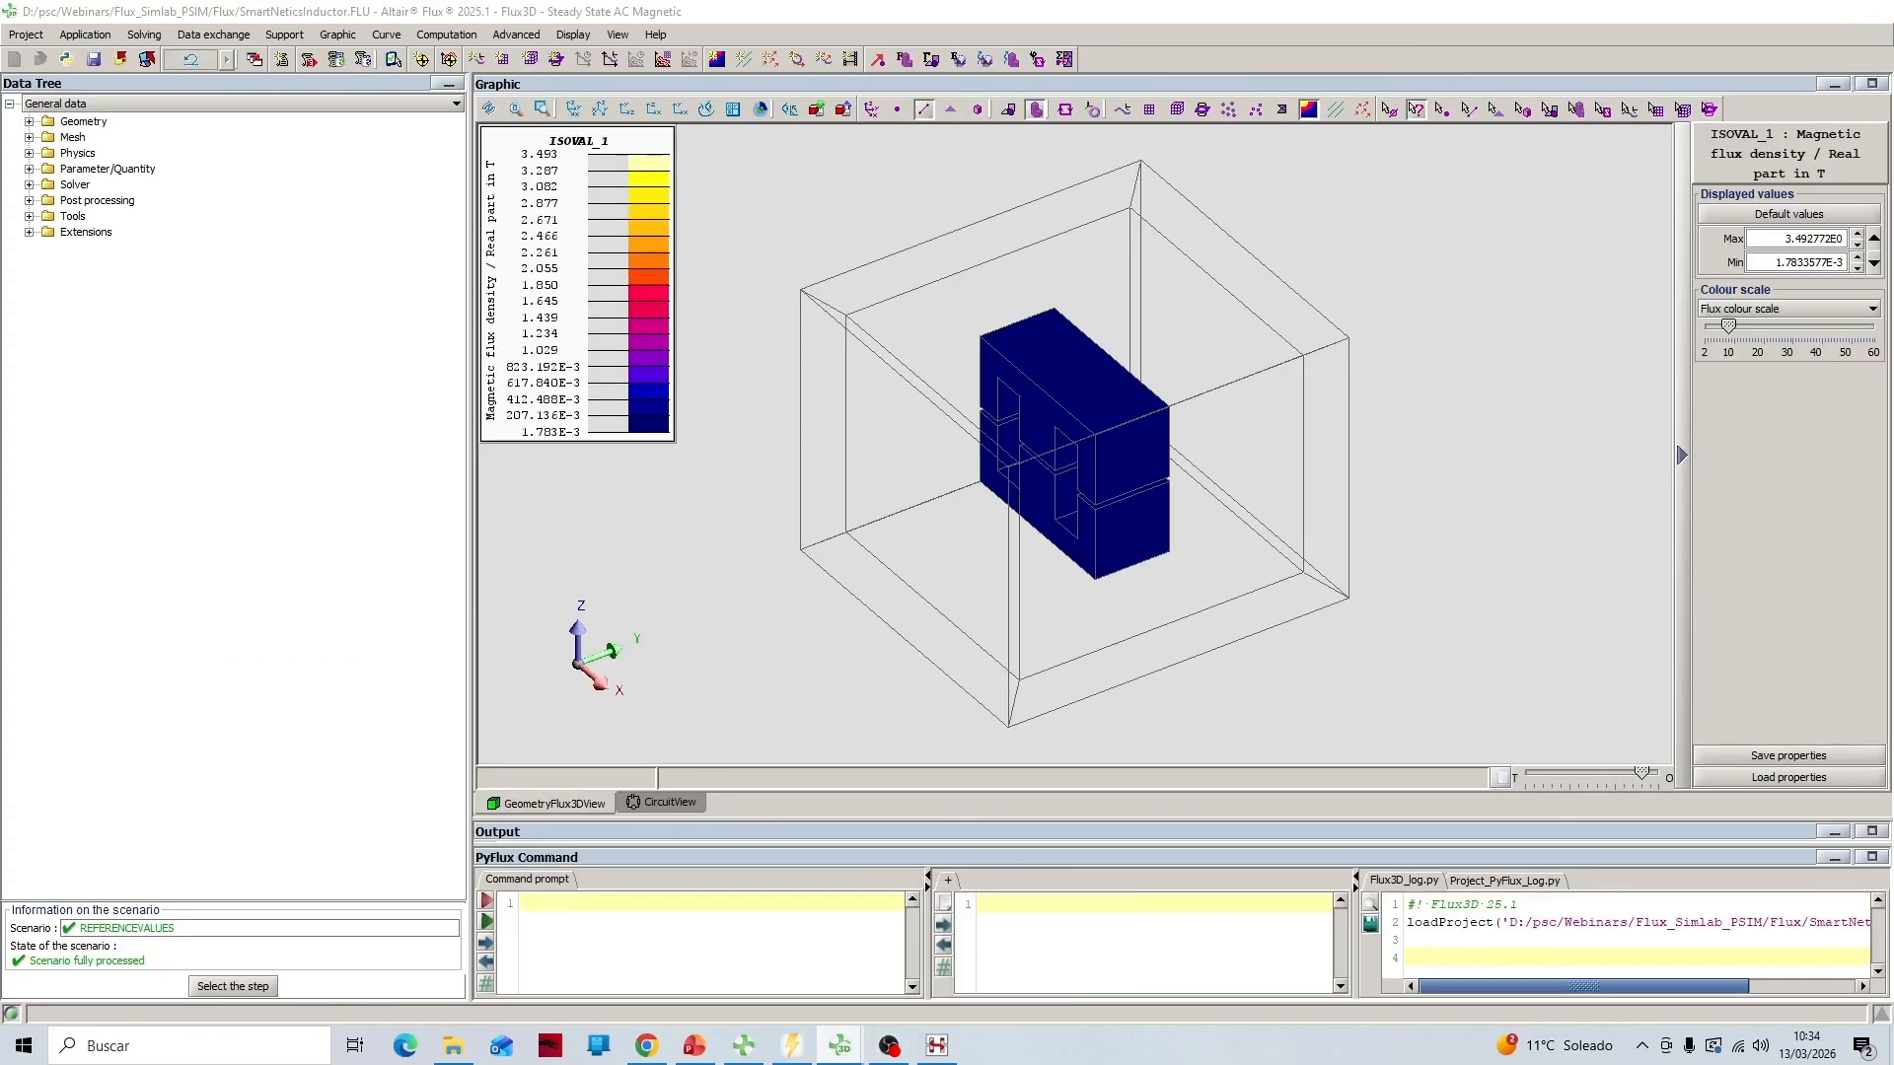
# Examine the magnetic flux density isovalues on the core and display the non meshed coil from the physics data
pyautogui.scroll(3, 1095, 444)
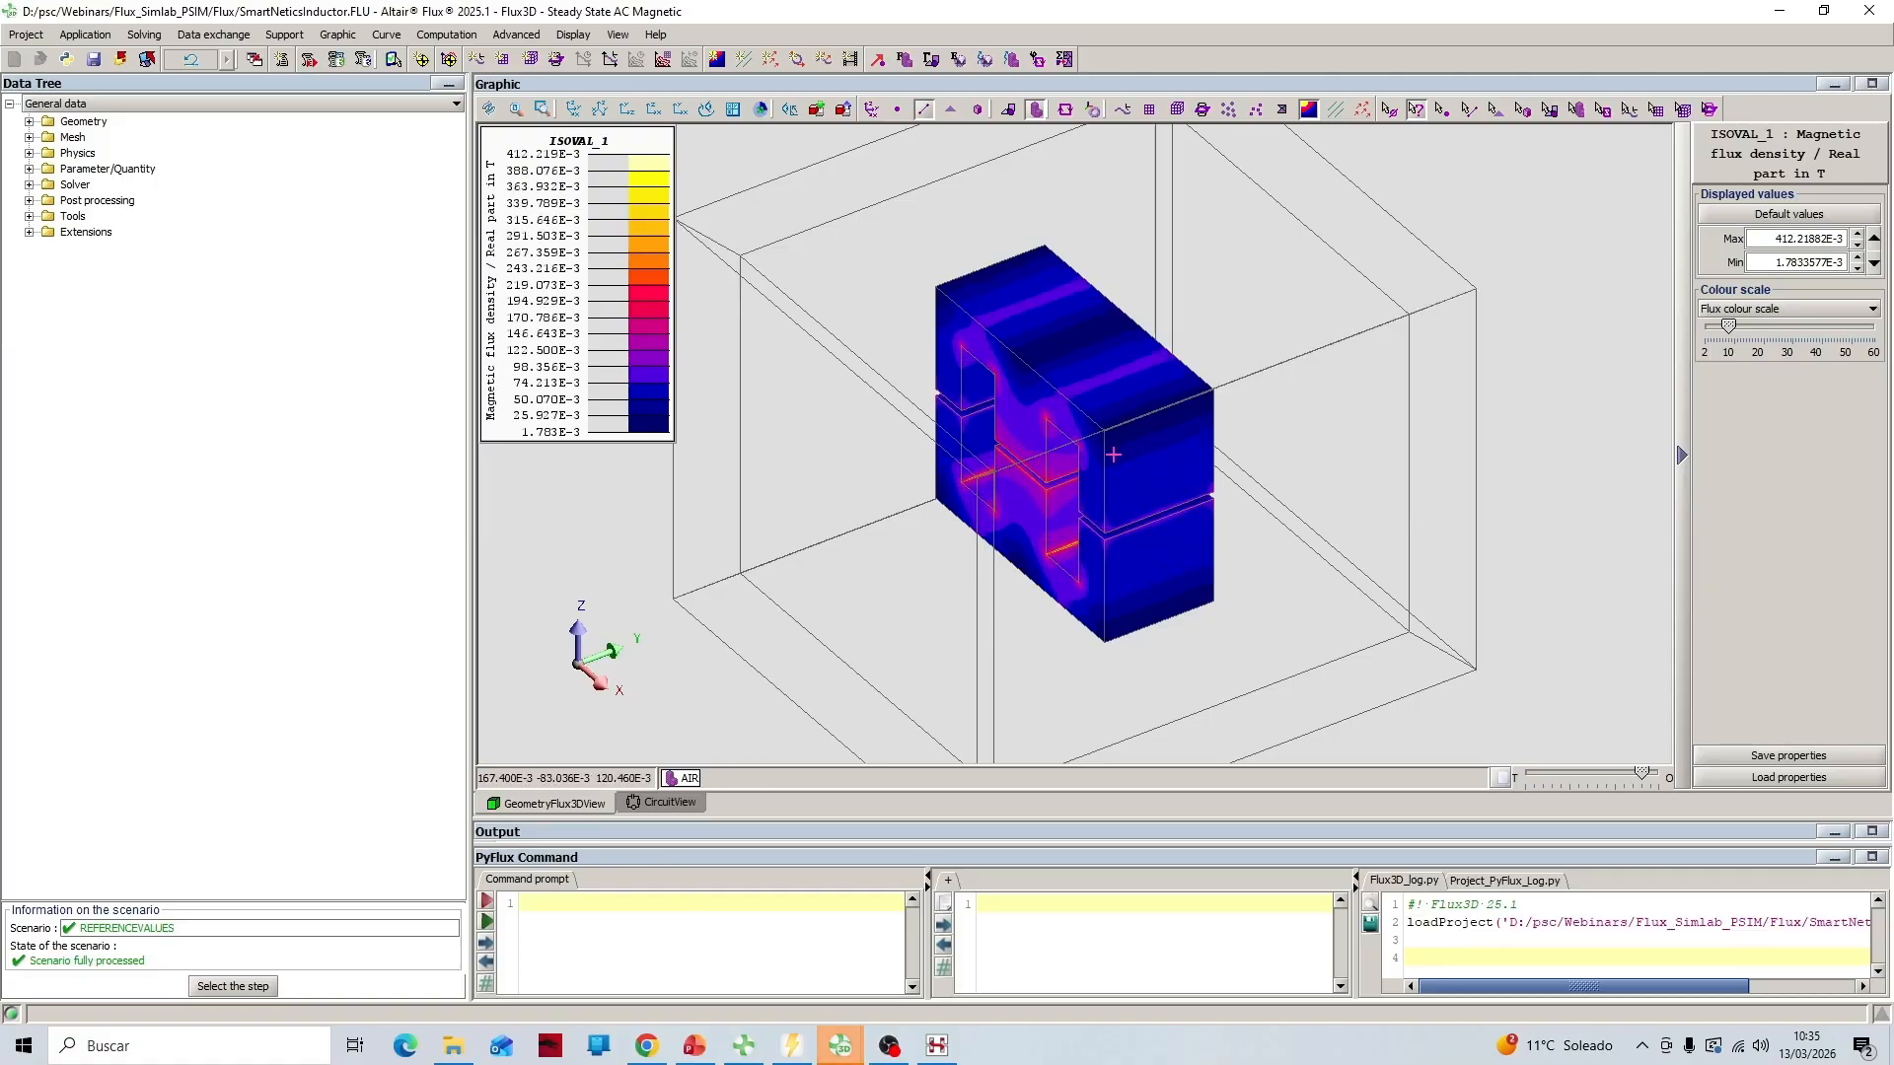
pyautogui.click(30, 168)
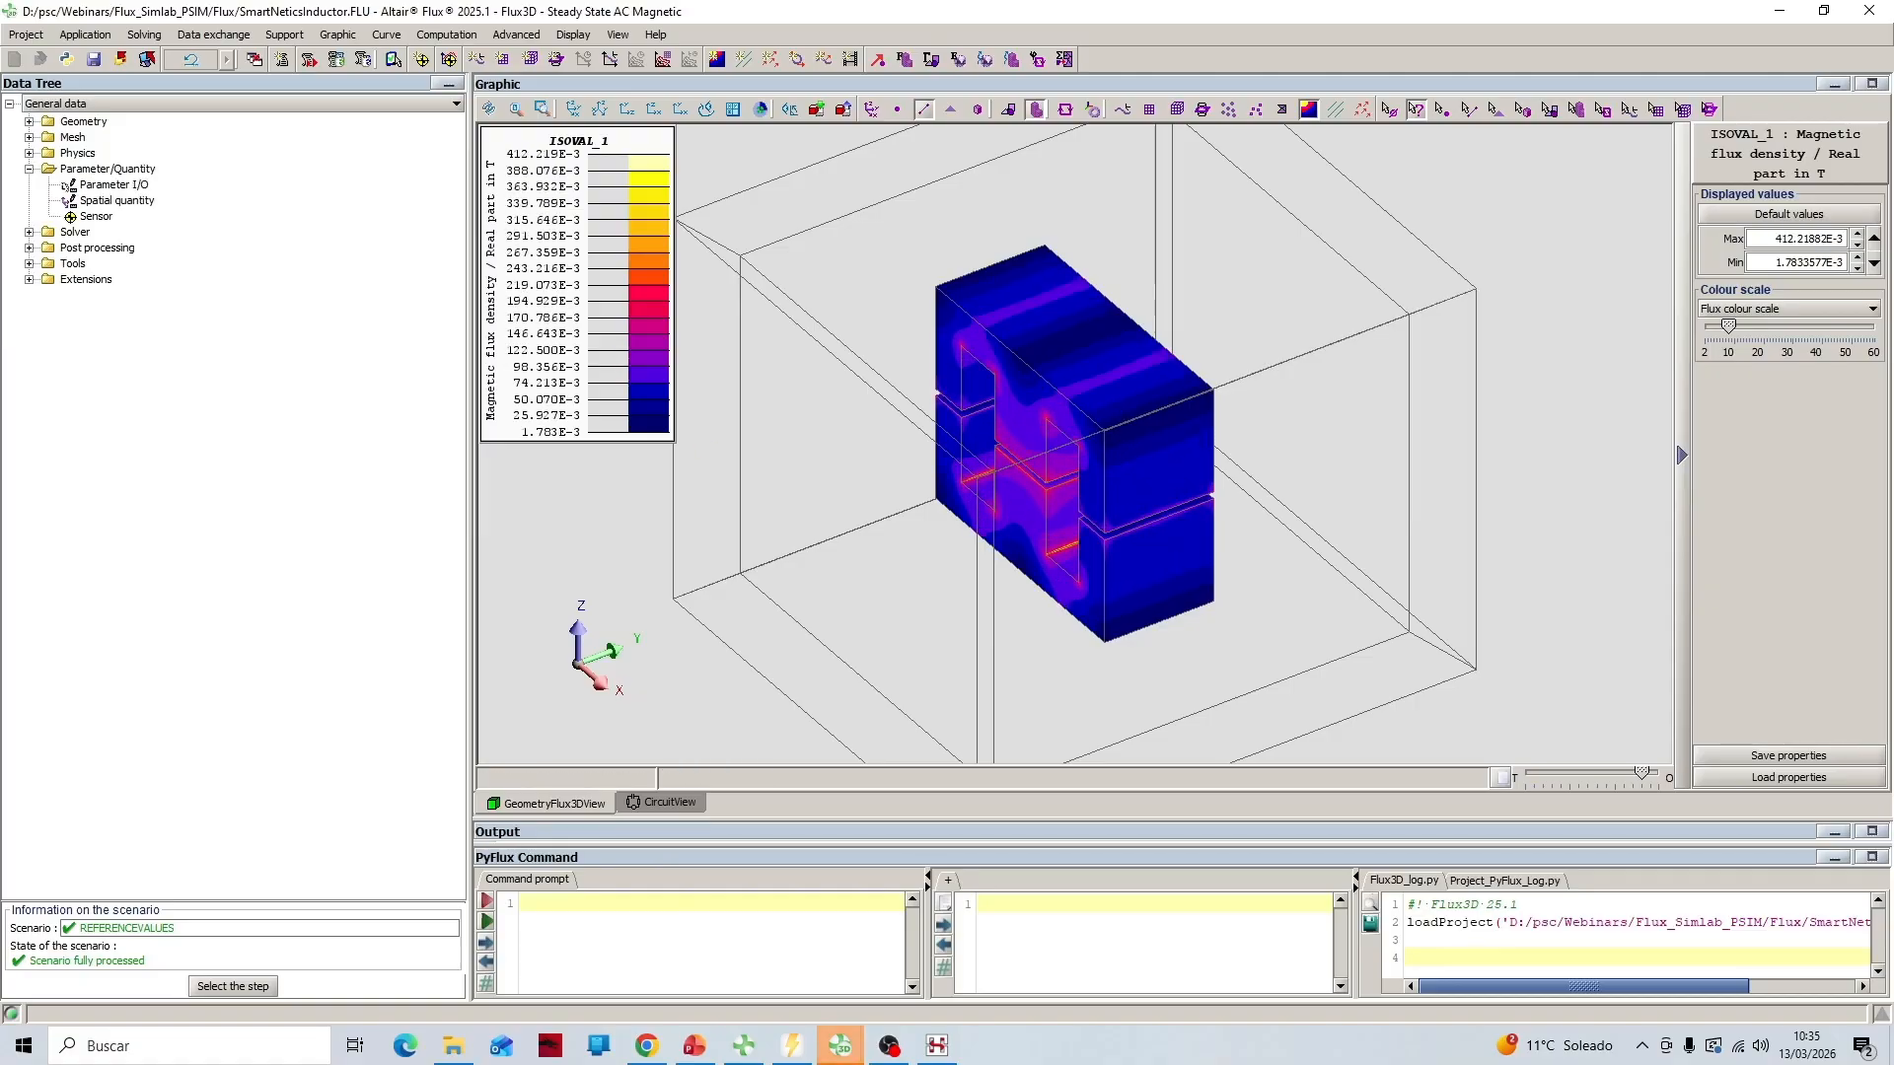
pyautogui.click(30, 153)
pyautogui.click(49, 216)
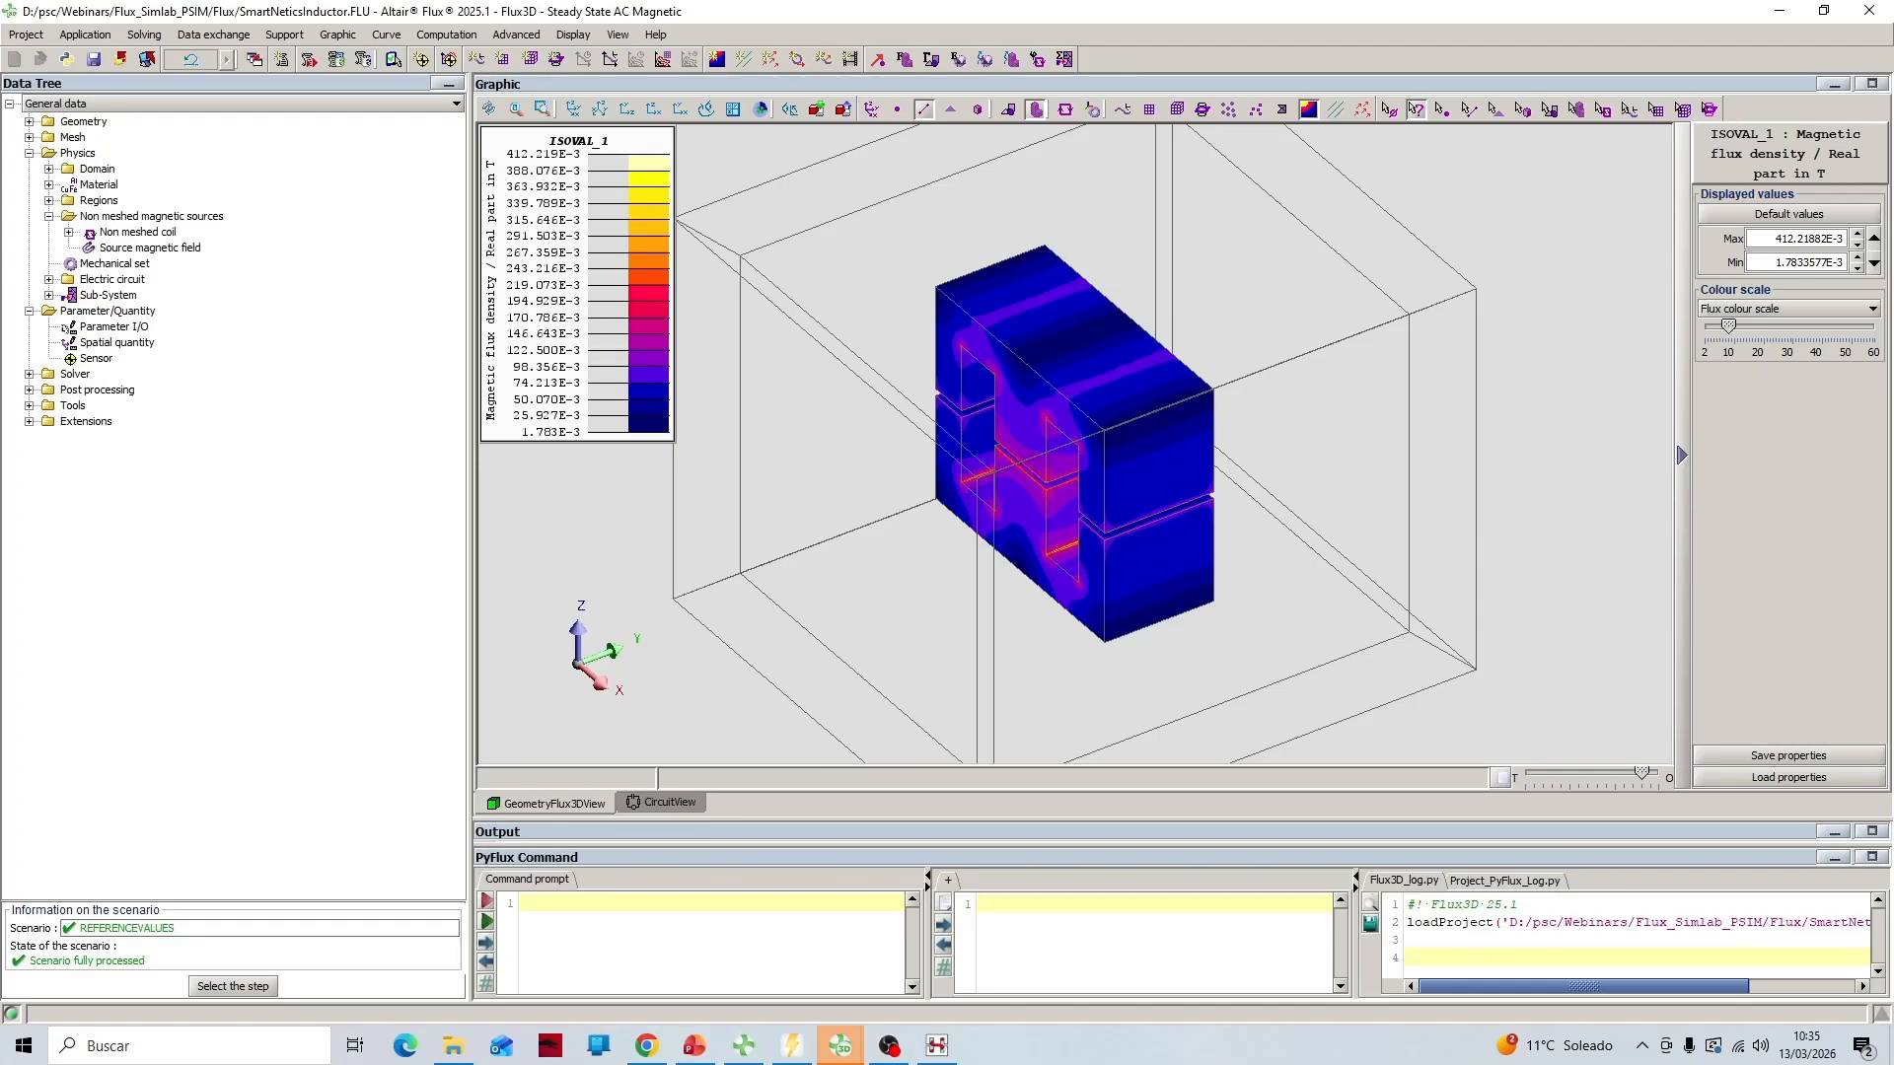
pyautogui.click(138, 232)
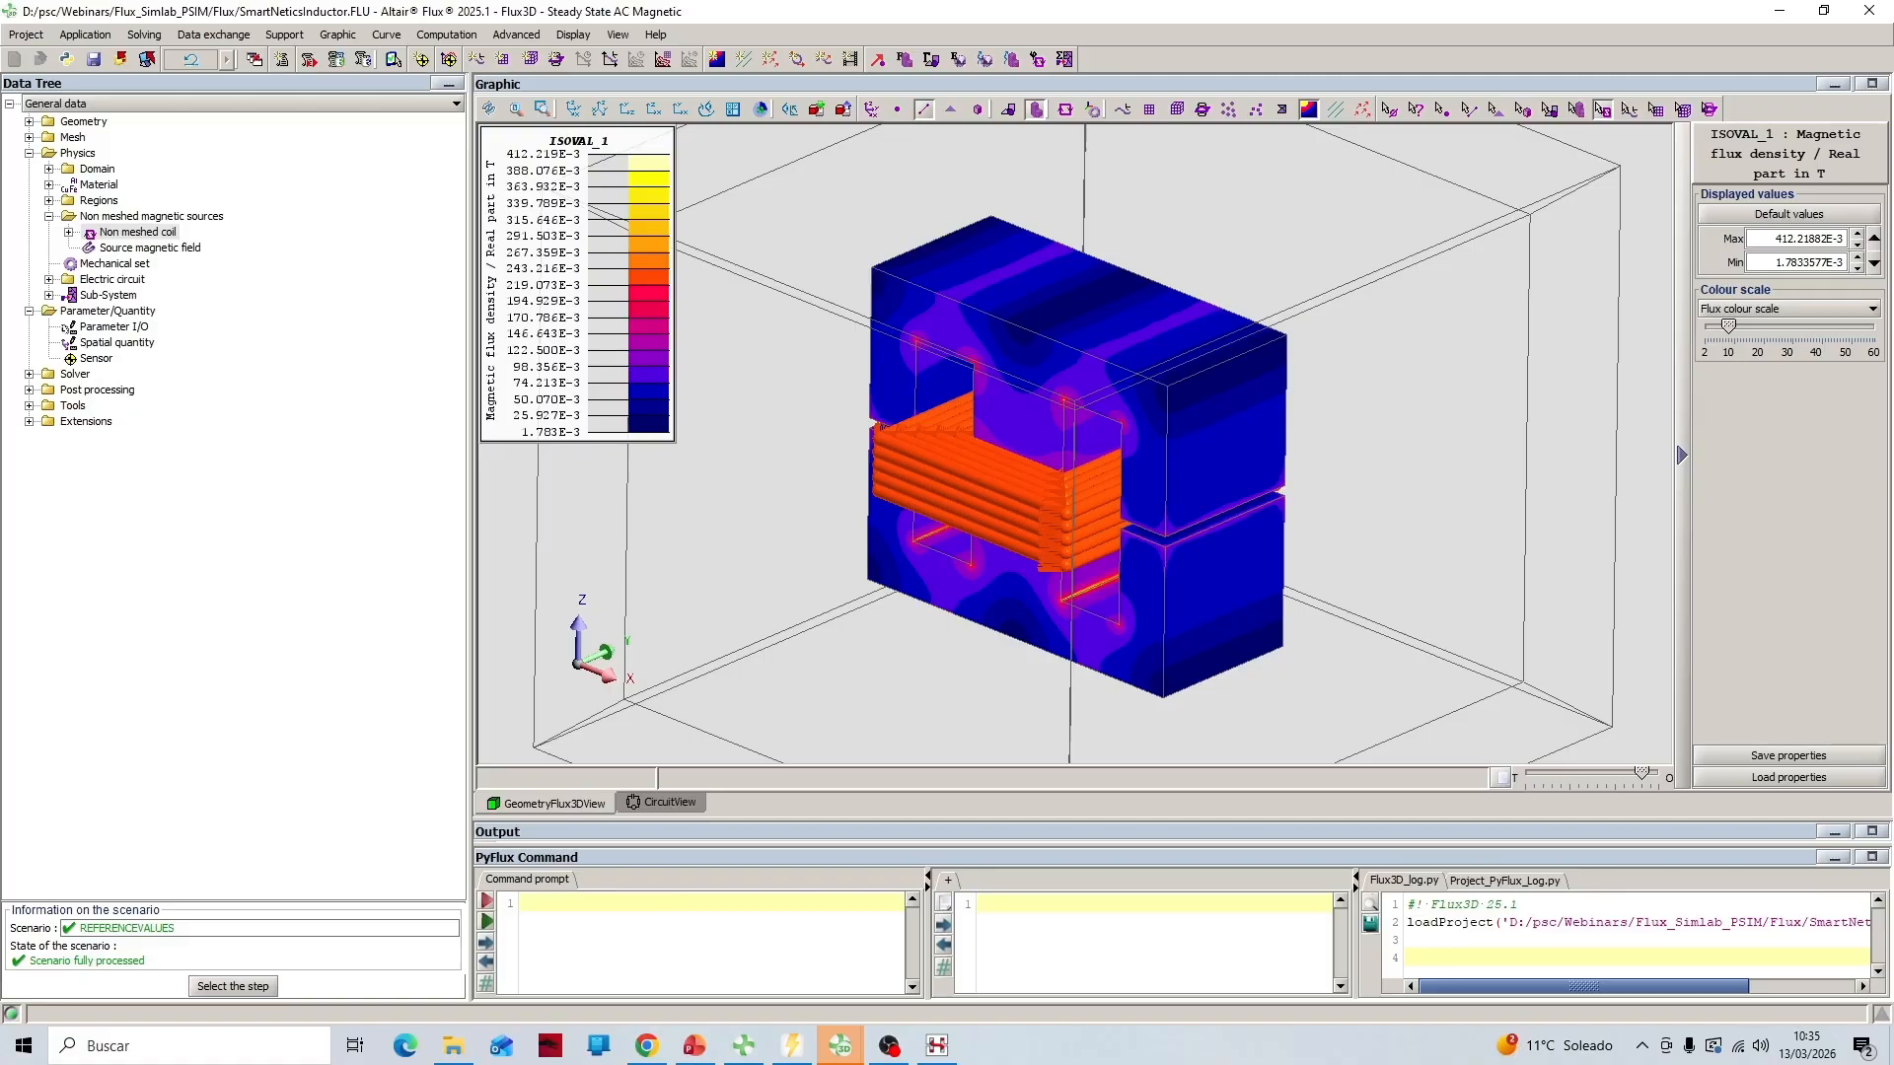
# Create the cut plane CutPlane_1 as an XZ Plane with a Y offset position of 0 in coordinate system XYZ1
pyautogui.click(337, 35)
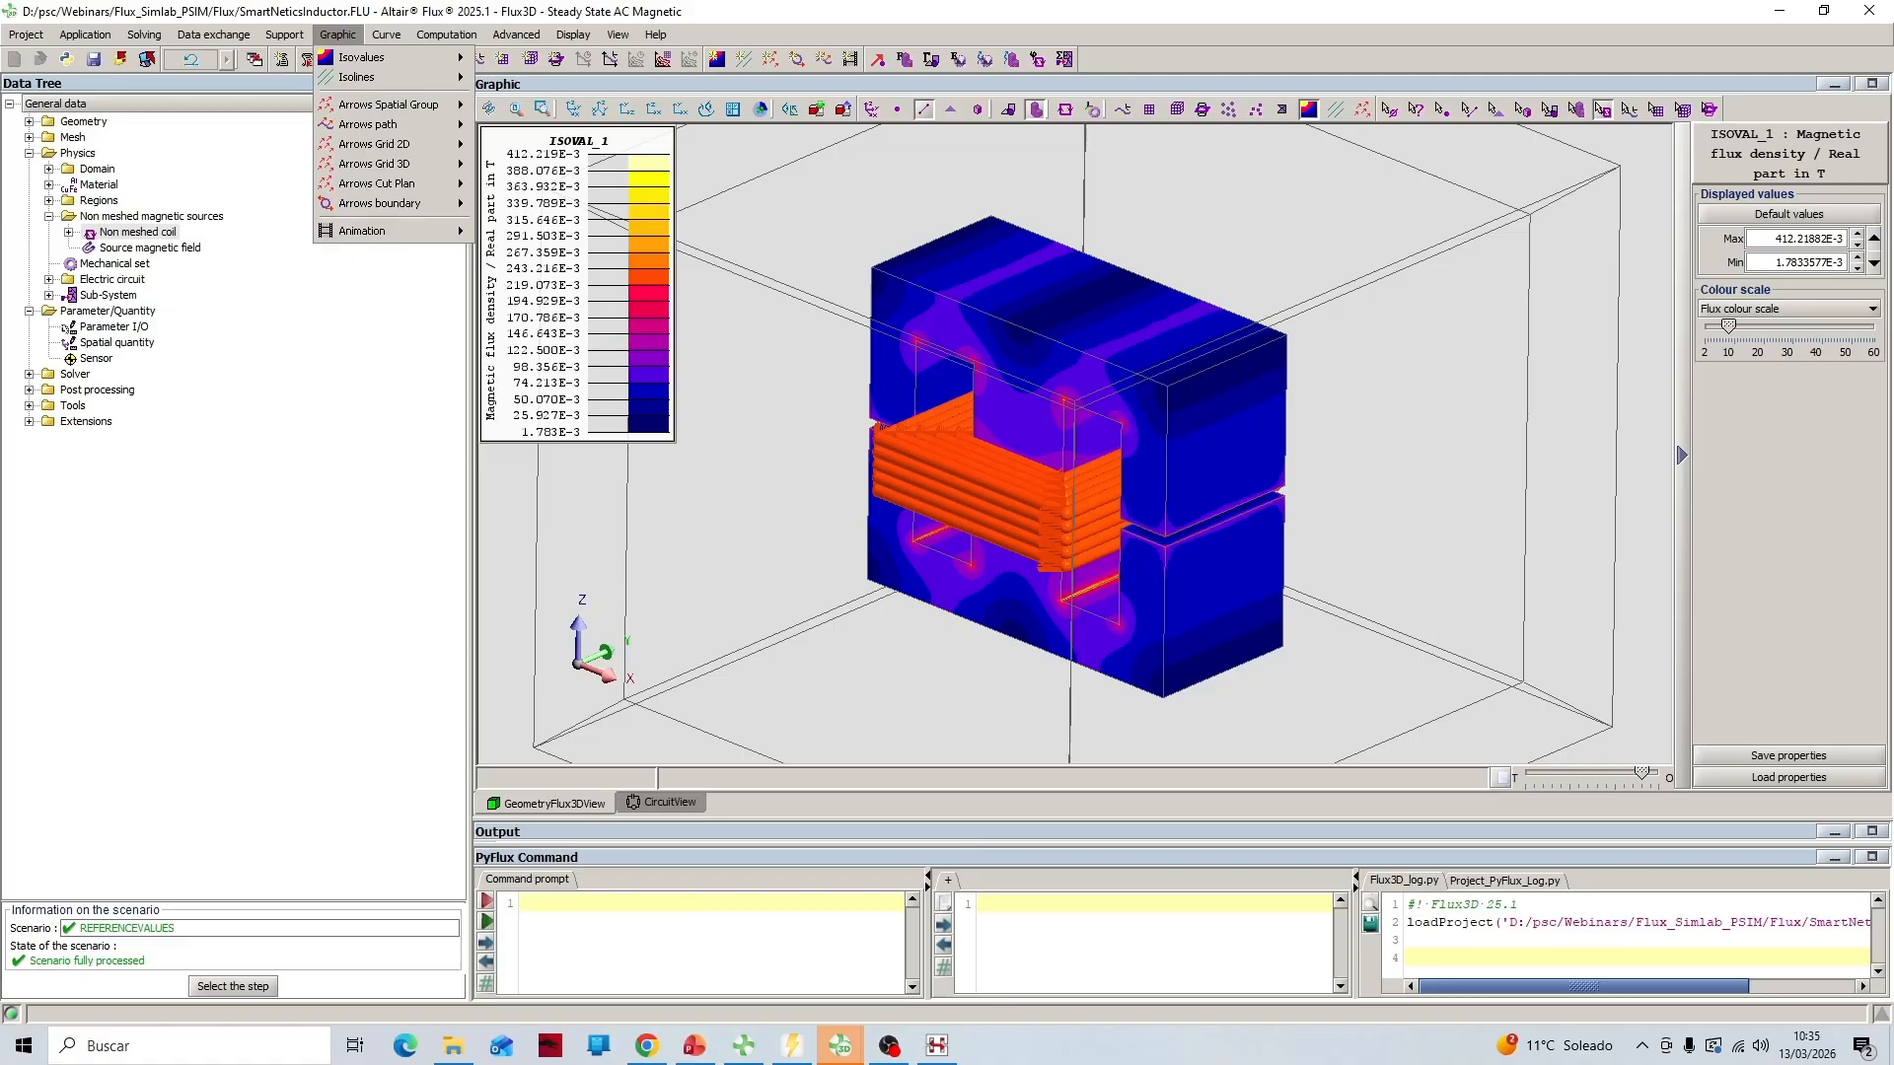
pyautogui.moveTo(345, 156)
pyautogui.click(484, 156)
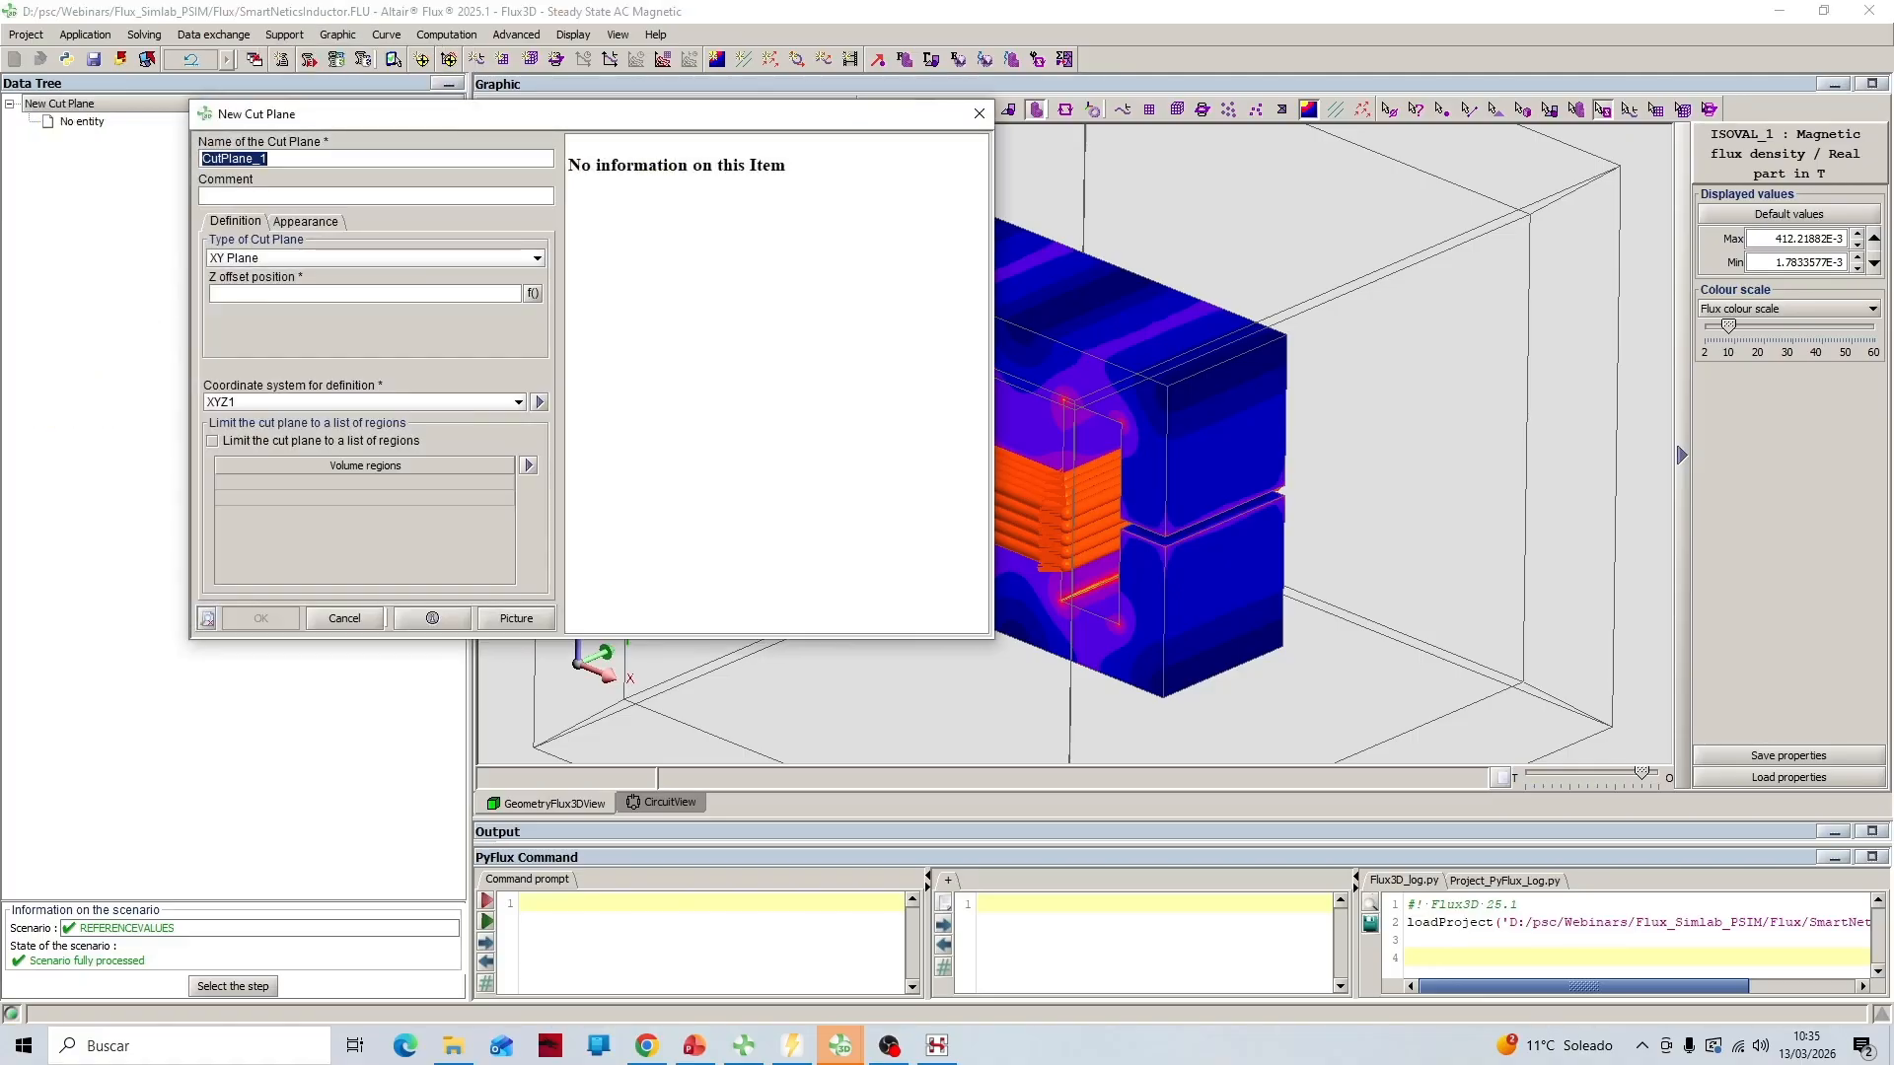
pyautogui.click(375, 257)
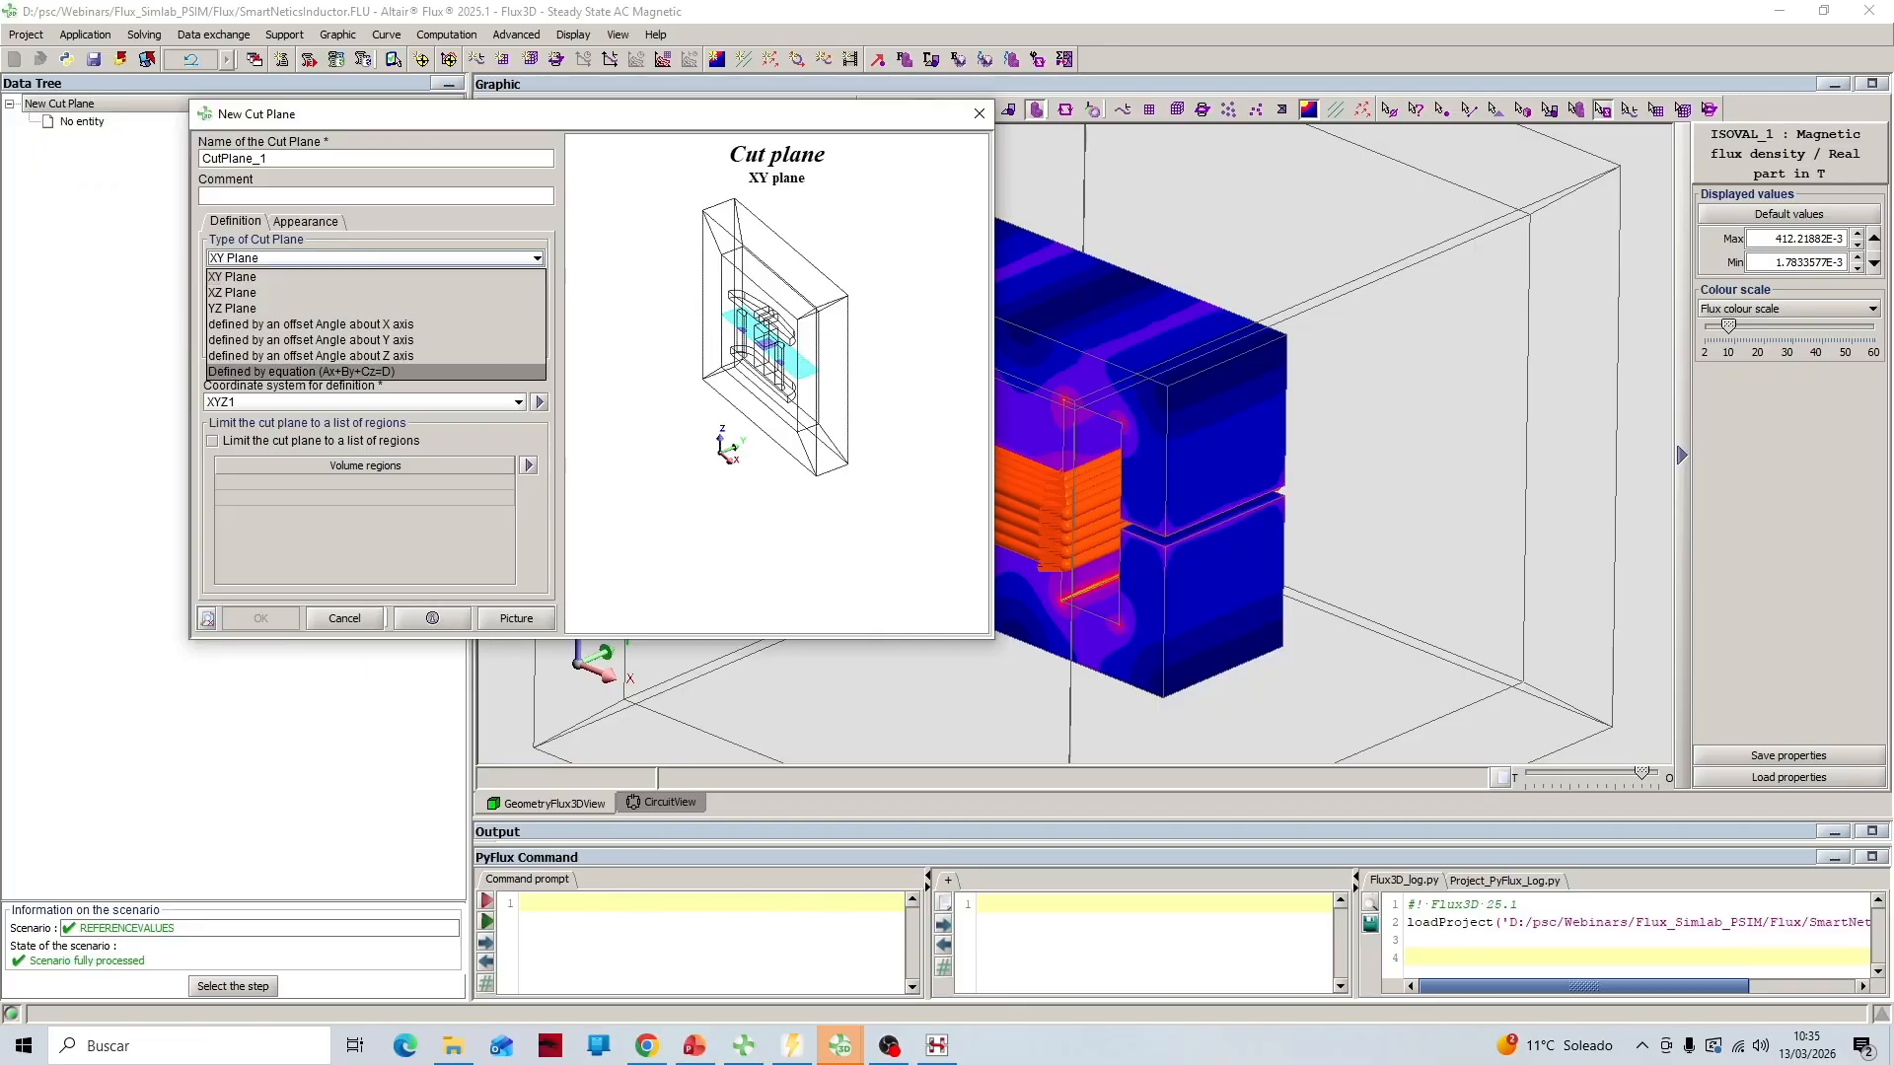
pyautogui.press('Up')
pyautogui.press('Up')
pyautogui.press('Up')
pyautogui.press('Up')
pyautogui.press('Up')
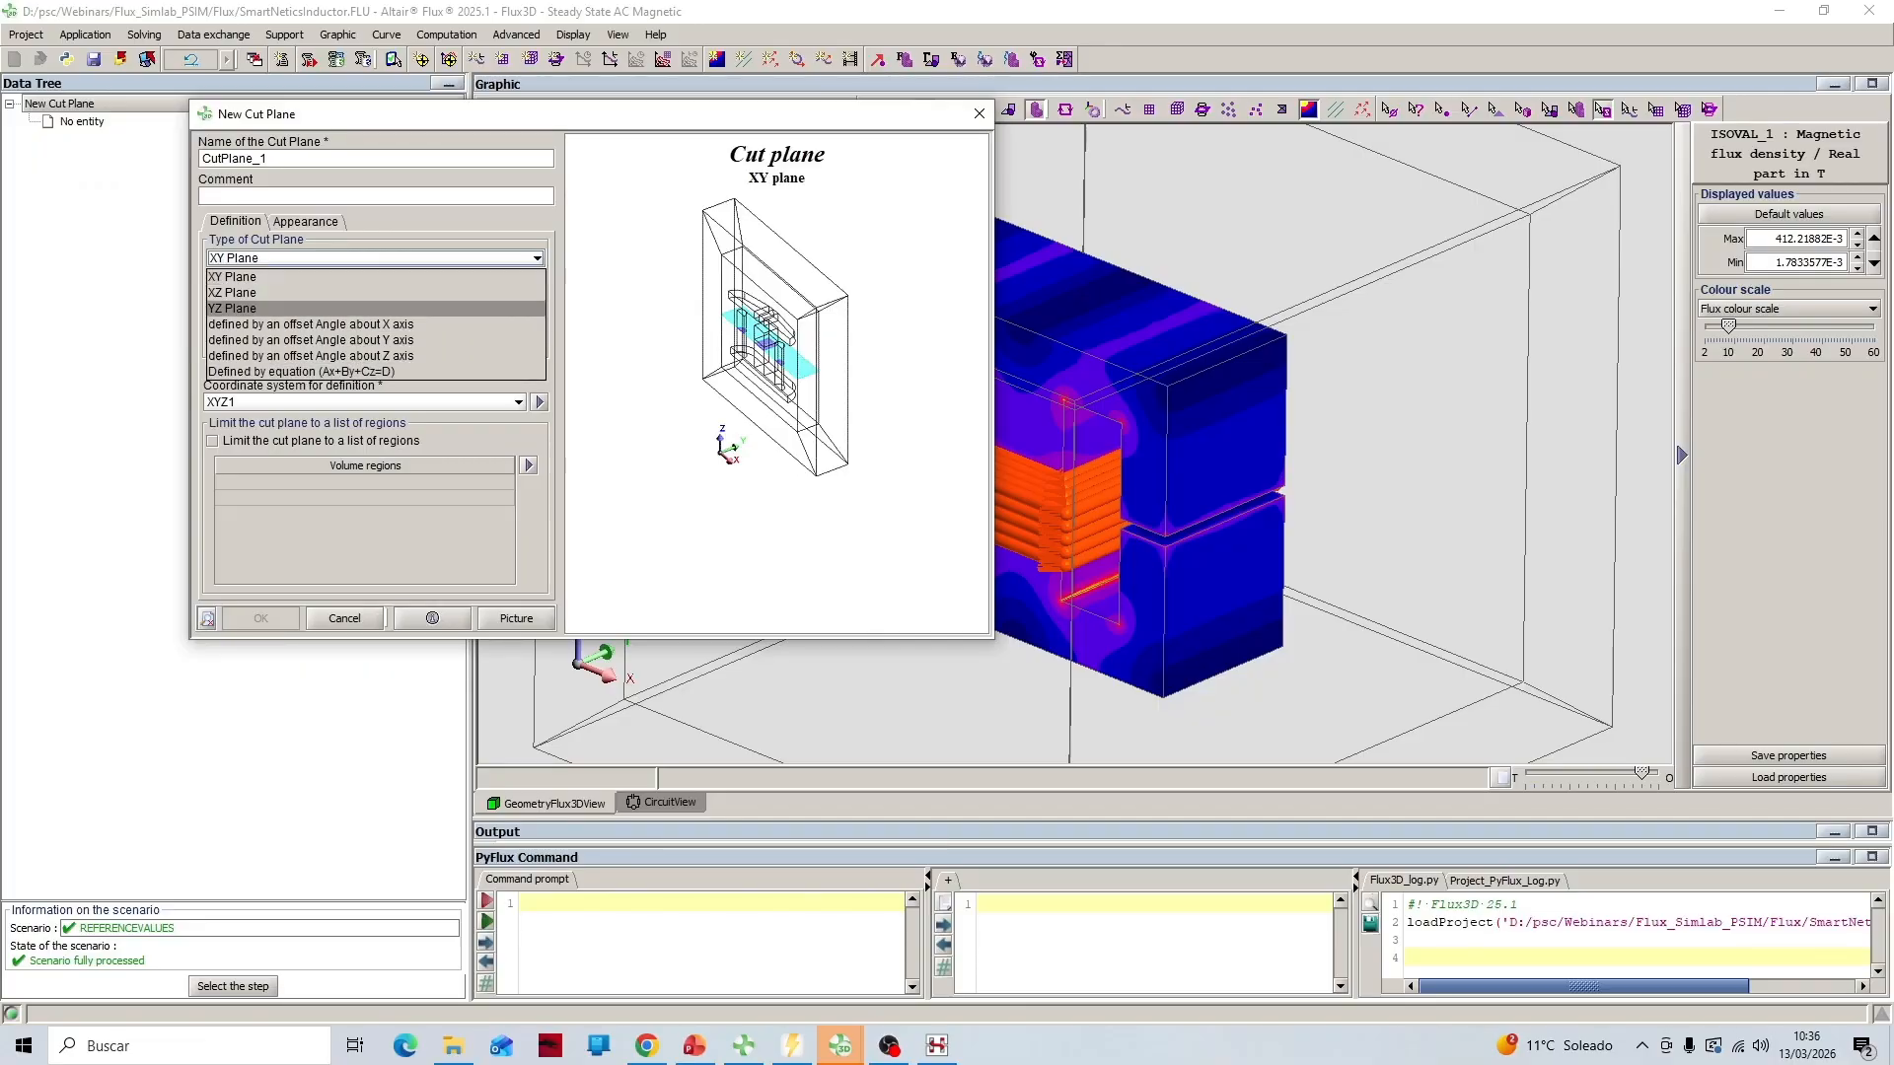
pyautogui.press('Return')
pyautogui.click(365, 293)
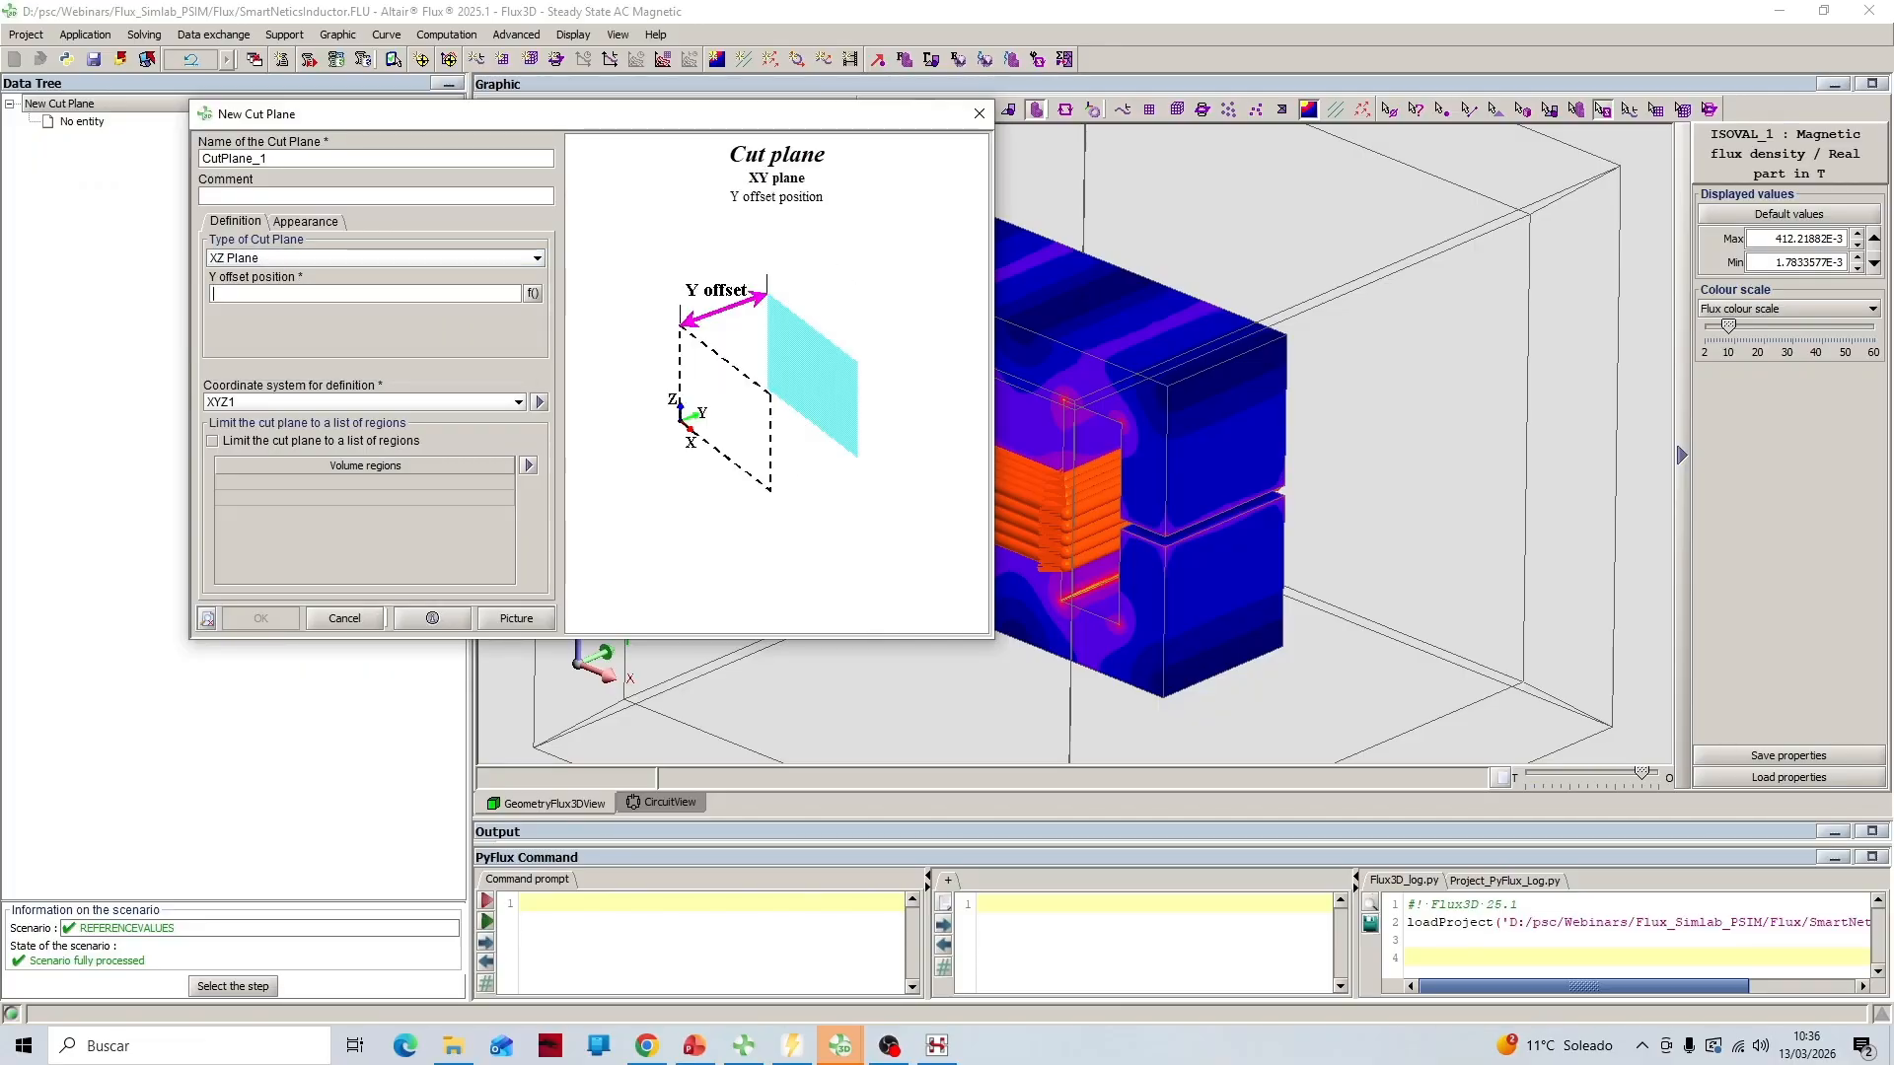
pyautogui.write('0')
pyautogui.press('Return')
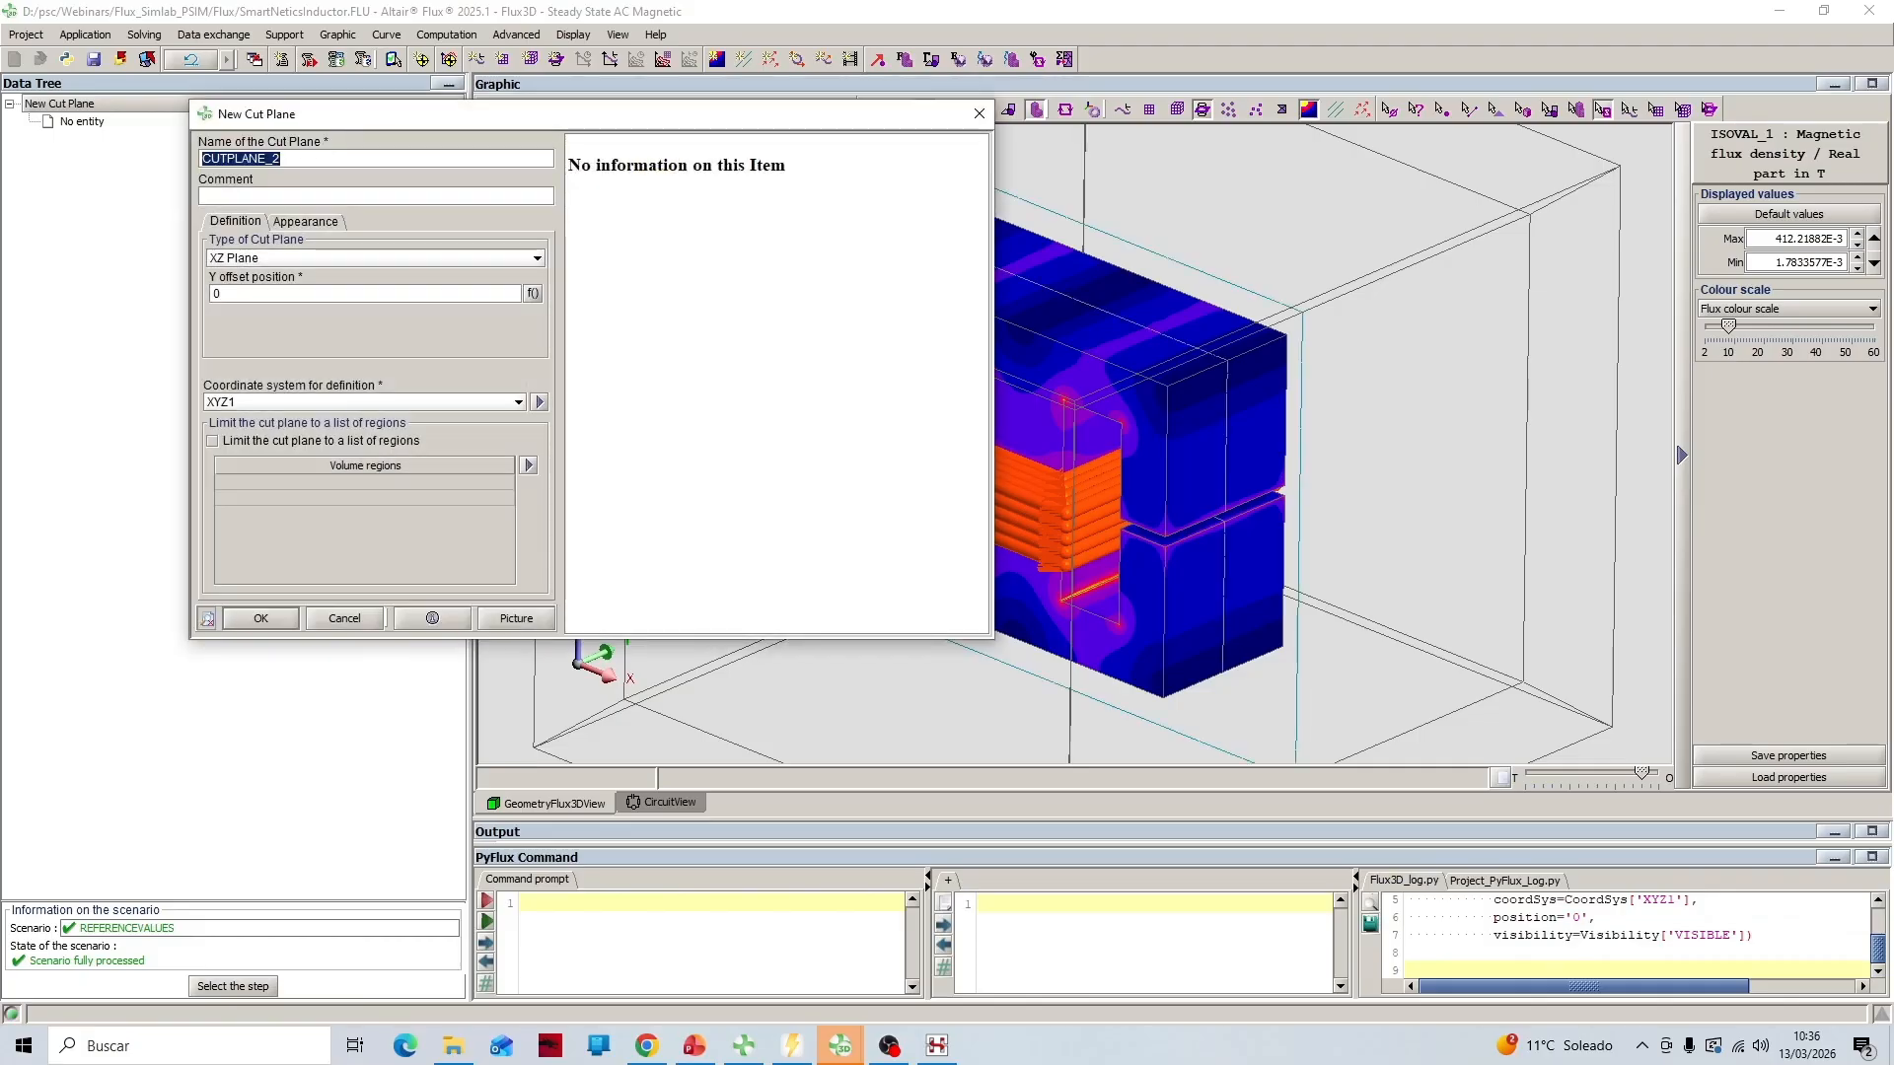
pyautogui.click(980, 113)
# Create isovalues ISOVAL_2 of the magnetic flux density supported on the cut plane CUTPLANE_1
pyautogui.click(338, 33)
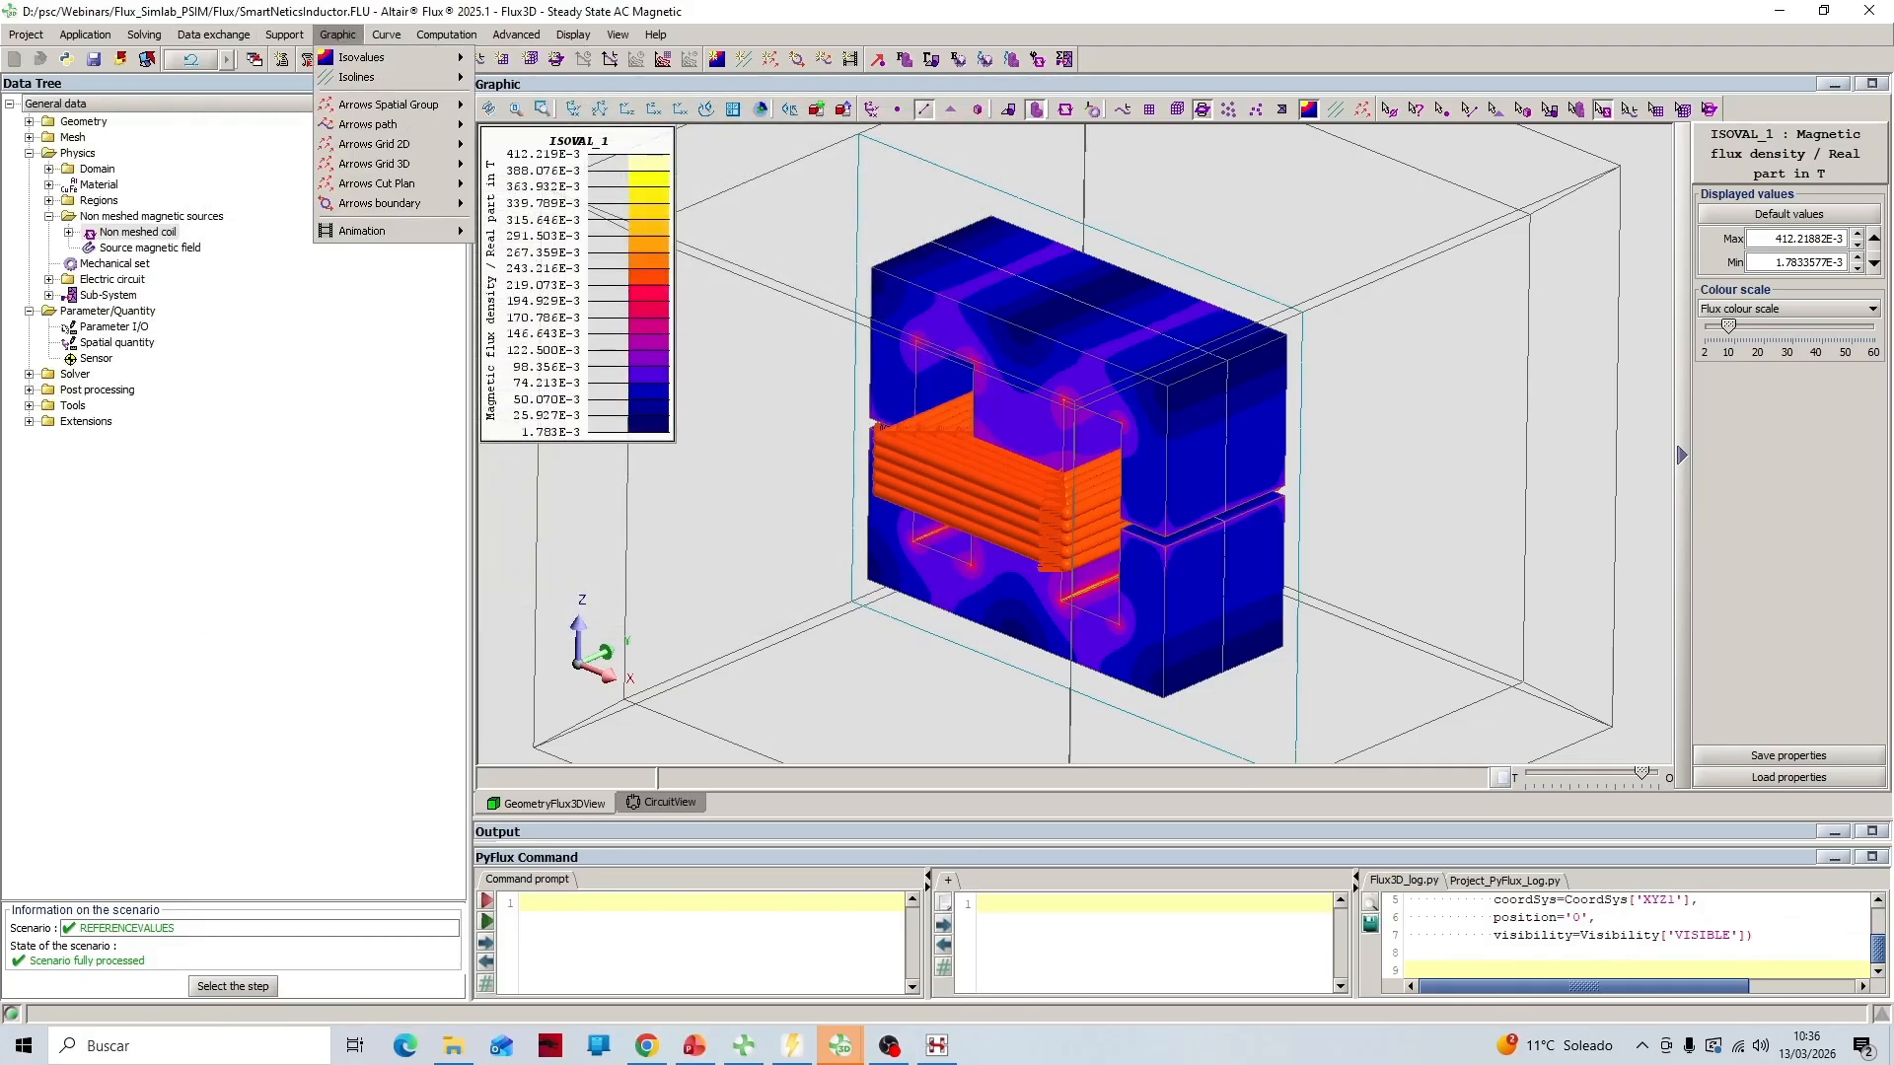
pyautogui.moveTo(361, 57)
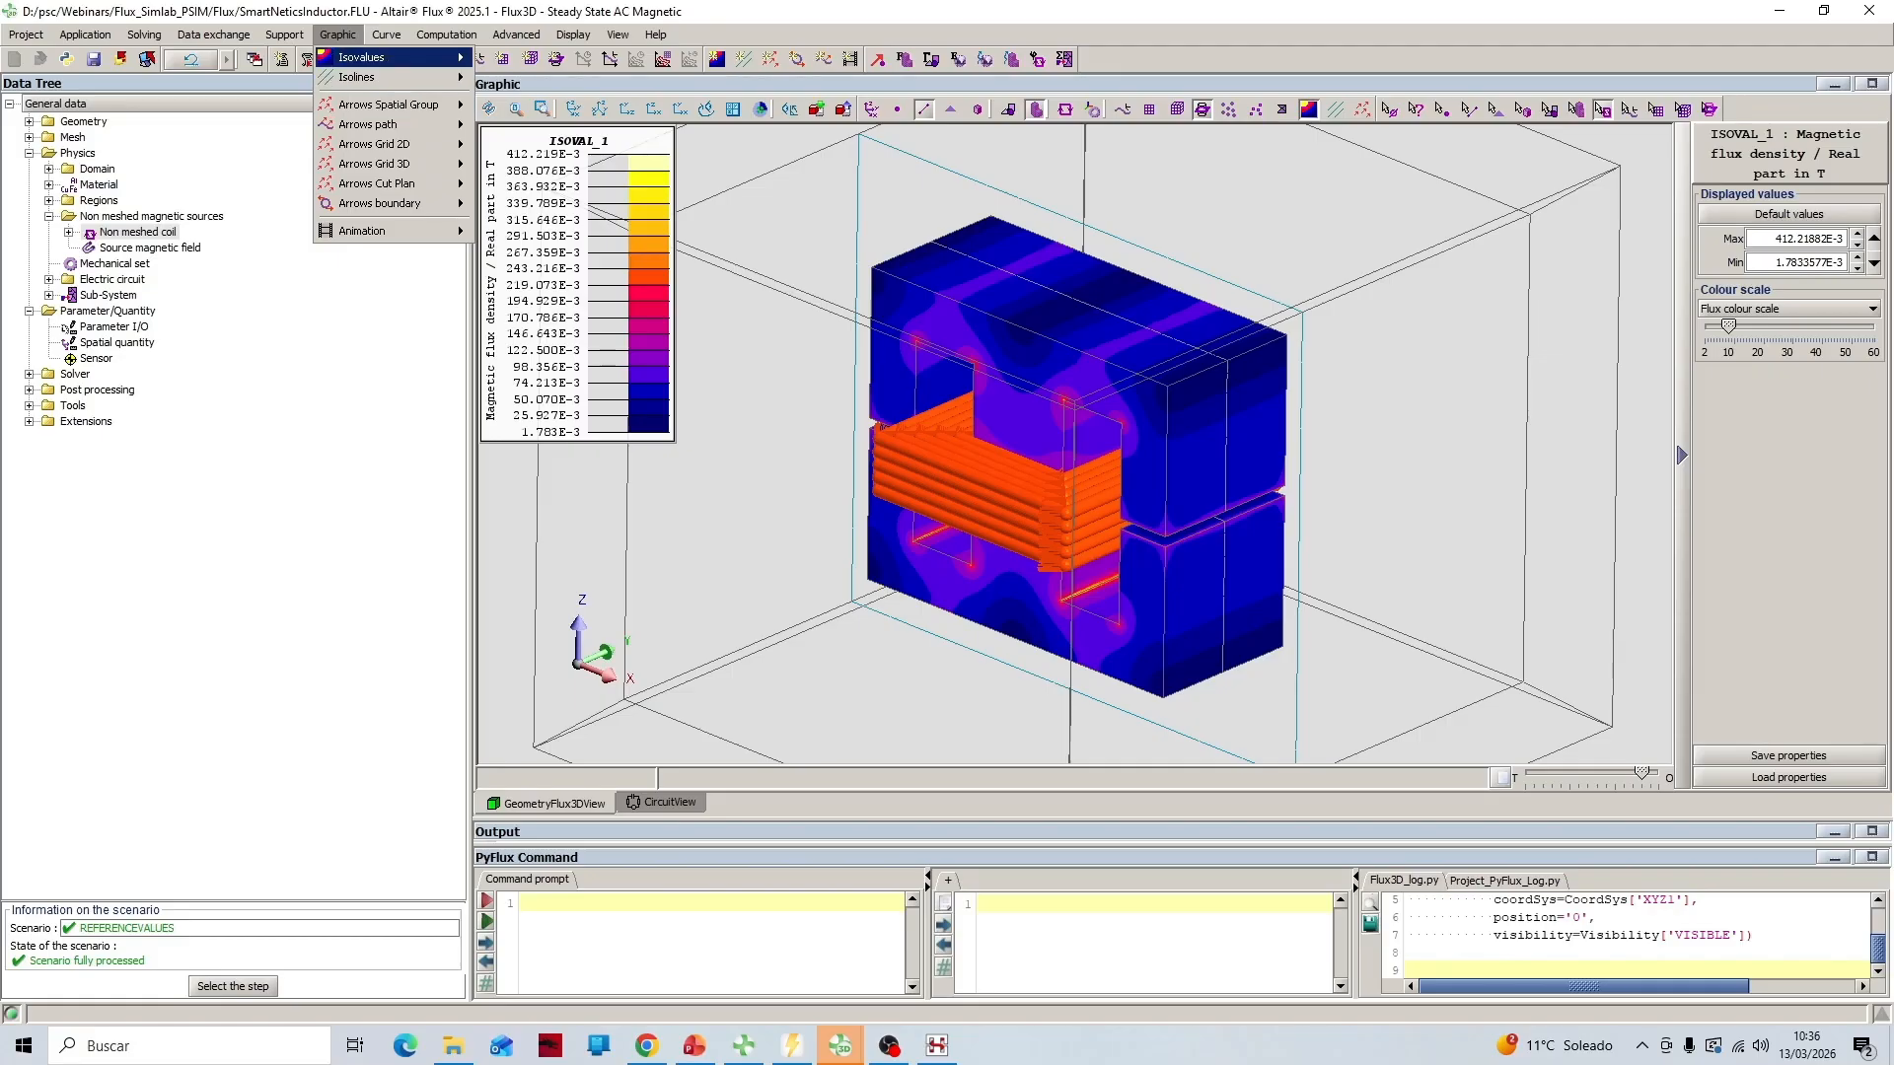
pyautogui.click(503, 57)
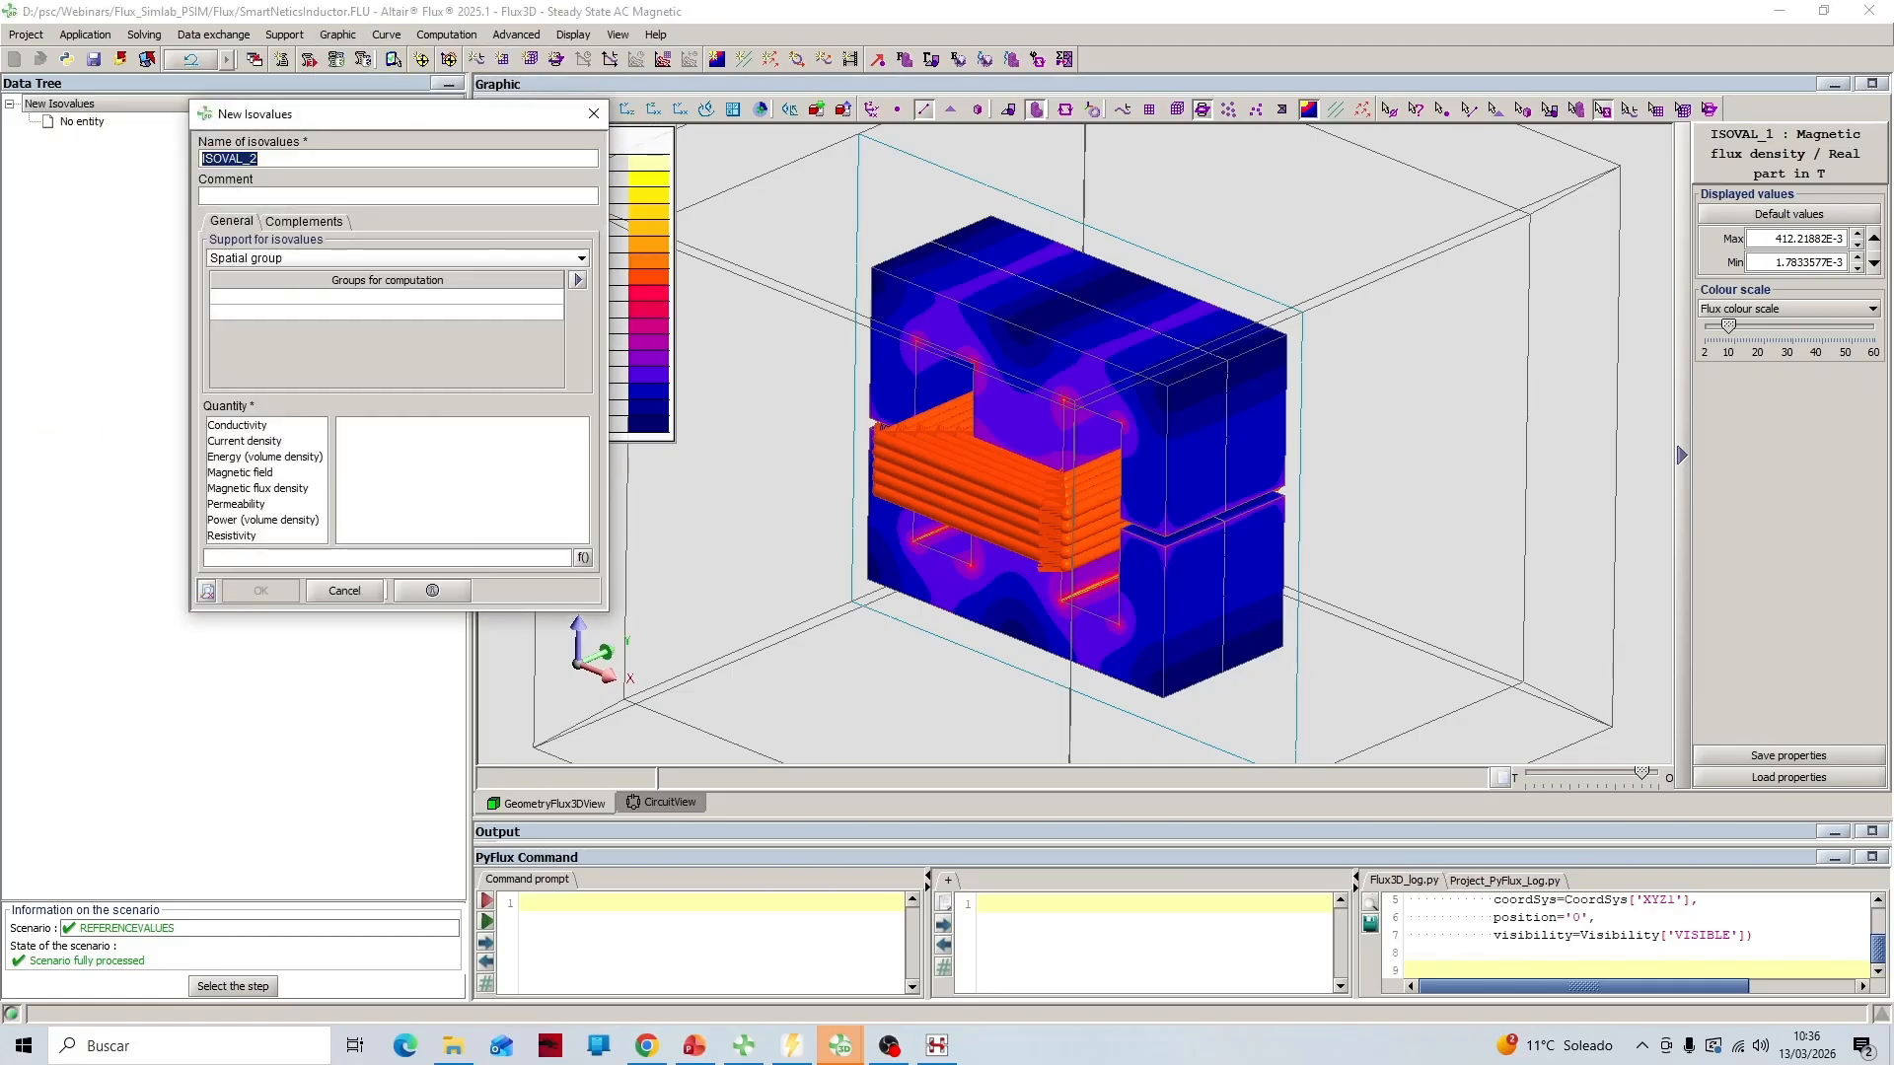
pyautogui.click(397, 258)
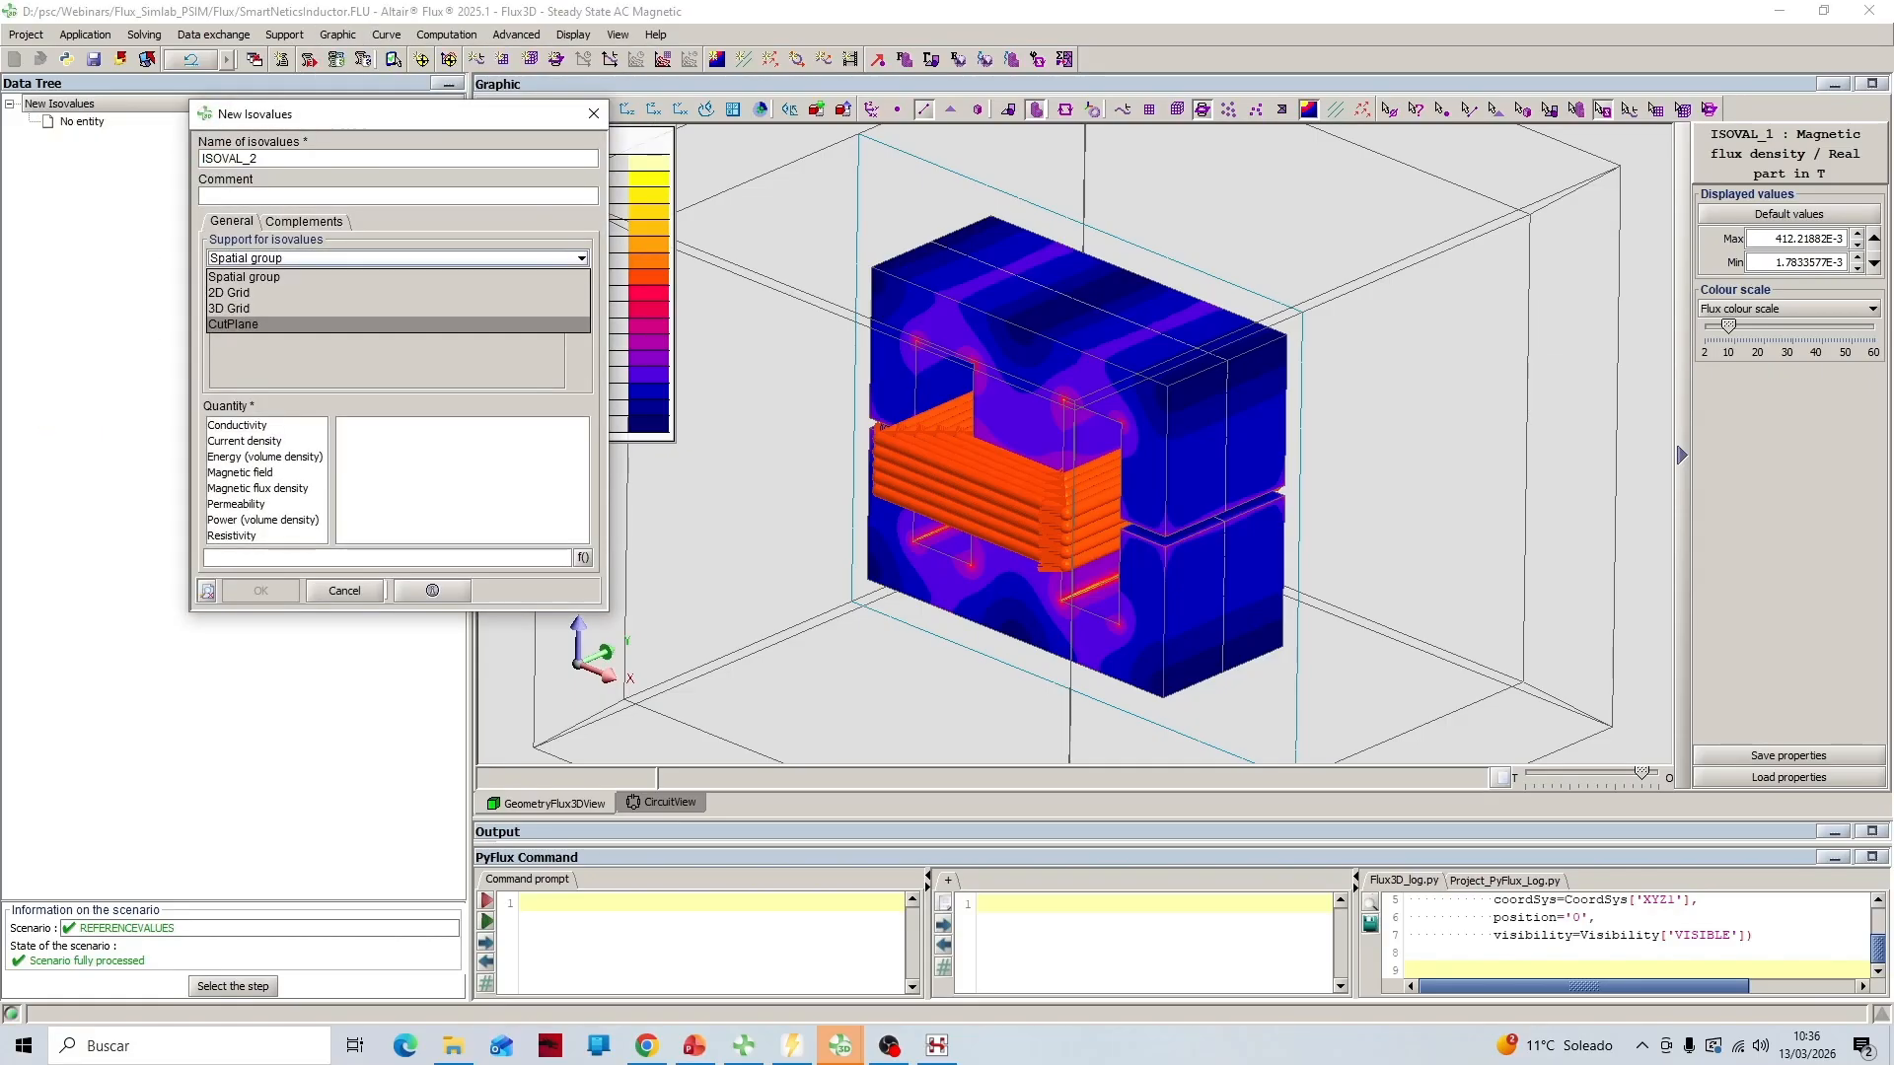
pyautogui.click(397, 325)
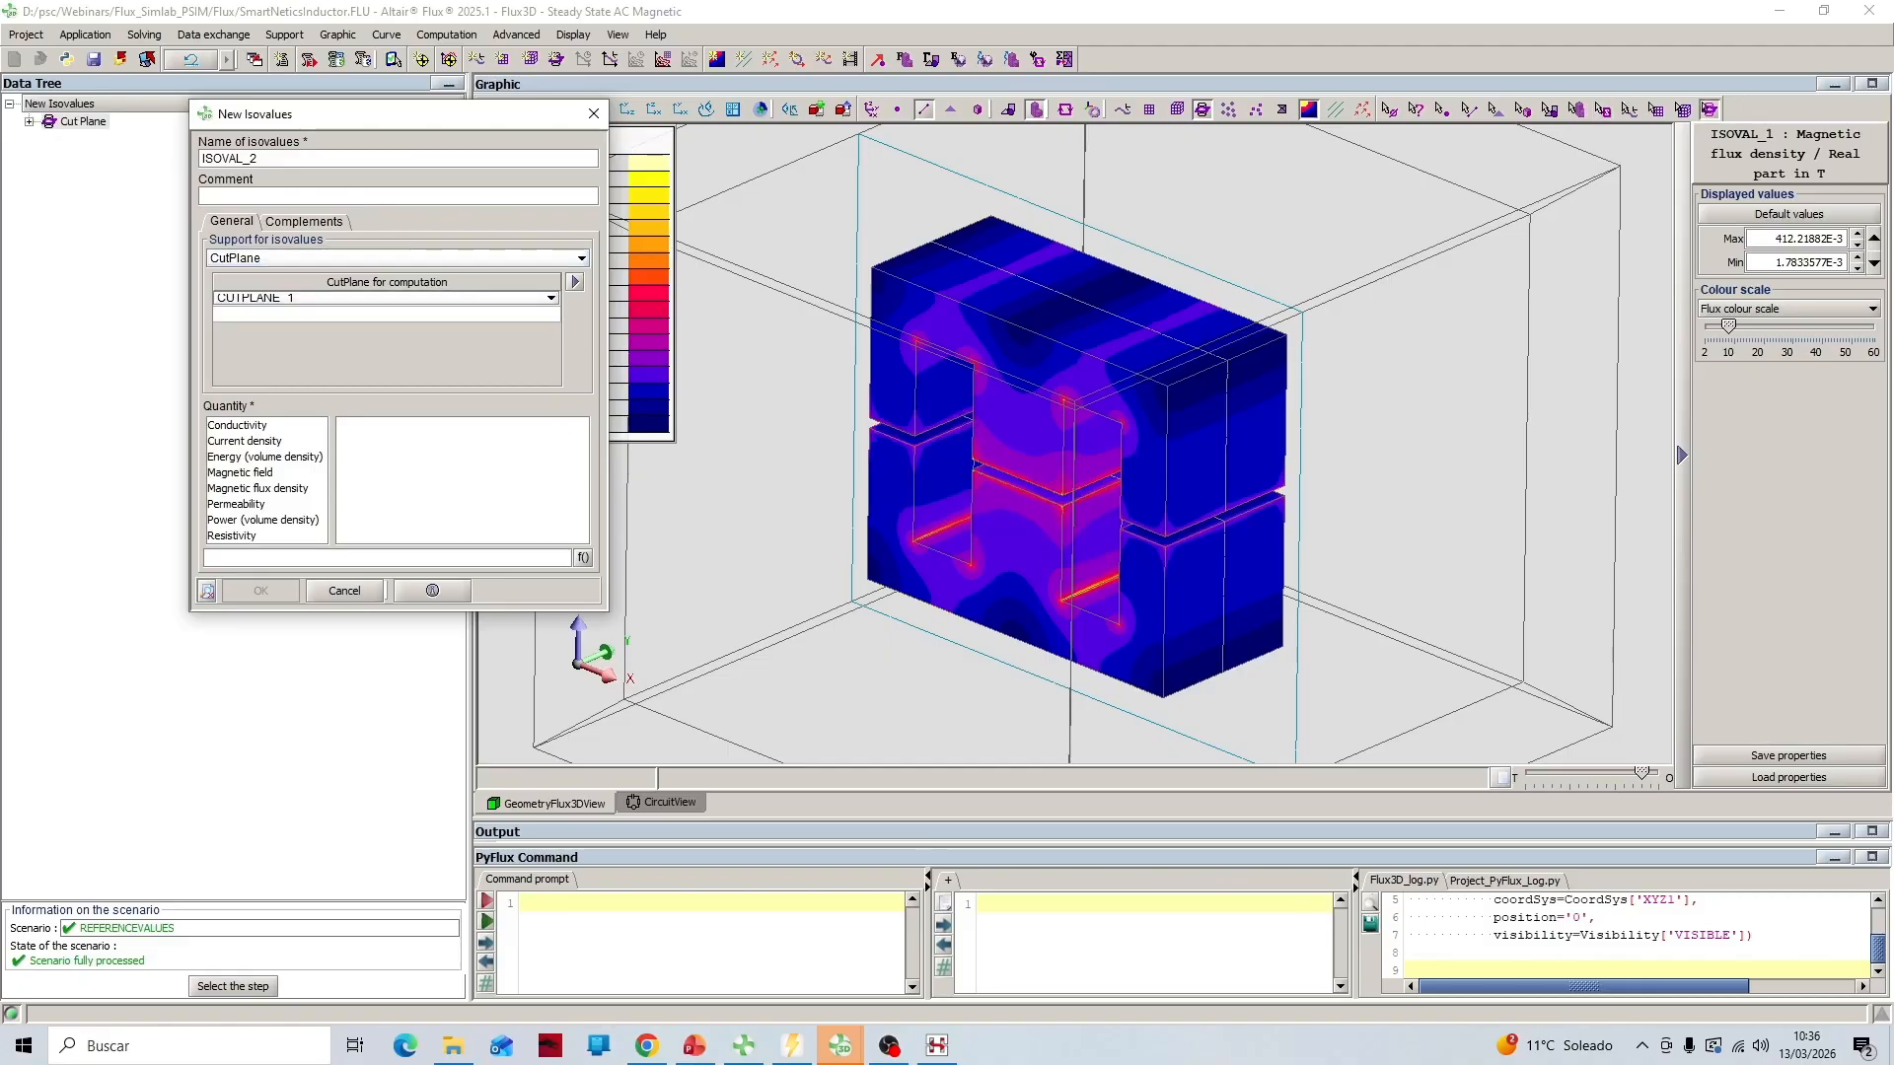
pyautogui.click(258, 488)
pyautogui.click(260, 590)
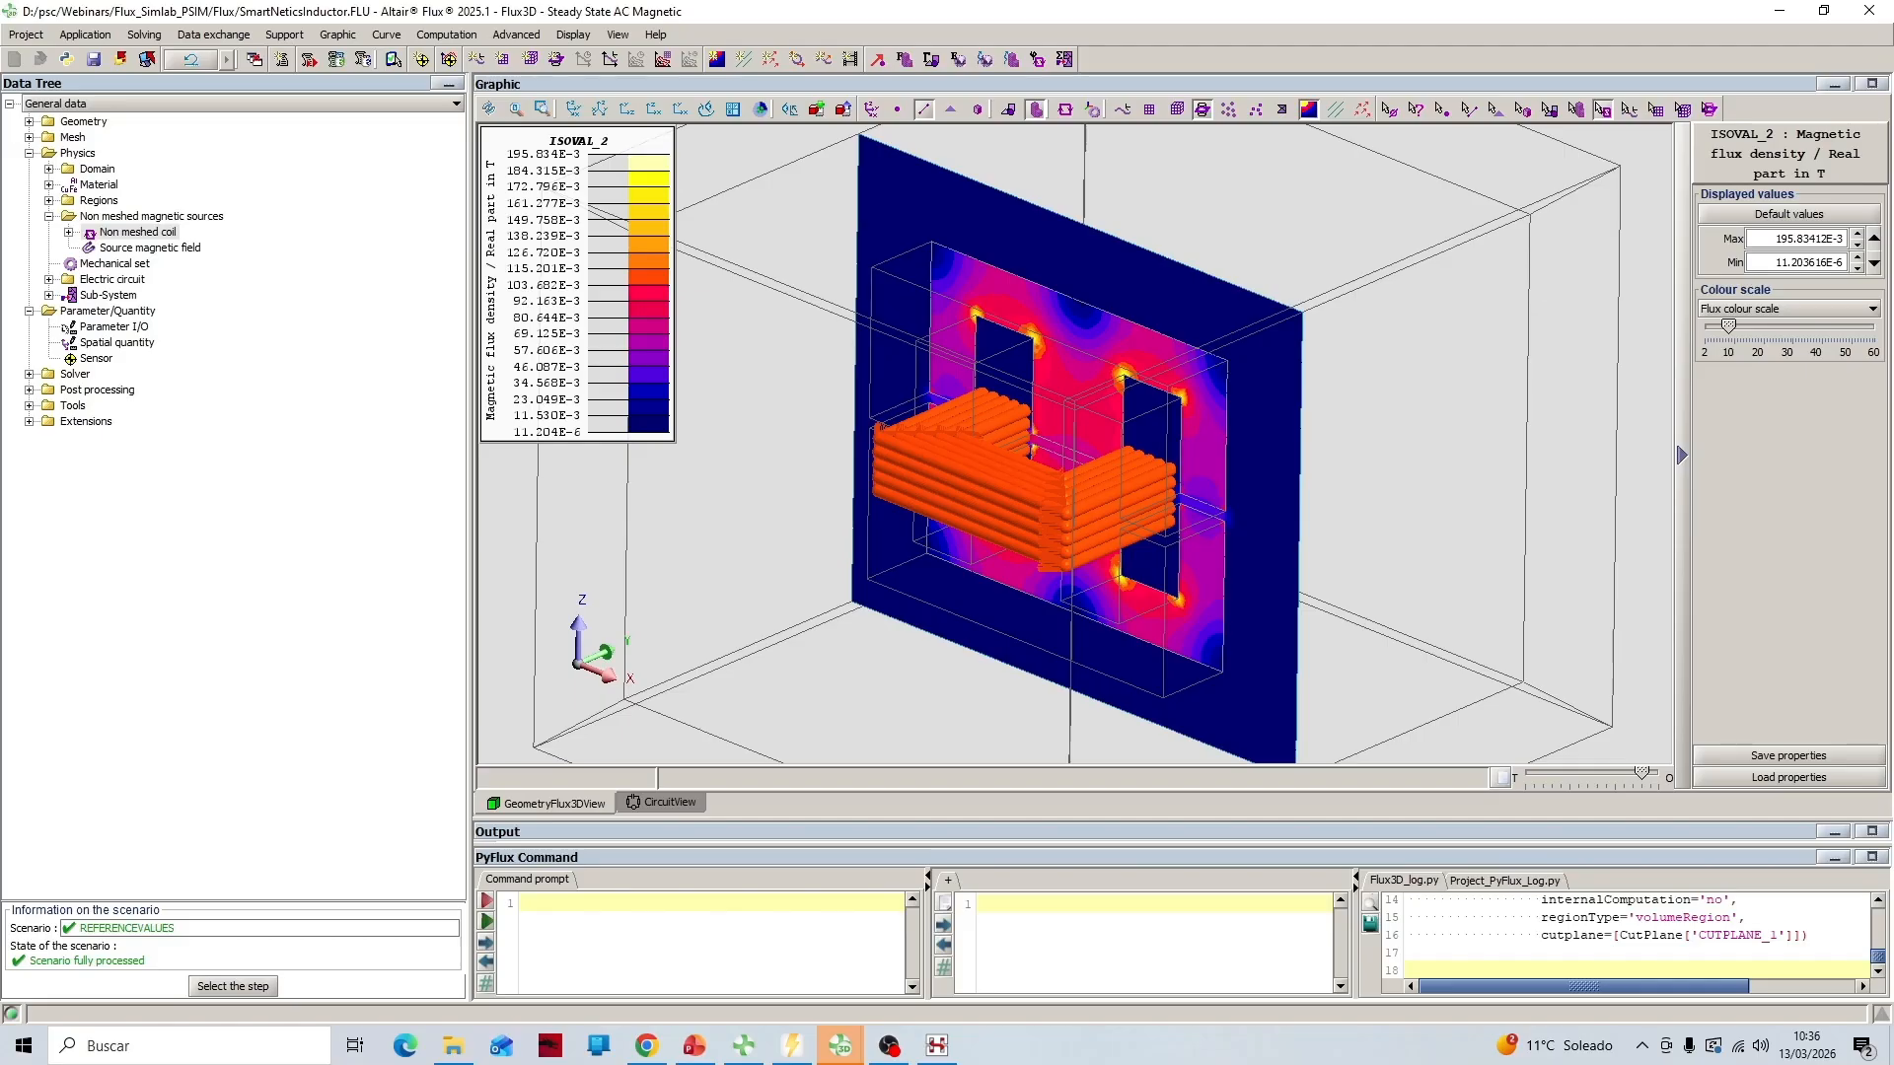
# Compute the real and imaginary parts of PowV(1_DOMAIN) divided by 68.9**2 on the physical entity, and close the computation
pyautogui.click(446, 35)
pyautogui.moveTo(493, 76)
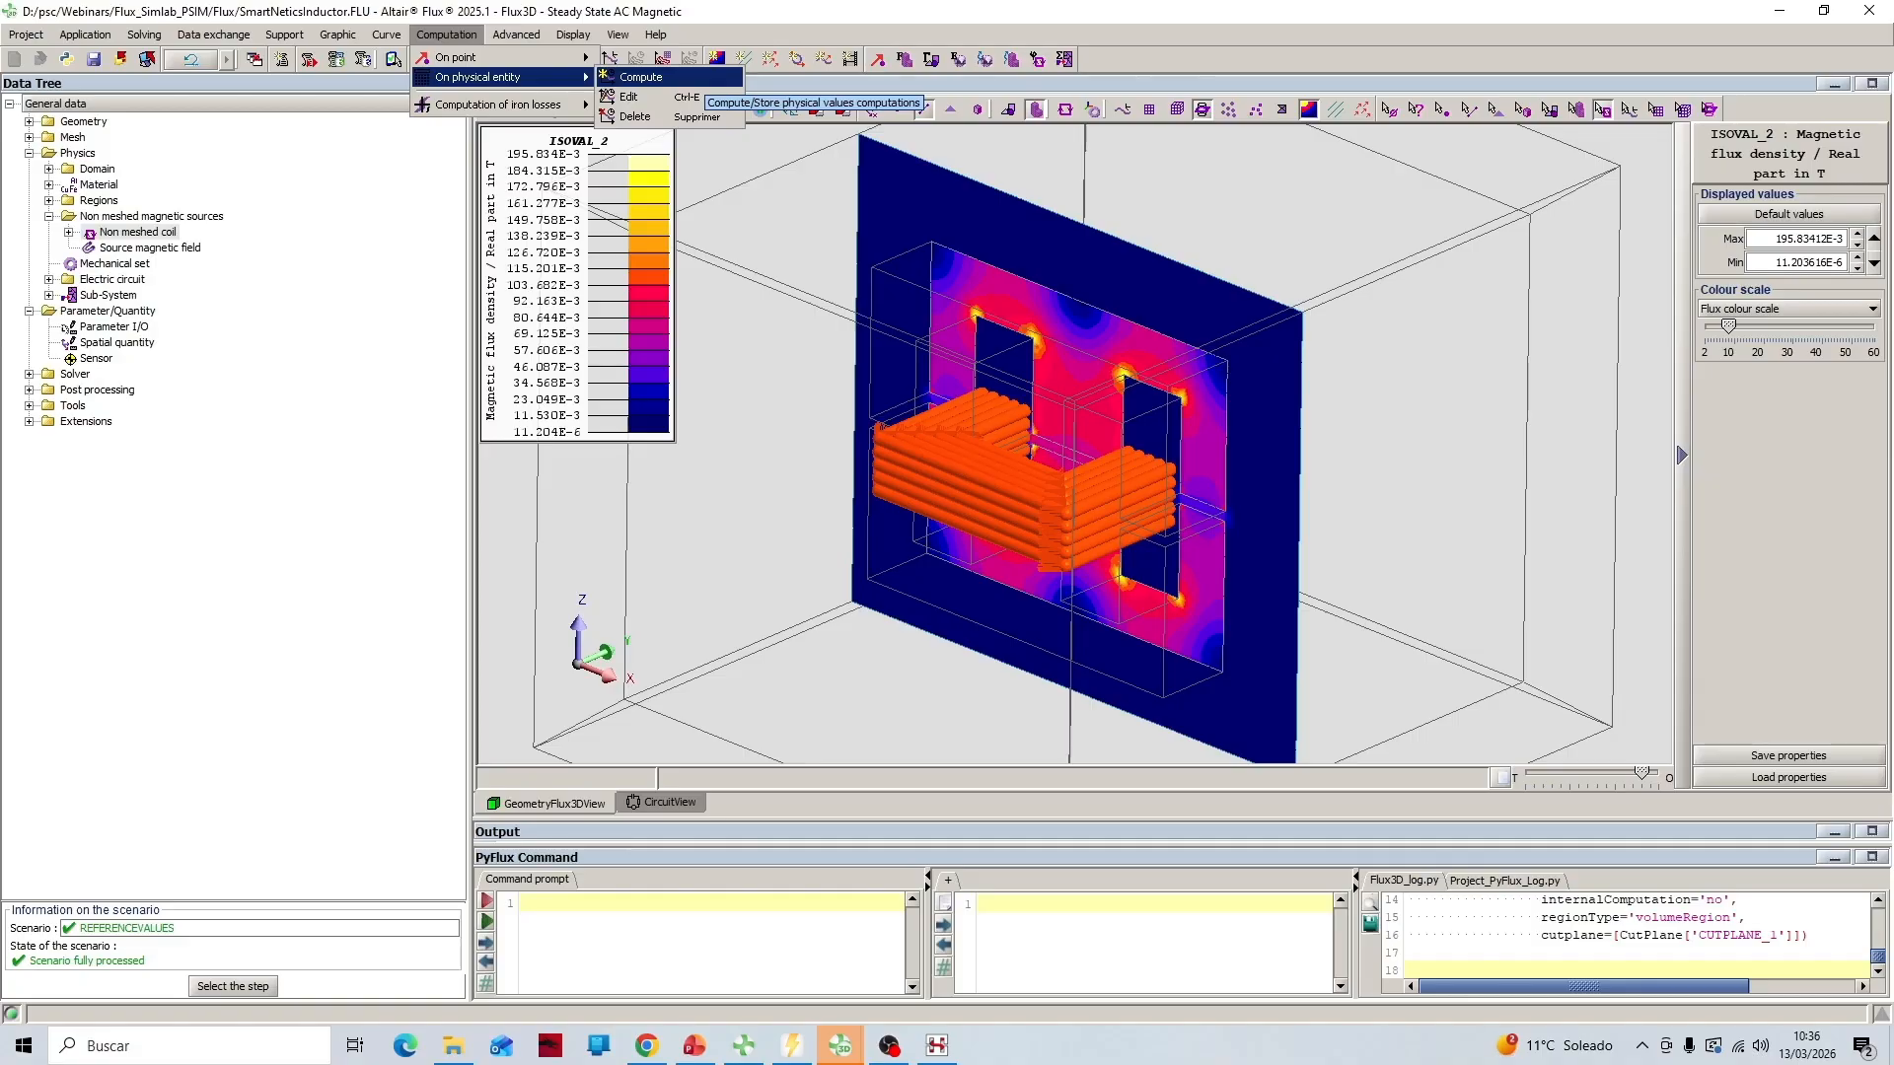
pyautogui.click(695, 79)
pyautogui.moveTo(345, 114); pyautogui.dragTo(1381, 176)
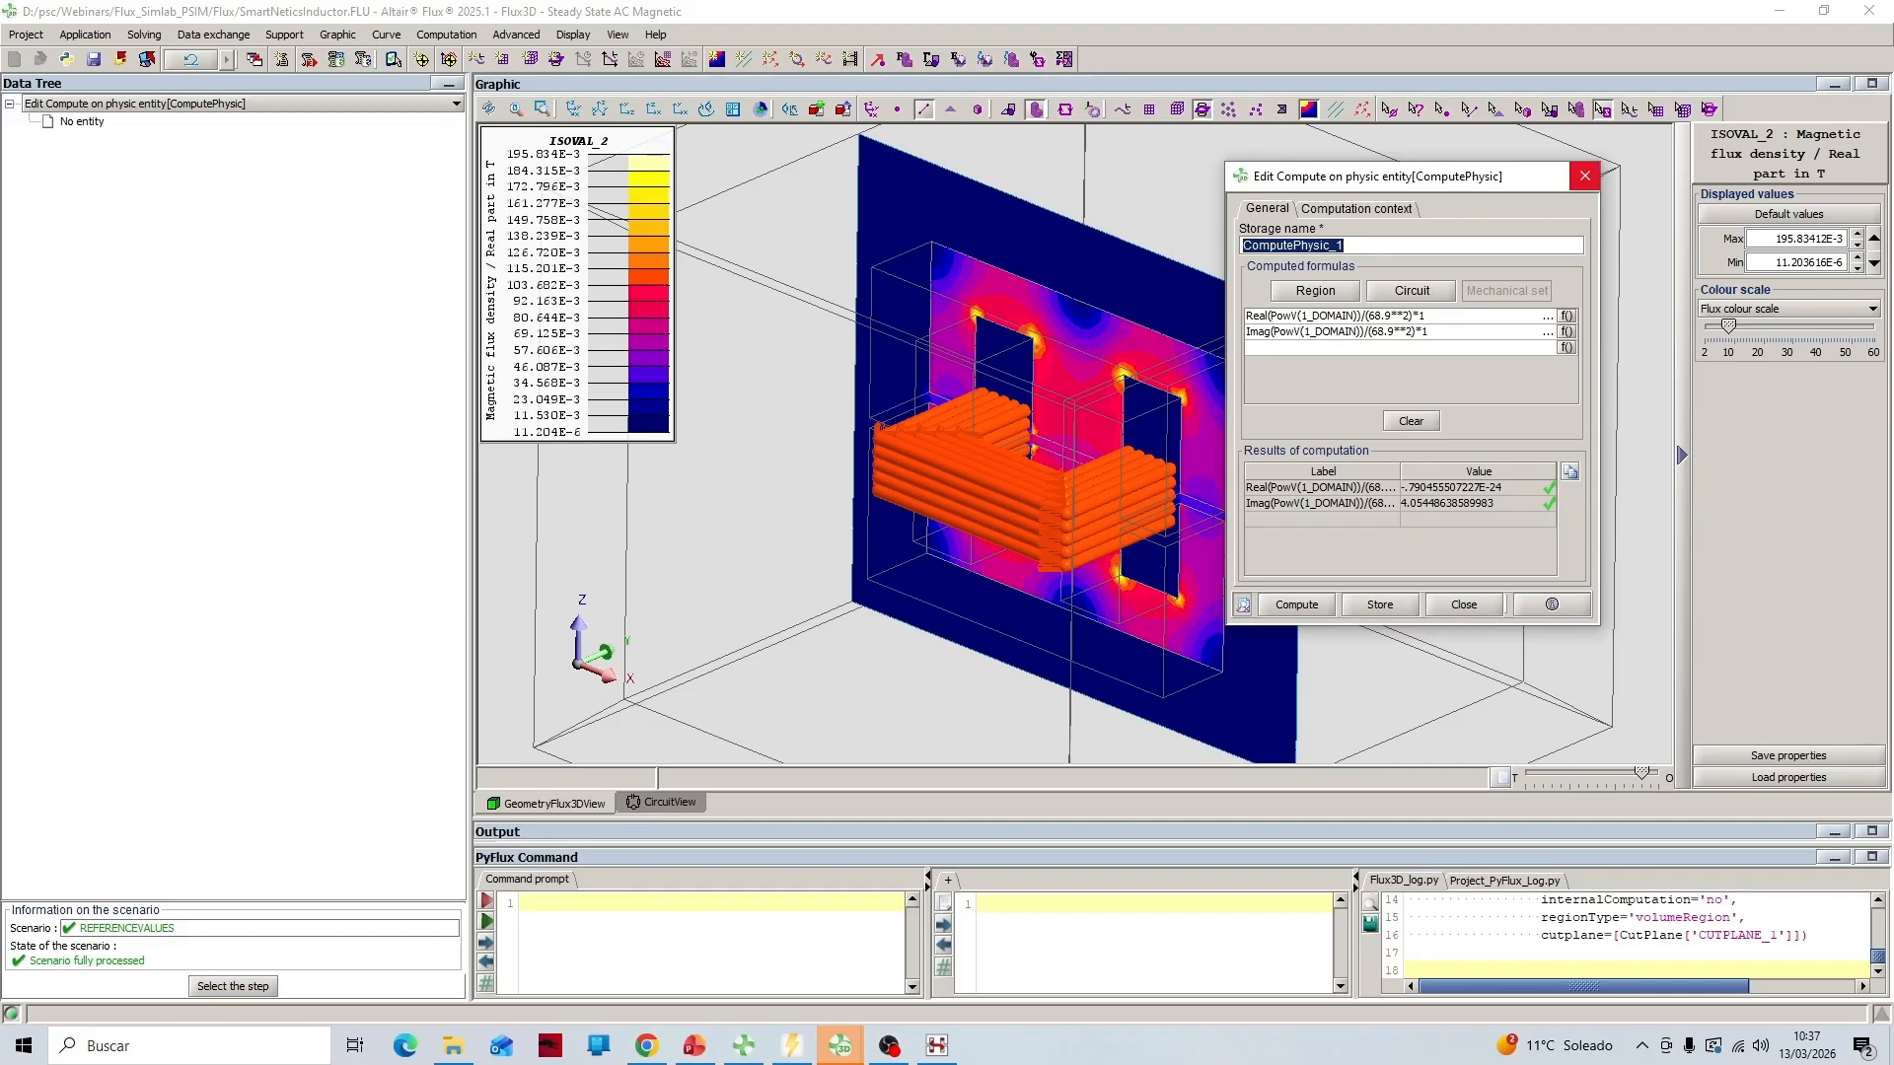
pyautogui.click(1585, 175)
# Check the Flux simulation slide in PowerPoint, switch to the ANONYMOUS Flux project and inspect its meshed model
pyautogui.click(694, 1046)
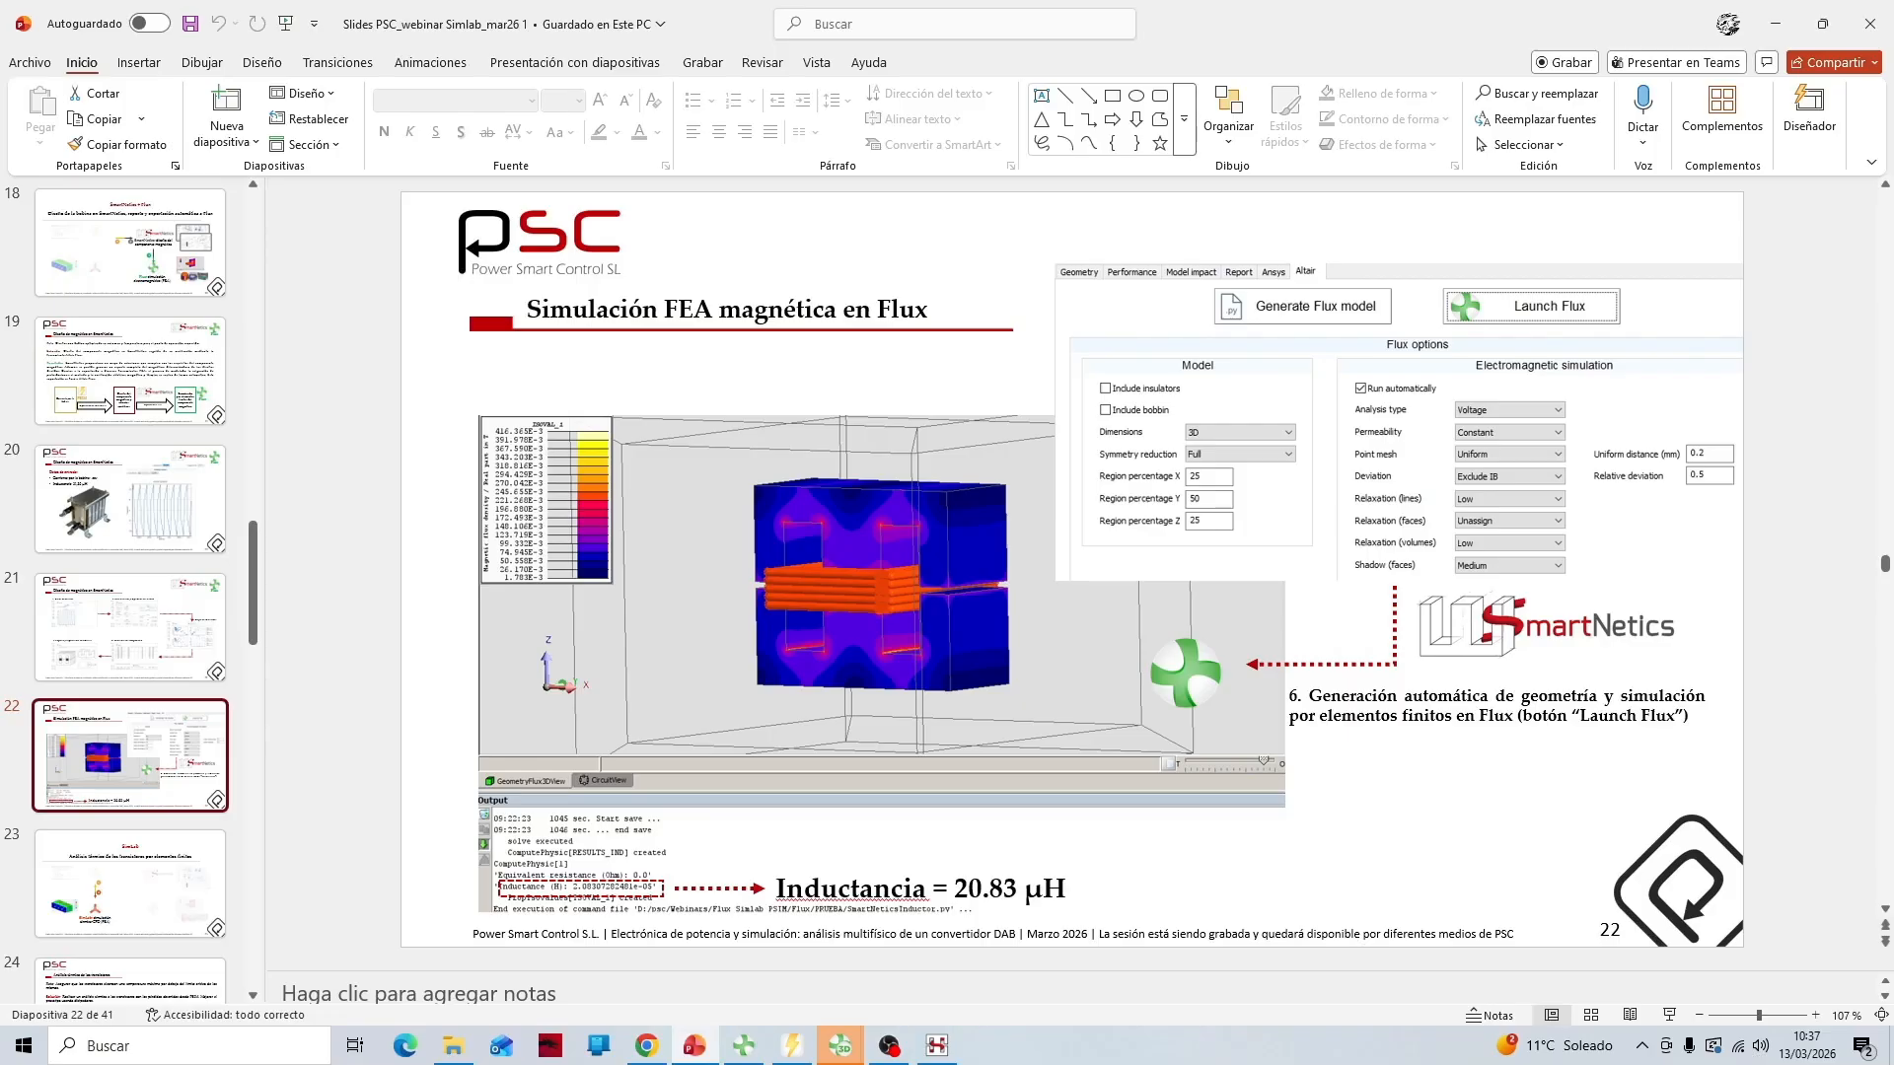
pyautogui.click(841, 1045)
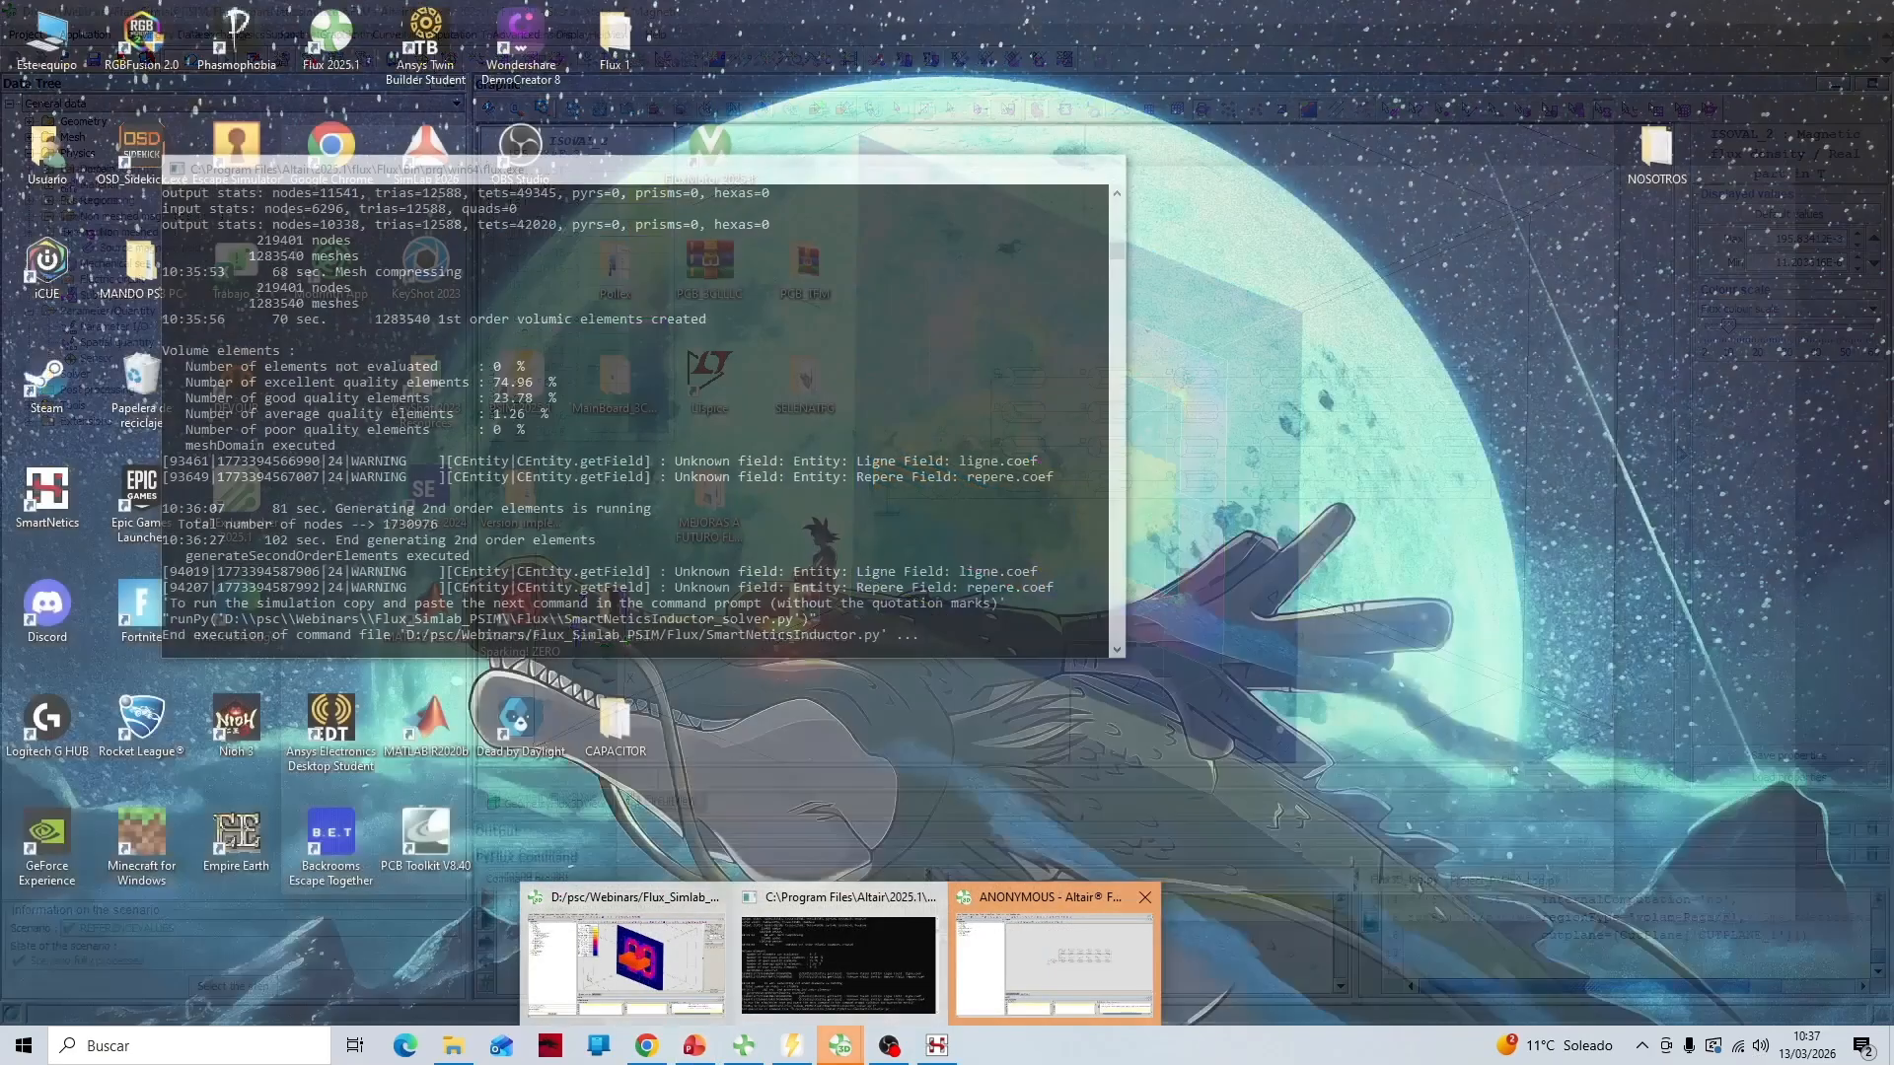
pyautogui.click(1055, 957)
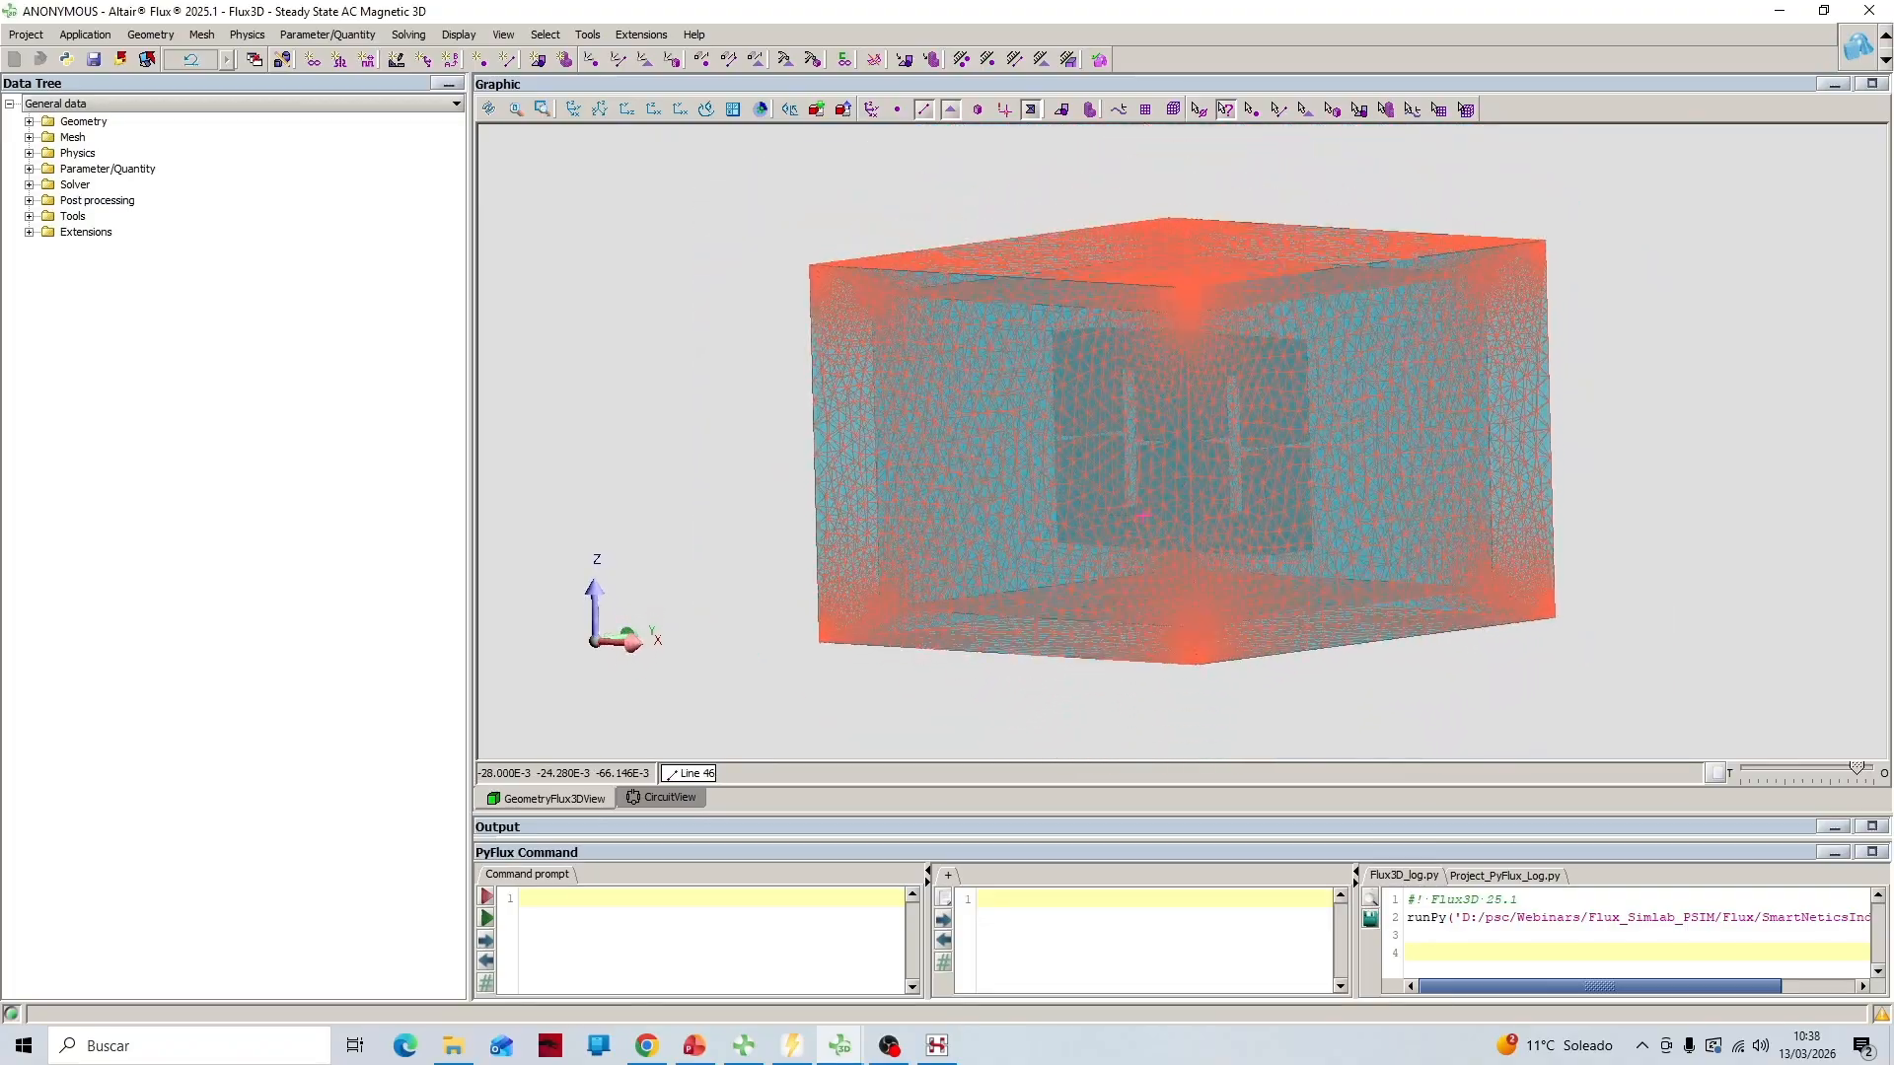
pyautogui.scroll(3, 1170, 393)
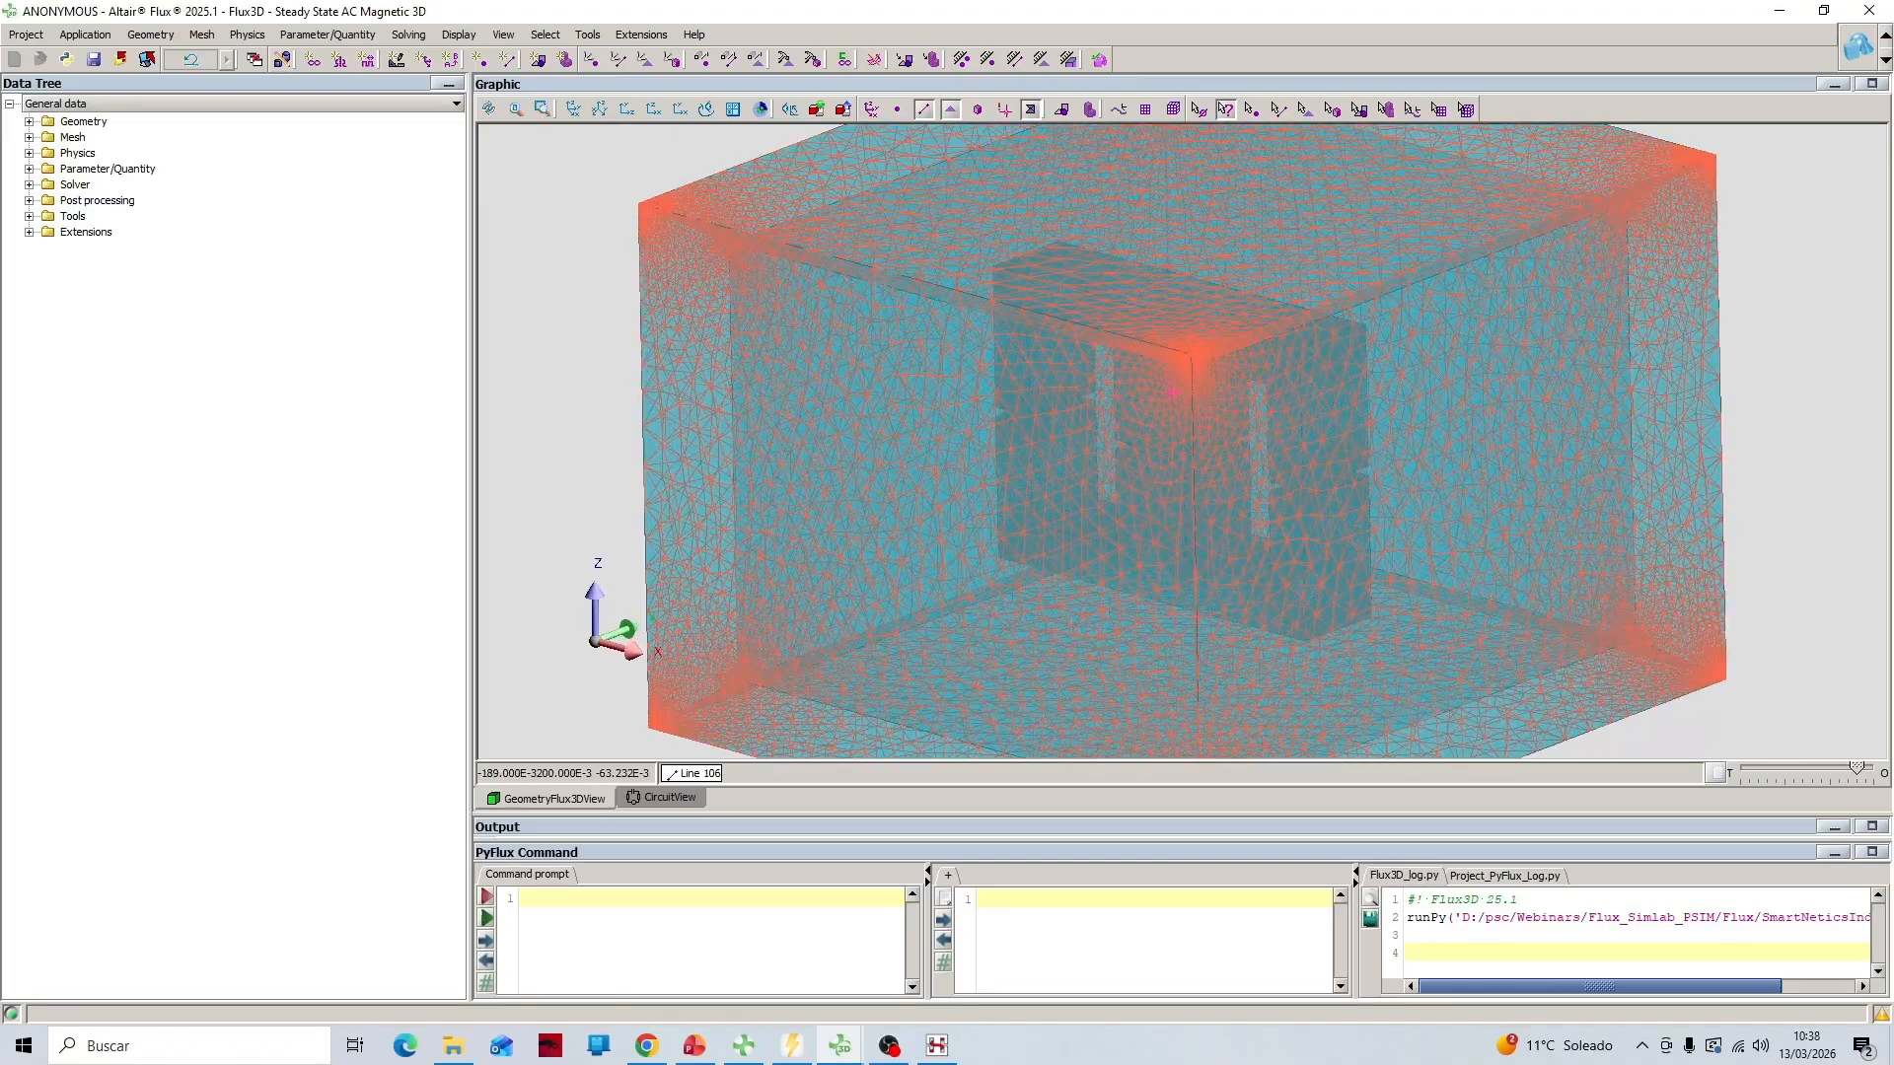
pyautogui.scroll(-2, 1170, 392)
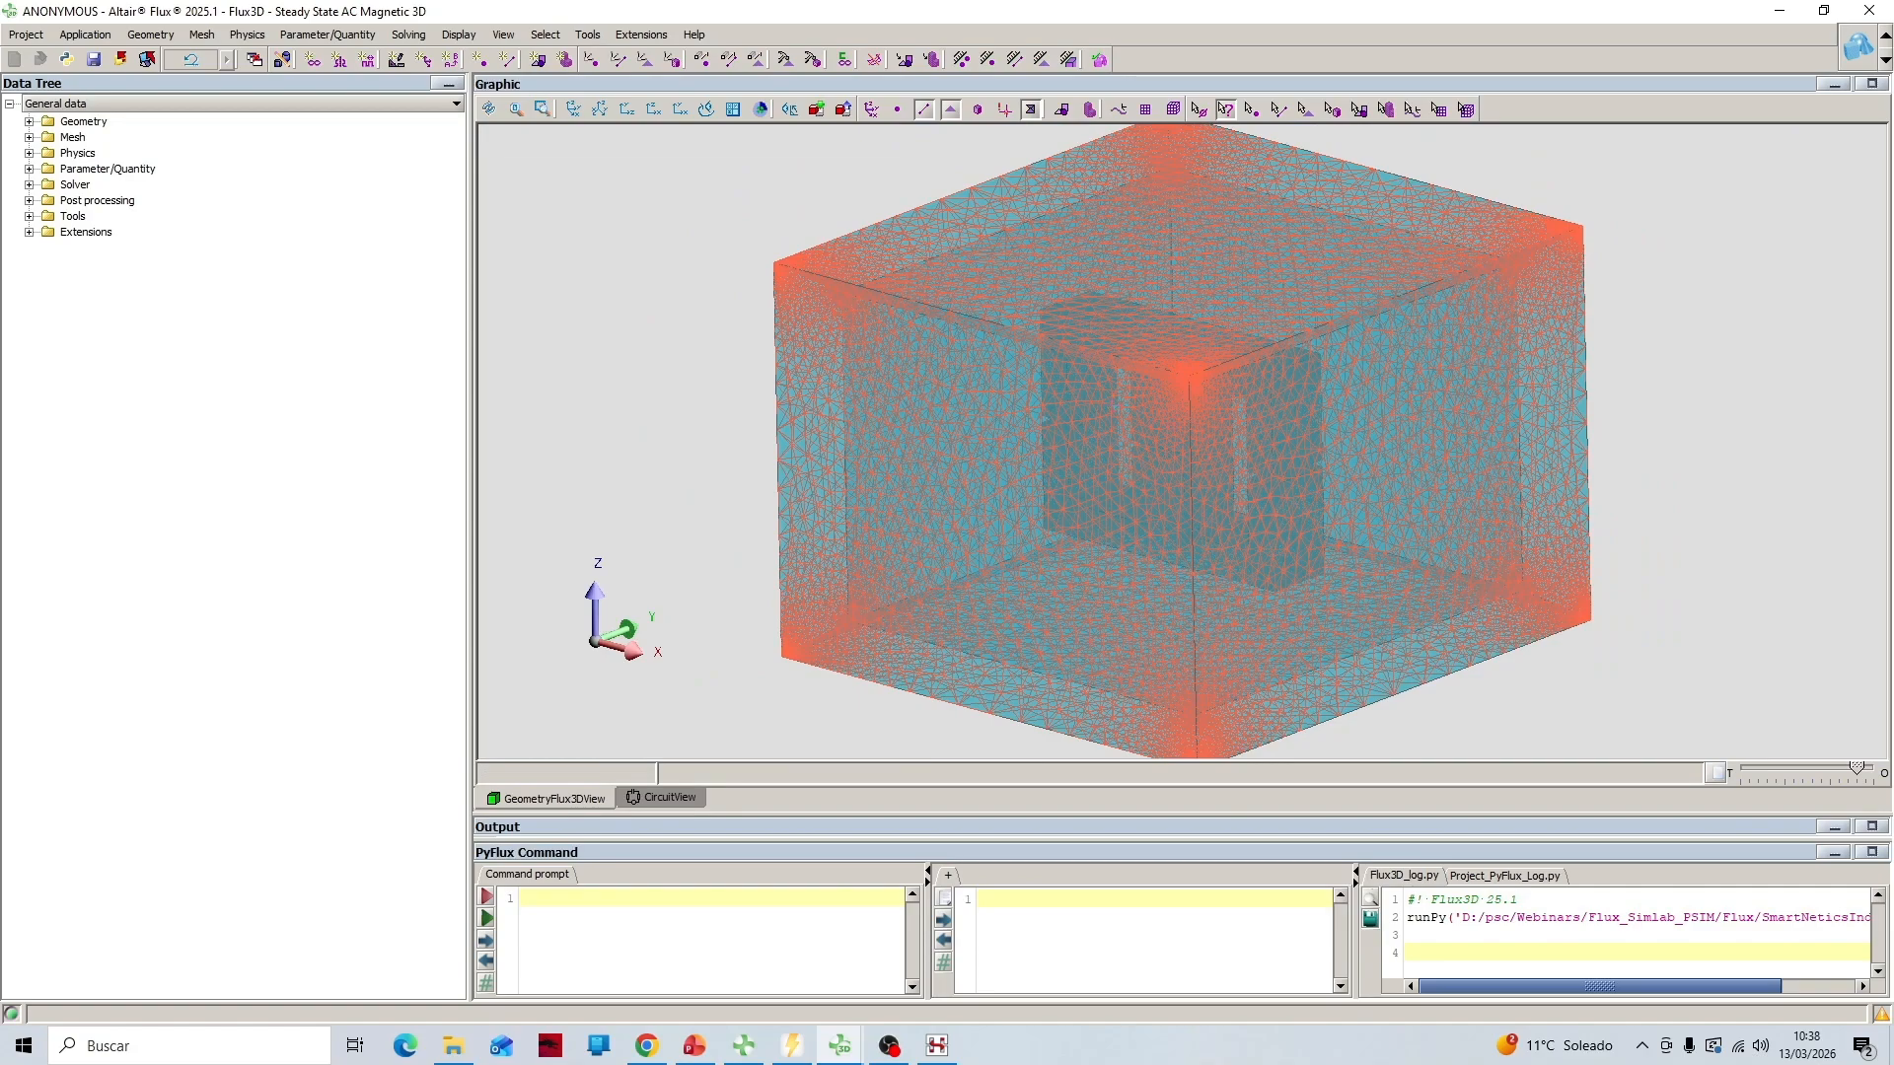
pyautogui.scroll(3, 1184, 414)
pyautogui.moveTo(1183, 414); pyautogui.dragTo(1245, 447)
# Display the non meshed coil inside the core of the unsolved model and examine its turns
pyautogui.click(29, 153)
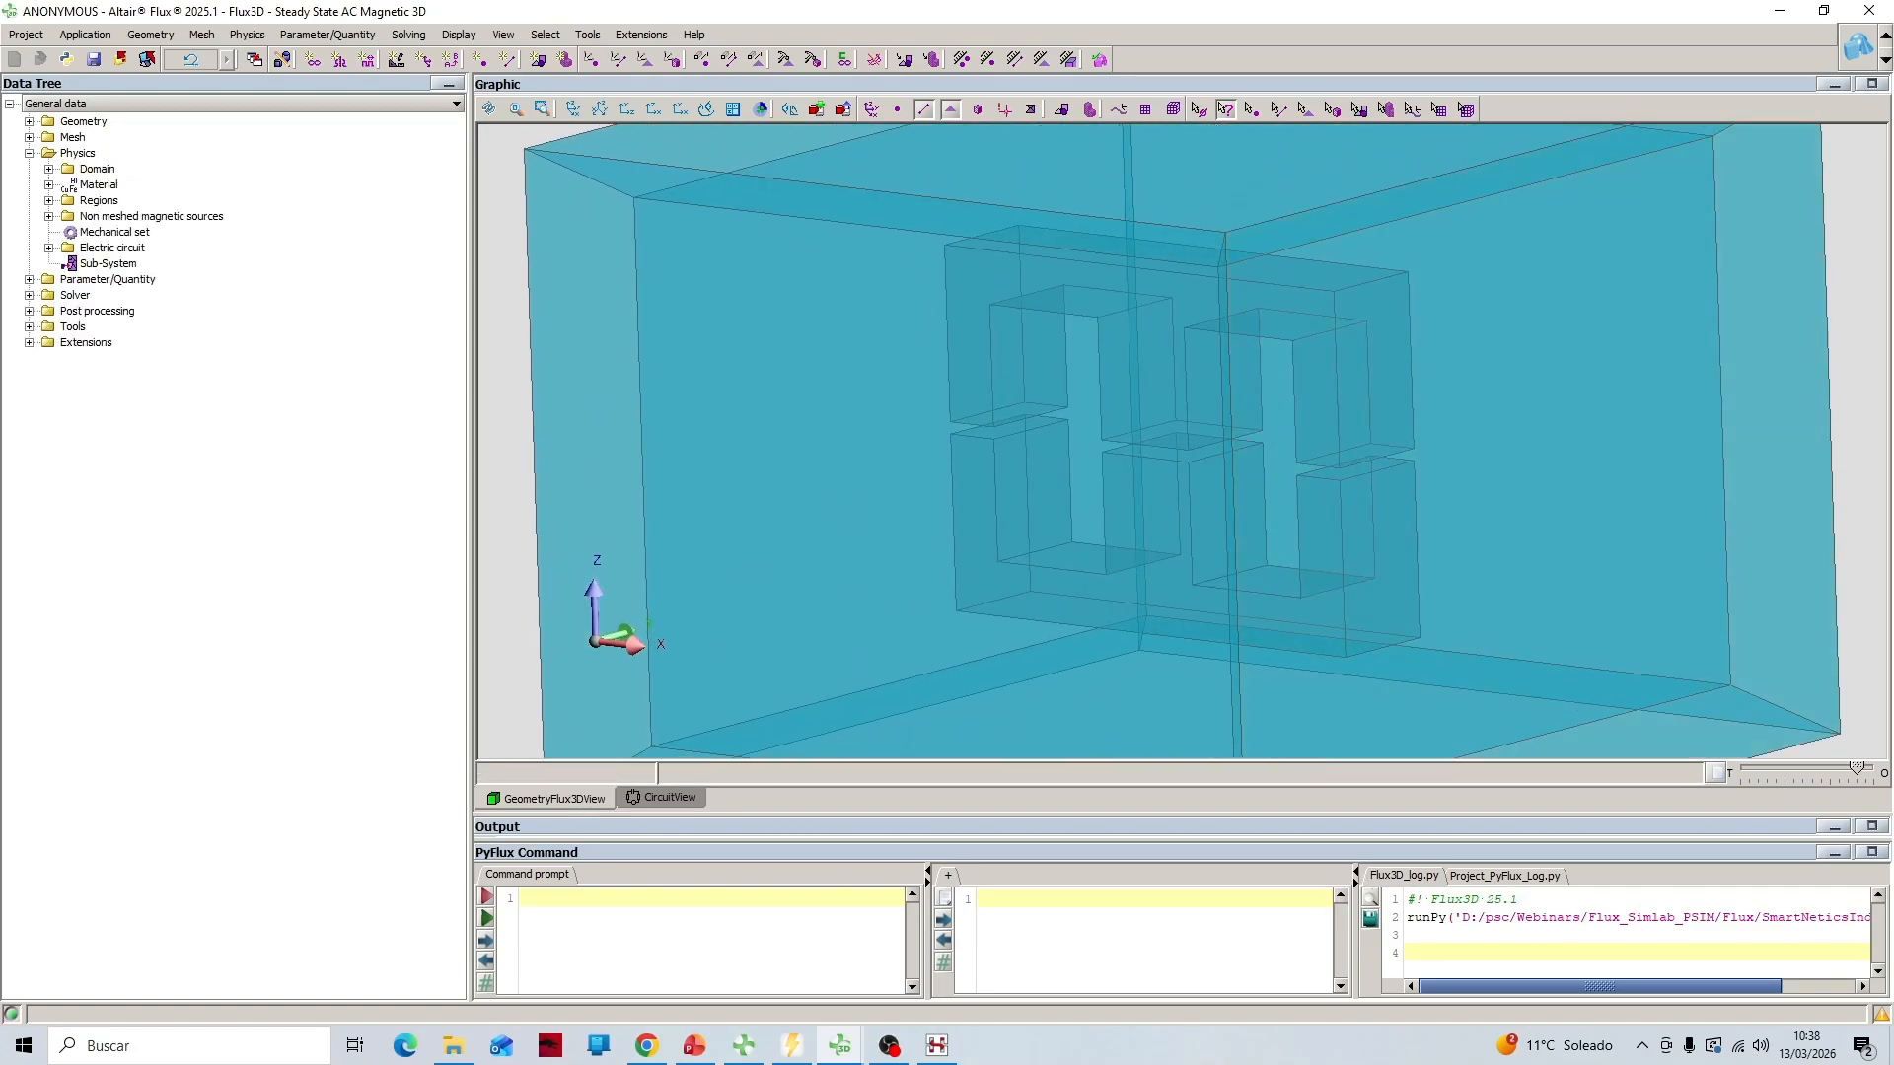
pyautogui.click(49, 216)
pyautogui.click(139, 231)
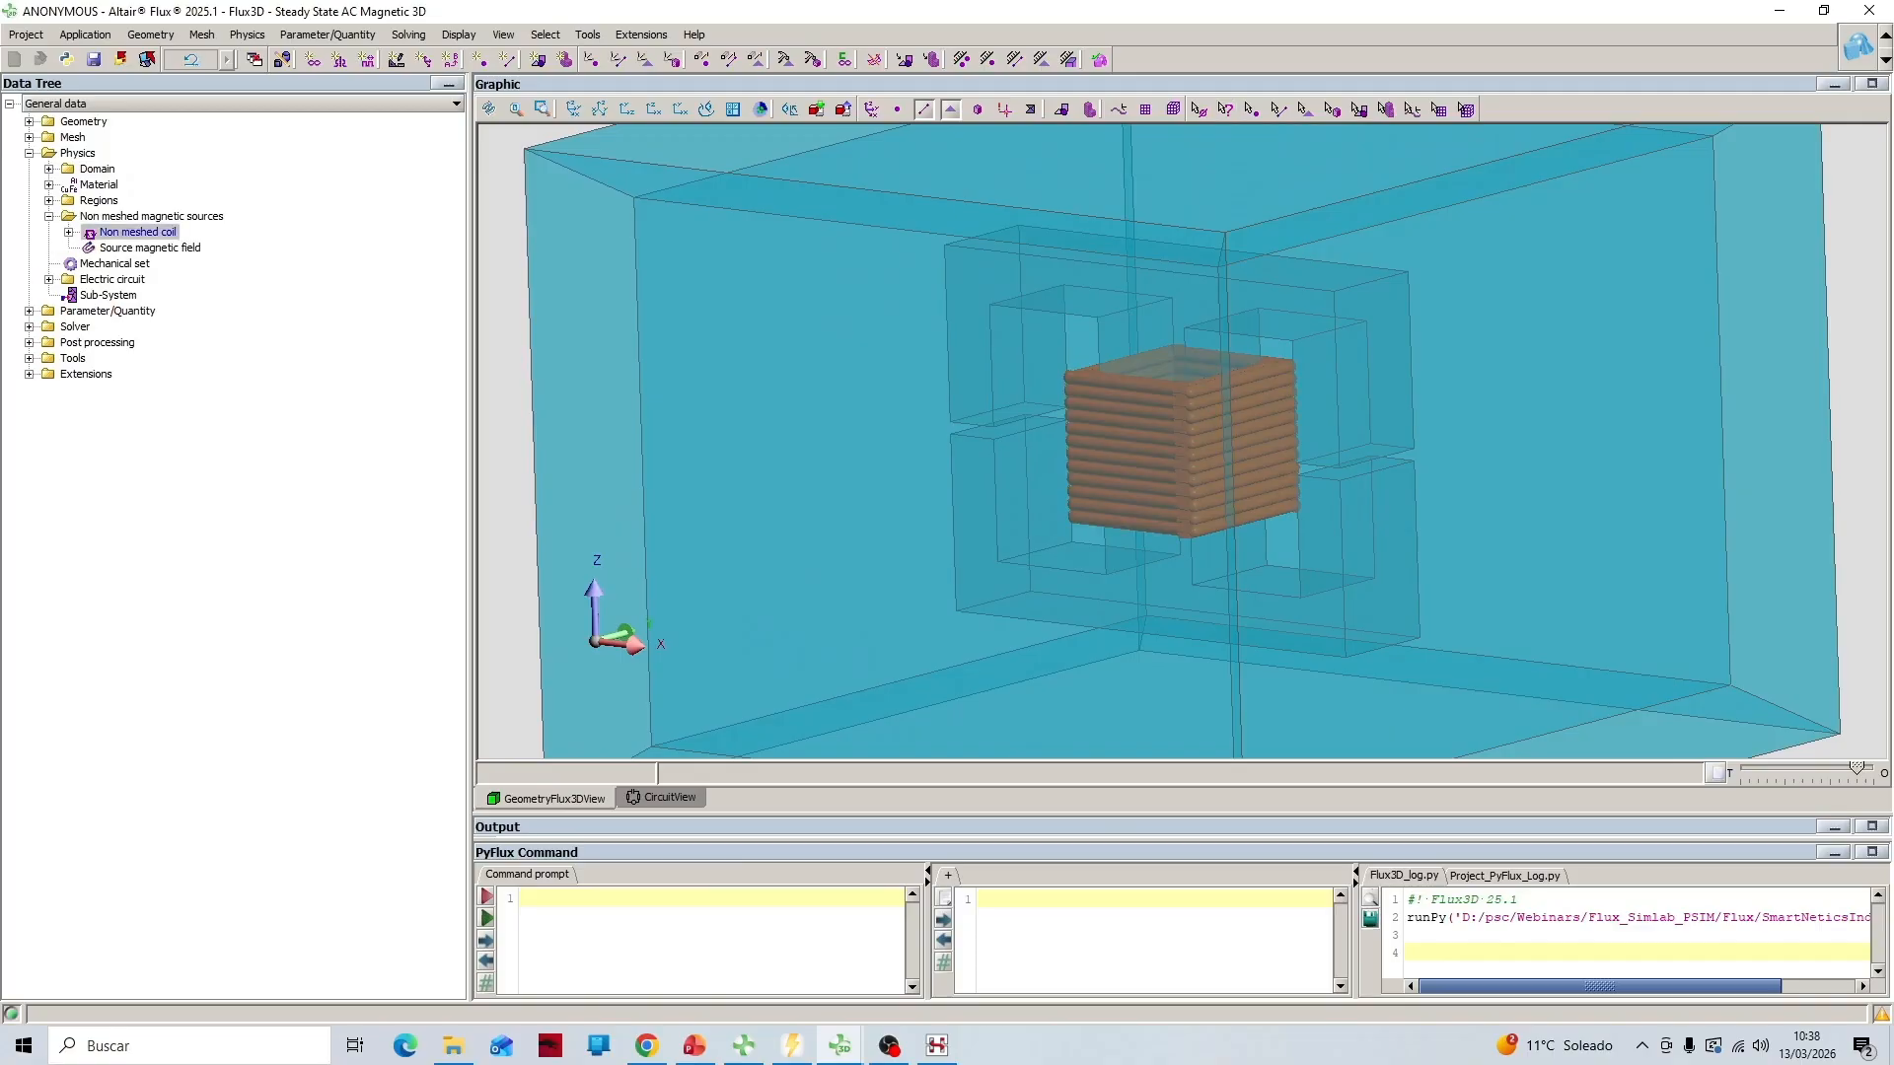
pyautogui.moveTo(1168, 475)
pyautogui.mouseDown()
pyautogui.moveTo(1199, 463)
pyautogui.moveTo(1171, 478)
pyautogui.mouseUp()
# Check the device geometry in SmartNetics, highlight the runPy command for SmartNeticsInductor_solver.py in the Flux output, and return to the PowerPoint slides
pyautogui.click(937, 1045)
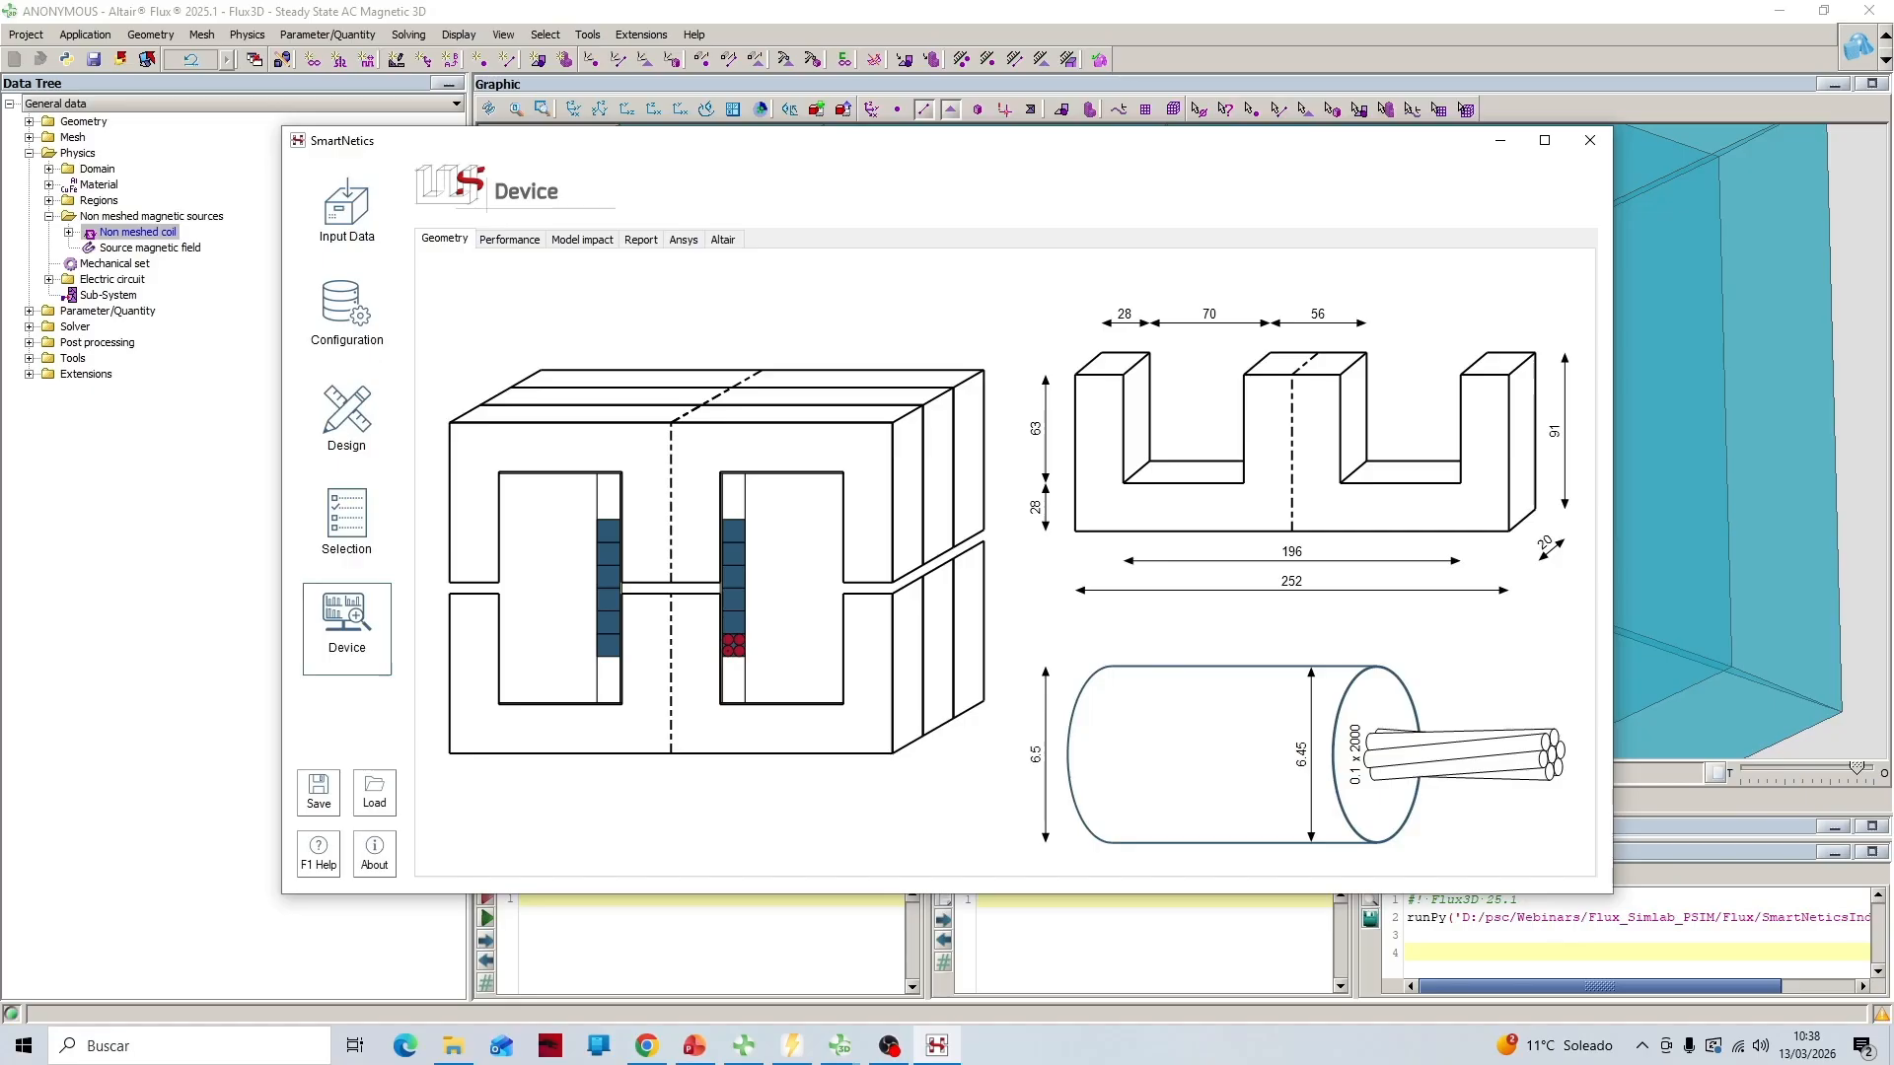
pyautogui.click(1501, 140)
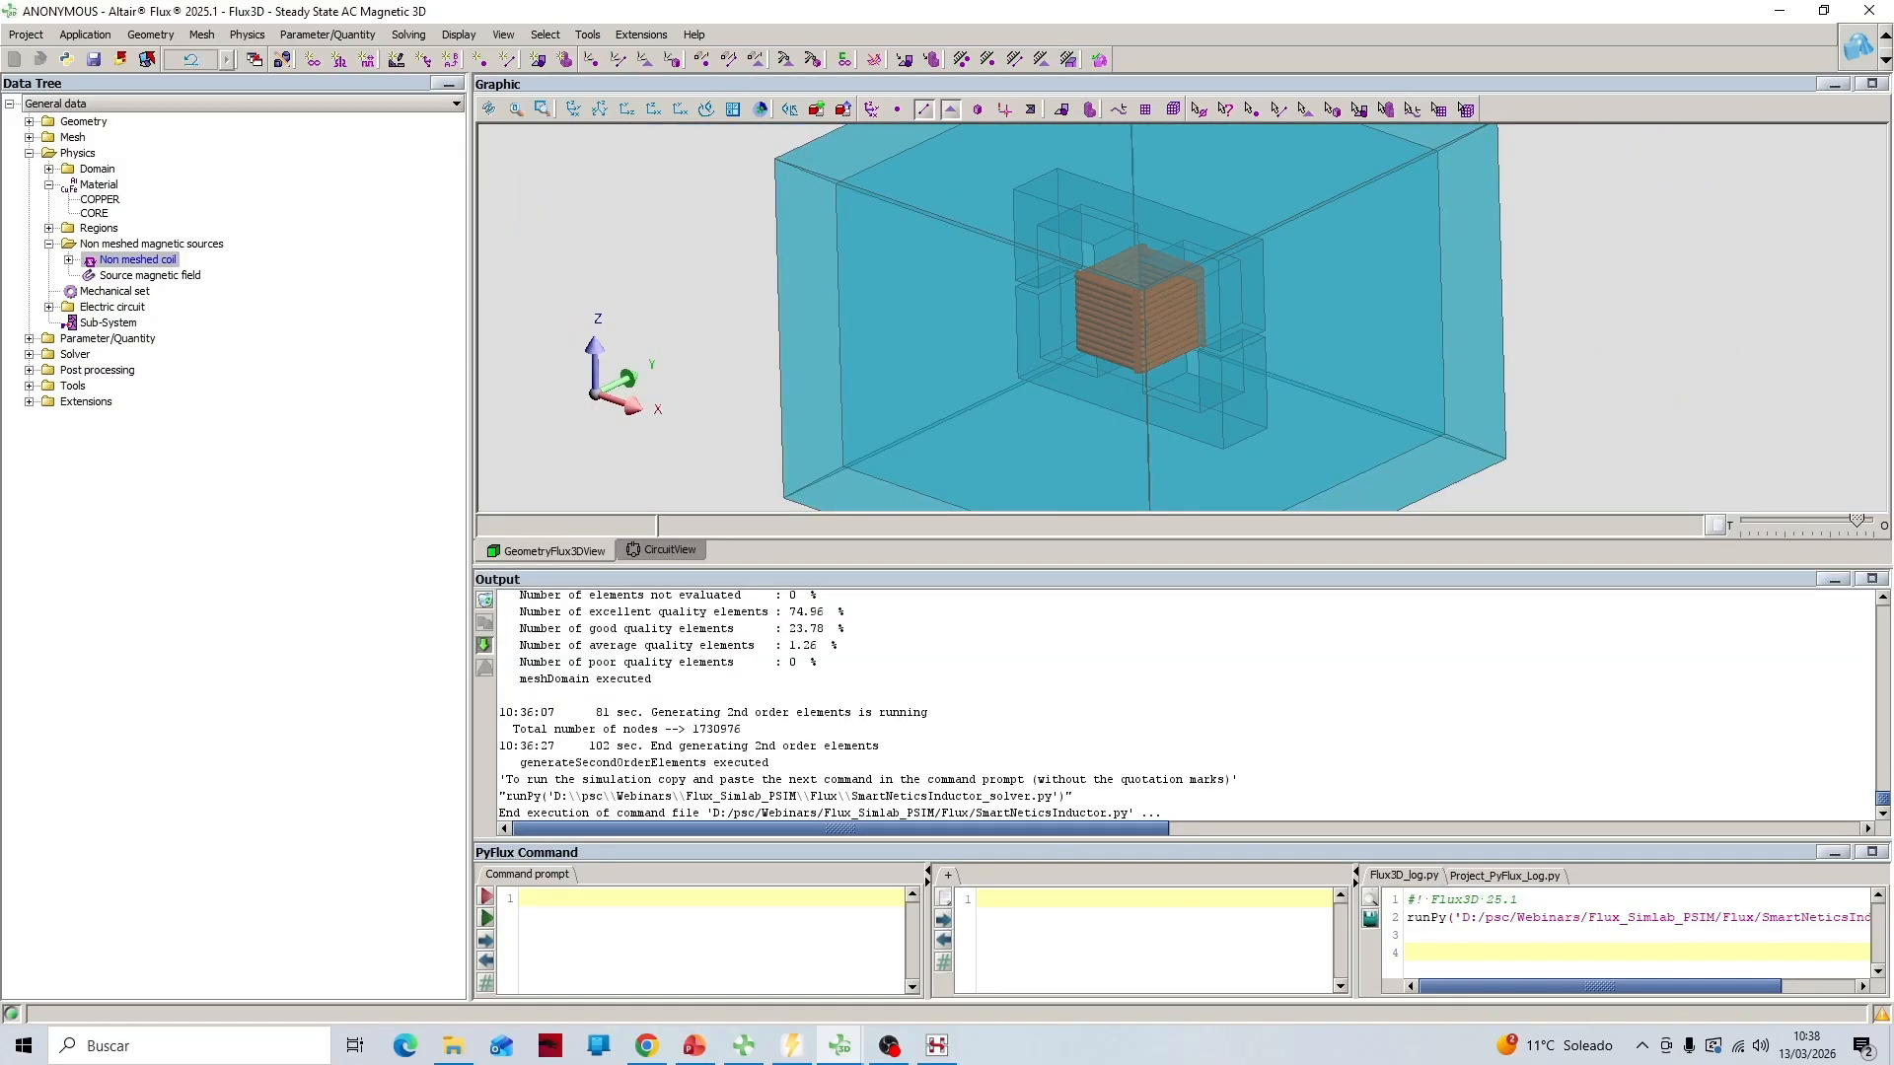
pyautogui.moveTo(1069, 796); pyautogui.dragTo(506, 796)
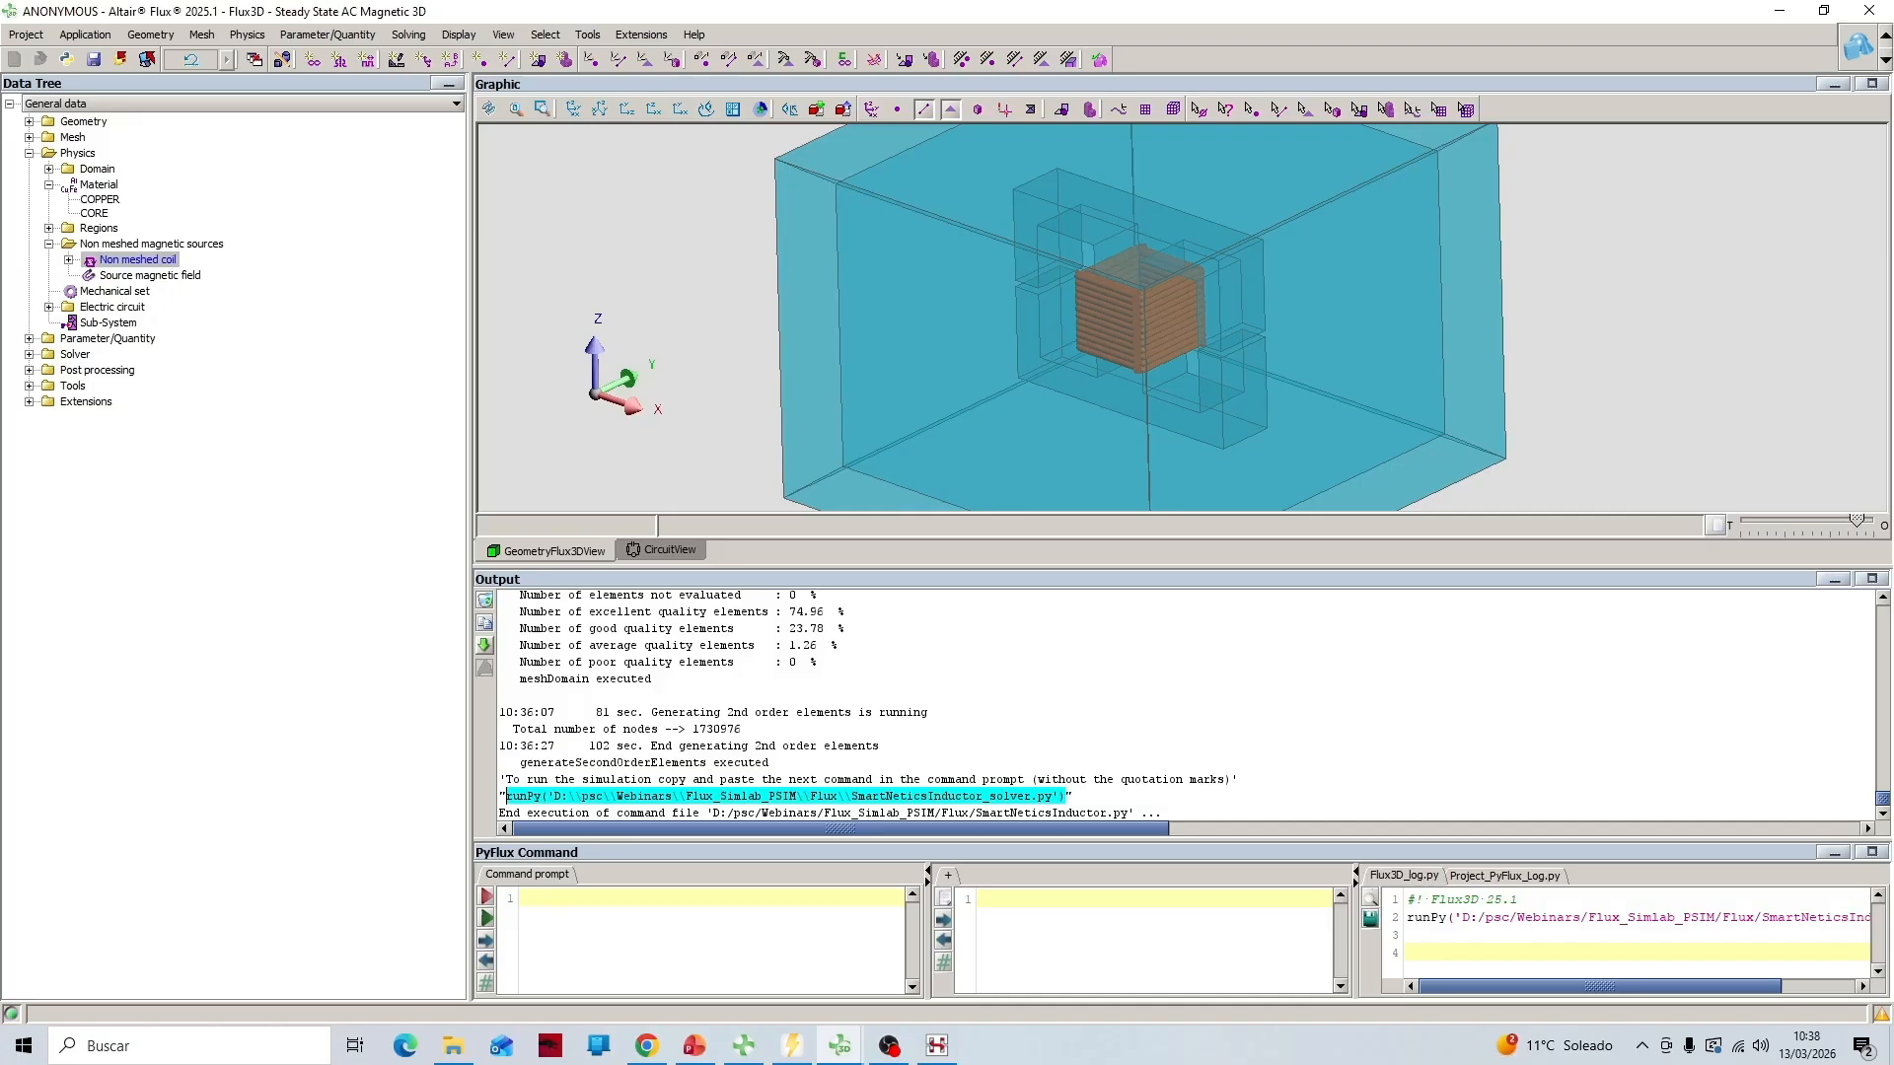
pyautogui.click(695, 1045)
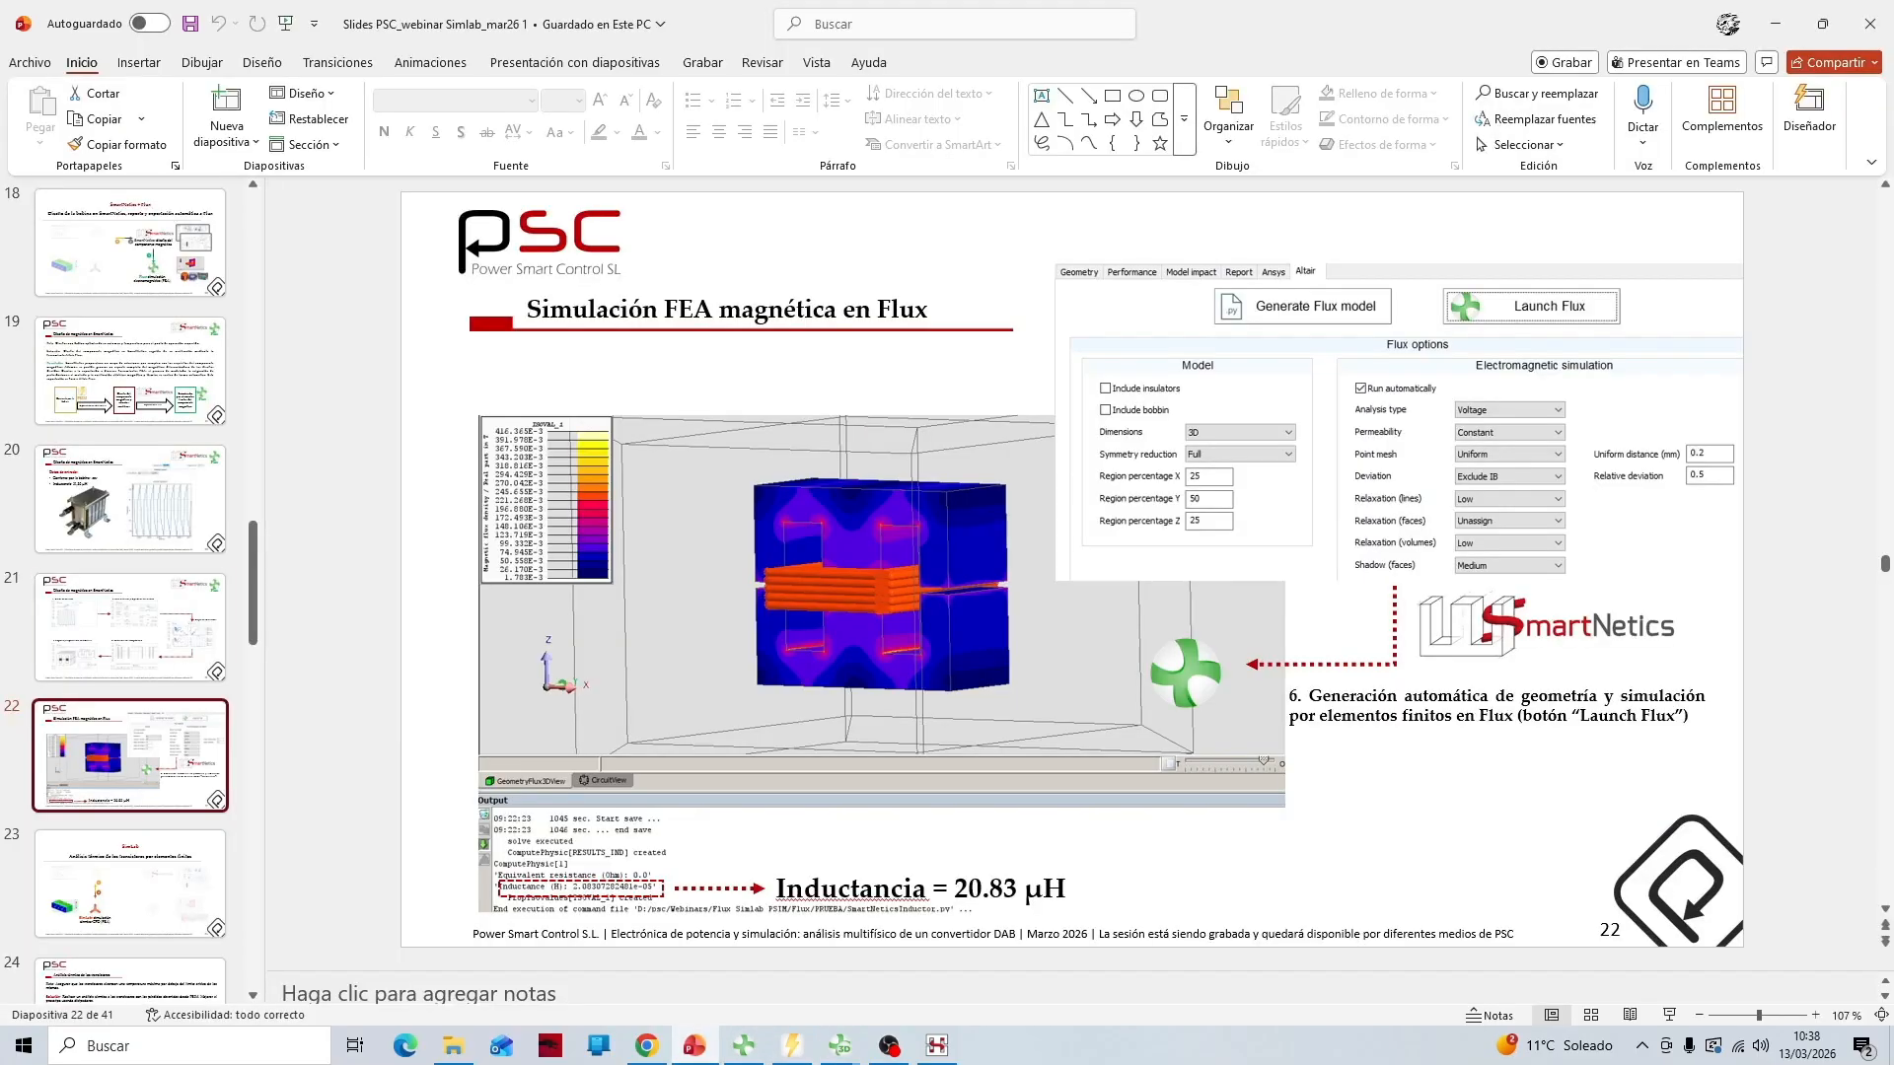
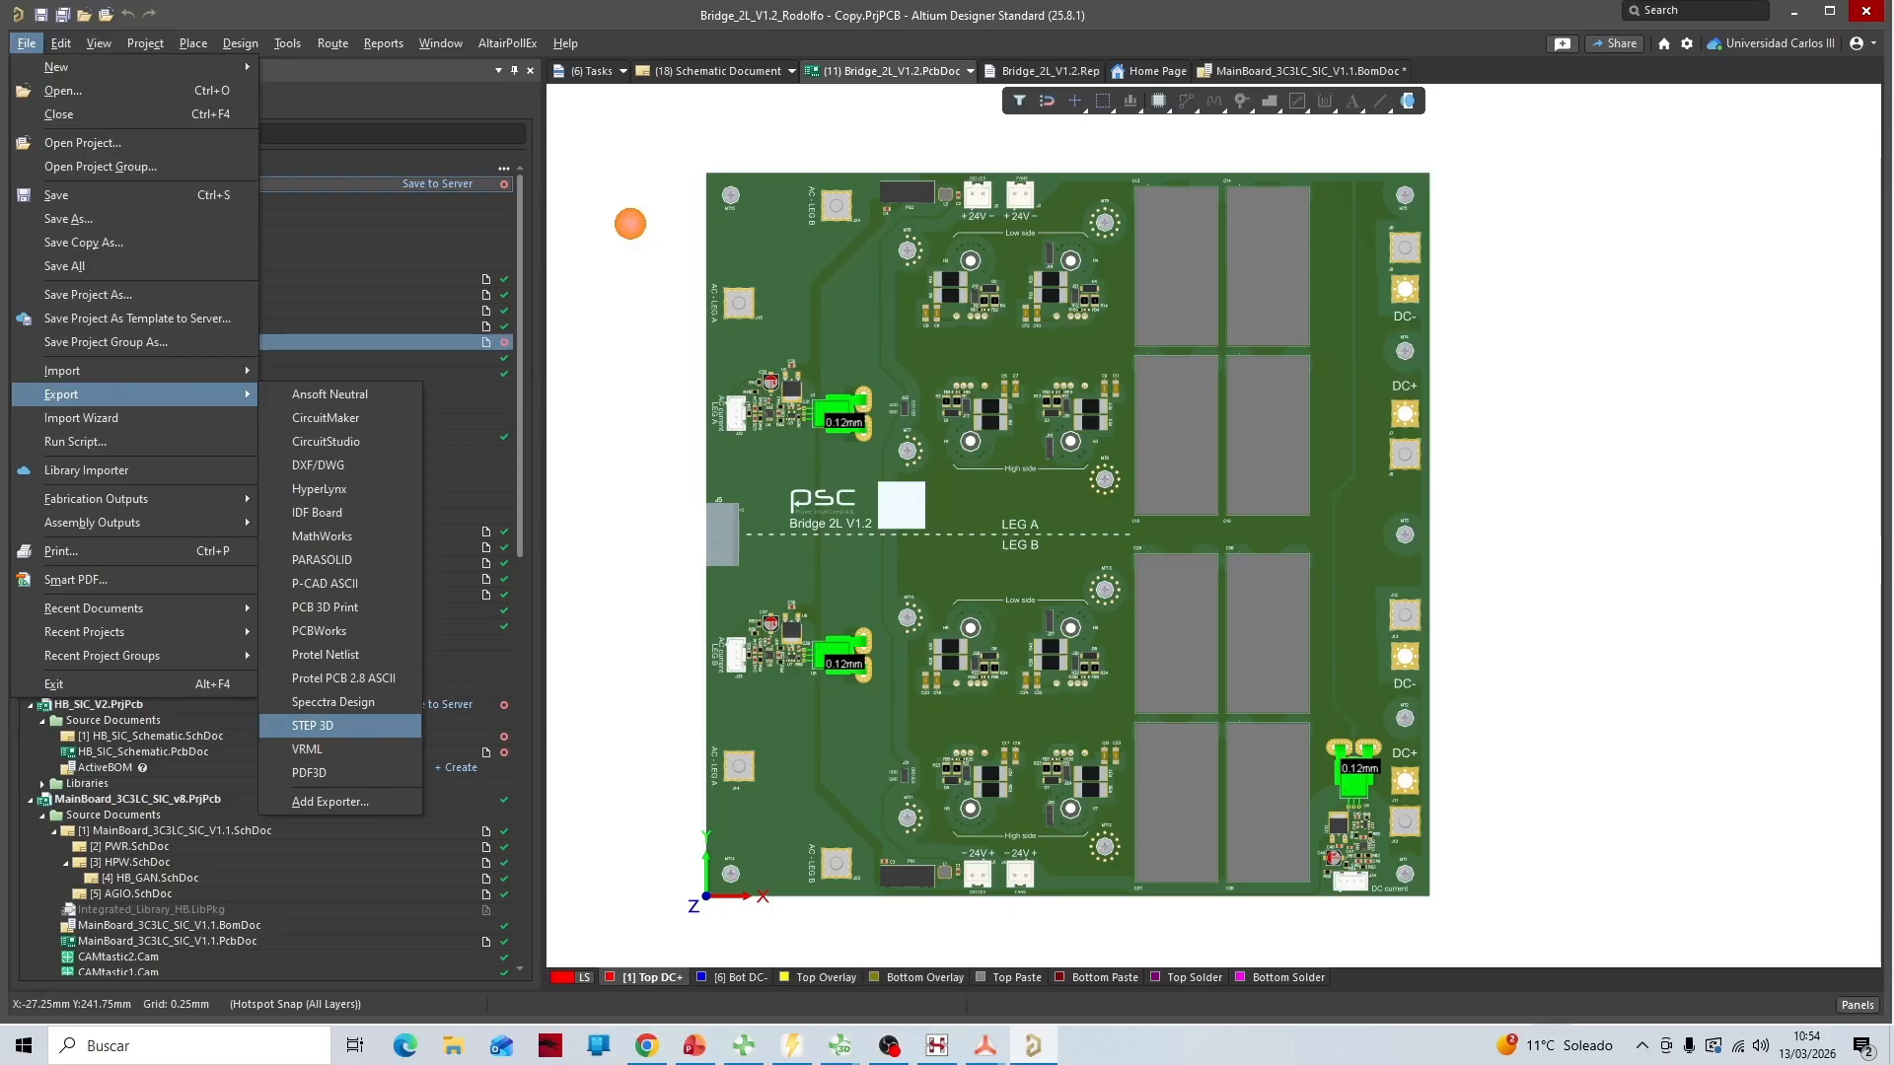
# Review Altium's fabrication output formats, switch to Altair SimLab and import the CAD file Bridge_2L_V1.1.step
pyautogui.moveTo(98, 498)
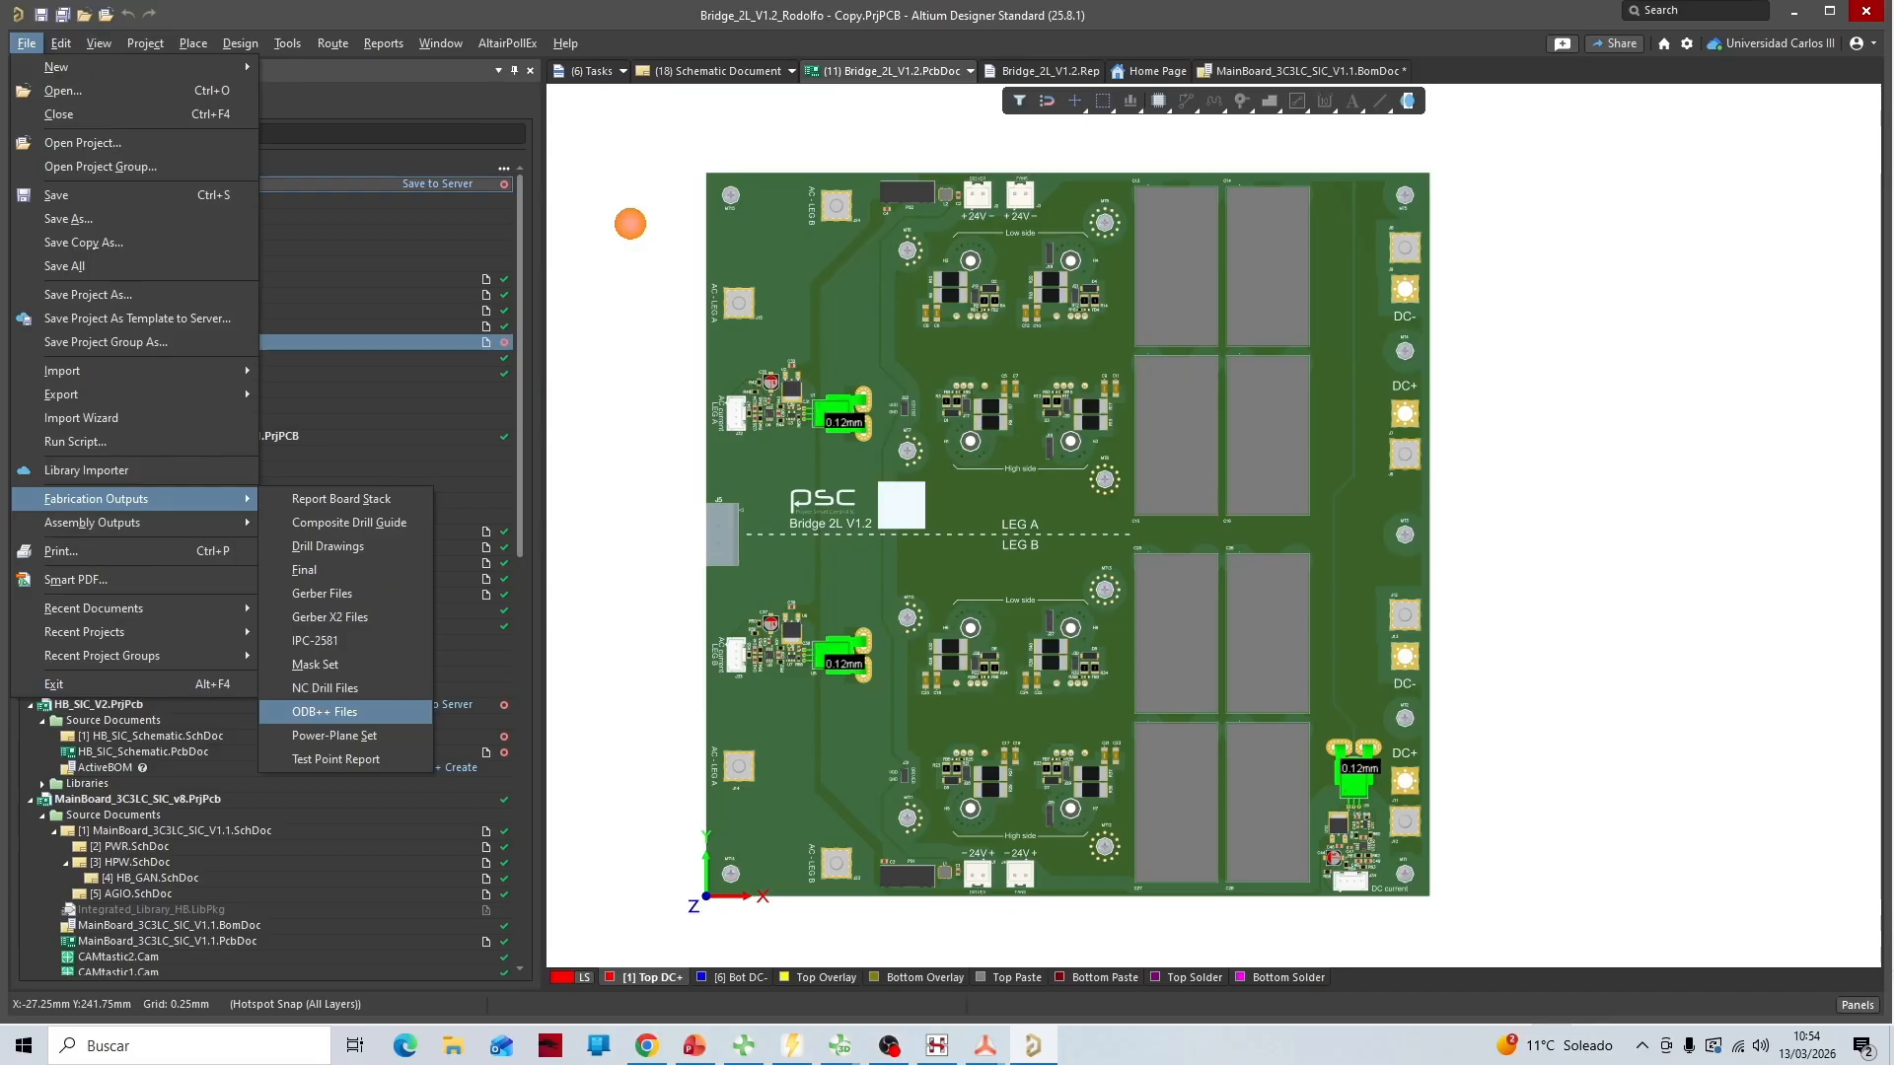
pyautogui.click(985, 1045)
pyautogui.click(896, 962)
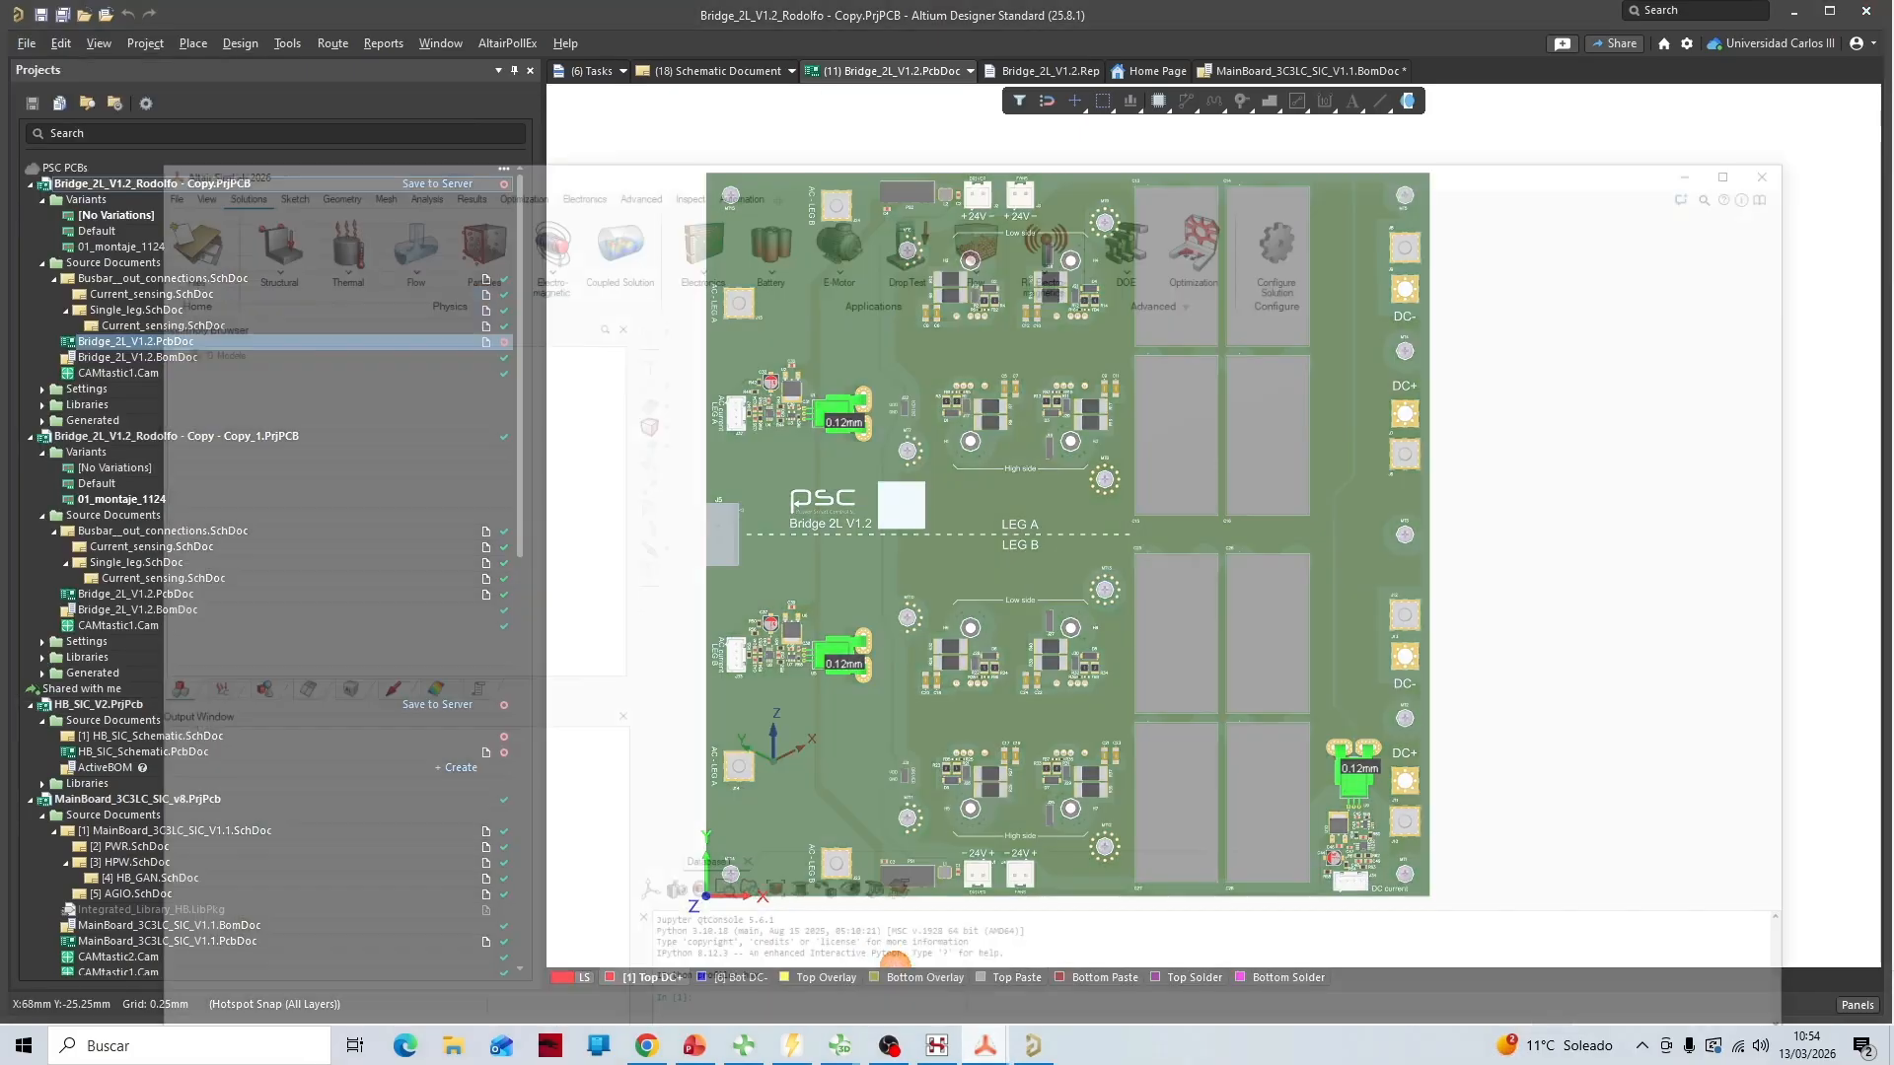
pyautogui.click(16, 32)
pyautogui.moveTo(88, 148)
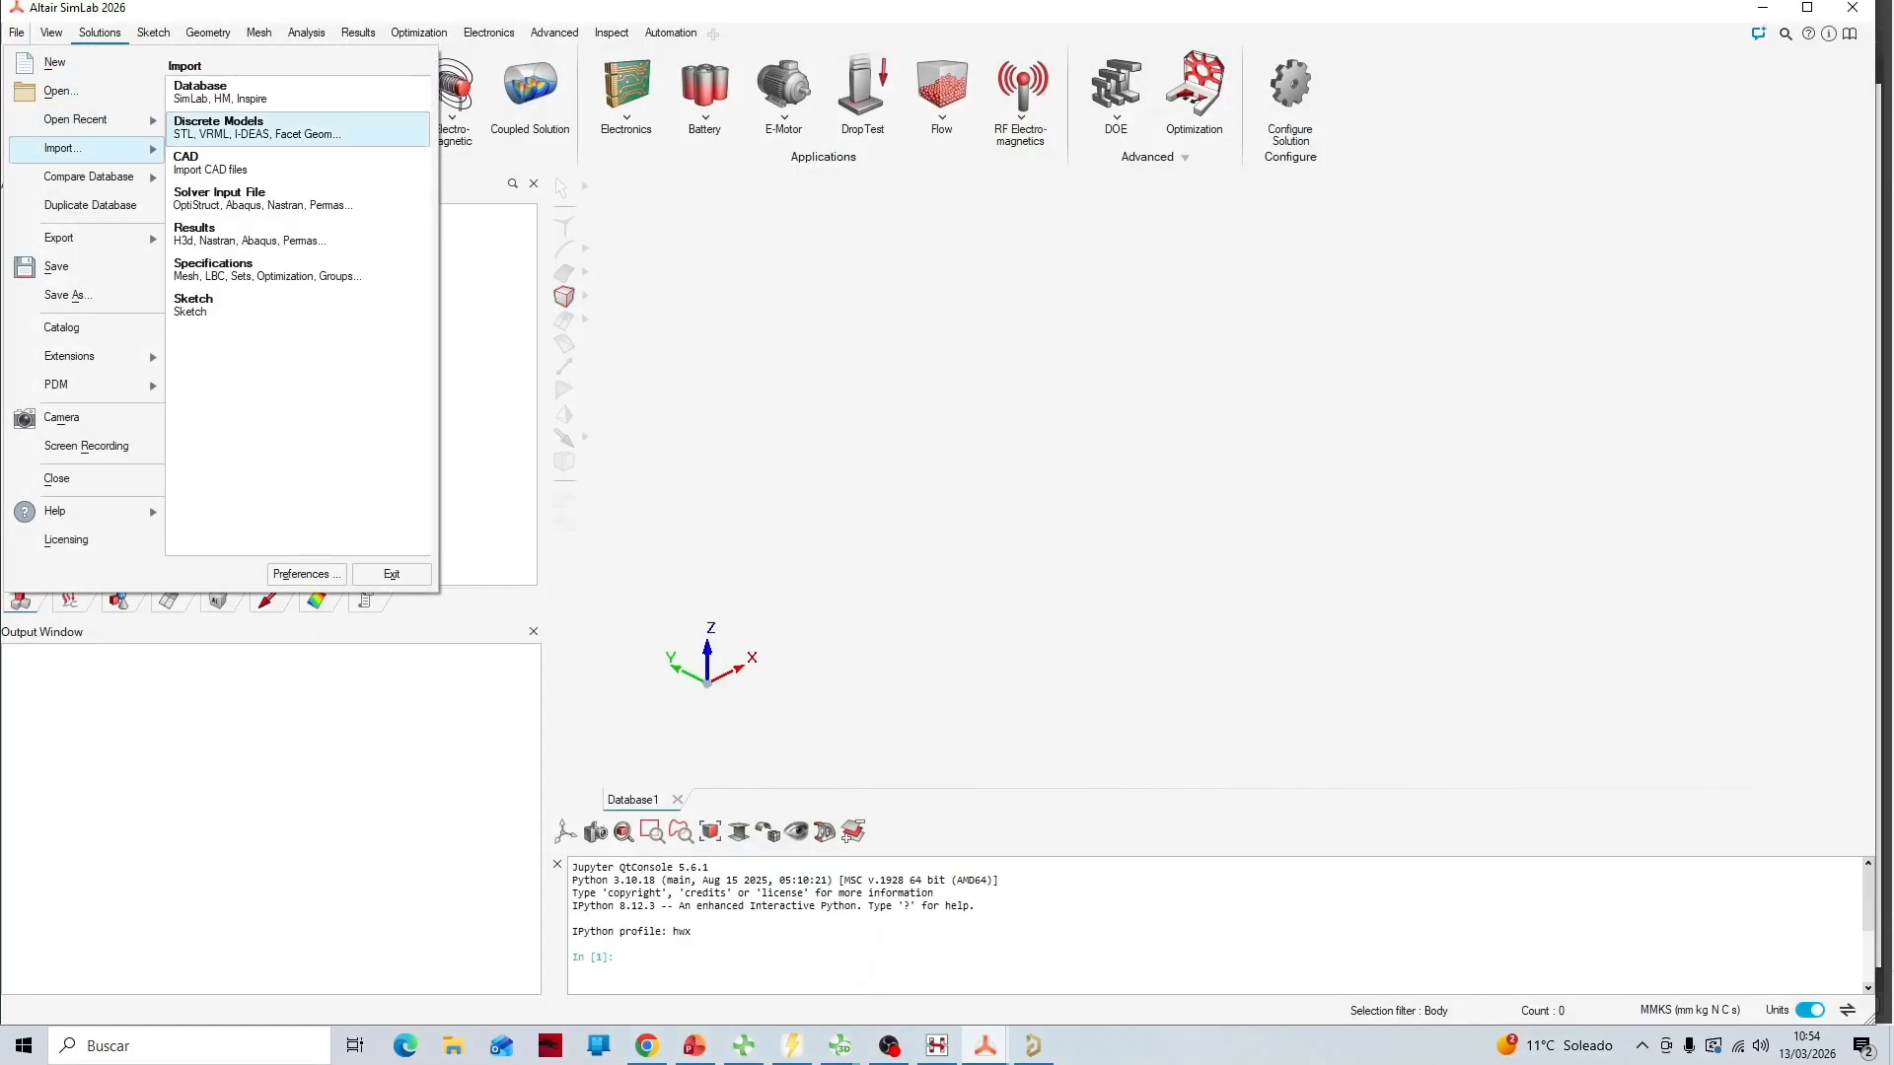
pyautogui.click(197, 162)
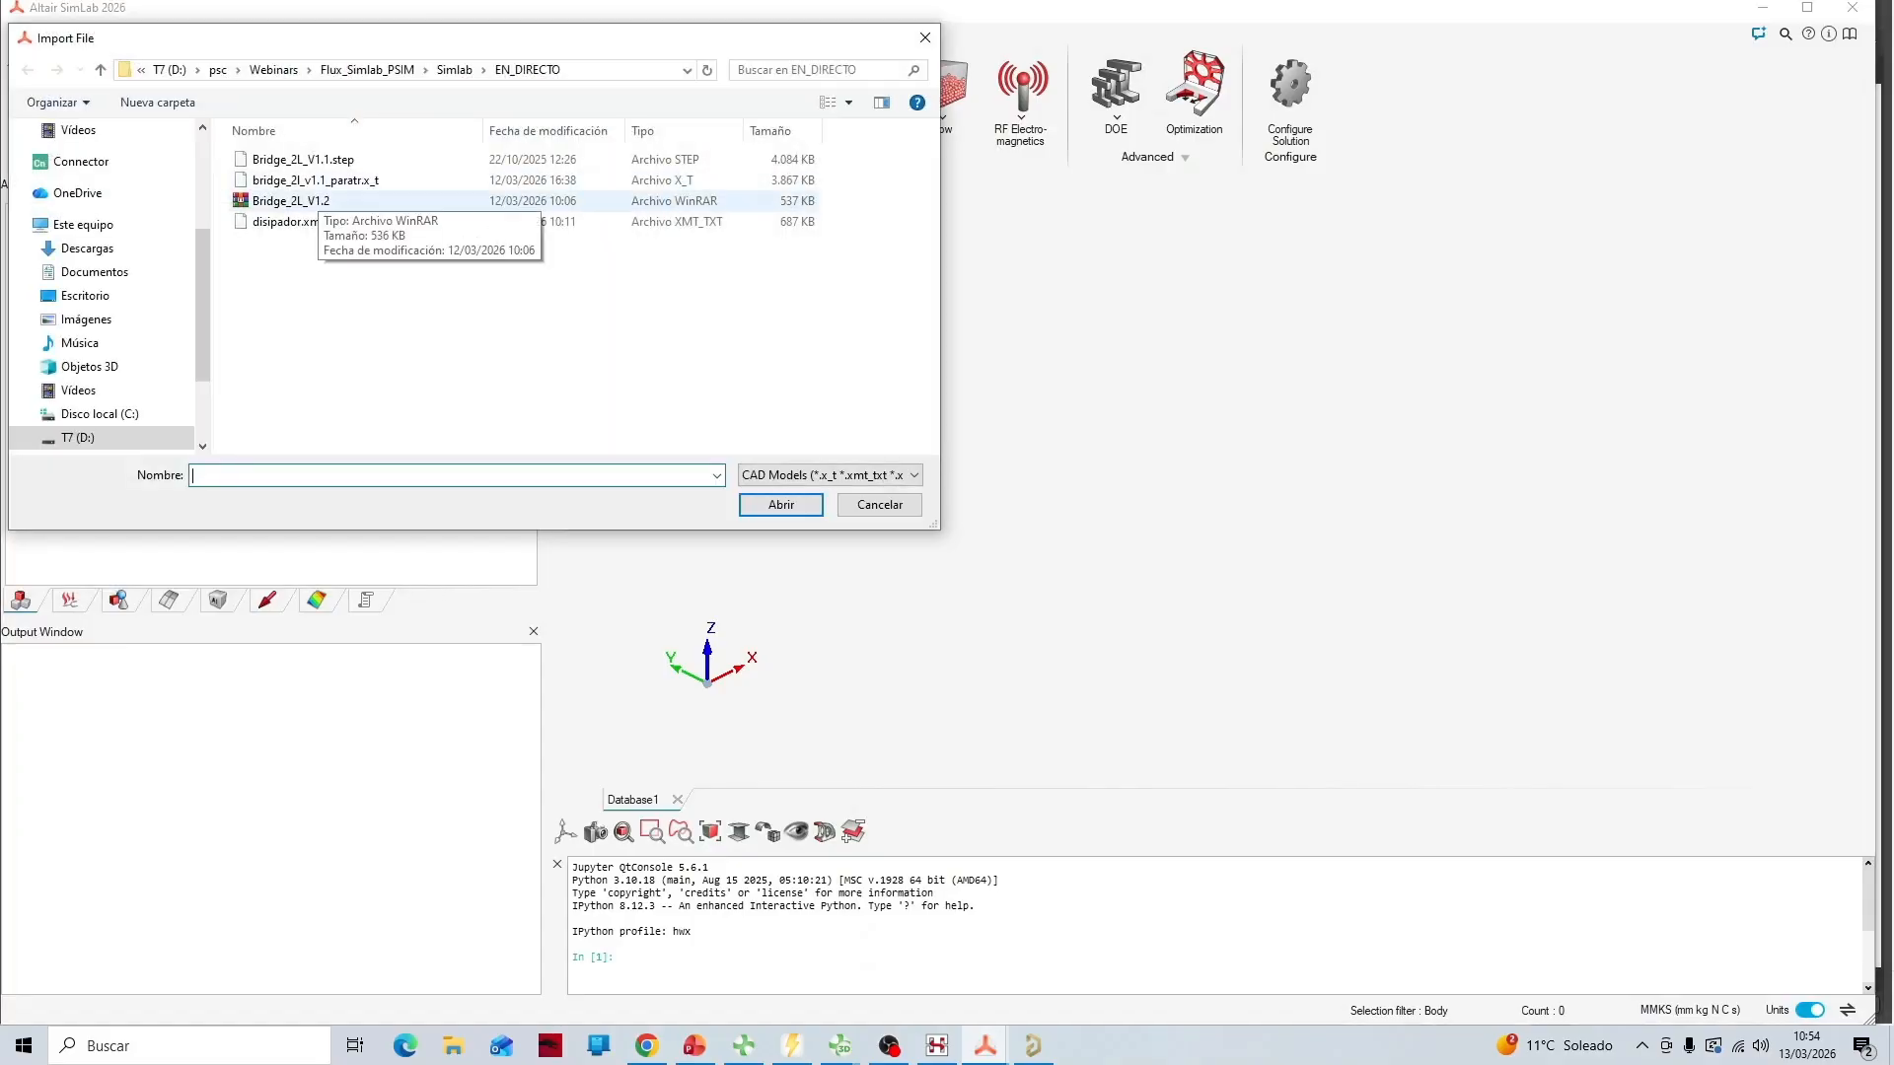
pyautogui.doubleClick(302, 159)
pyautogui.press('Return')
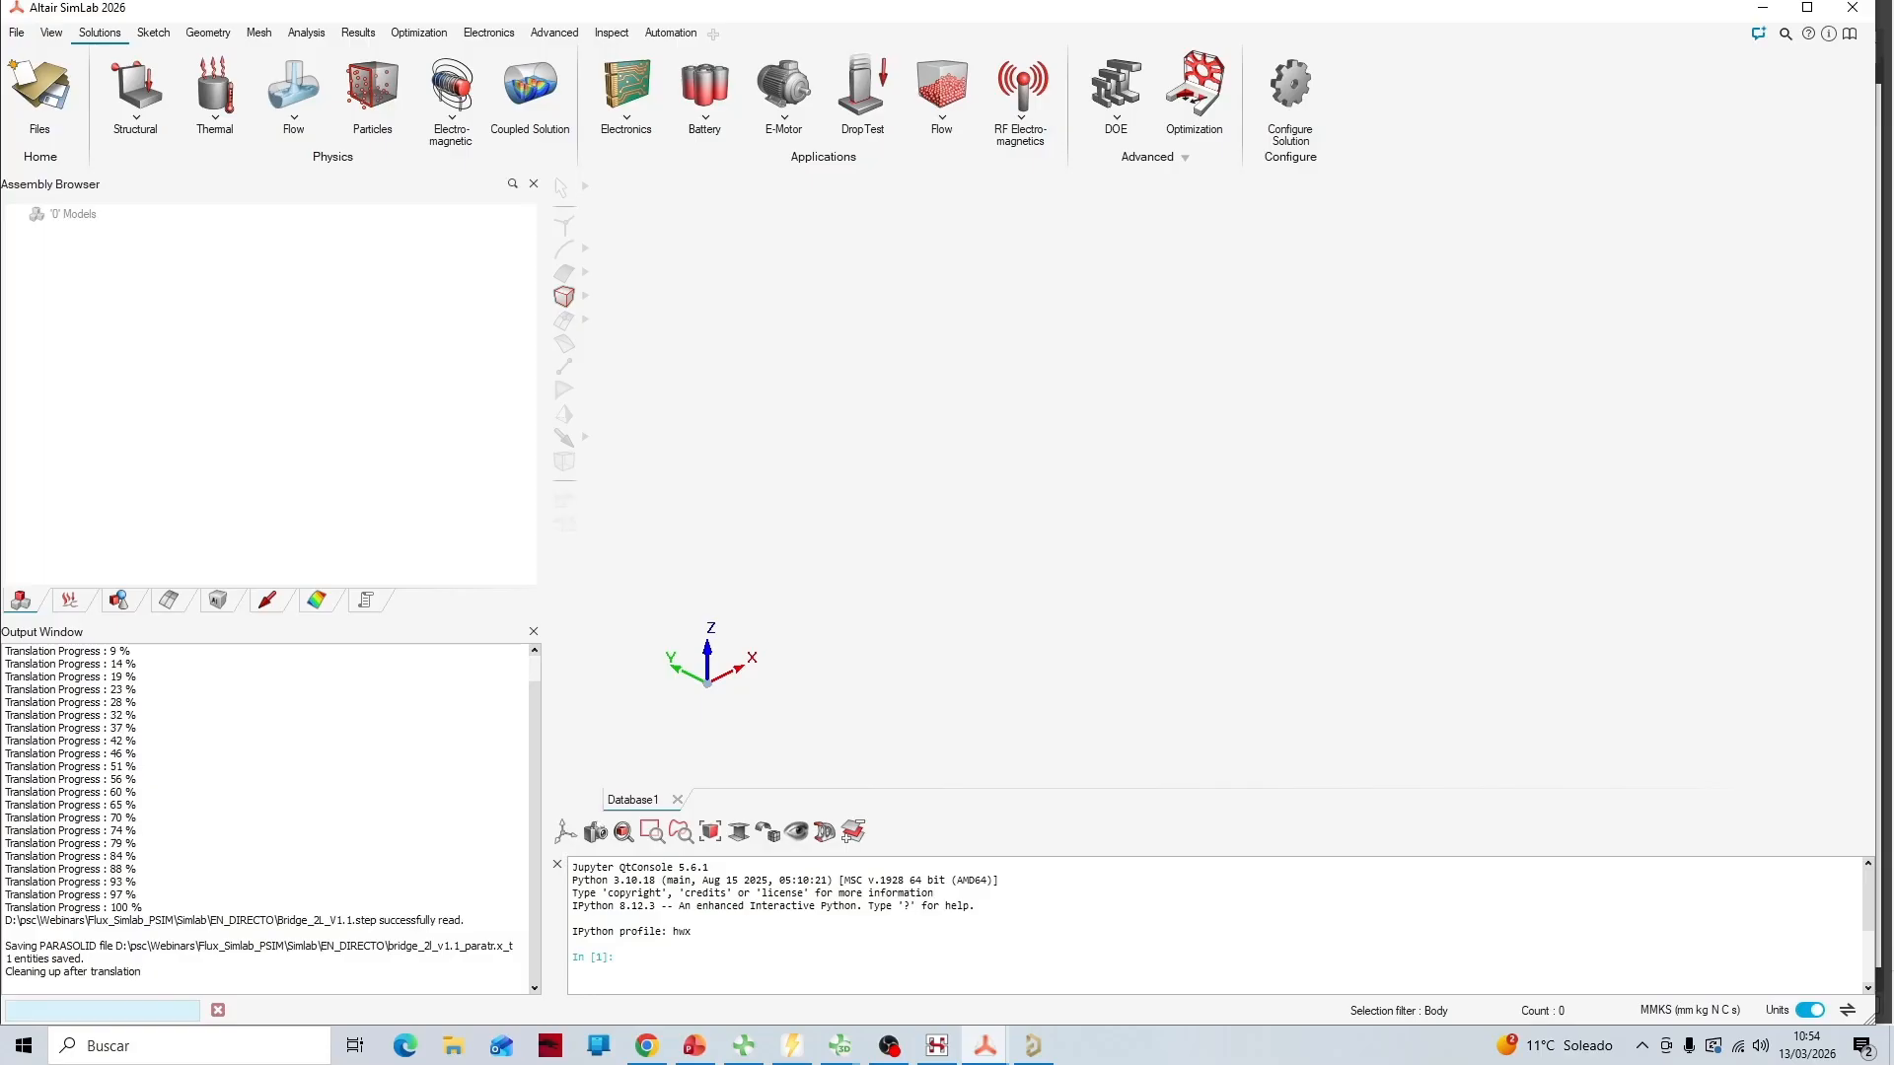
# Import the Bridge_2L board's ECAD data into the model alongside the STEP geometry
pyautogui.moveTo(1331, 466); pyautogui.dragTo(1257, 424, button='middle')
pyautogui.scroll(2, 1272, 395)
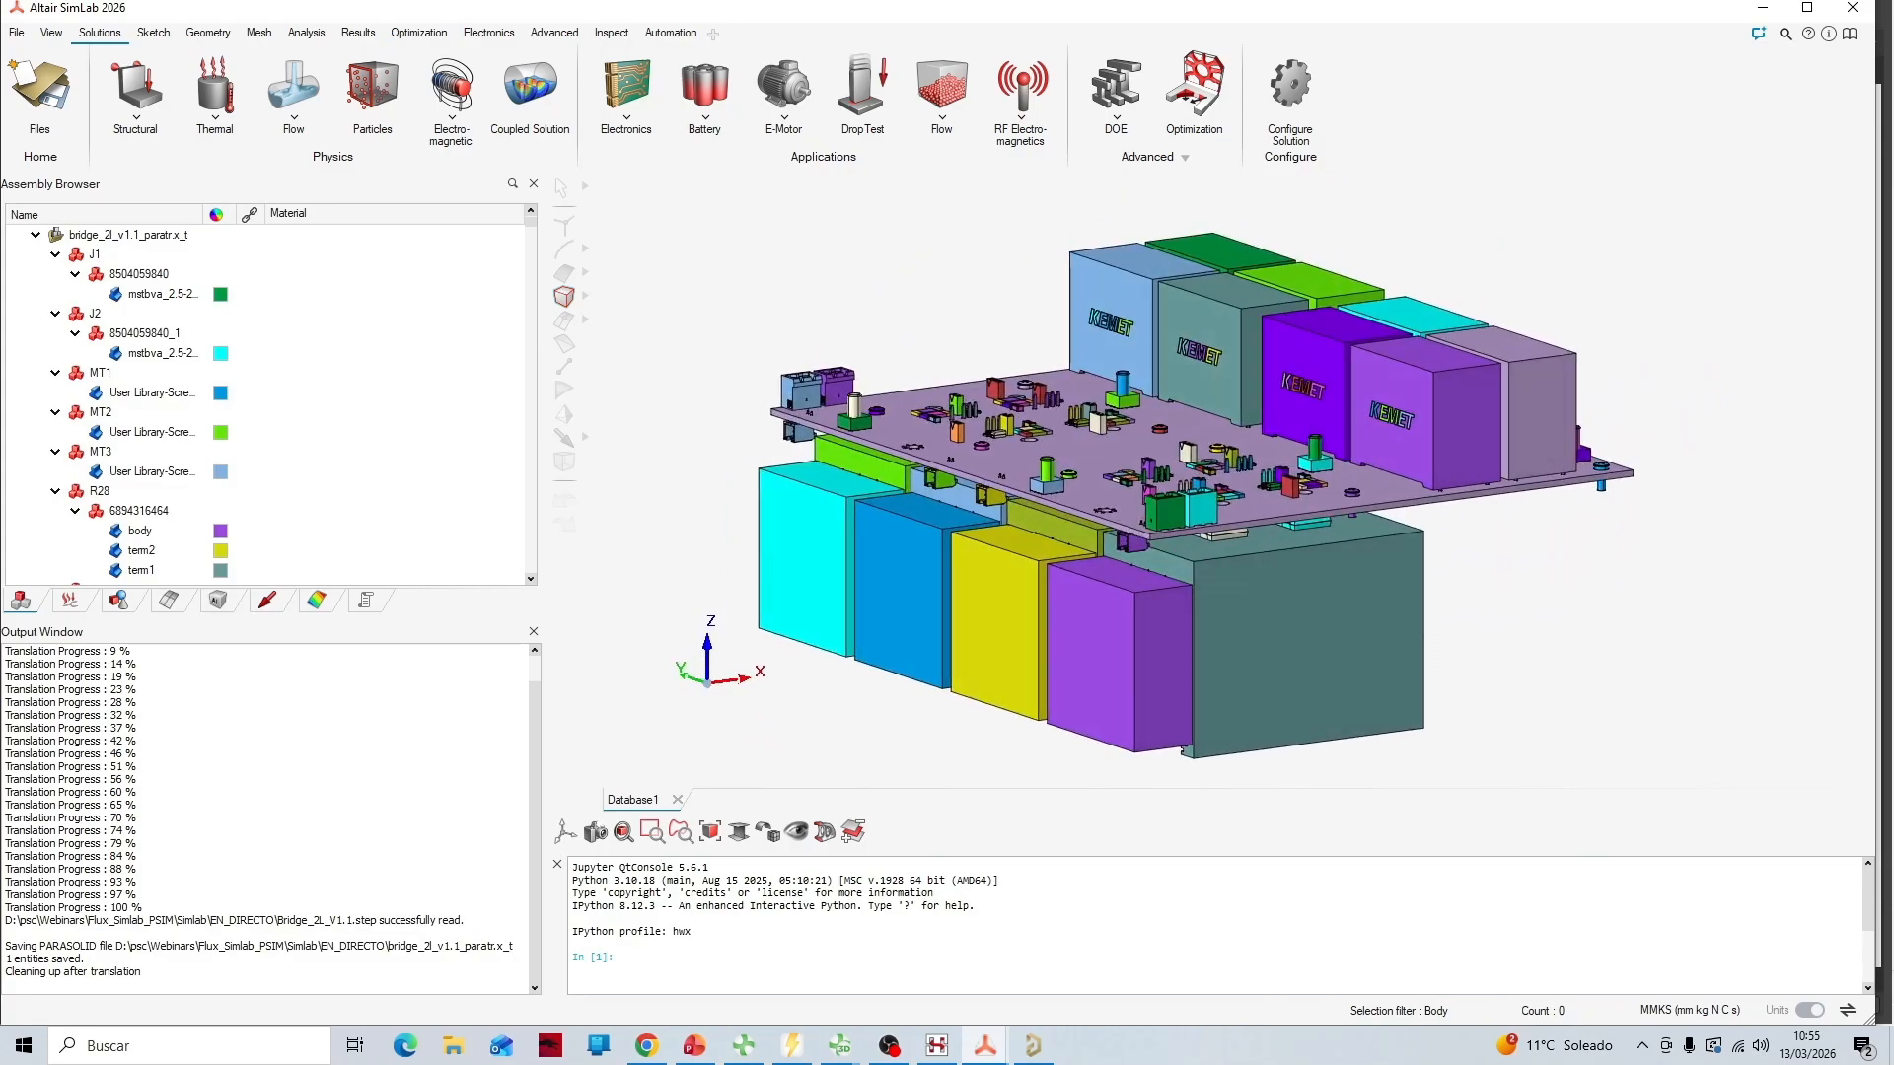
pyautogui.click(17, 33)
pyautogui.moveTo(59, 148)
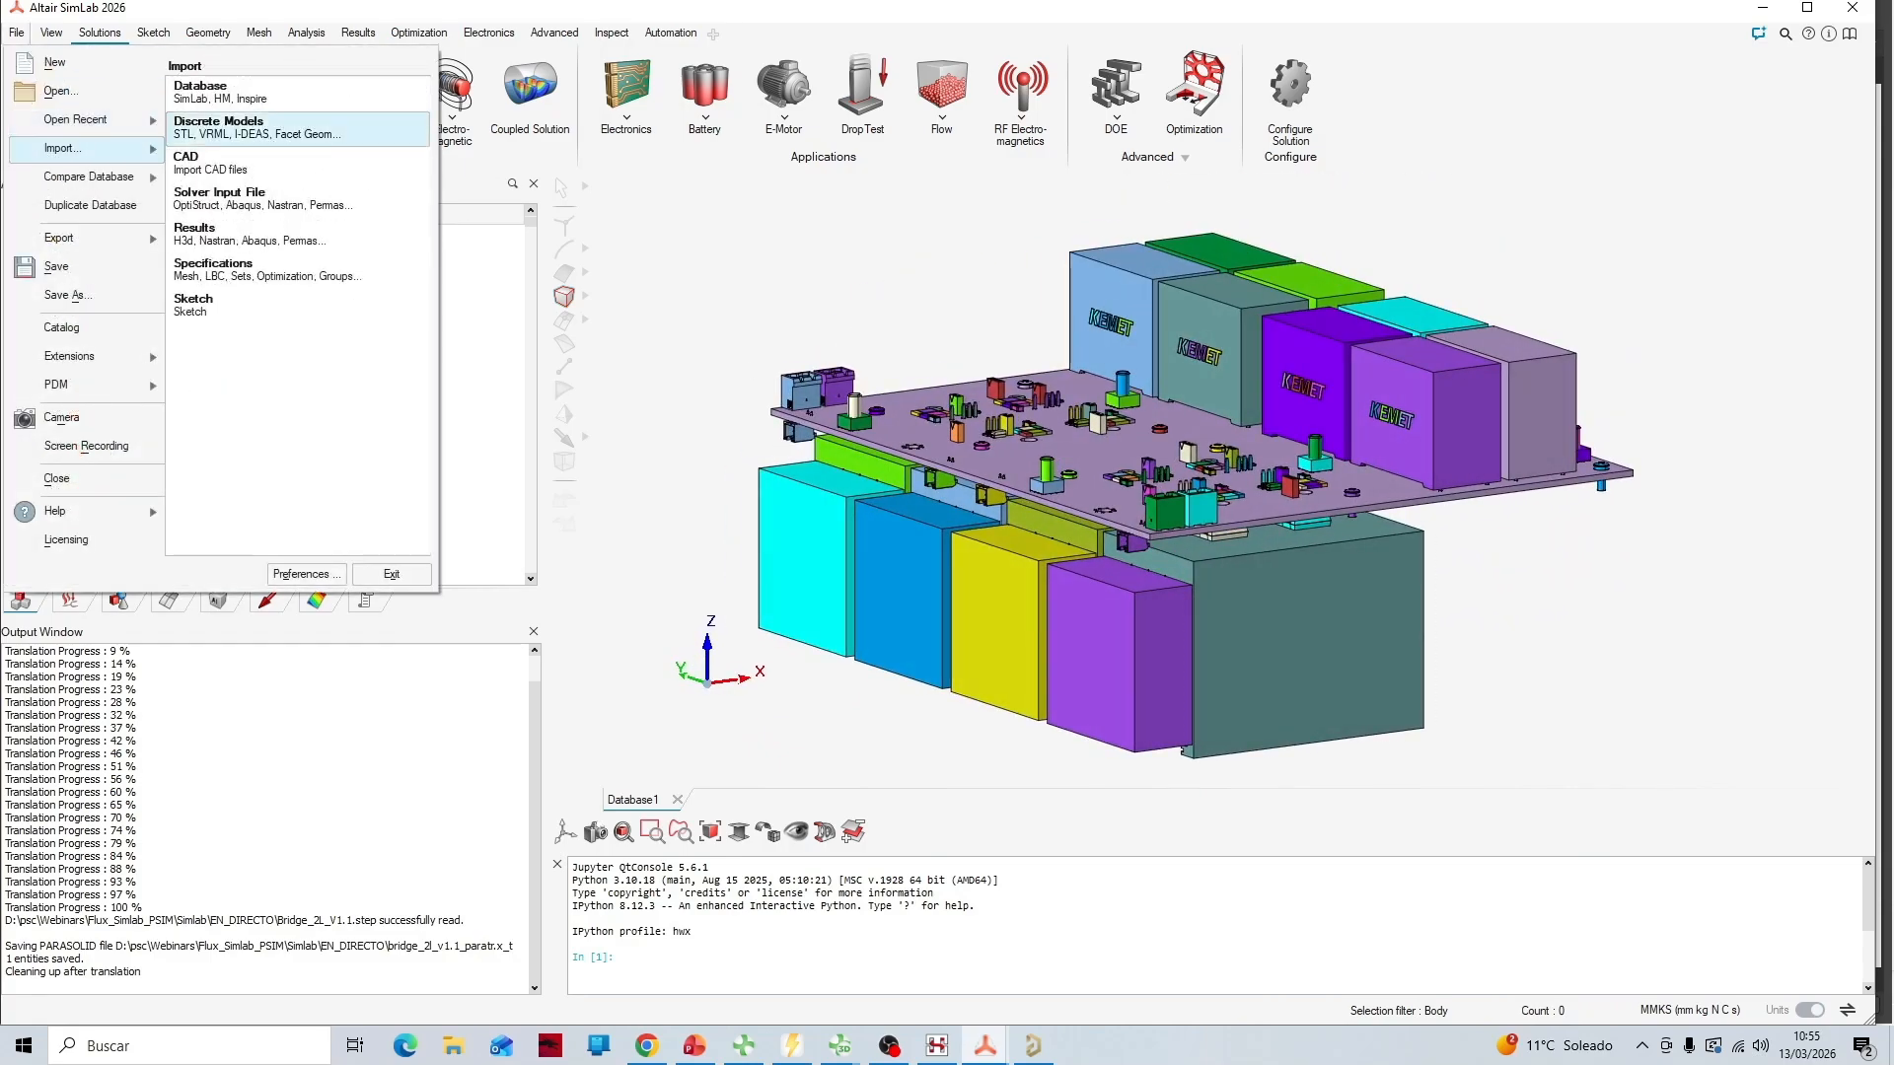
pyautogui.click(227, 126)
pyautogui.doubleClick(291, 200)
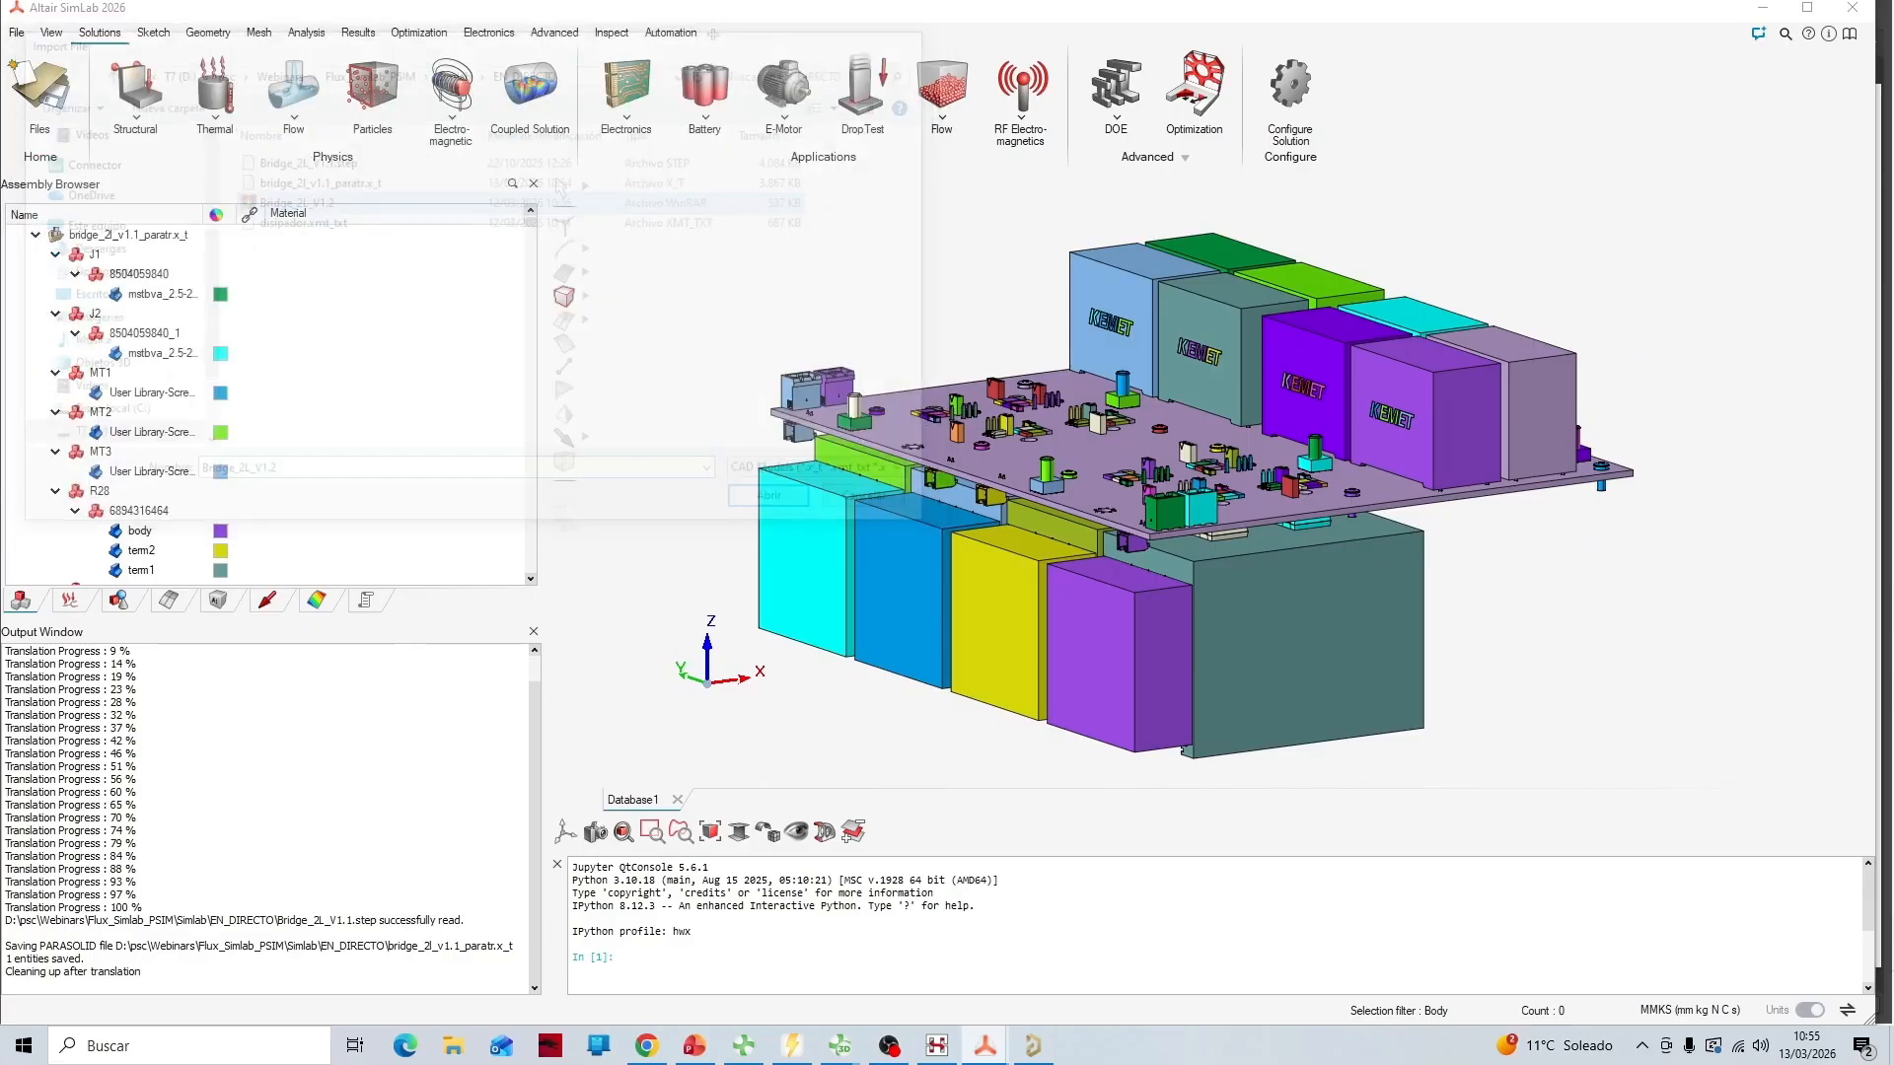
pyautogui.press('Return')
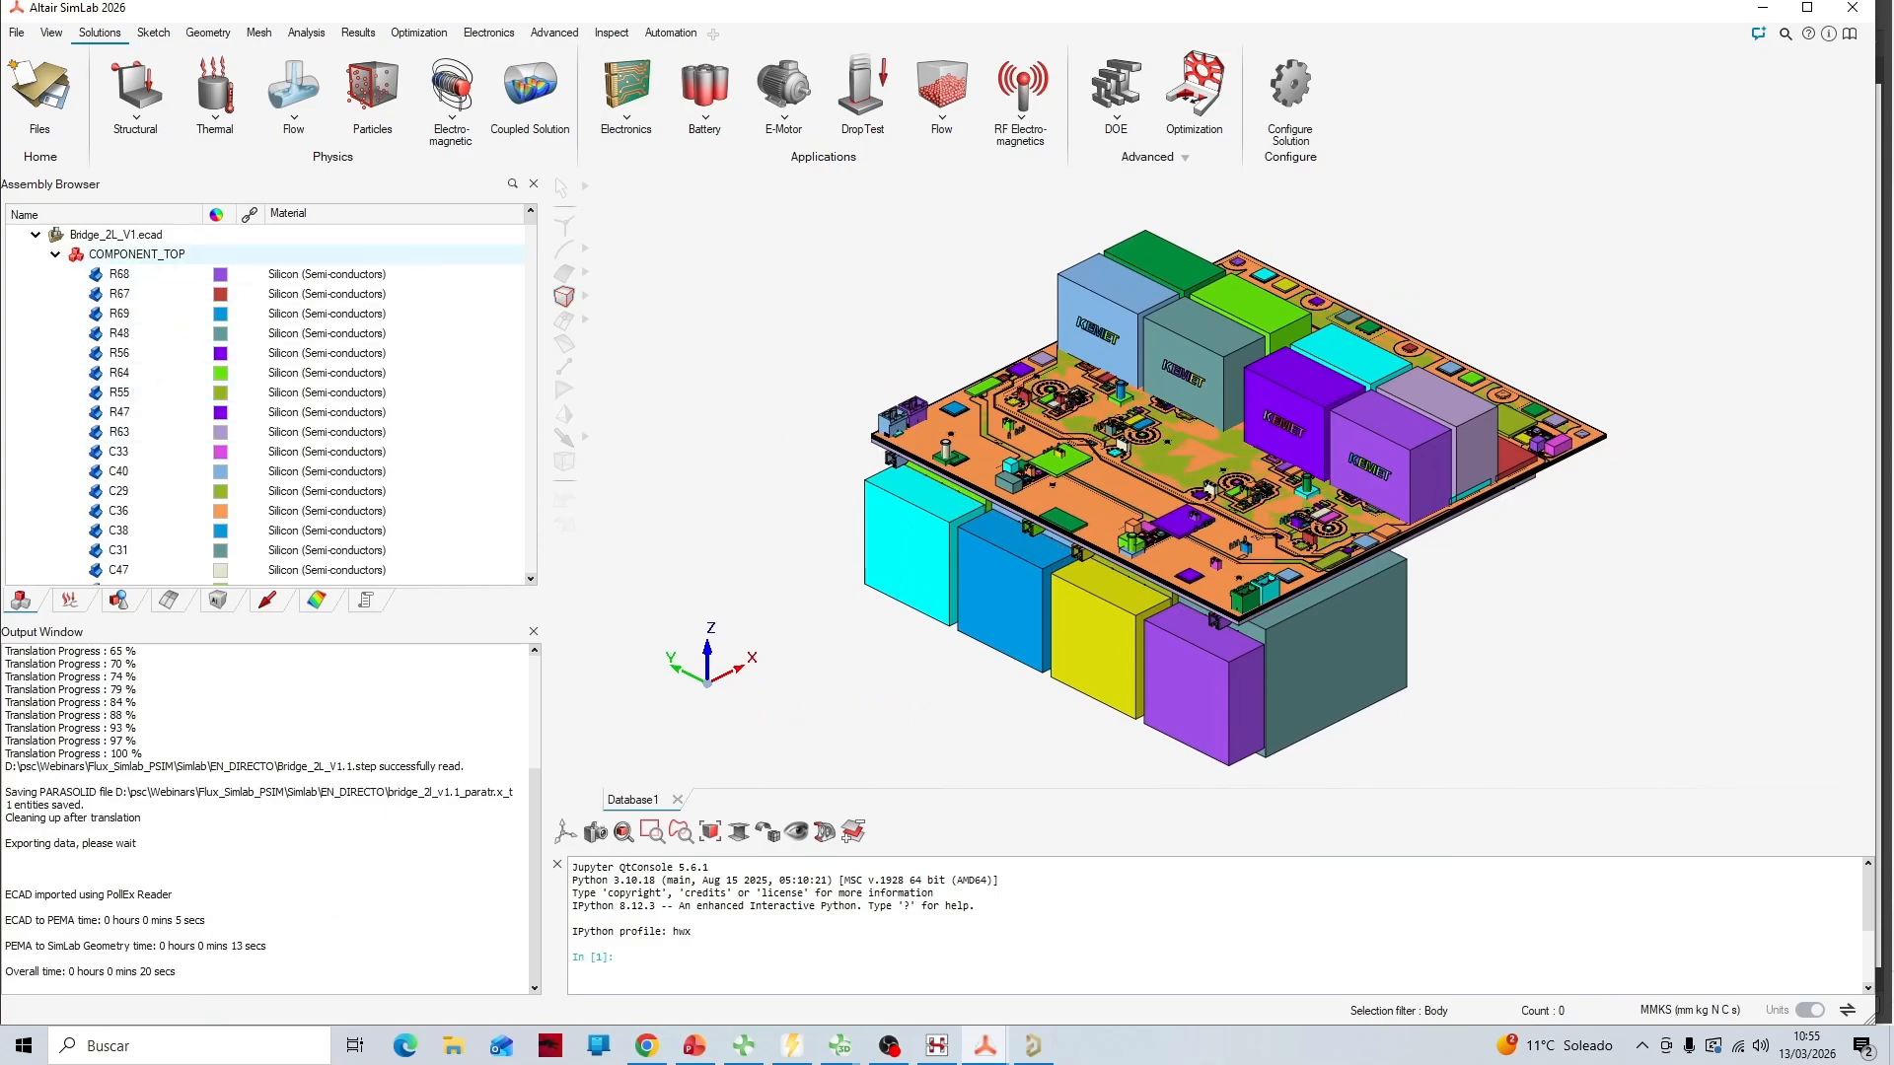
# Hide the COMPONENT_TOP, COMPONENT_BTM and bridge_2l_v1.1_paratr.x_t bodies, leaving only the PCB displayed
pyautogui.click(55, 255)
pyautogui.click(55, 274)
pyautogui.click(56, 294)
pyautogui.click(76, 294)
pyautogui.click(76, 255)
pyautogui.click(56, 313)
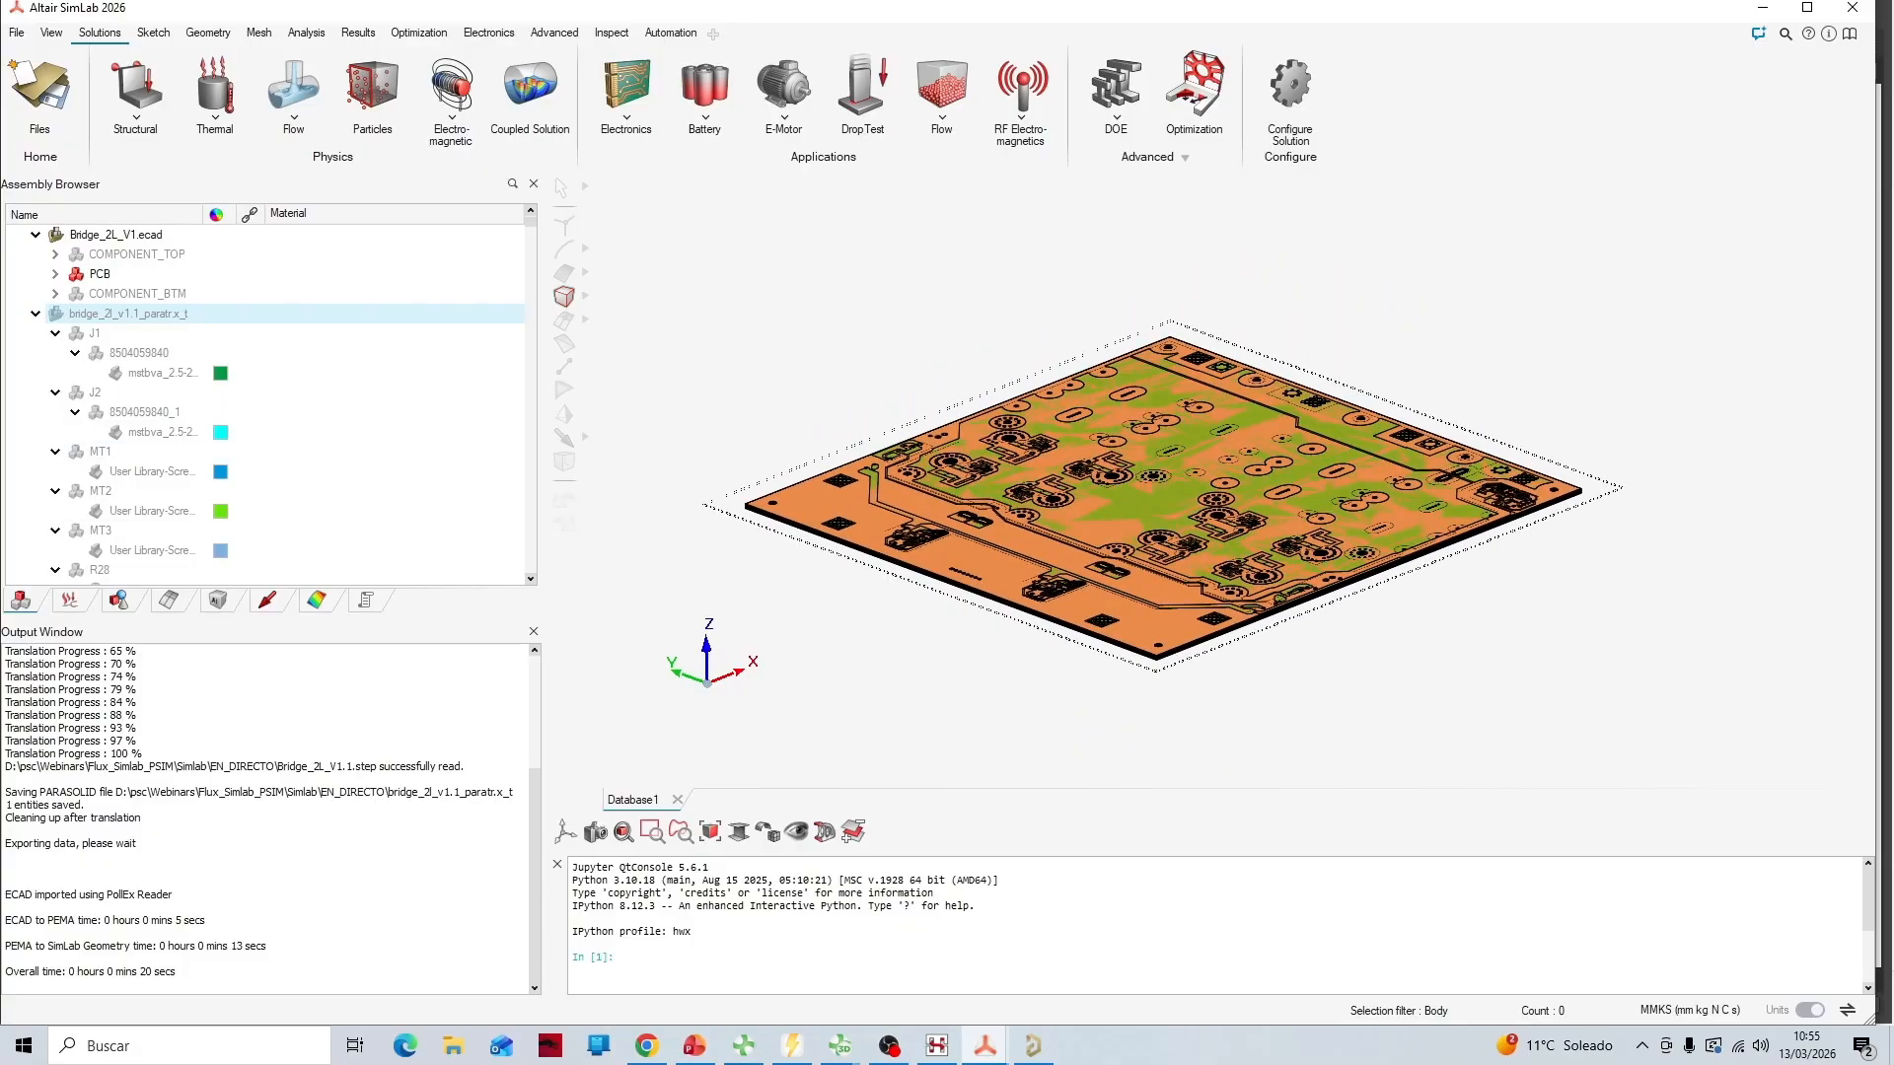
# Switch to PowerPoint and show slide 27, which compares the design before and after simplification
pyautogui.click(694, 1045)
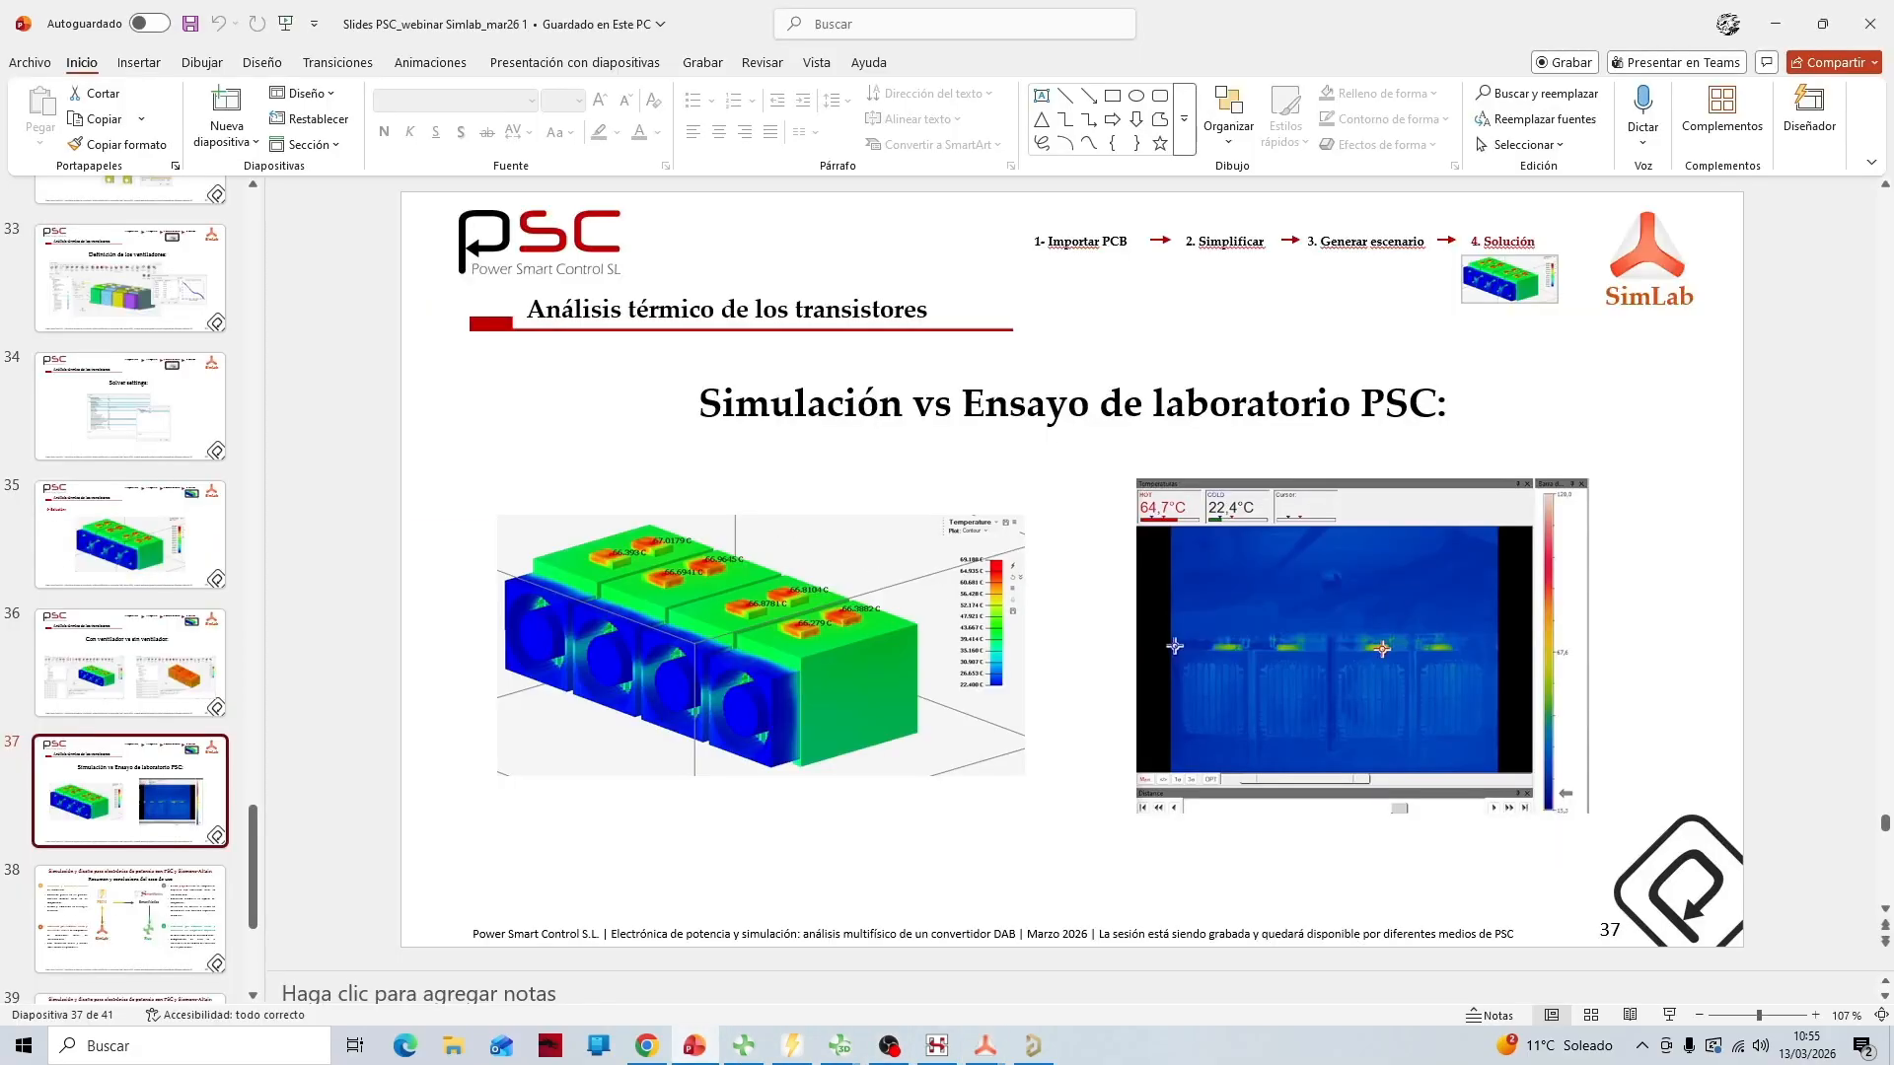
pyautogui.scroll(7, 129, 622)
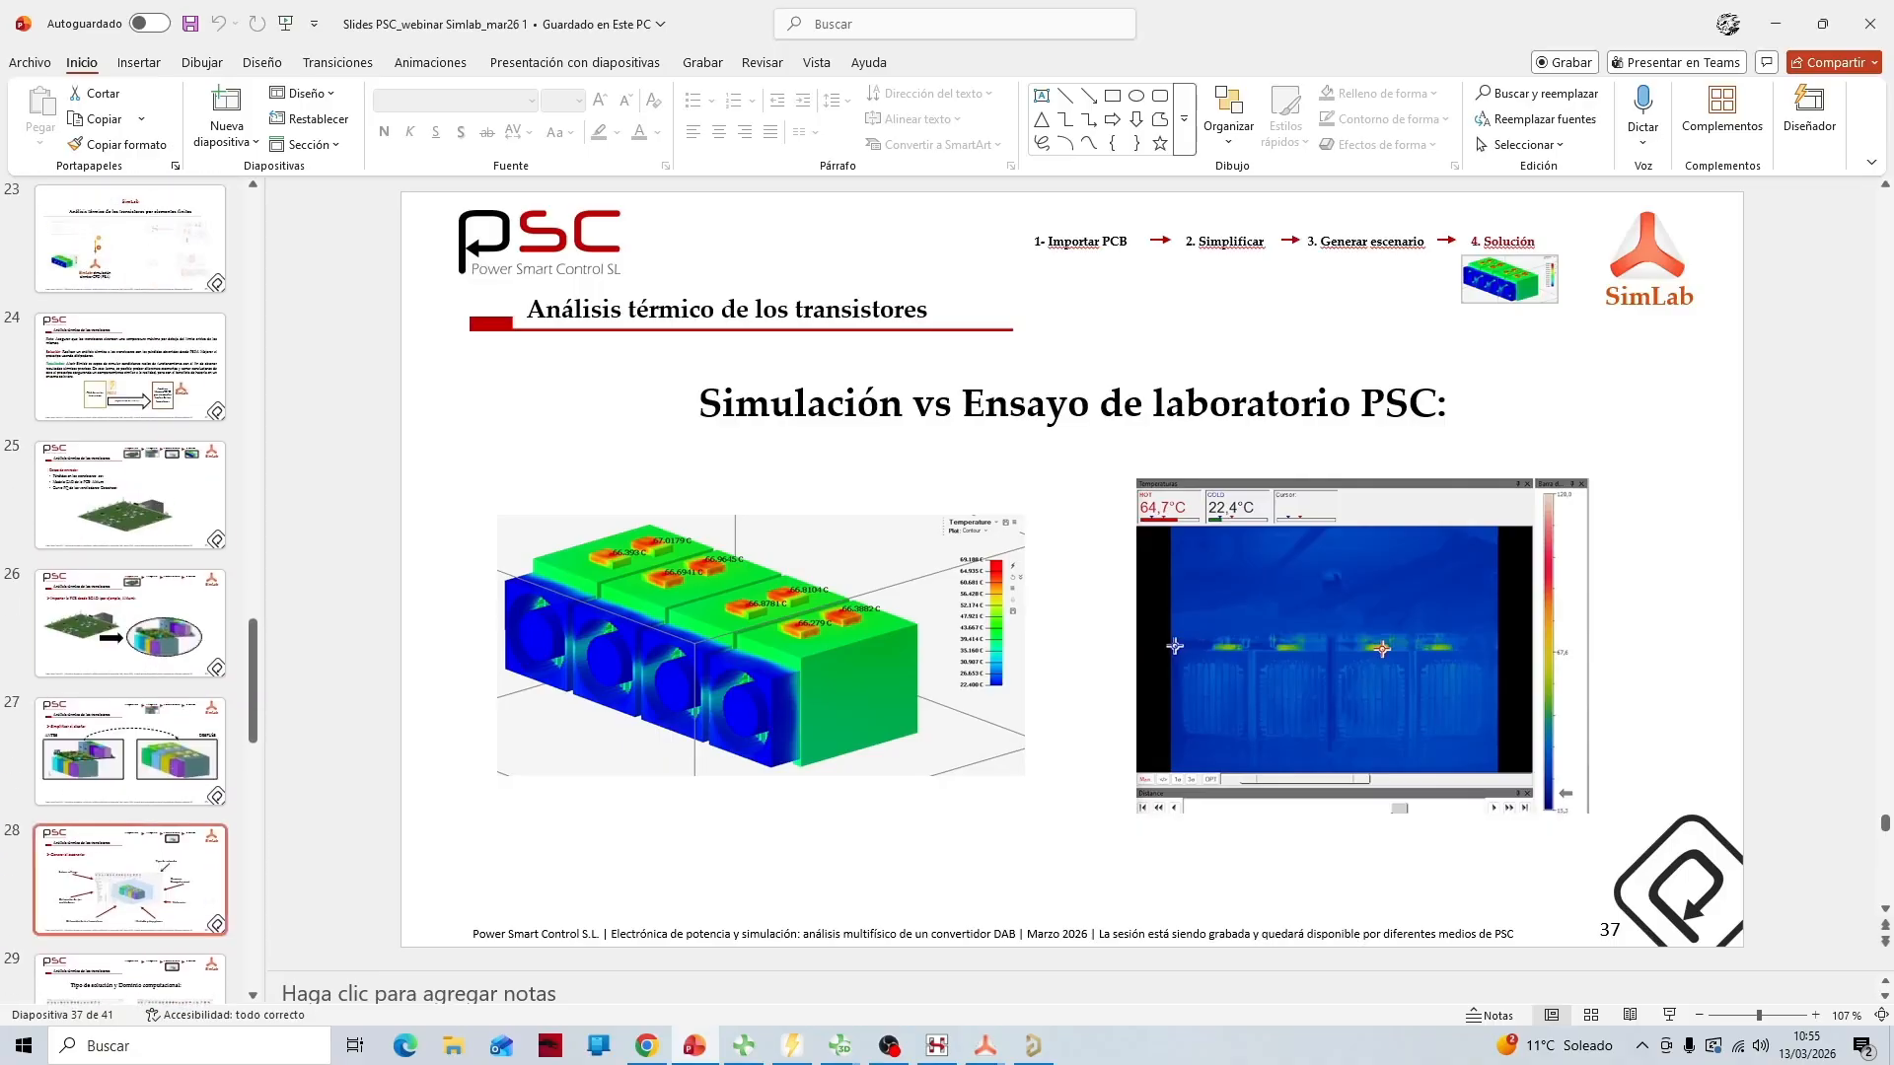
pyautogui.click(130, 749)
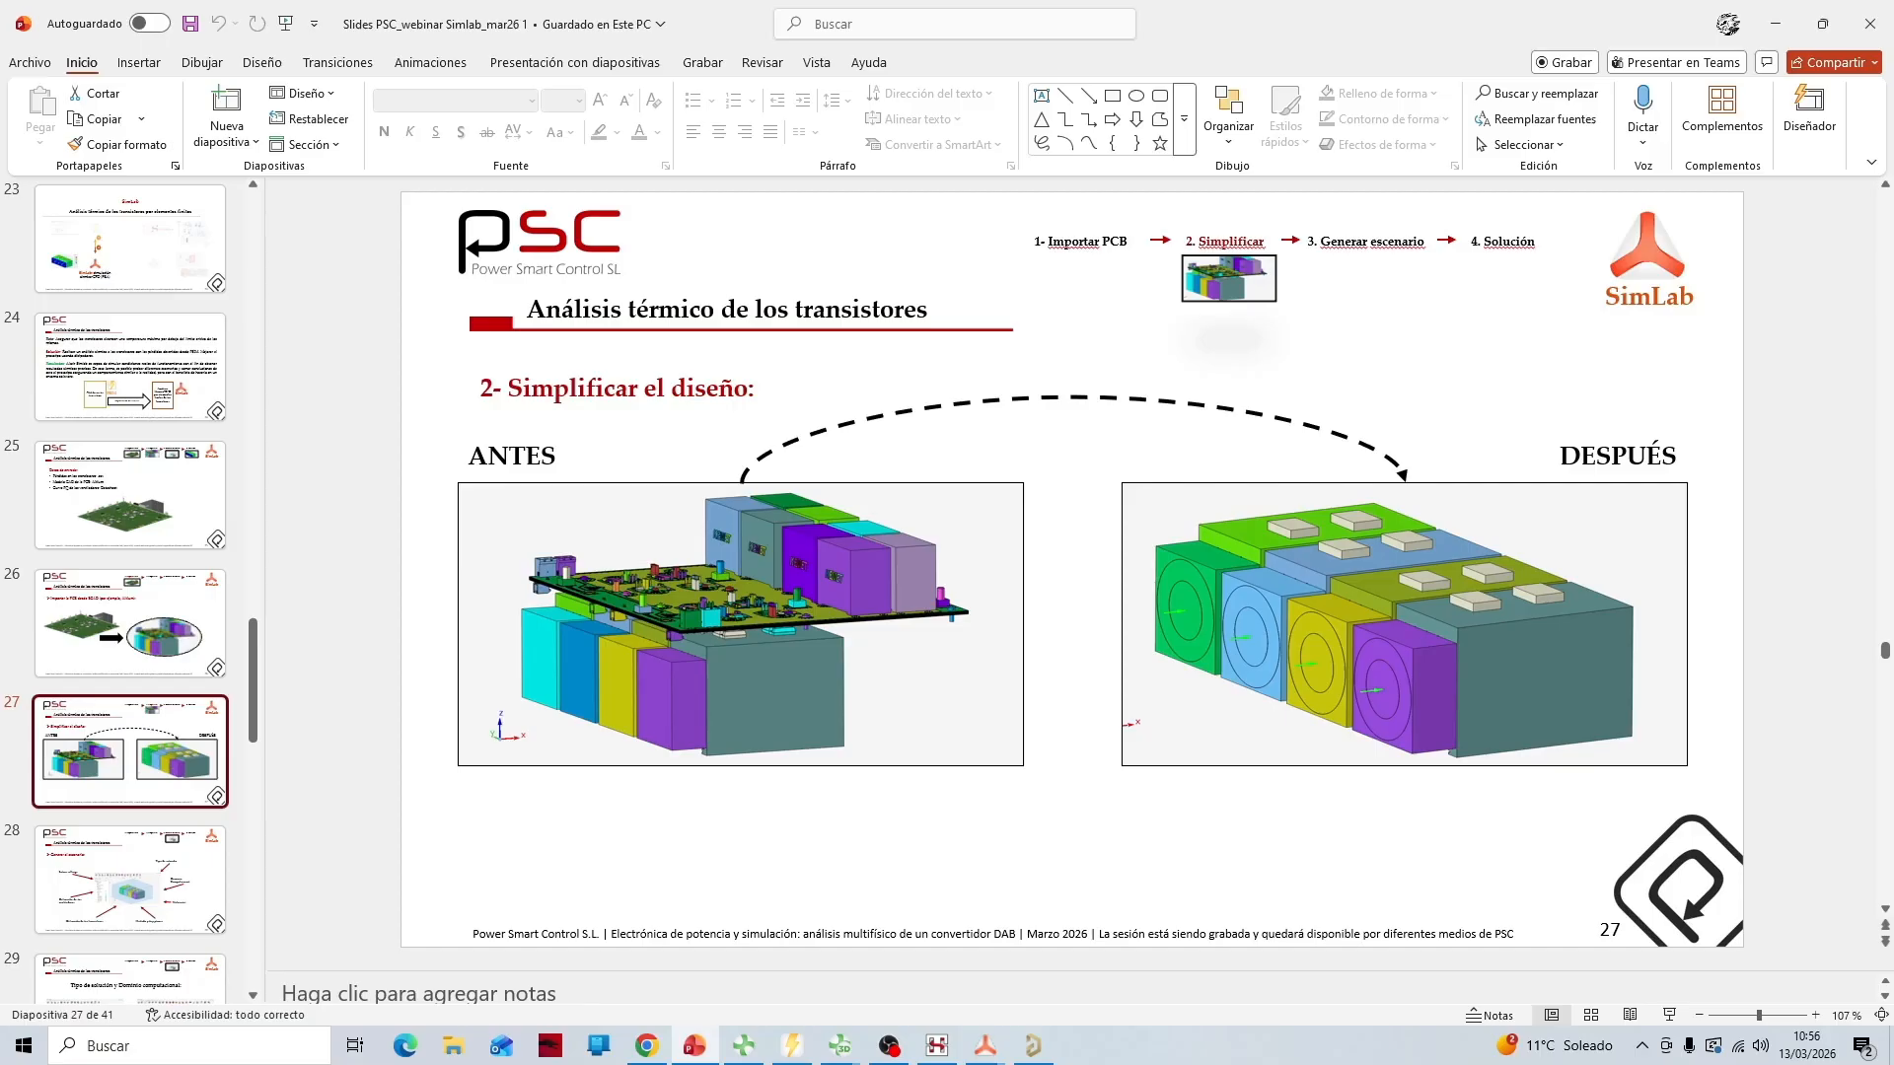
# Switch to the SimLab window holding Modelo_simplificado.slb and inspect the simplified heatsinks, fans and transistors
pyautogui.click(985, 1045)
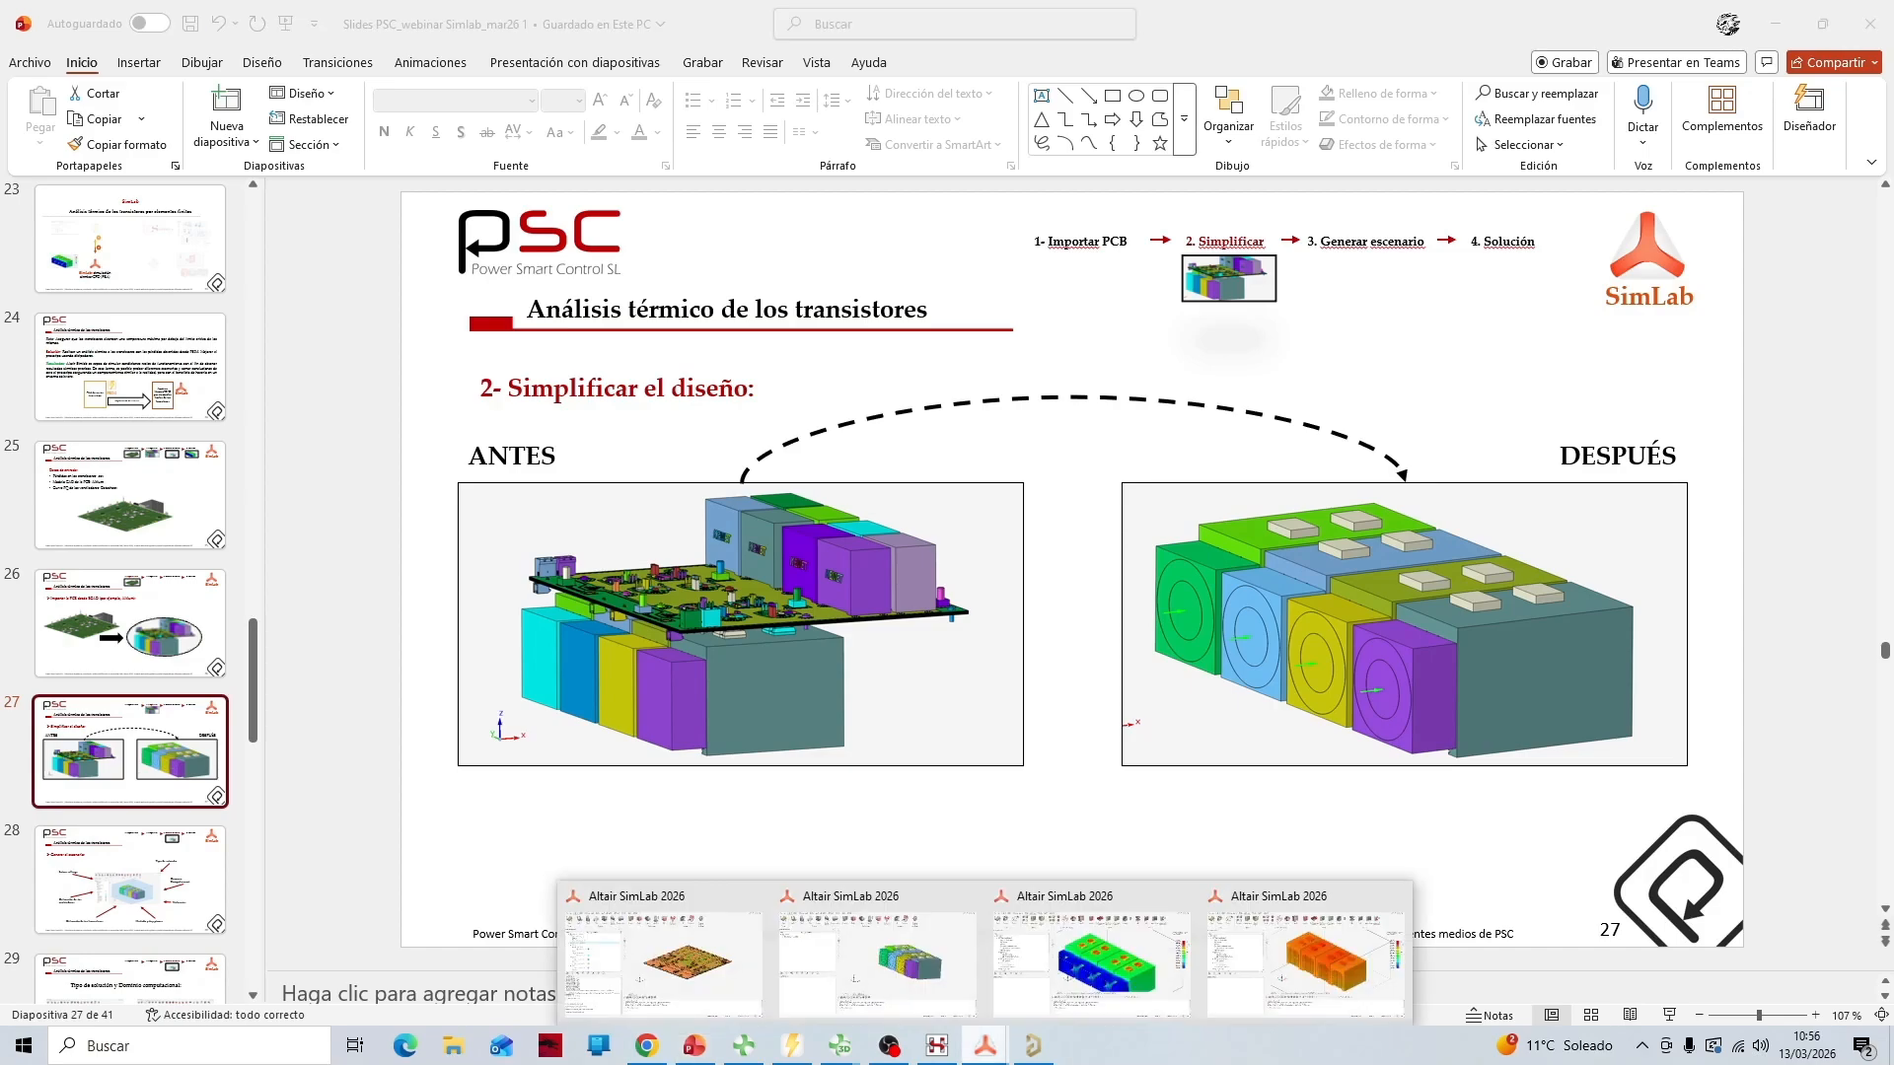
pyautogui.click(876, 952)
pyautogui.scroll(-1, 1132, 525)
pyautogui.moveTo(1145, 522)
pyautogui.mouseDown(button='middle')
pyautogui.moveTo(1085, 518)
pyautogui.moveTo(1129, 523)
pyautogui.mouseUp(button='middle')
pyautogui.scroll(-1, 987, 553)
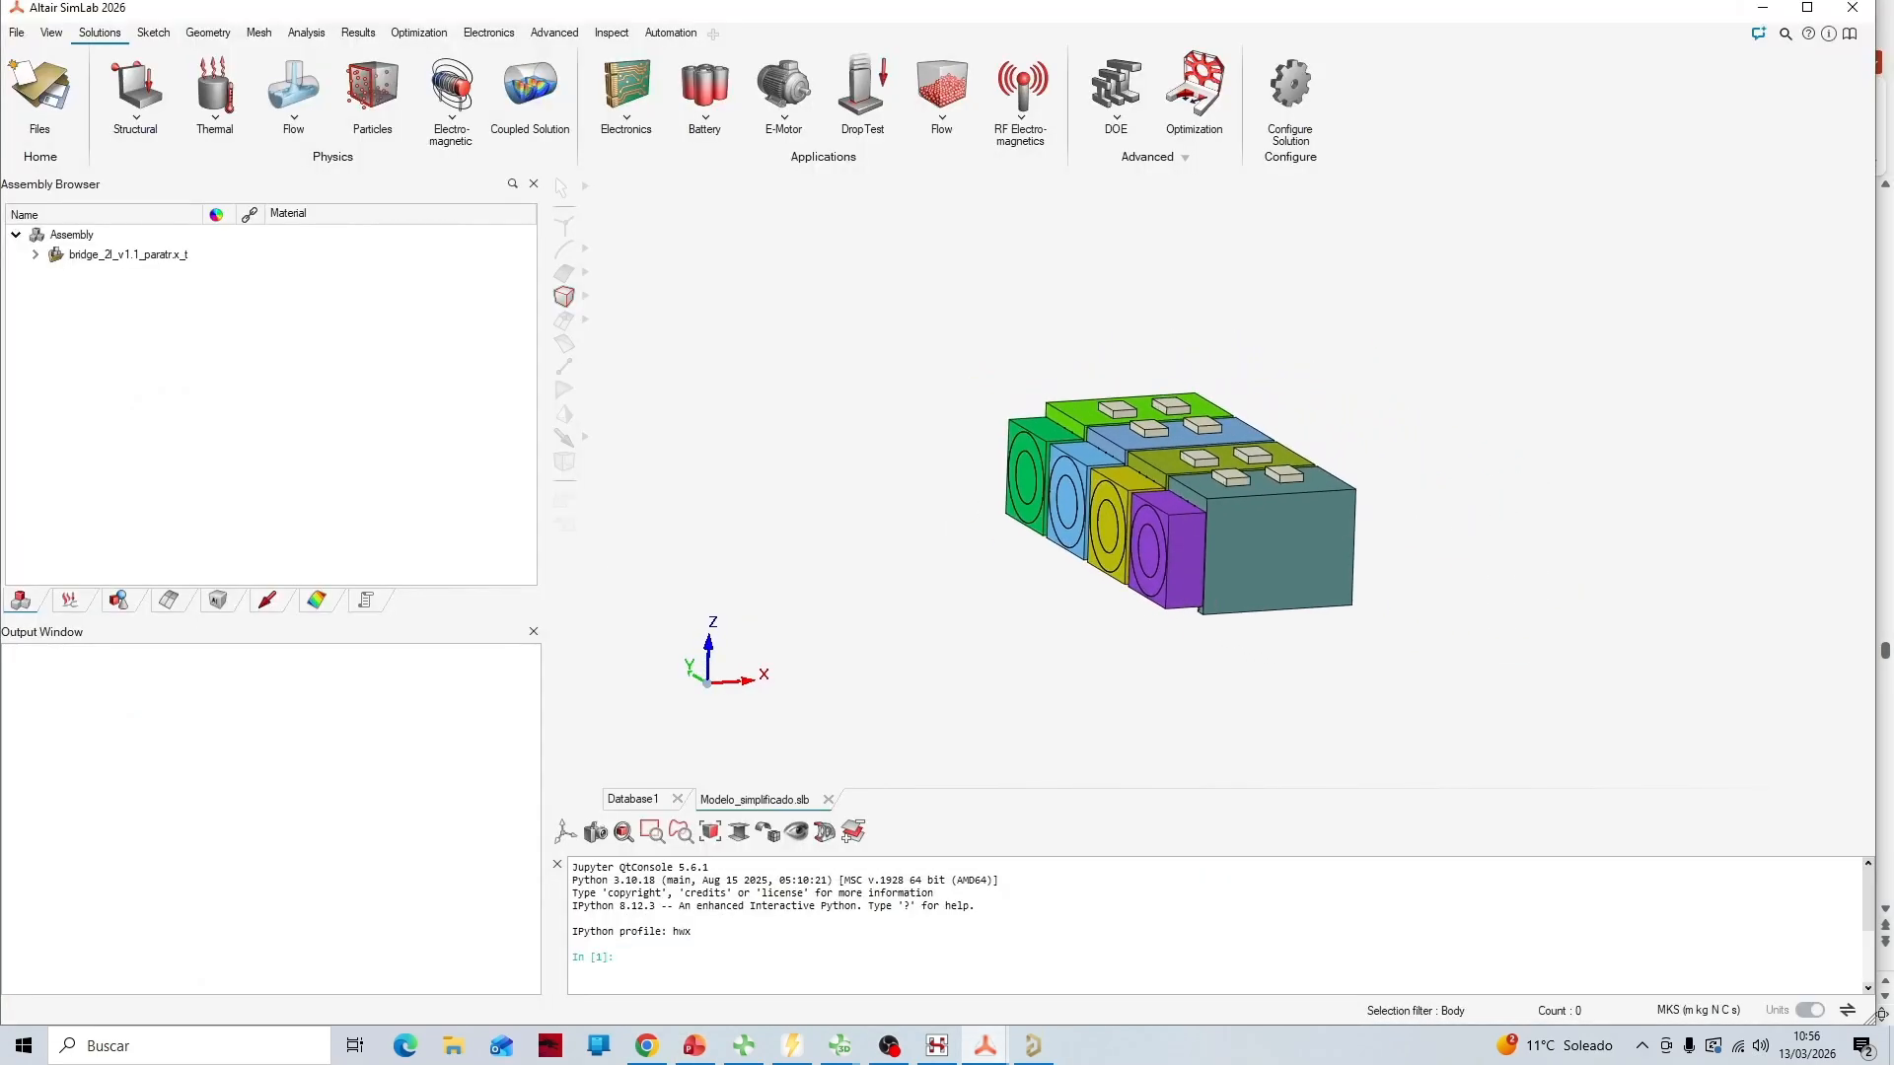
pyautogui.scroll(1, 1251, 420)
pyautogui.scroll(-2, 1187, 280)
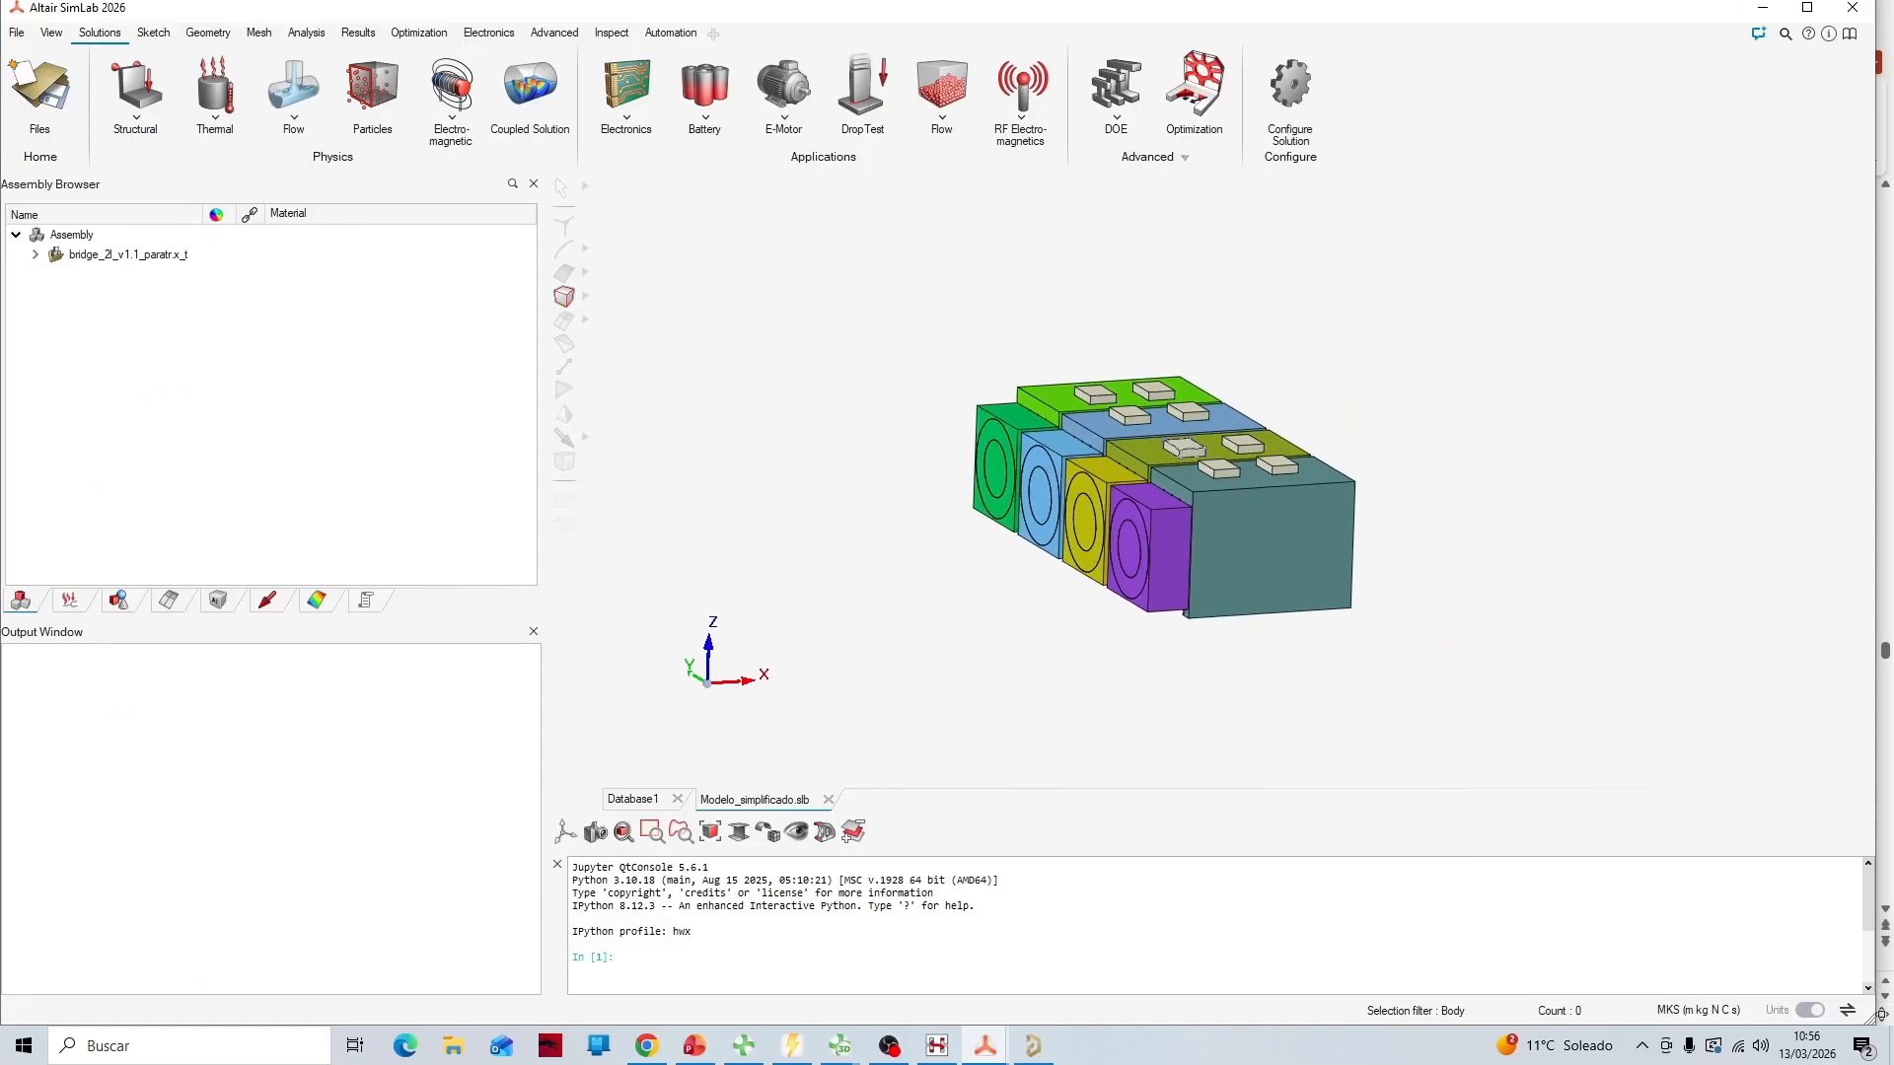
pyautogui.scroll(3, 1192, 473)
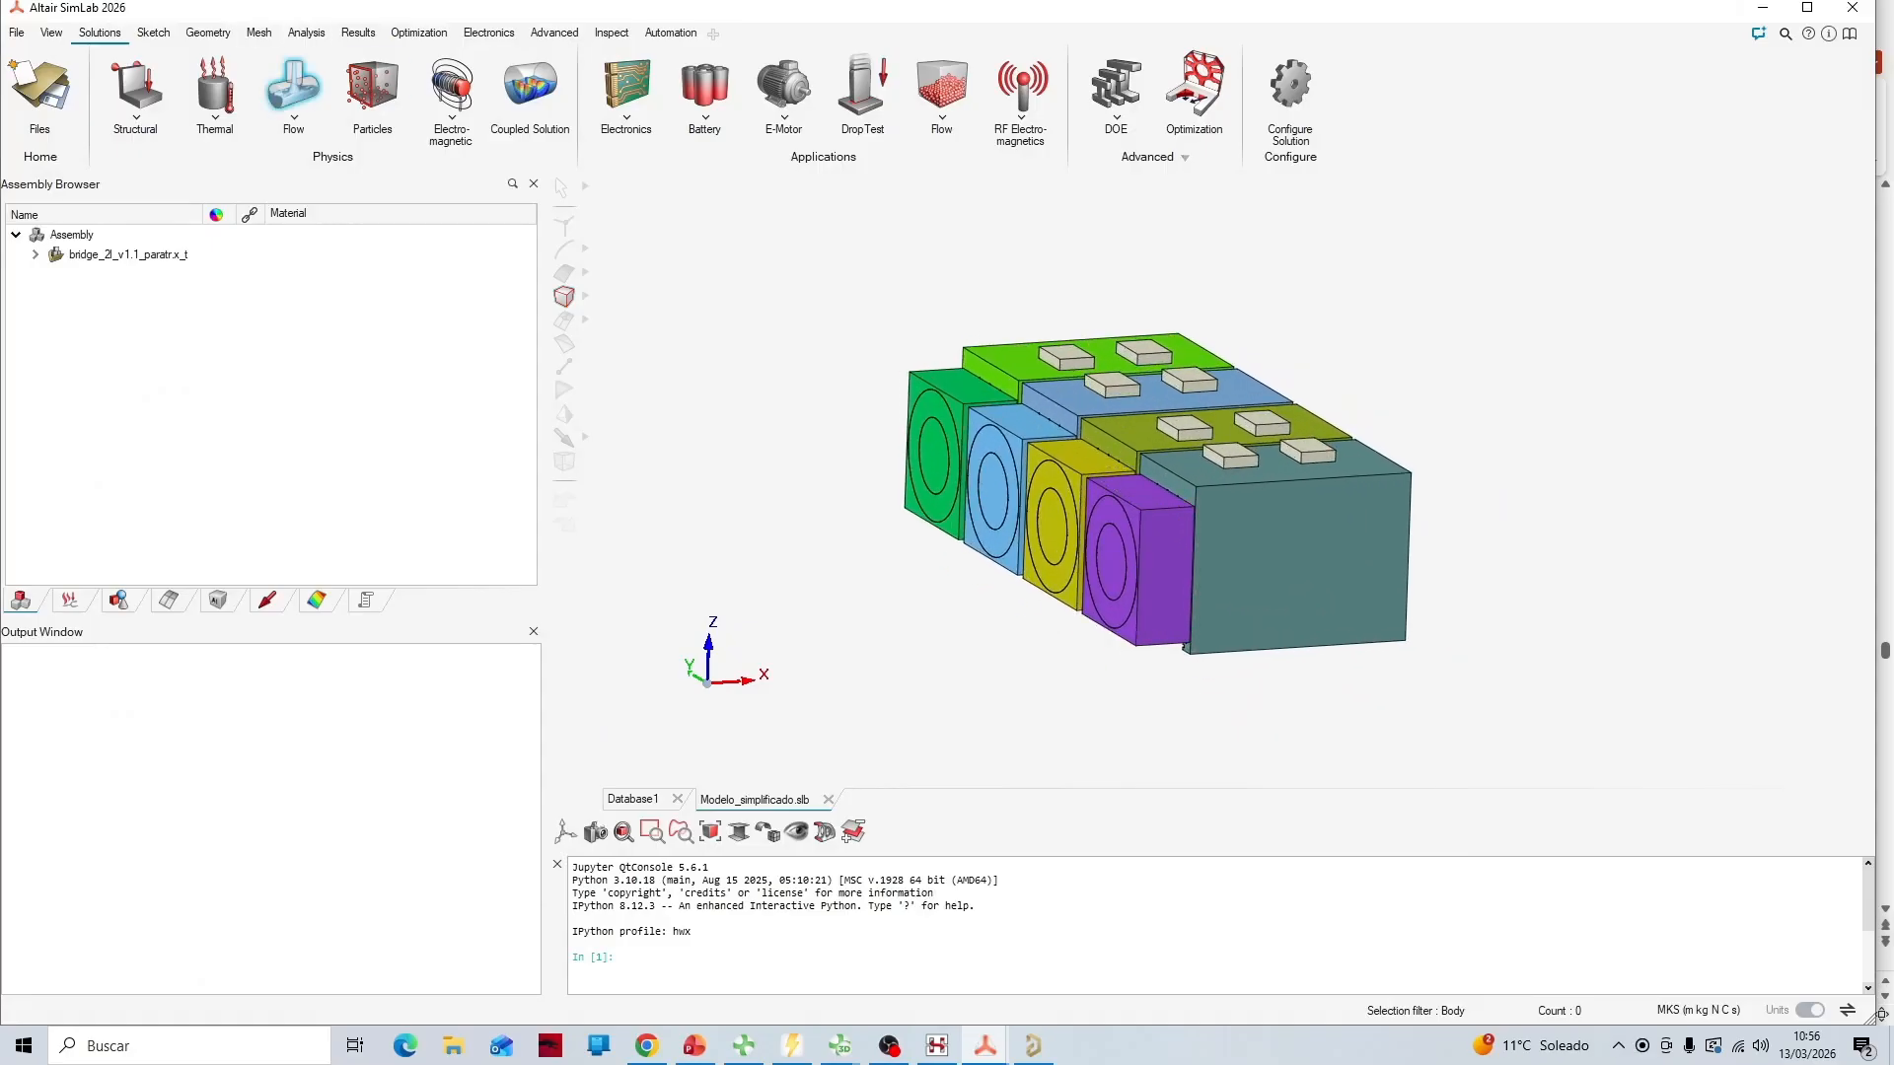
# Create the ElectronicsThermal solution for all bodies with the ElectroFlo solver, Steady State, Thermal & Flow and a Turbulent flow regime
pyautogui.click(626, 87)
pyautogui.click(627, 215)
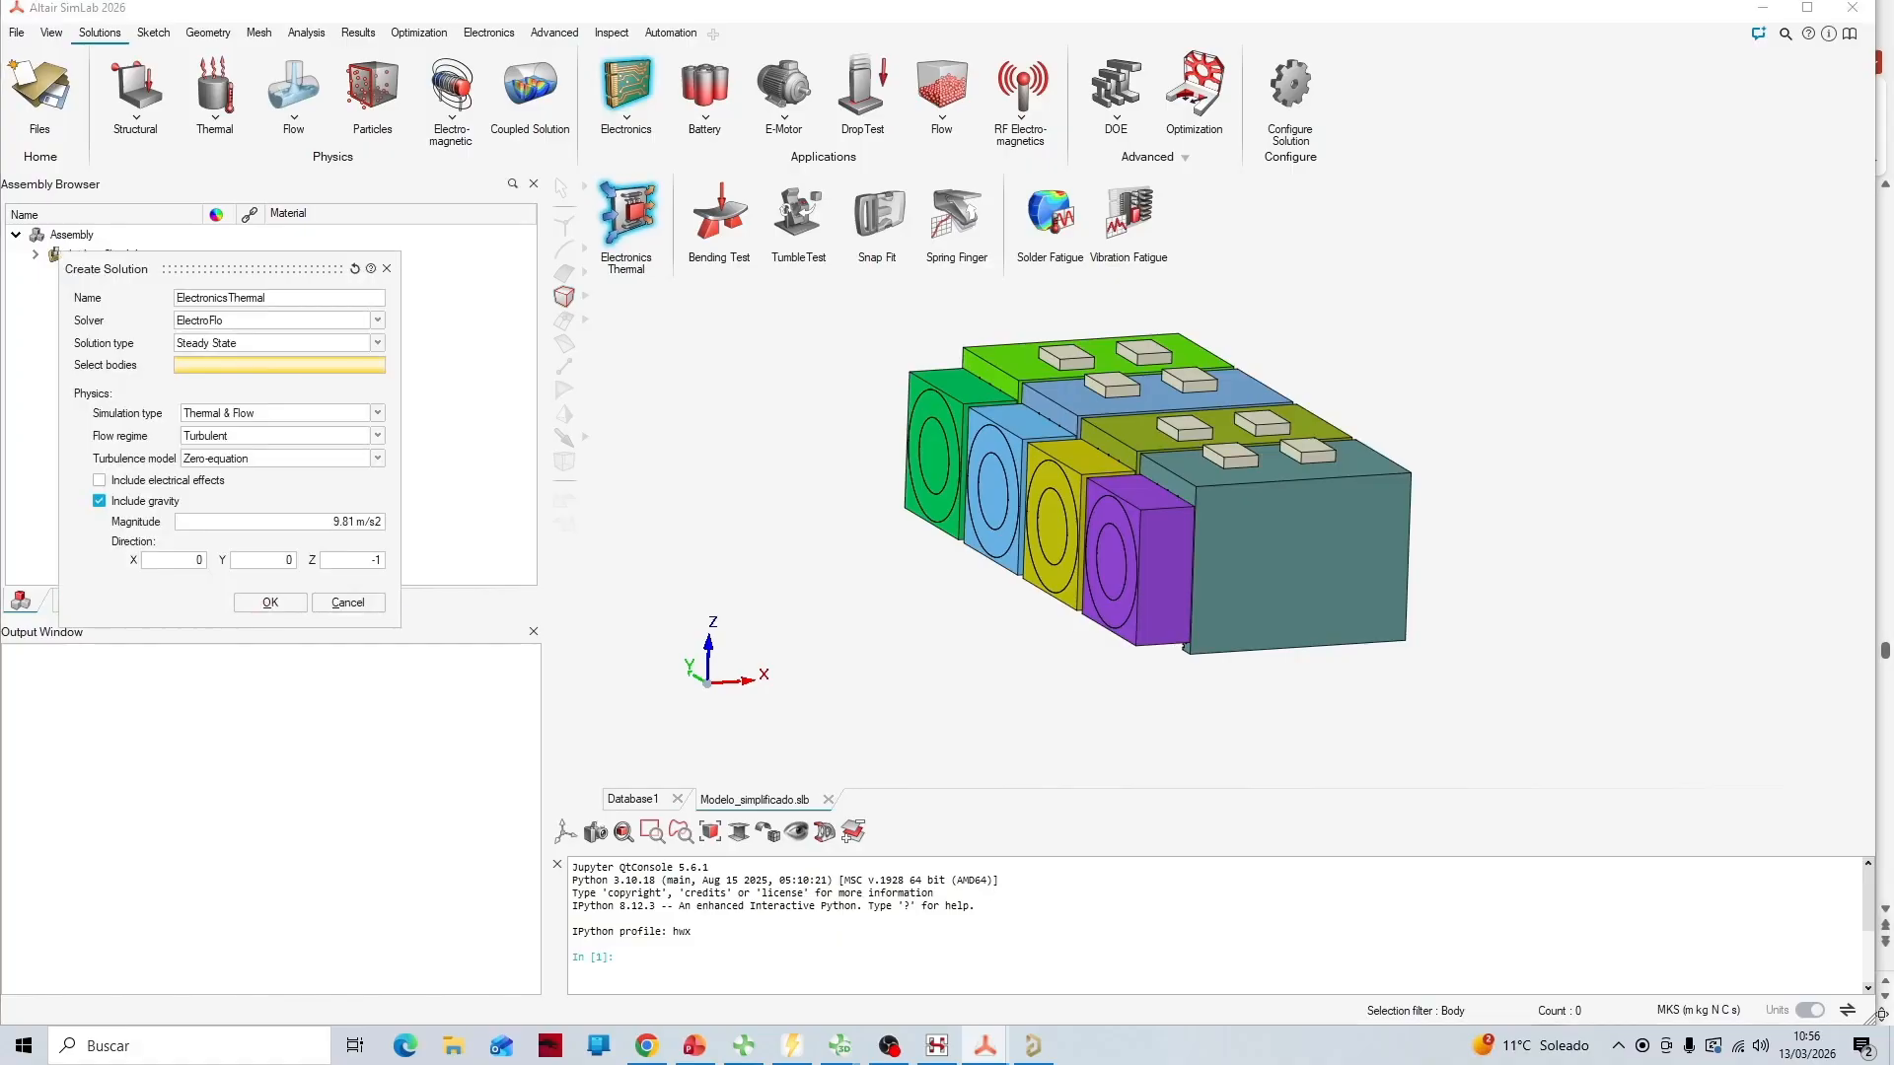
pyautogui.click(276, 342)
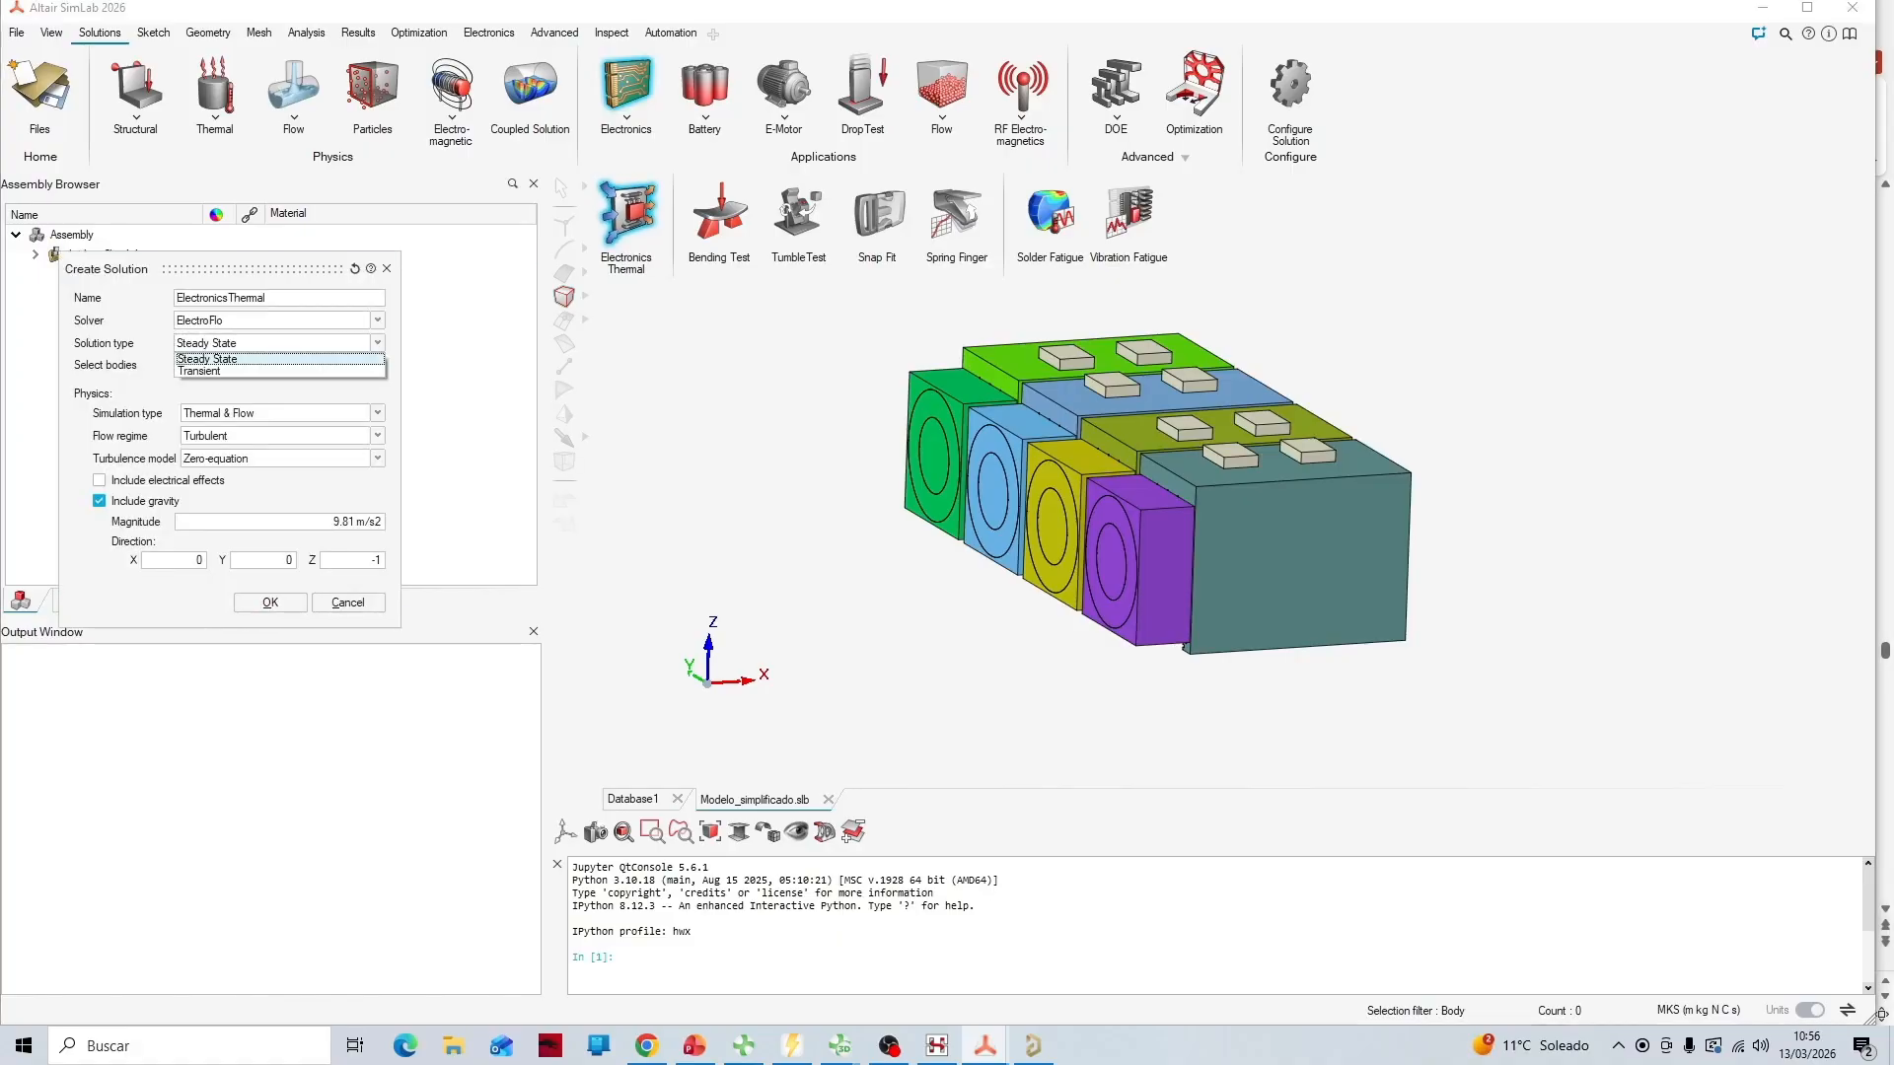
pyautogui.press('Return')
pyautogui.click(279, 364)
pyautogui.moveTo(825, 290); pyautogui.dragTo(1604, 766)
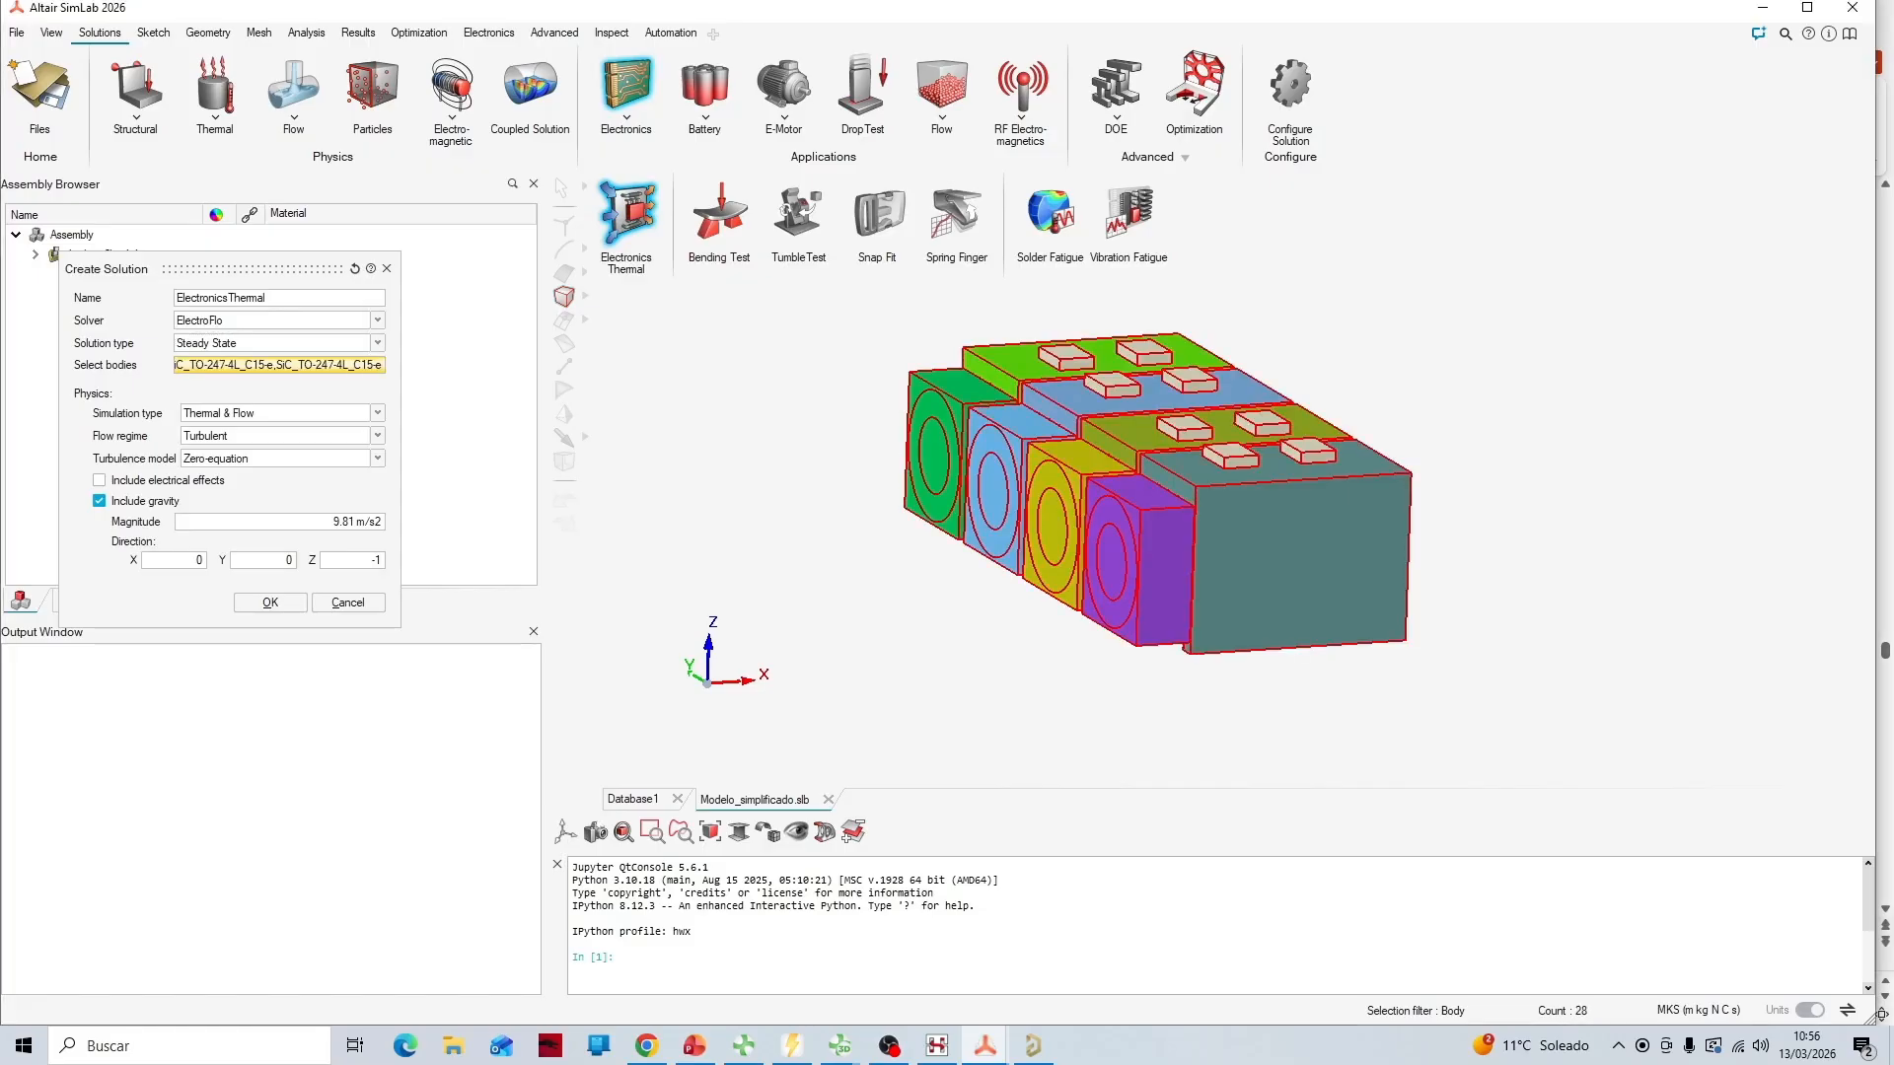
pyautogui.click(227, 413)
pyautogui.click(217, 441)
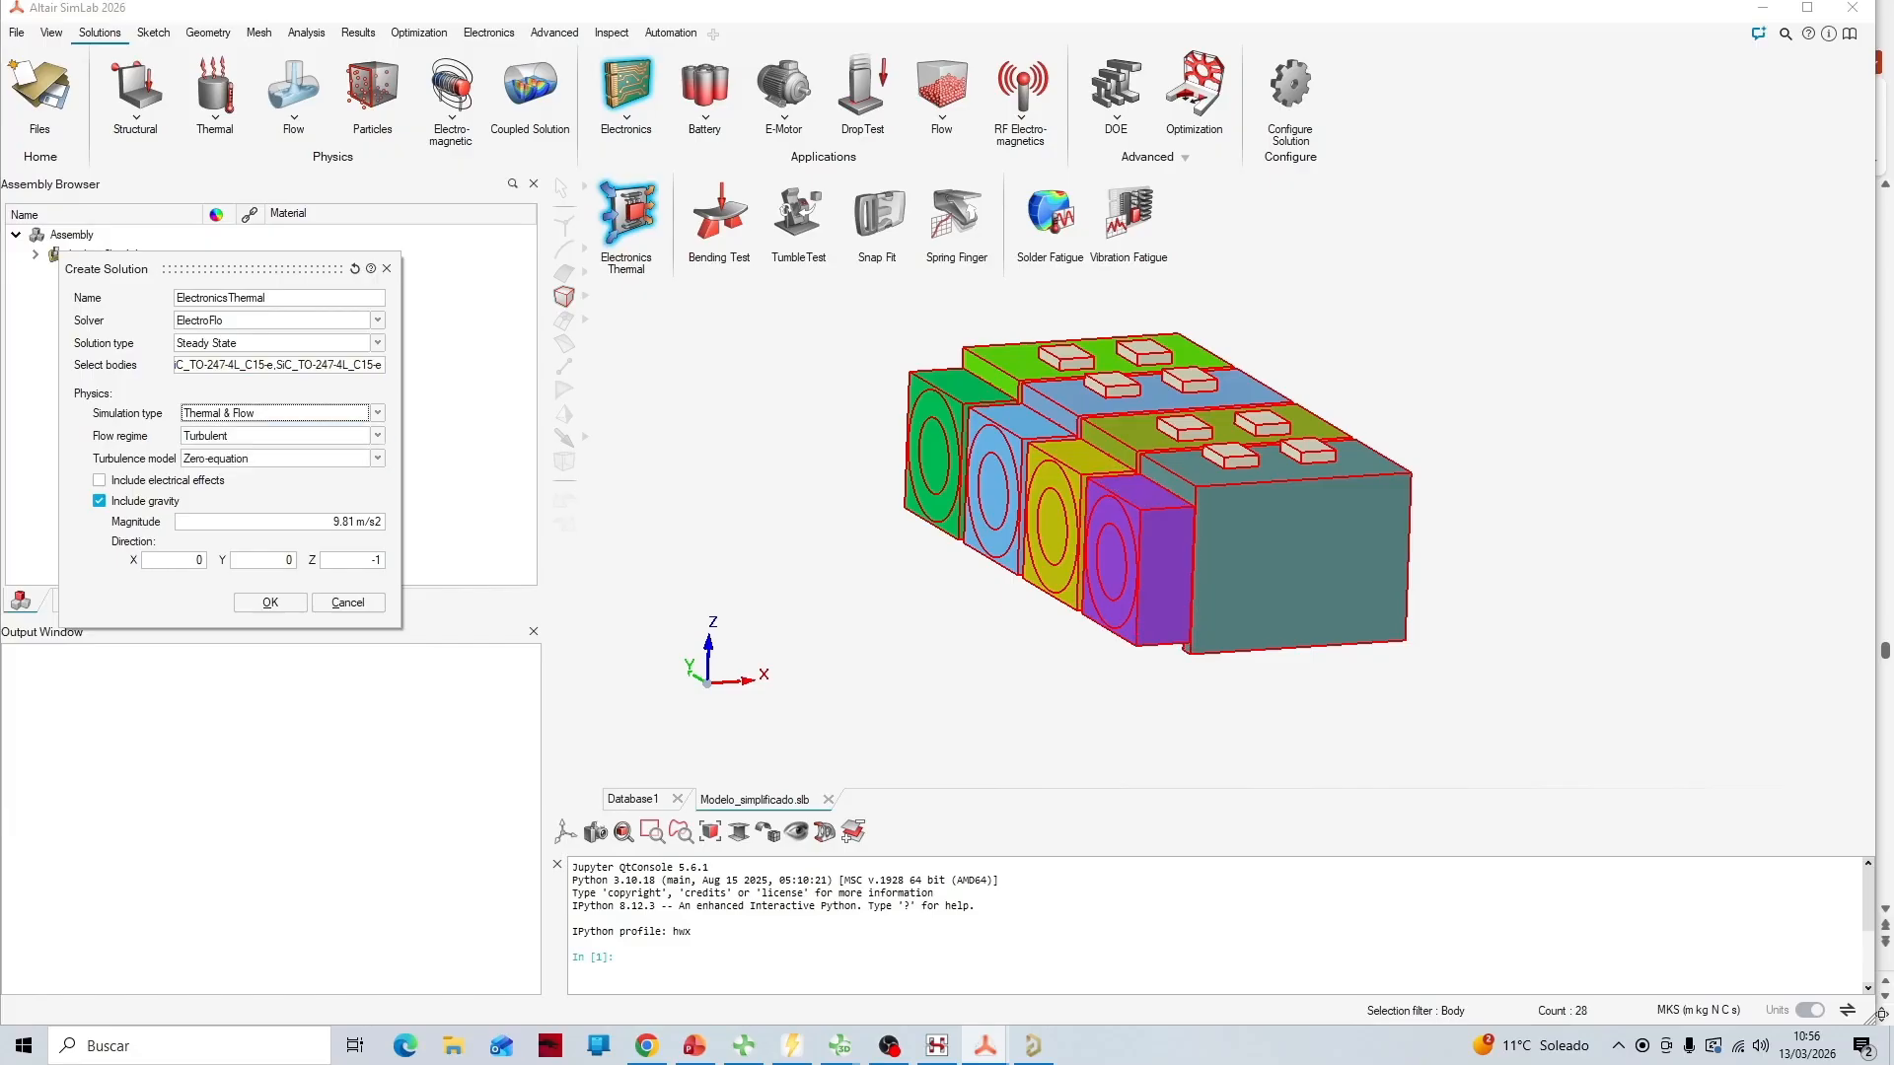
pyautogui.click(276, 435)
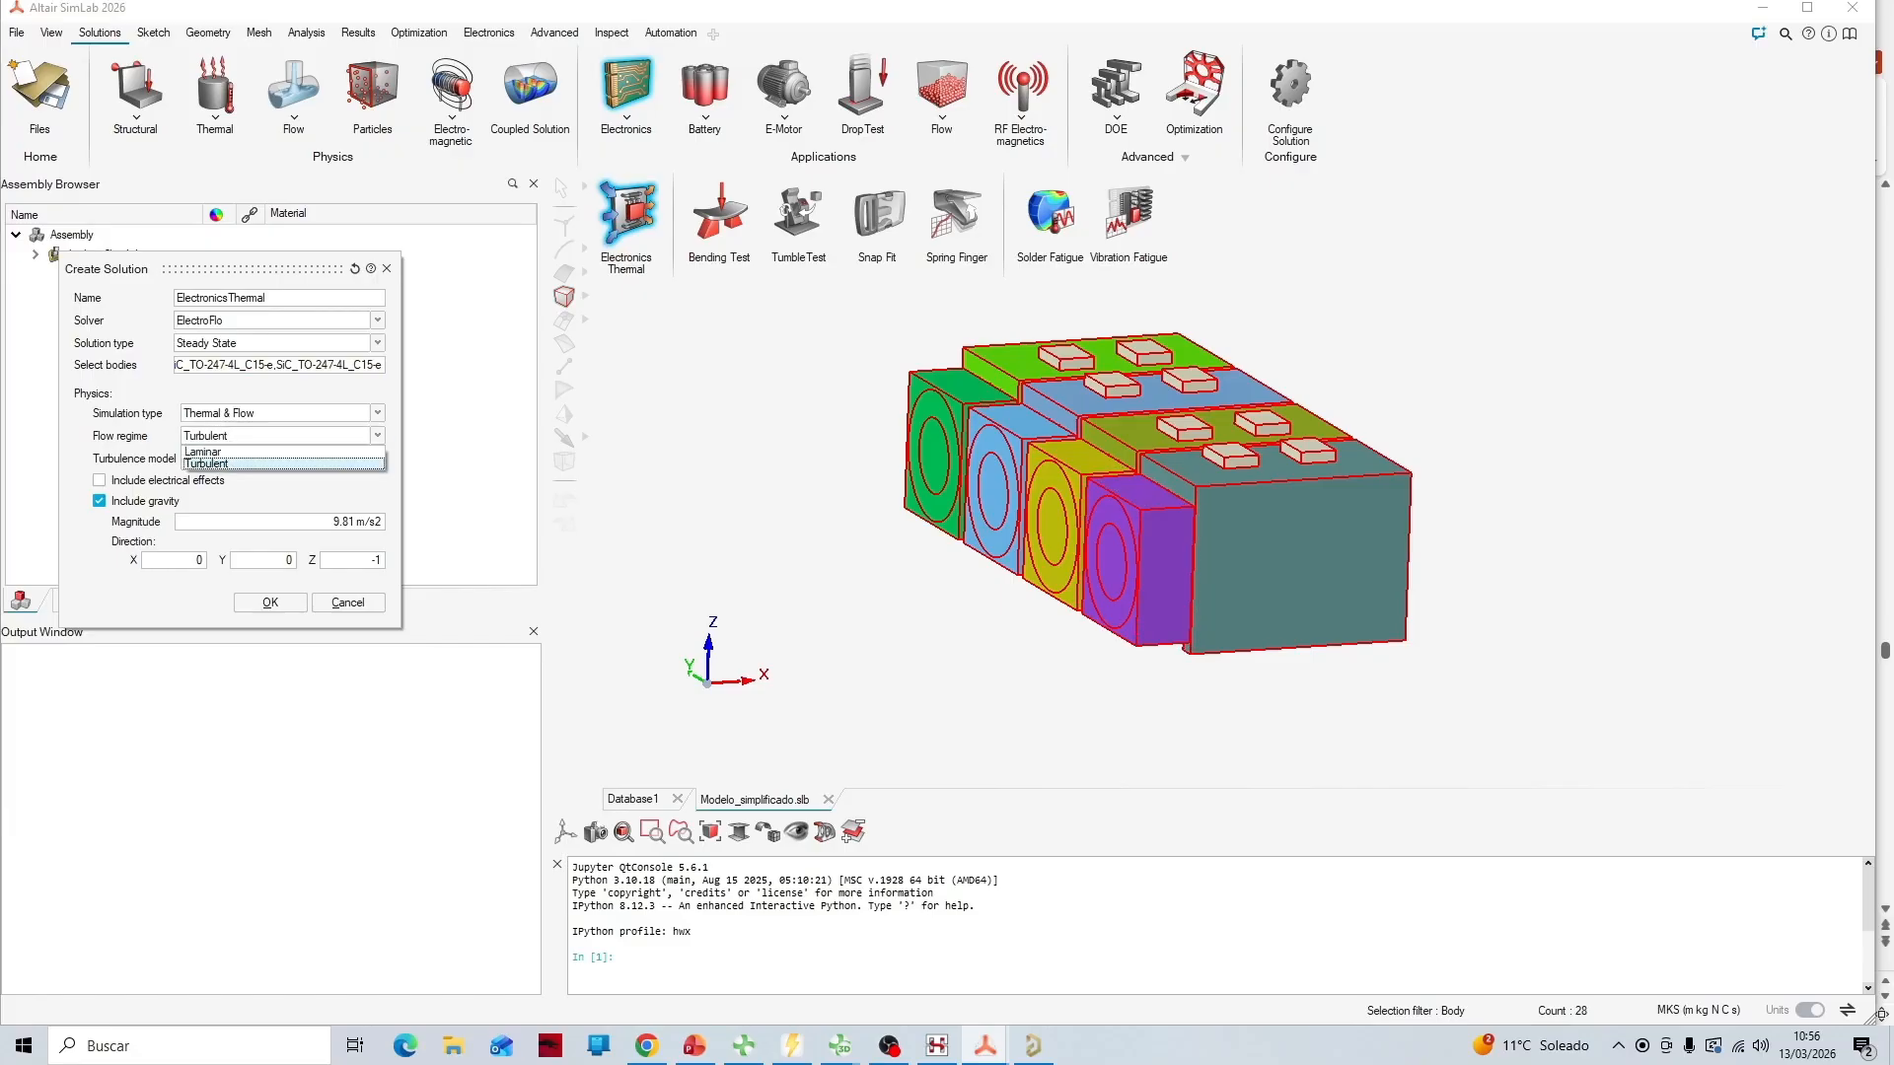
pyautogui.press('Return')
pyautogui.click(270, 602)
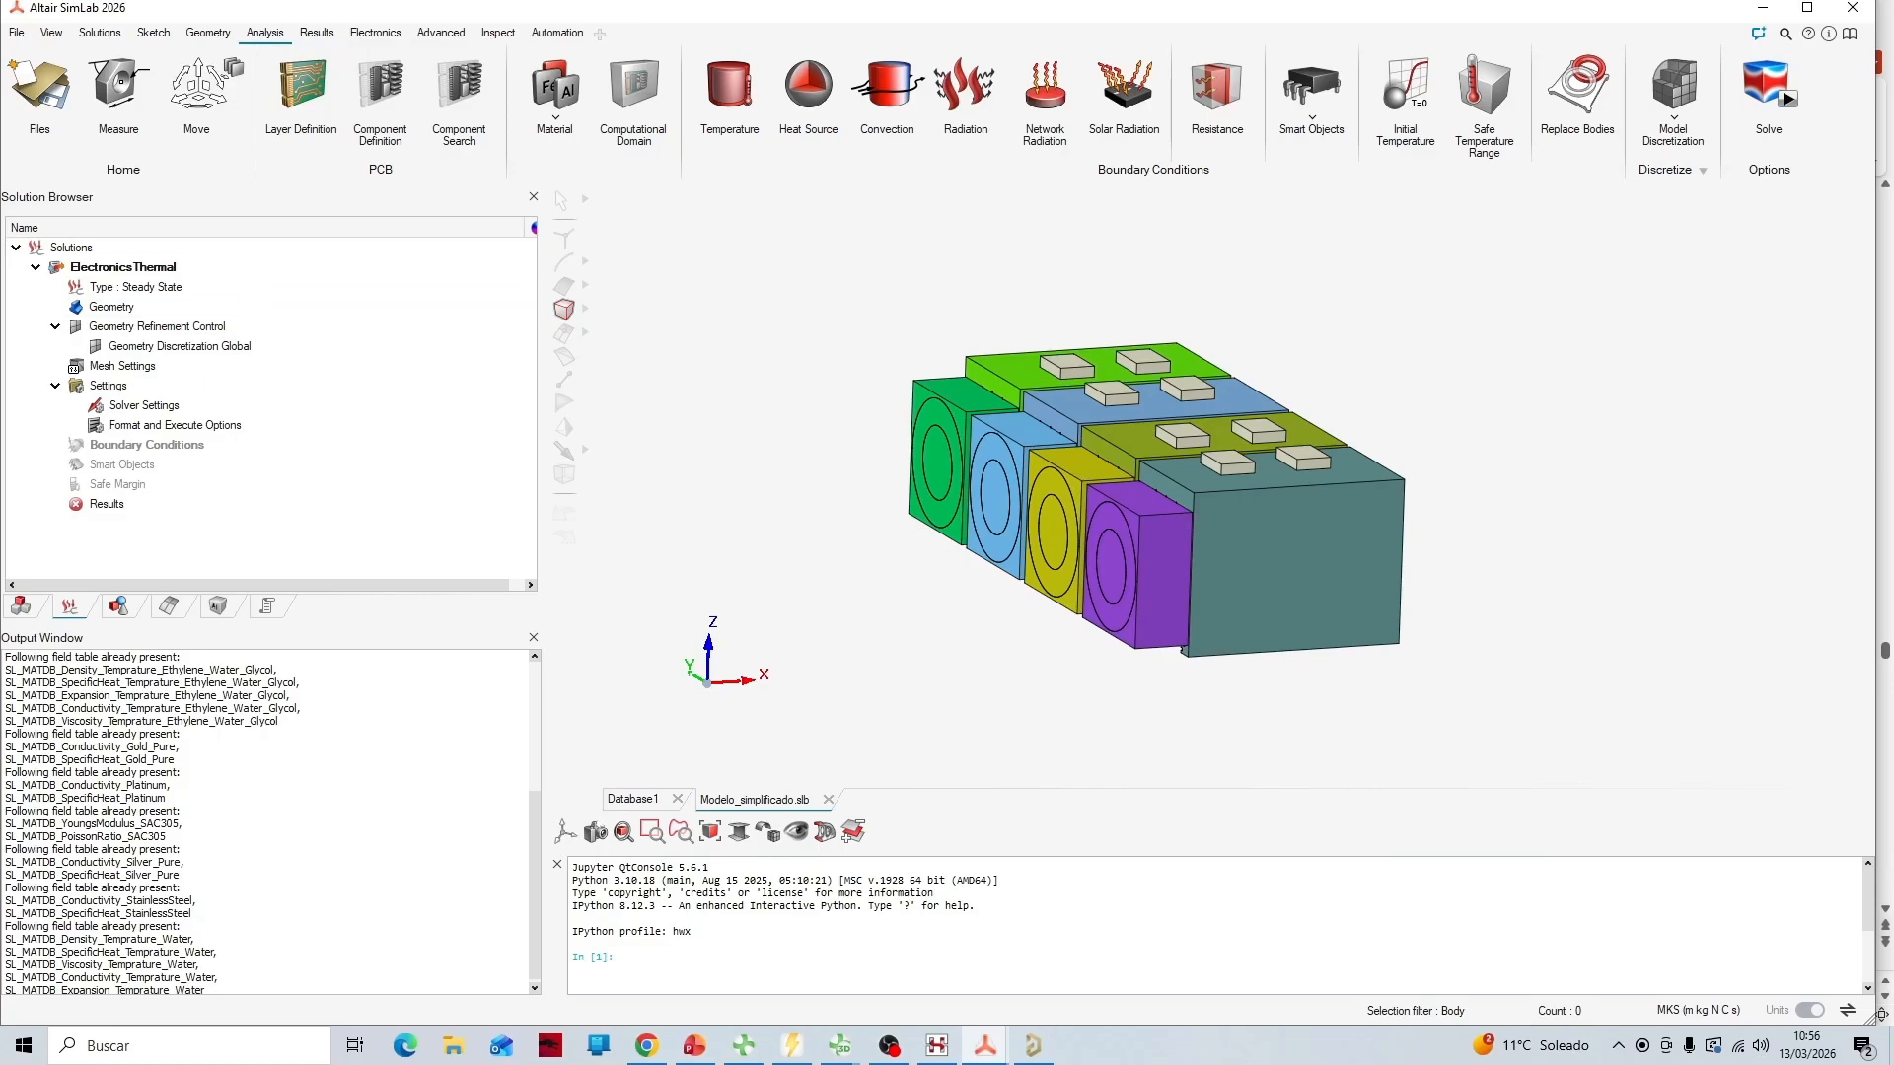
# Create computational domain Domain_2 around all bodies, extended both ways by 0.03125 m in X, 0.065 m in Y and 0.0197835 m in Z
pyautogui.click(633, 89)
pyautogui.click(188, 329)
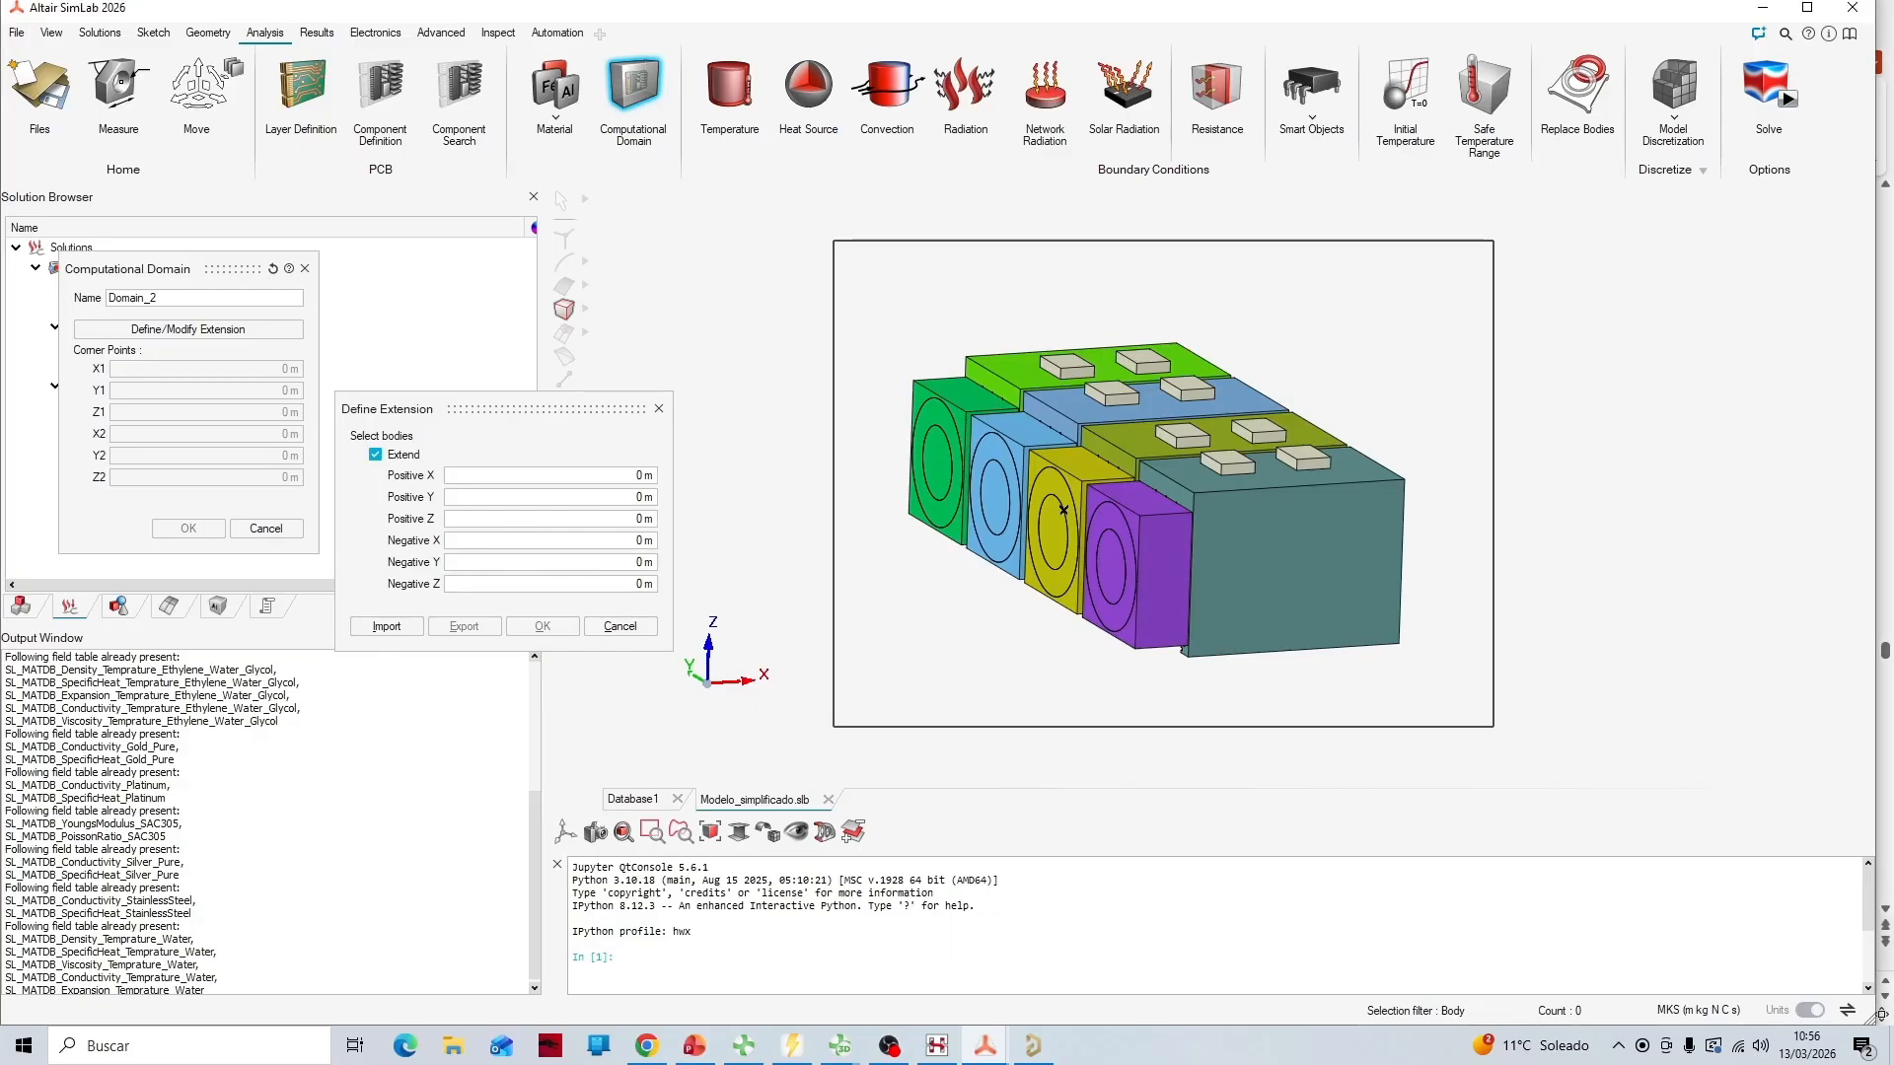
pyautogui.hotkey('ctrl', 'a')
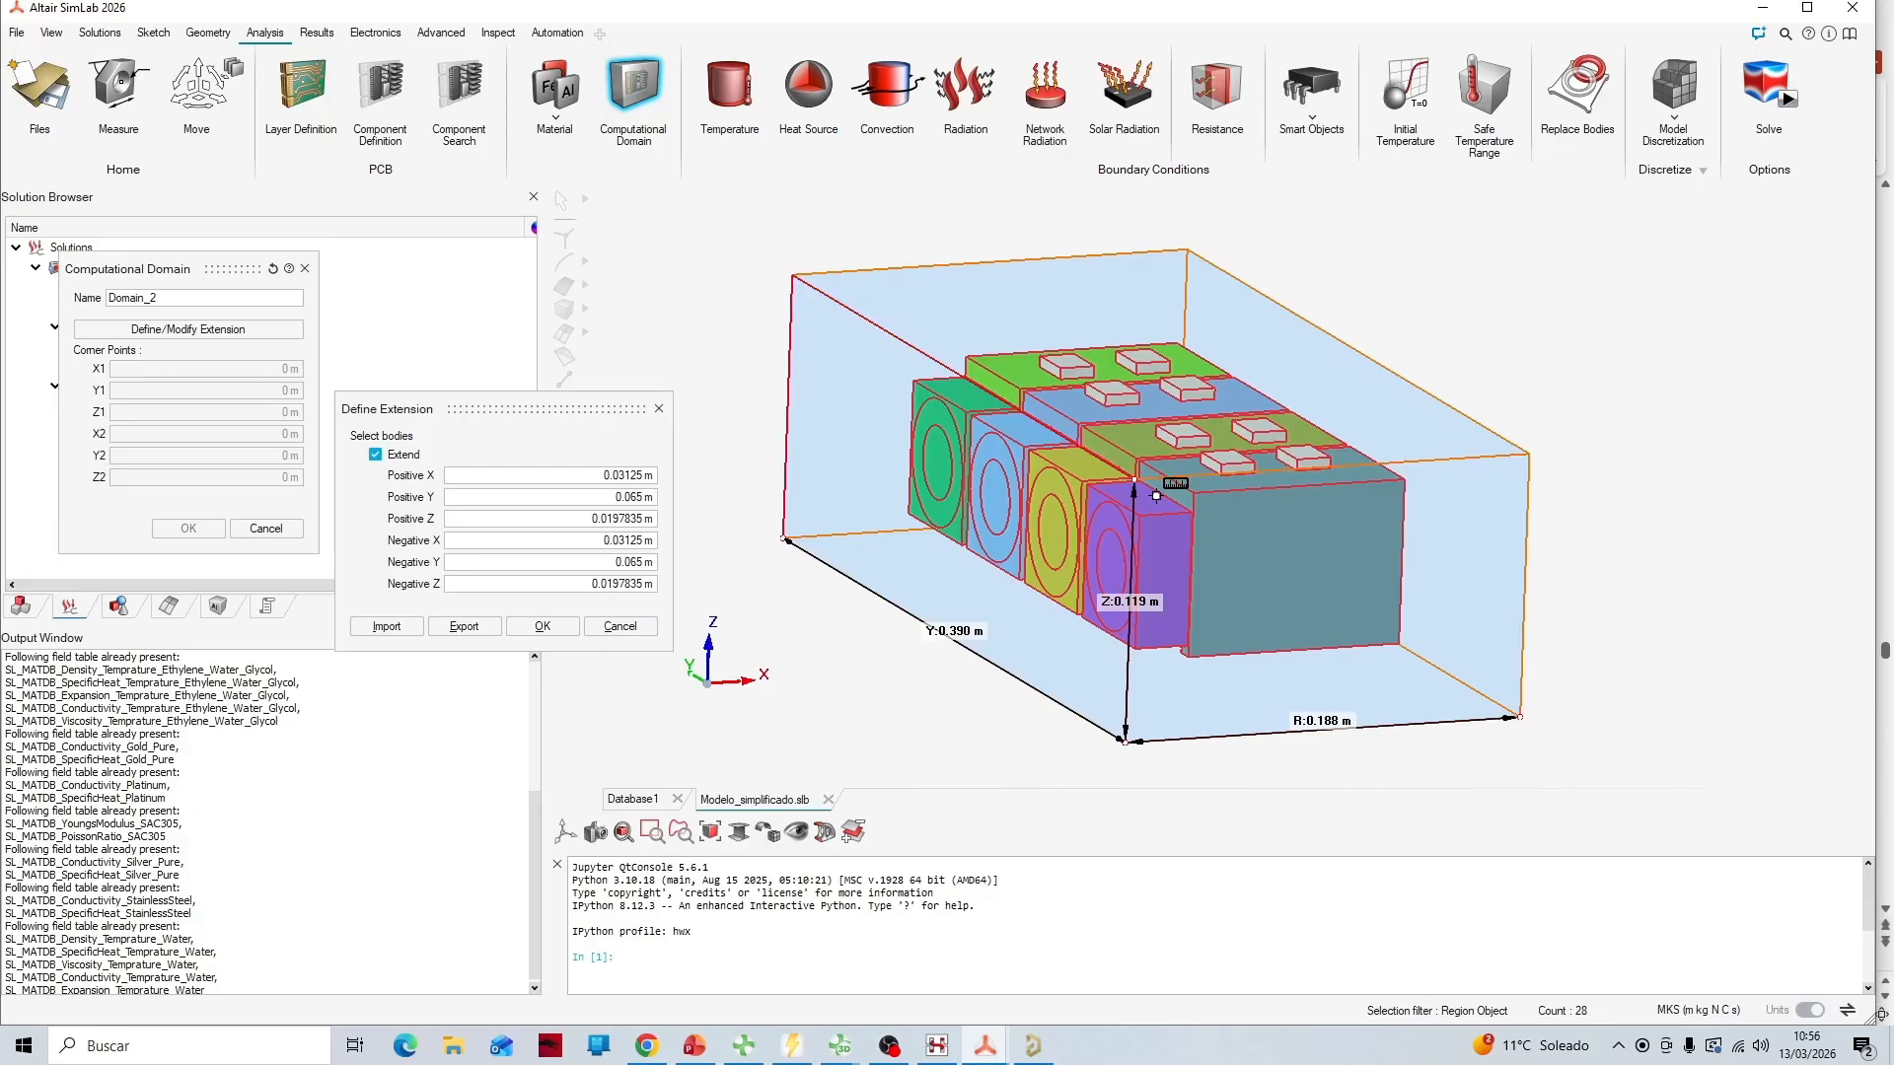
pyautogui.moveTo(1155, 495); pyautogui.dragTo(1180, 533, button='middle')
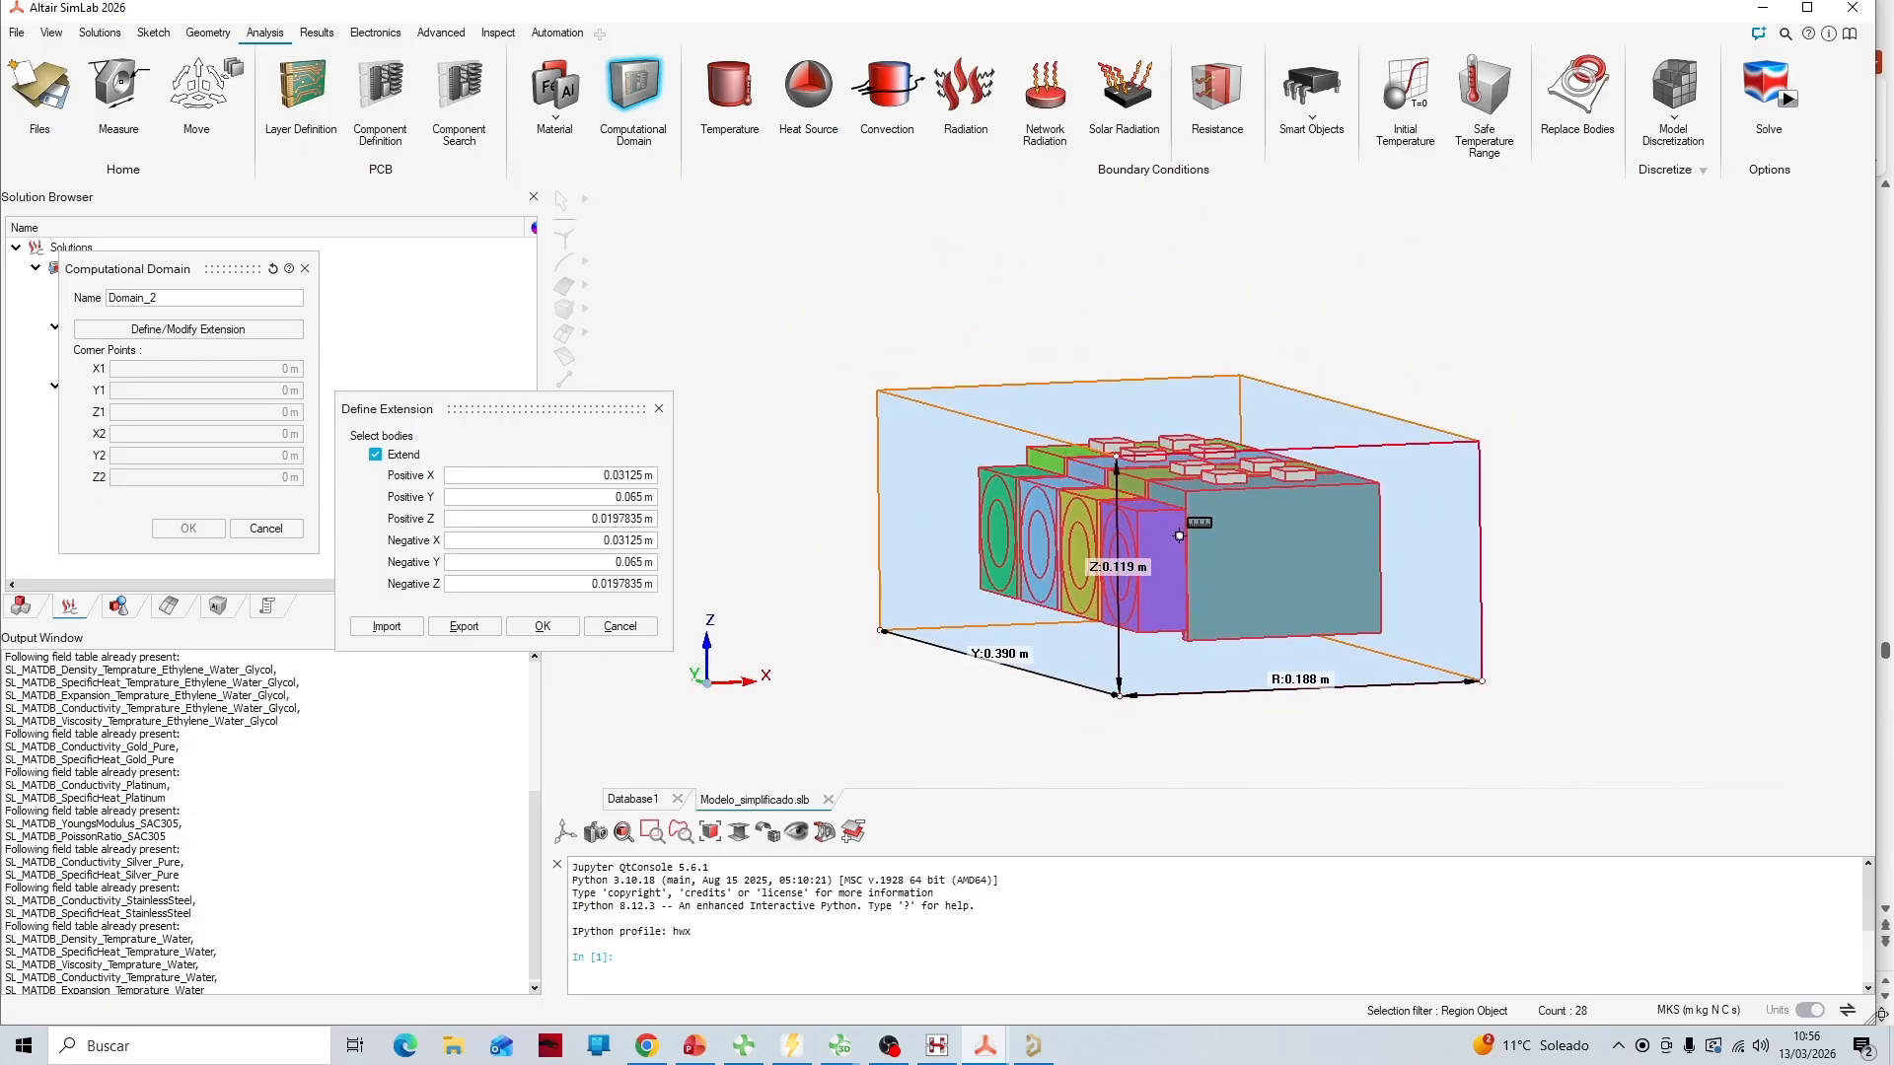
pyautogui.scroll(2, 1180, 533)
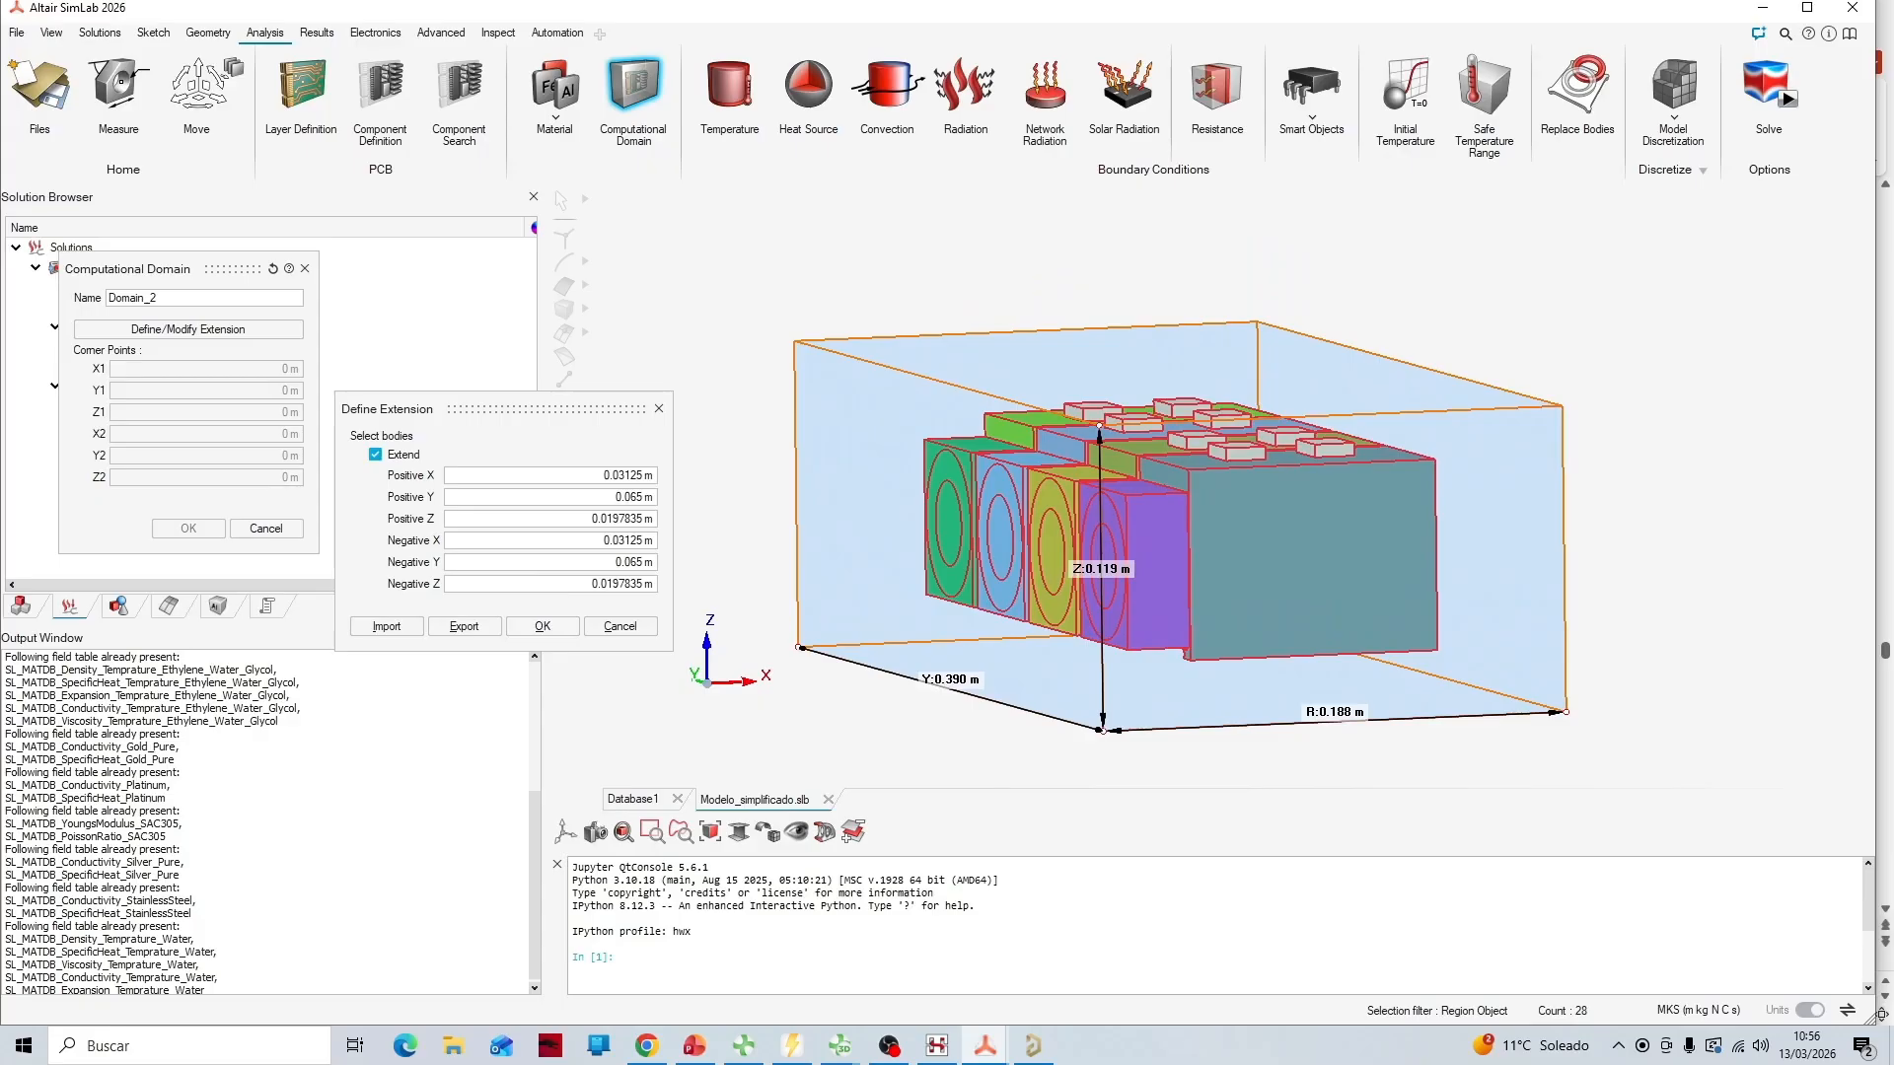
pyautogui.moveTo(1180, 526)
pyautogui.mouseDown(button='middle')
pyautogui.moveTo(1213, 527)
pyautogui.moveTo(1197, 523)
pyautogui.mouseUp(button='middle')
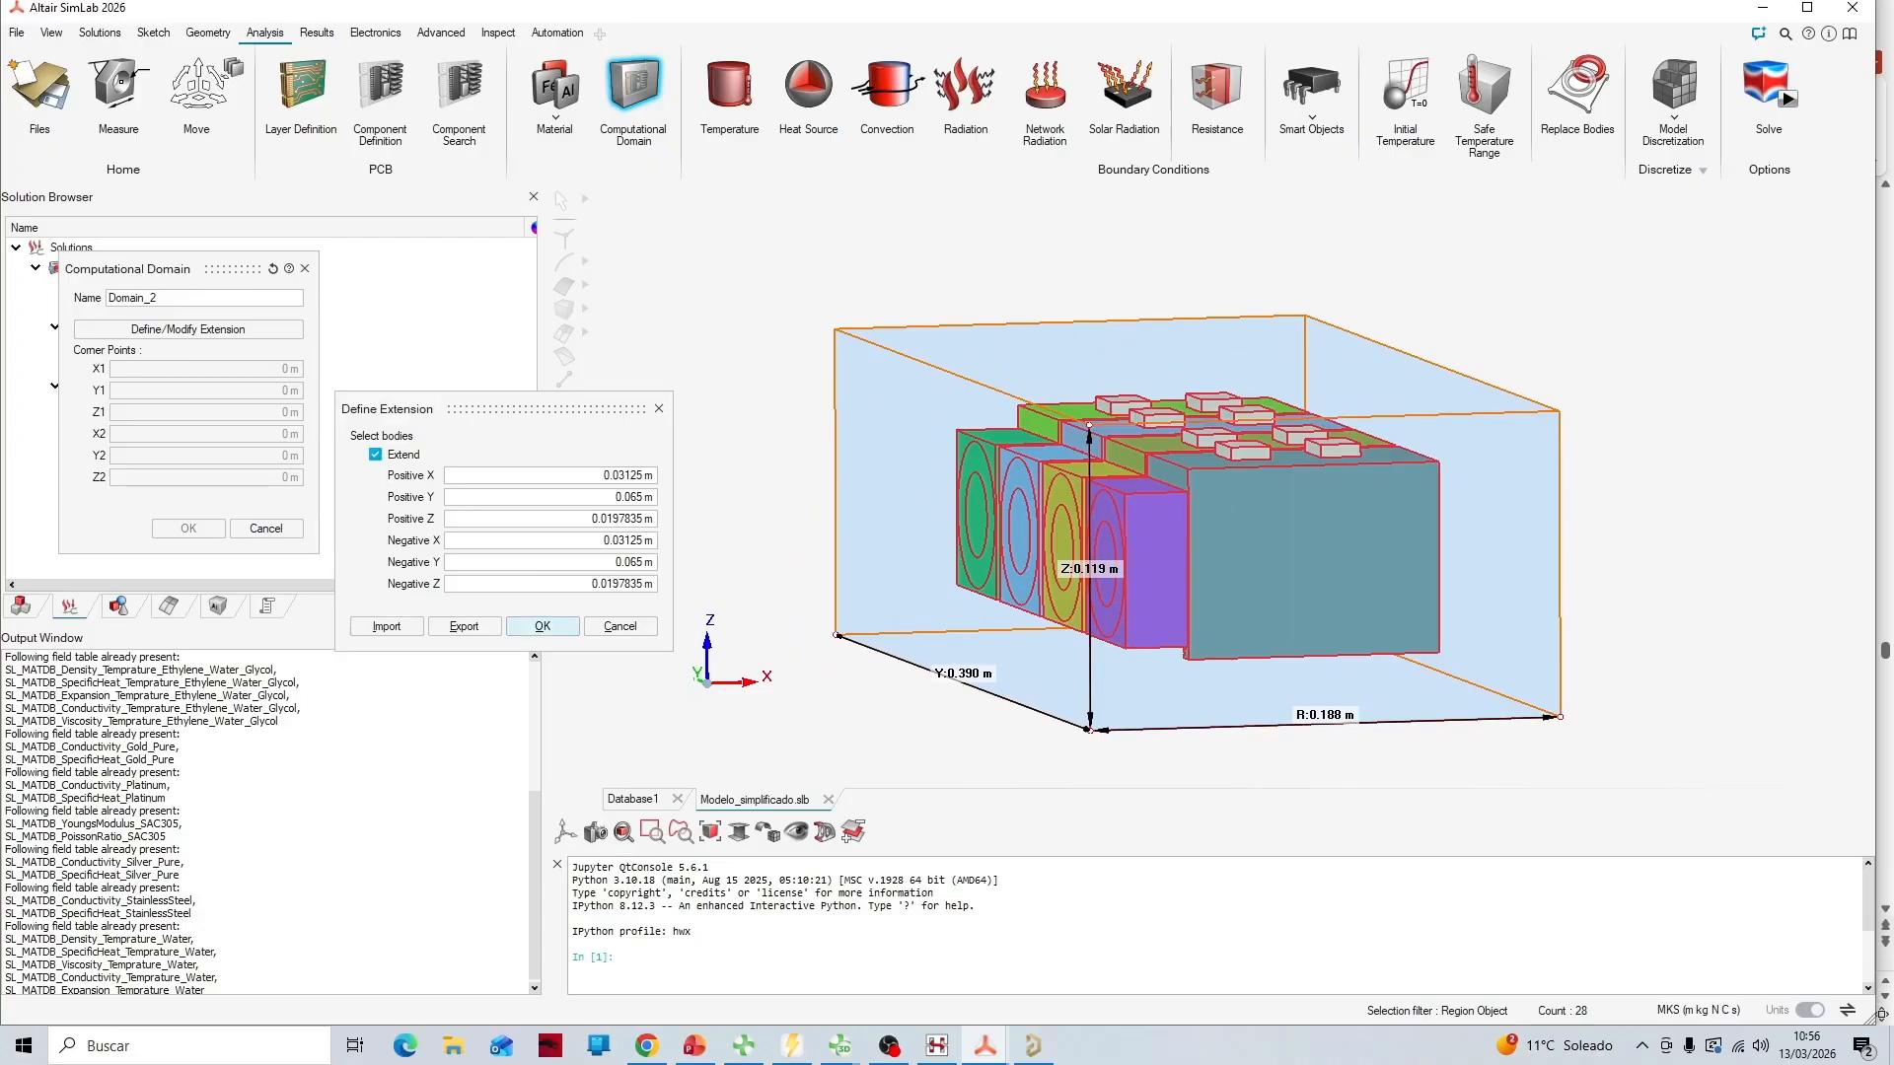
pyautogui.click(543, 625)
pyautogui.click(188, 529)
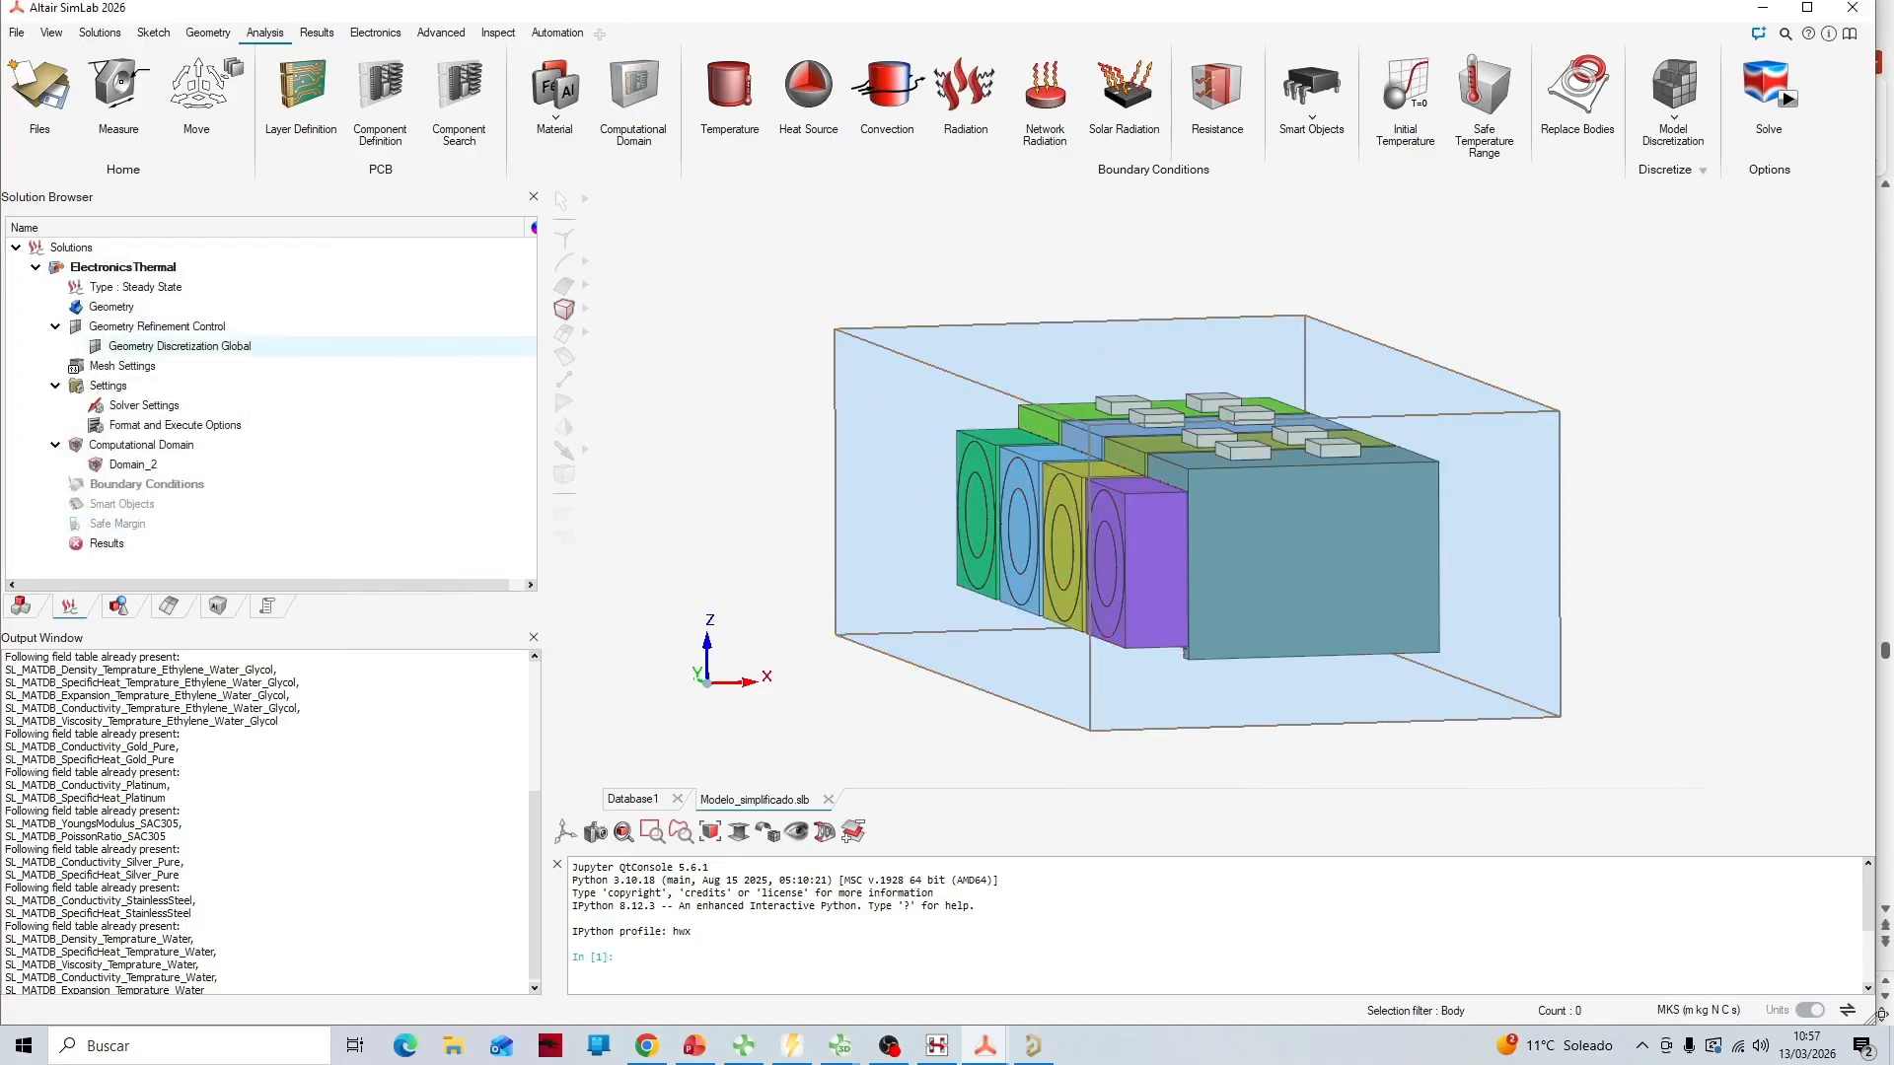
# Review PowerPoint slides 28 to 30 on scenario generation, solution type, domain and materials, and return to the simplified SimLab model
pyautogui.click(694, 1046)
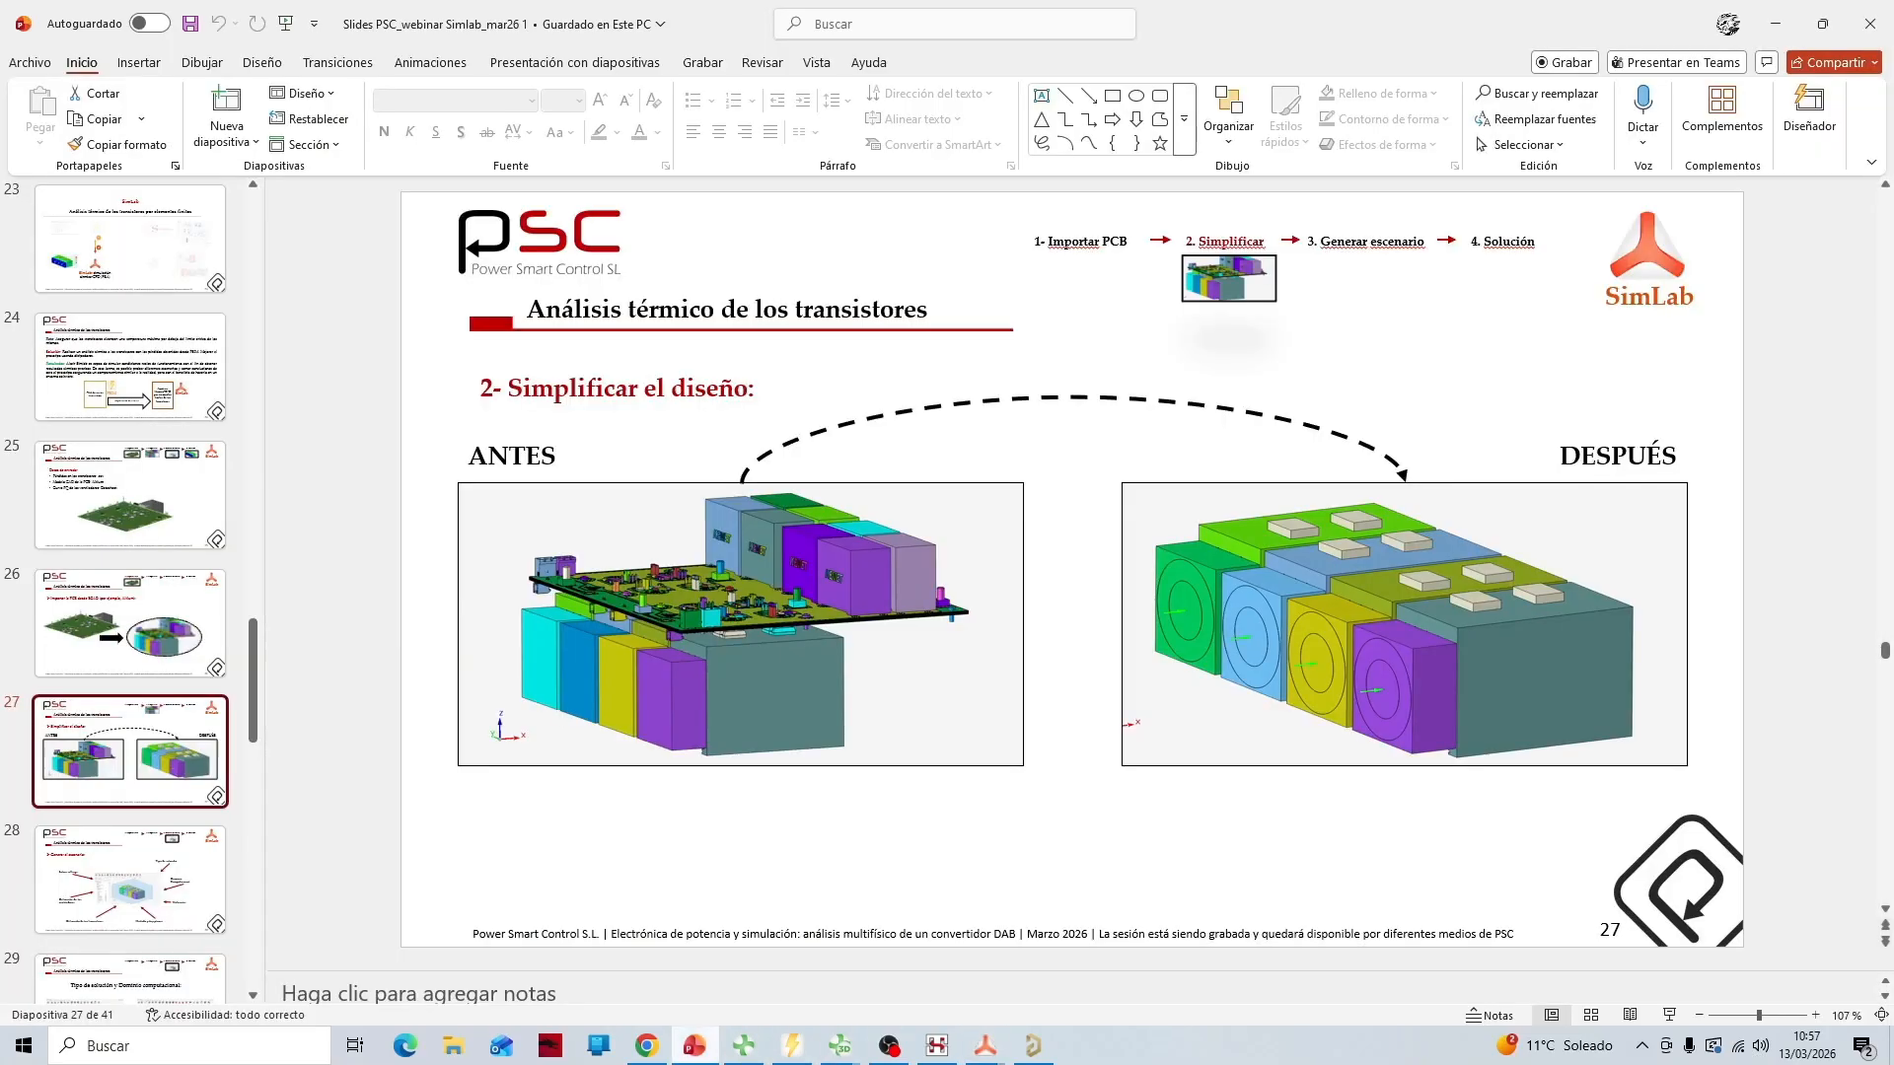
pyautogui.press('Down')
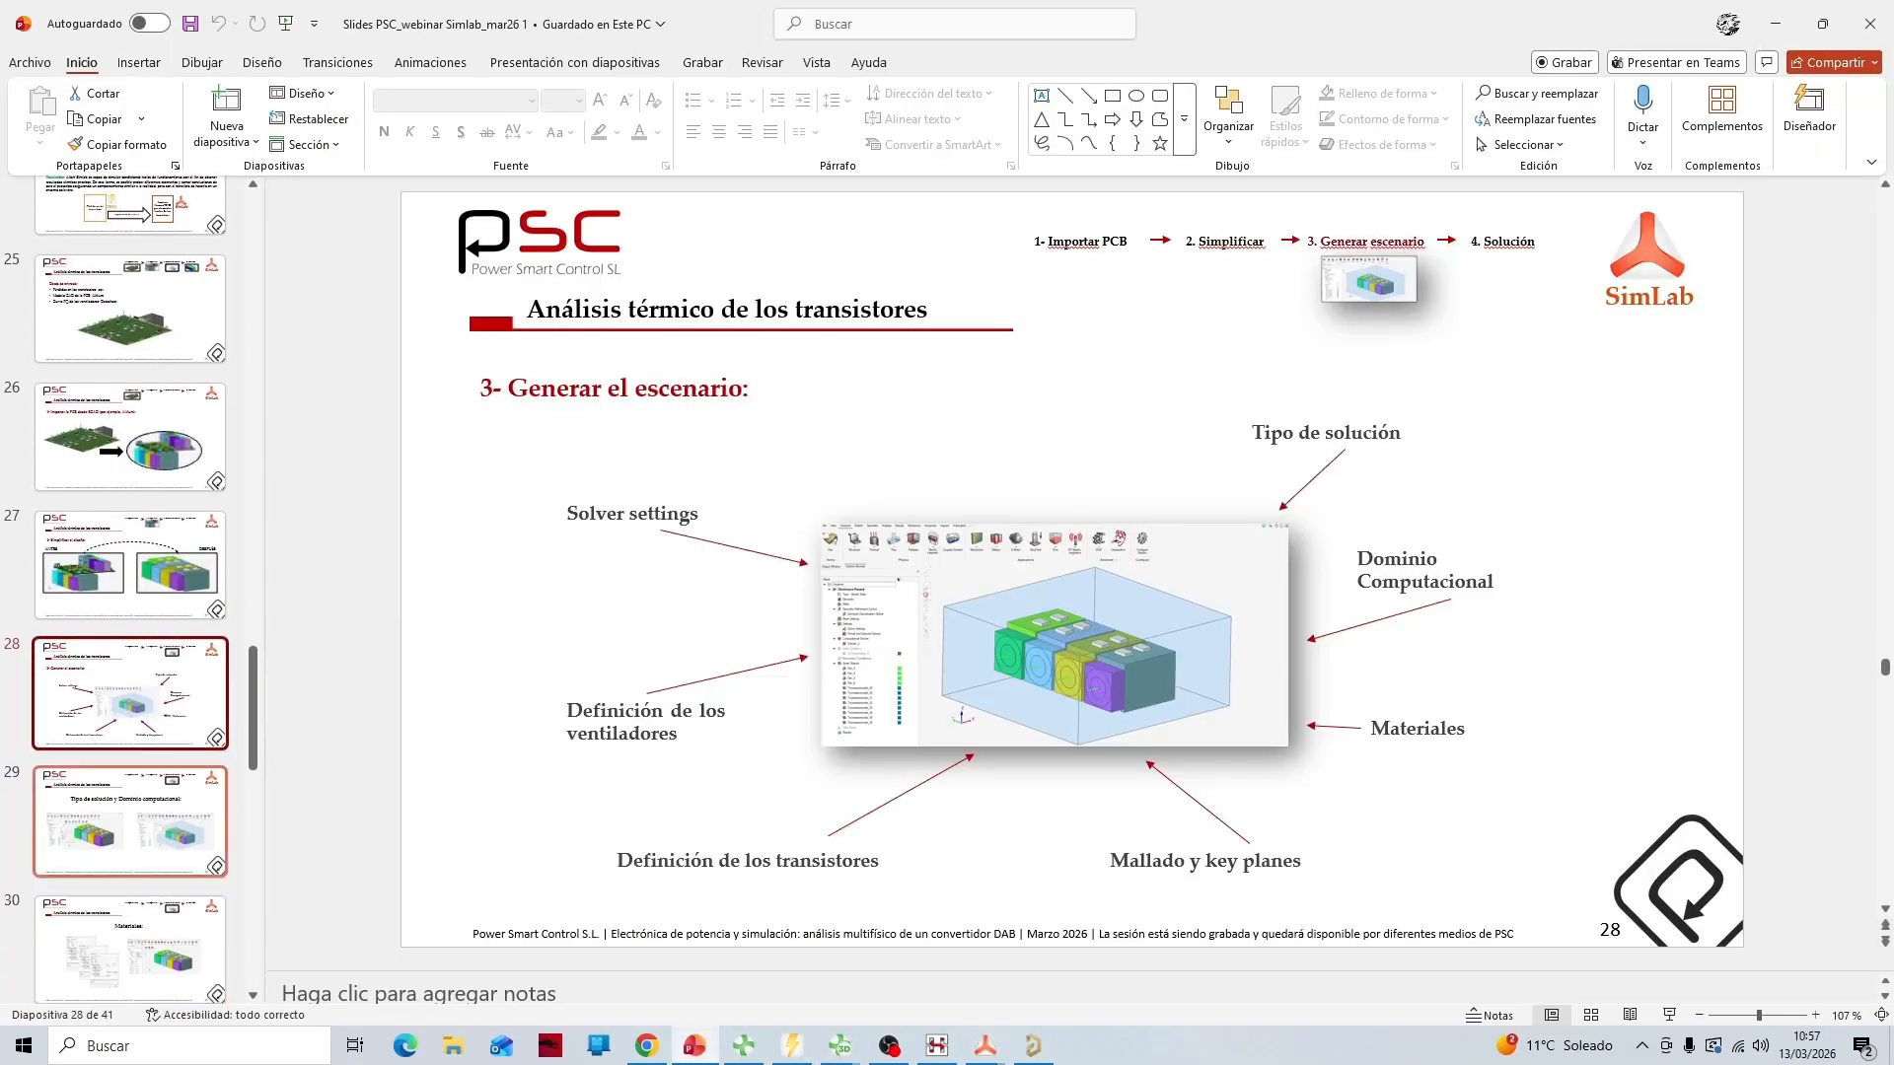
pyautogui.press('Down')
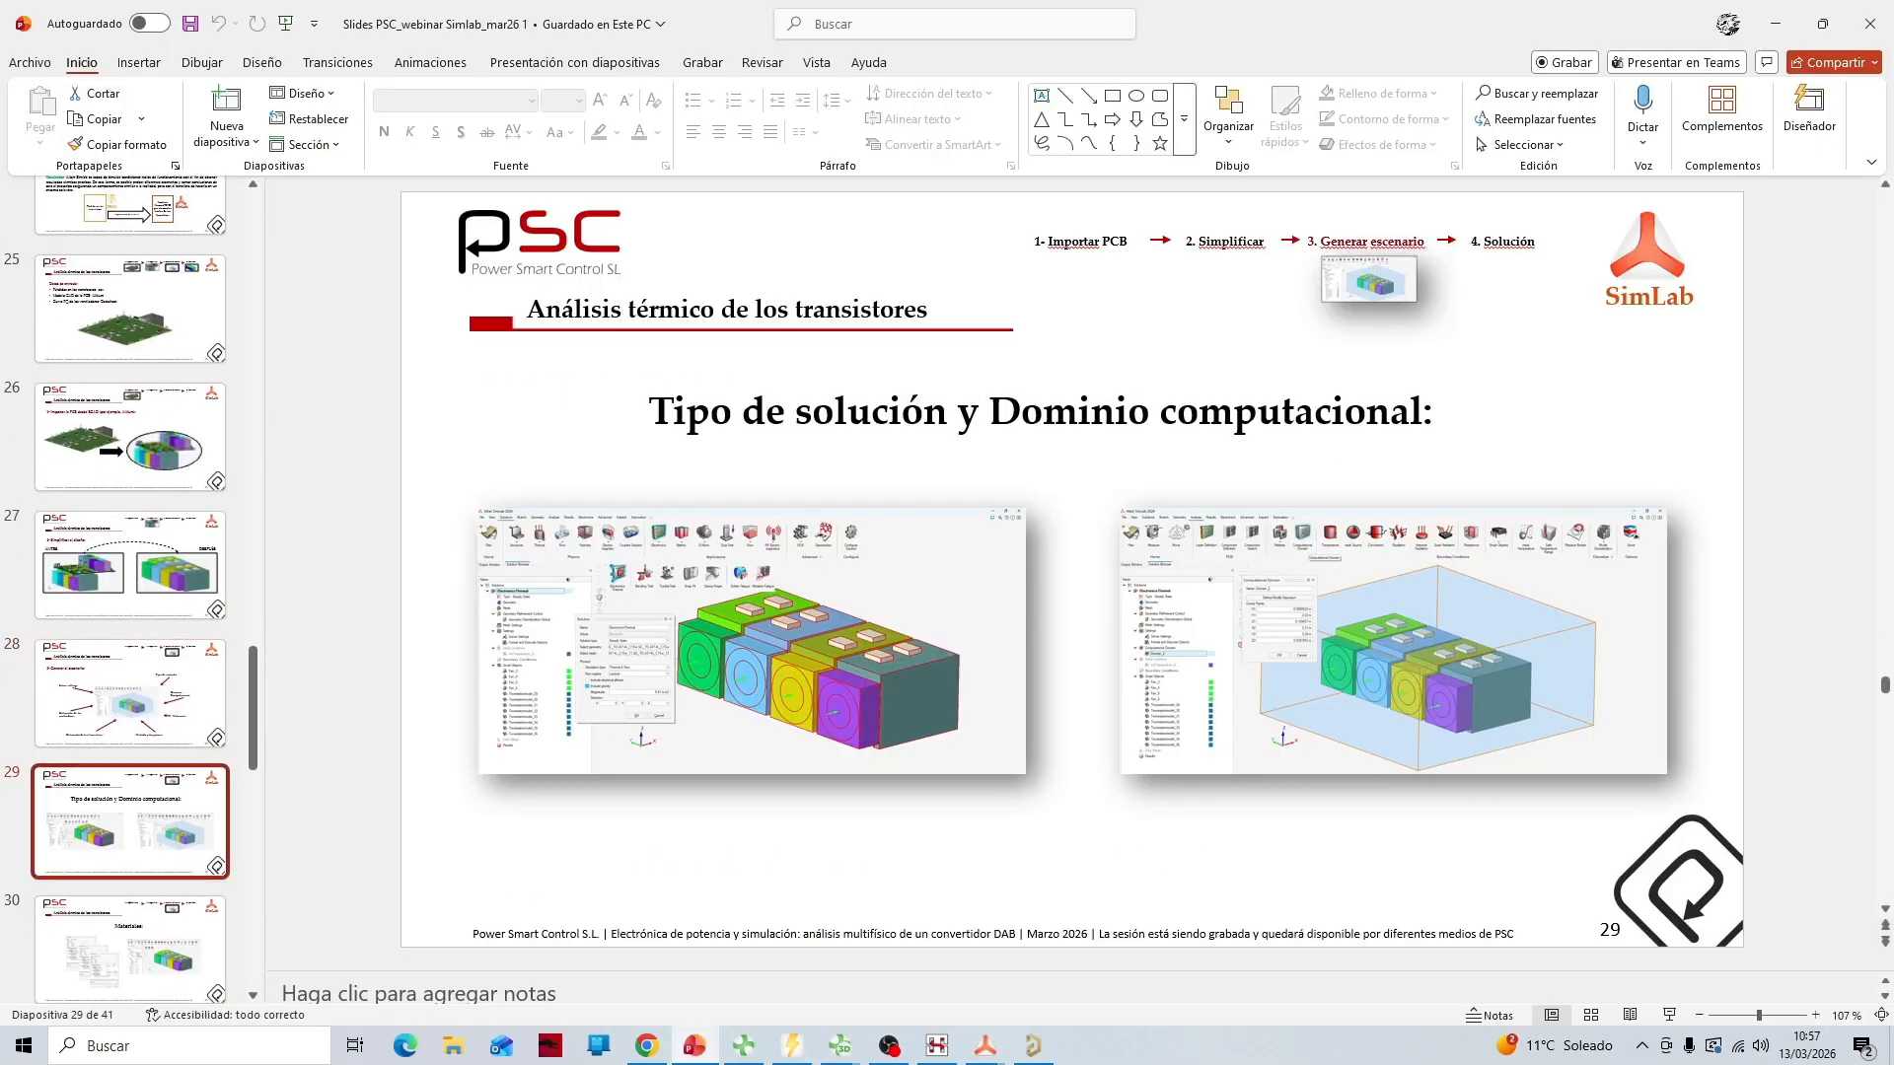
pyautogui.press('Down')
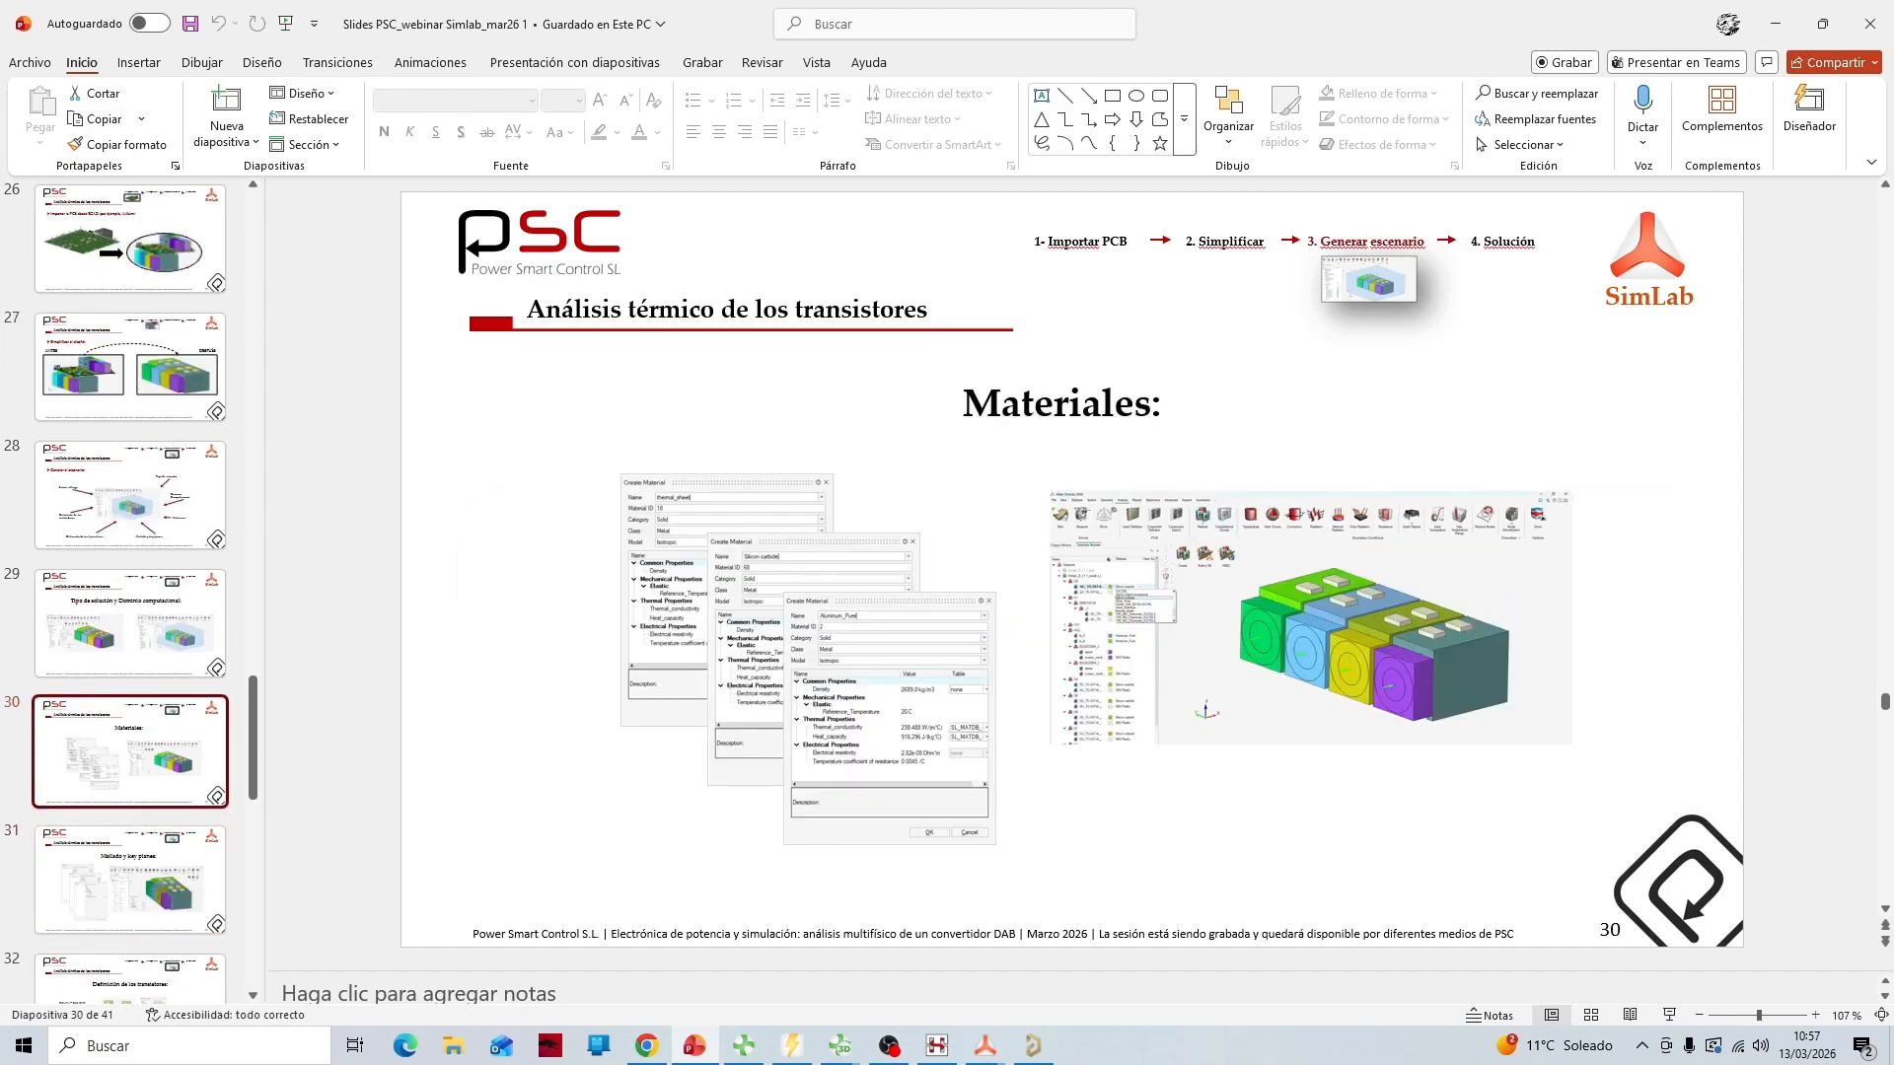
pyautogui.moveTo(986, 1045)
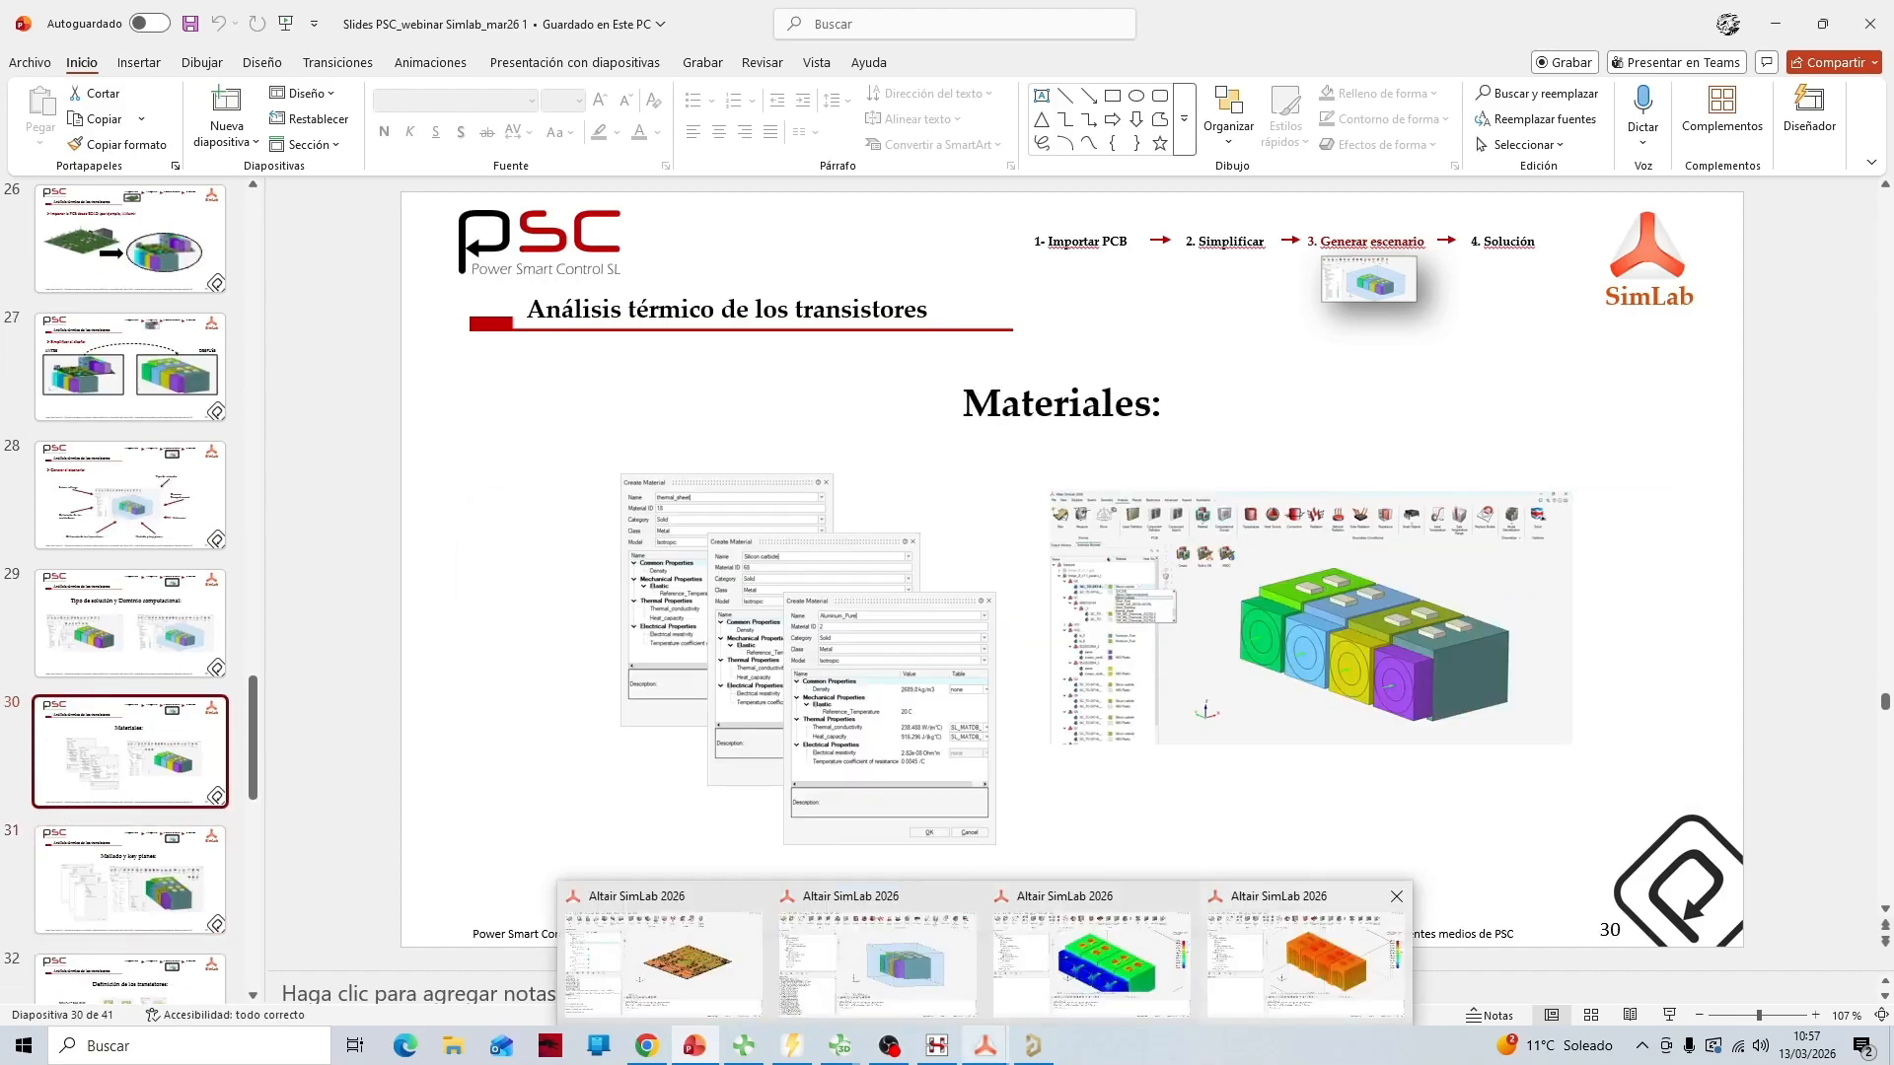
pyautogui.click(875, 962)
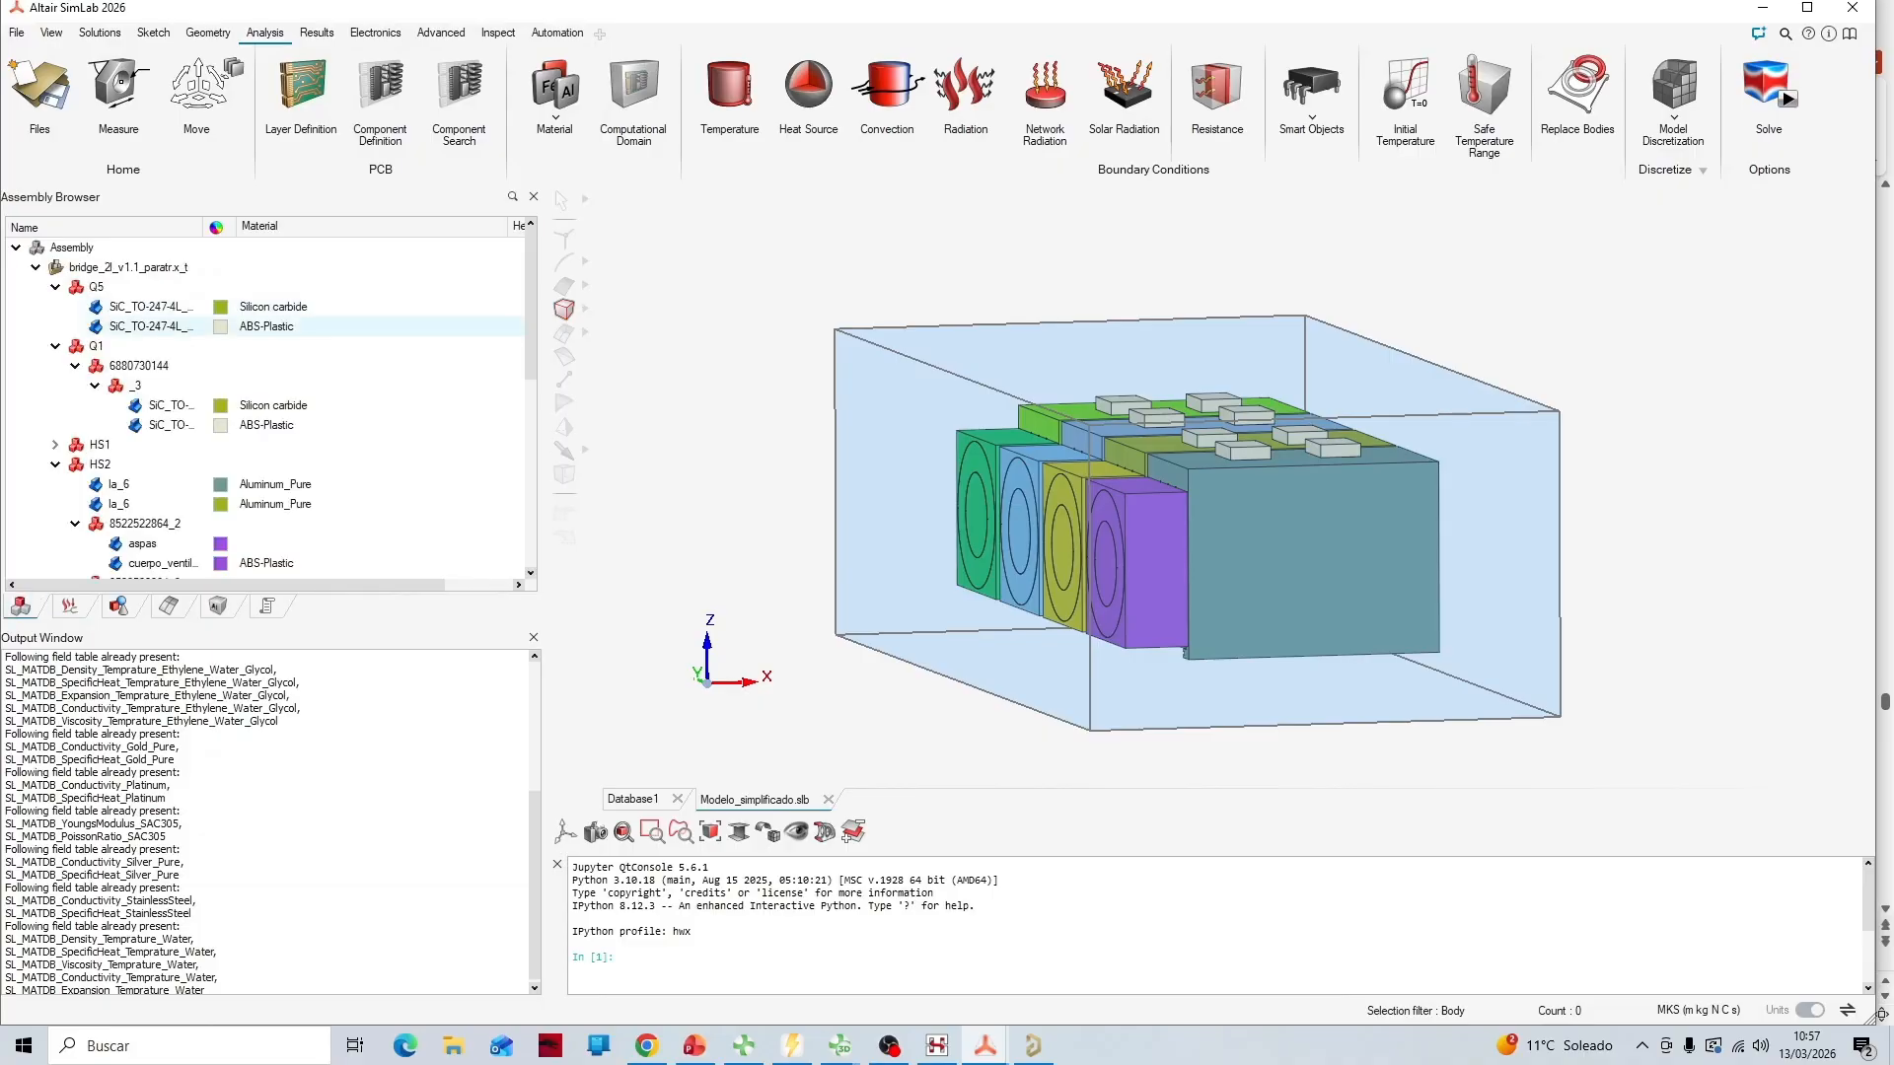
# Check the material creation properties with Q5's silicon carbide body selected, discard the new material and open the built-in SimLab material database
pyautogui.click(153, 306)
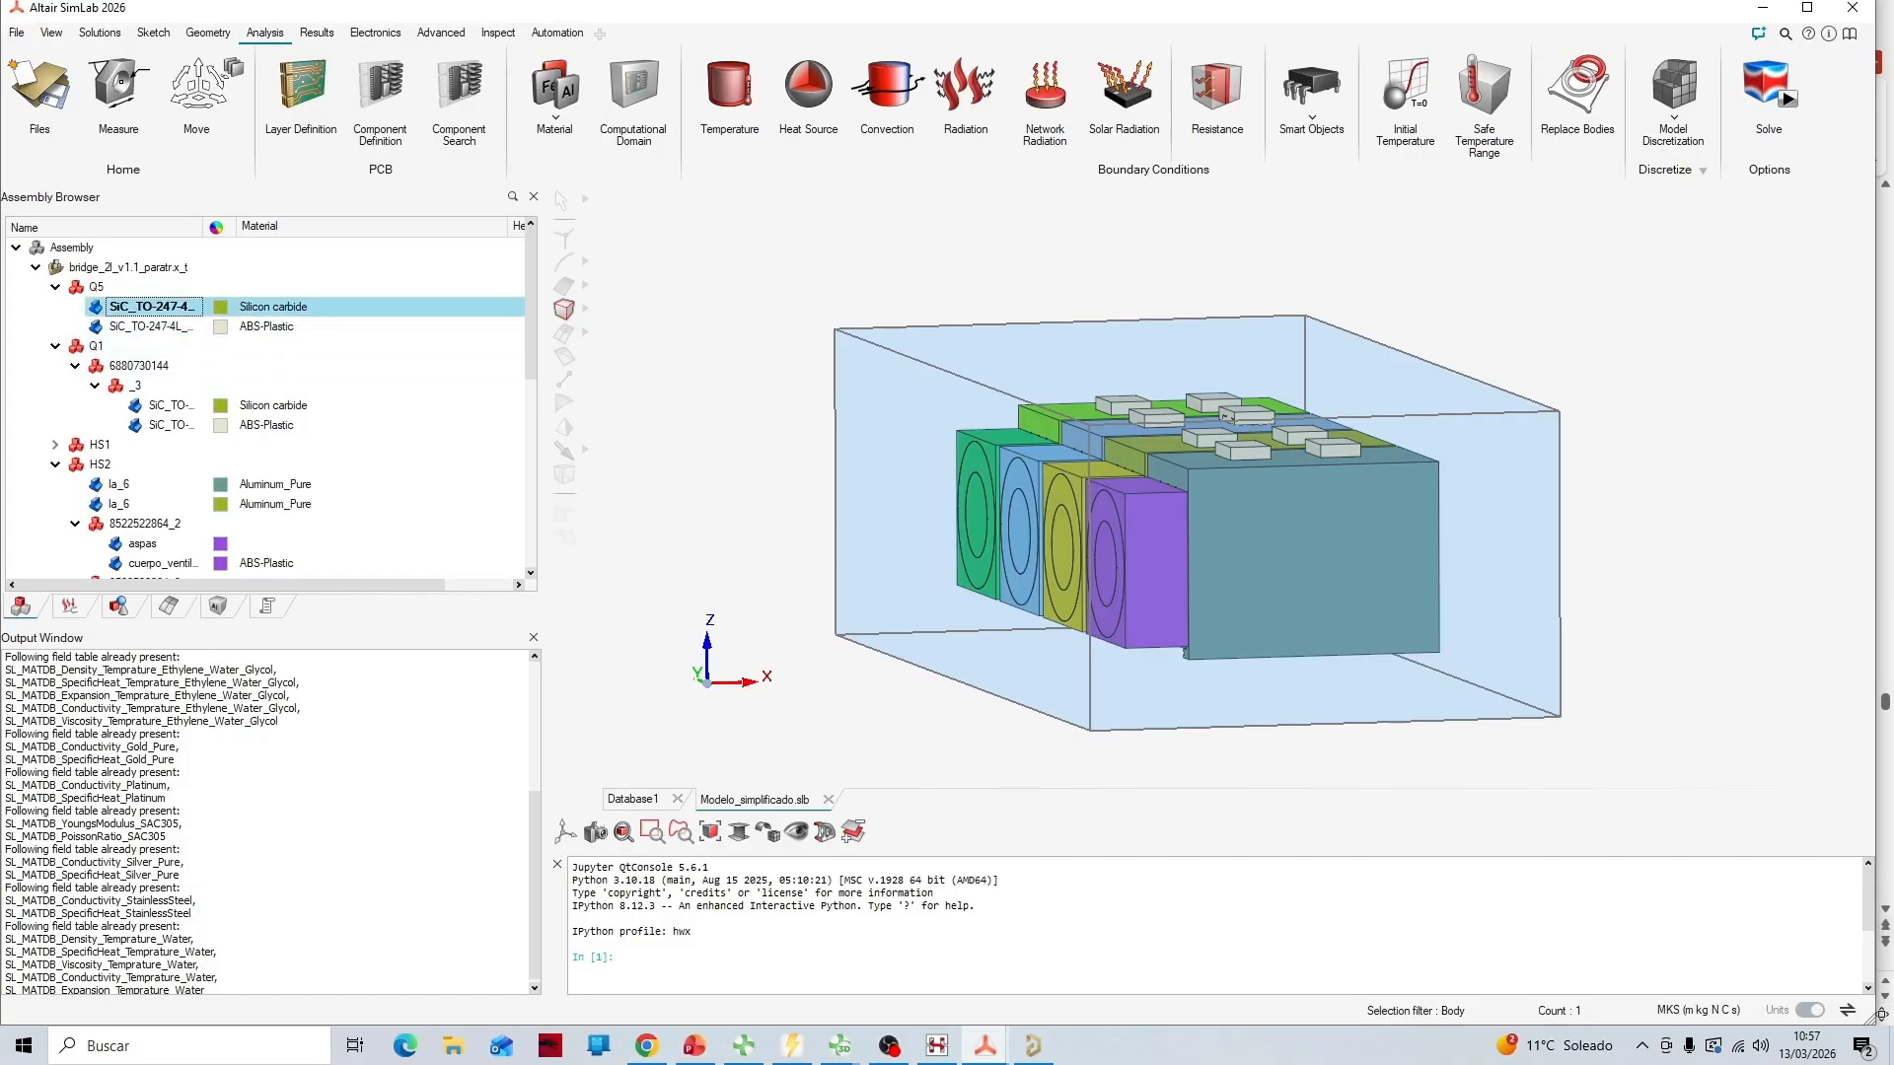
pyautogui.click(555, 89)
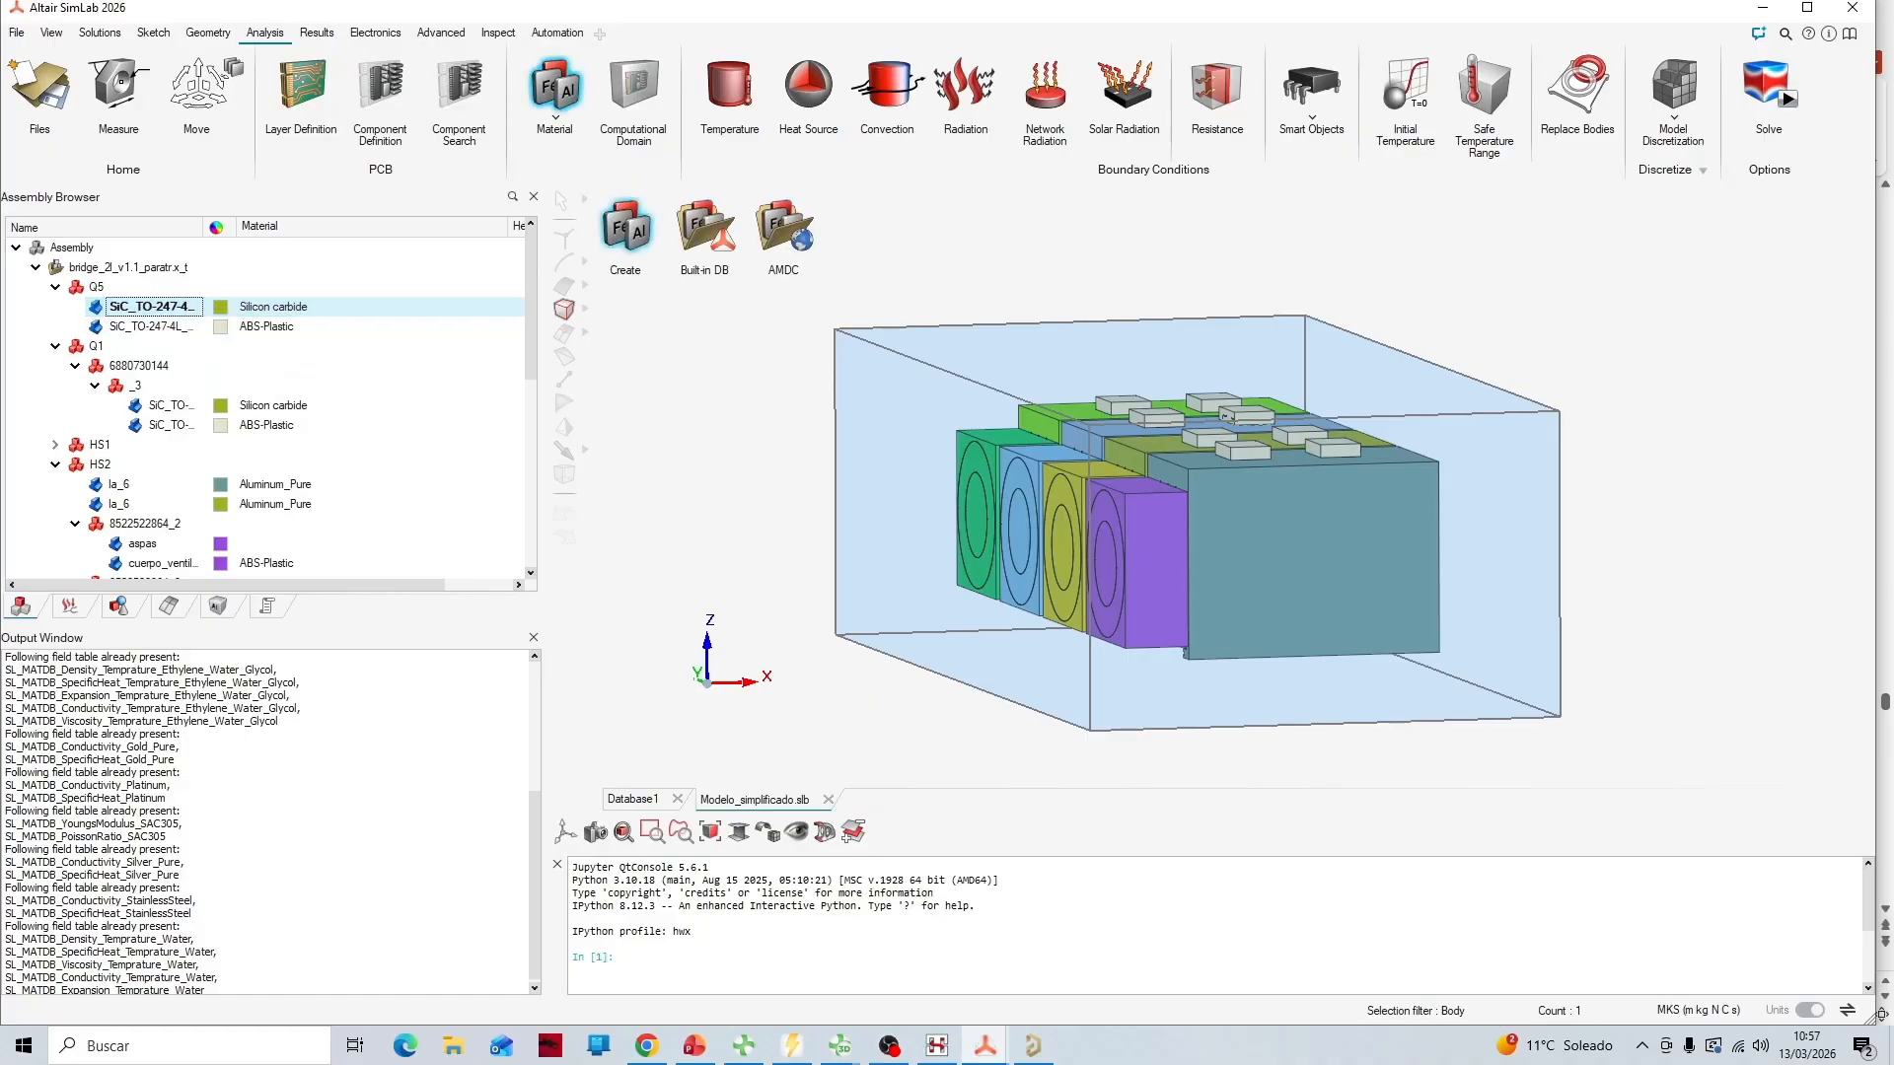
pyautogui.click(625, 229)
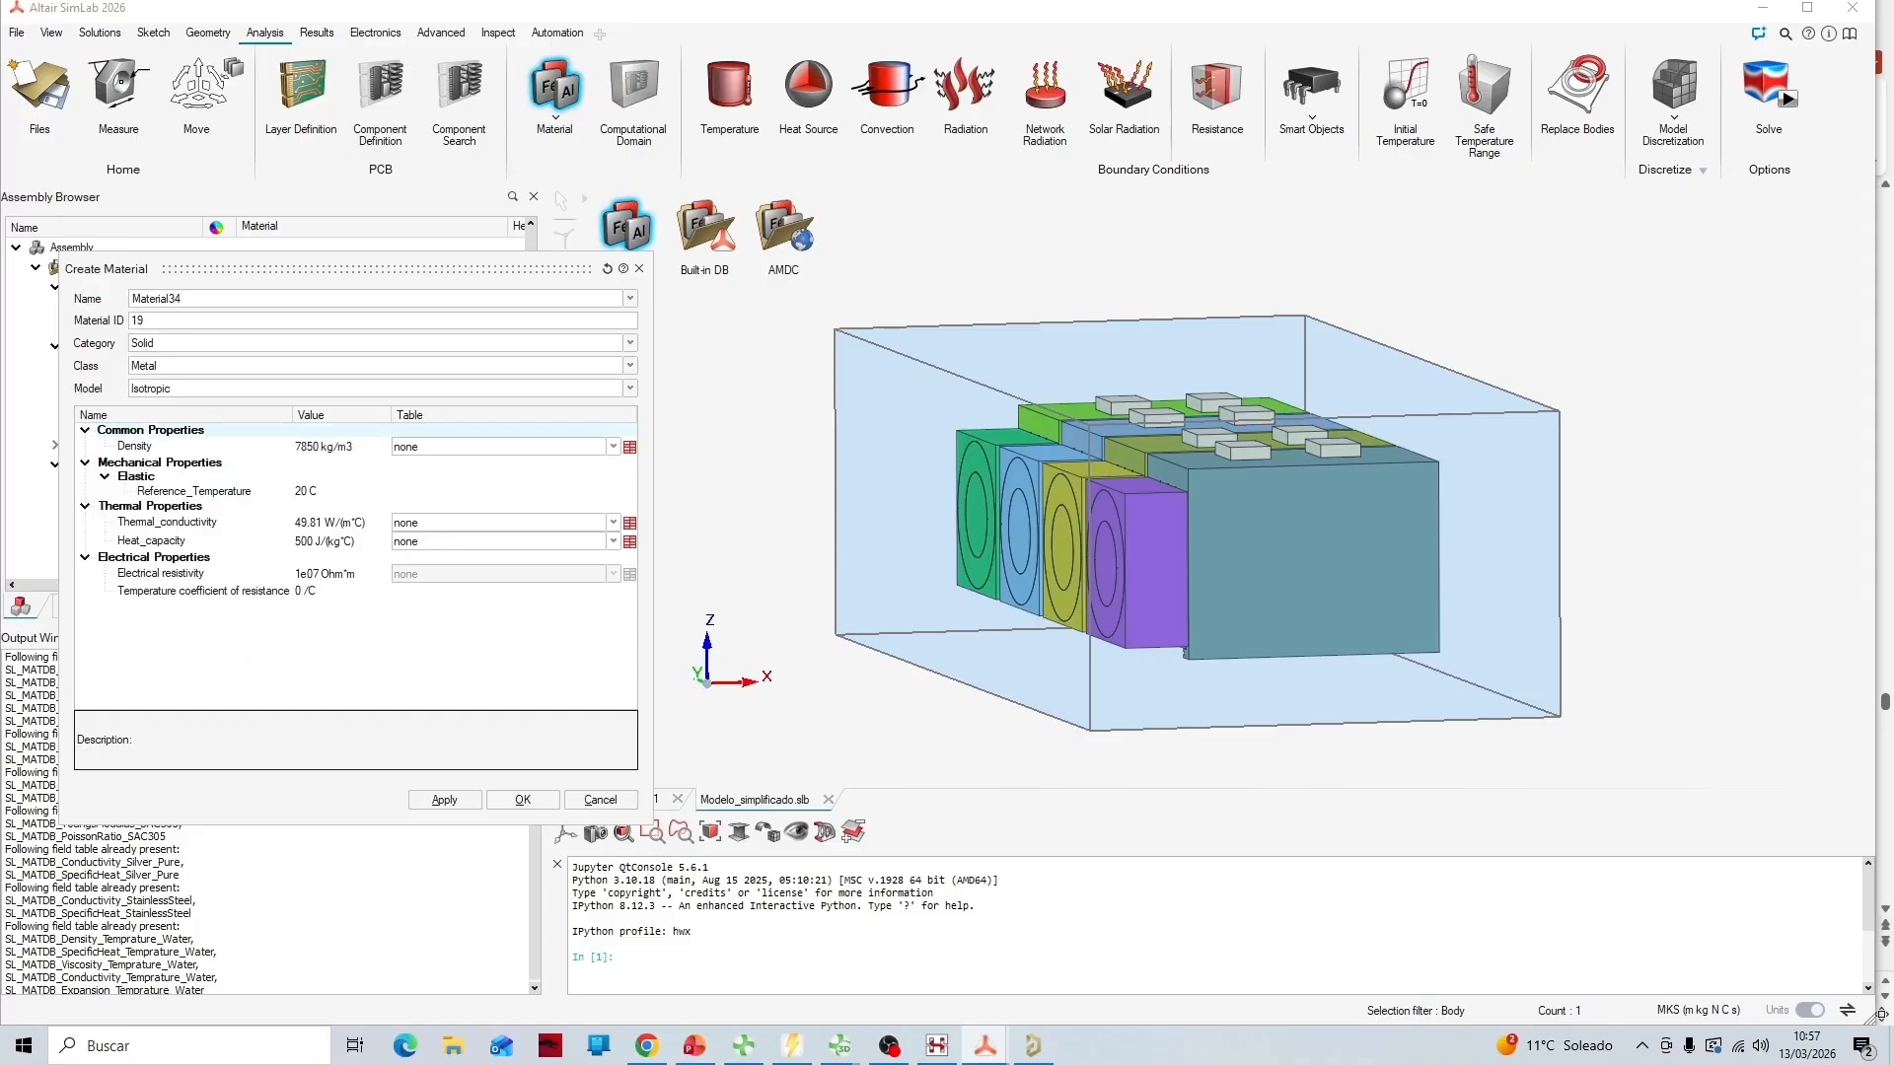
pyautogui.click(639, 268)
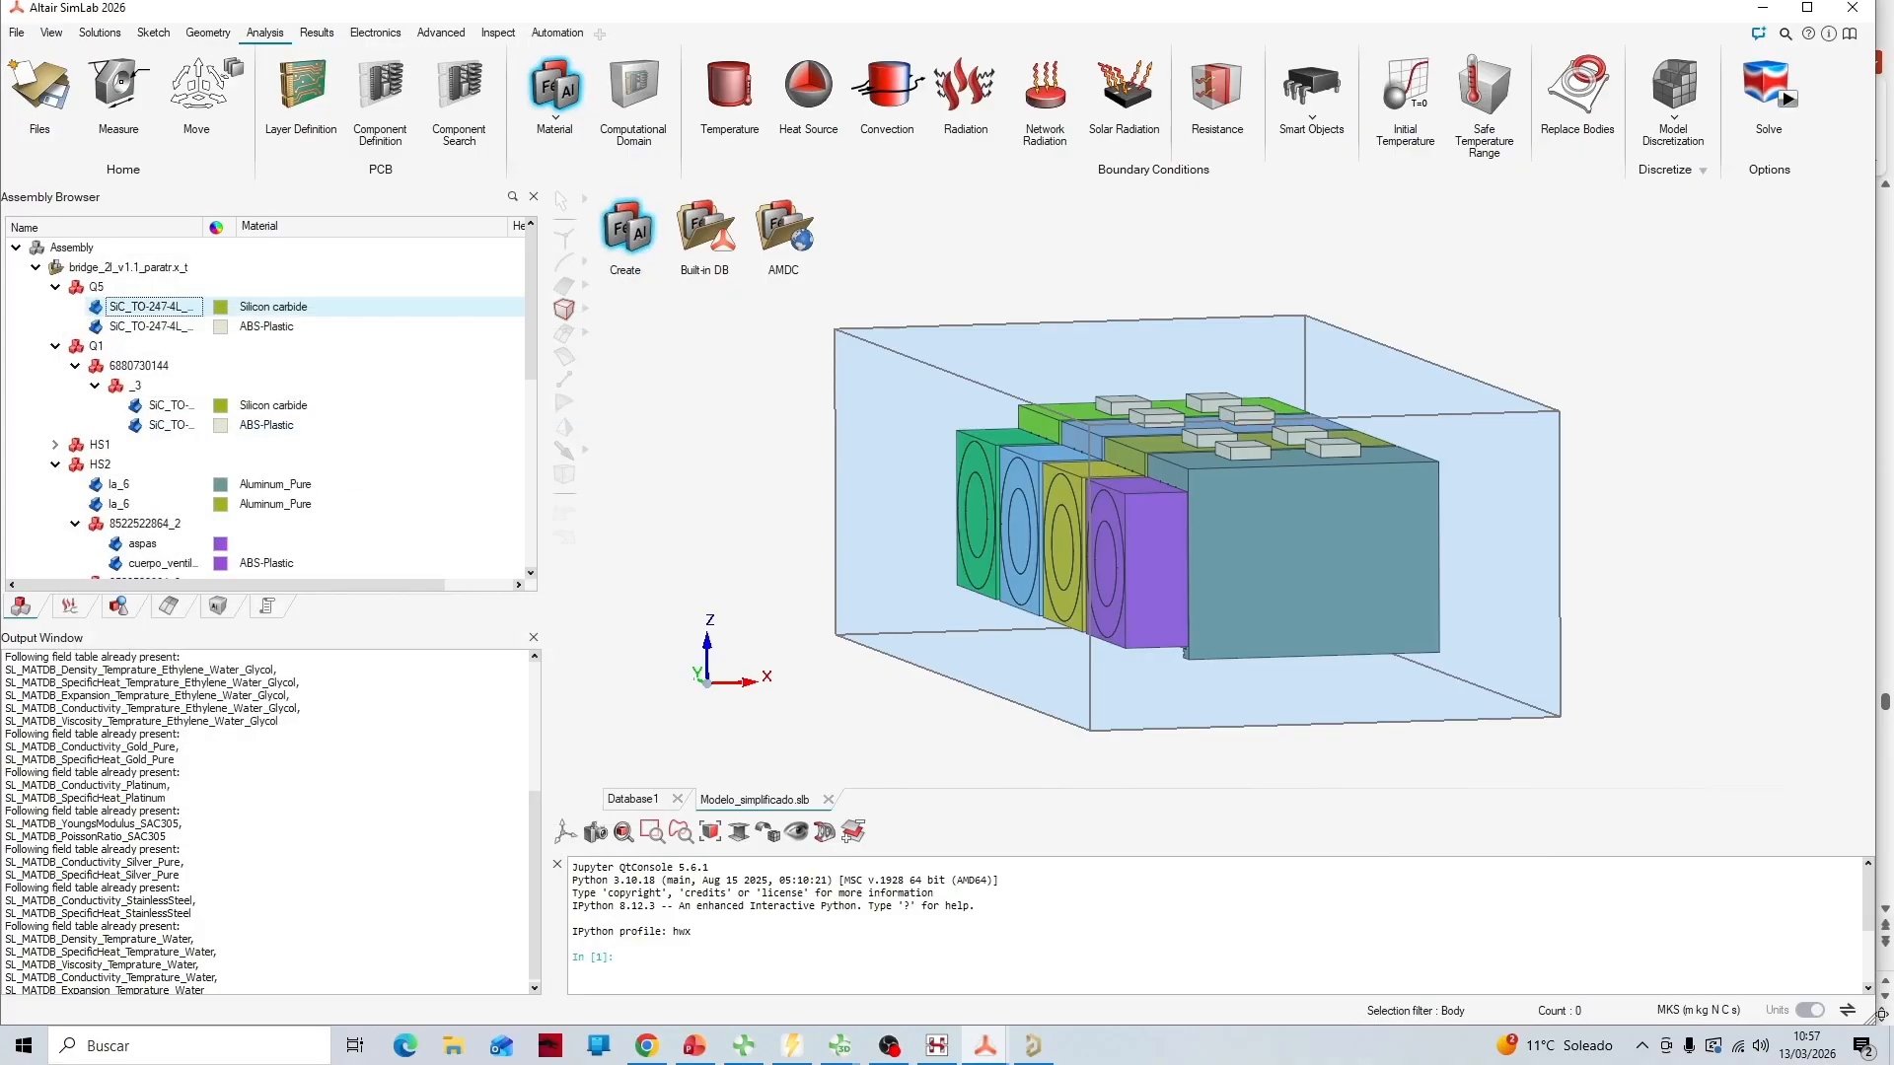
pyautogui.click(625, 236)
pyautogui.click(639, 268)
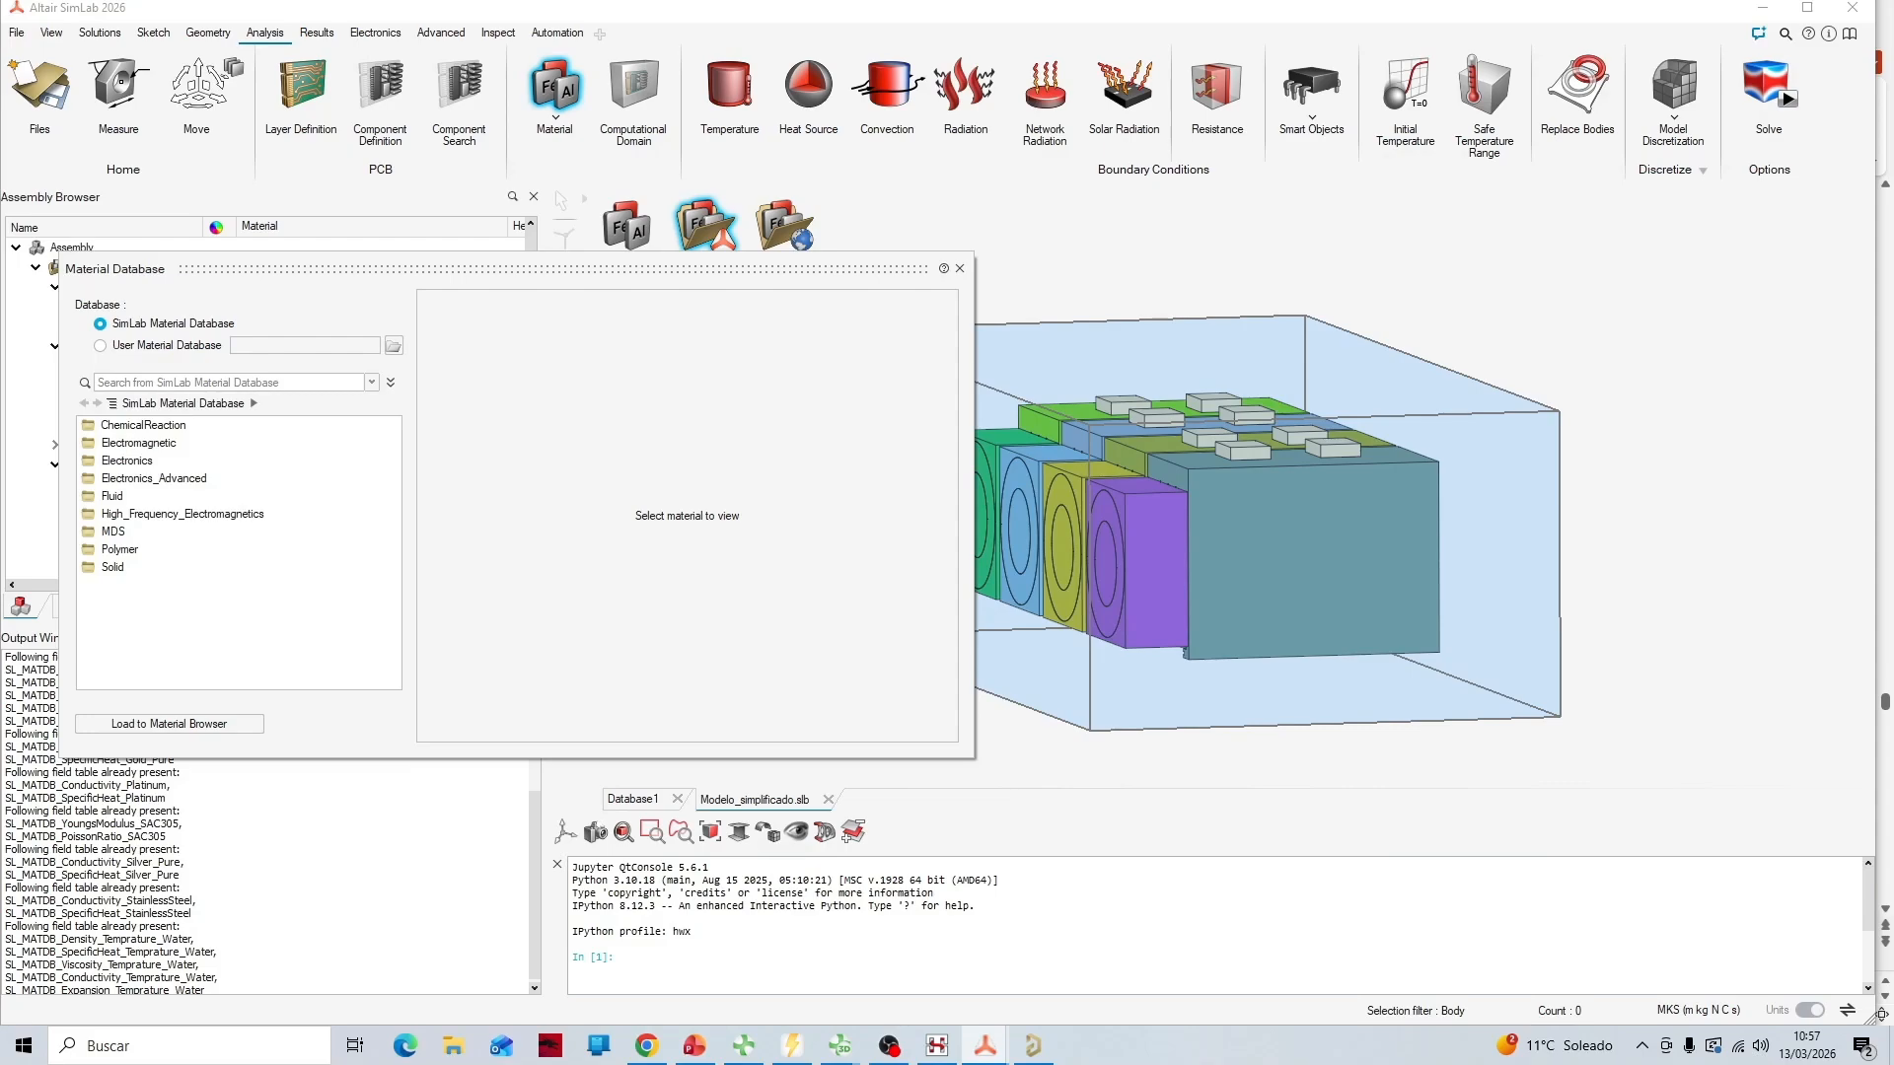
# Search the SimLab material database for copper, clear the search and close the database without loading a material
pyautogui.write('coper')
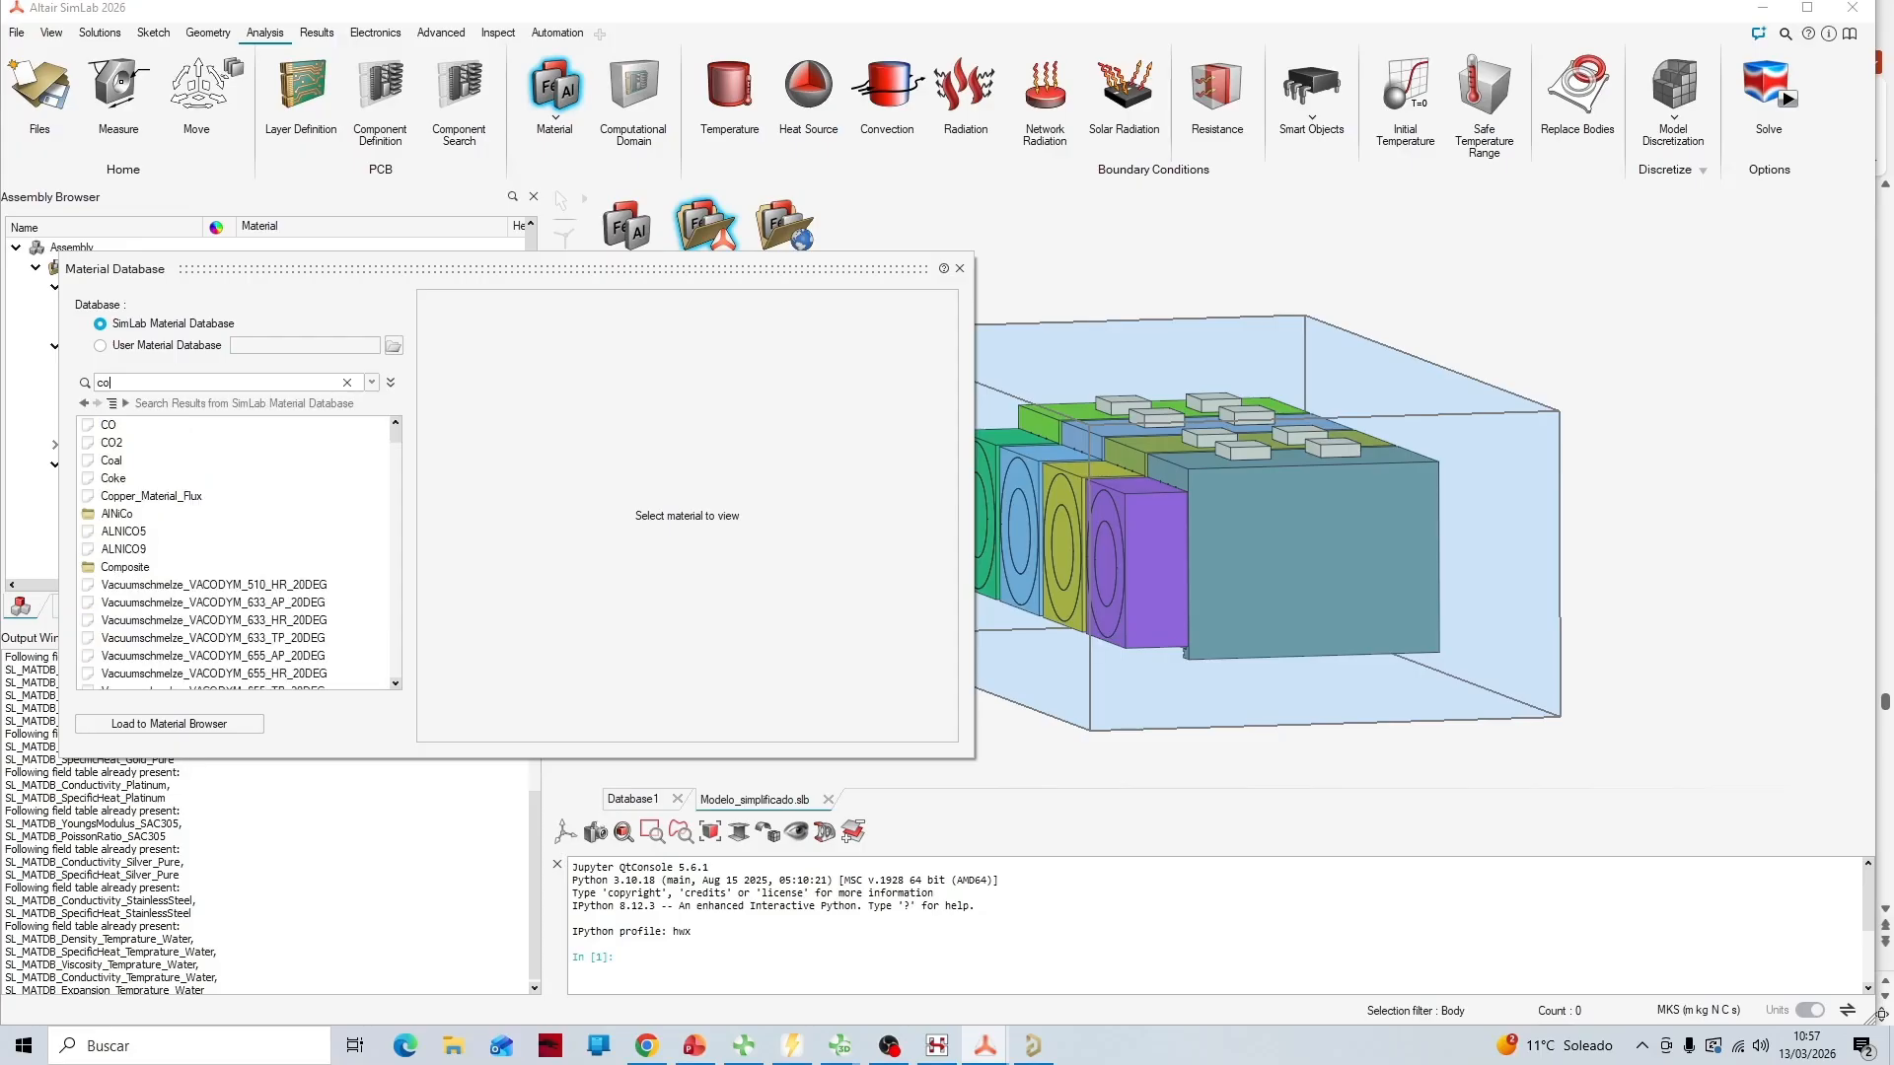
pyautogui.press('BackSpace')
pyautogui.press('BackSpace')
pyautogui.write('per')
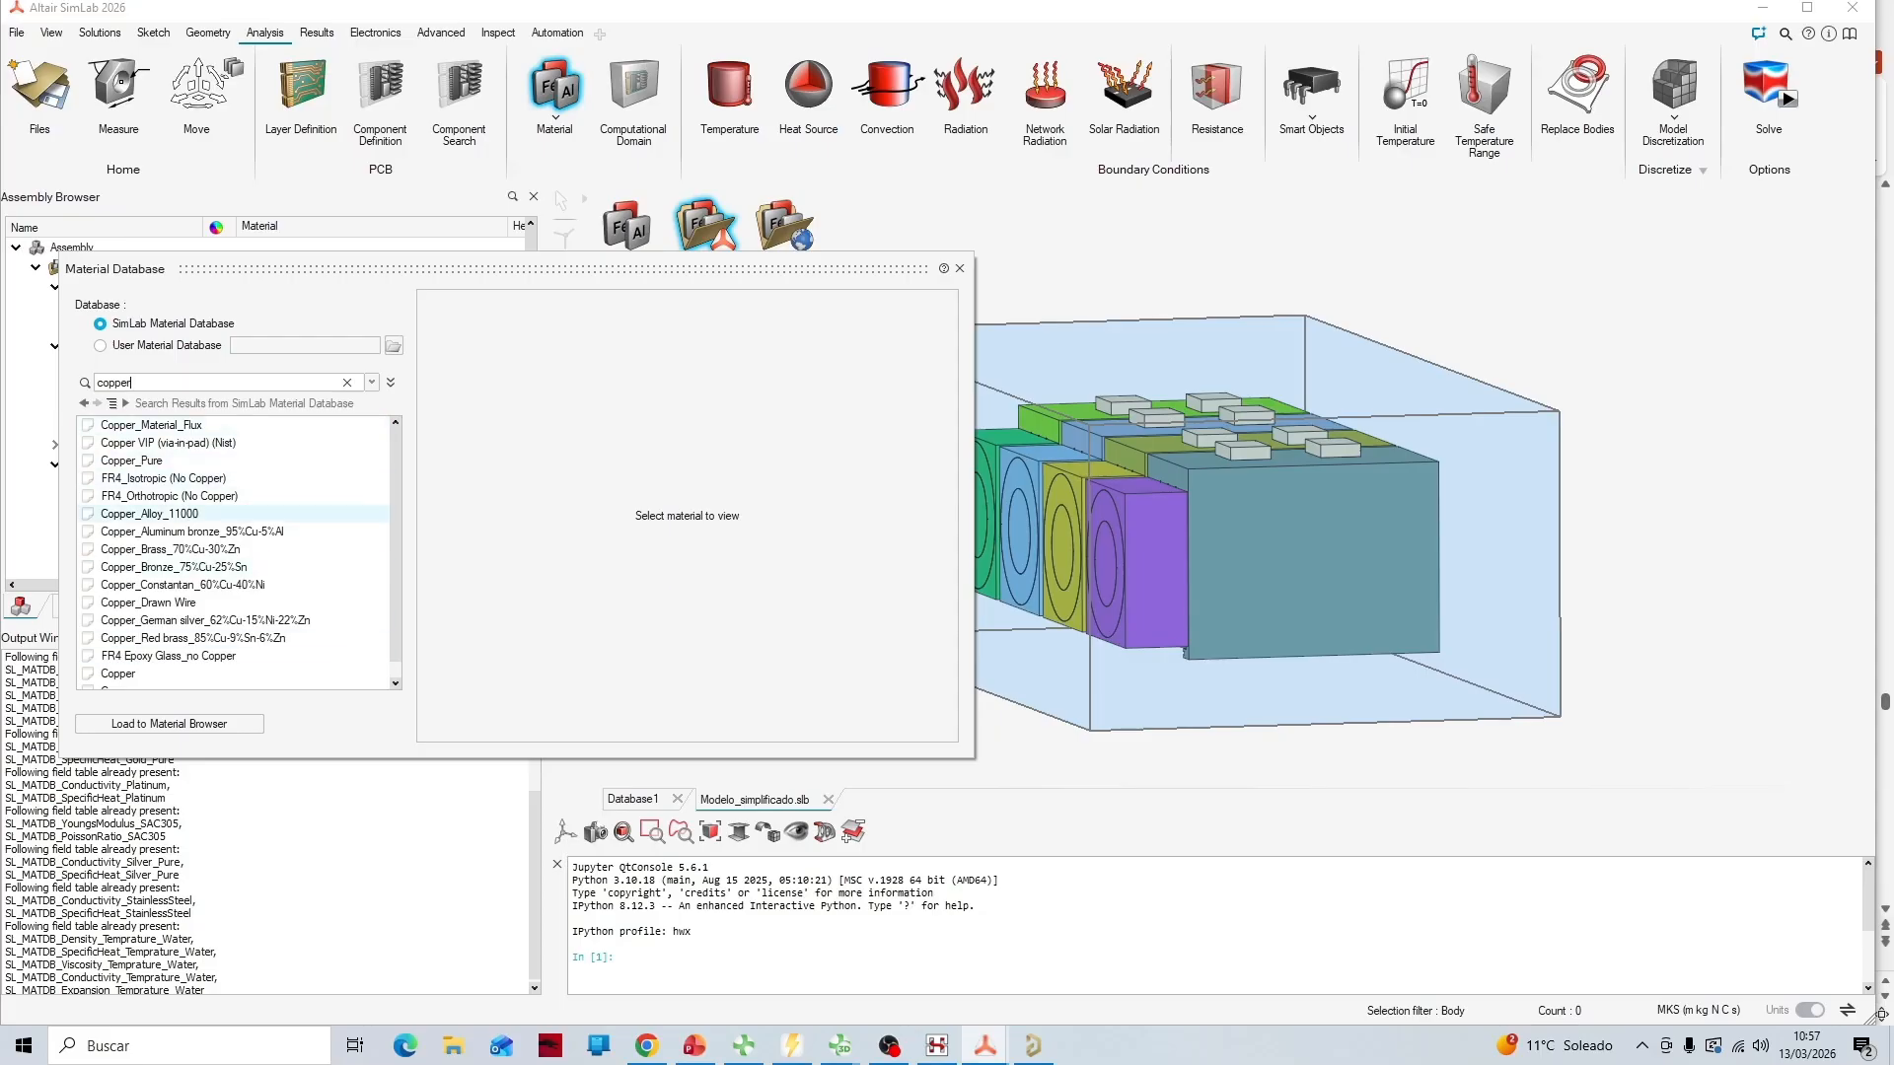
pyautogui.press('BackSpace')
pyautogui.press('BackSpace')
pyautogui.press('BackSpace')
pyautogui.press('BackSpace')
pyautogui.press('BackSpace')
pyautogui.press('BackSpace')
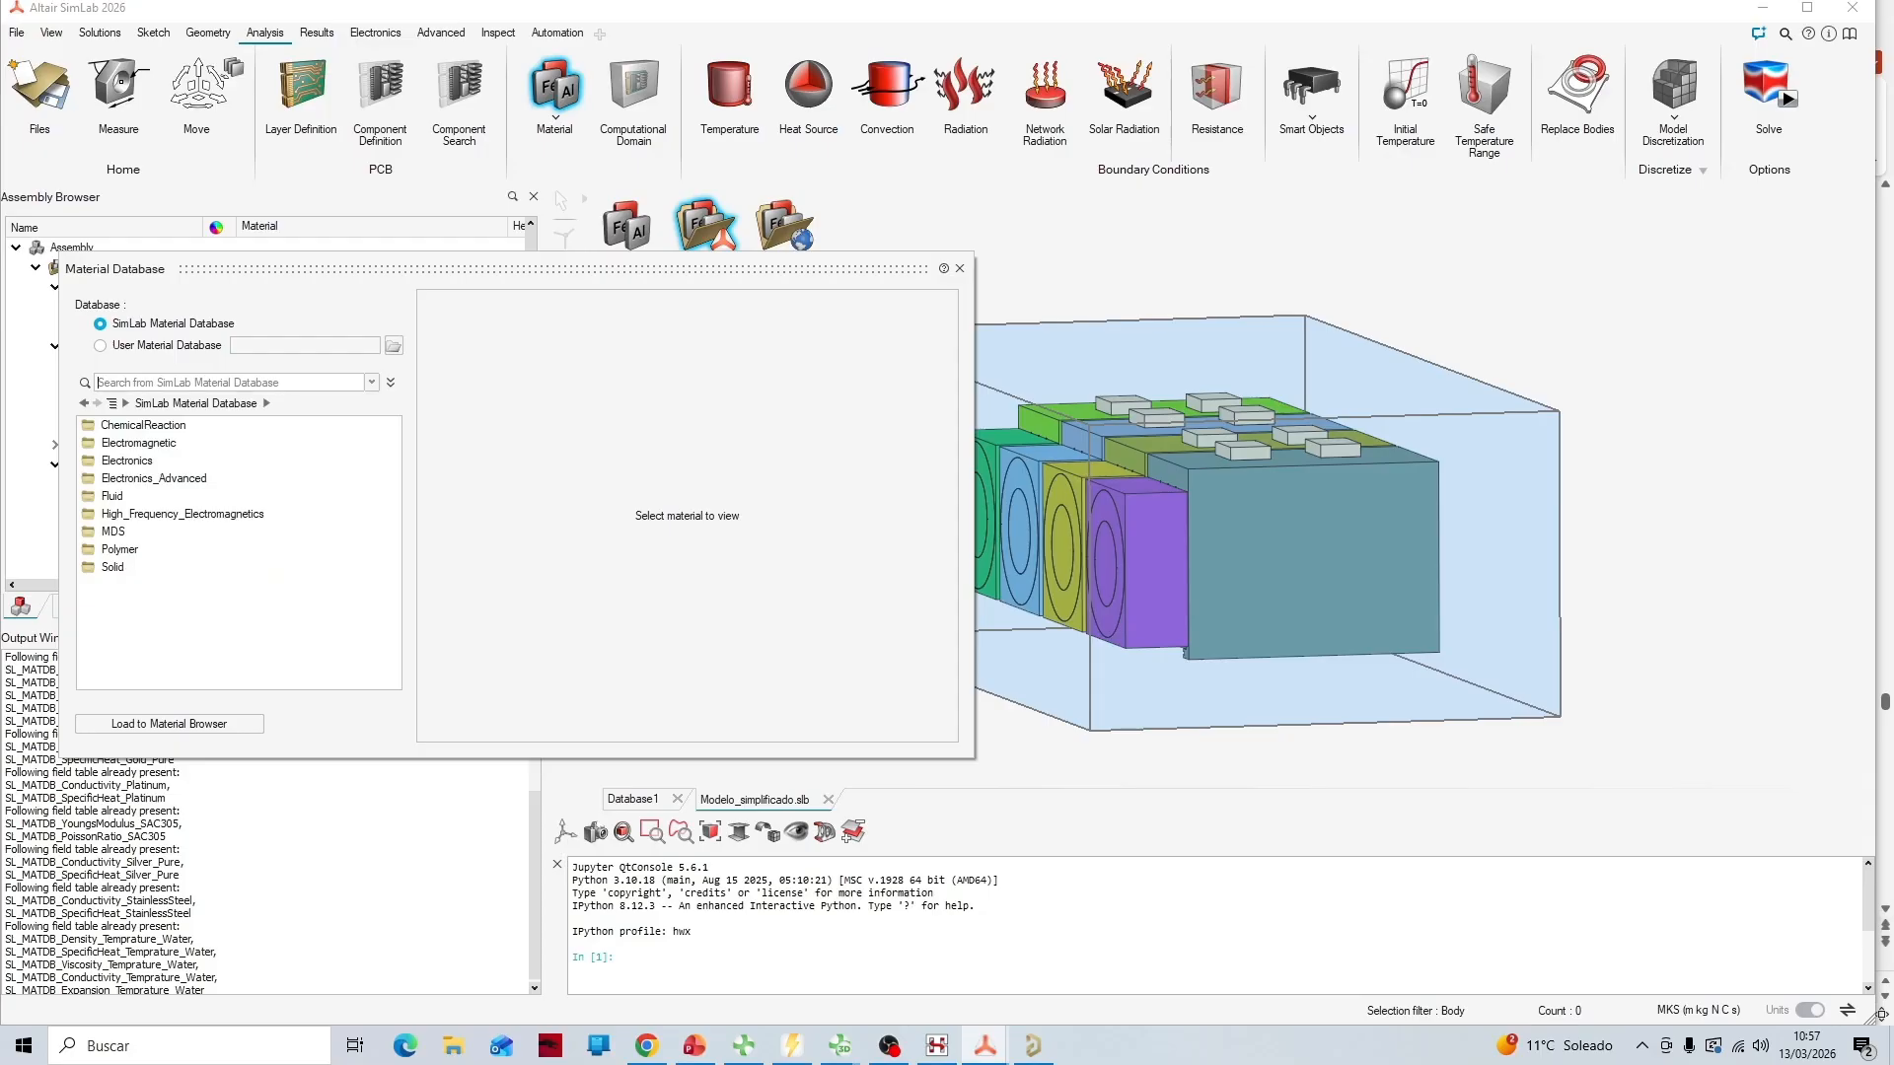
pyautogui.click(960, 269)
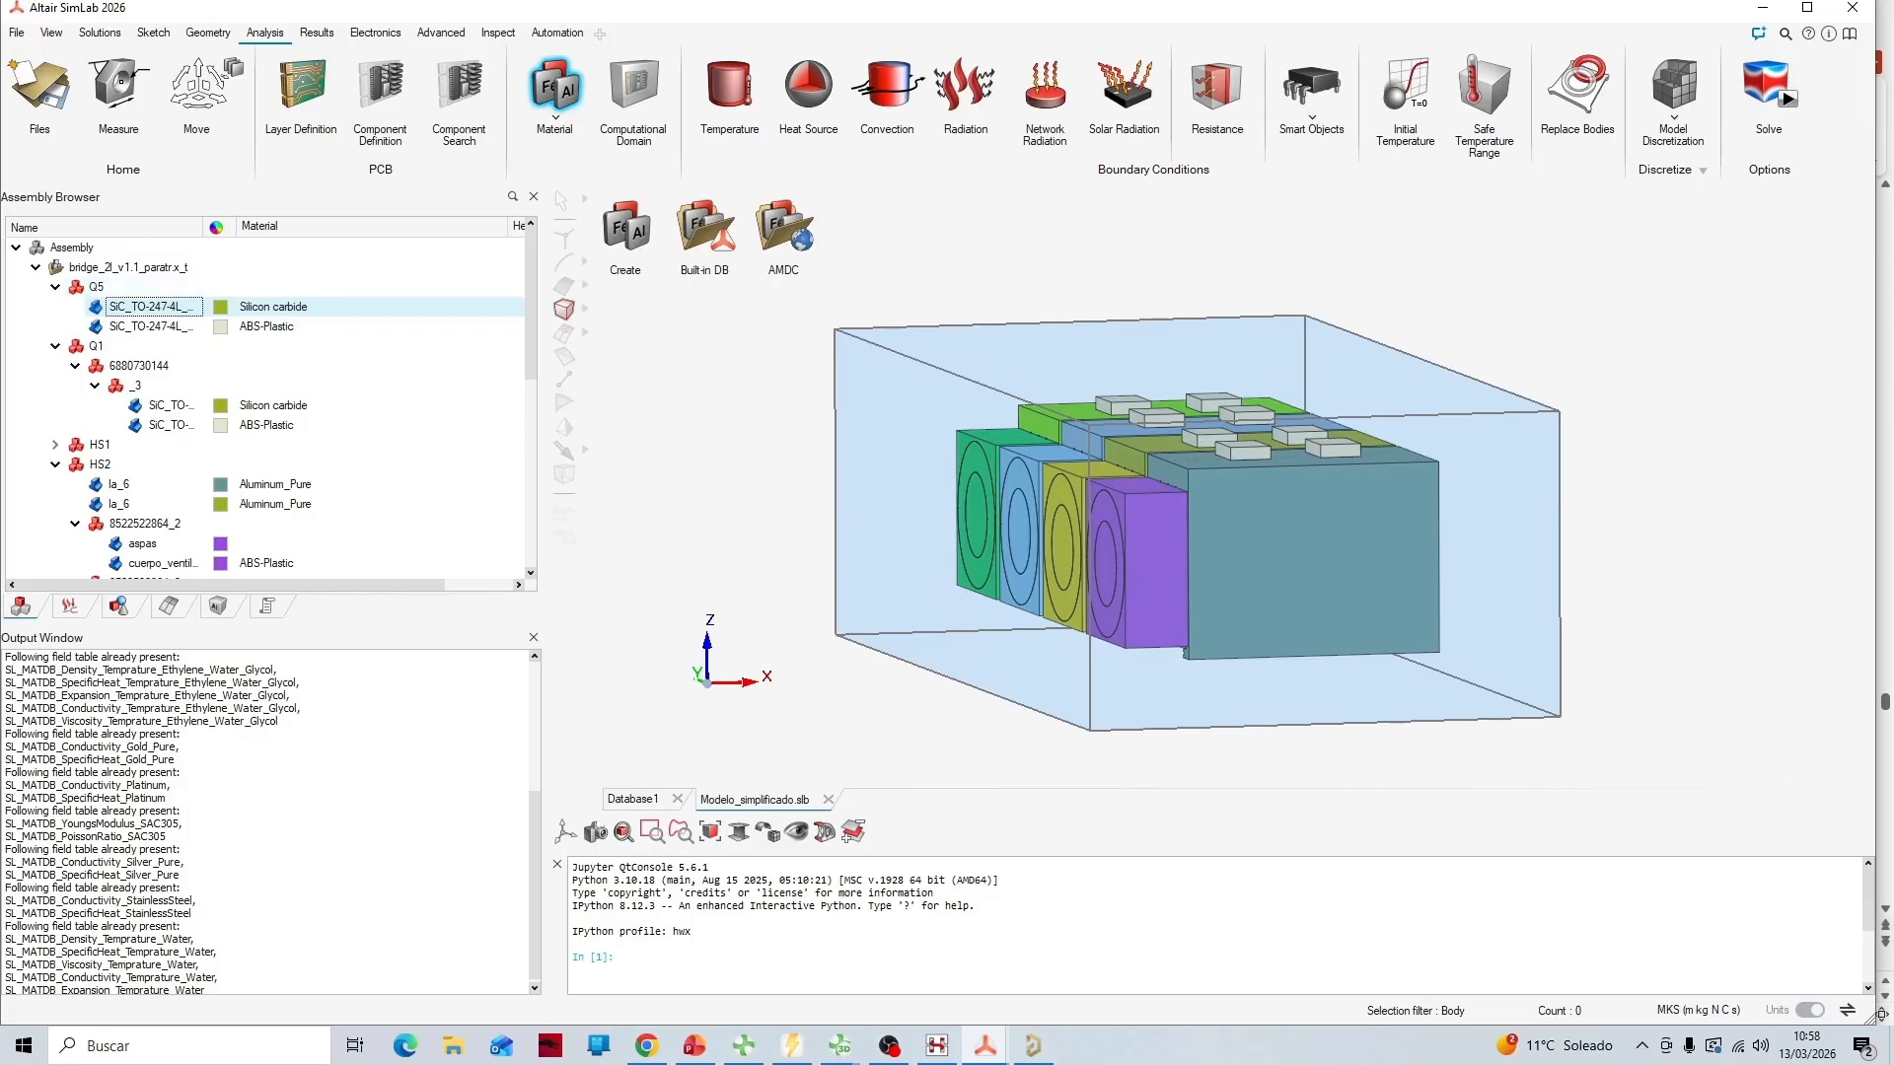
# Browse the materials that can be assigned to Q5's silicon carbide body
pyautogui.click(296, 306)
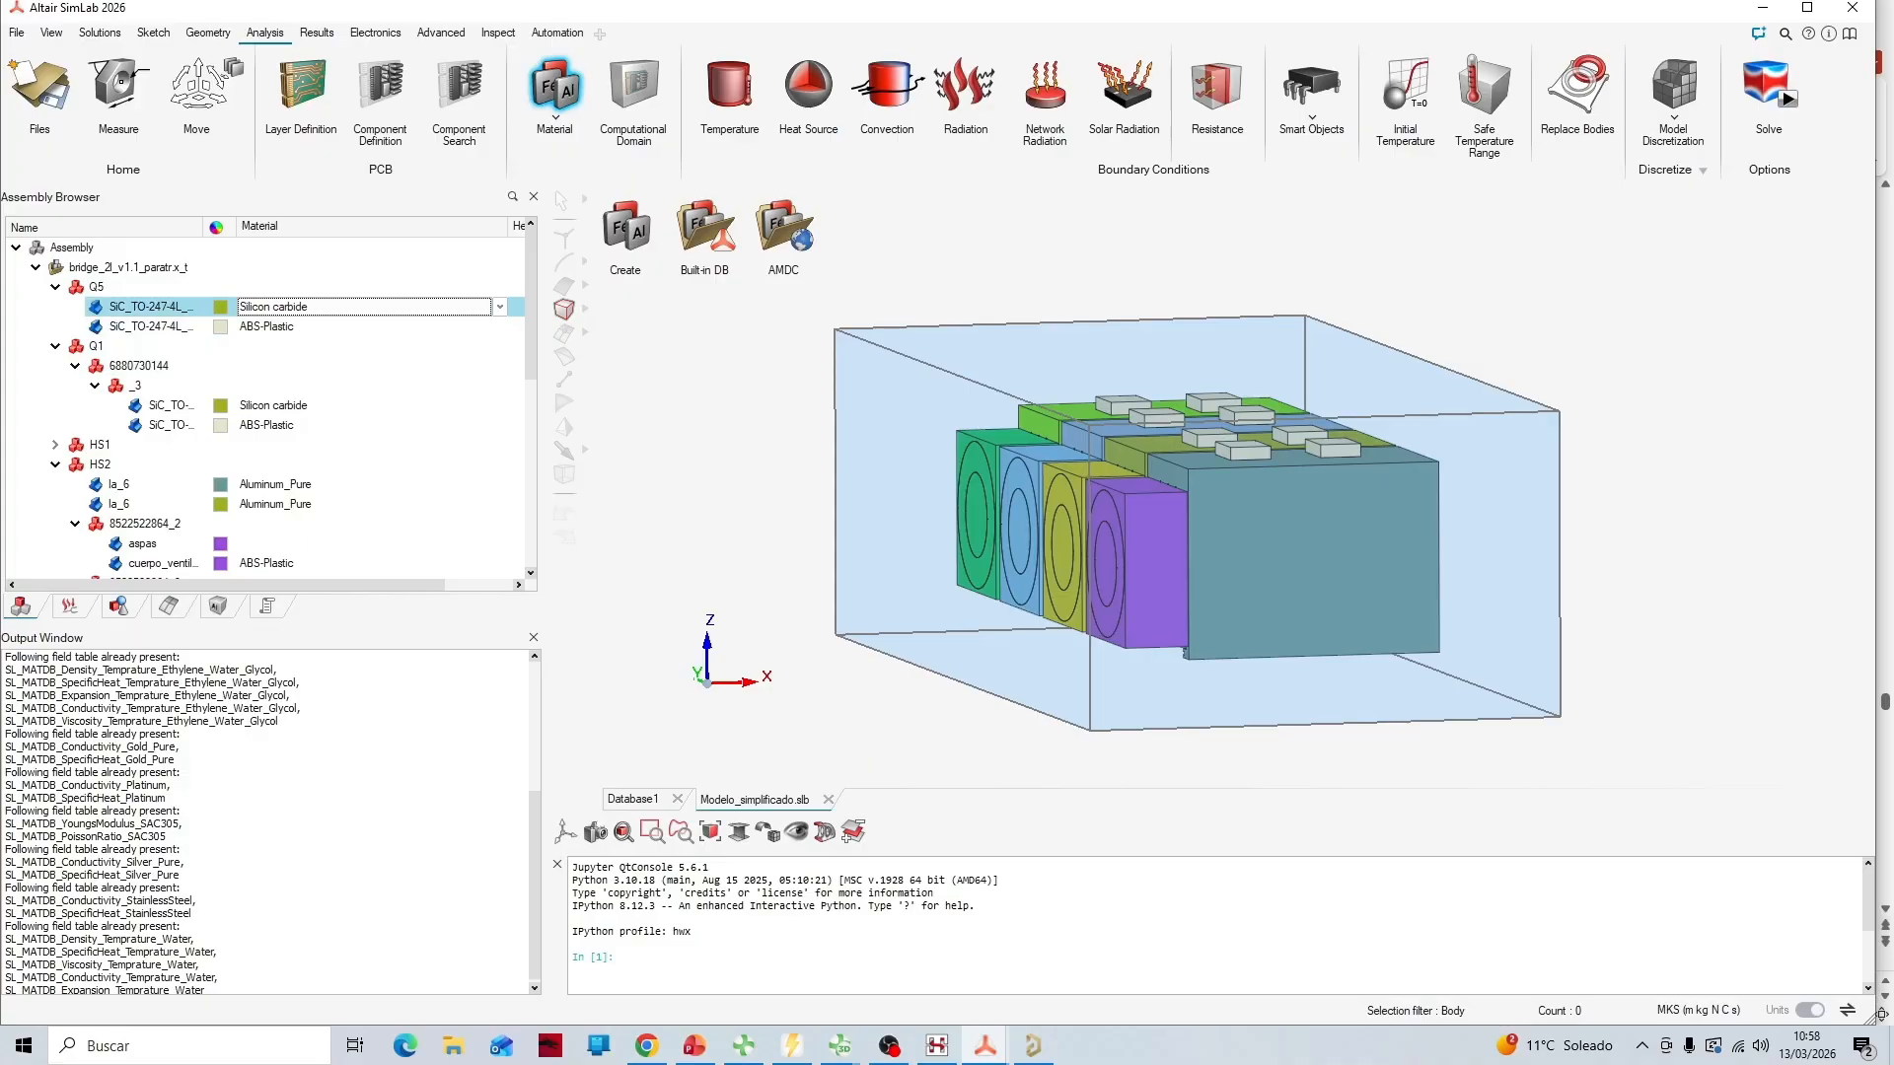
pyautogui.click(500, 306)
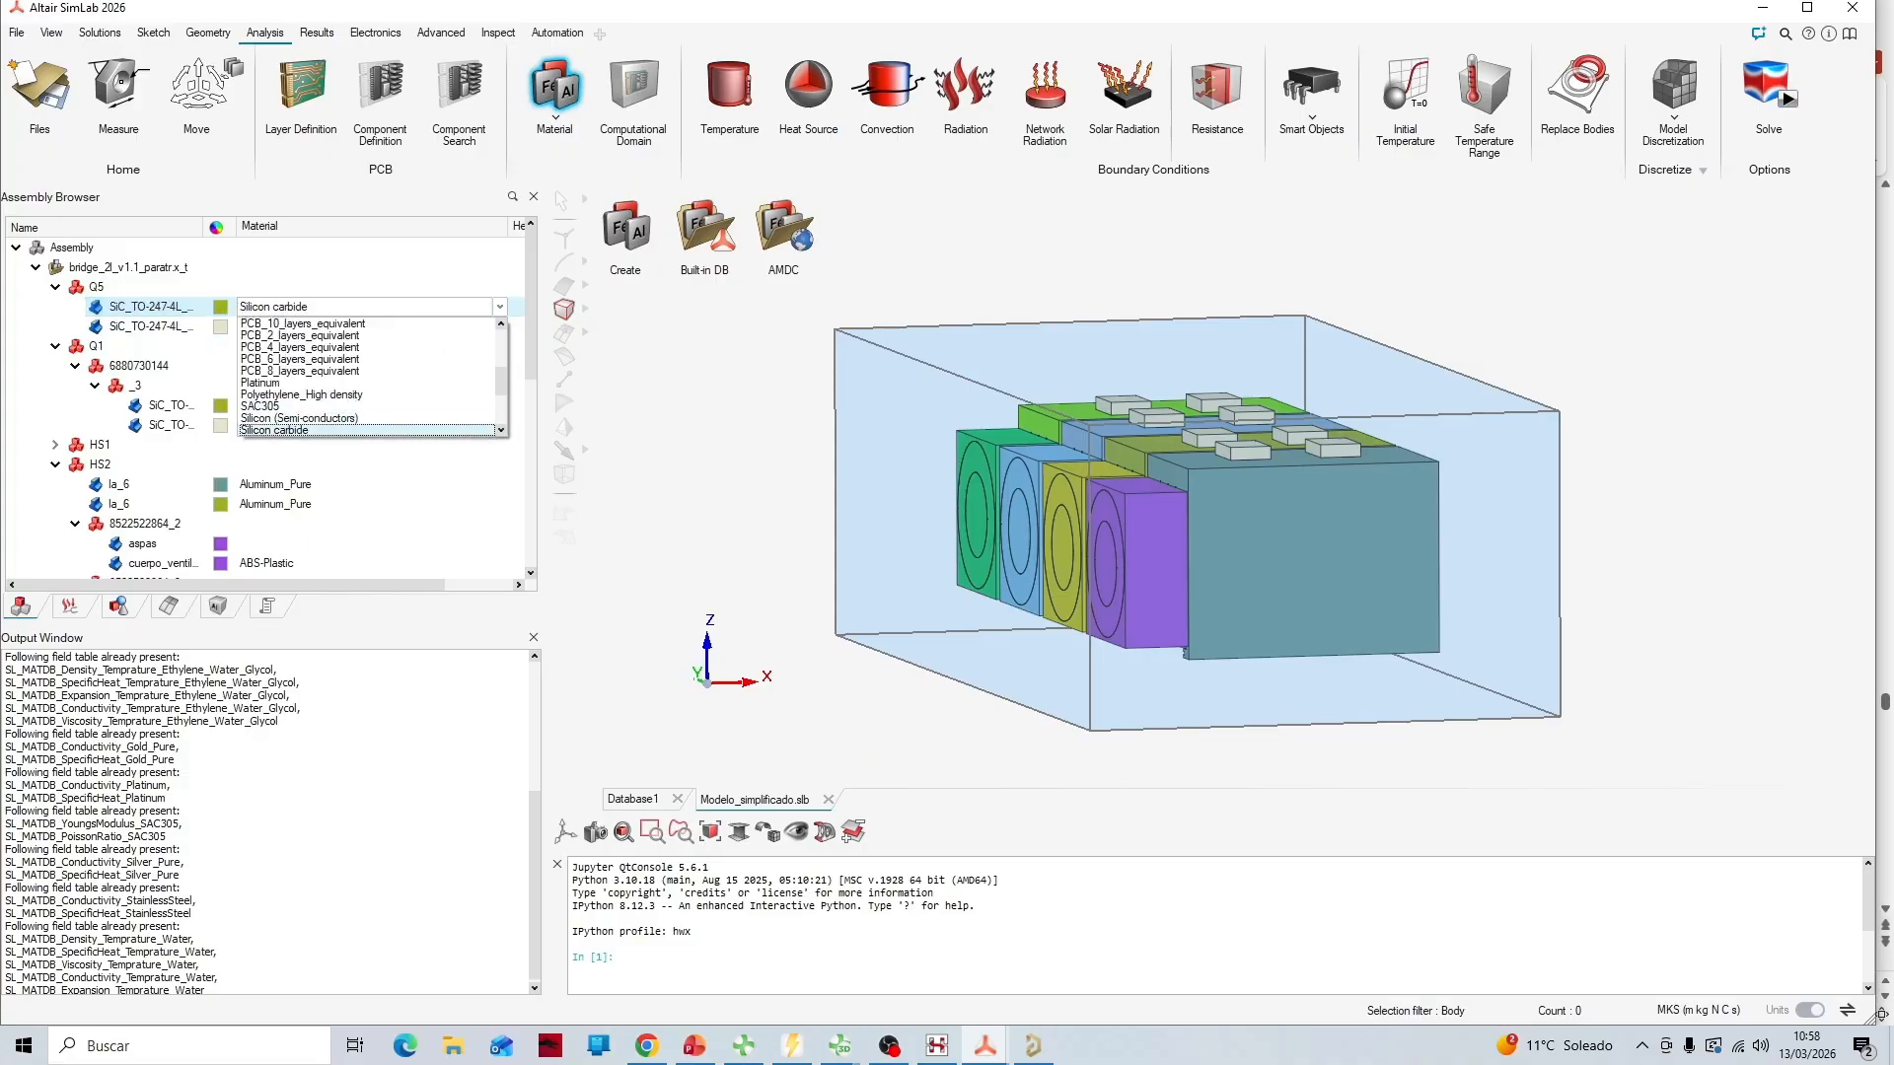
pyautogui.press('Up')
pyautogui.press('Up')
# Assign Silicon (Semi-conductors) to the ABS-Plastic bodies of all eight transistors, Q1 to Q8
pyautogui.click(148, 326)
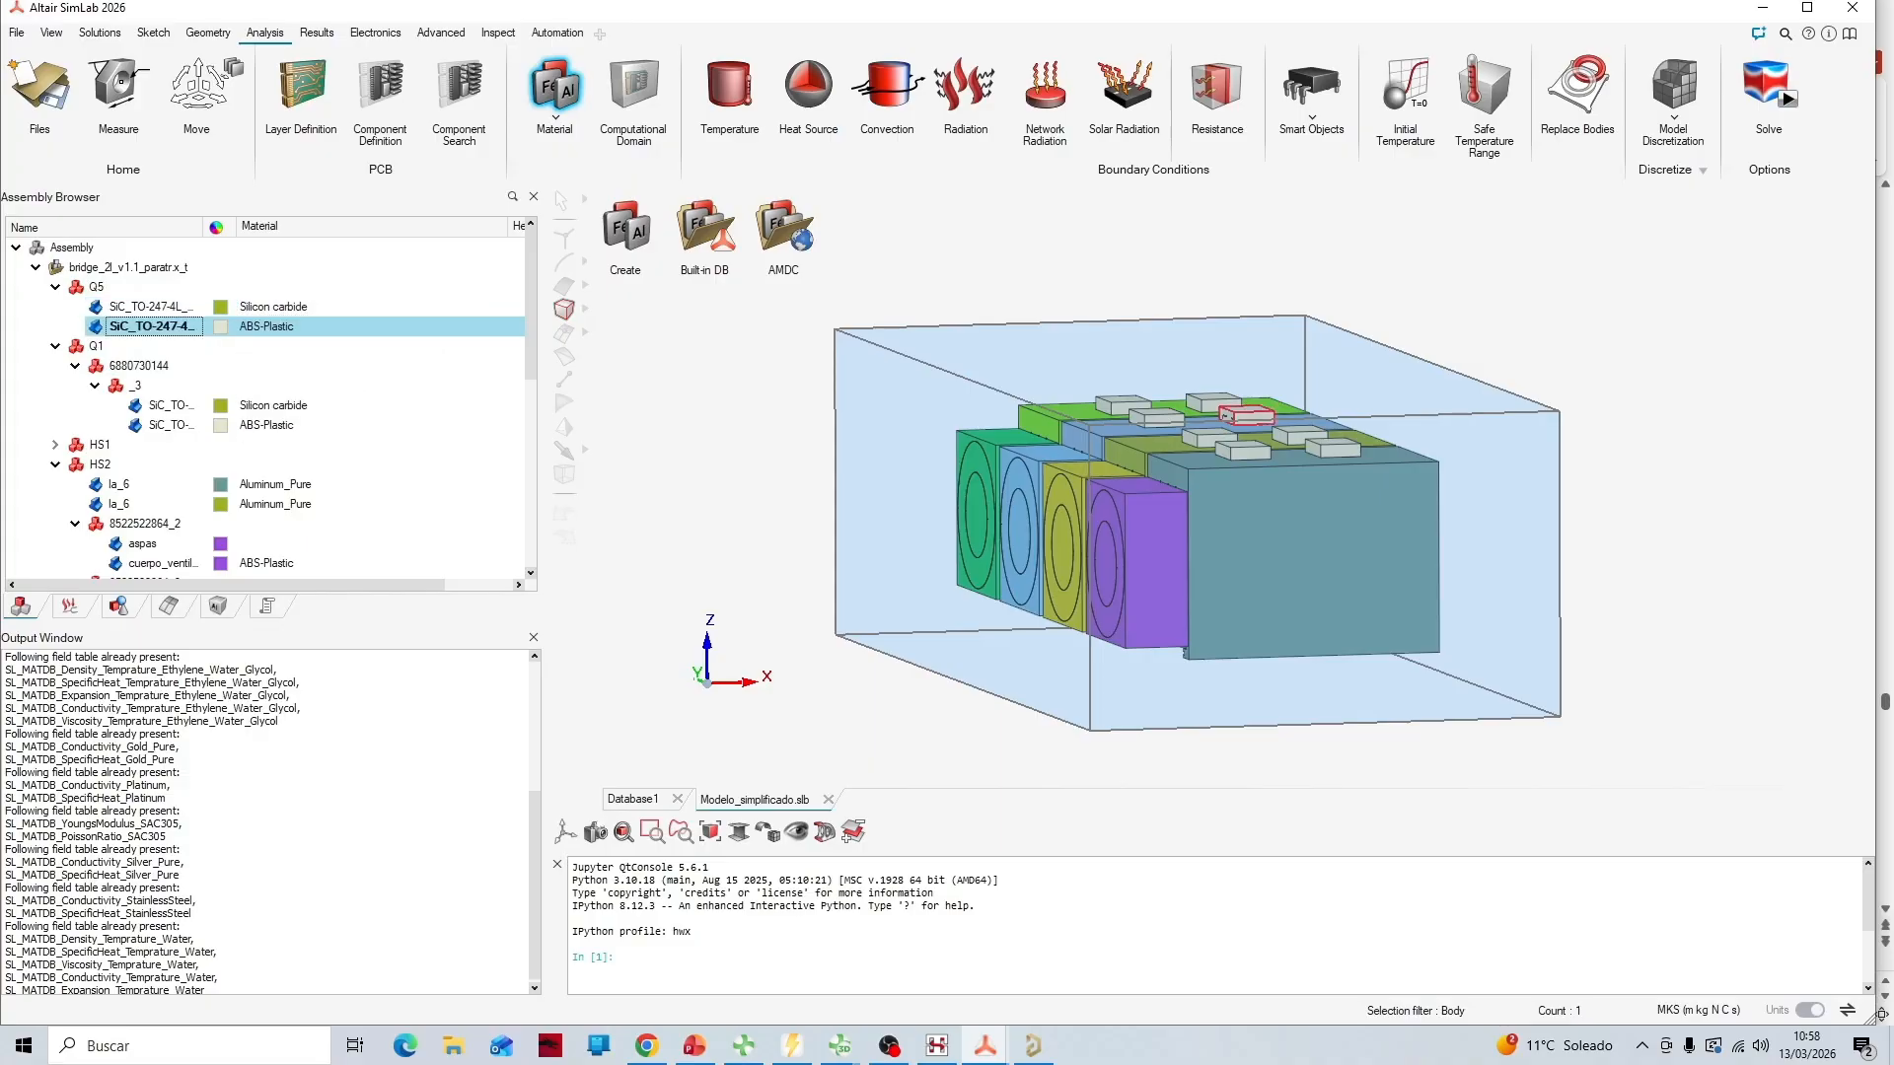
pyautogui.keyDown('ctrl'); pyautogui.click(169, 424); pyautogui.keyUp('ctrl')
pyautogui.scroll(-3, 148, 424)
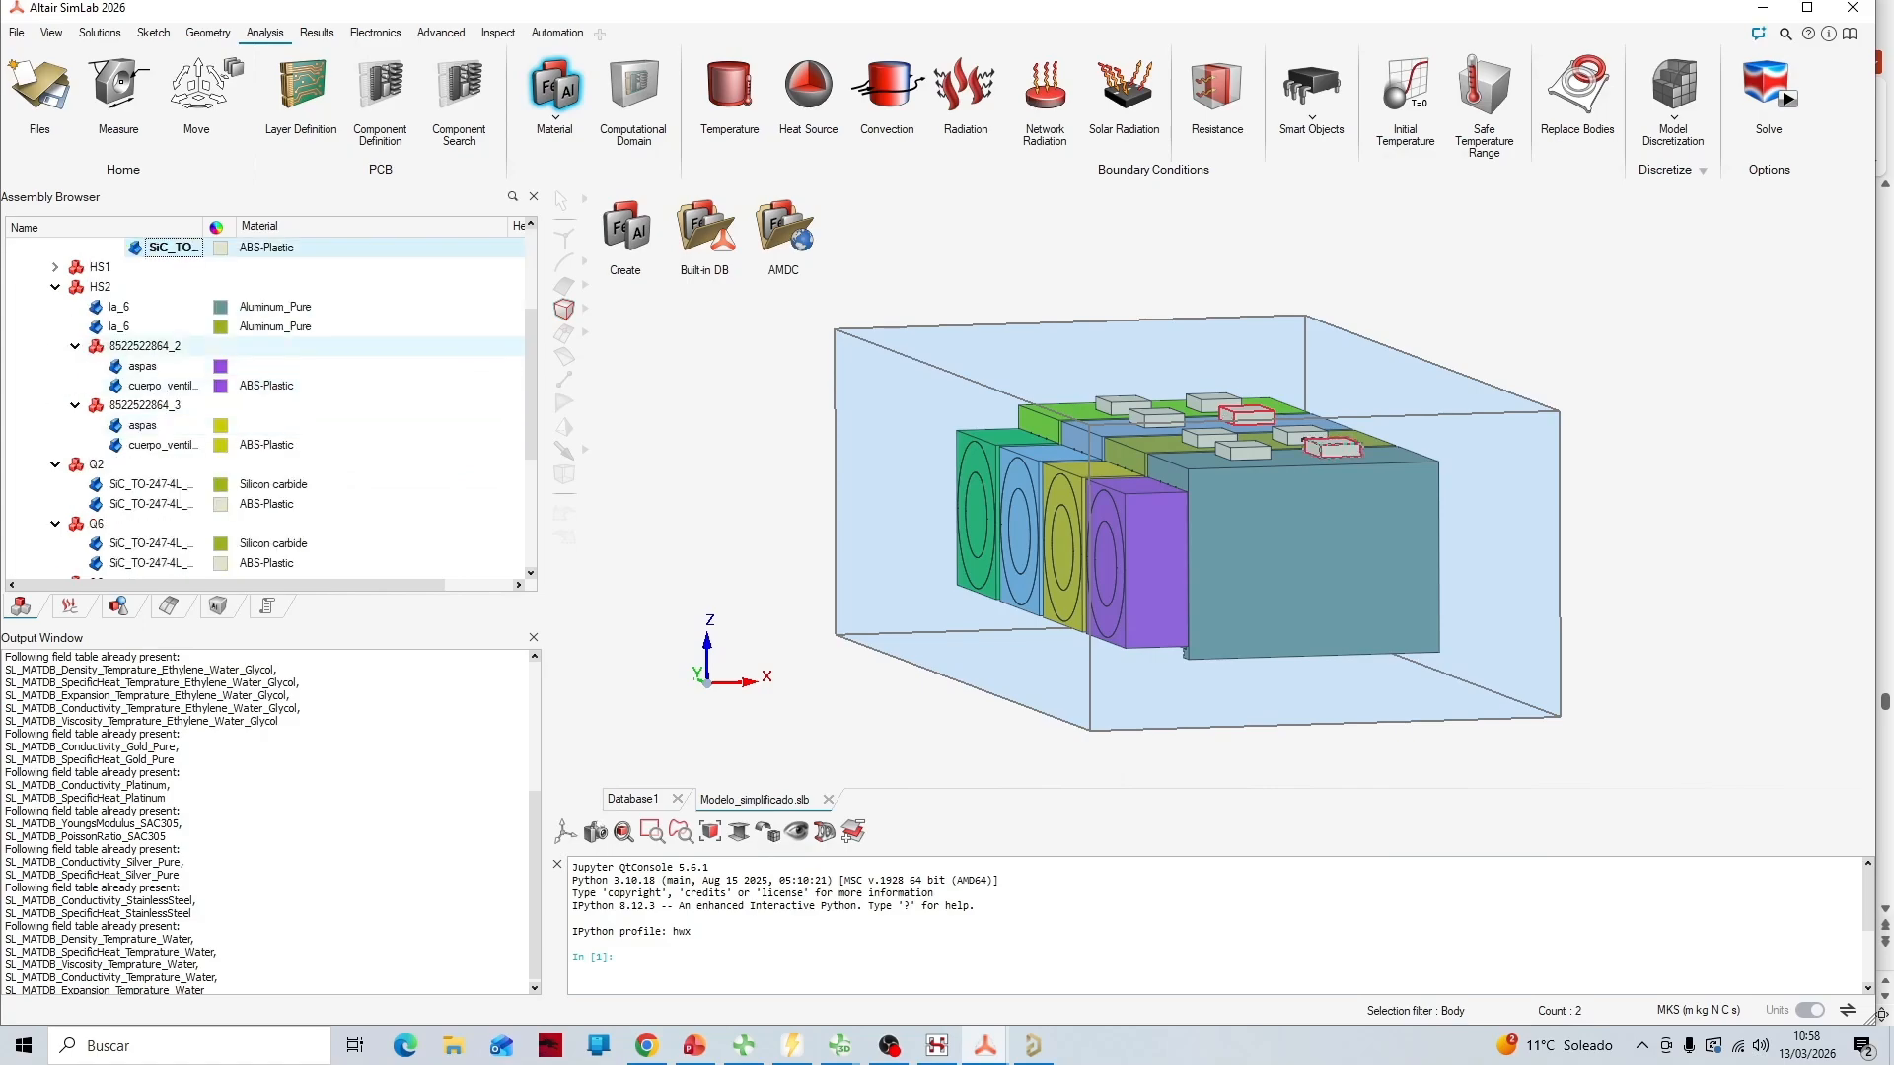
pyautogui.keyDown('ctrl'); pyautogui.click(148, 503); pyautogui.keyUp('ctrl')
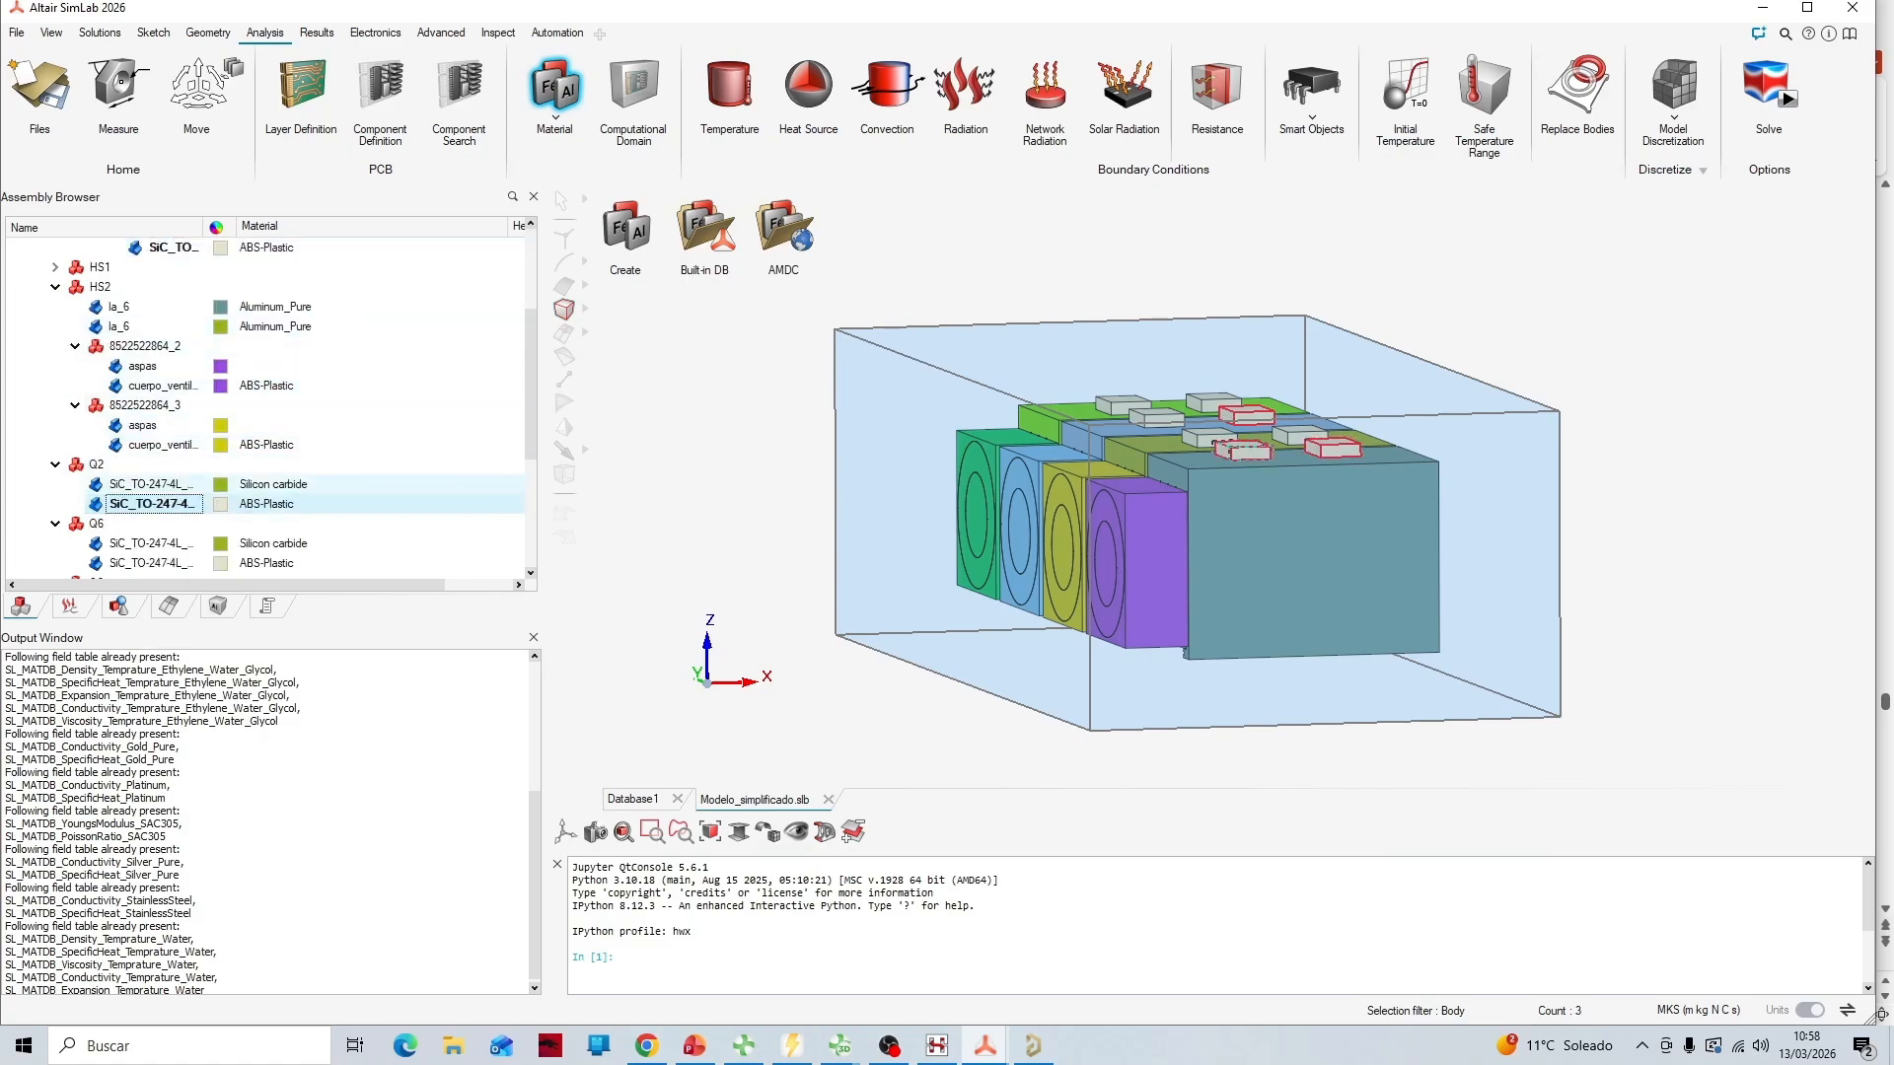
pyautogui.scroll(-3, 148, 443)
pyautogui.keyDown('ctrl'); pyautogui.click(148, 384); pyautogui.keyUp('ctrl')
pyautogui.keyDown('ctrl'); pyautogui.click(148, 444); pyautogui.keyUp('ctrl')
pyautogui.scroll(-3, 148, 443)
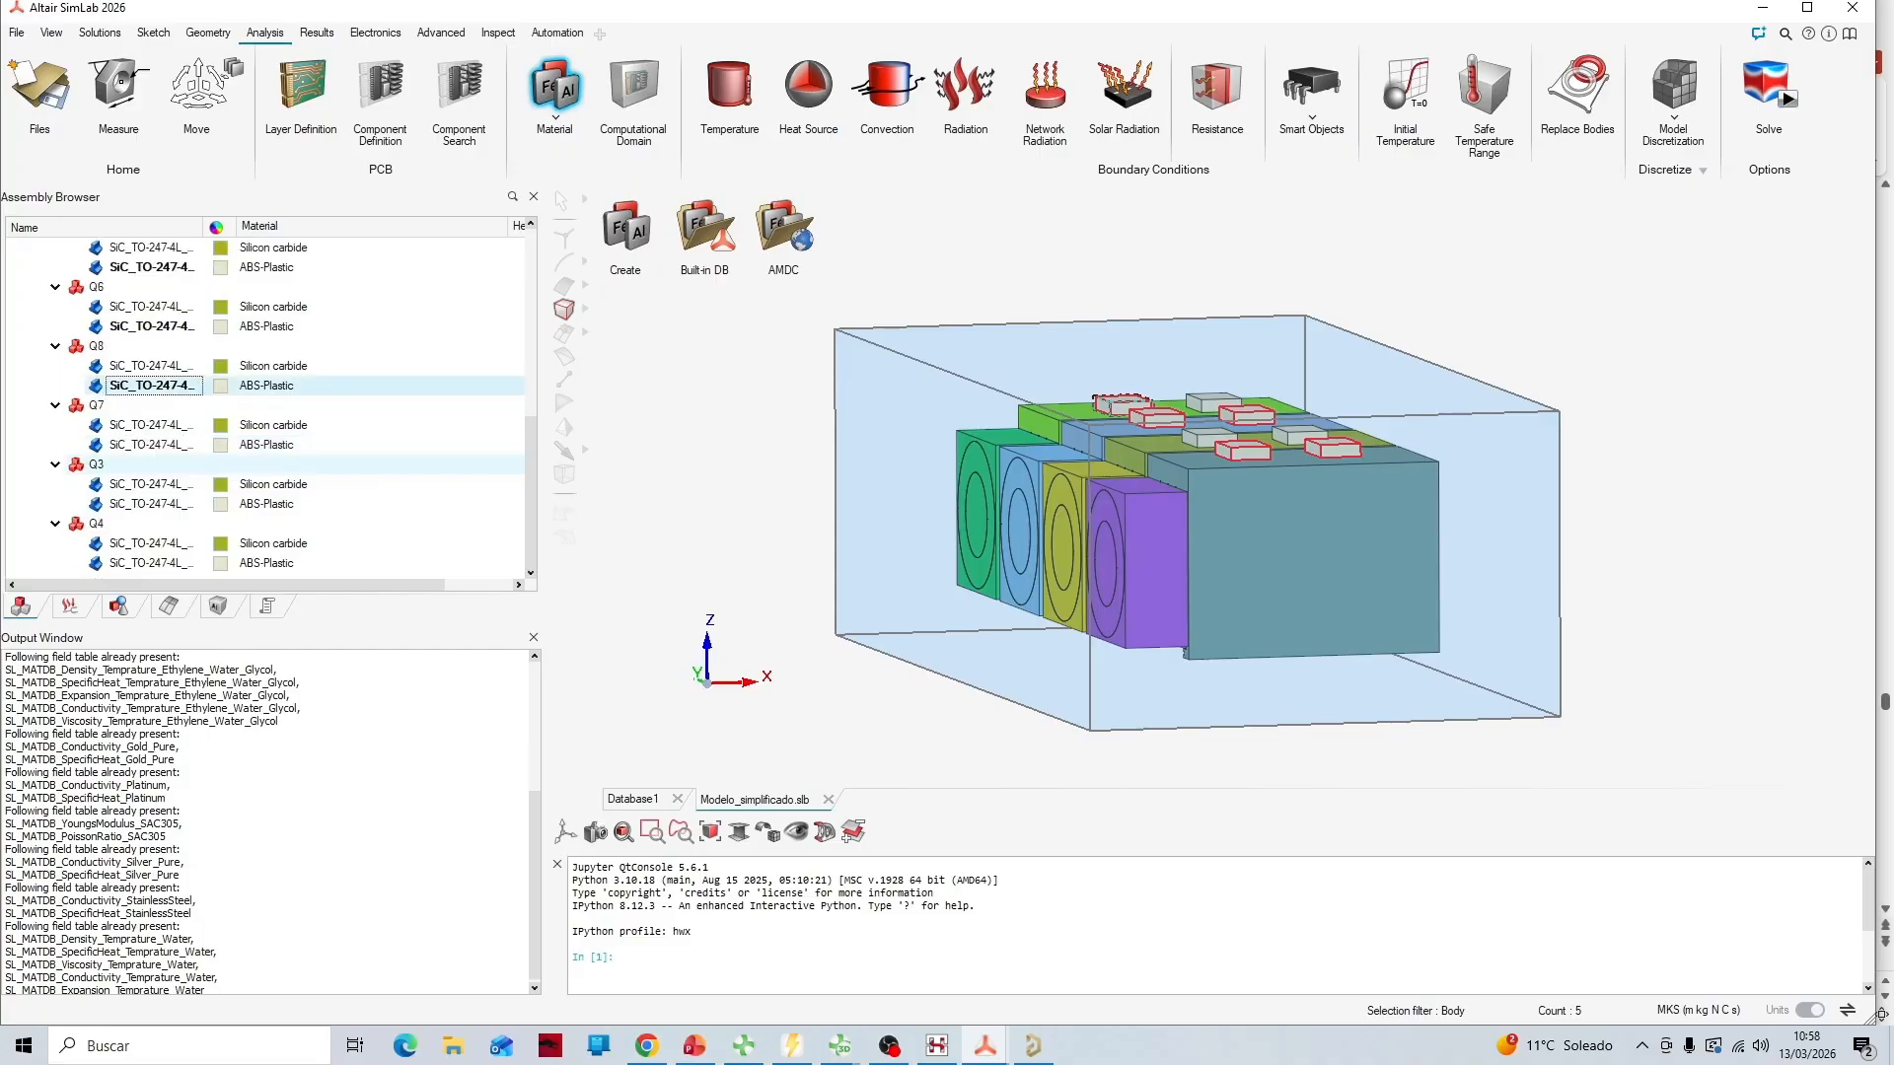
pyautogui.keyDown('ctrl'); pyautogui.click(148, 444); pyautogui.keyUp('ctrl')
pyautogui.keyDown('ctrl'); pyautogui.click(148, 503); pyautogui.keyUp('ctrl')
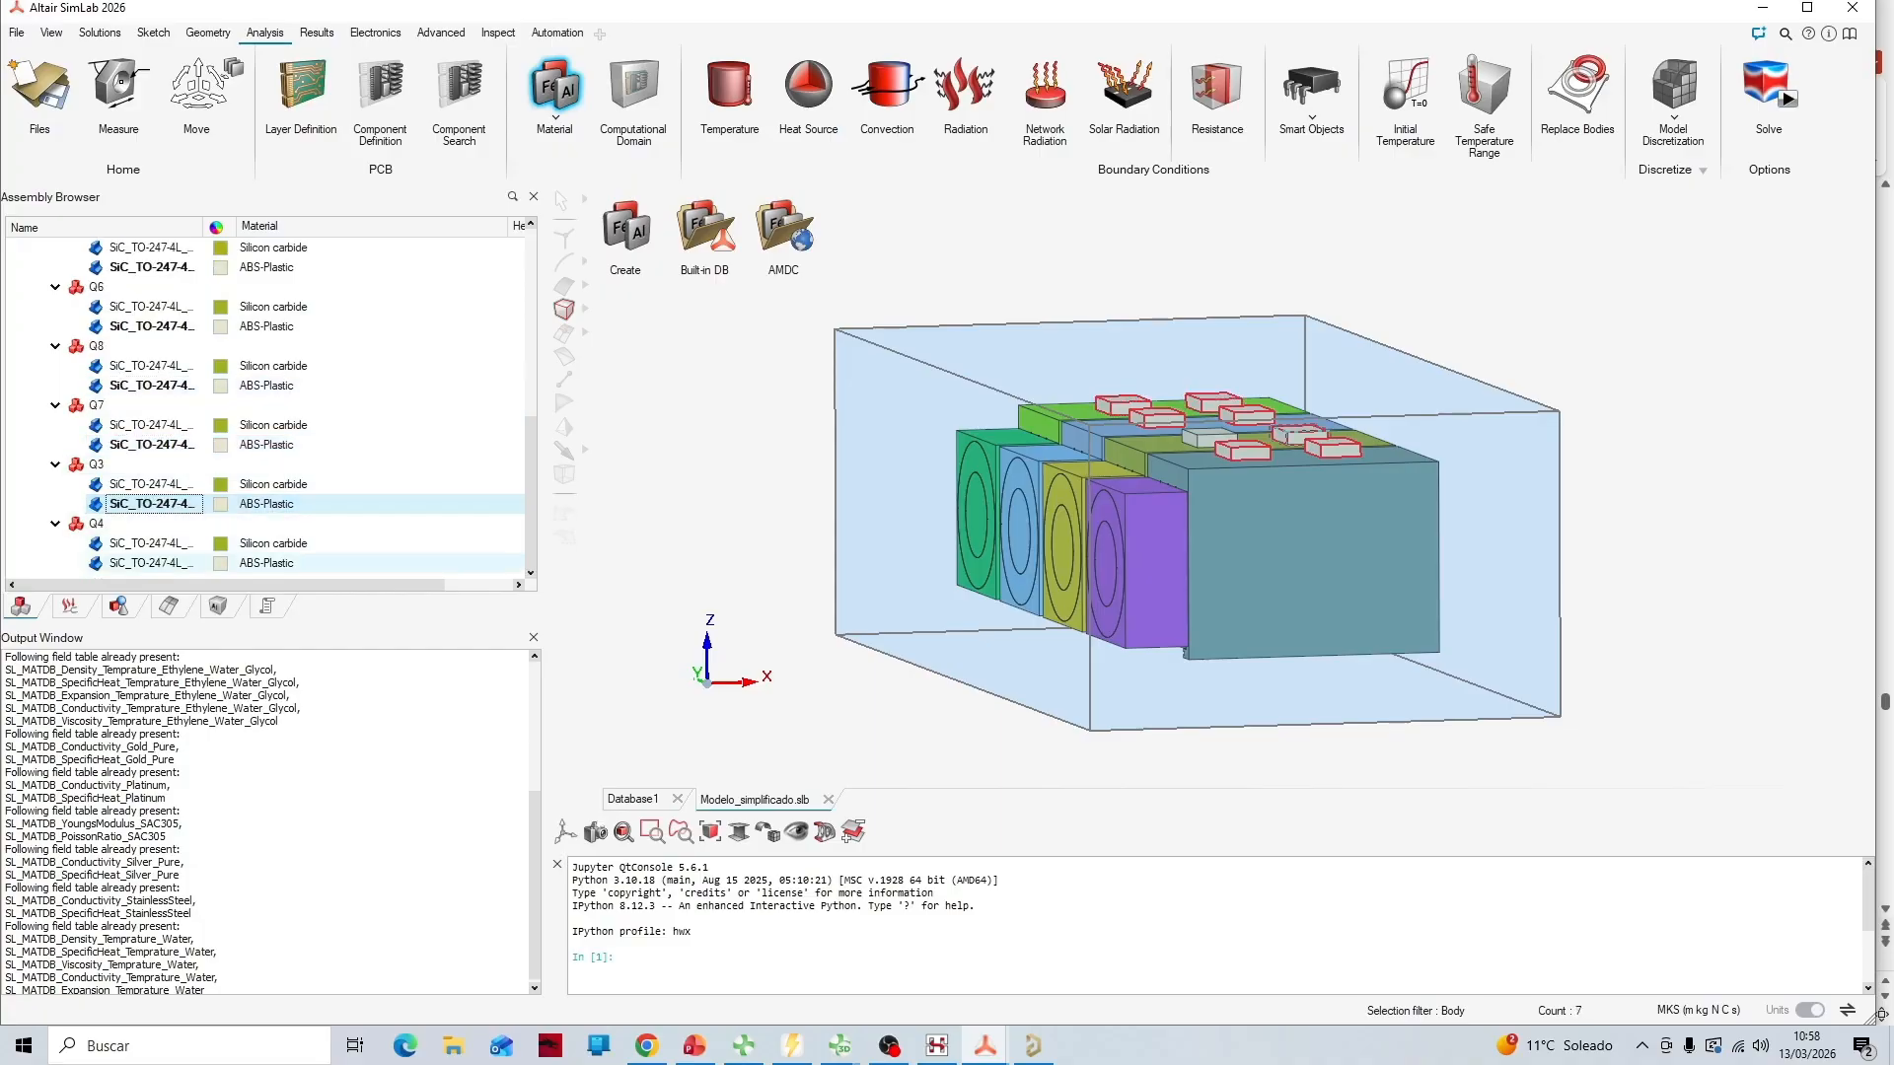
pyautogui.keyDown('ctrl'); pyautogui.click(148, 562); pyautogui.keyUp('ctrl')
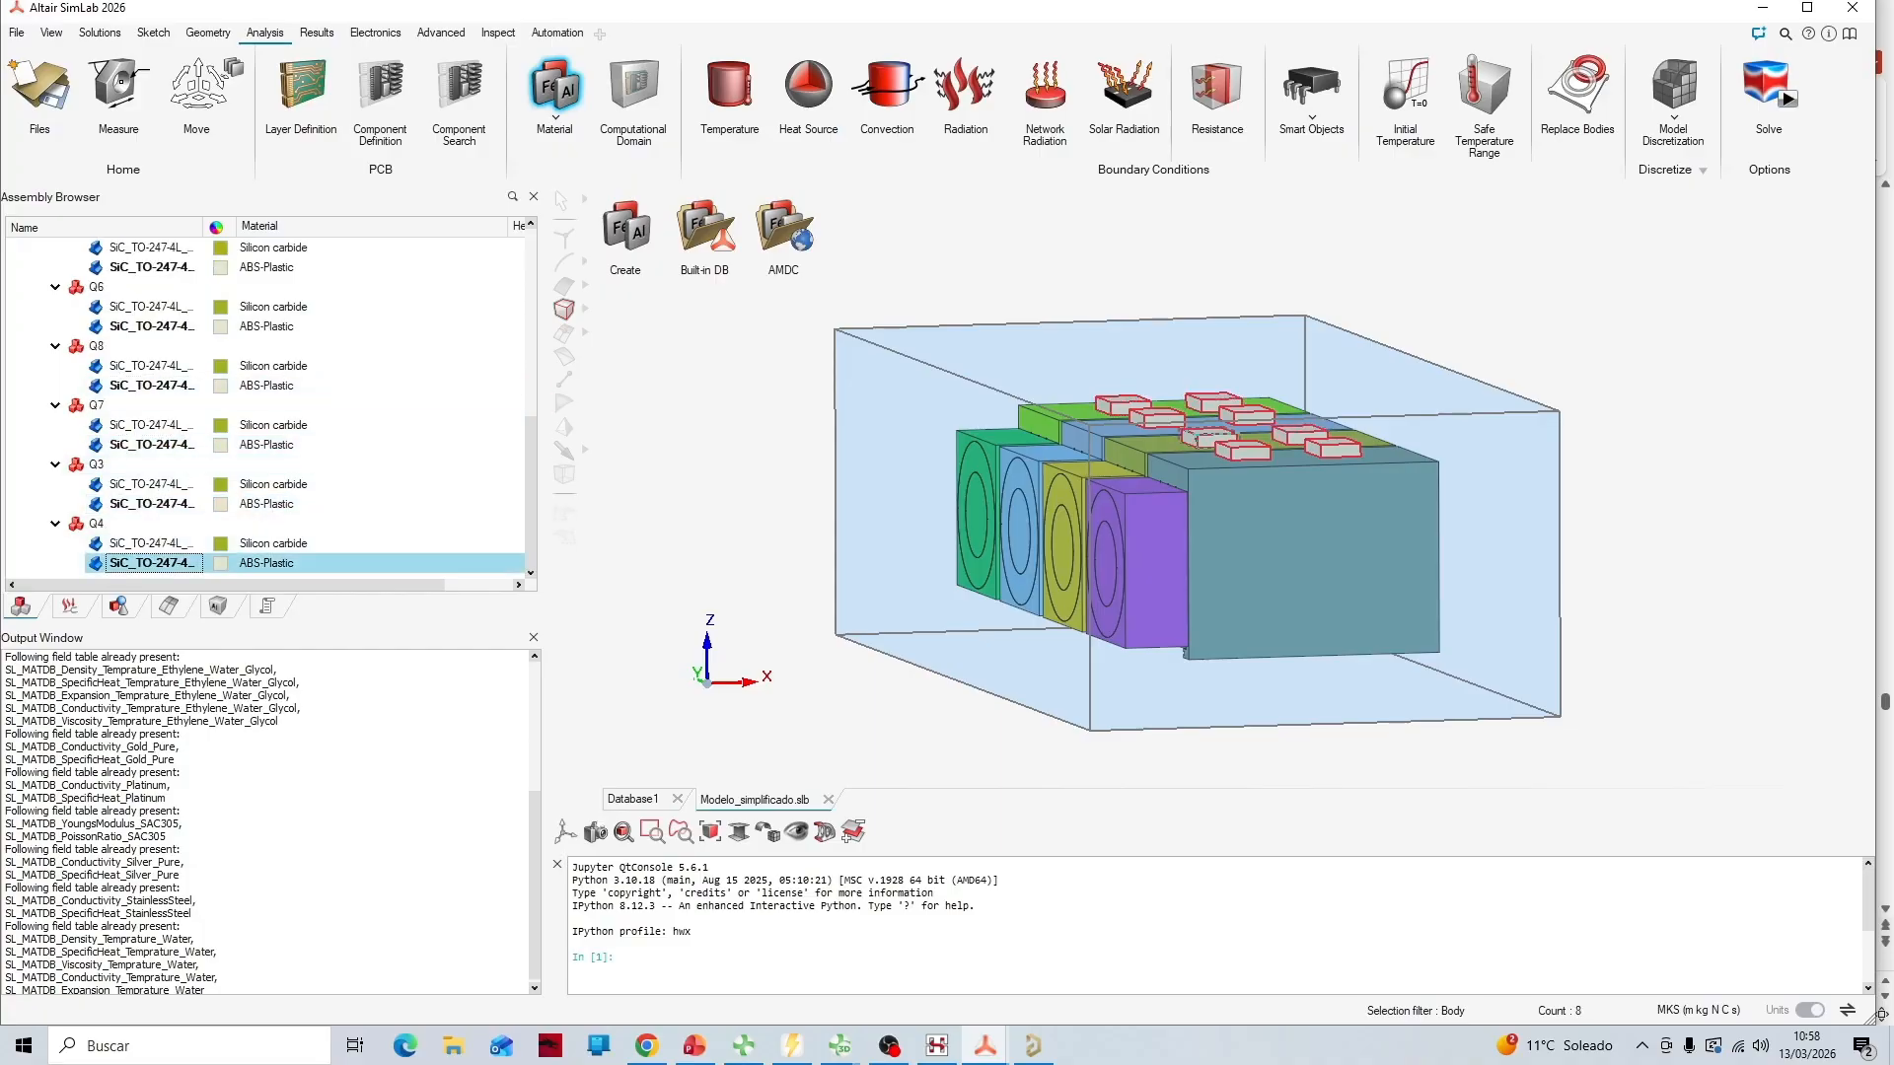
pyautogui.rightClick(712, 295)
pyautogui.moveTo(780, 616)
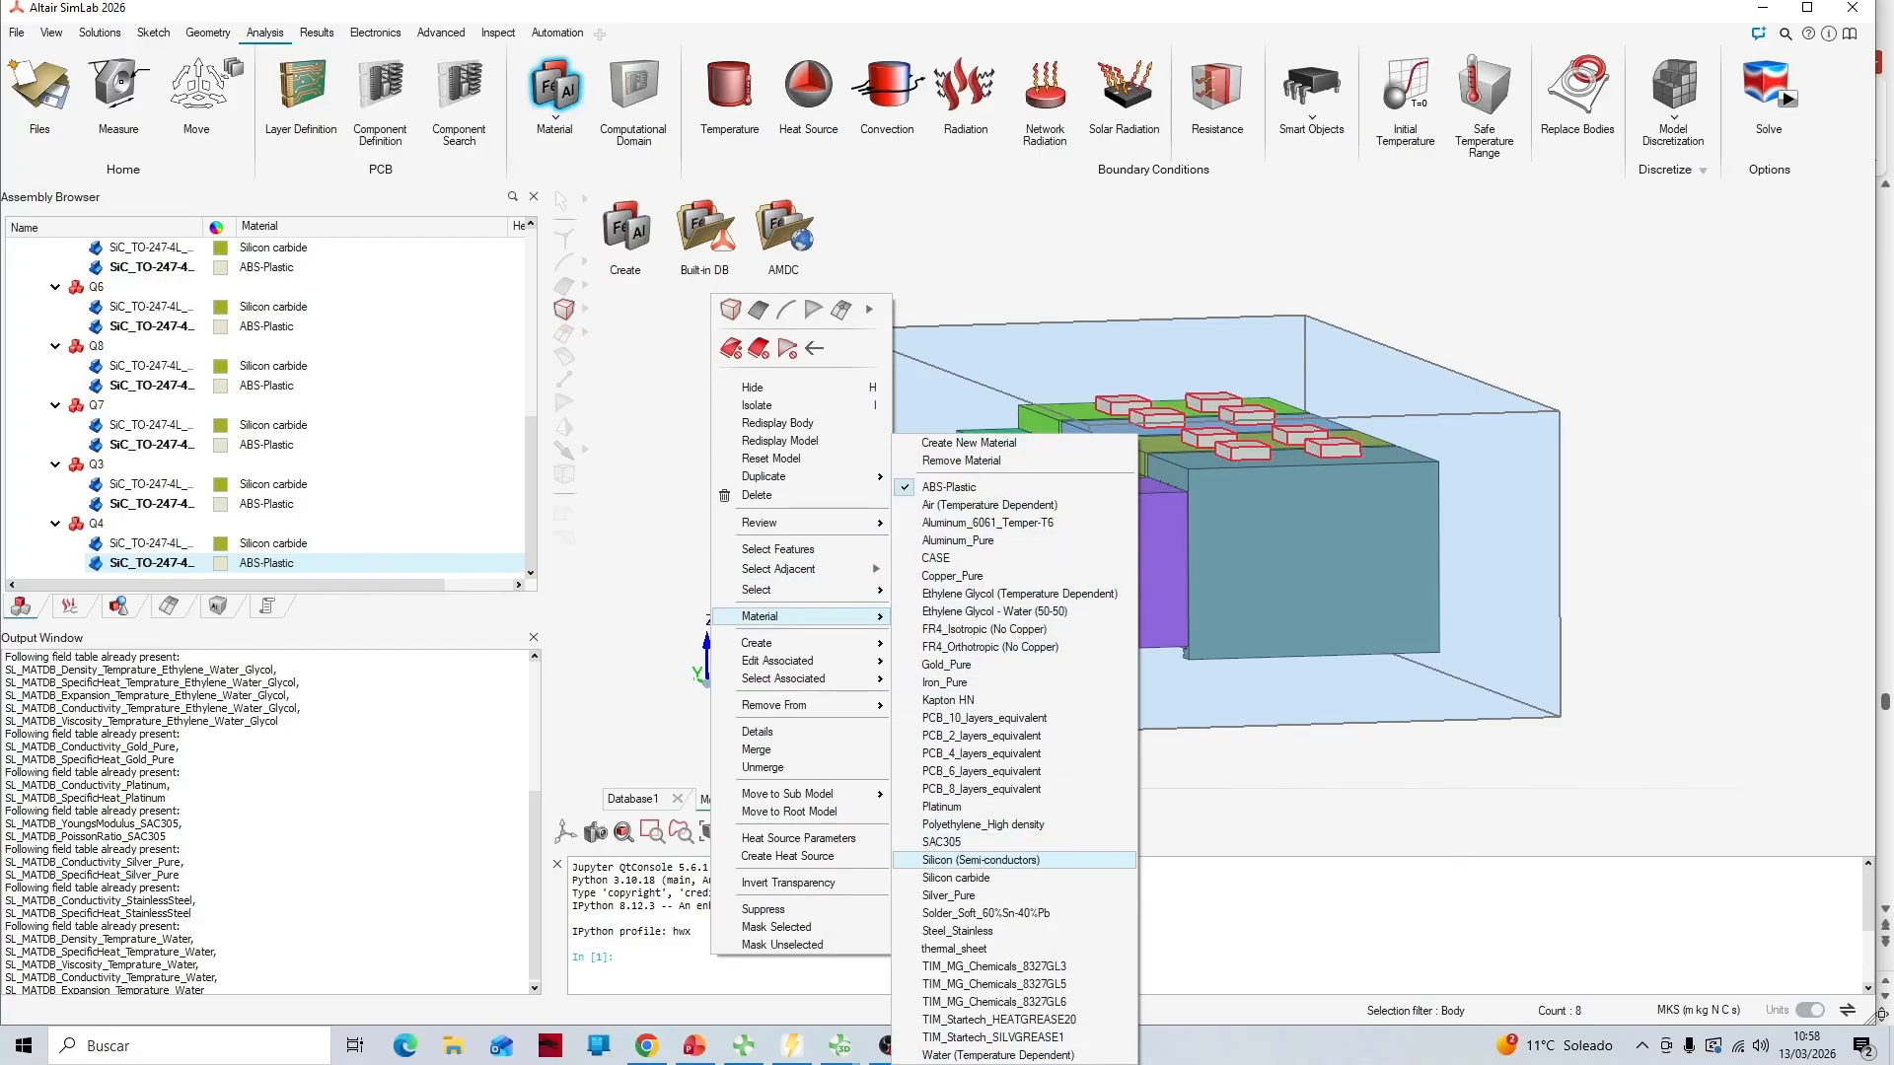
pyautogui.click(982, 860)
pyautogui.press('Return')
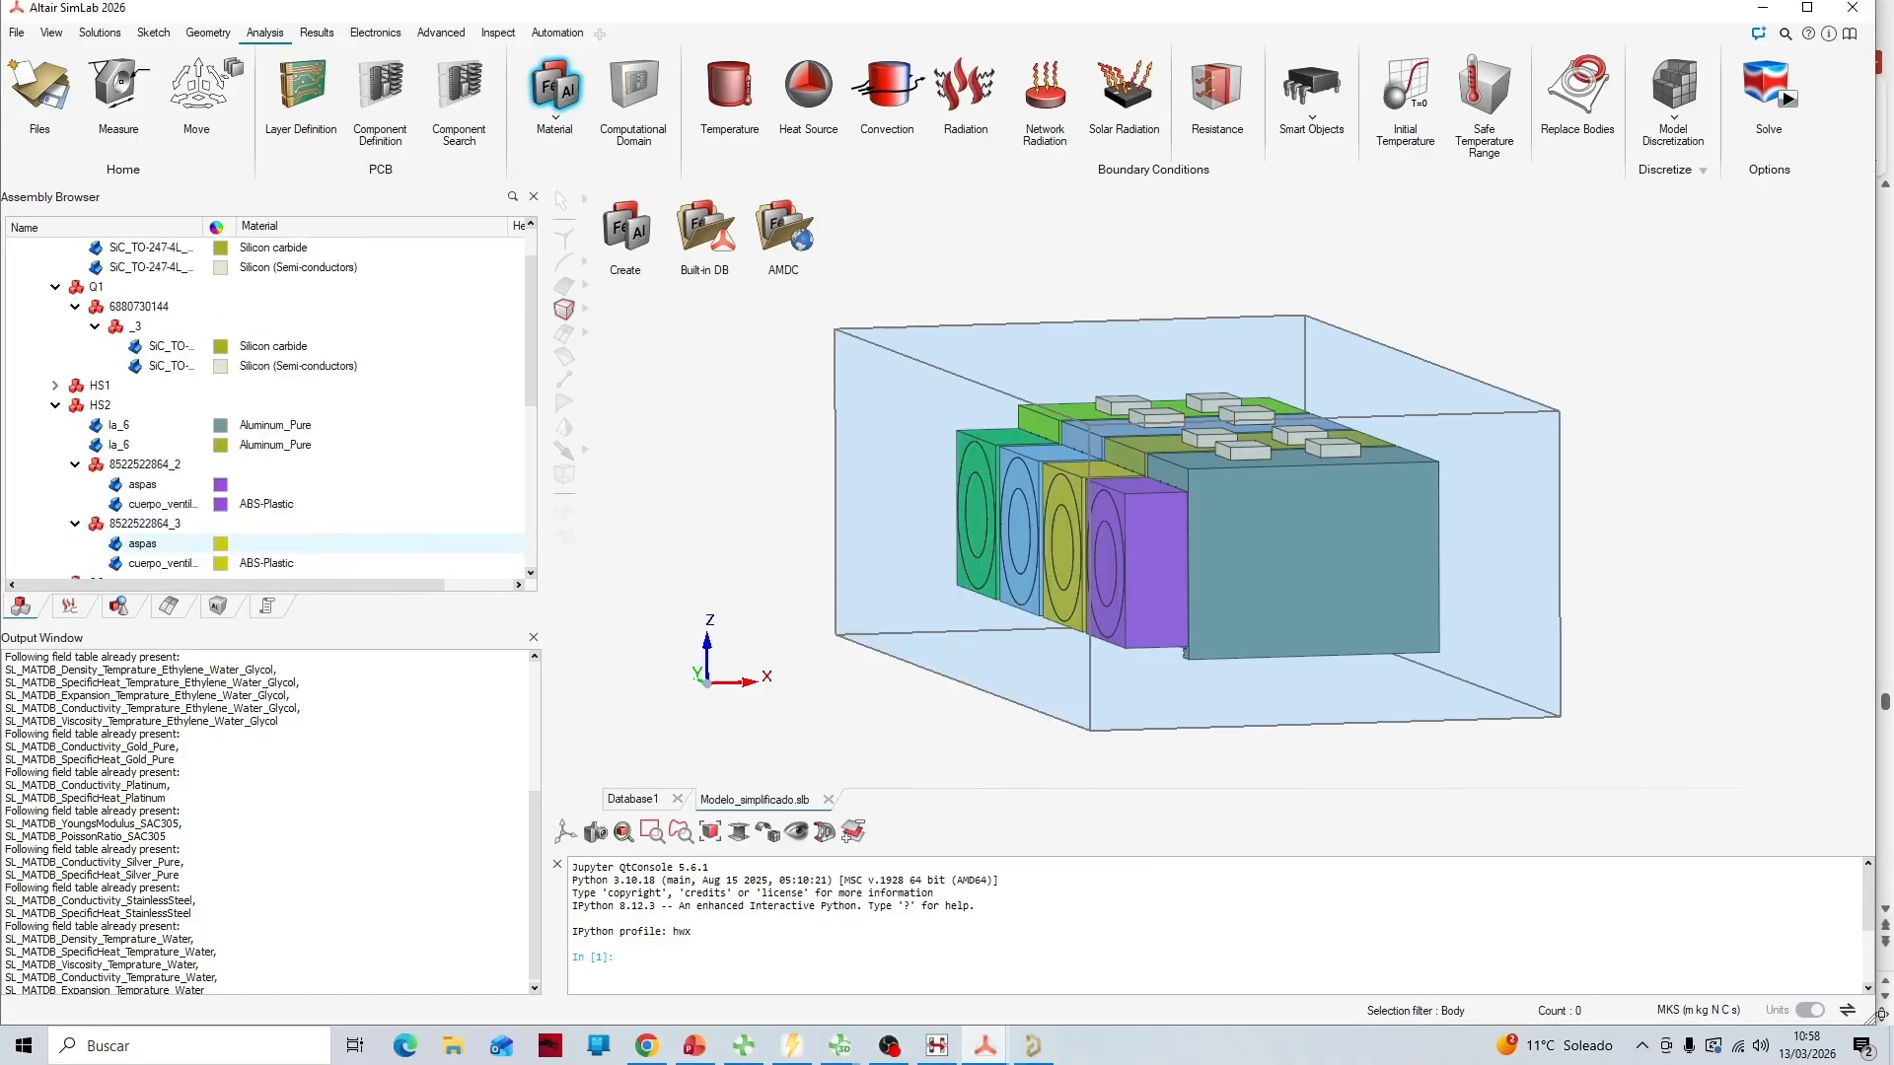
pyautogui.scroll(-1, 375, 425)
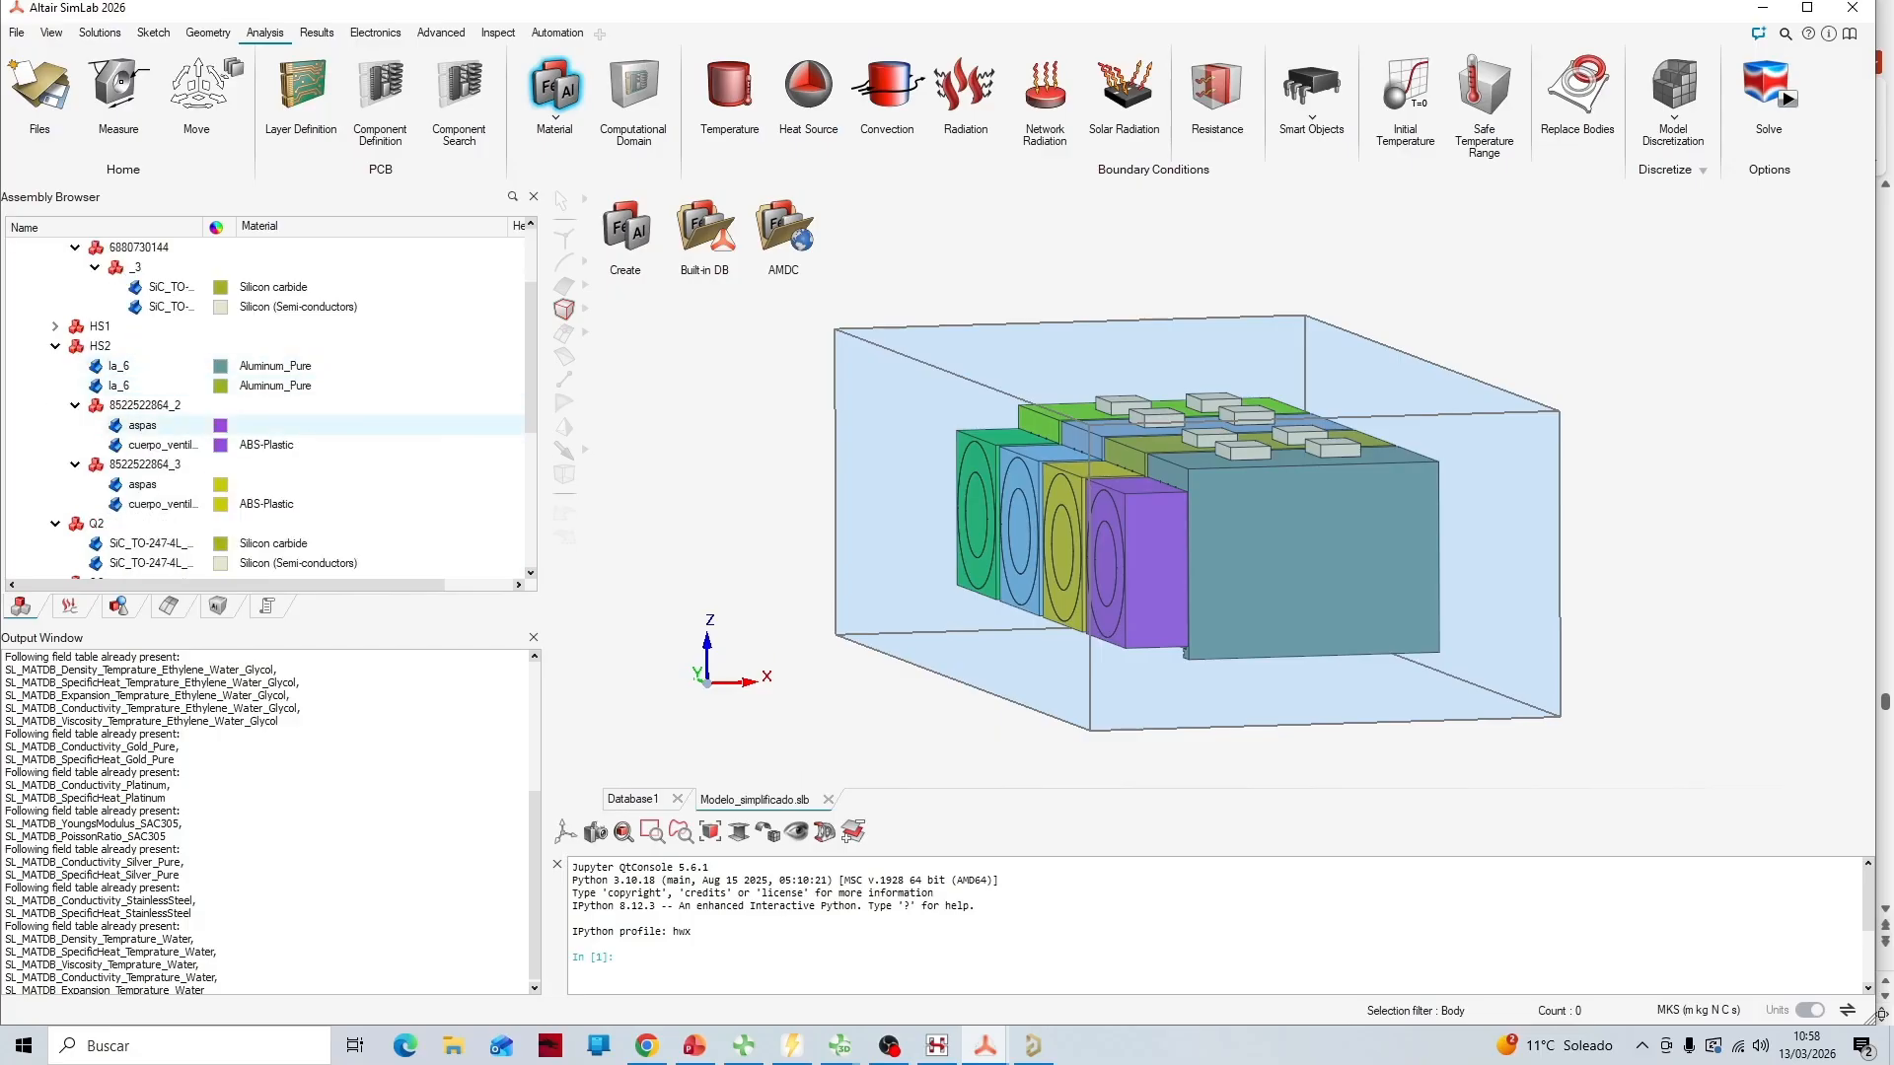
pyautogui.scroll(-1, 1089, 579)
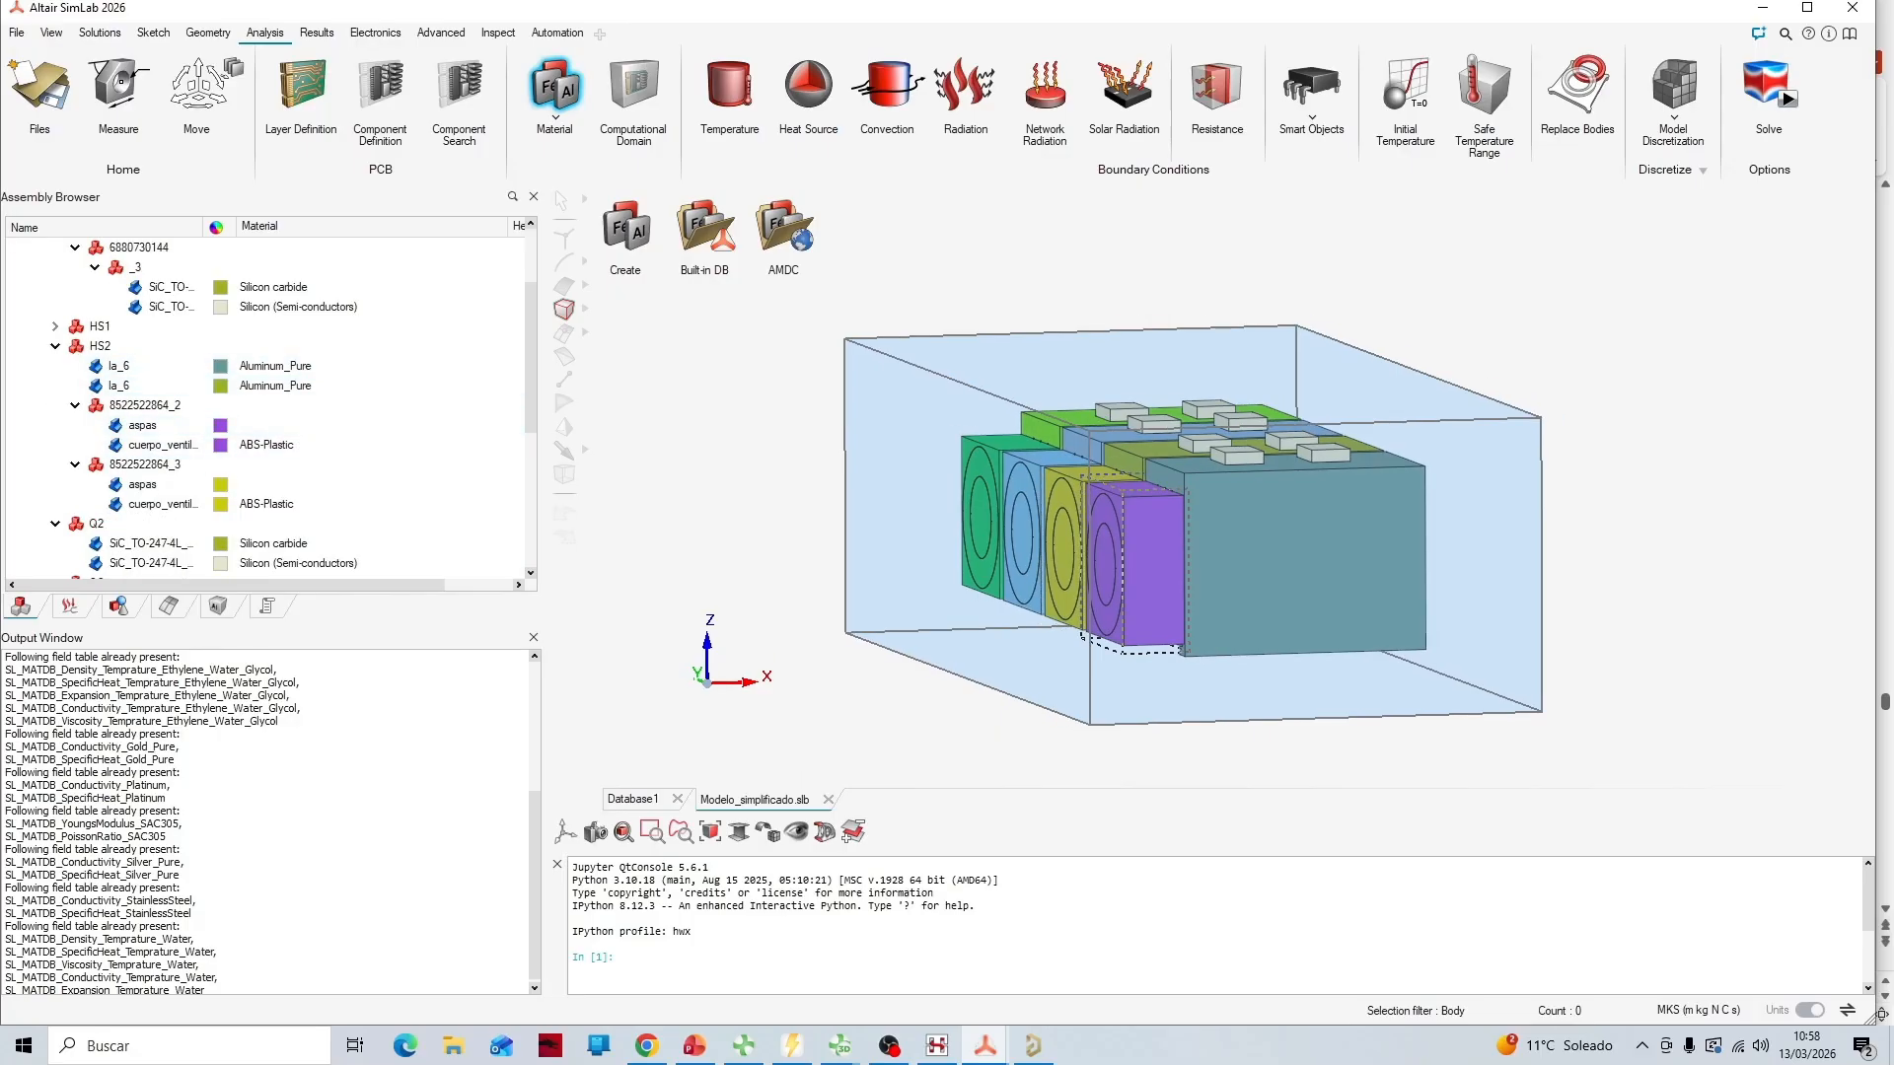
pyautogui.scroll(1, 1144, 552)
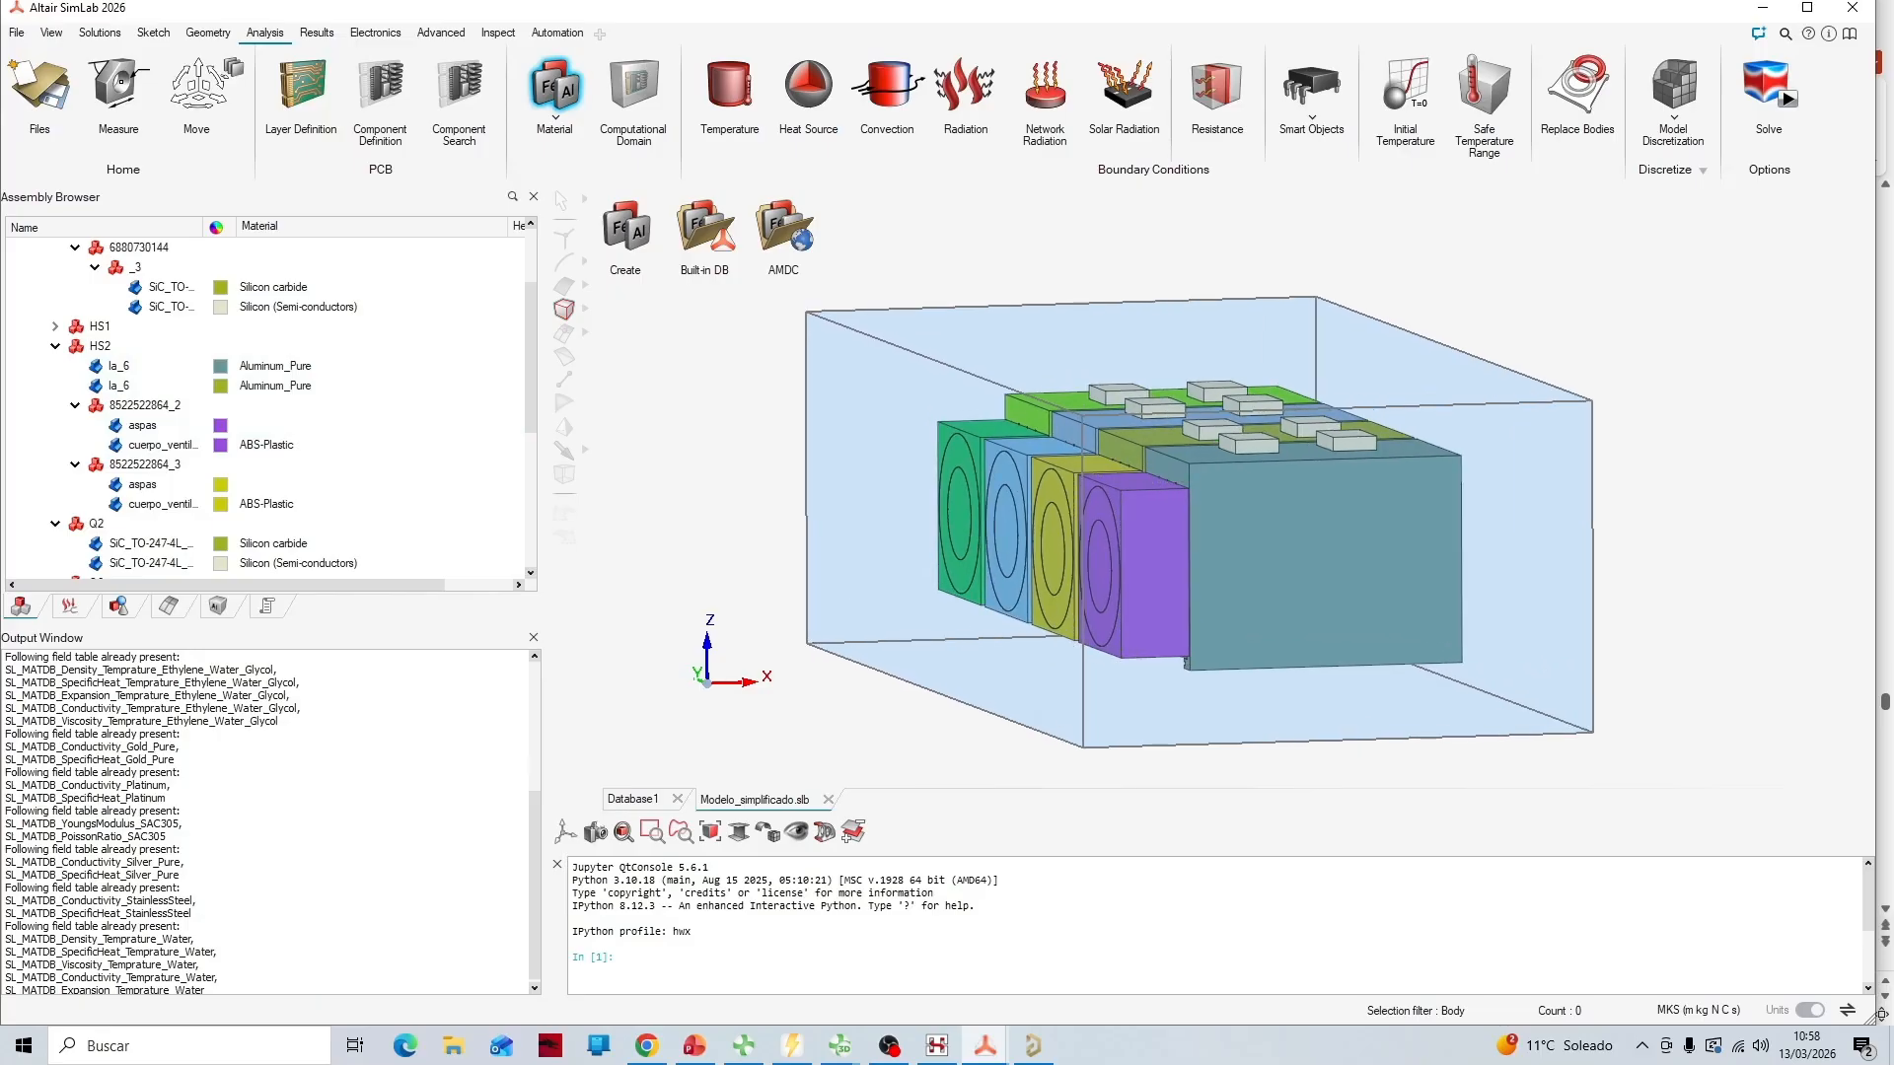
pyautogui.scroll(1, 1142, 536)
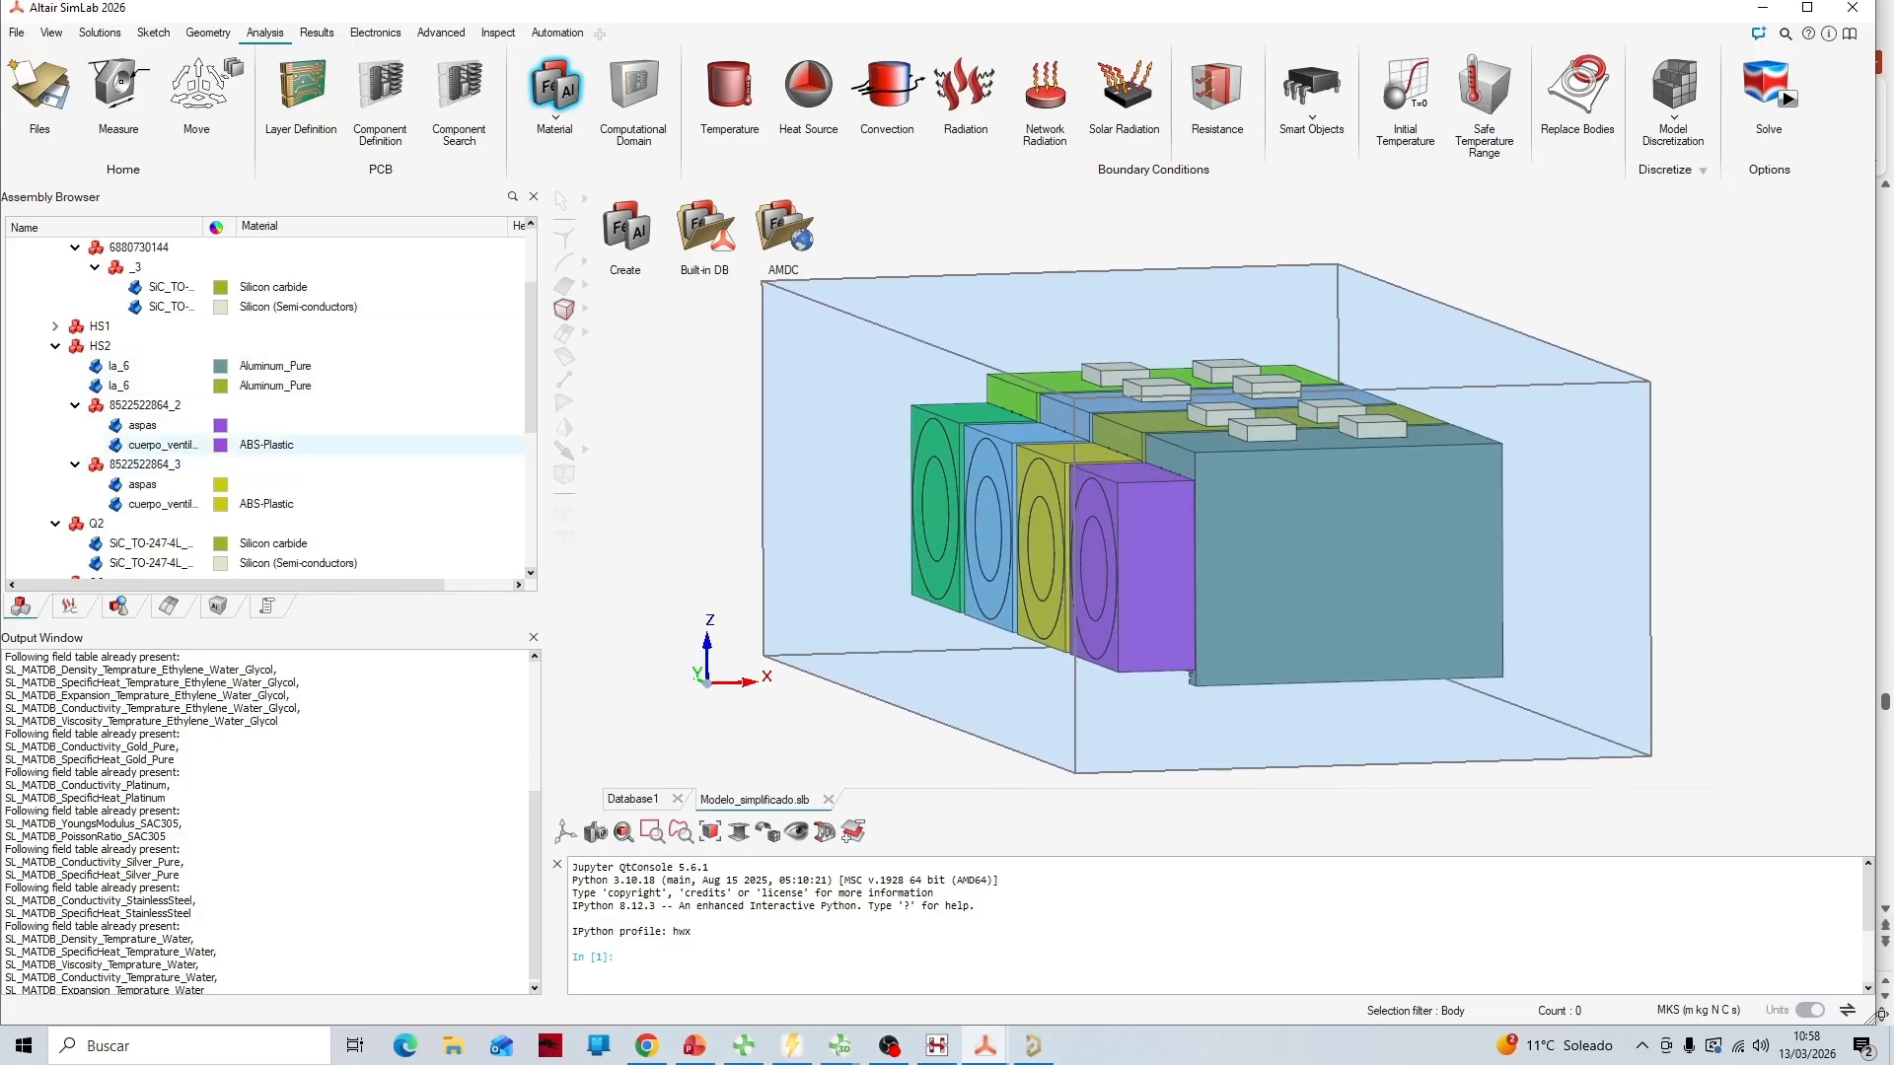
pyautogui.scroll(-1, 720, 399)
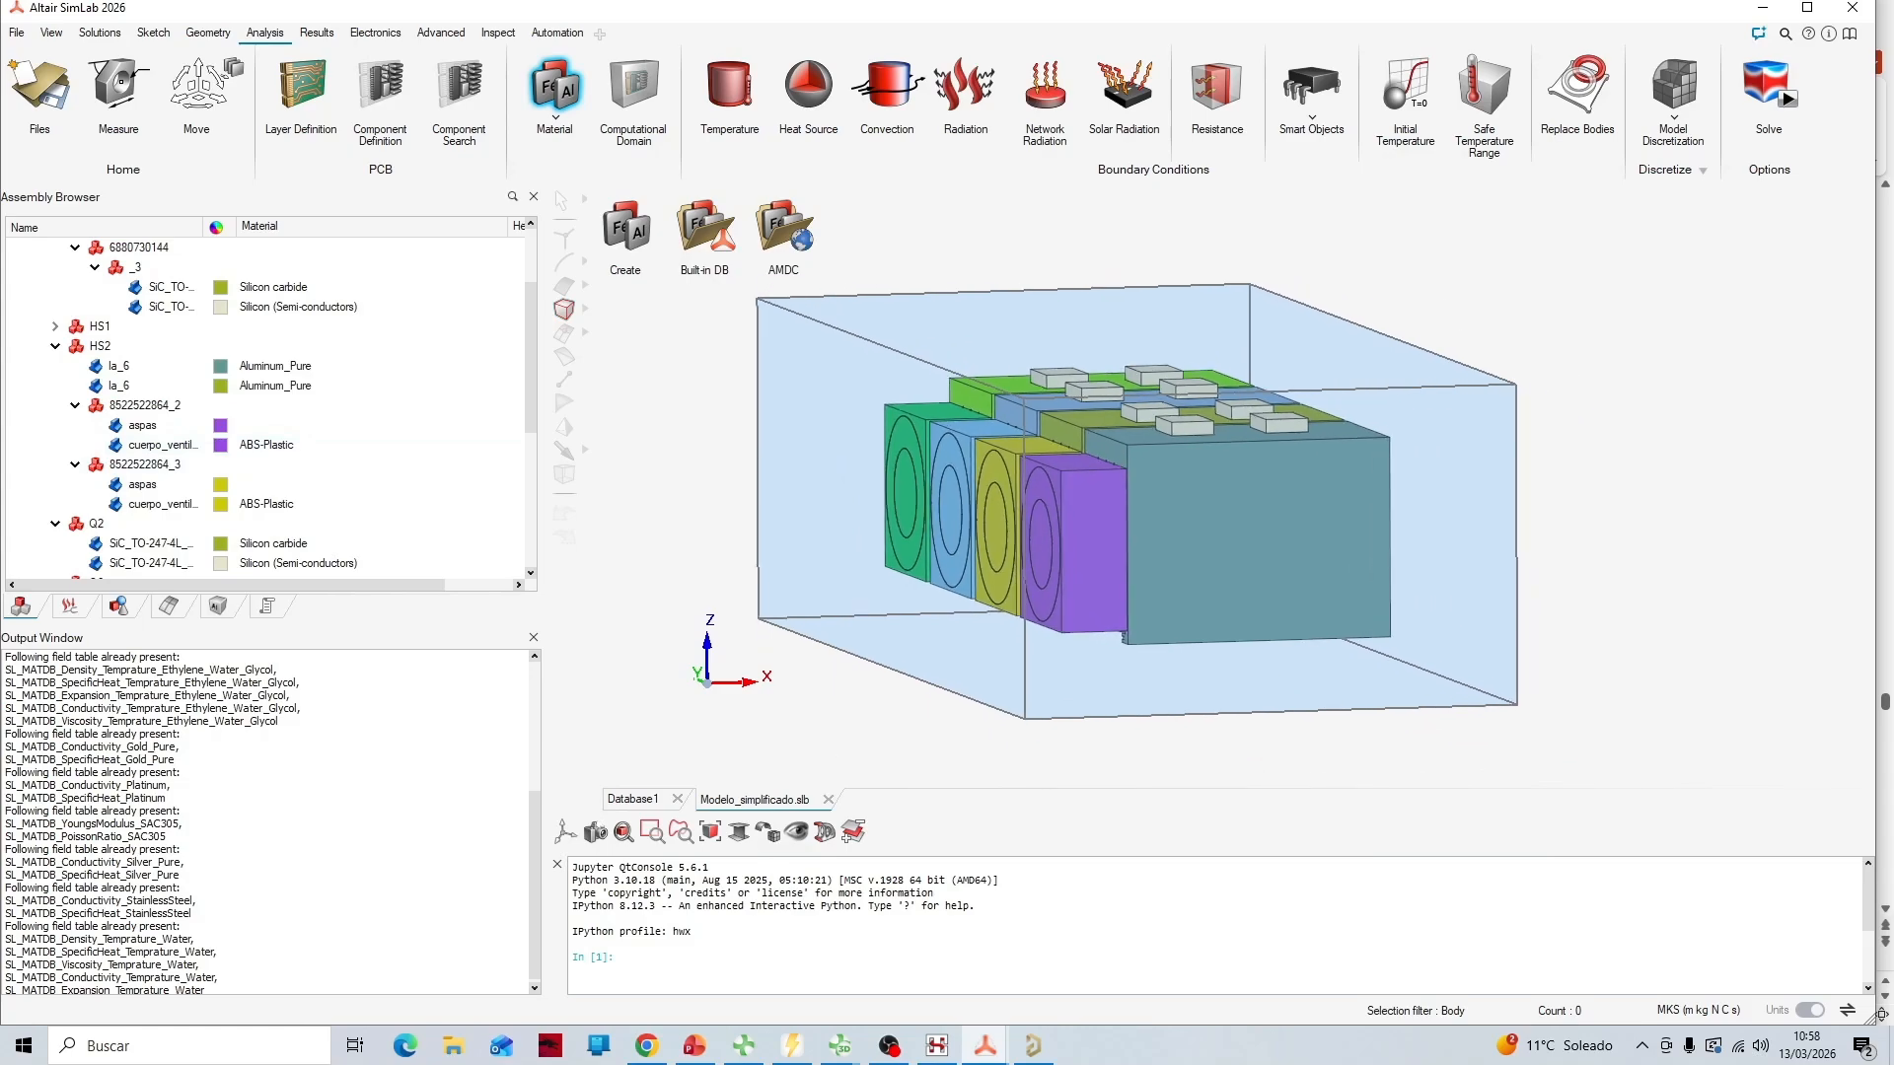
# Switch to PowerPoint, view slide 31 on meshing and key planes, and return to the SimLab model
pyautogui.click(696, 1046)
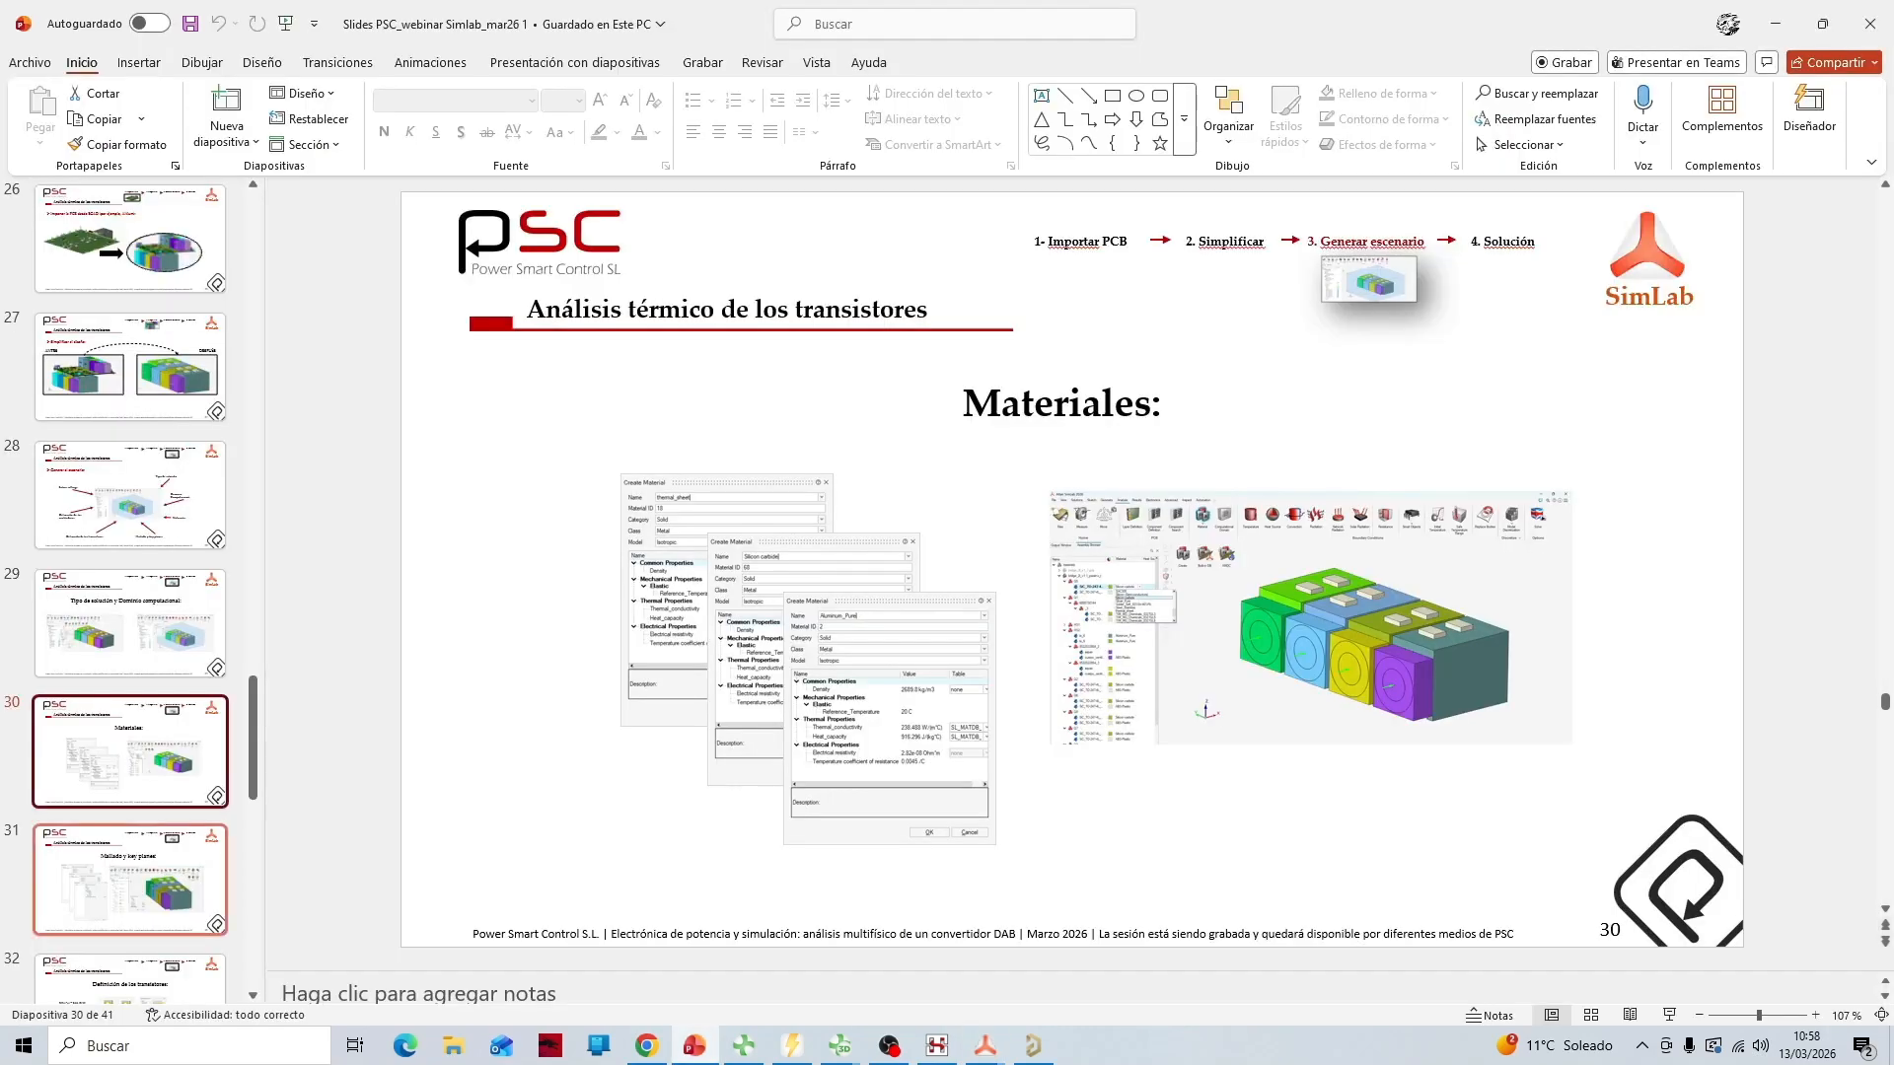
pyautogui.click(131, 878)
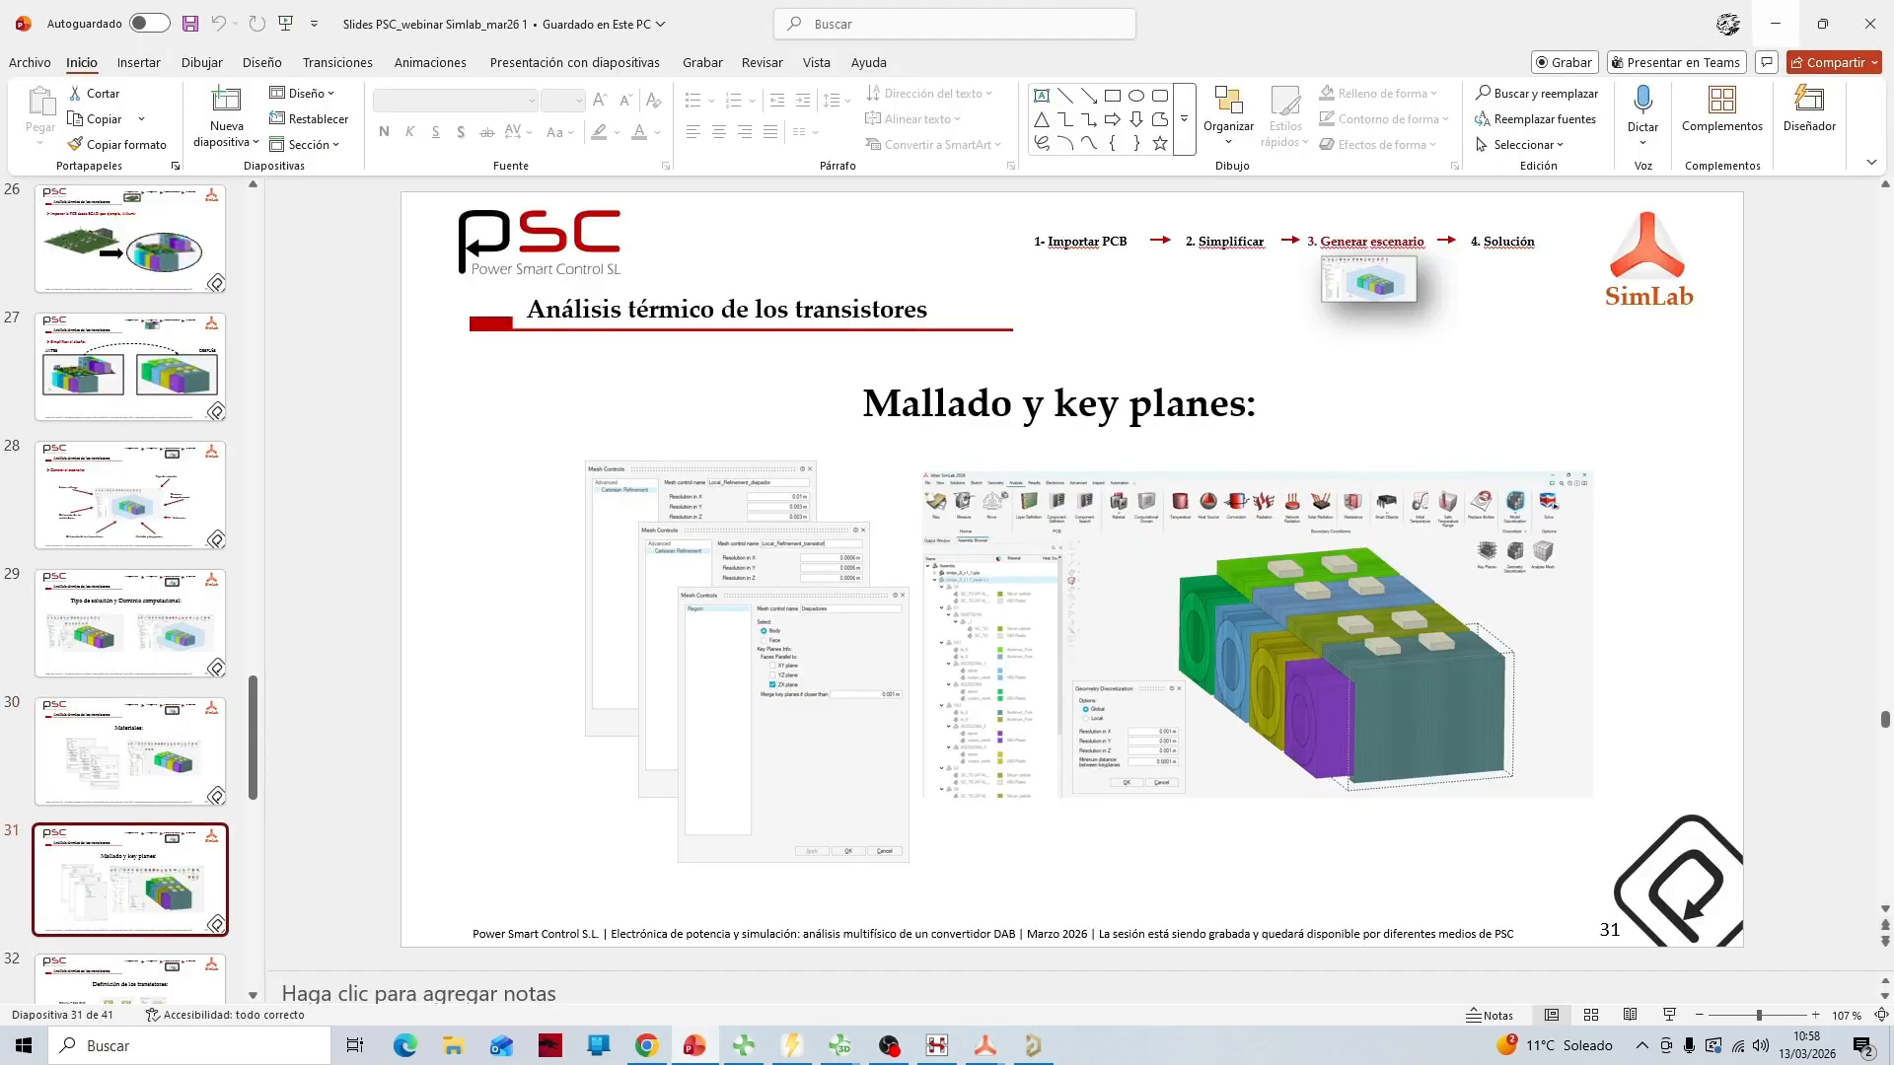
pyautogui.click(1775, 23)
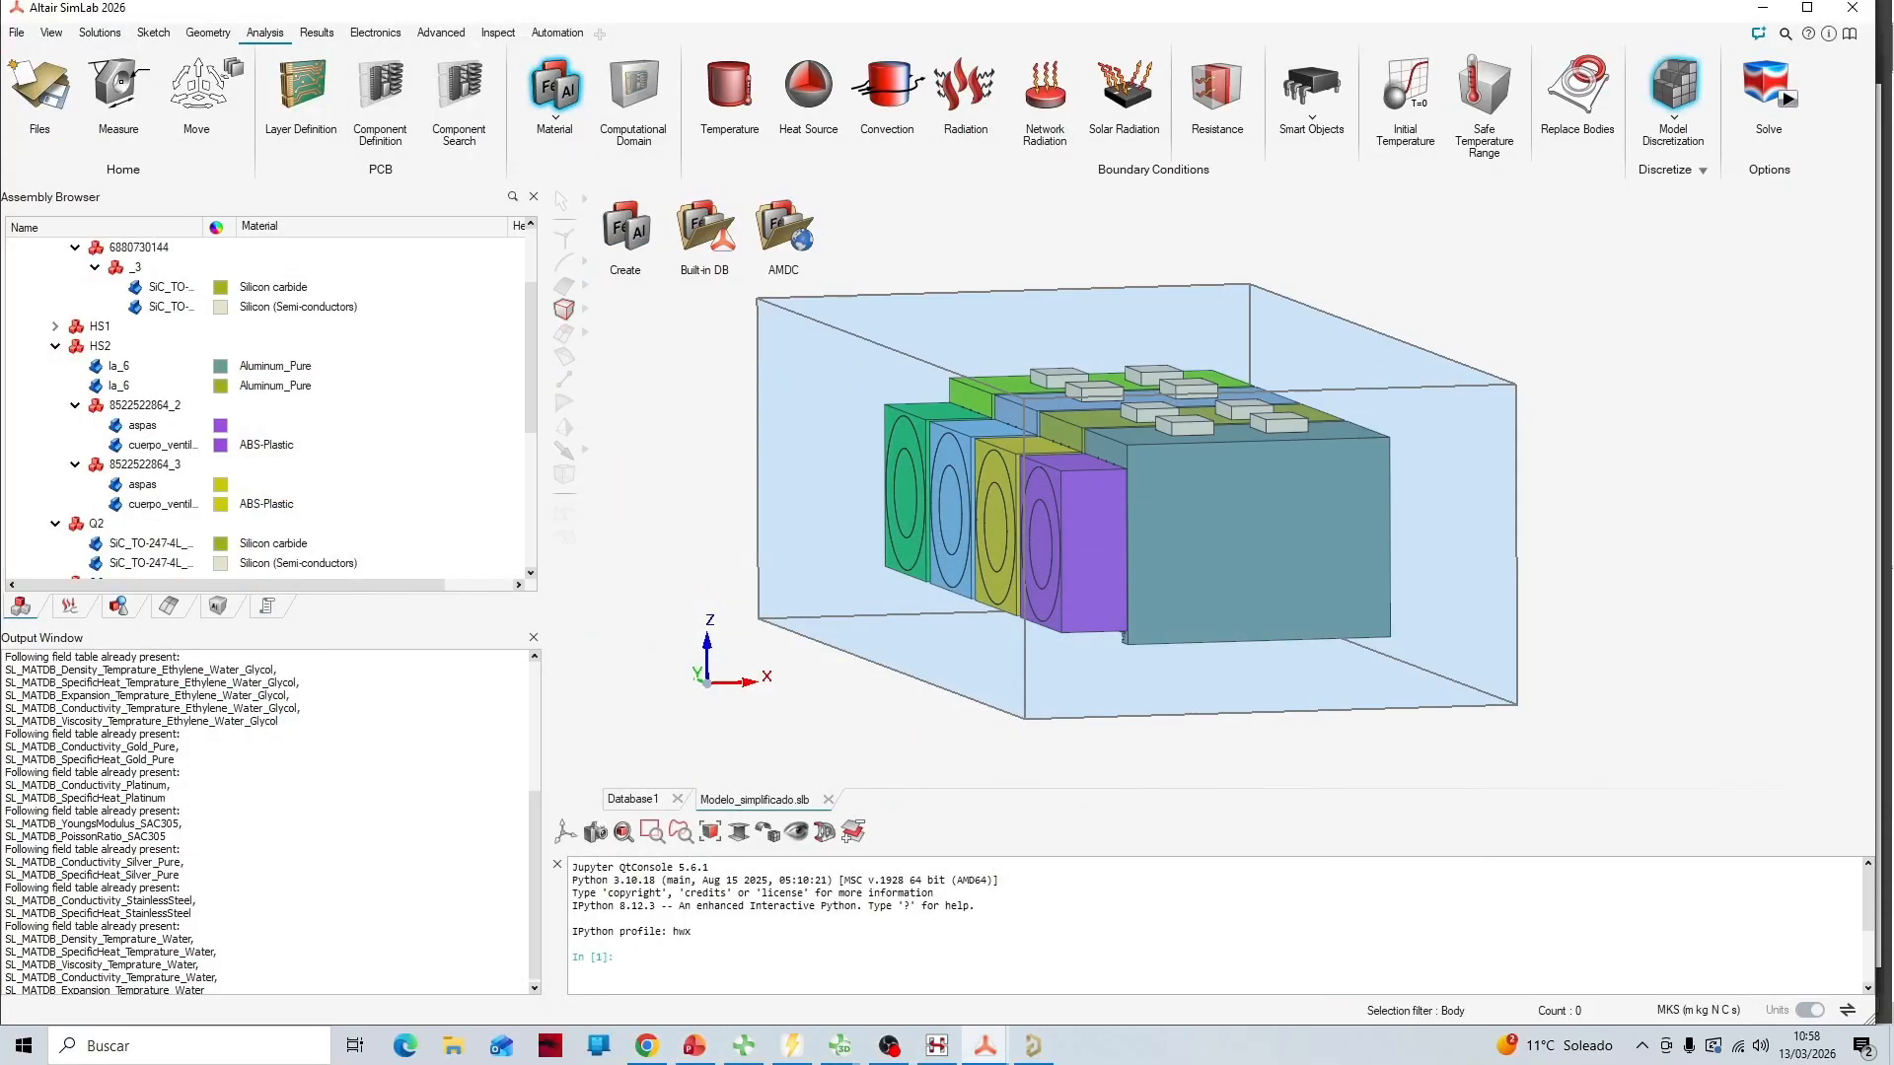
# Review the body-based Key Planes options and merge distance, inspect the existing planes across the heat sinks, and close without creating any
pyautogui.click(1672, 94)
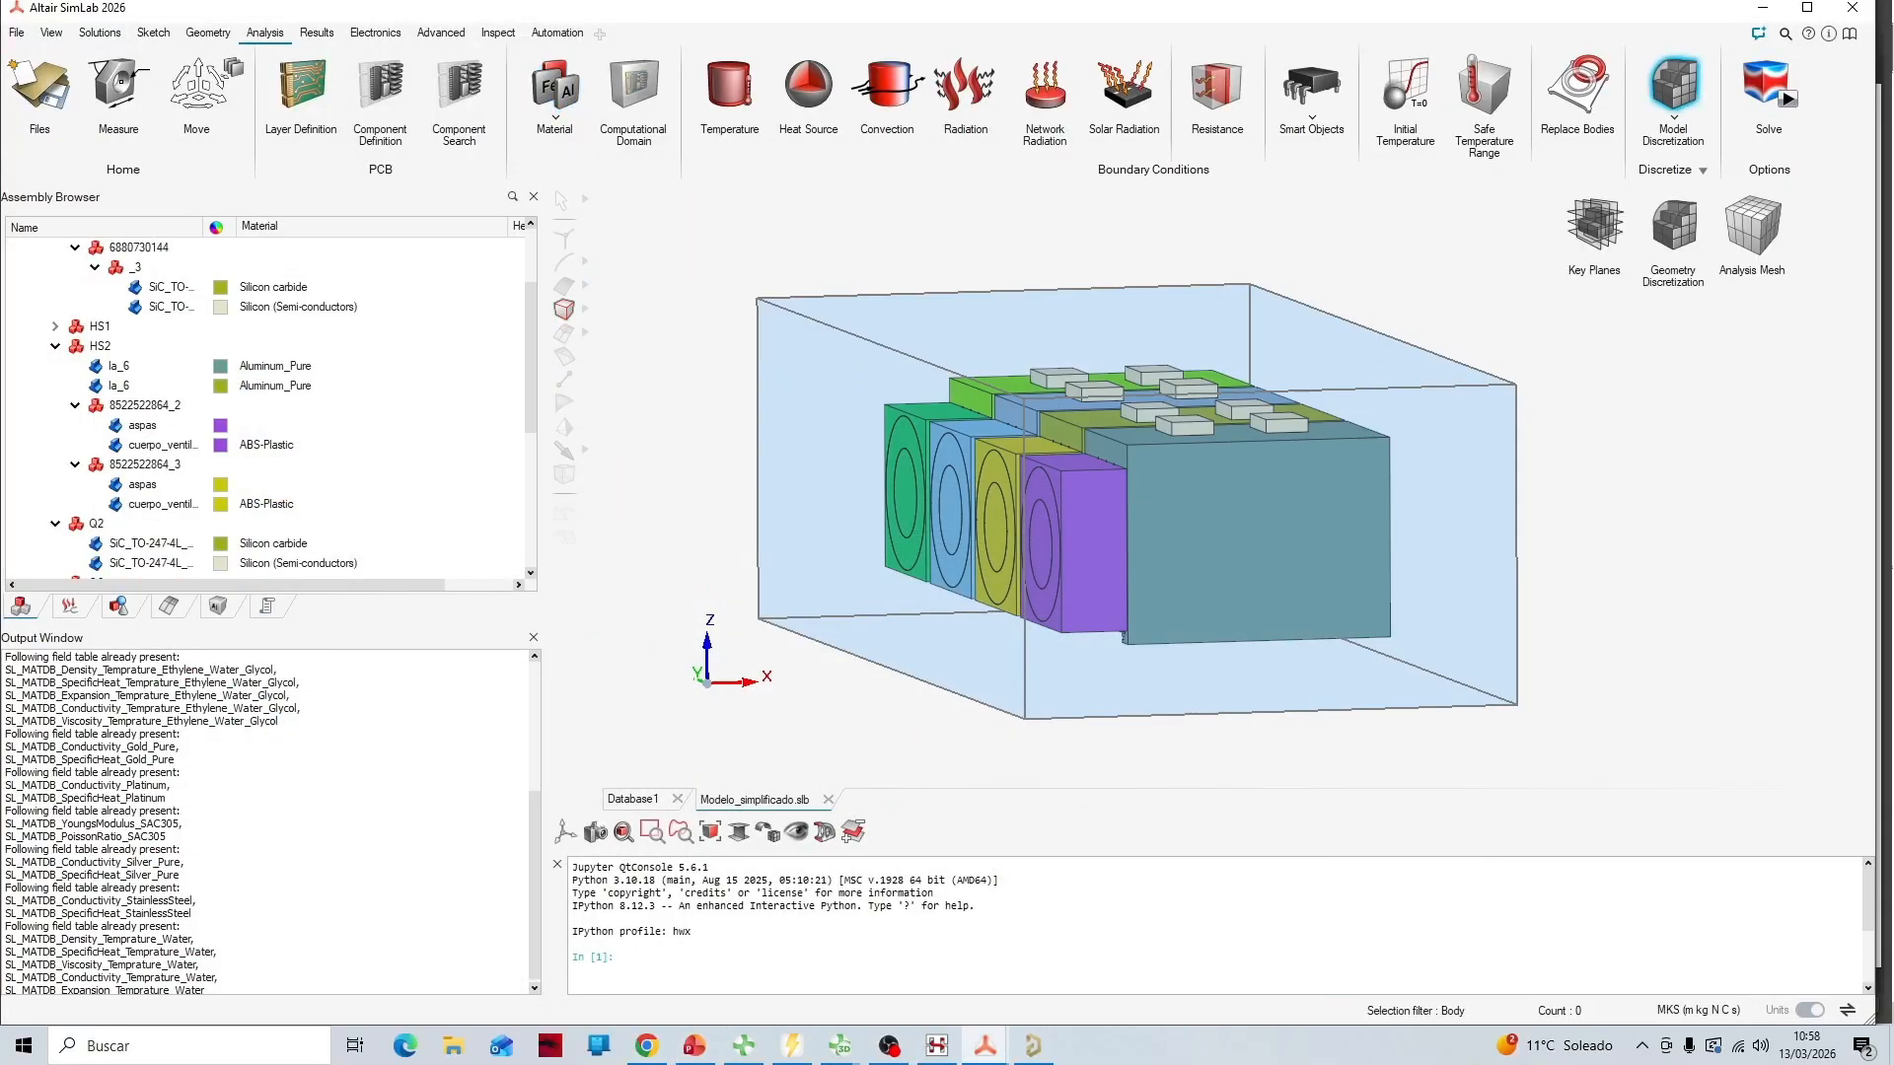
pyautogui.click(1594, 225)
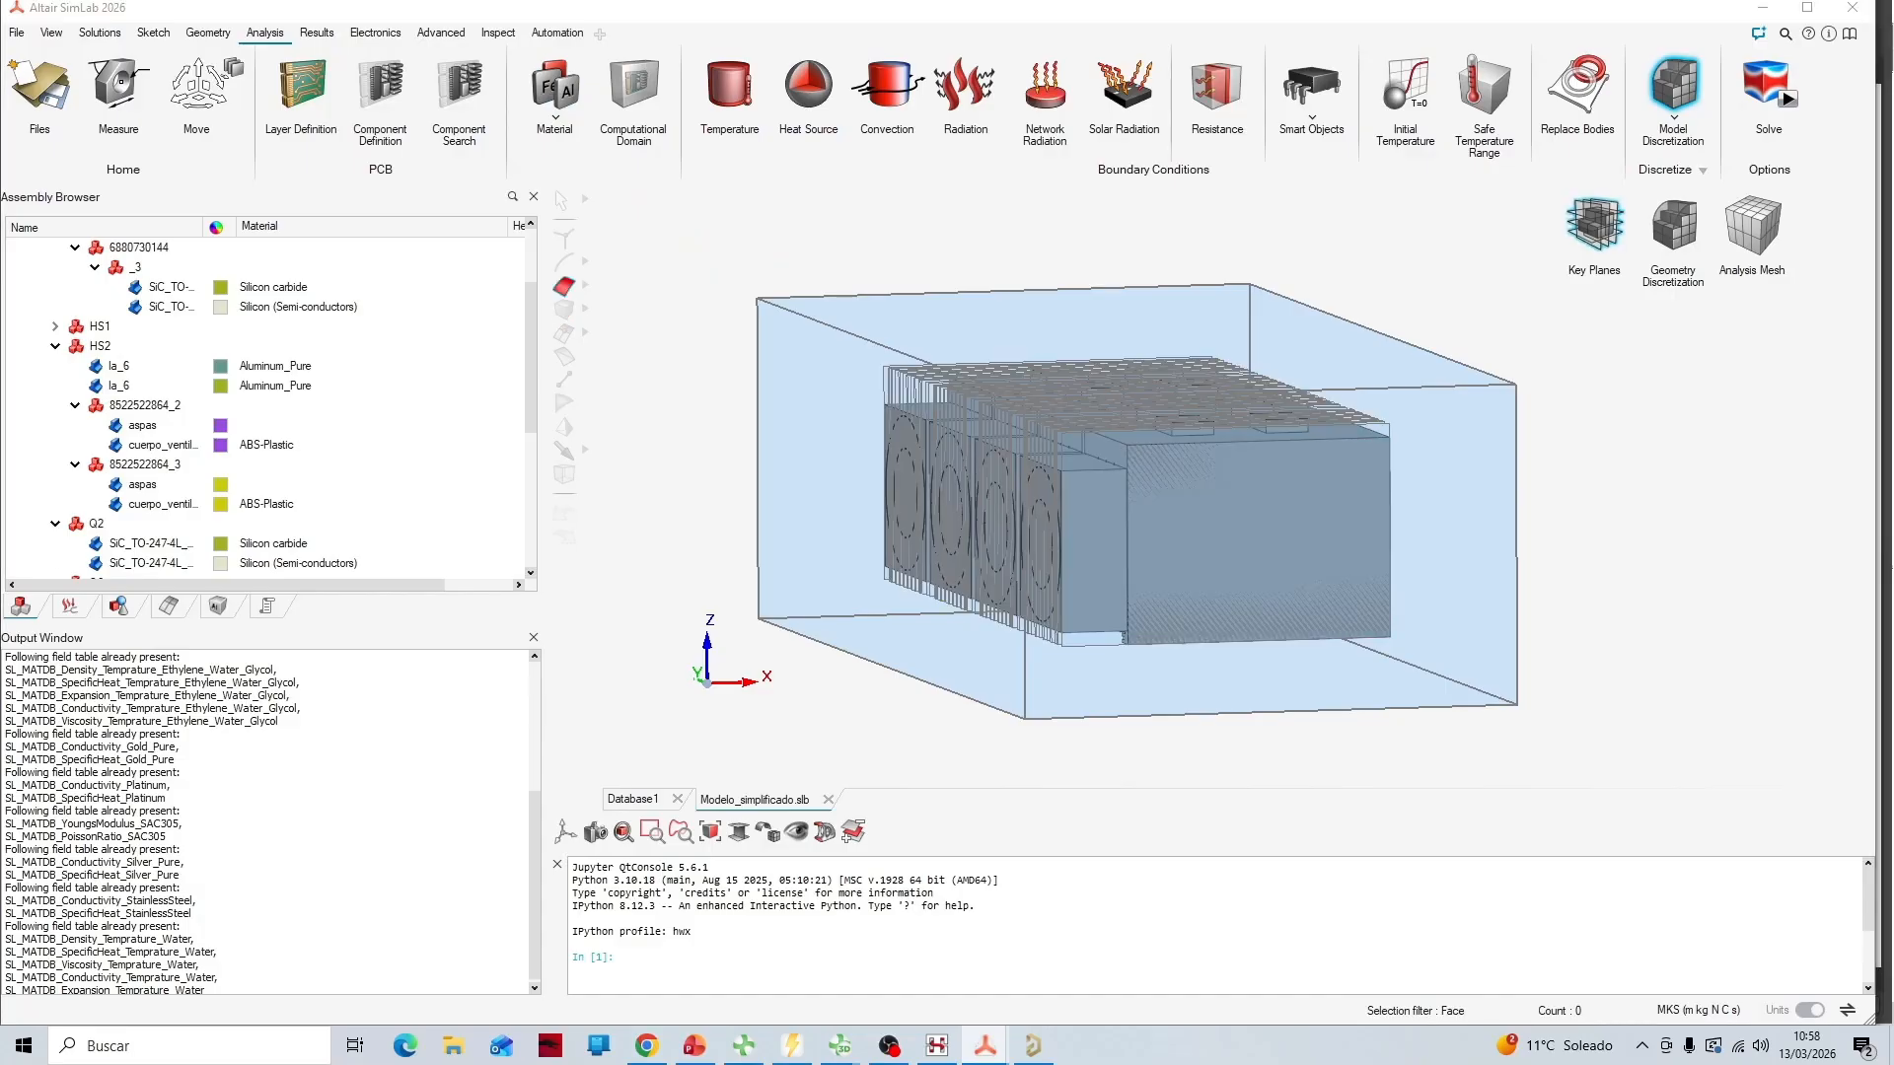
pyautogui.moveTo(198, 268); pyautogui.dragTo(486, 227)
pyautogui.click(520, 419)
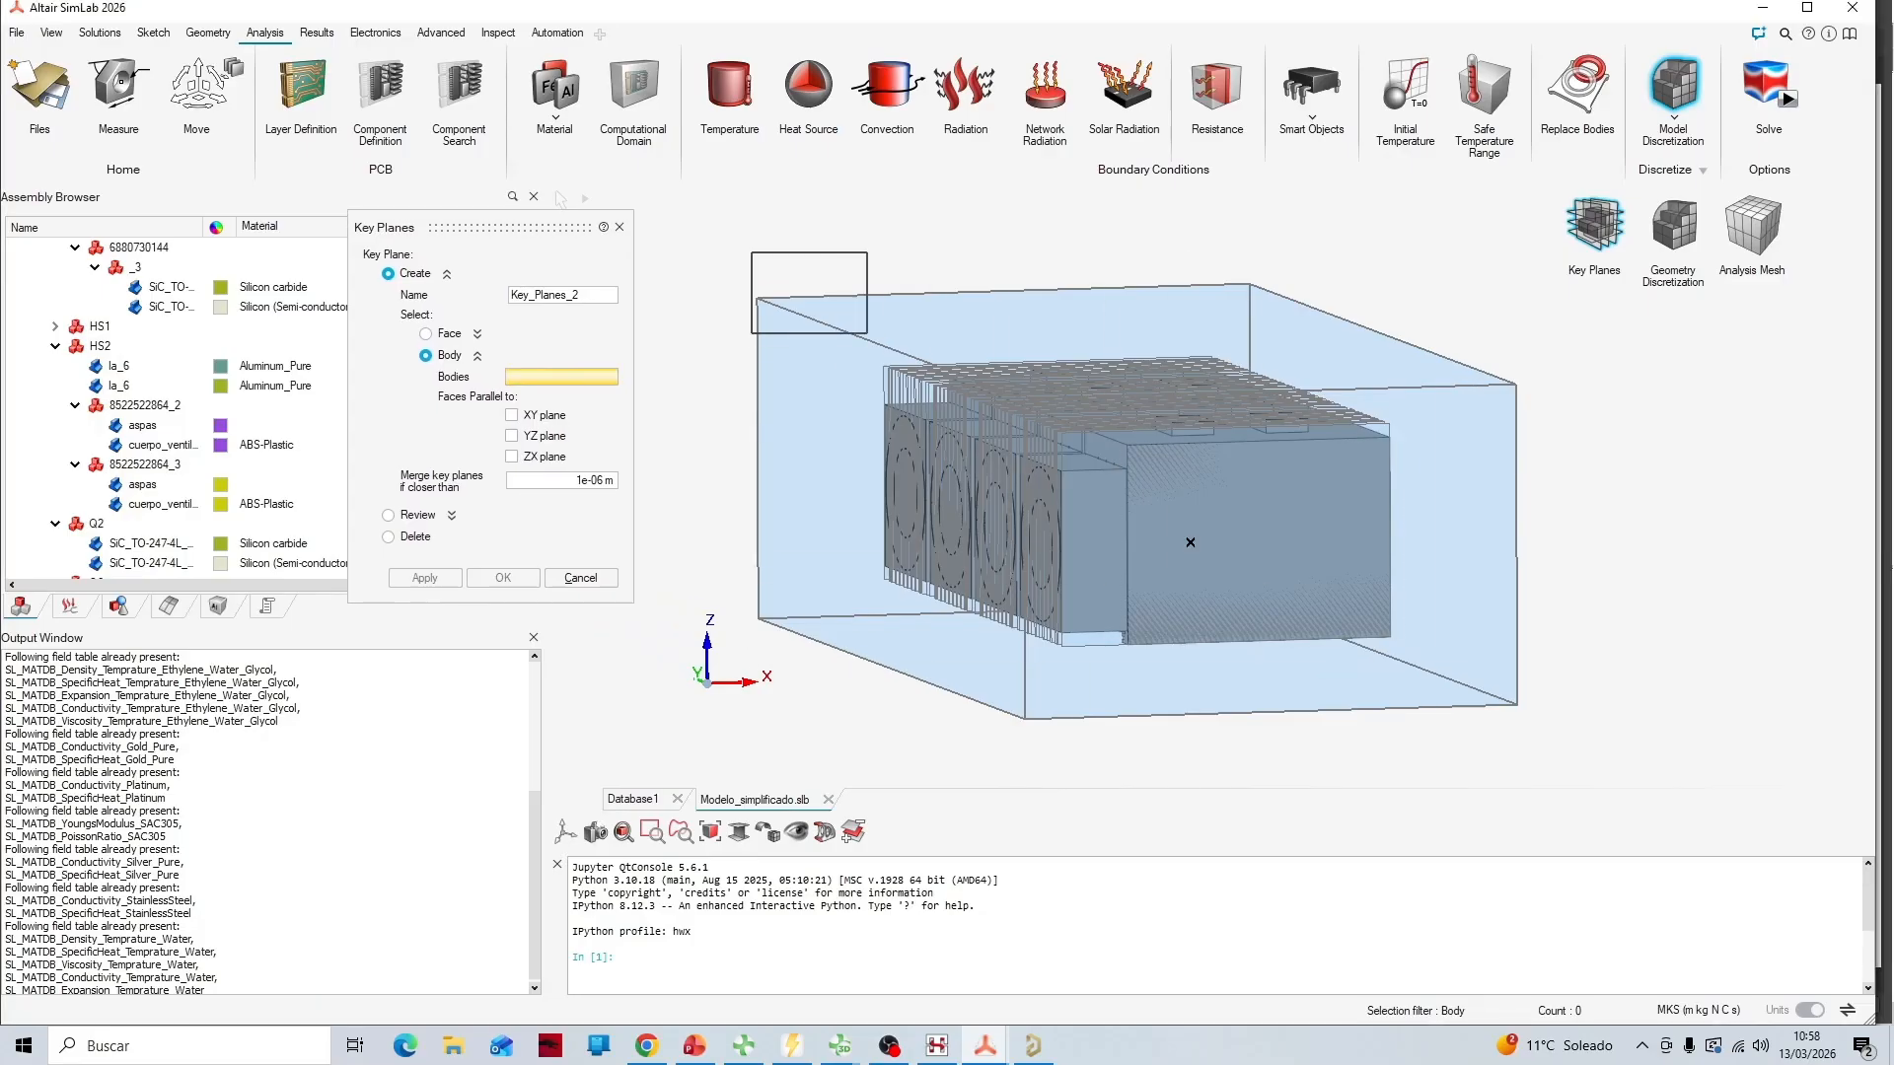
pyautogui.moveTo(1401, 523); pyautogui.dragTo(1302, 513, button='middle')
pyautogui.scroll(-2, 1322, 522)
pyautogui.scroll(3, 1332, 532)
pyautogui.scroll(1, 1364, 503)
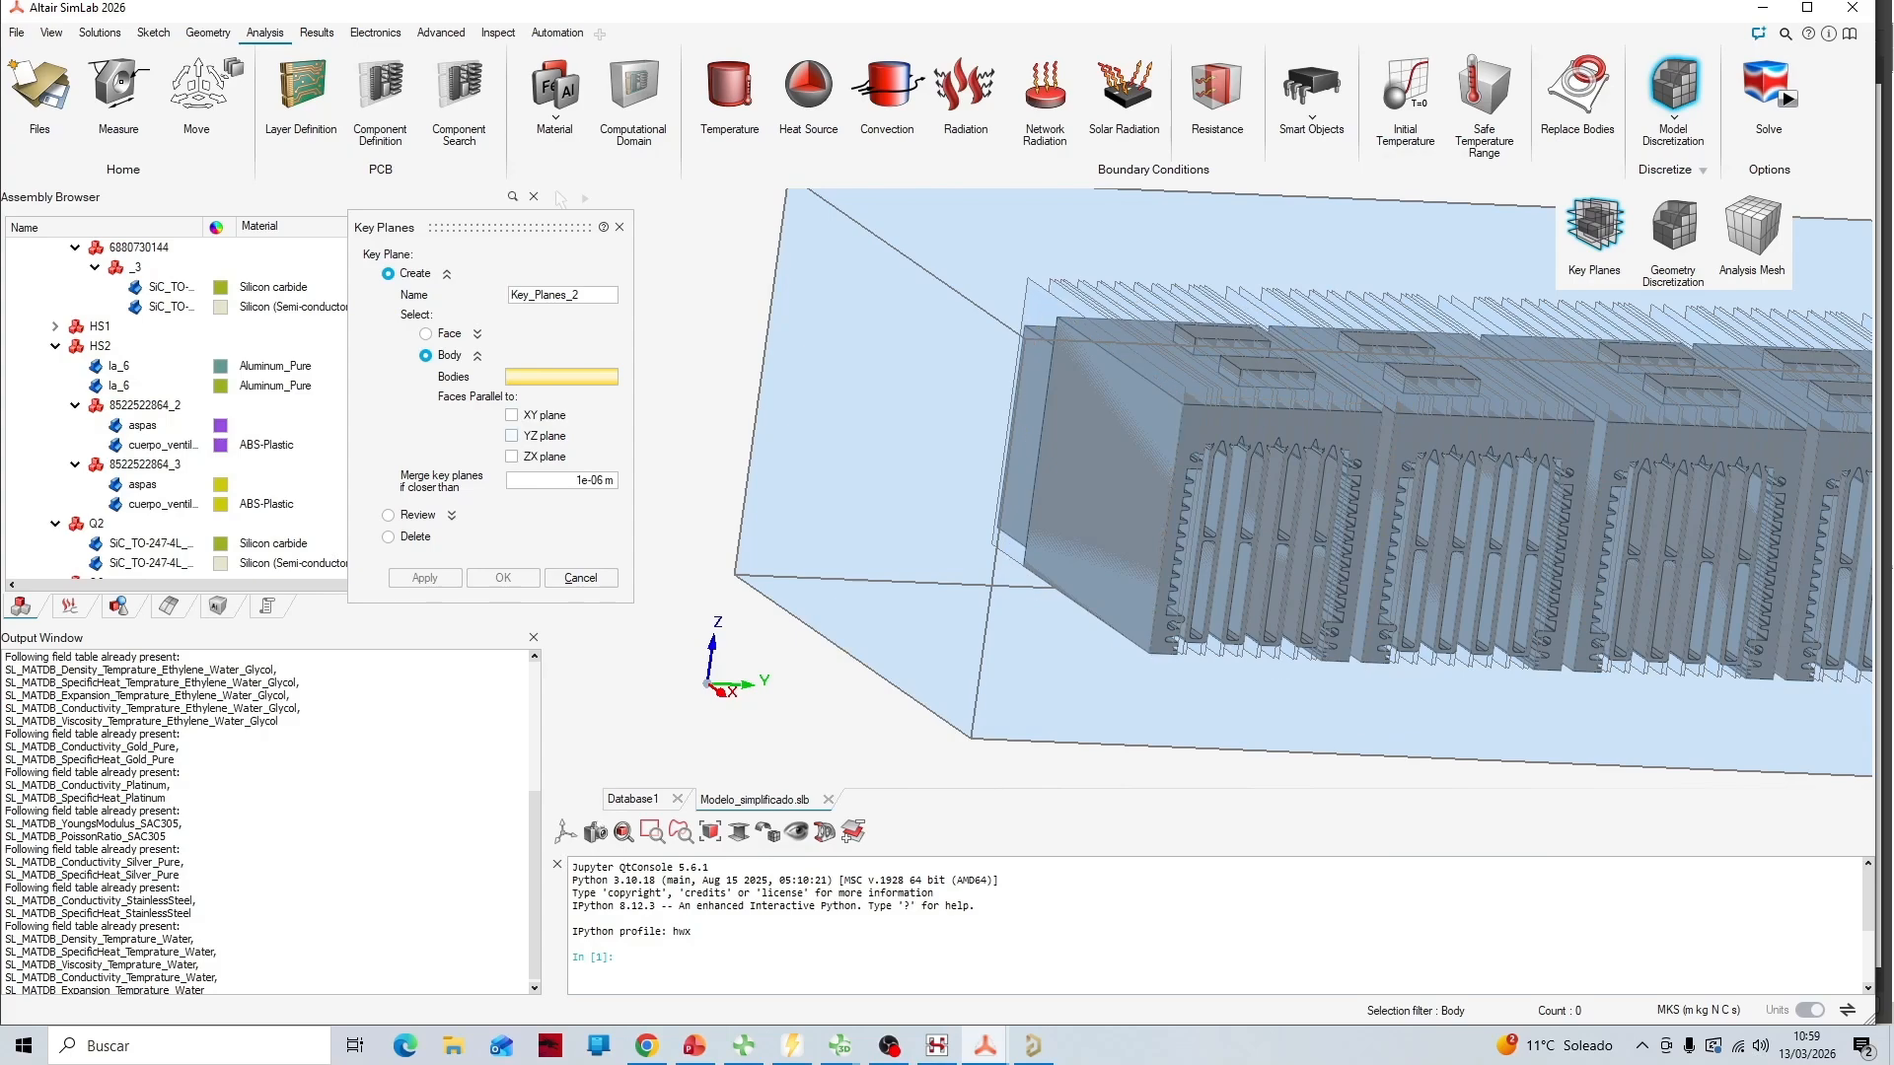
pyautogui.scroll(-2, 1013, 412)
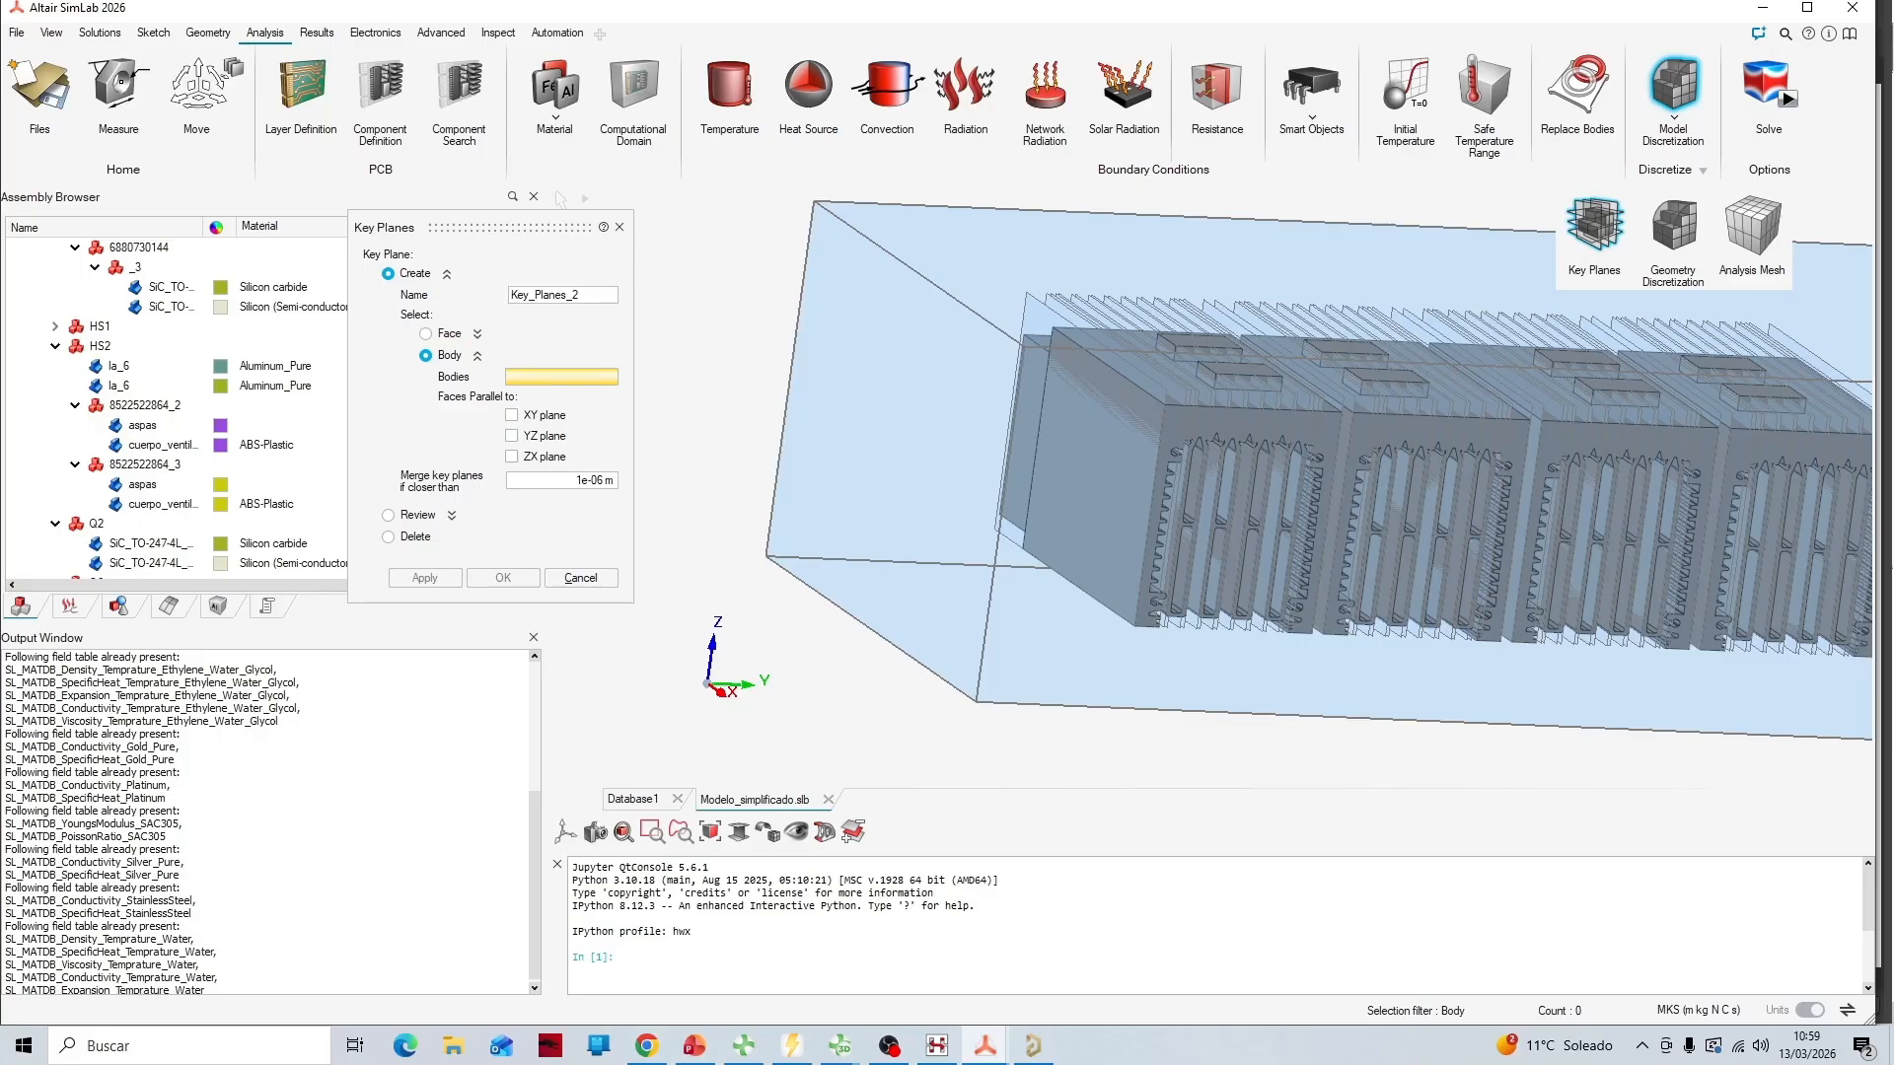
pyautogui.moveTo(1013, 554); pyautogui.dragTo(1324, 631, button='middle')
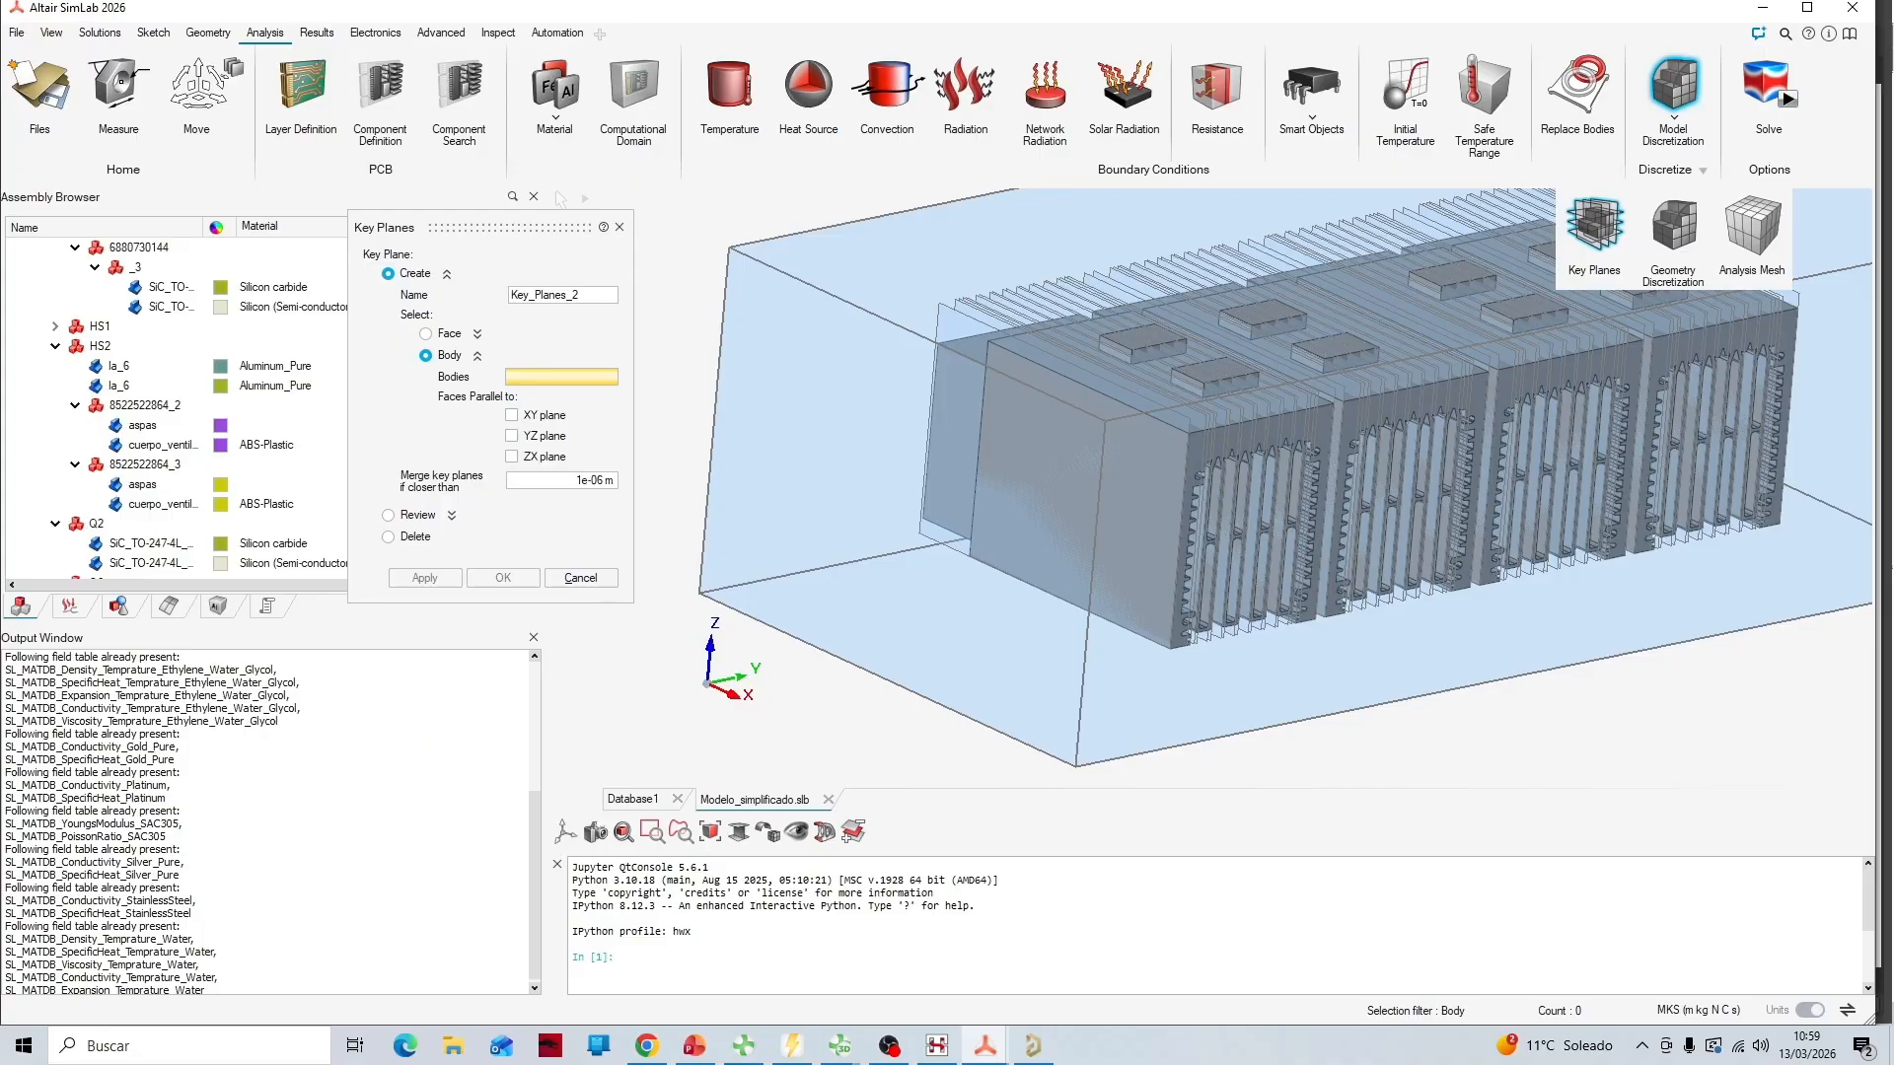
pyautogui.click(612, 480)
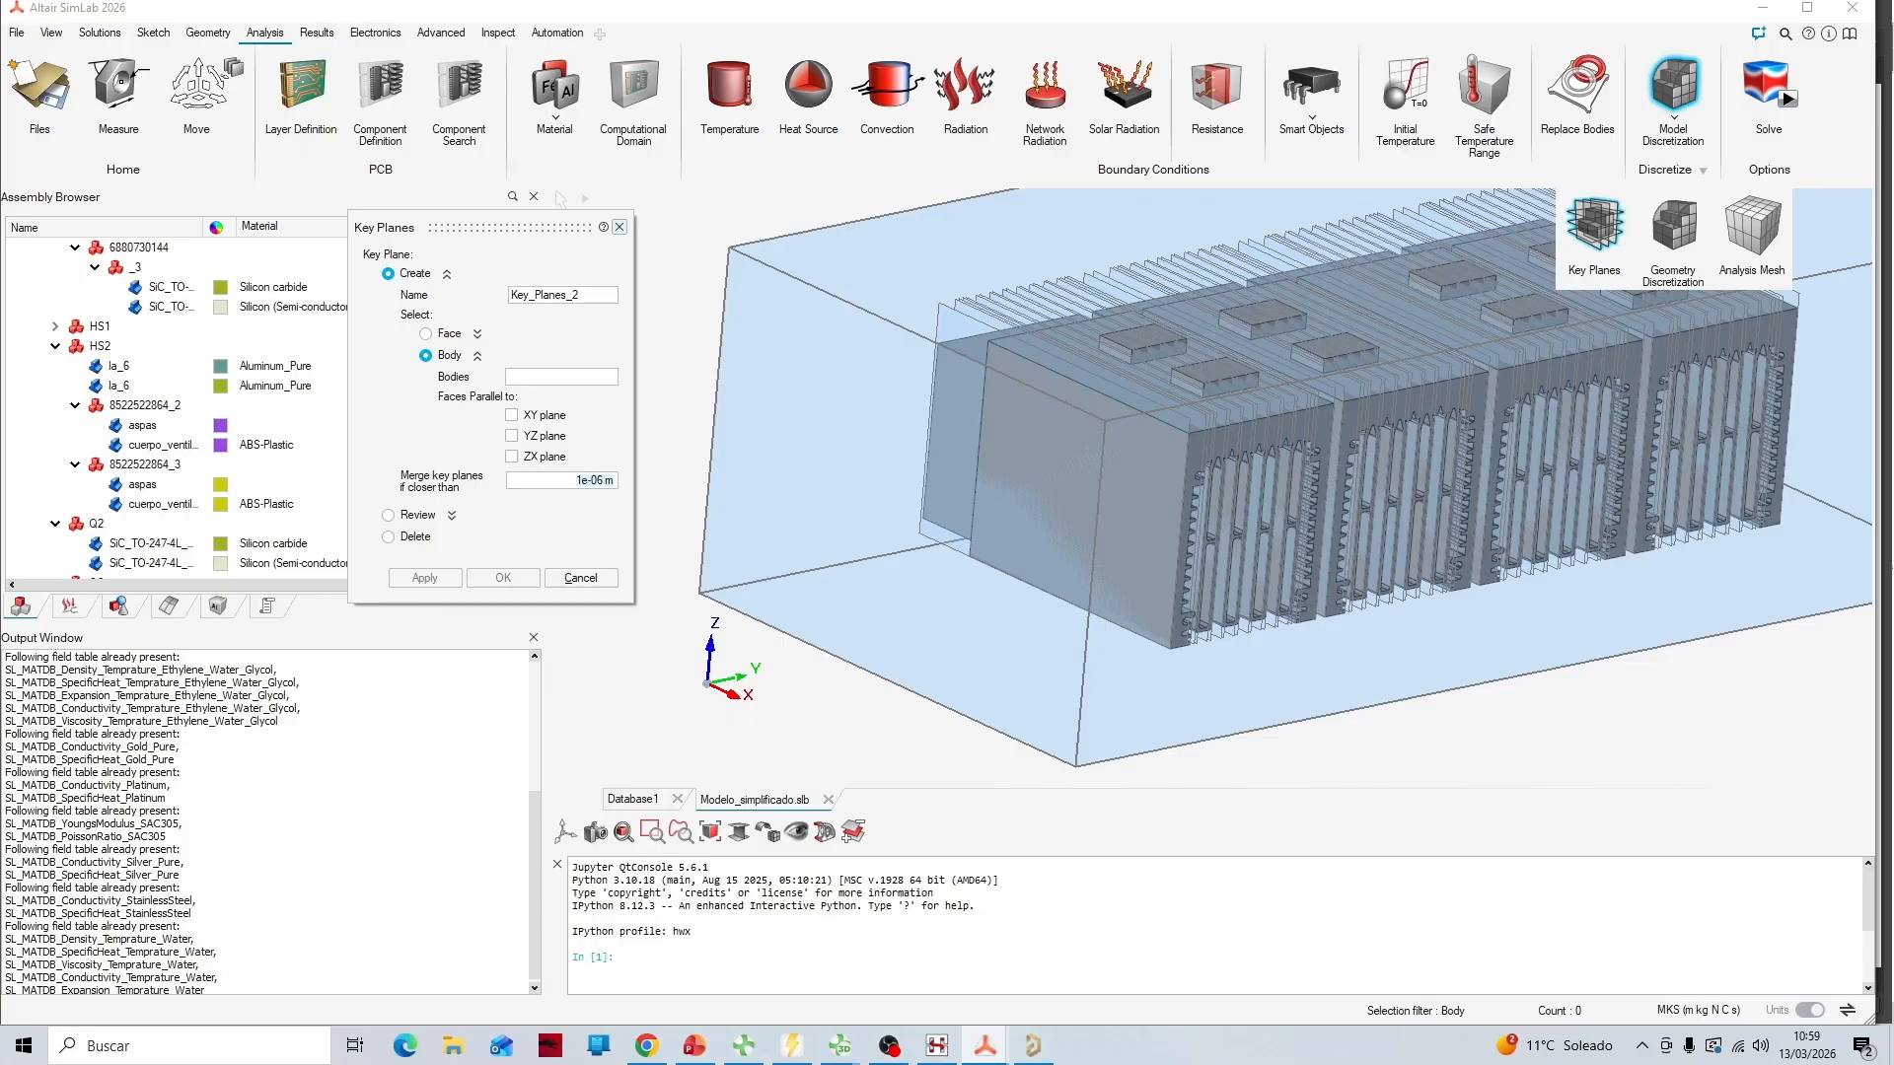
pyautogui.click(620, 227)
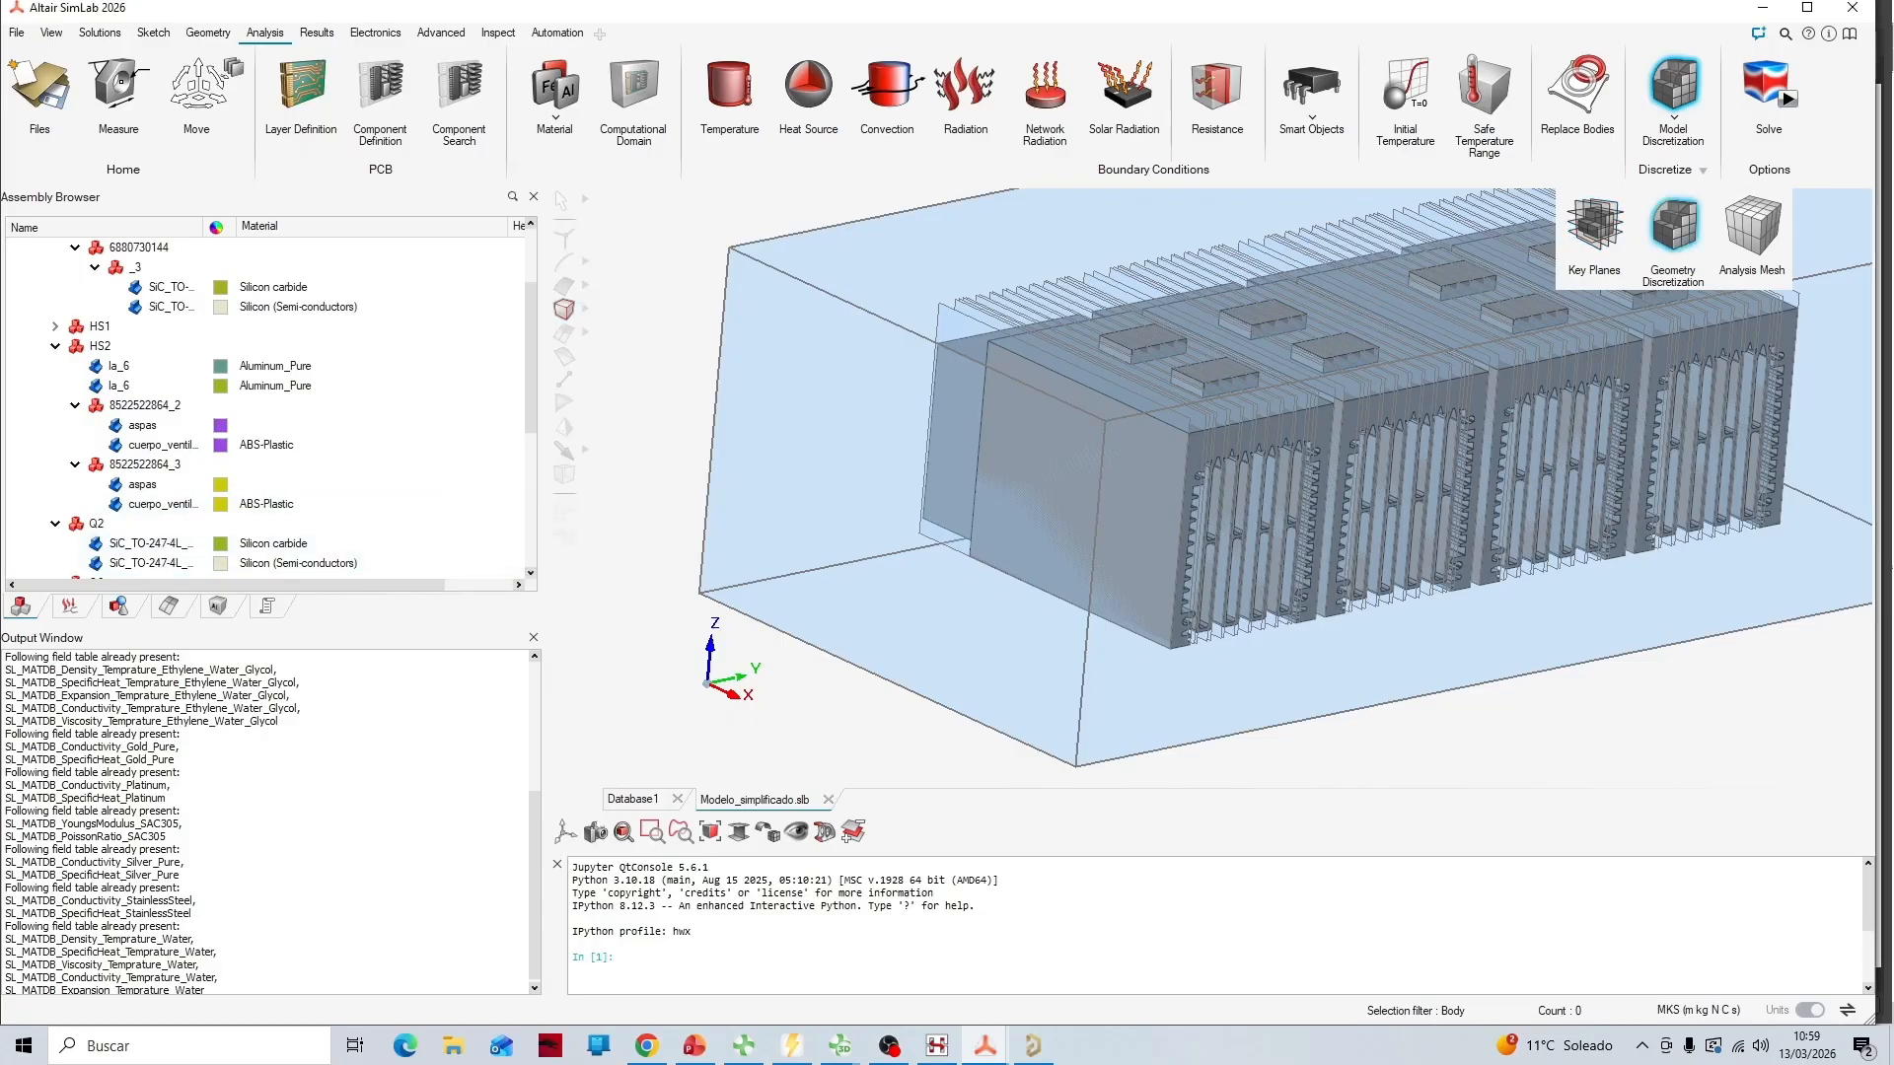
# Review the Global and Local options of Geometry Discretization and close it without applying a refinement
pyautogui.click(1673, 237)
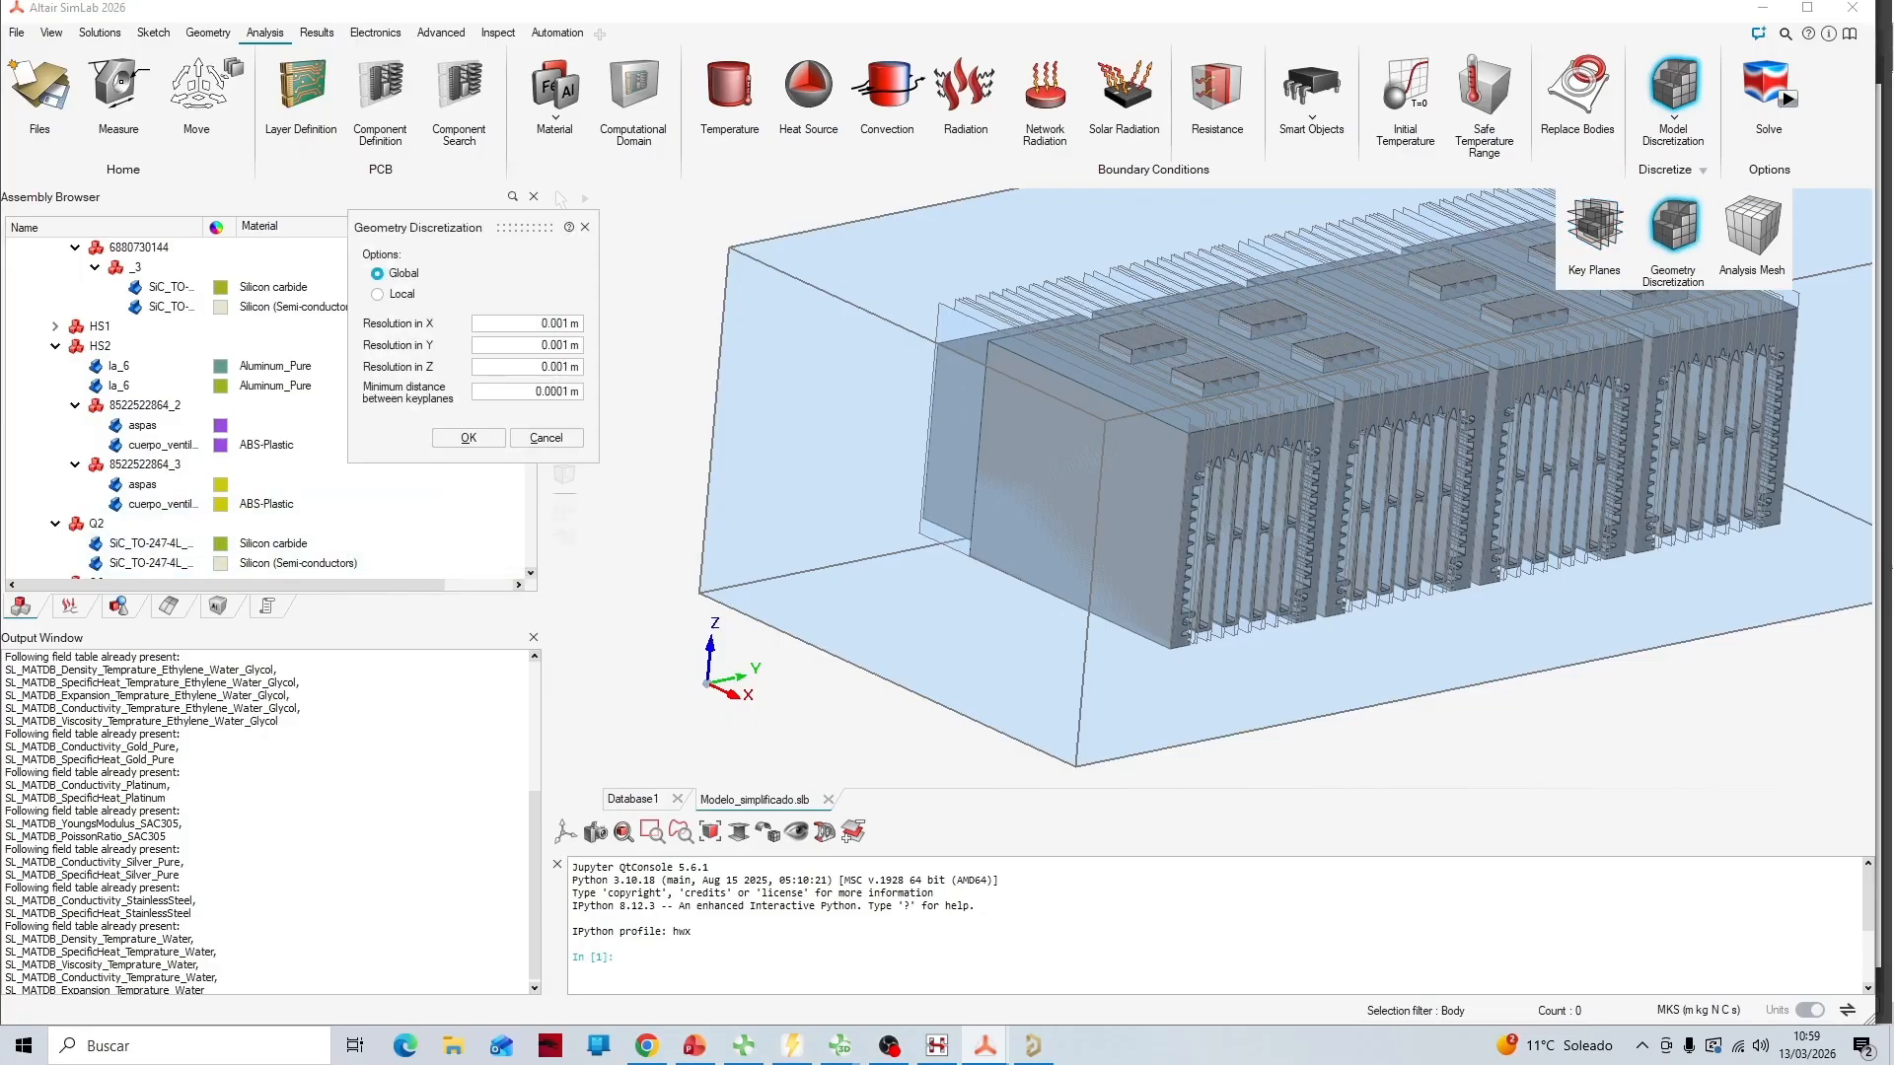
pyautogui.click(377, 294)
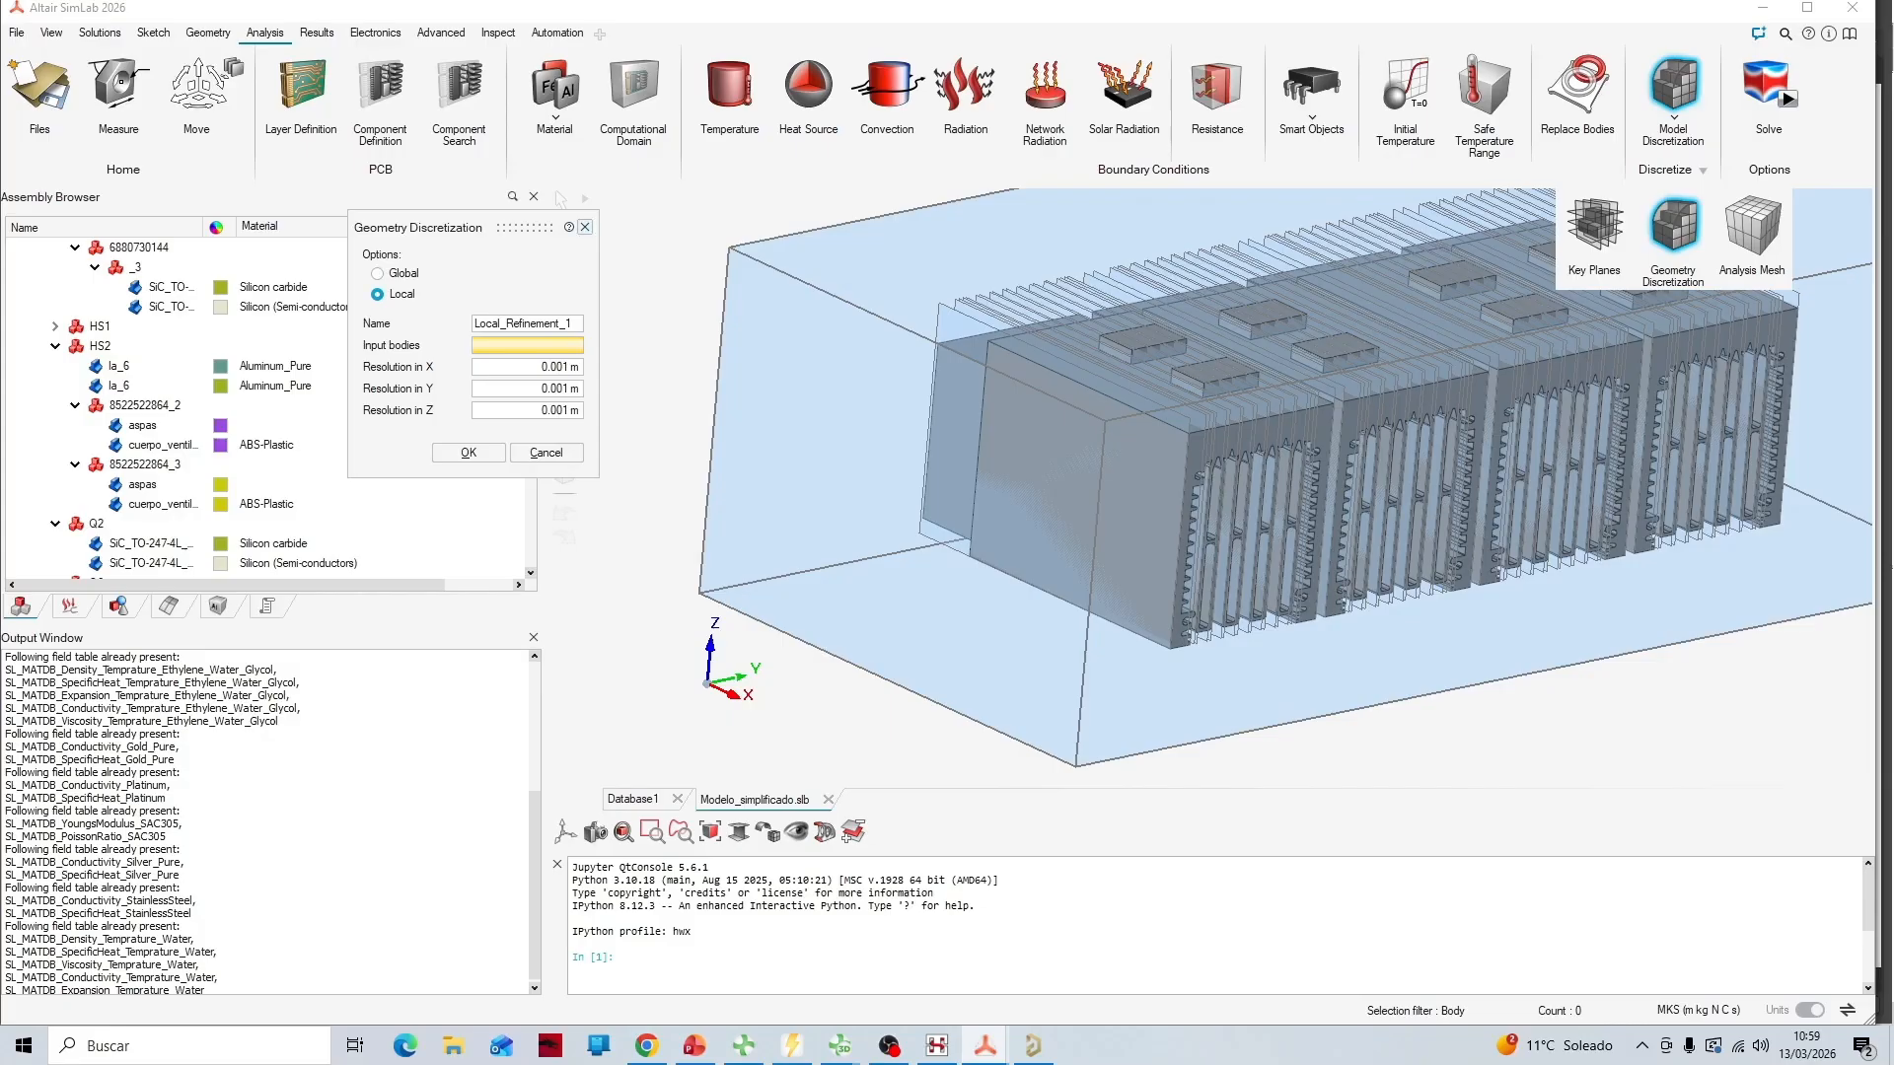
pyautogui.click(585, 227)
# Open the Local_Refinement_2 mesh control and examine its Cartesian resolutions in X, Y and Z against the heat sinks
pyautogui.click(119, 605)
pyautogui.click(168, 605)
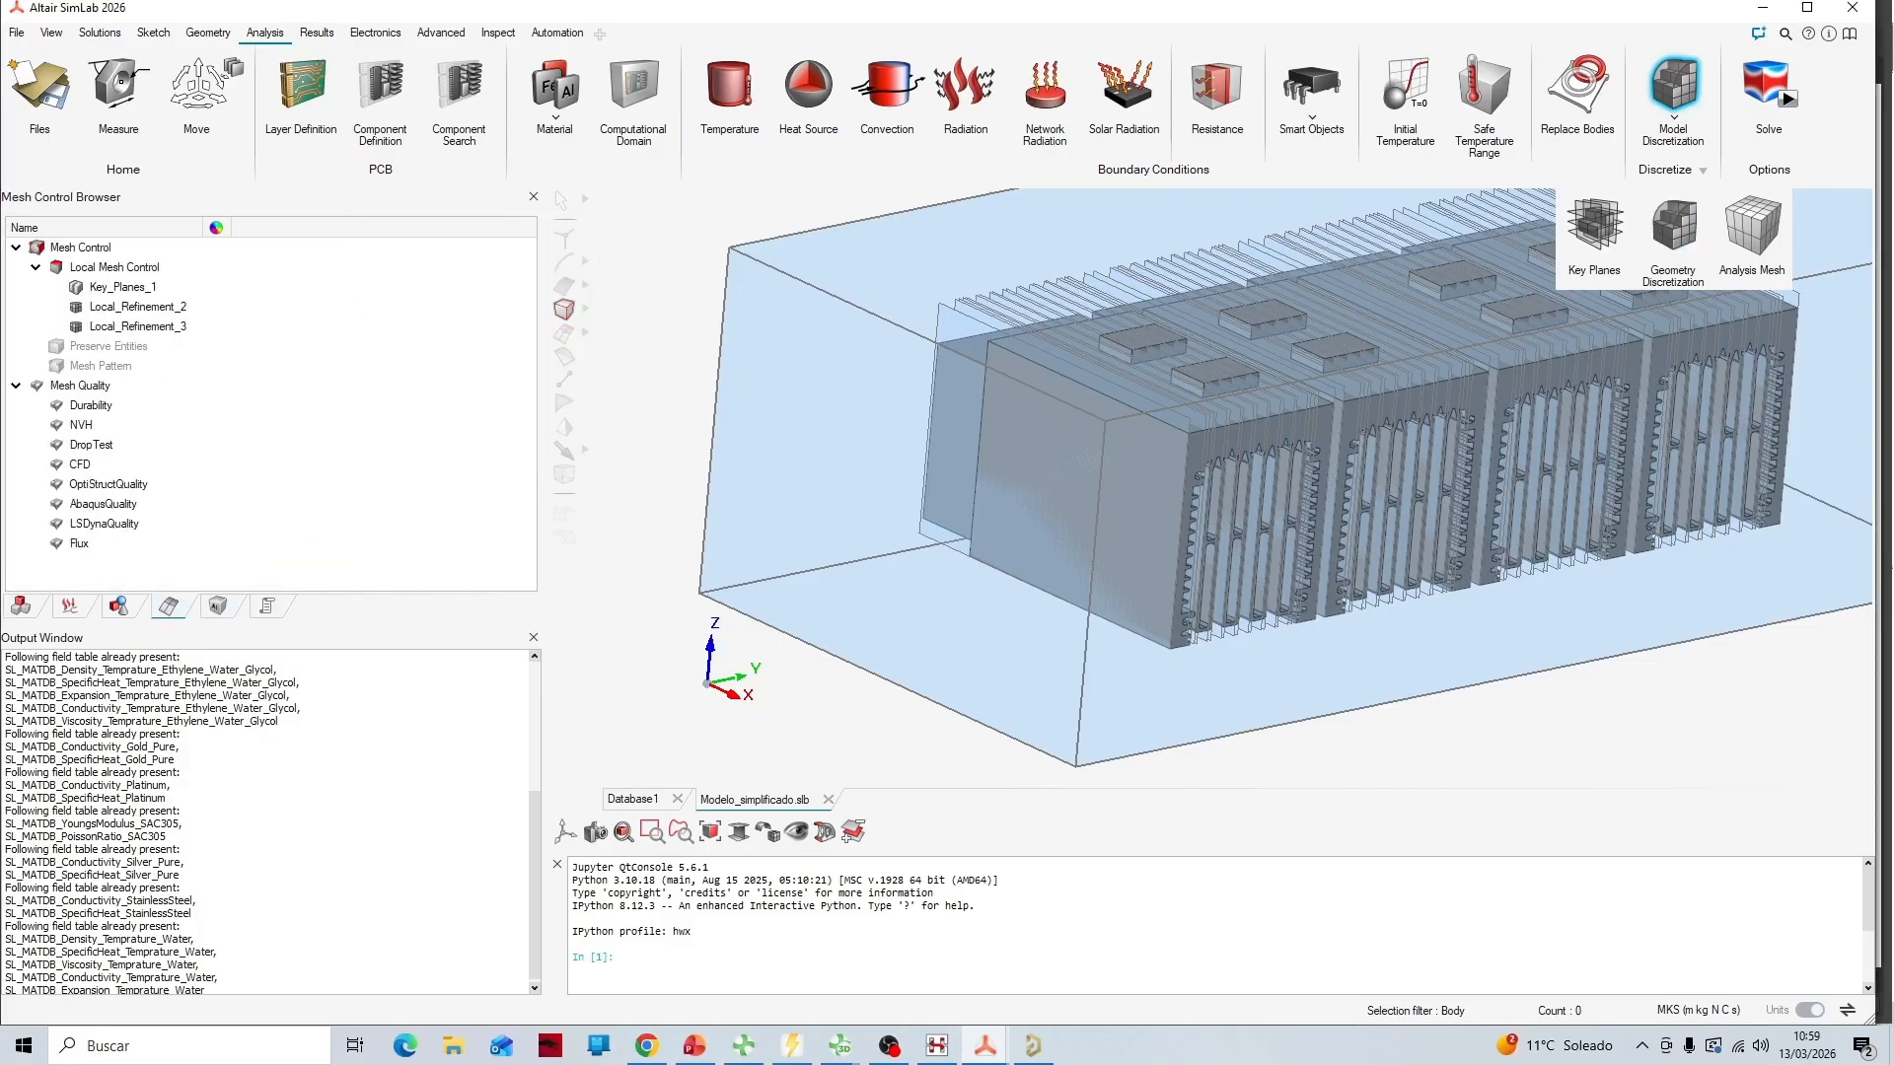
pyautogui.doubleClick(138, 307)
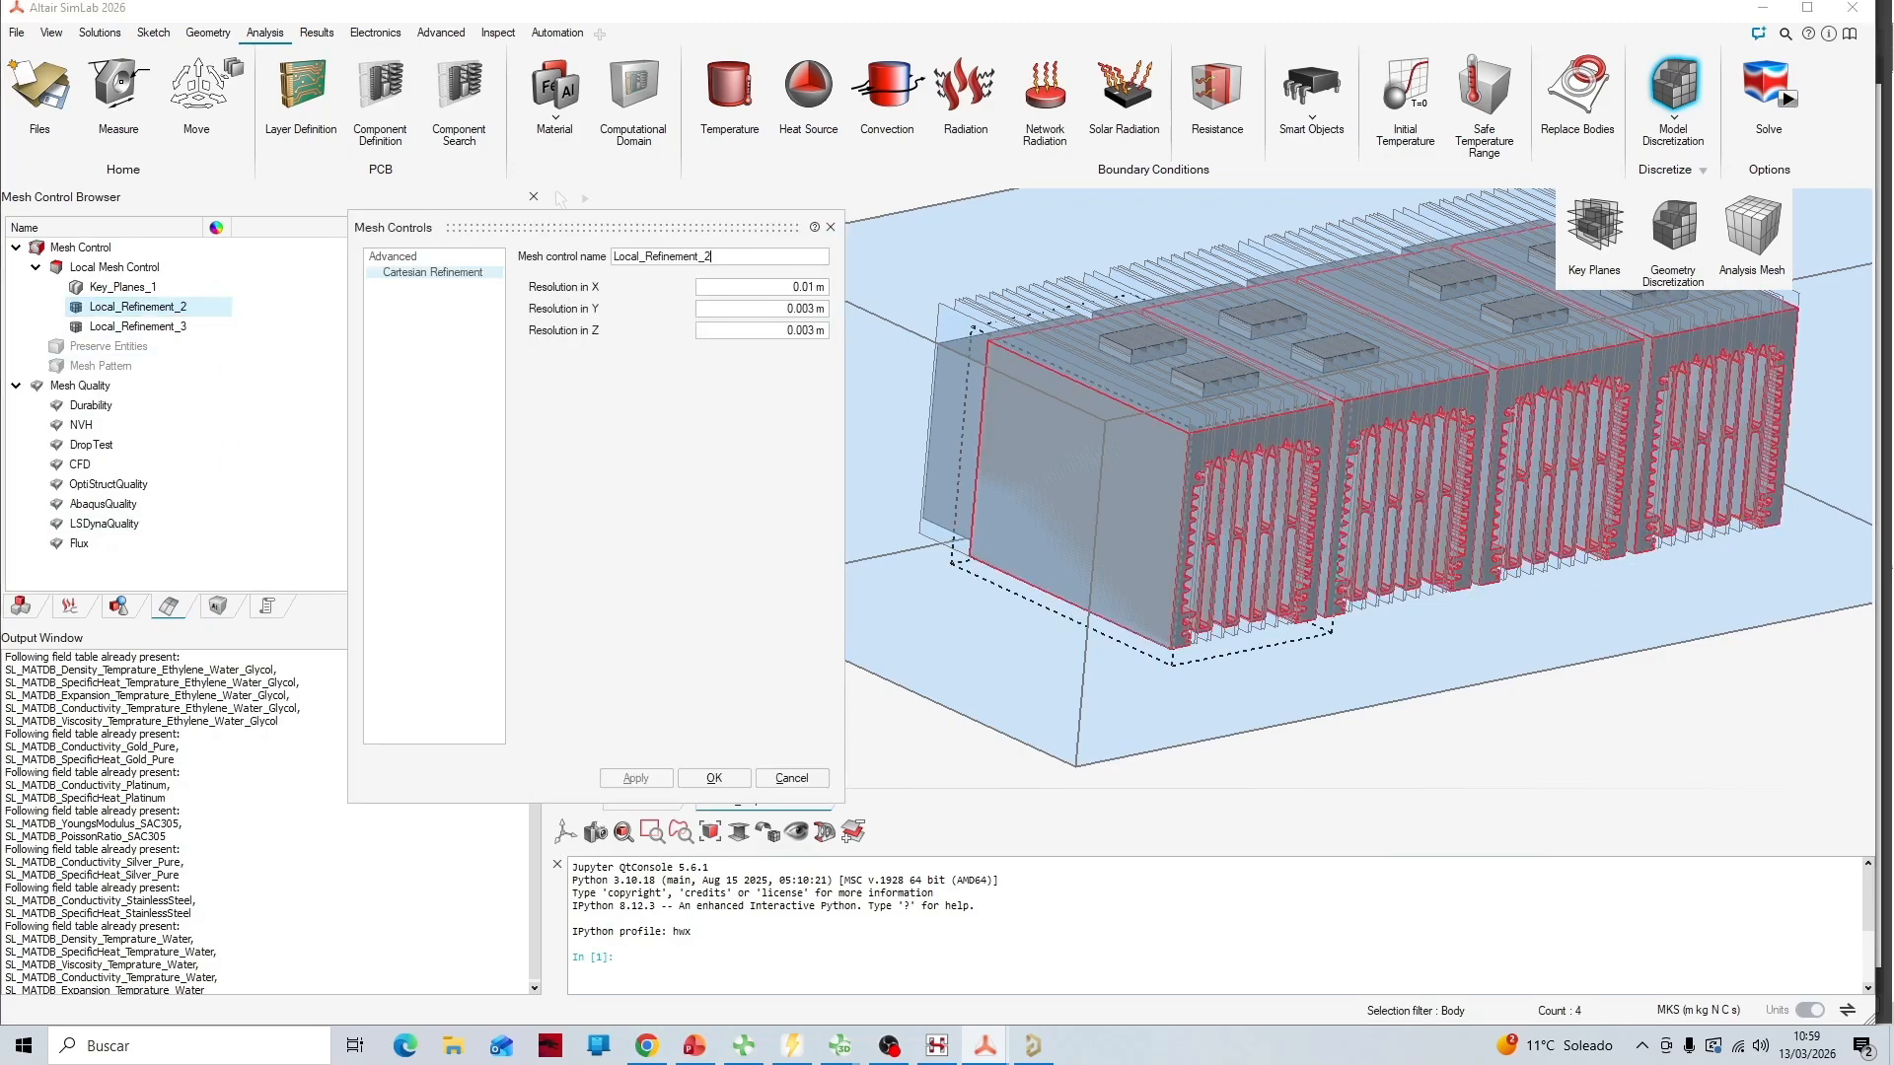
pyautogui.click(827, 286)
pyautogui.moveTo(591, 226); pyautogui.dragTo(418, 245)
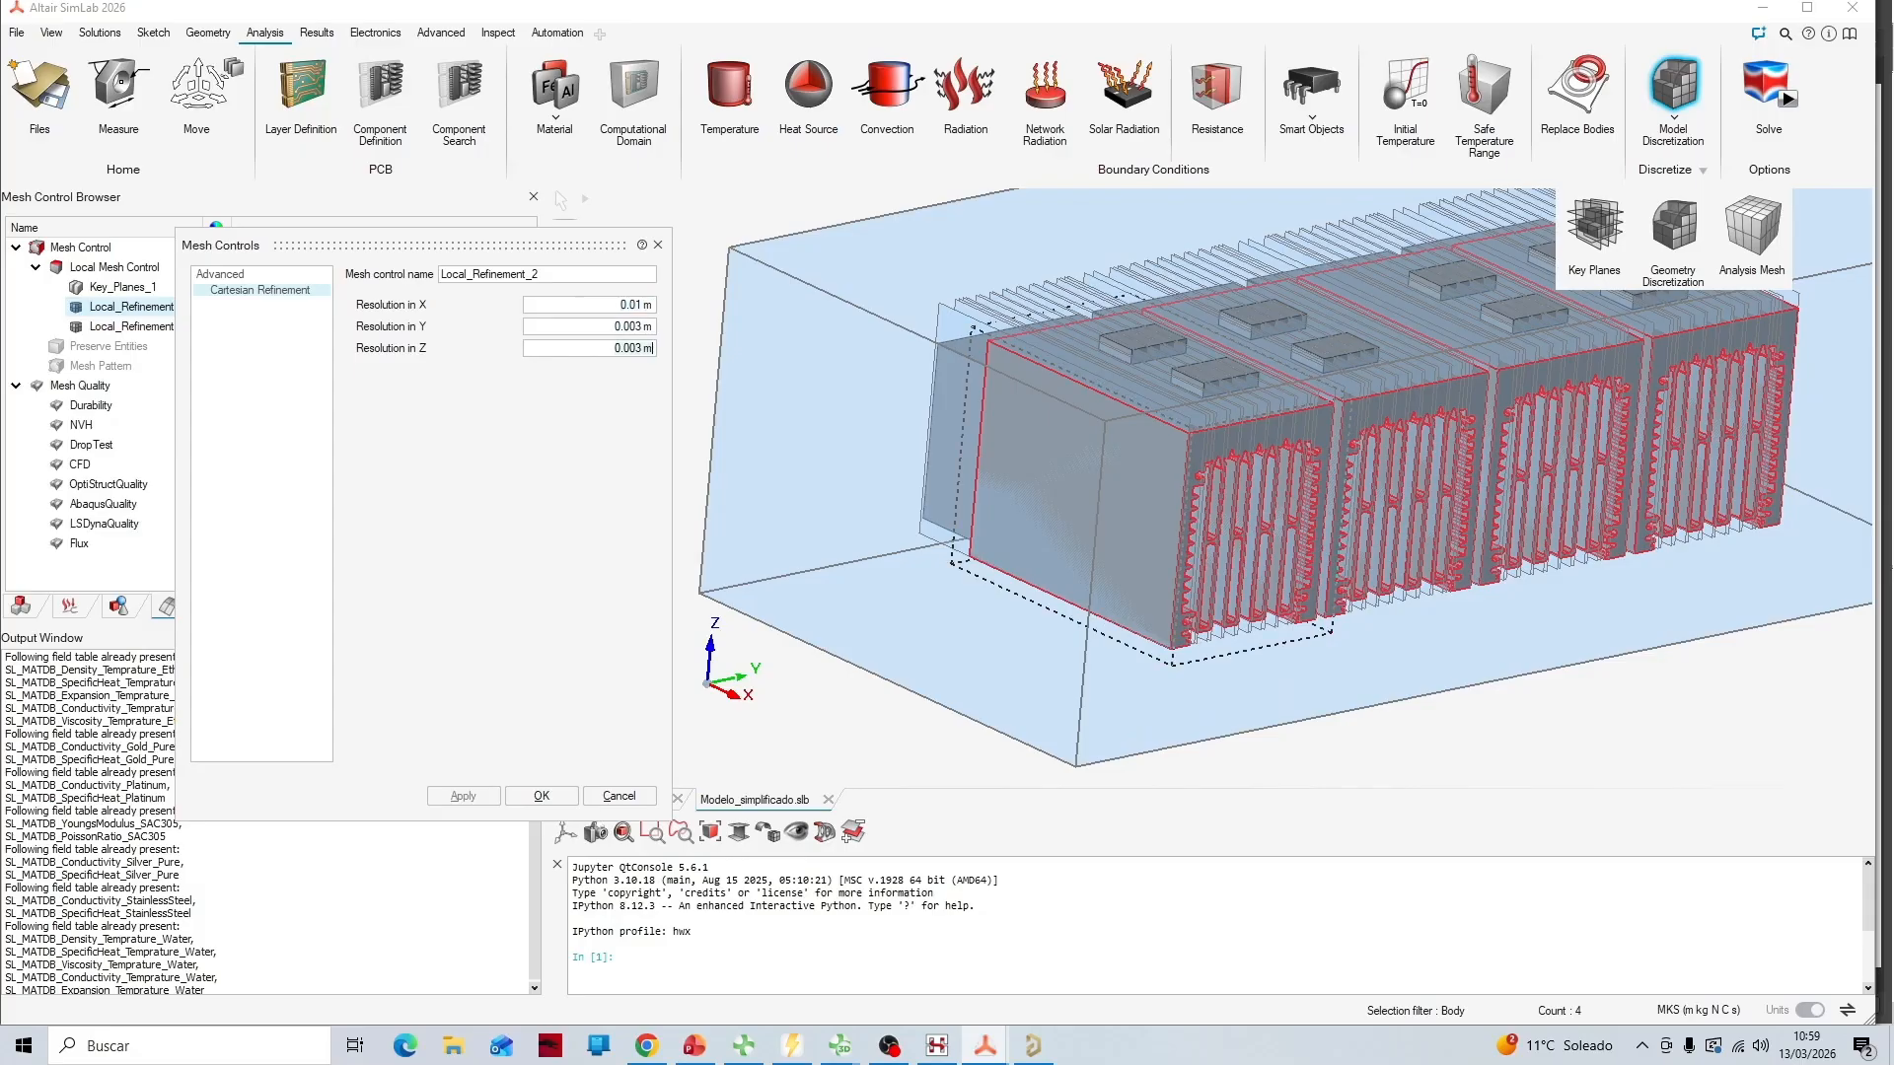
# Examine the Cartesian resolutions of Local_Refinement_3 and the Analysis Mesh layer height and size settings, closing both without changes
pyautogui.click(658, 245)
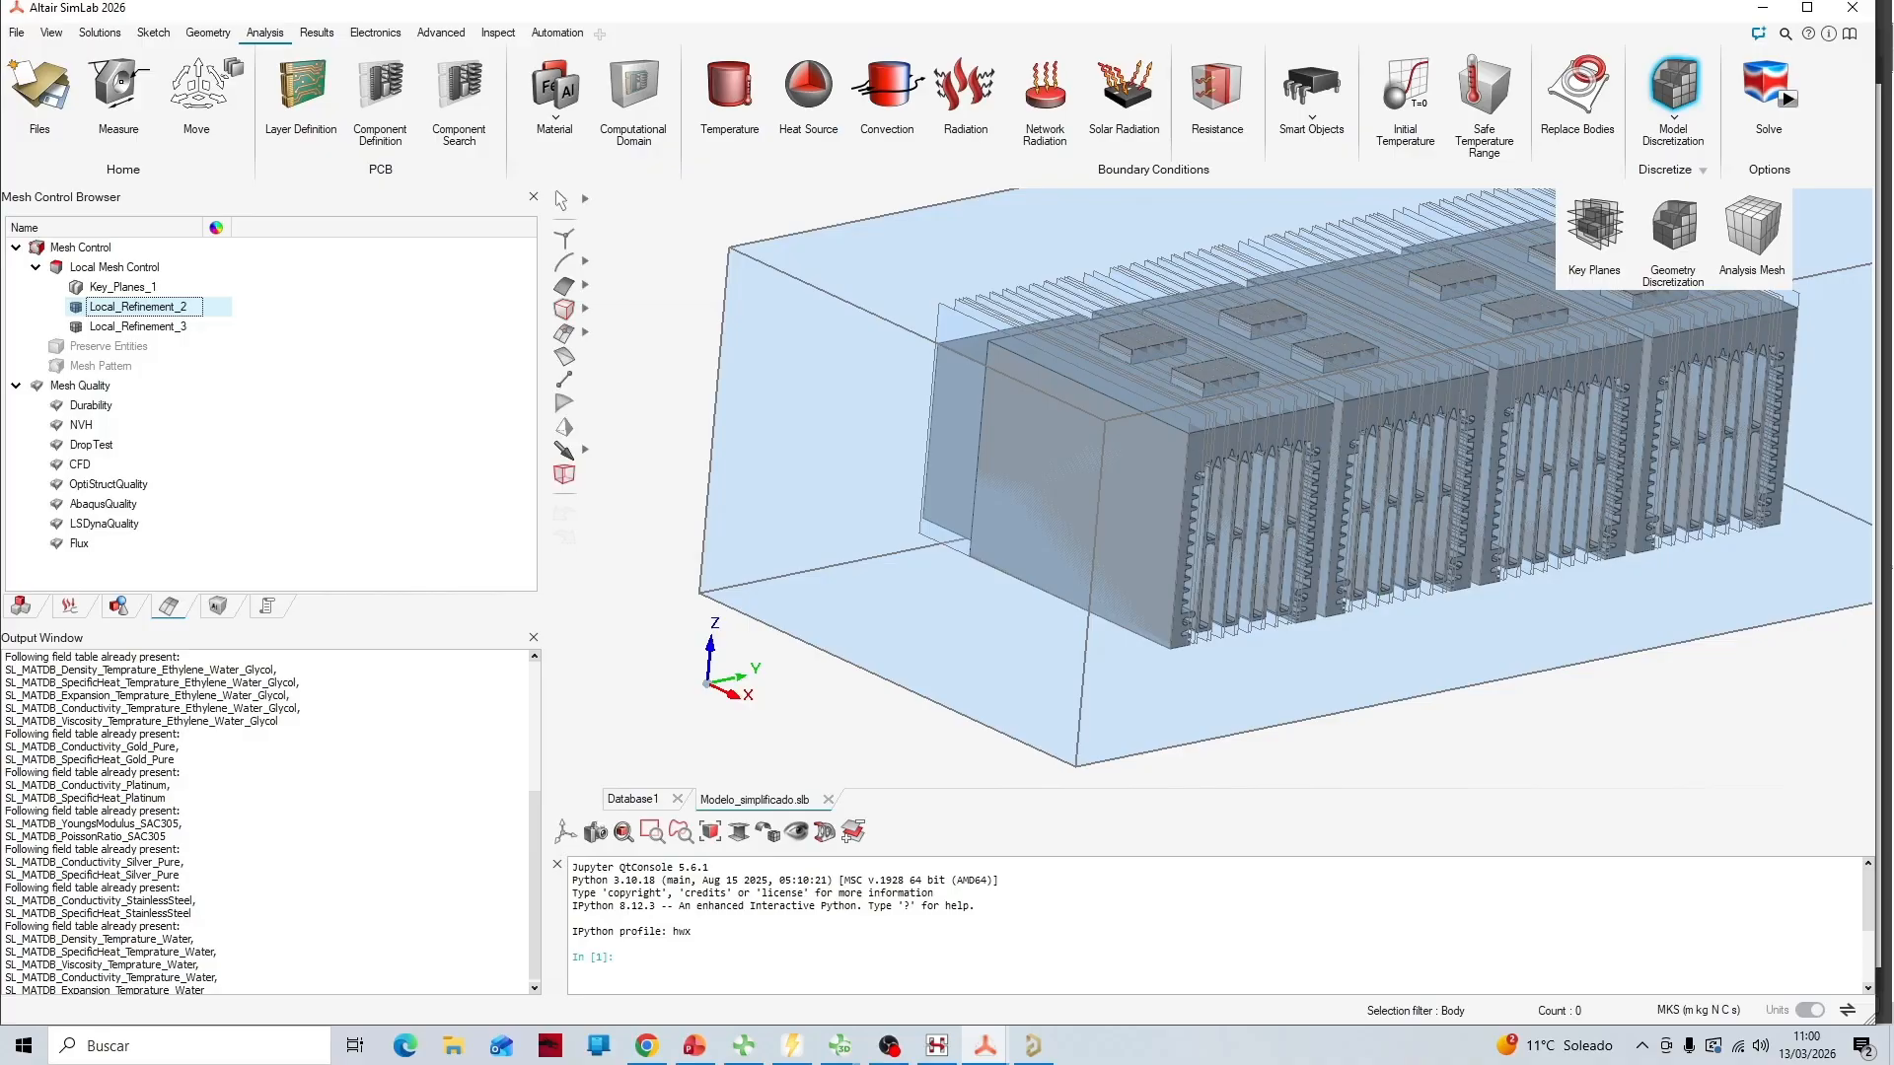
pyautogui.doubleClick(138, 327)
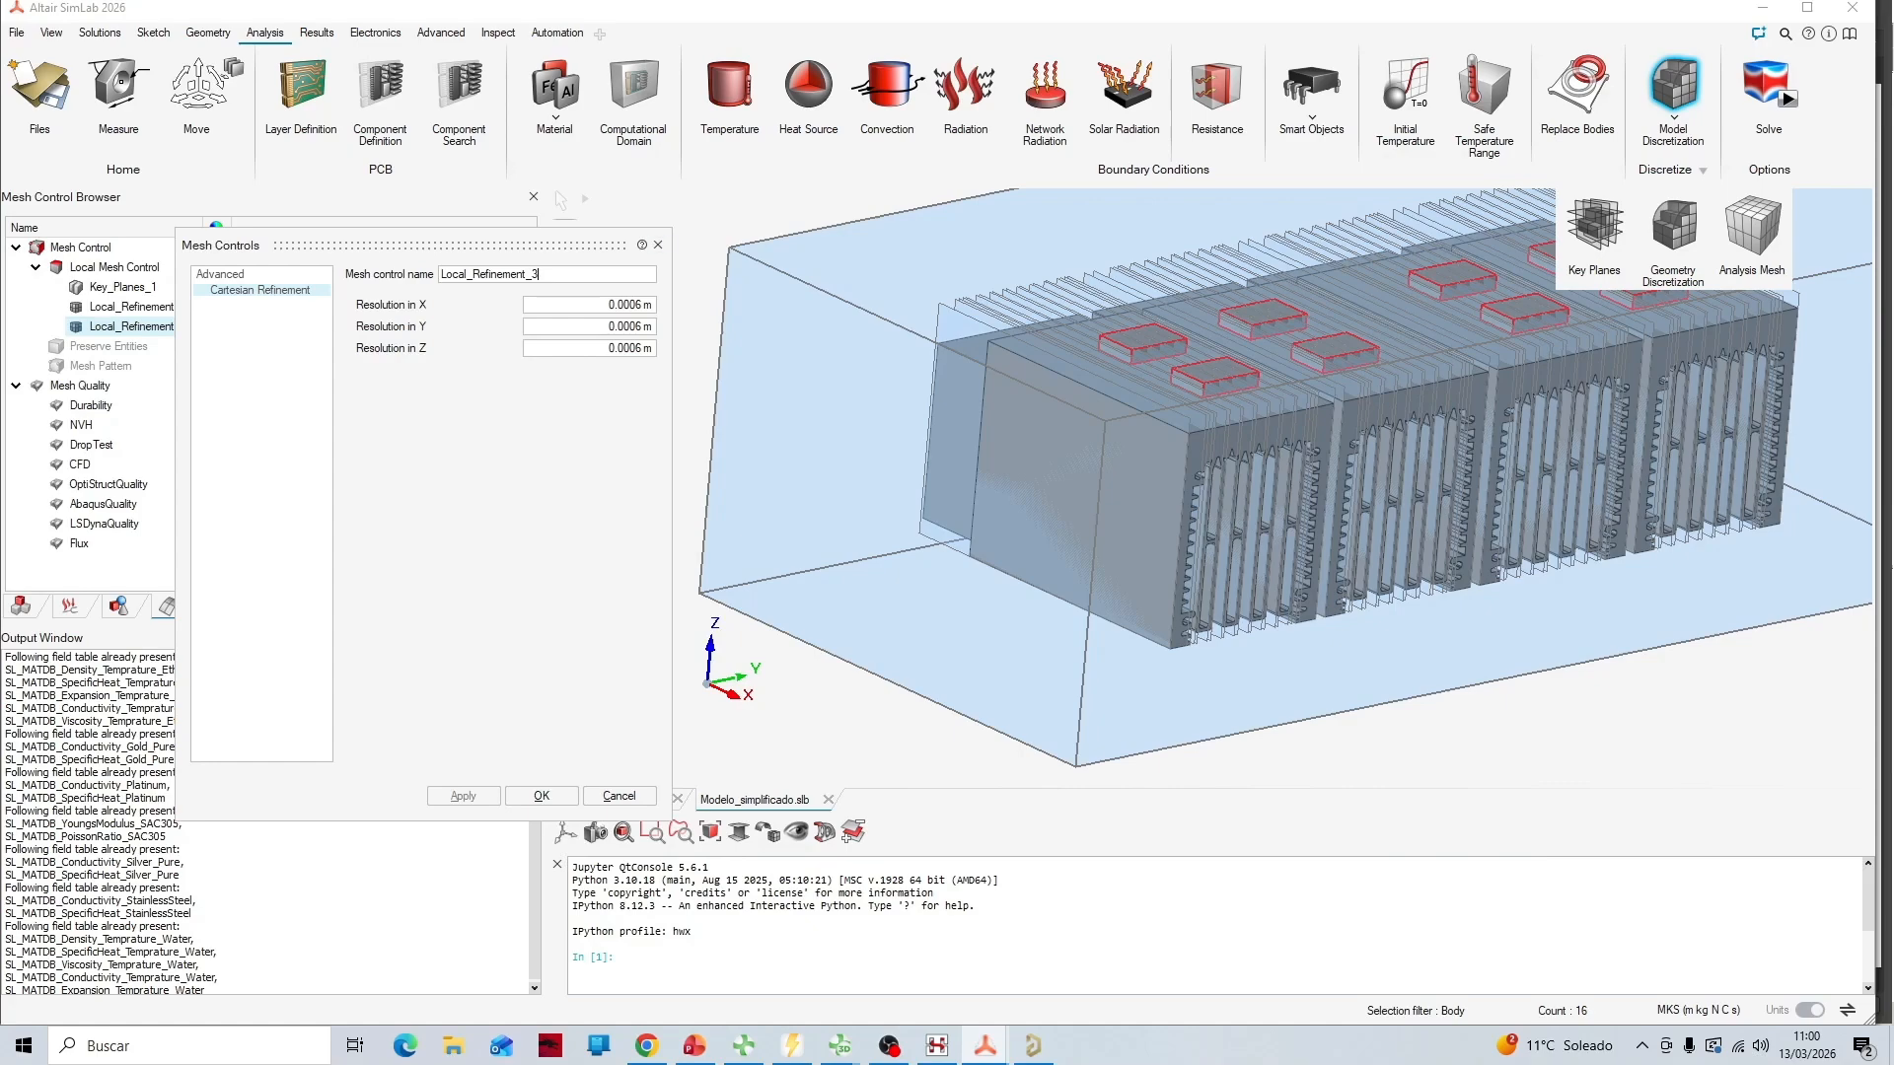
pyautogui.press('Return')
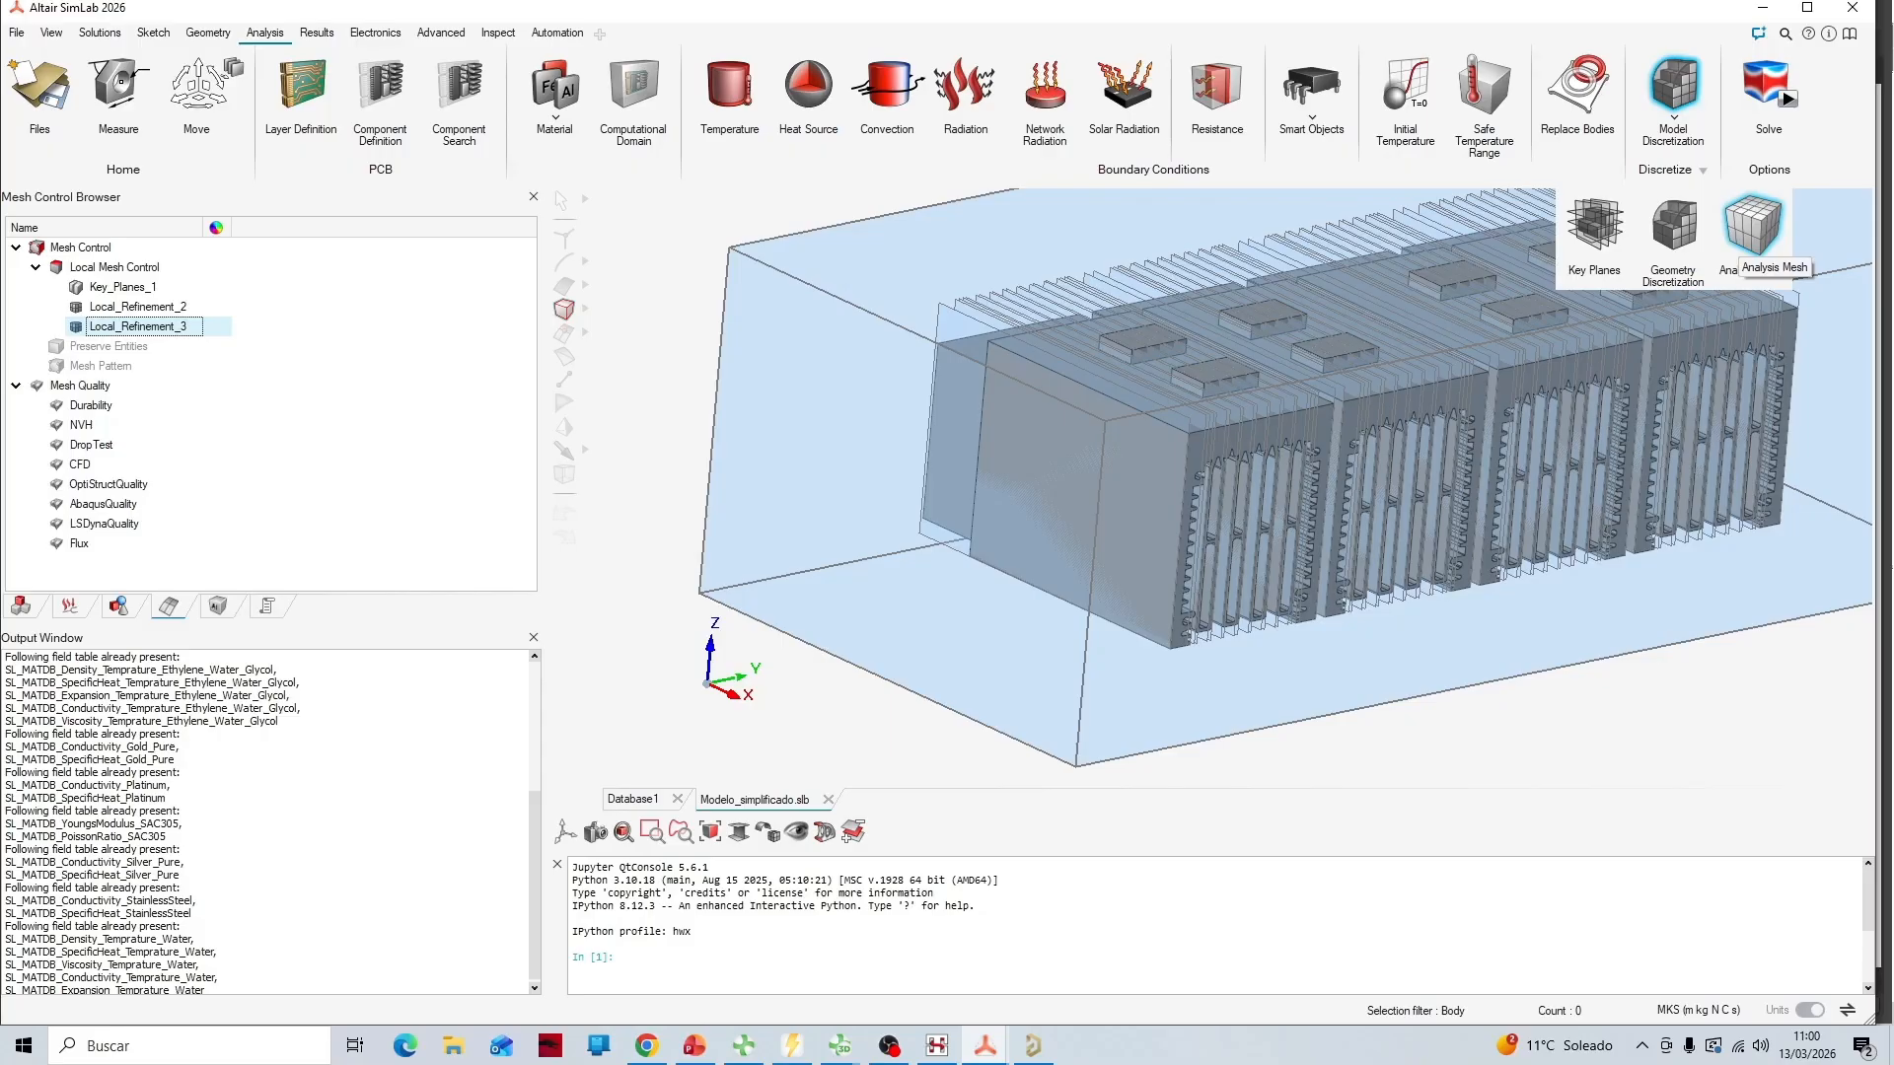
pyautogui.click(1751, 225)
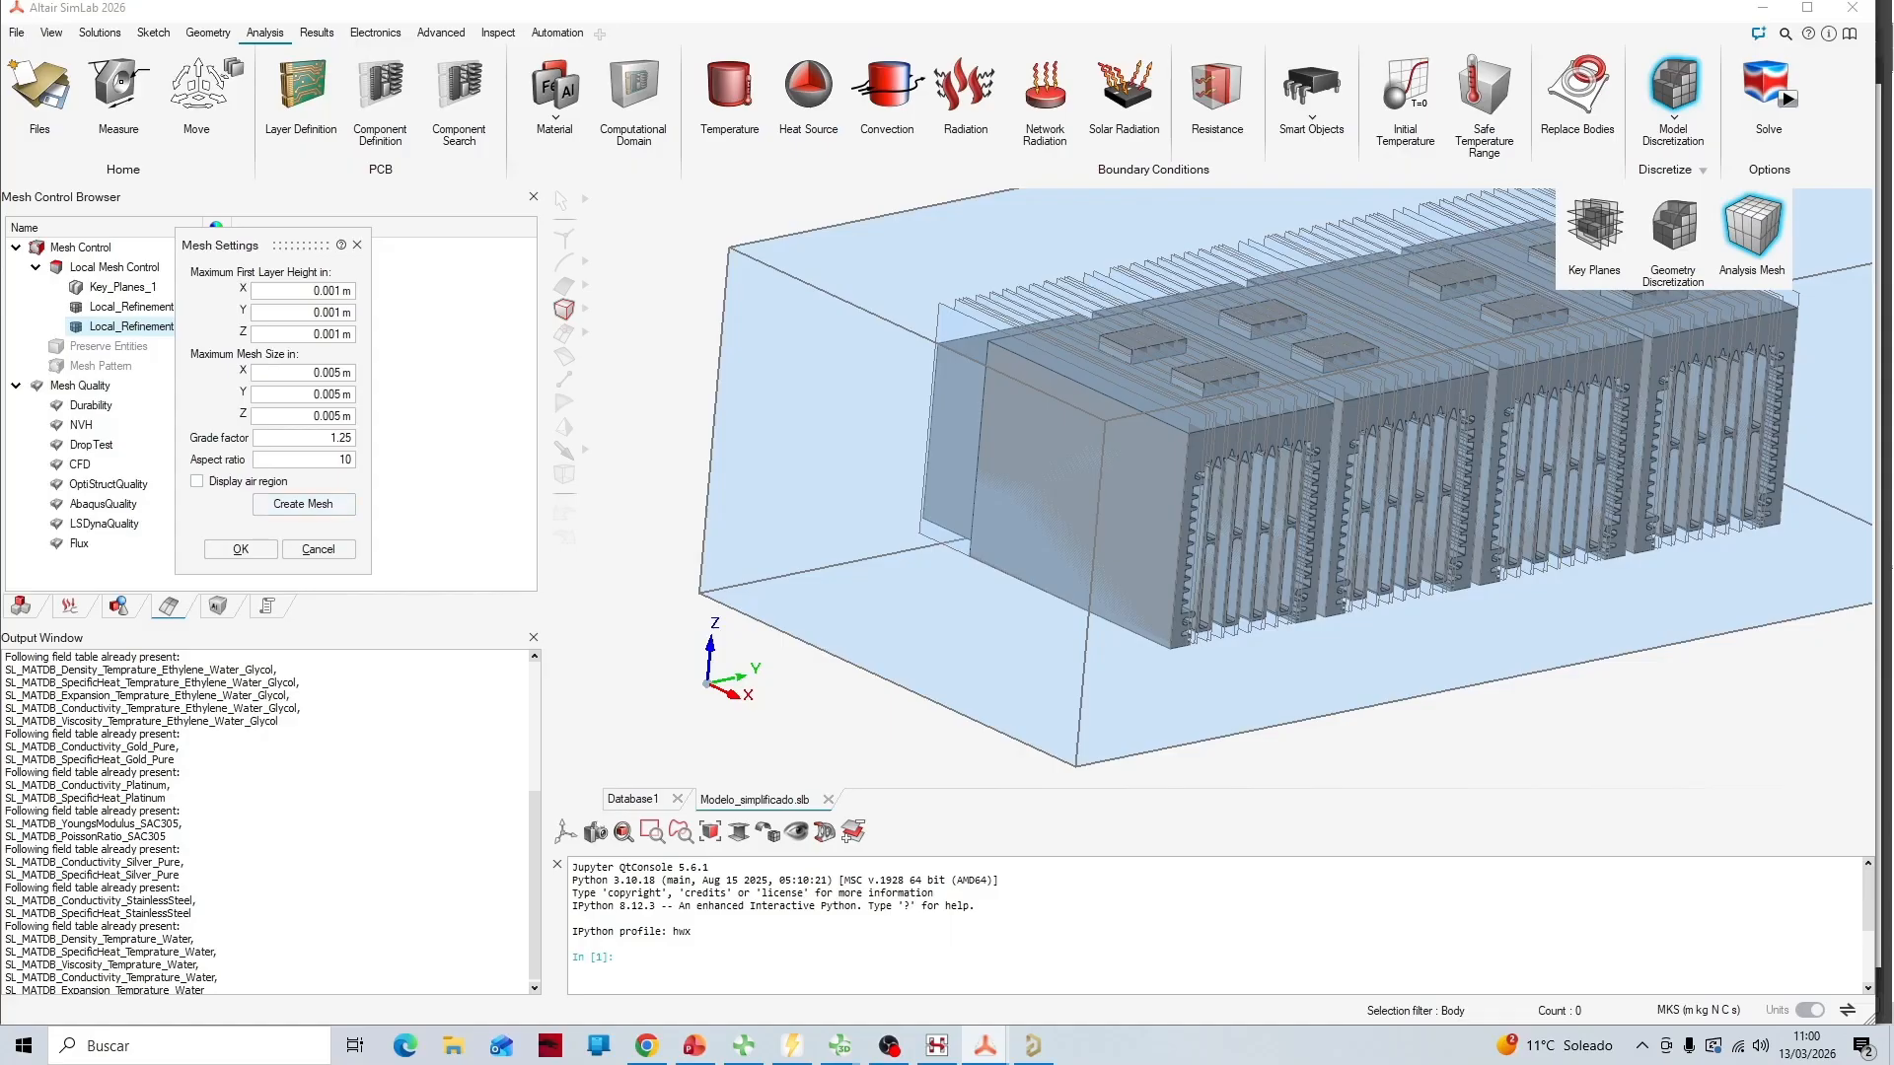
pyautogui.click(357, 245)
# Switch to PowerPoint, view slide 32 on the transistor definition, and return to the SimLab model
pyautogui.hotkey('alt', 'Tab')
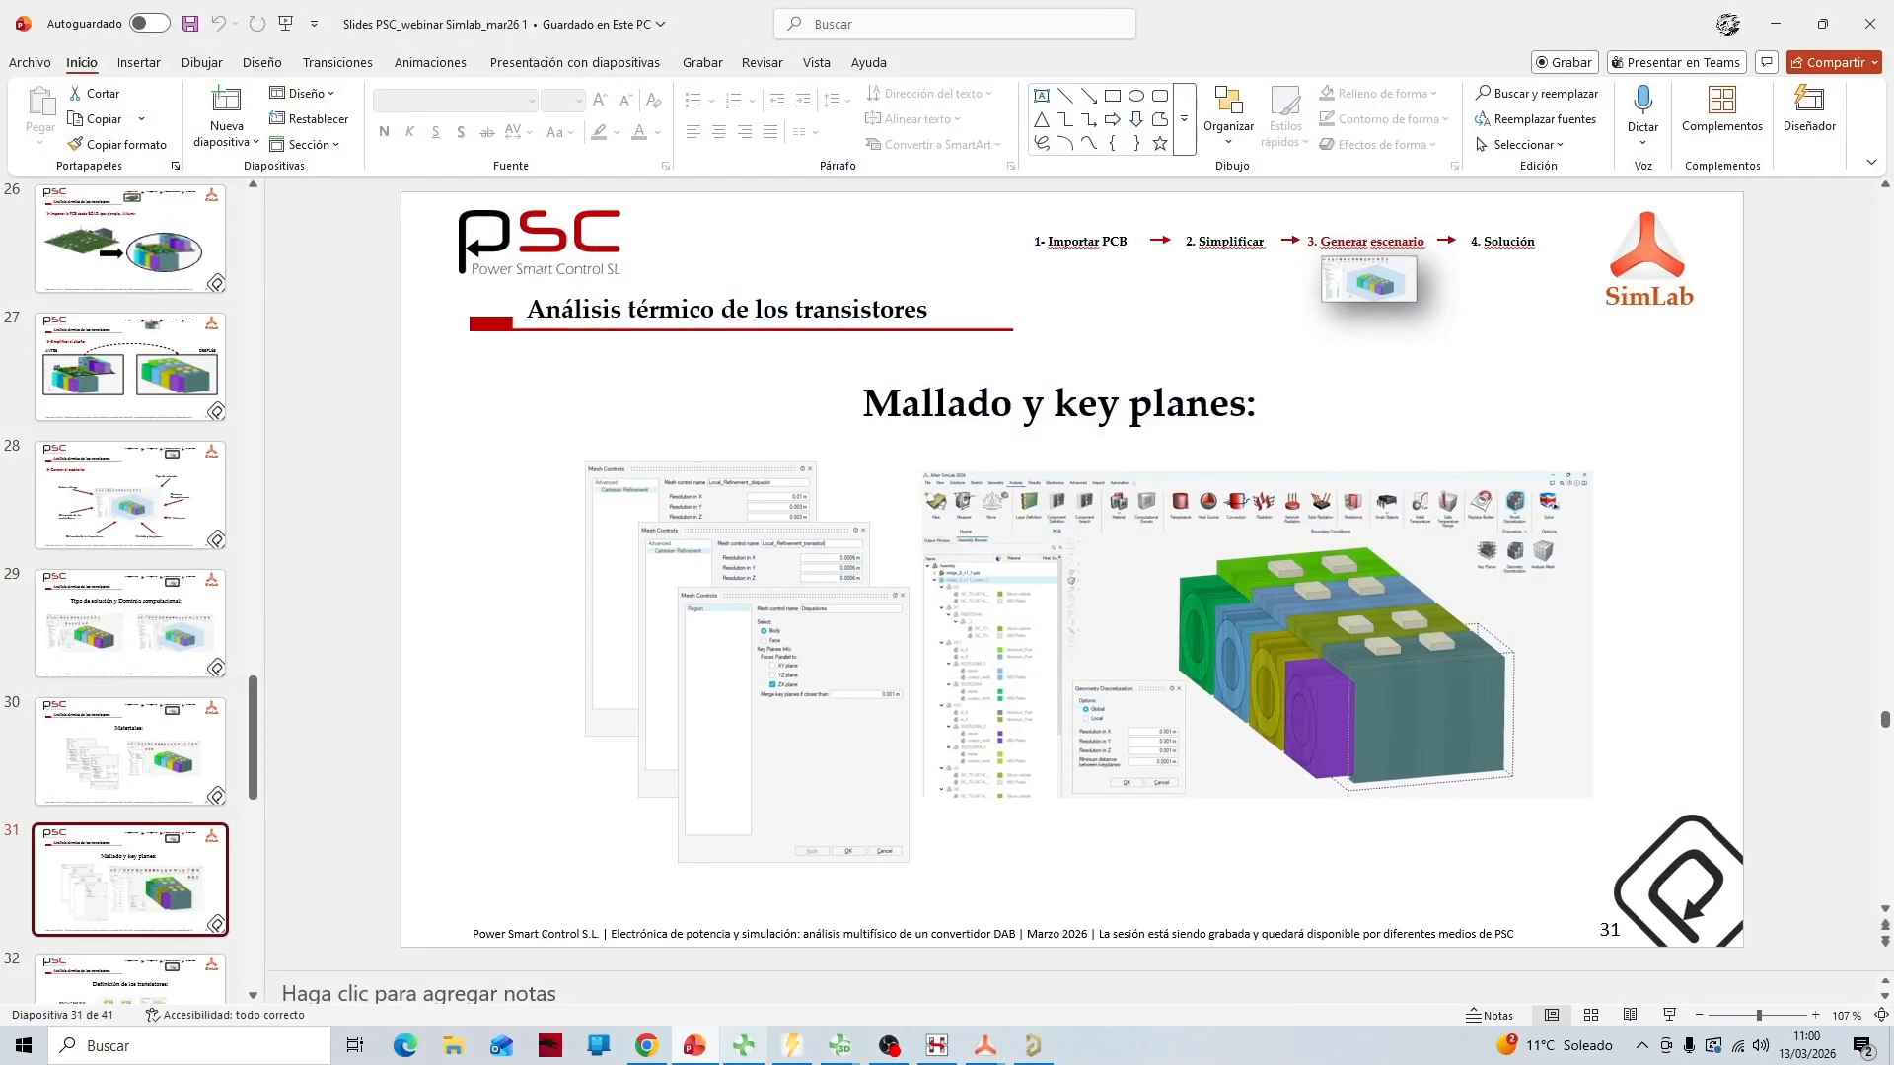
pyautogui.press('Down')
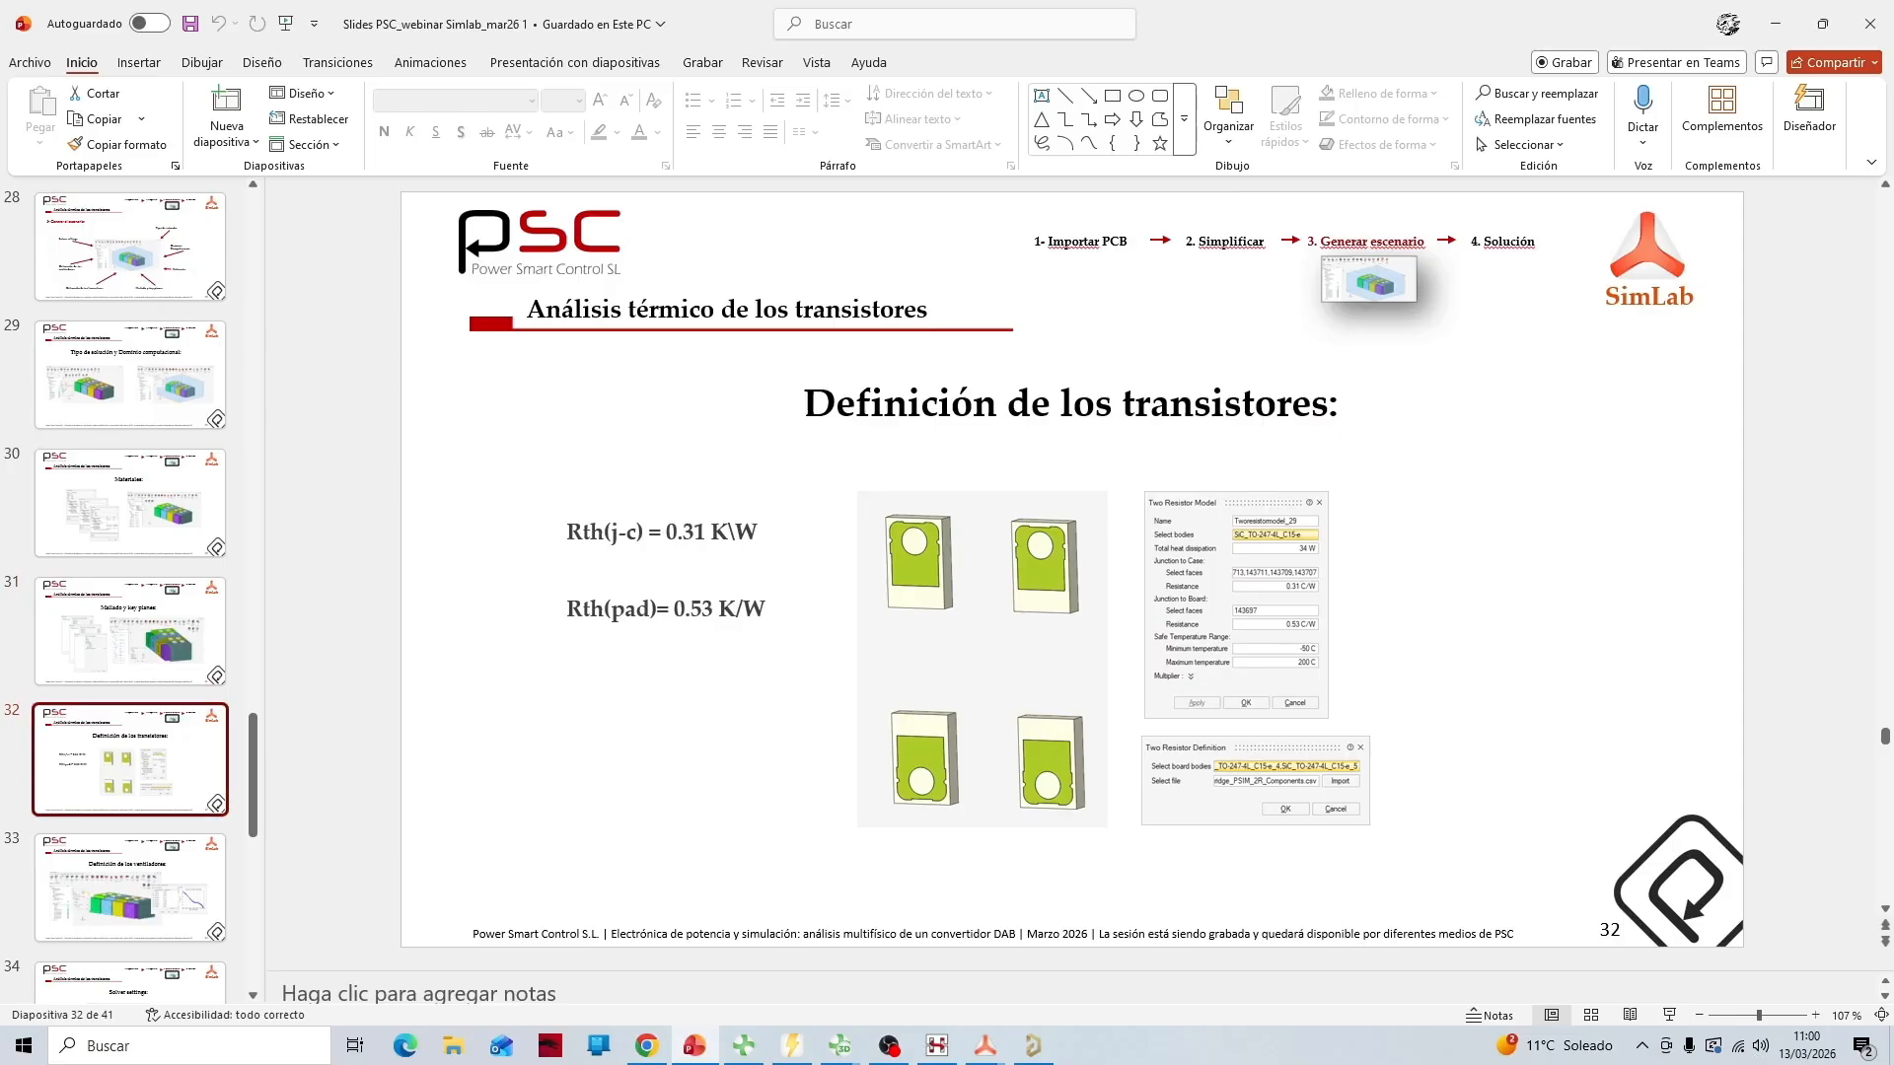
pyautogui.click(1774, 23)
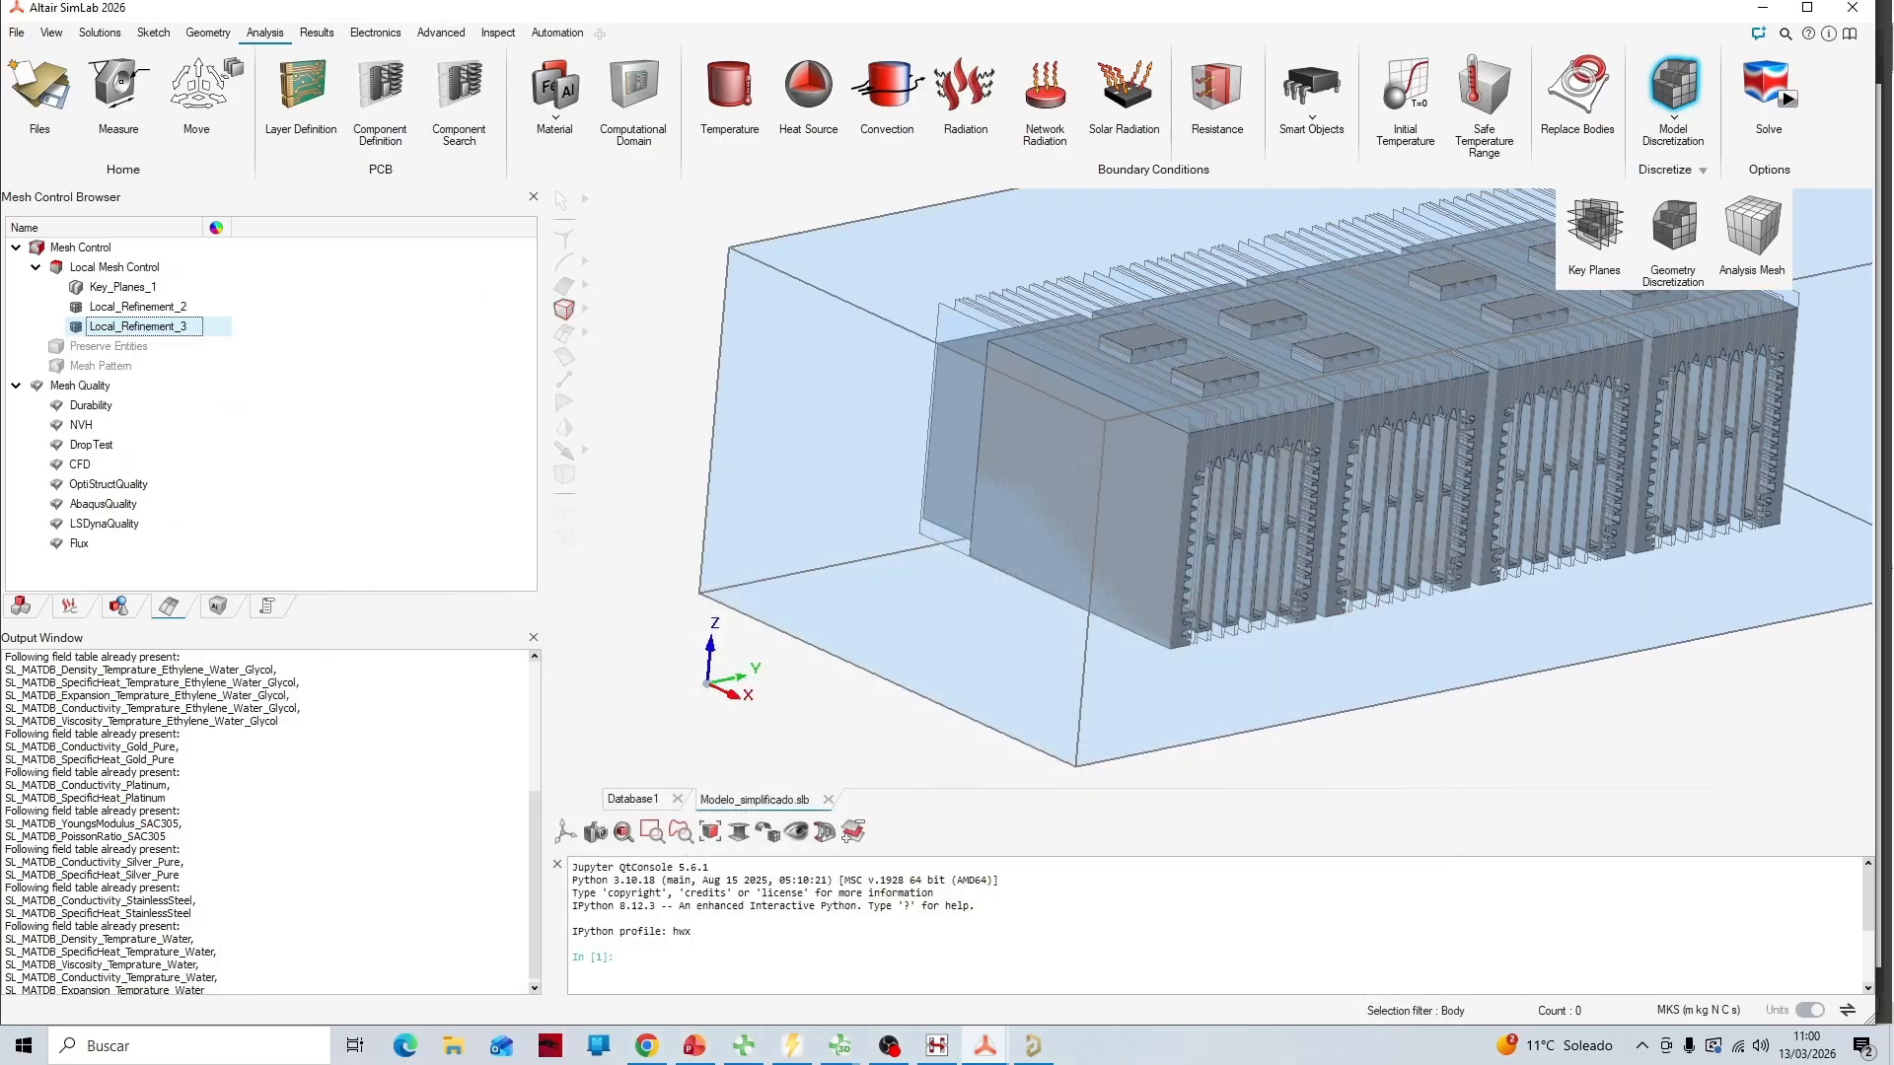
# Import the Dual_Active_Bridge_PSIM_2R_Components file as two-resistor components for the thermal solution's Smart Objects
pyautogui.click(70, 606)
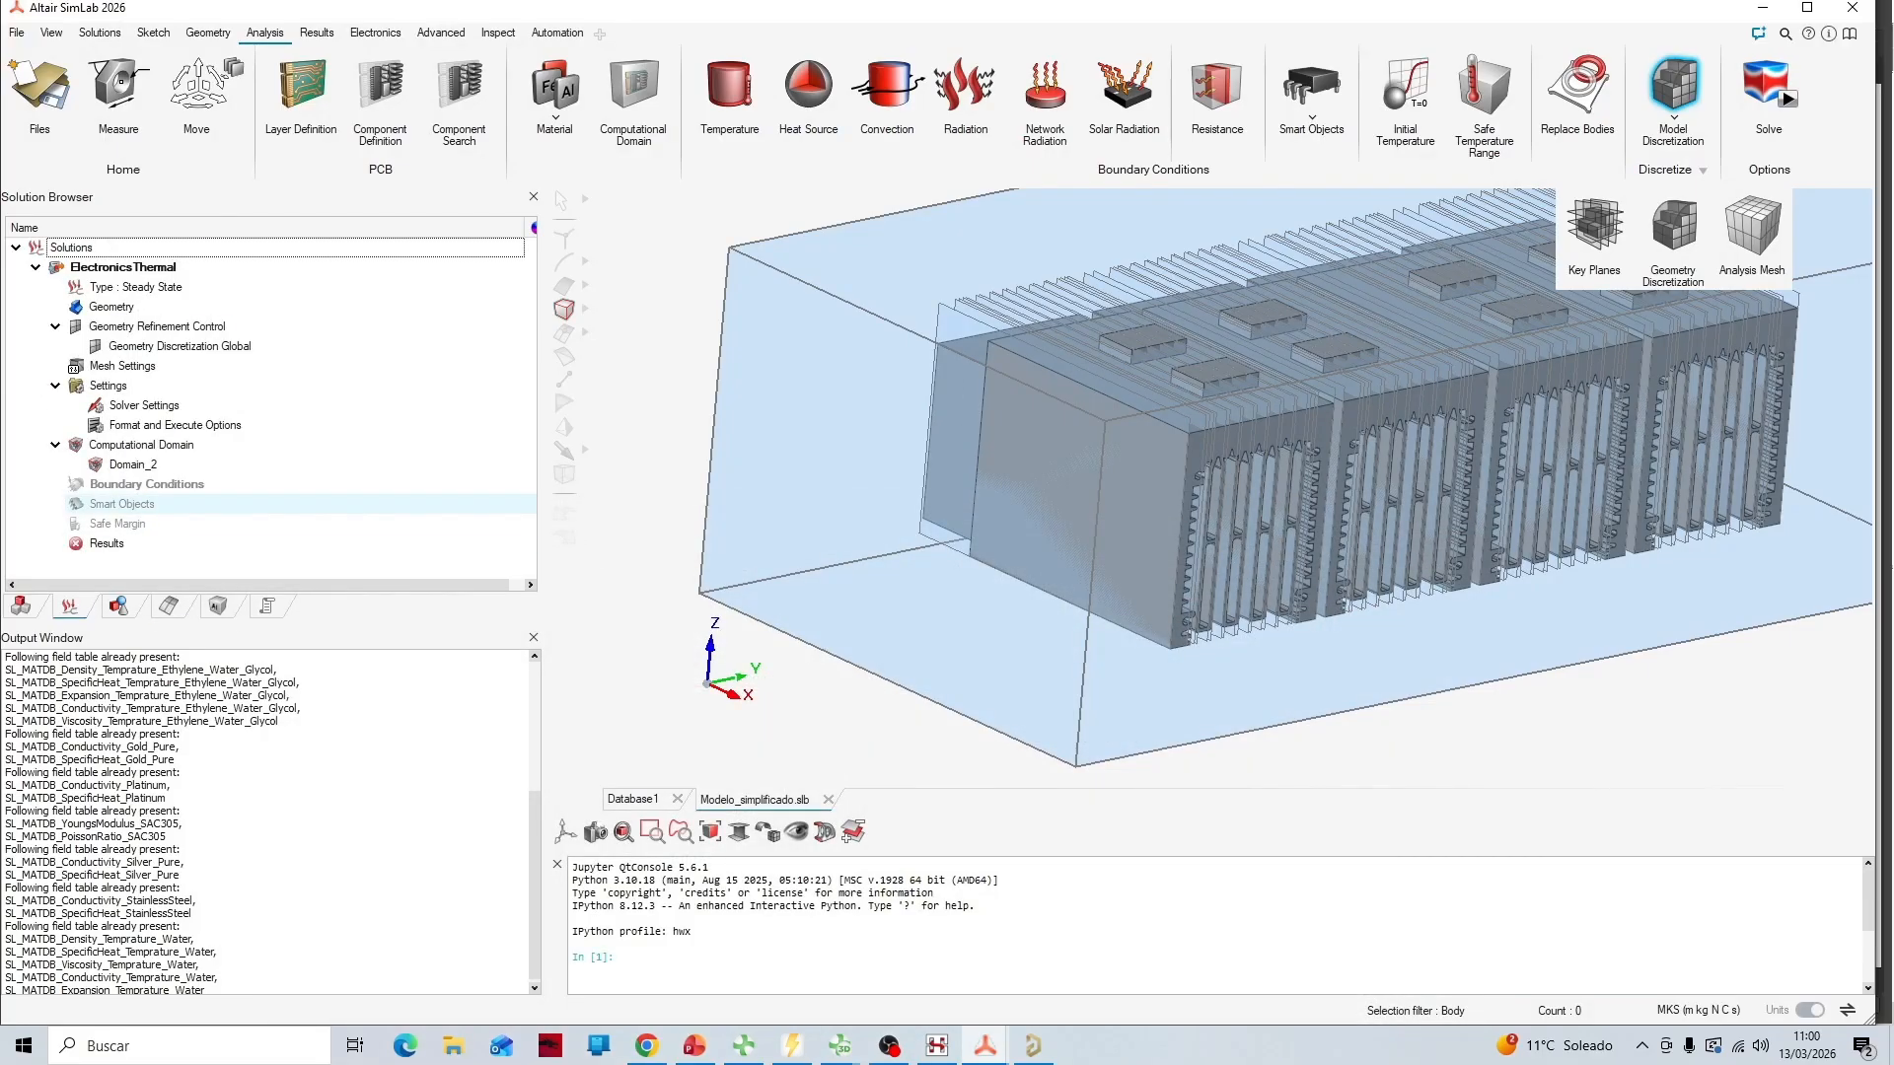
pyautogui.rightClick(138, 503)
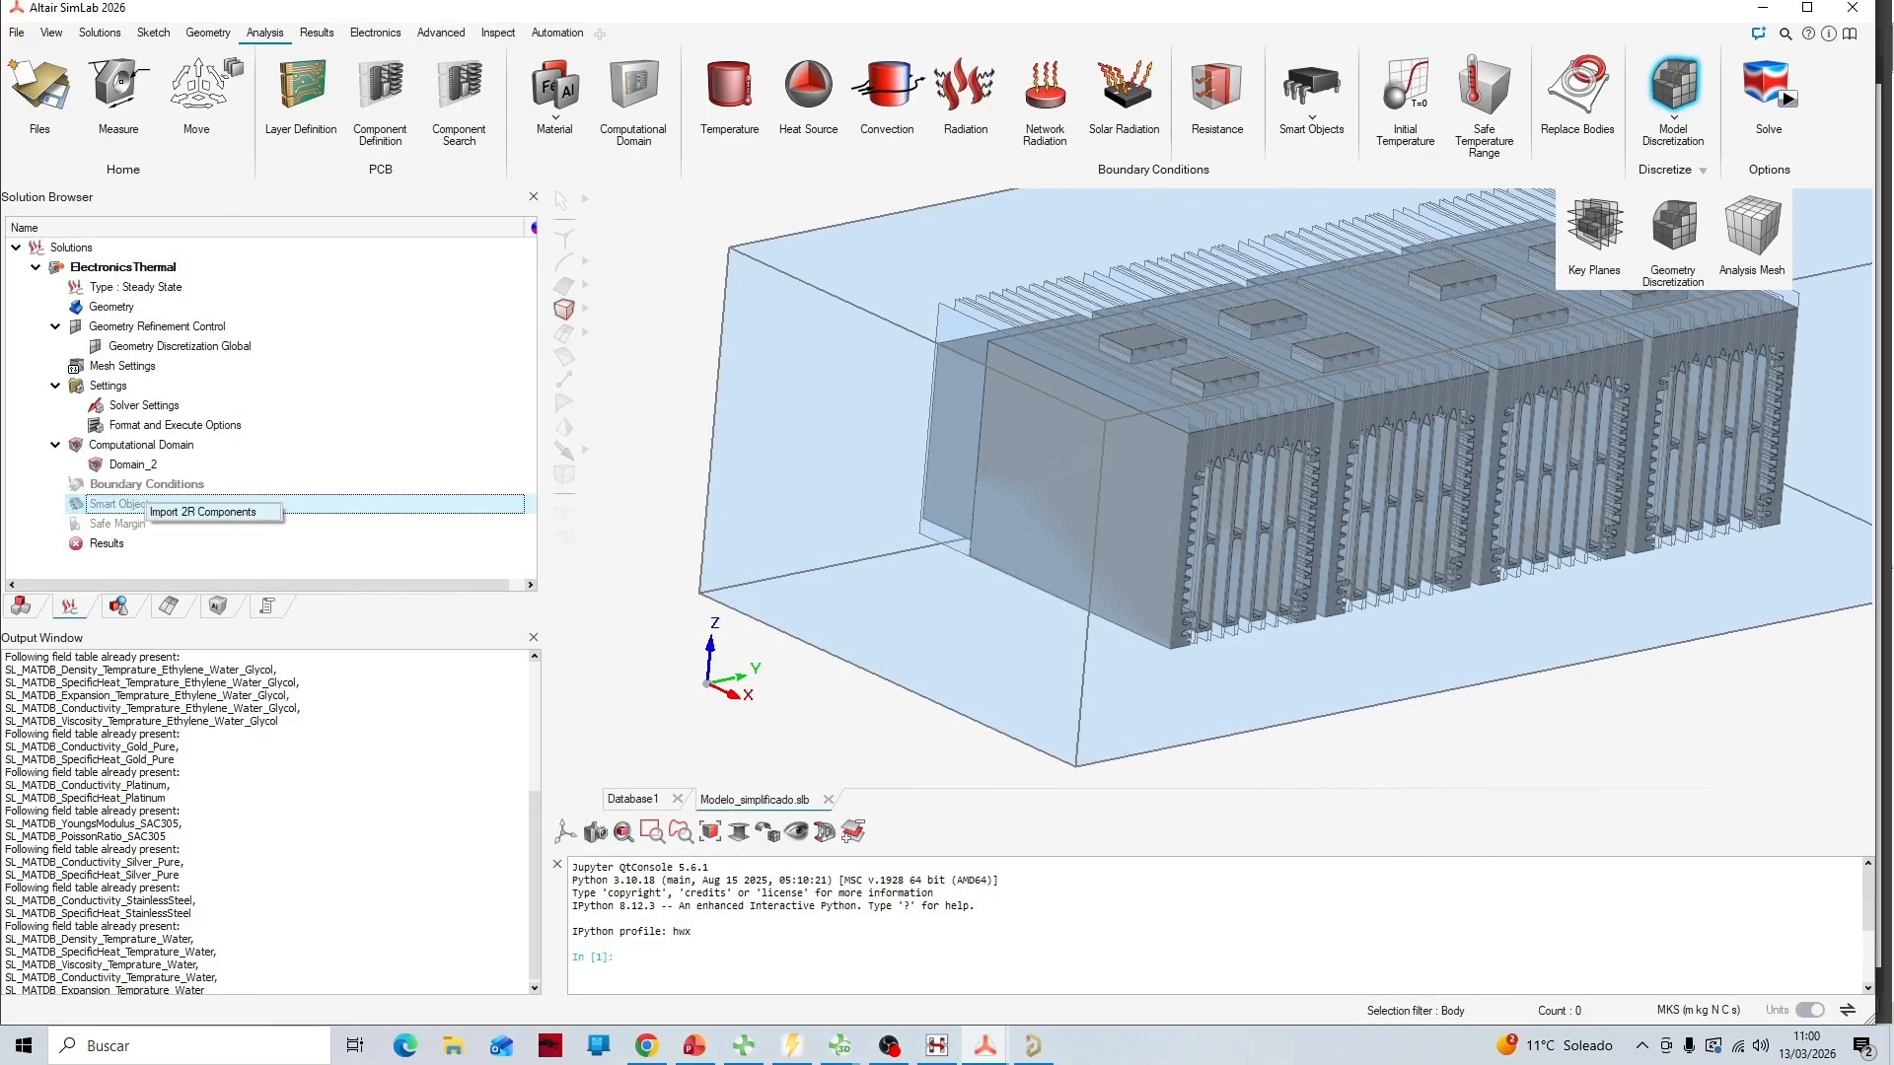
pyautogui.click(207, 513)
pyautogui.click(482, 296)
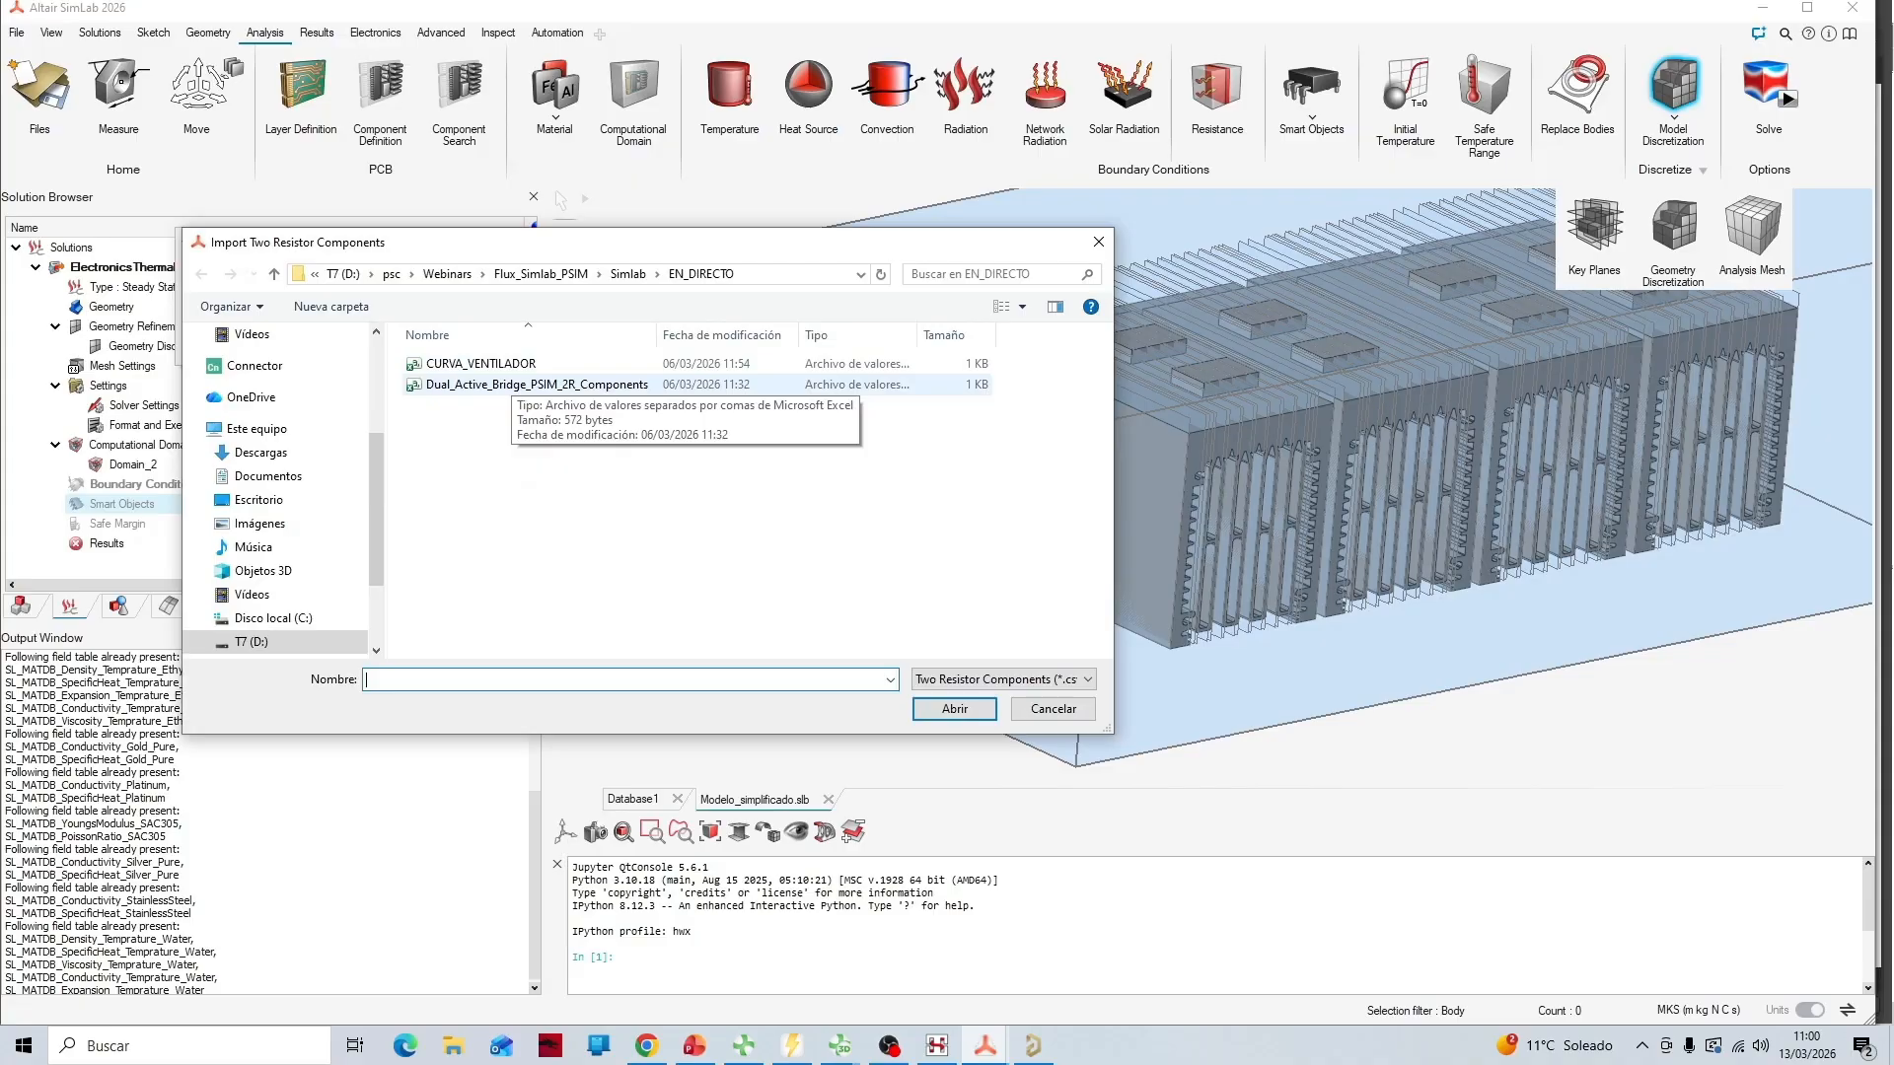
pyautogui.doubleClick(494, 385)
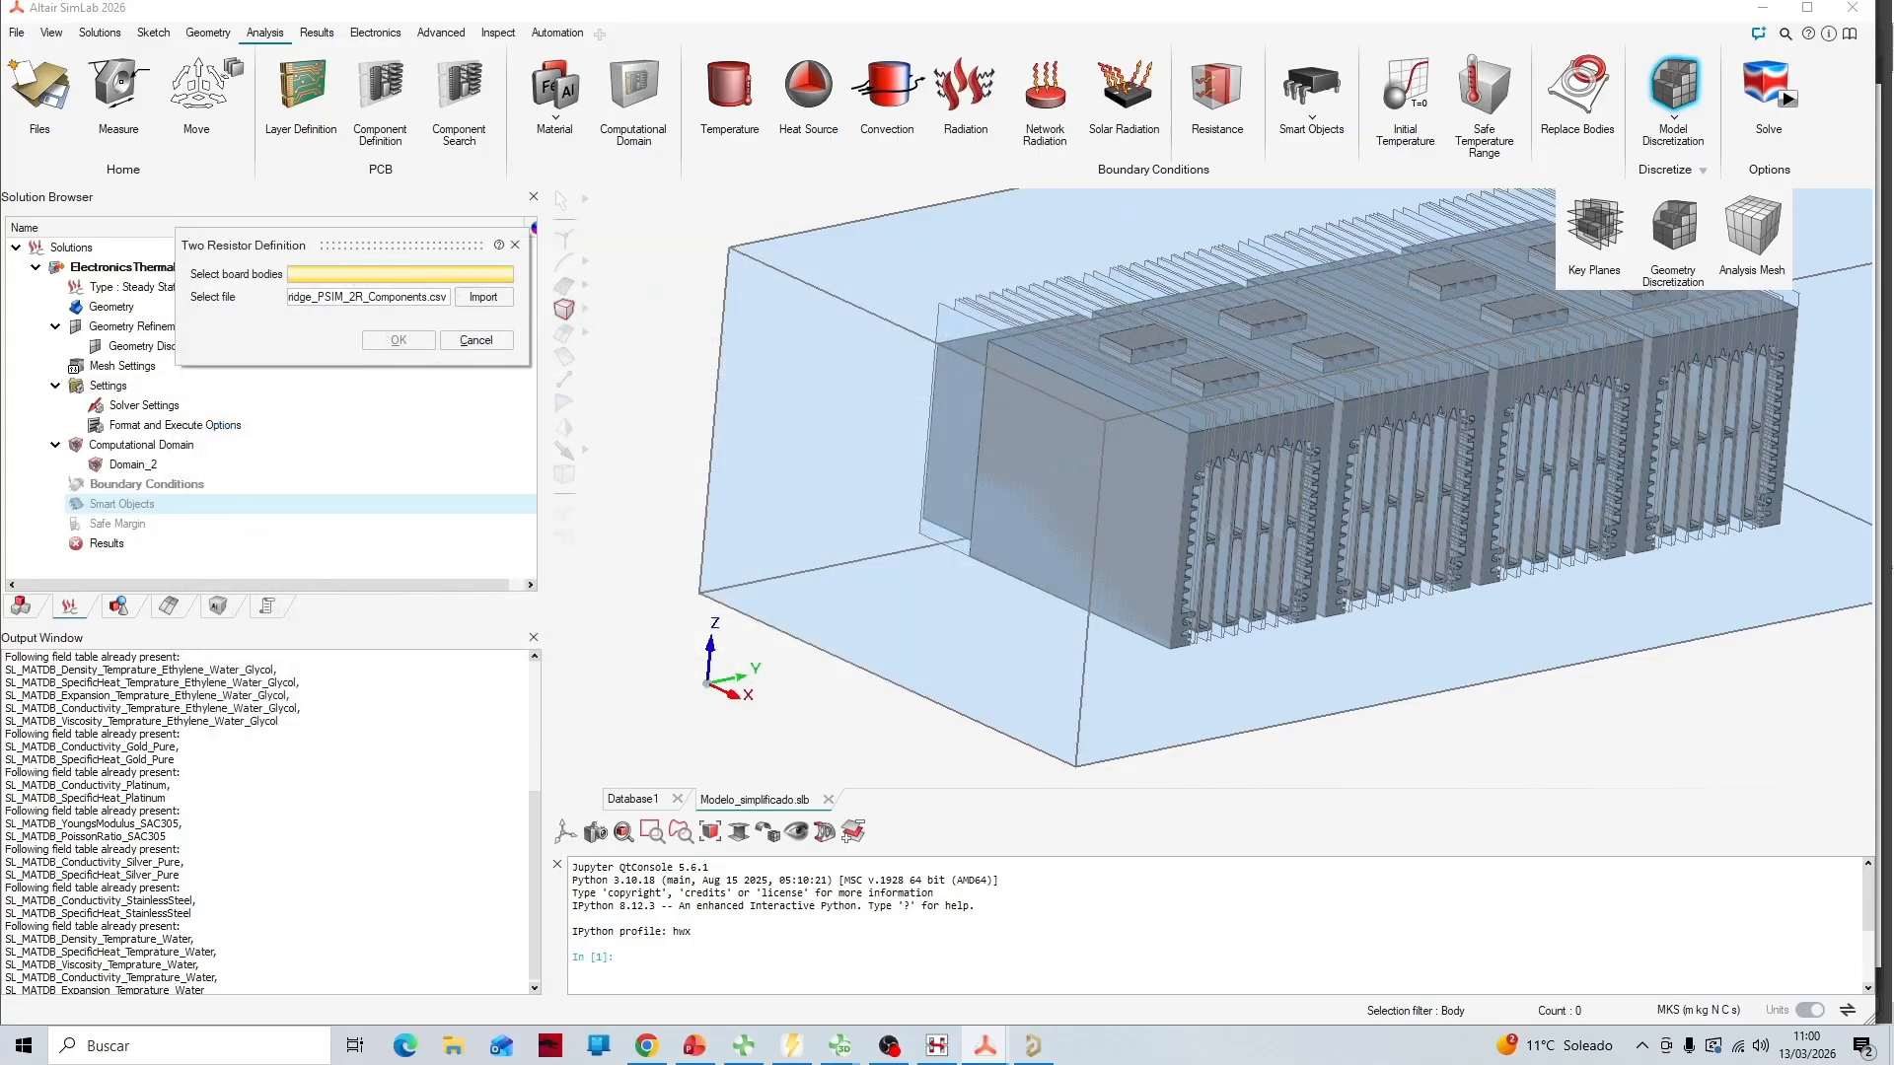
# Select the transistors Q1 to Q8 as board bodies for the two-resistor definition and create the components
pyautogui.scroll(-2, 814, 397)
pyautogui.click(21, 606)
pyautogui.scroll(2, 168, 405)
pyautogui.click(97, 286)
pyautogui.click(97, 345)
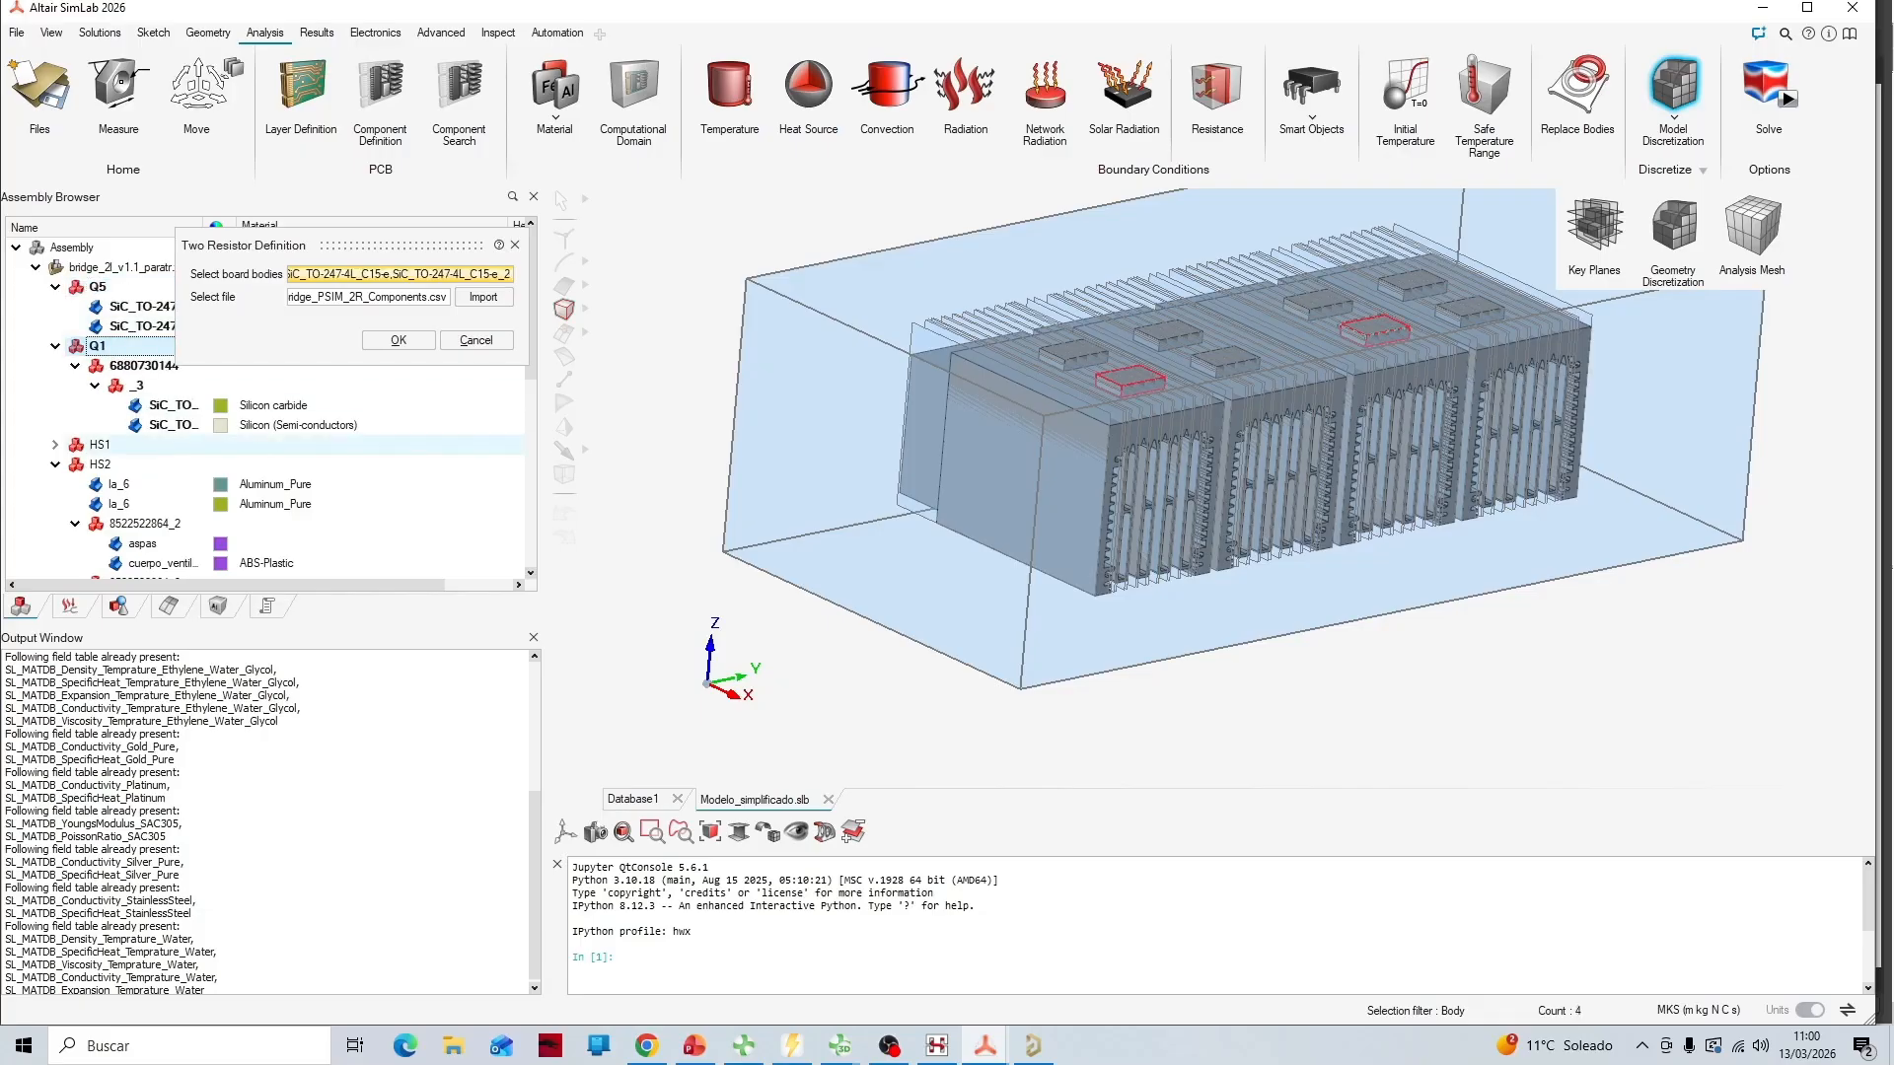
pyautogui.scroll(-4, 148, 444)
pyautogui.click(97, 404)
pyautogui.click(97, 463)
pyautogui.click(97, 523)
pyautogui.scroll(-3, 97, 493)
pyautogui.click(97, 404)
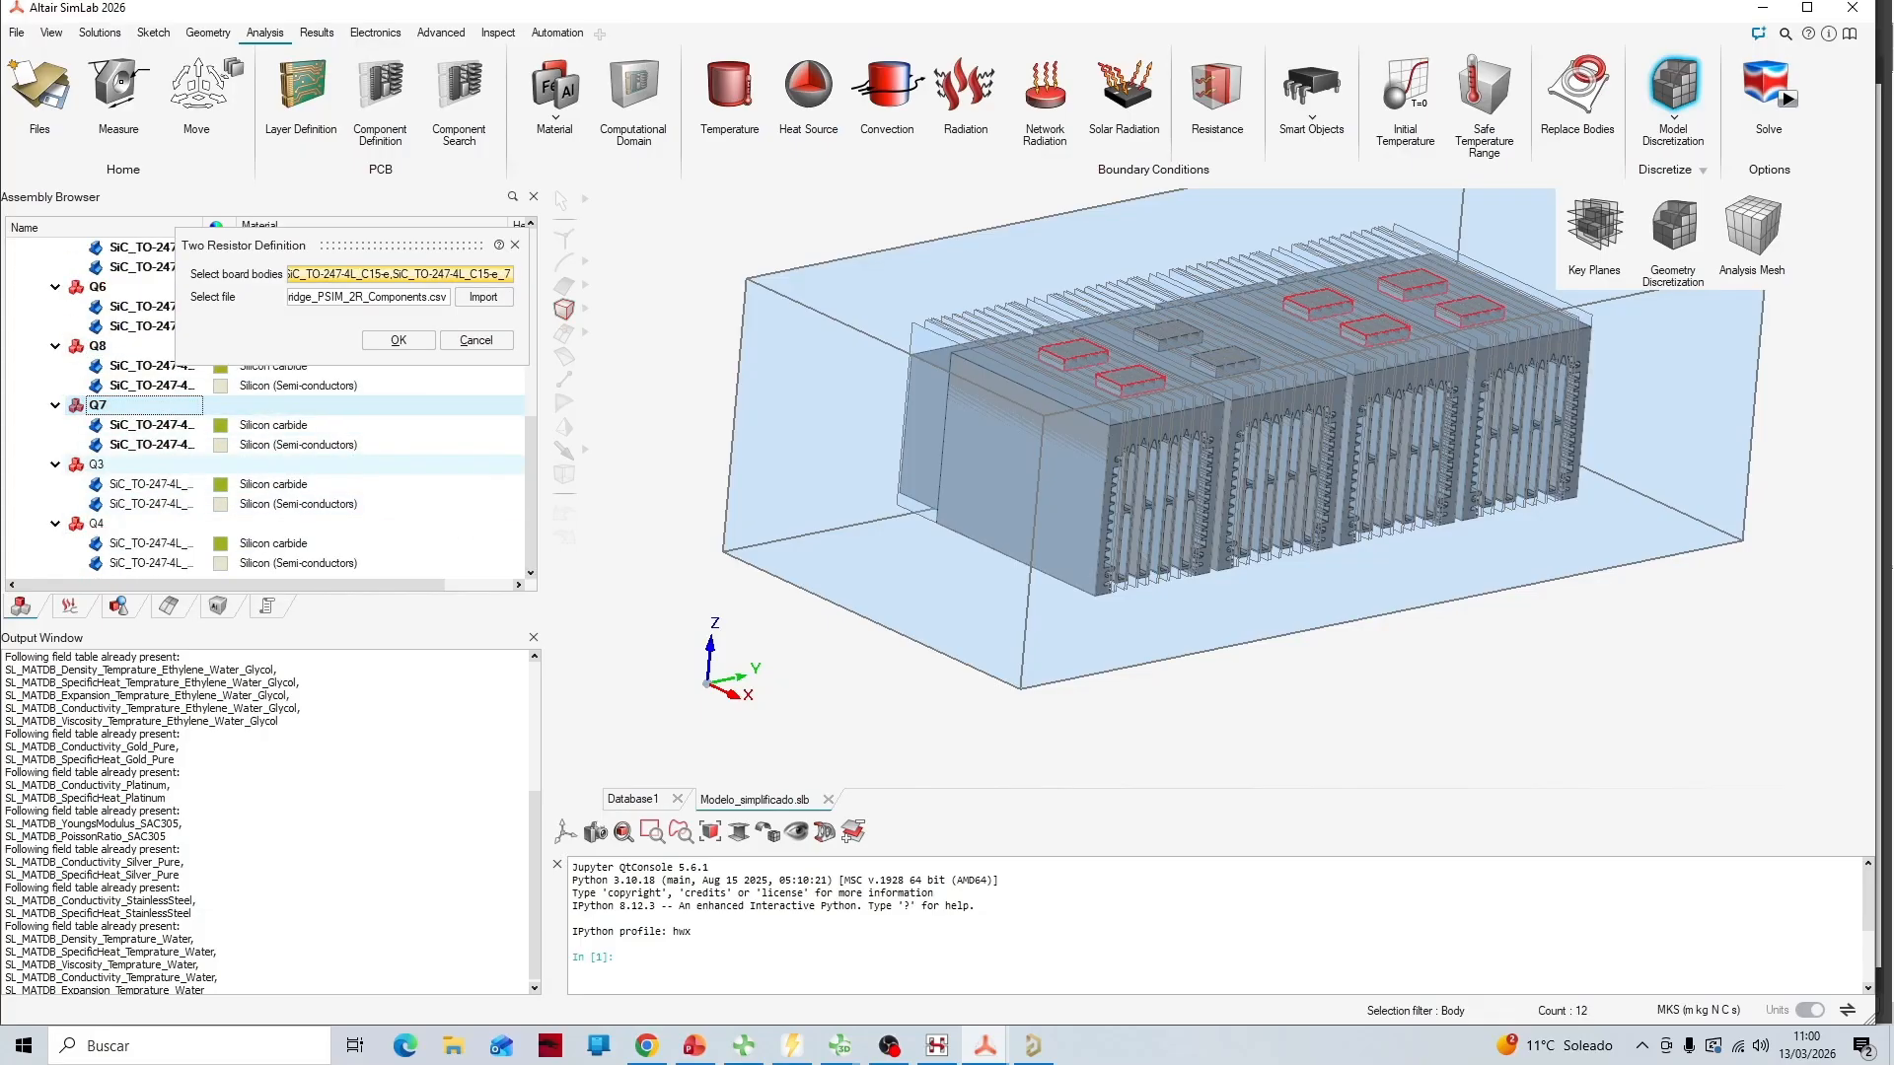
pyautogui.click(96, 464)
pyautogui.click(96, 523)
pyautogui.click(398, 340)
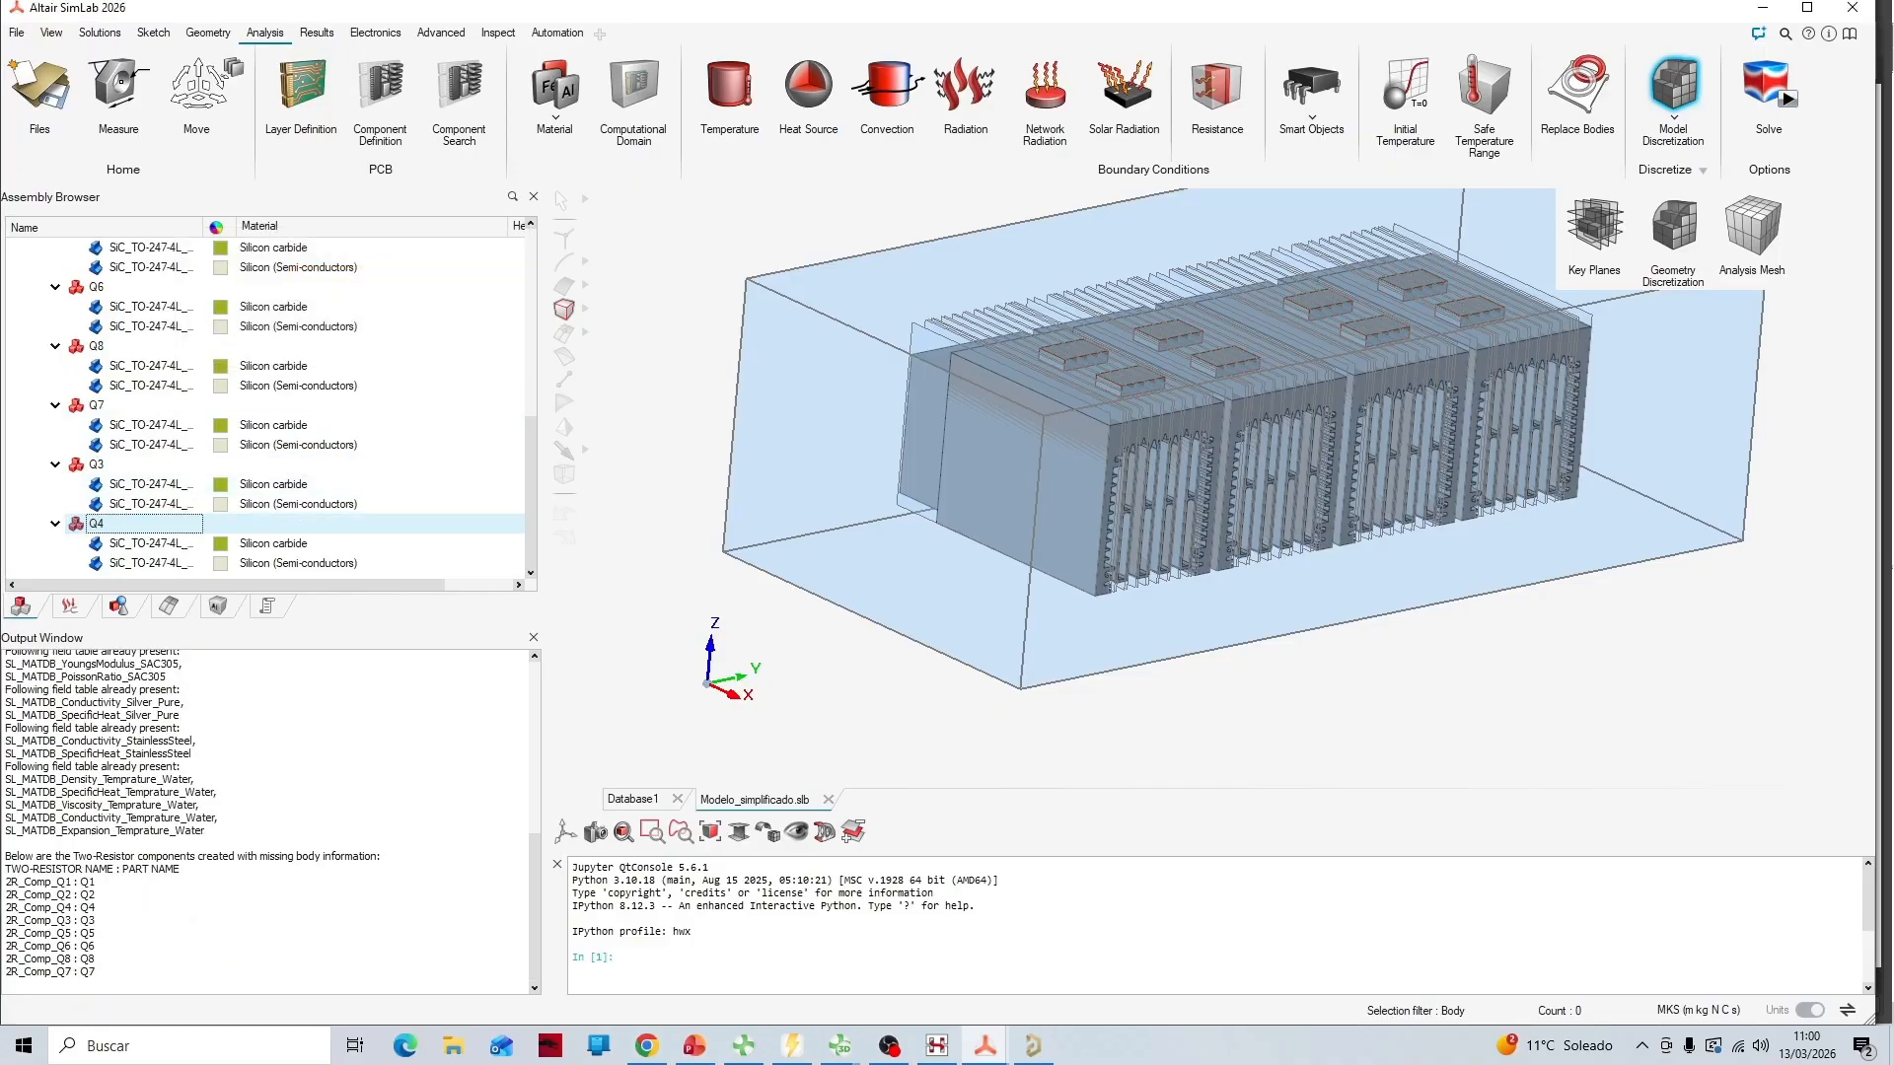
# Open the 2R_Comp_Q7 two-resistor model from the solution's Smart Objects for editing
pyautogui.click(69, 606)
pyautogui.scroll(-3, 158, 523)
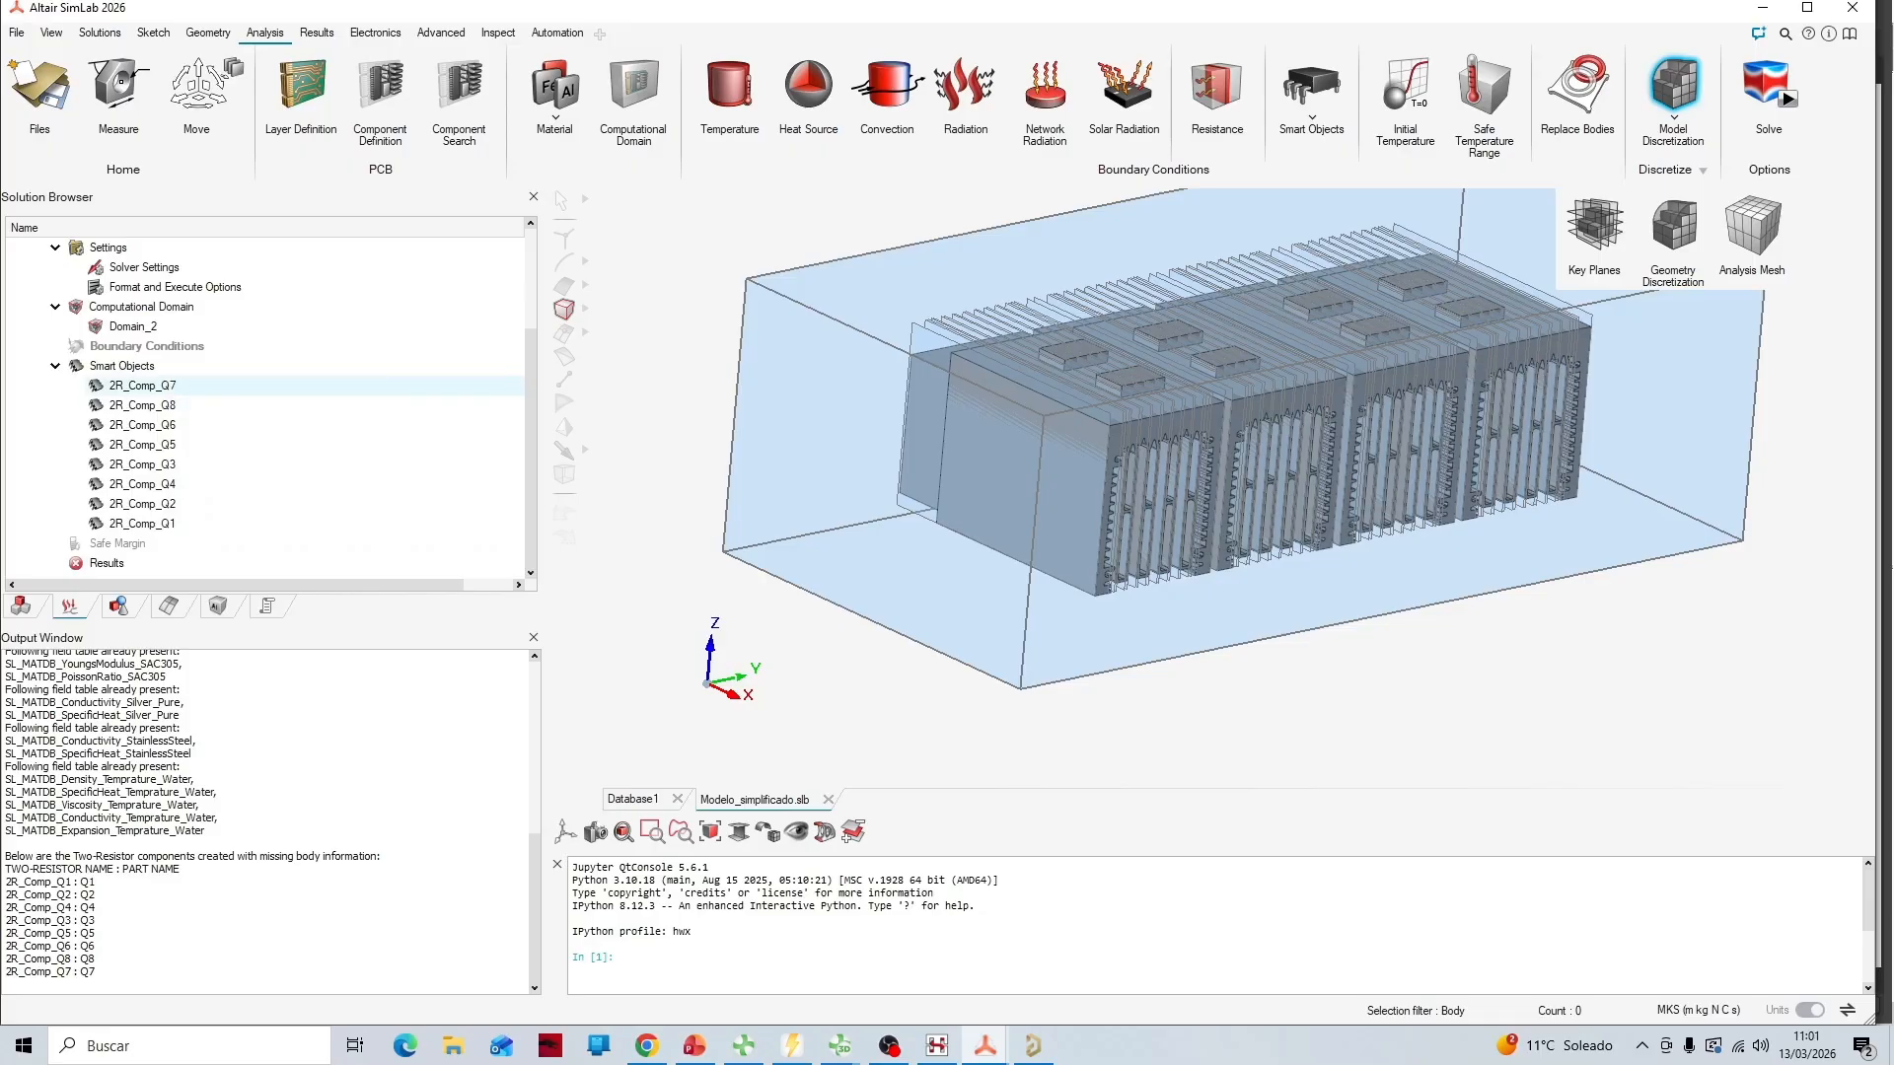
pyautogui.doubleClick(142, 386)
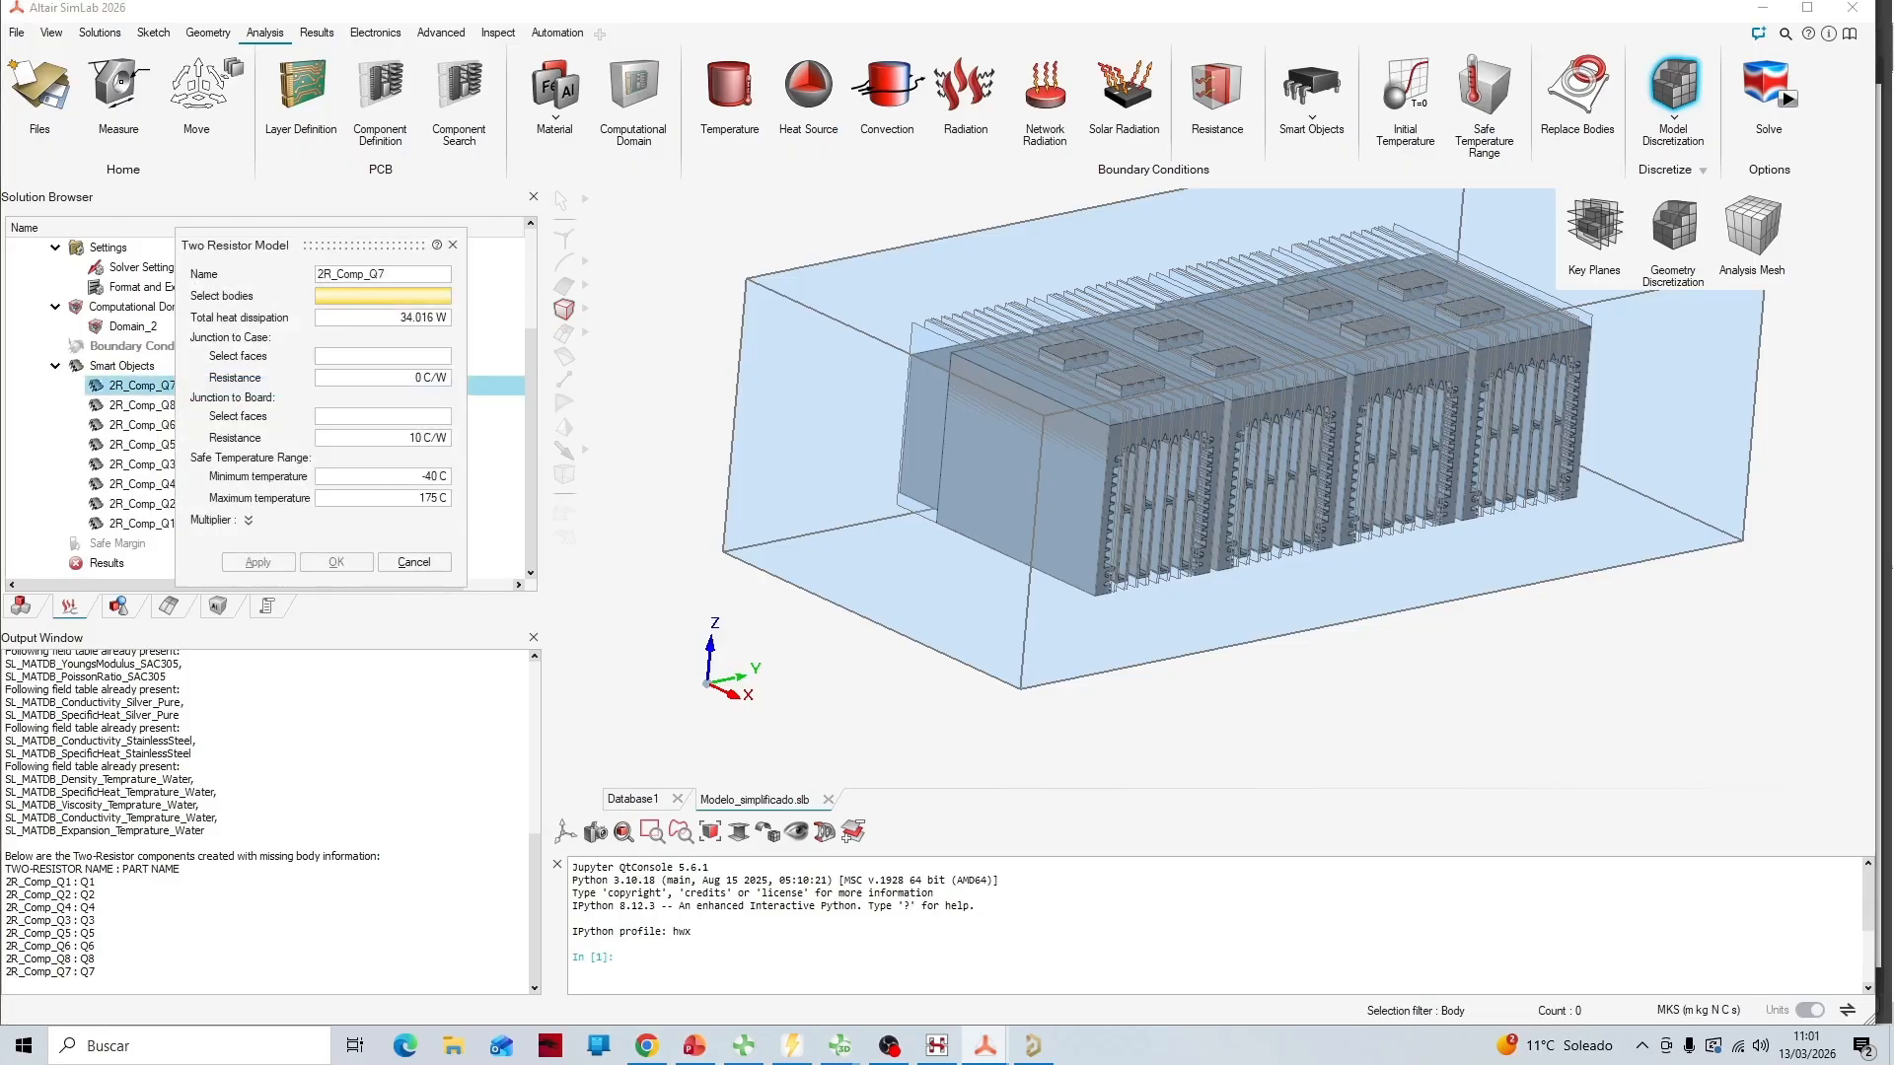
pyautogui.scroll(-1, 1093, 379)
pyautogui.scroll(3, 1192, 340)
pyautogui.moveTo(1141, 414)
pyautogui.mouseDown(button='middle')
pyautogui.moveTo(1311, 345)
pyautogui.moveTo(1273, 463)
pyautogui.mouseUp(button='middle')
pyautogui.scroll(-2, 1104, 592)
pyautogui.scroll(2, 1232, 305)
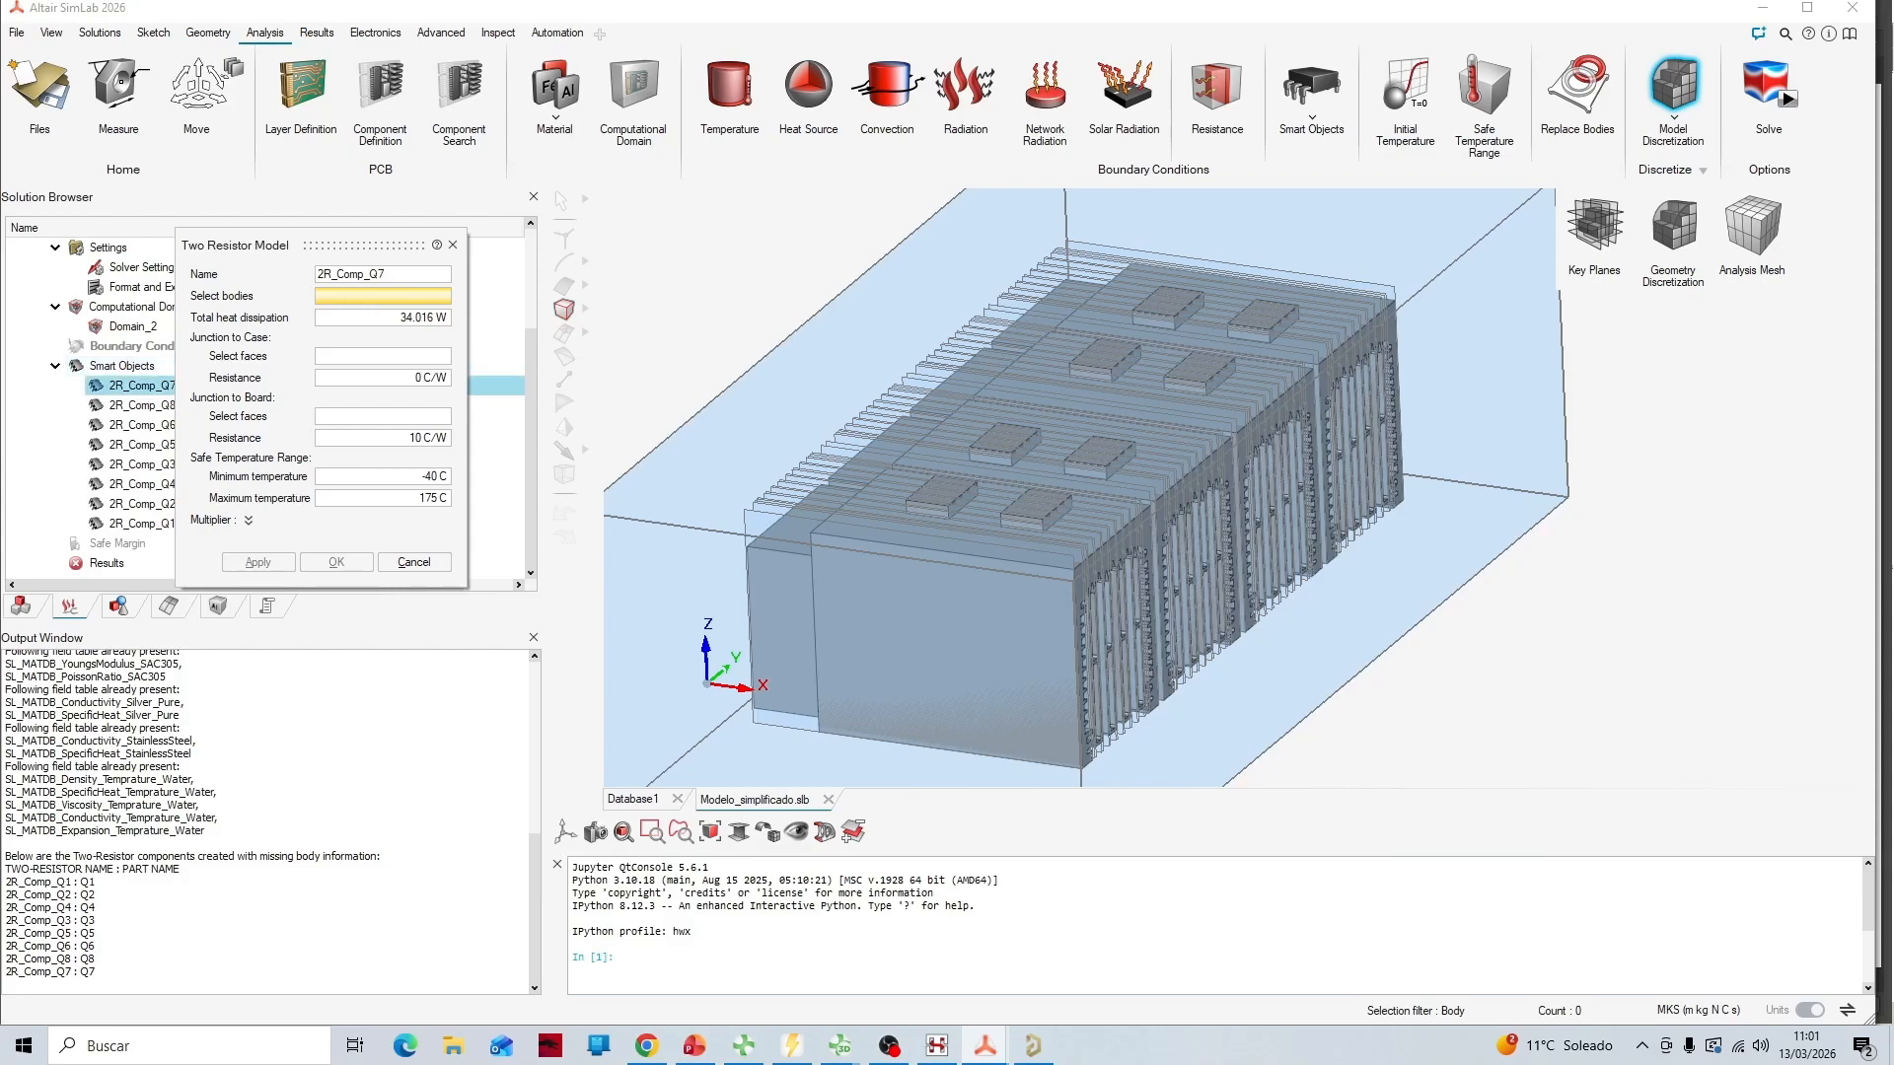
# Assign the silicon carbide body of transistor Q7 to the 2R_Comp_Q7 model
pyautogui.click(20, 605)
pyautogui.scroll(3, 138, 424)
pyautogui.scroll(-8, 99, 405)
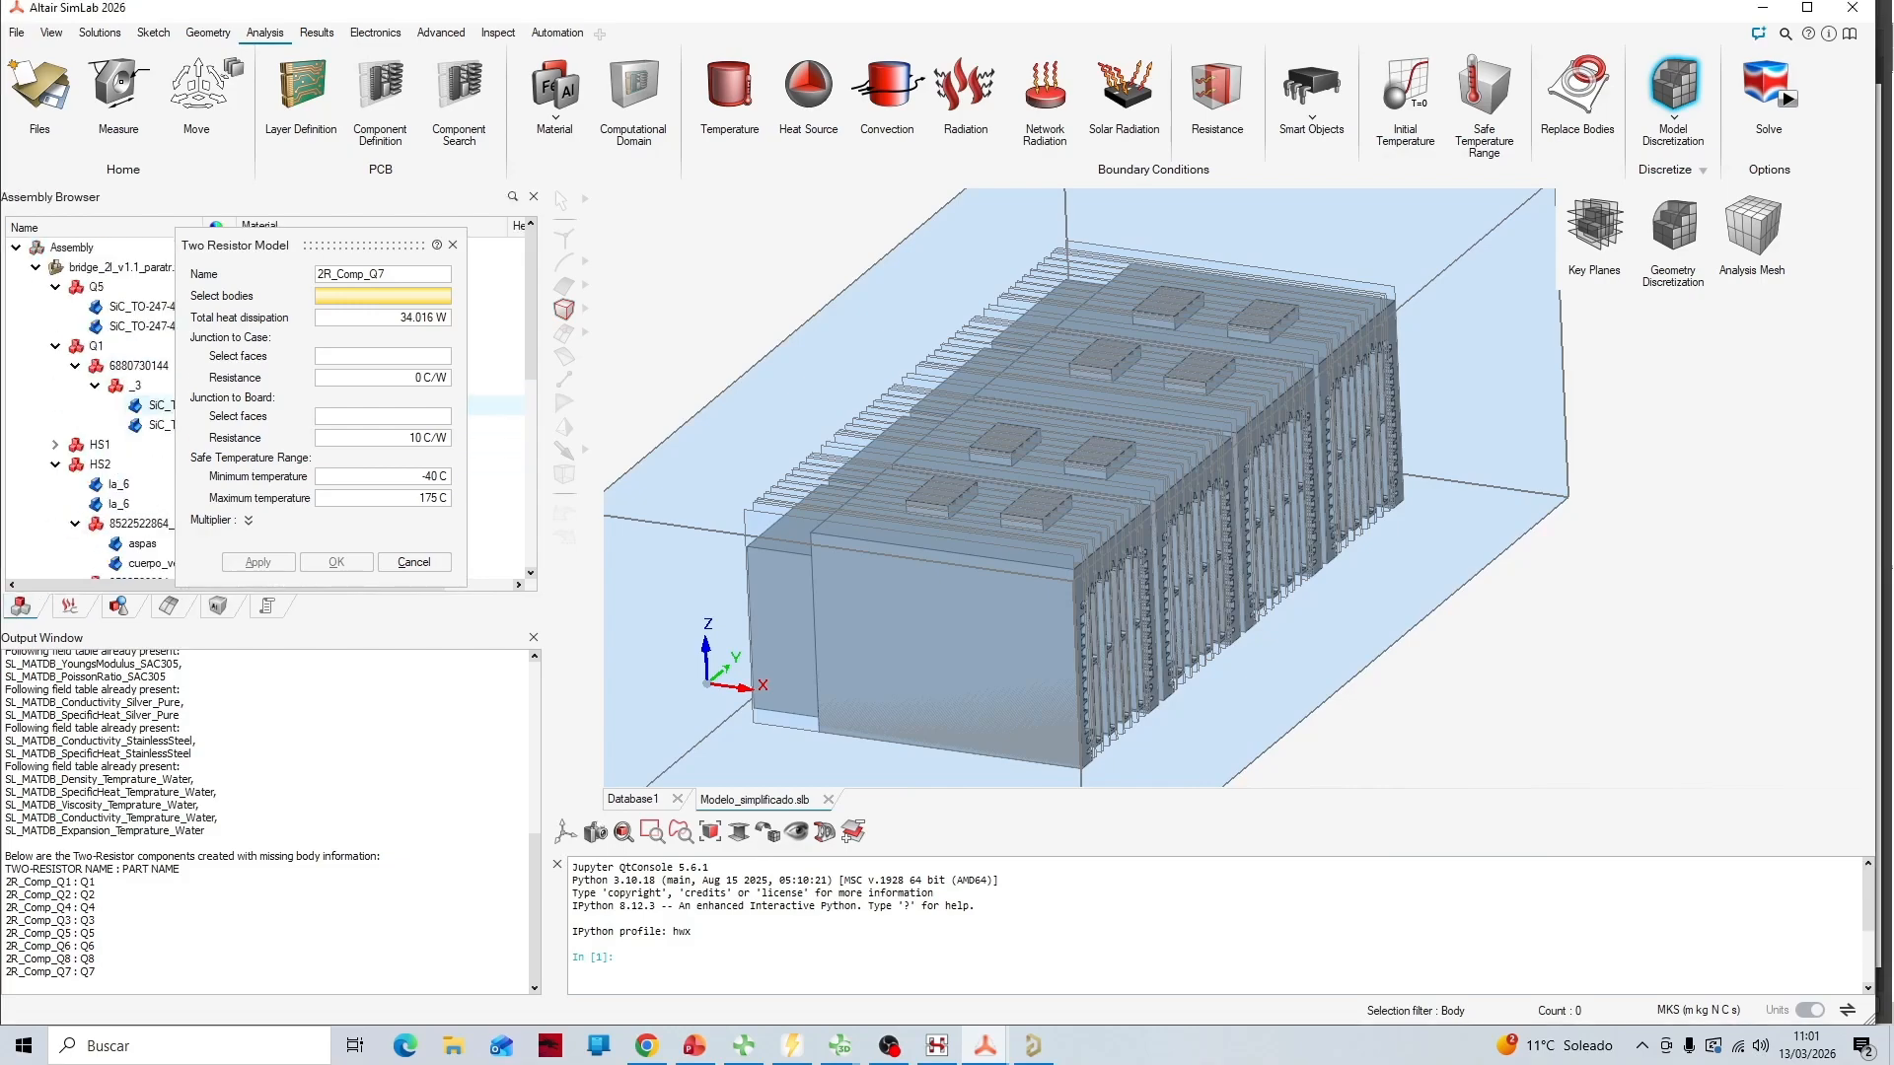
pyautogui.click(97, 404)
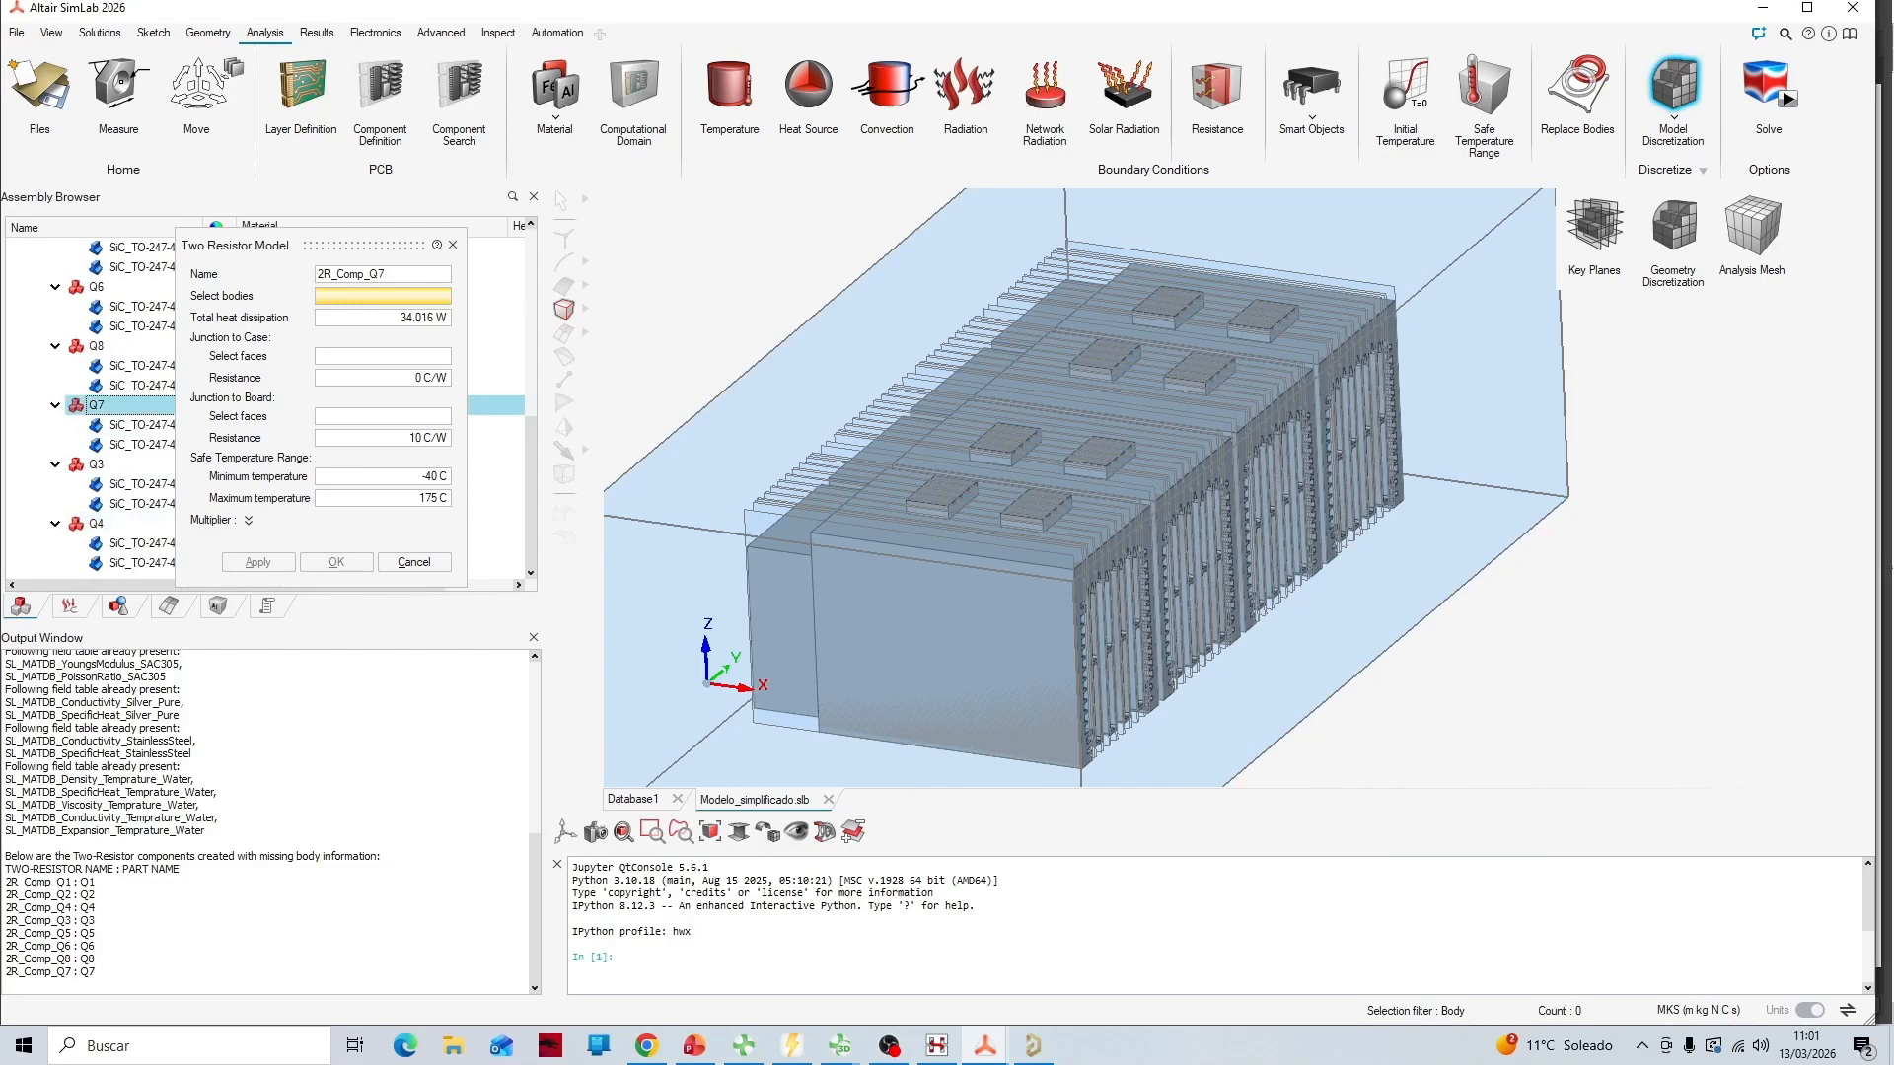
pyautogui.click(138, 444)
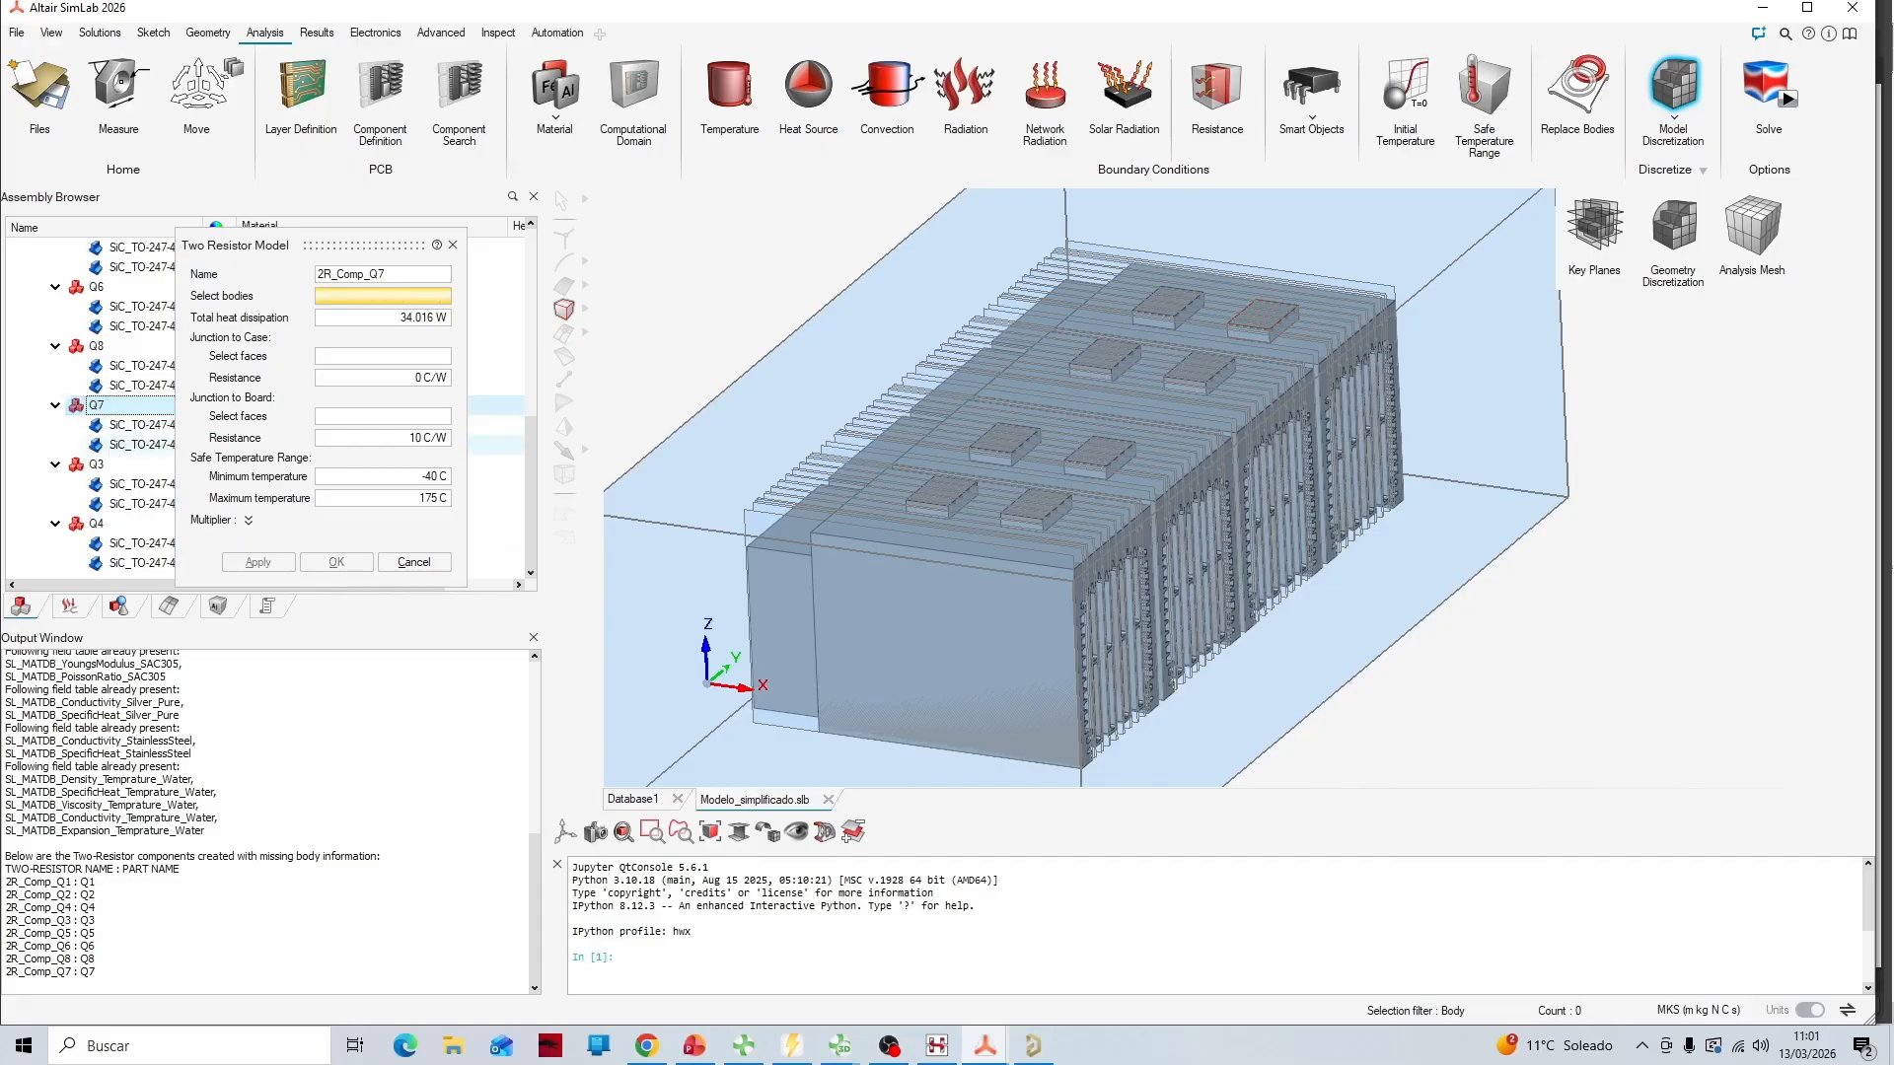
pyautogui.moveTo(236, 244); pyautogui.dragTo(378, 525)
pyautogui.keyDown('ctrl'); pyautogui.click(148, 424); pyautogui.keyUp('ctrl')
pyautogui.click(147, 444)
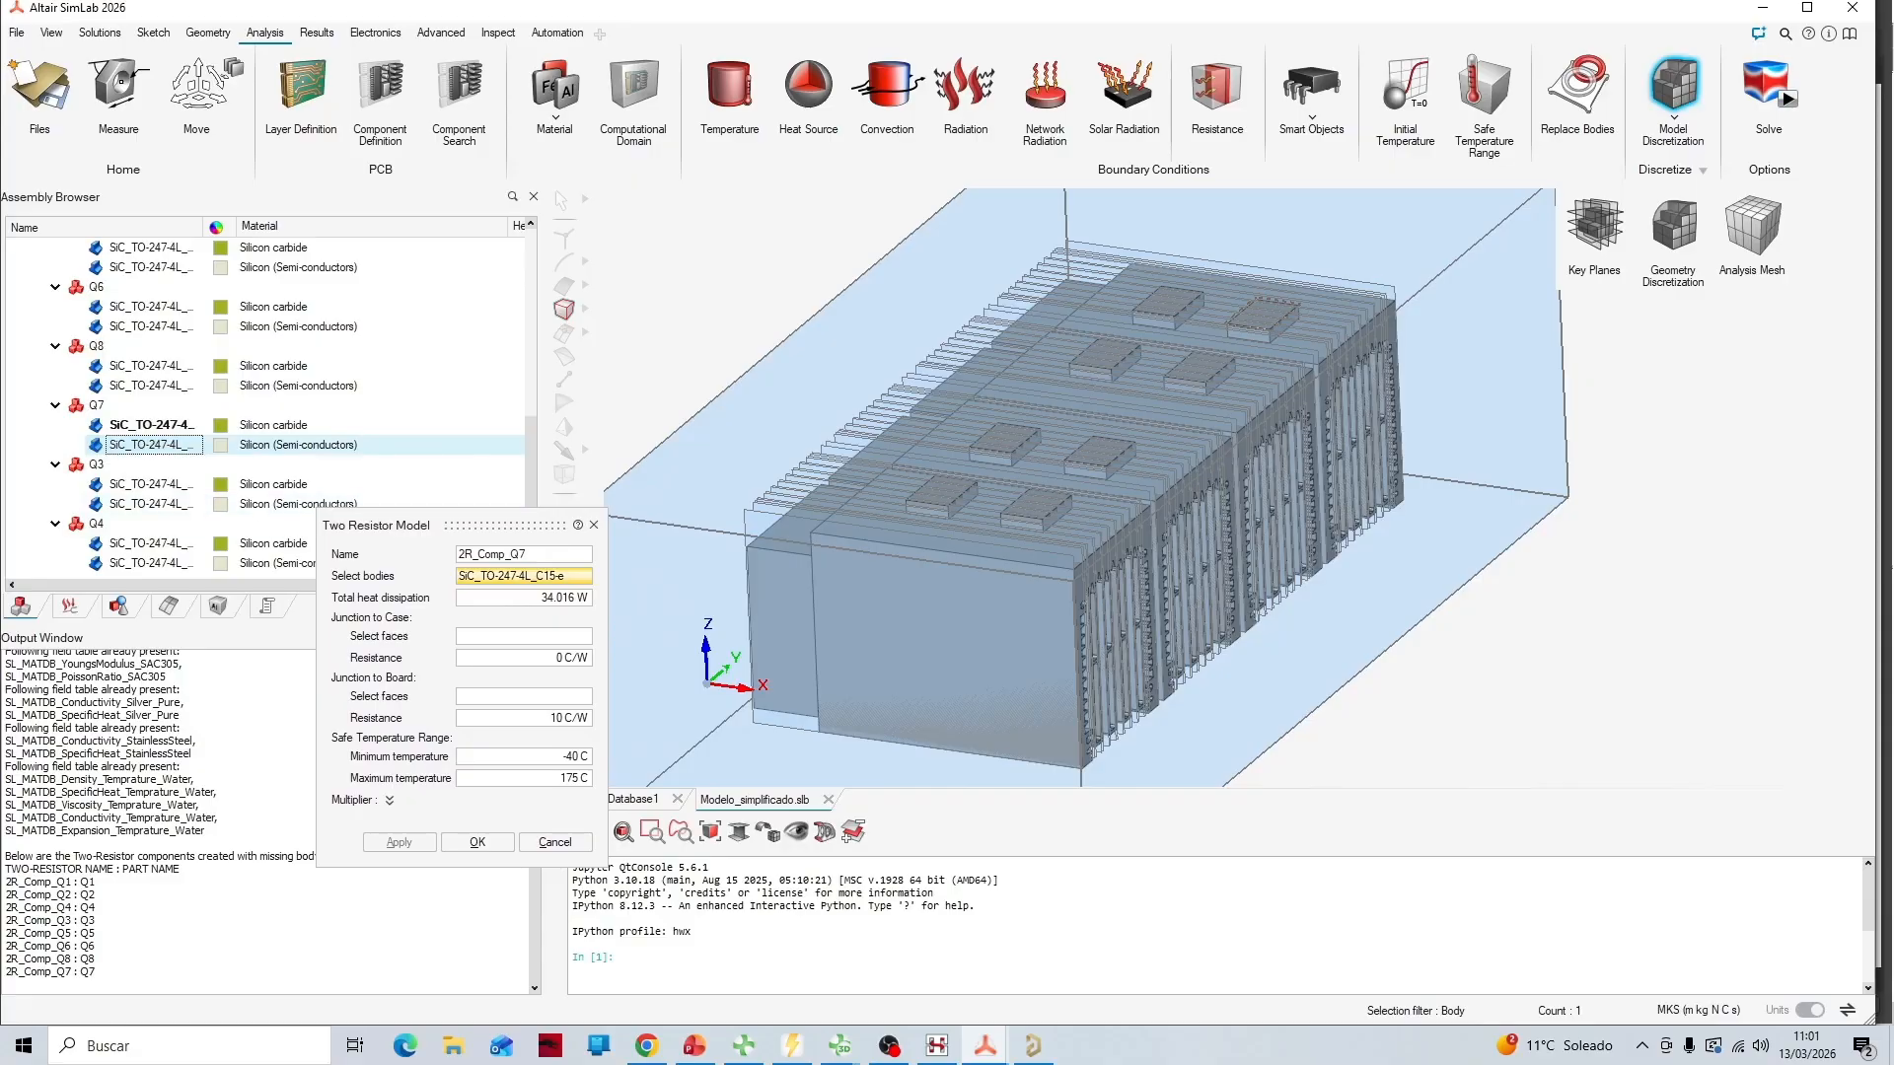
pyautogui.click(582, 597)
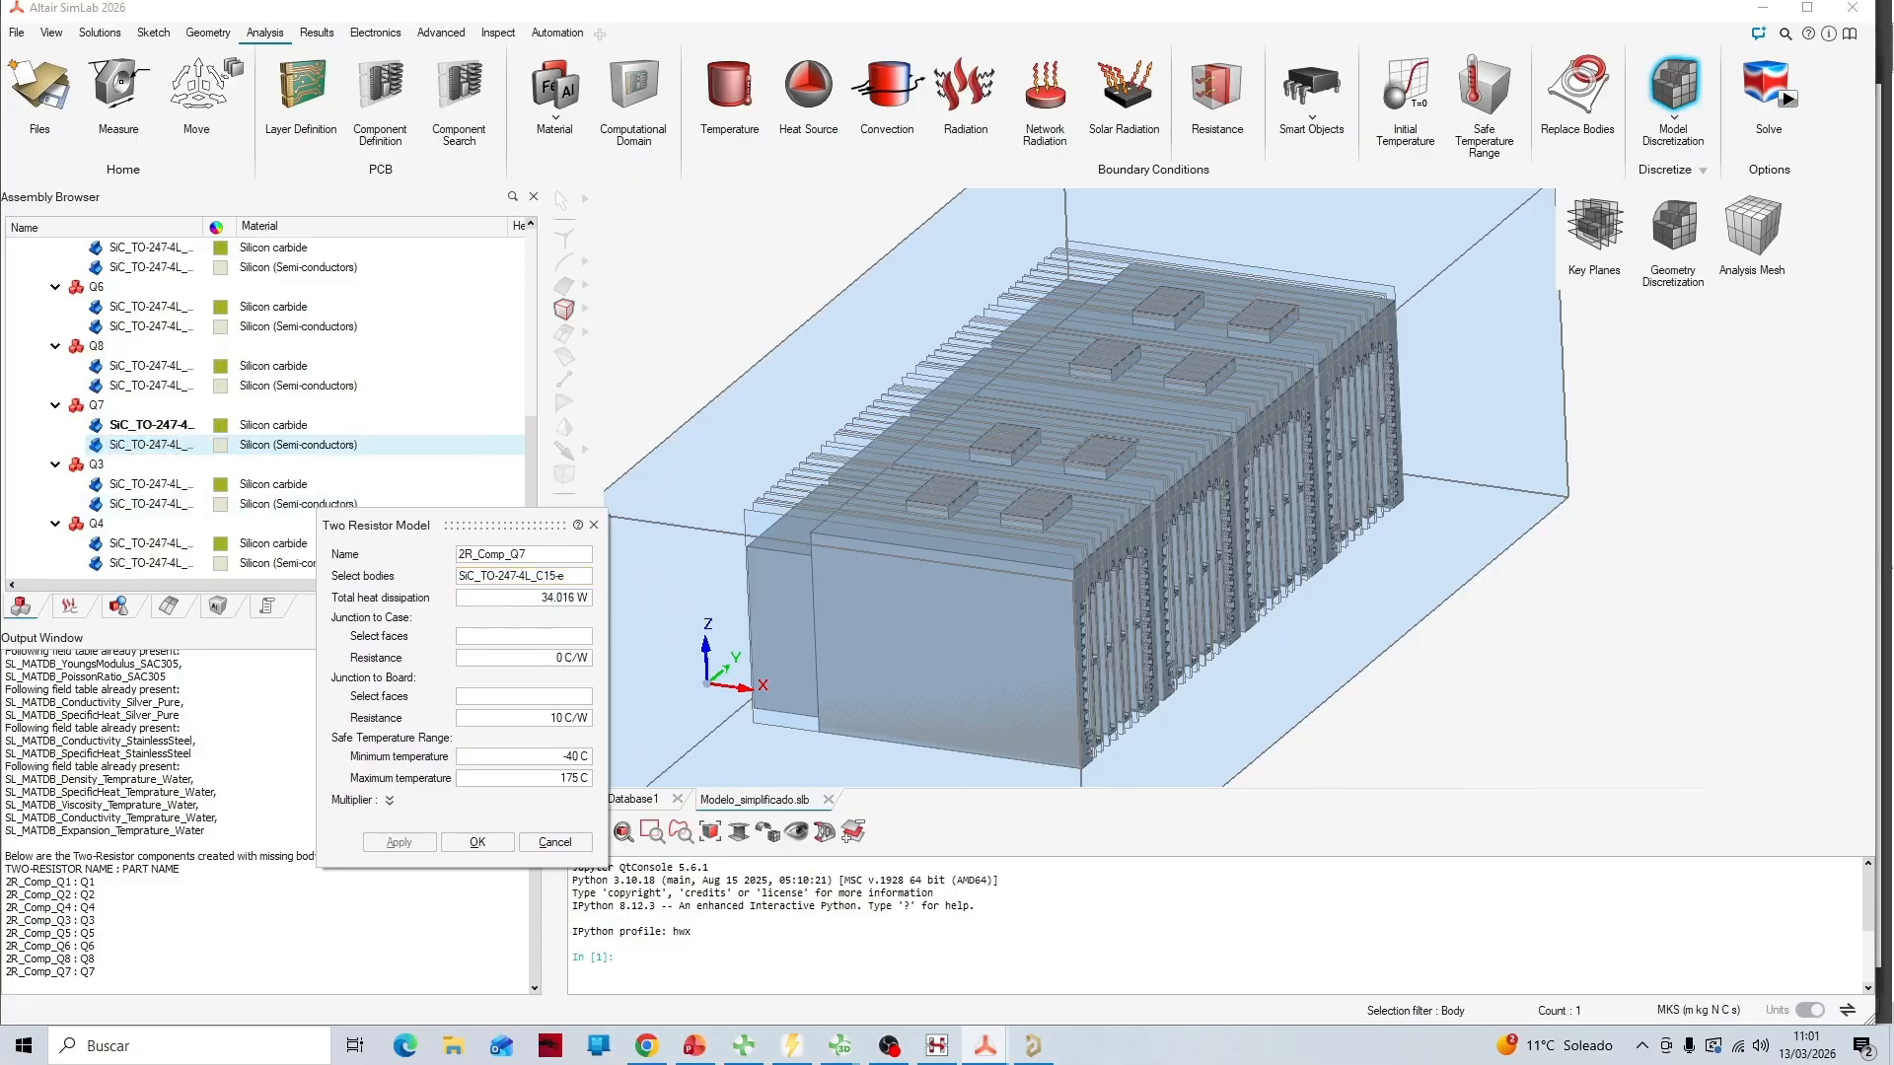
# Assign the Q7 body's faces other than the underside to Junction to Case, and the underside face to Junction to Board
pyautogui.click(523, 636)
pyautogui.scroll(-5, 1105, 466)
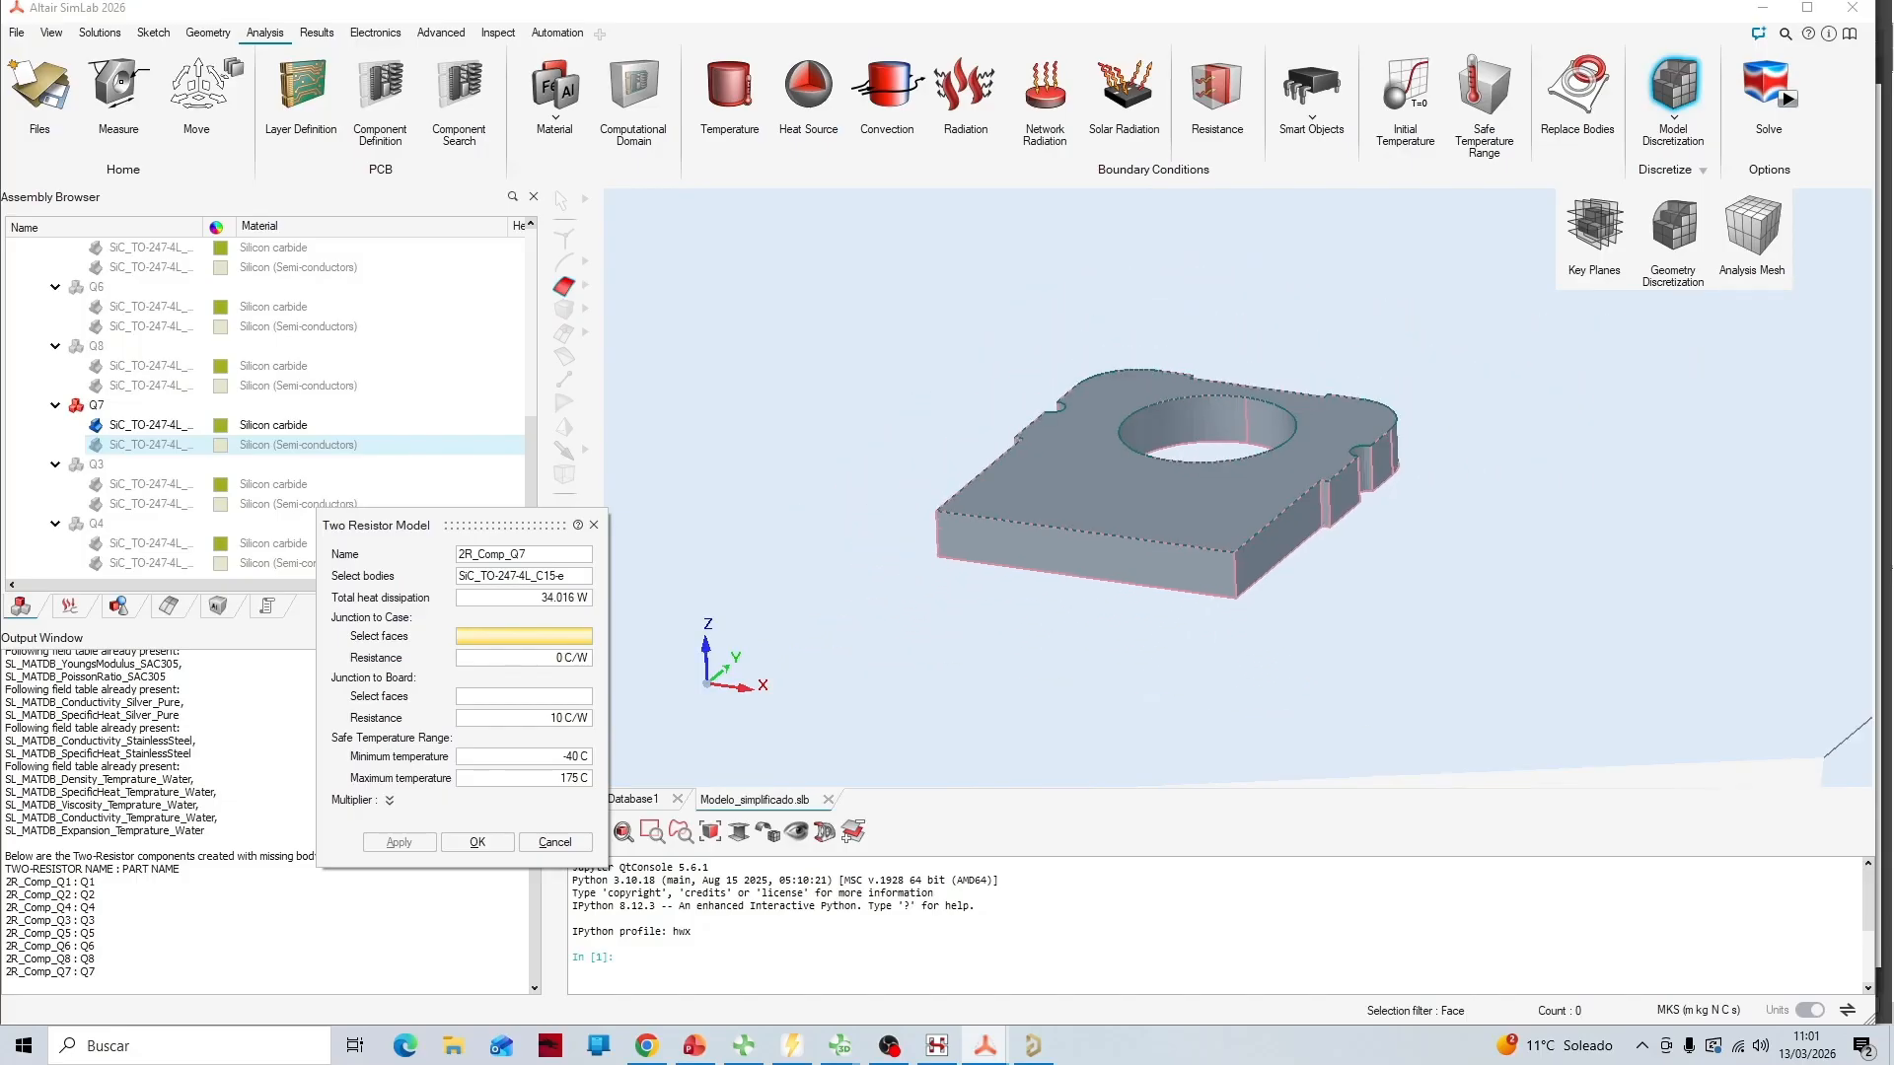
pyautogui.click(1173, 481)
pyautogui.moveTo(1173, 481); pyautogui.dragTo(1174, 326, button='middle')
pyautogui.keyDown('ctrl'); pyautogui.click(1045, 631); pyautogui.keyUp('ctrl')
pyautogui.scroll(2, 1228, 518)
pyautogui.middleClick(1228, 518)
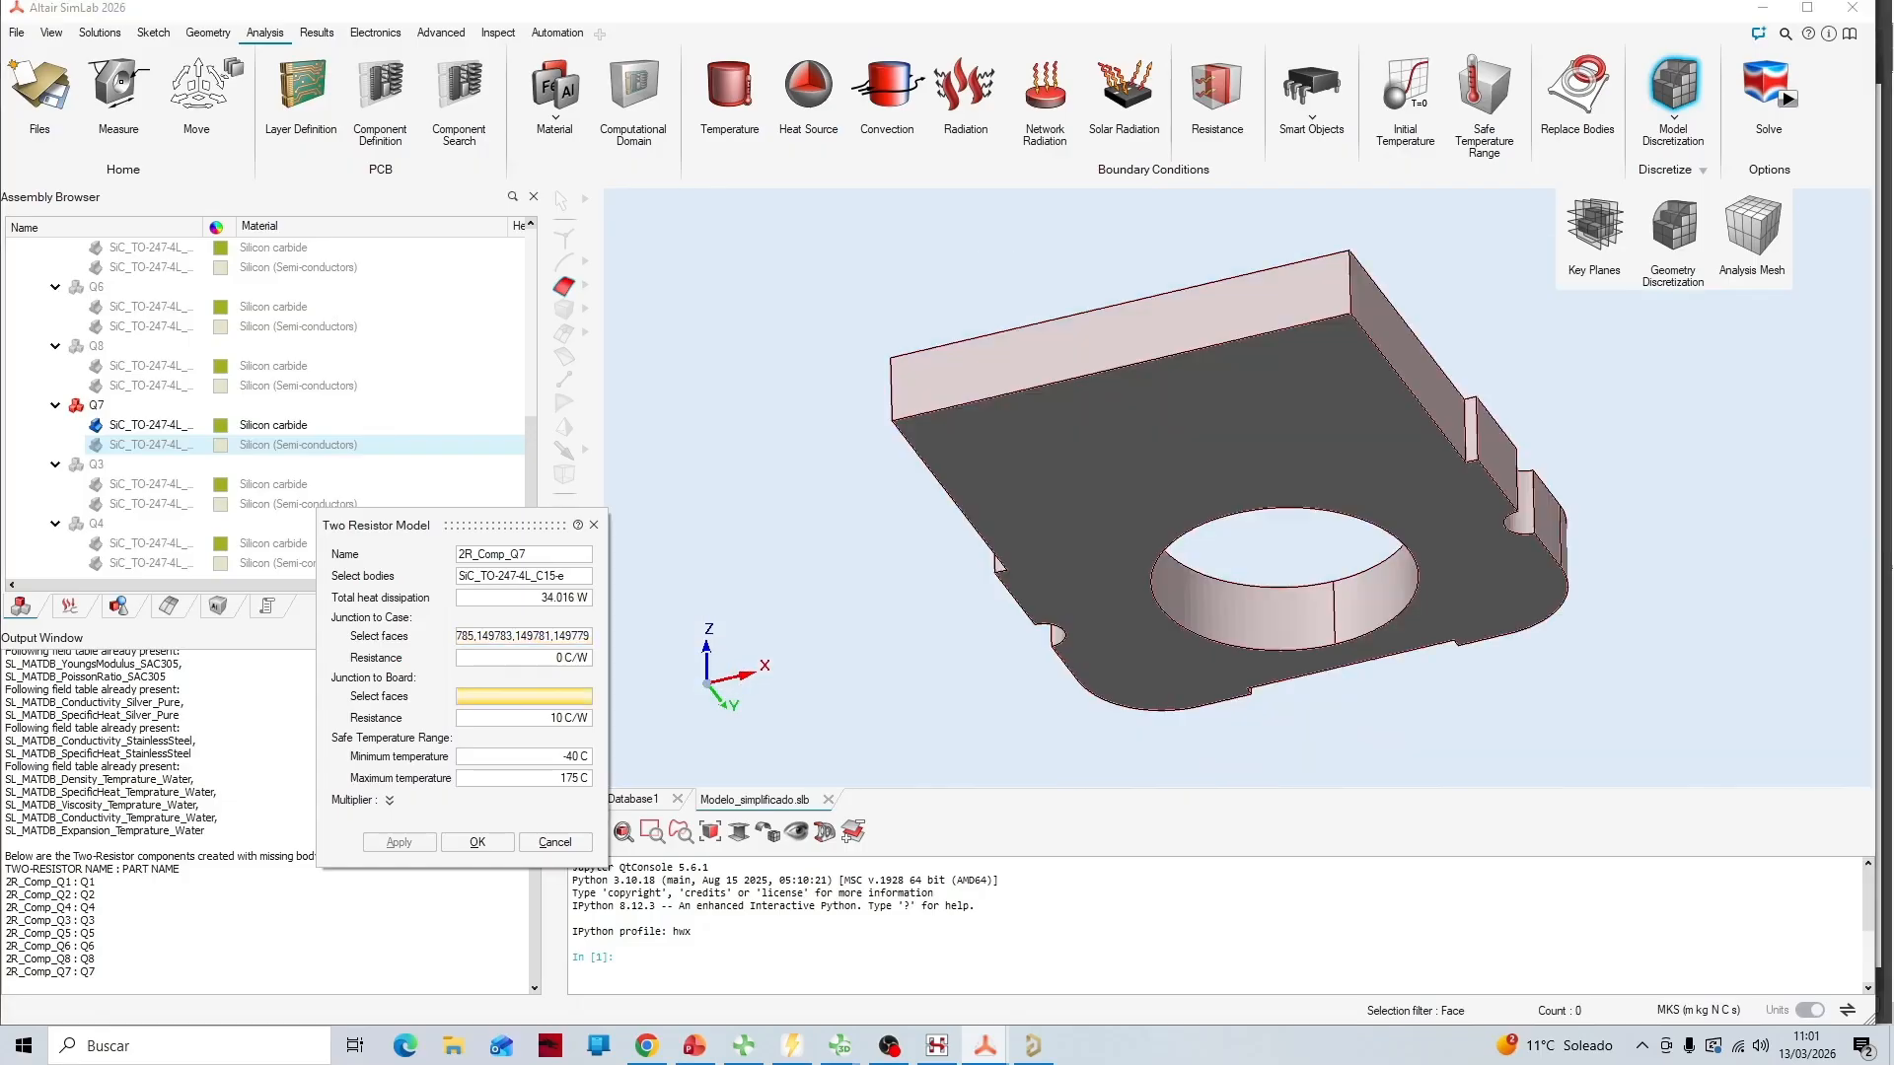
pyautogui.click(1085, 463)
pyautogui.moveTo(1084, 464); pyautogui.dragTo(1085, 631, button='middle')
# Set 2R_Comp_Q7's junction-to-case resistance to 0.31 C/W and its junction-to-board resistance to 0.53 C/W, checking slide 32, and confirm the model
pyautogui.click(589, 658)
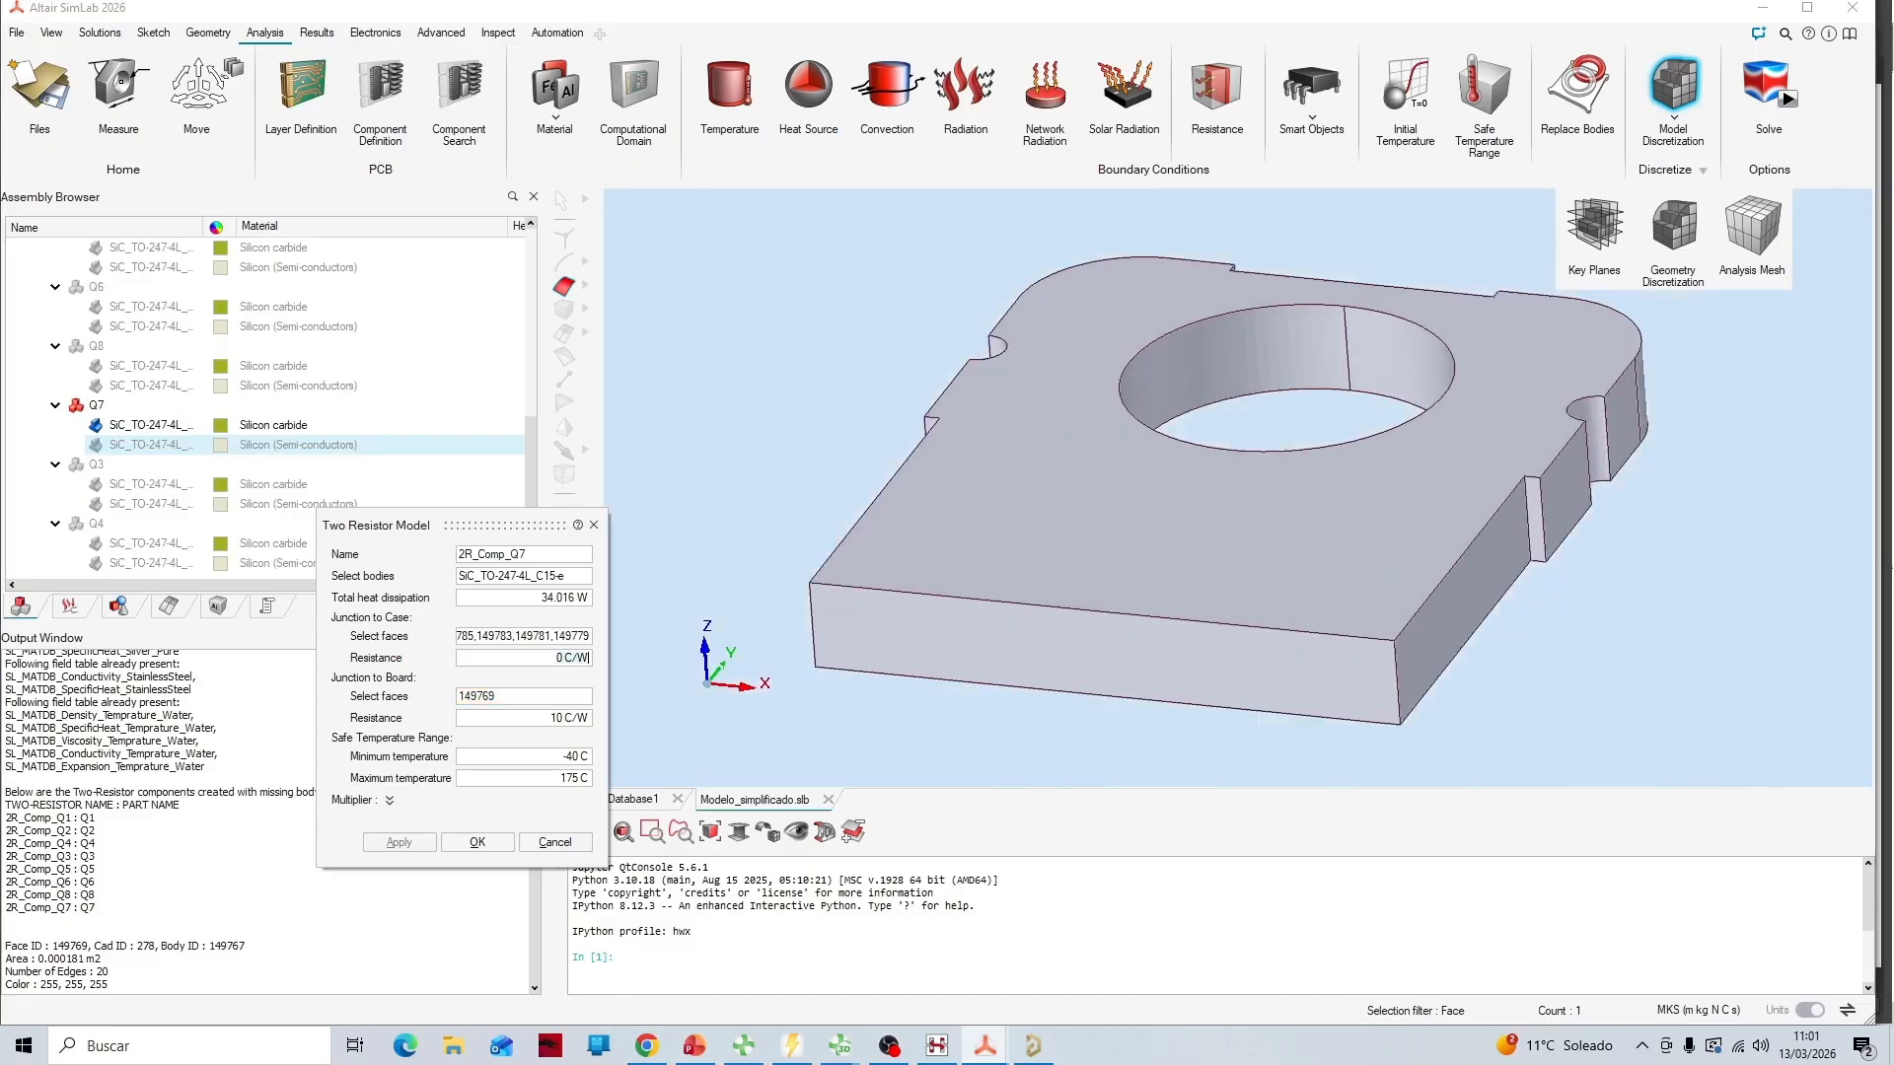
pyautogui.click(588, 658)
pyautogui.write('.31')
pyautogui.hotkey('alt', 'Tab')
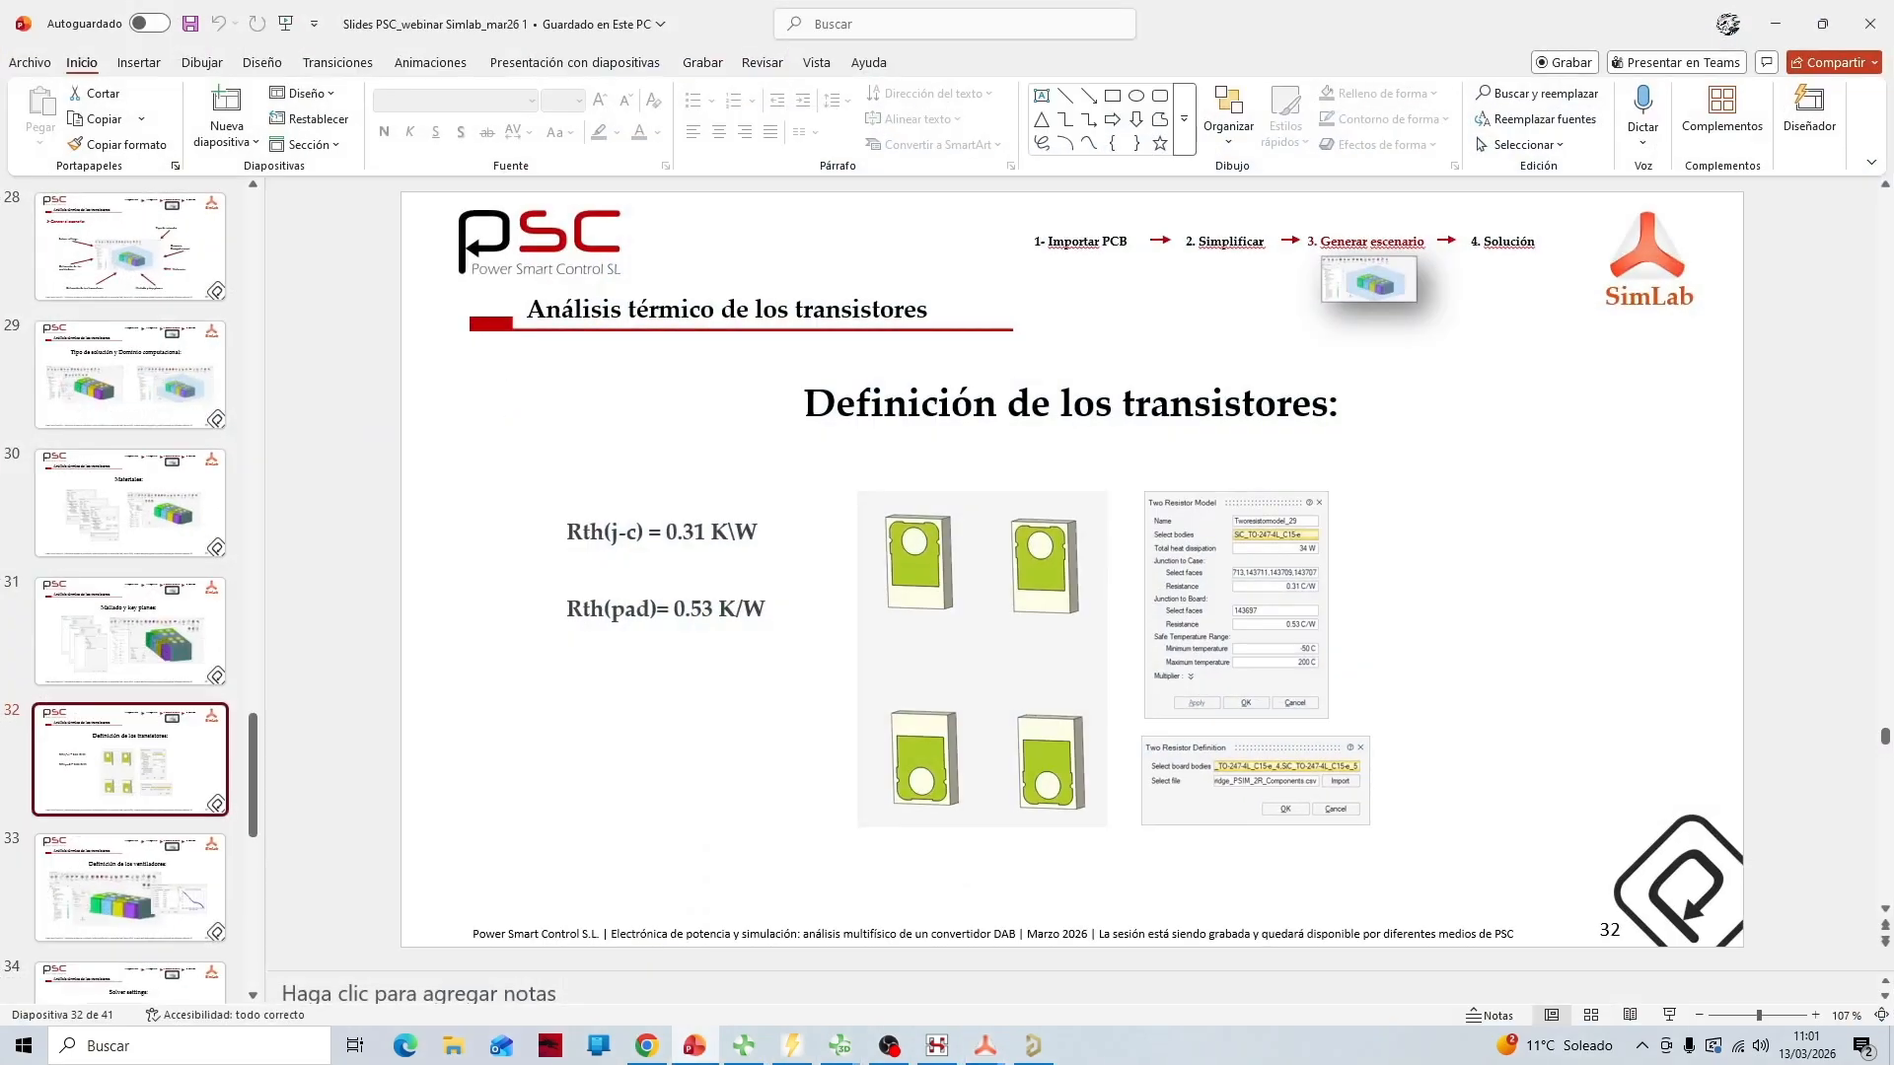
pyautogui.hotkey('alt', 'Tab')
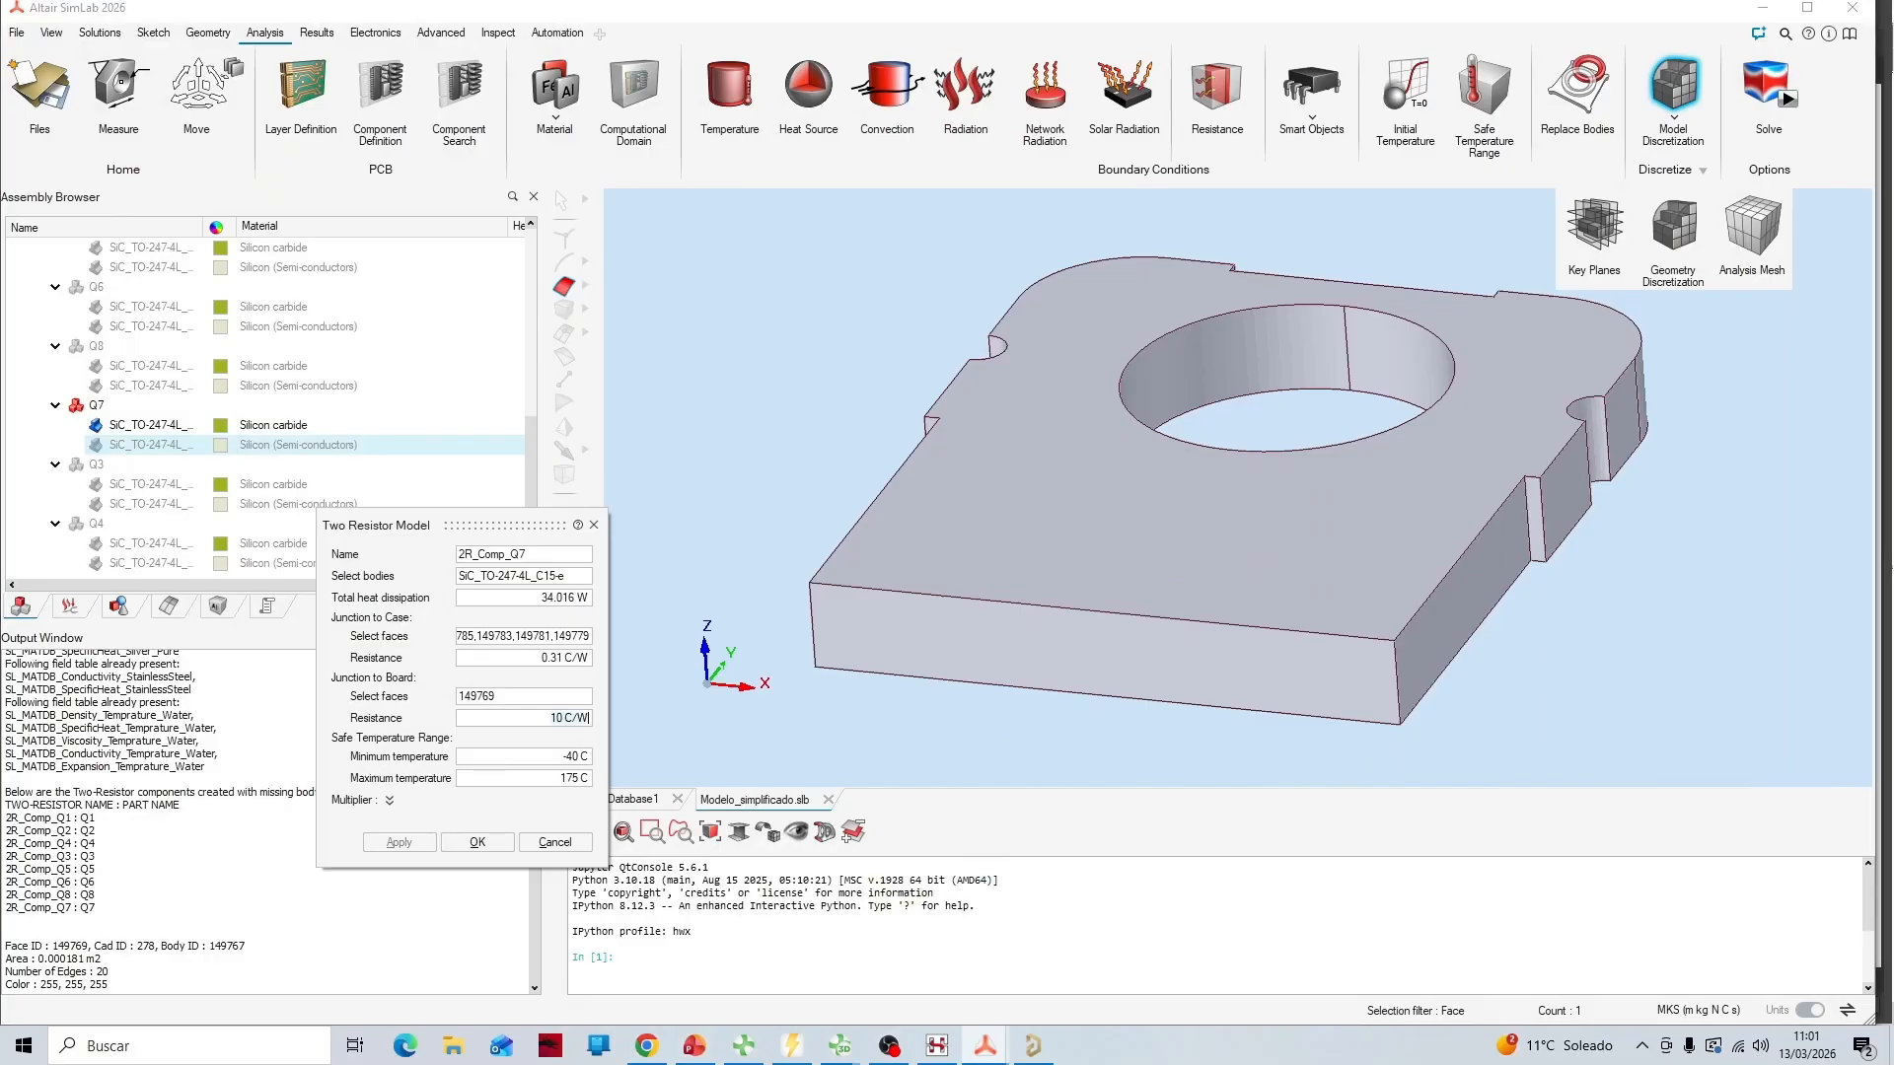
pyautogui.write('0.53')
pyautogui.click(477, 841)
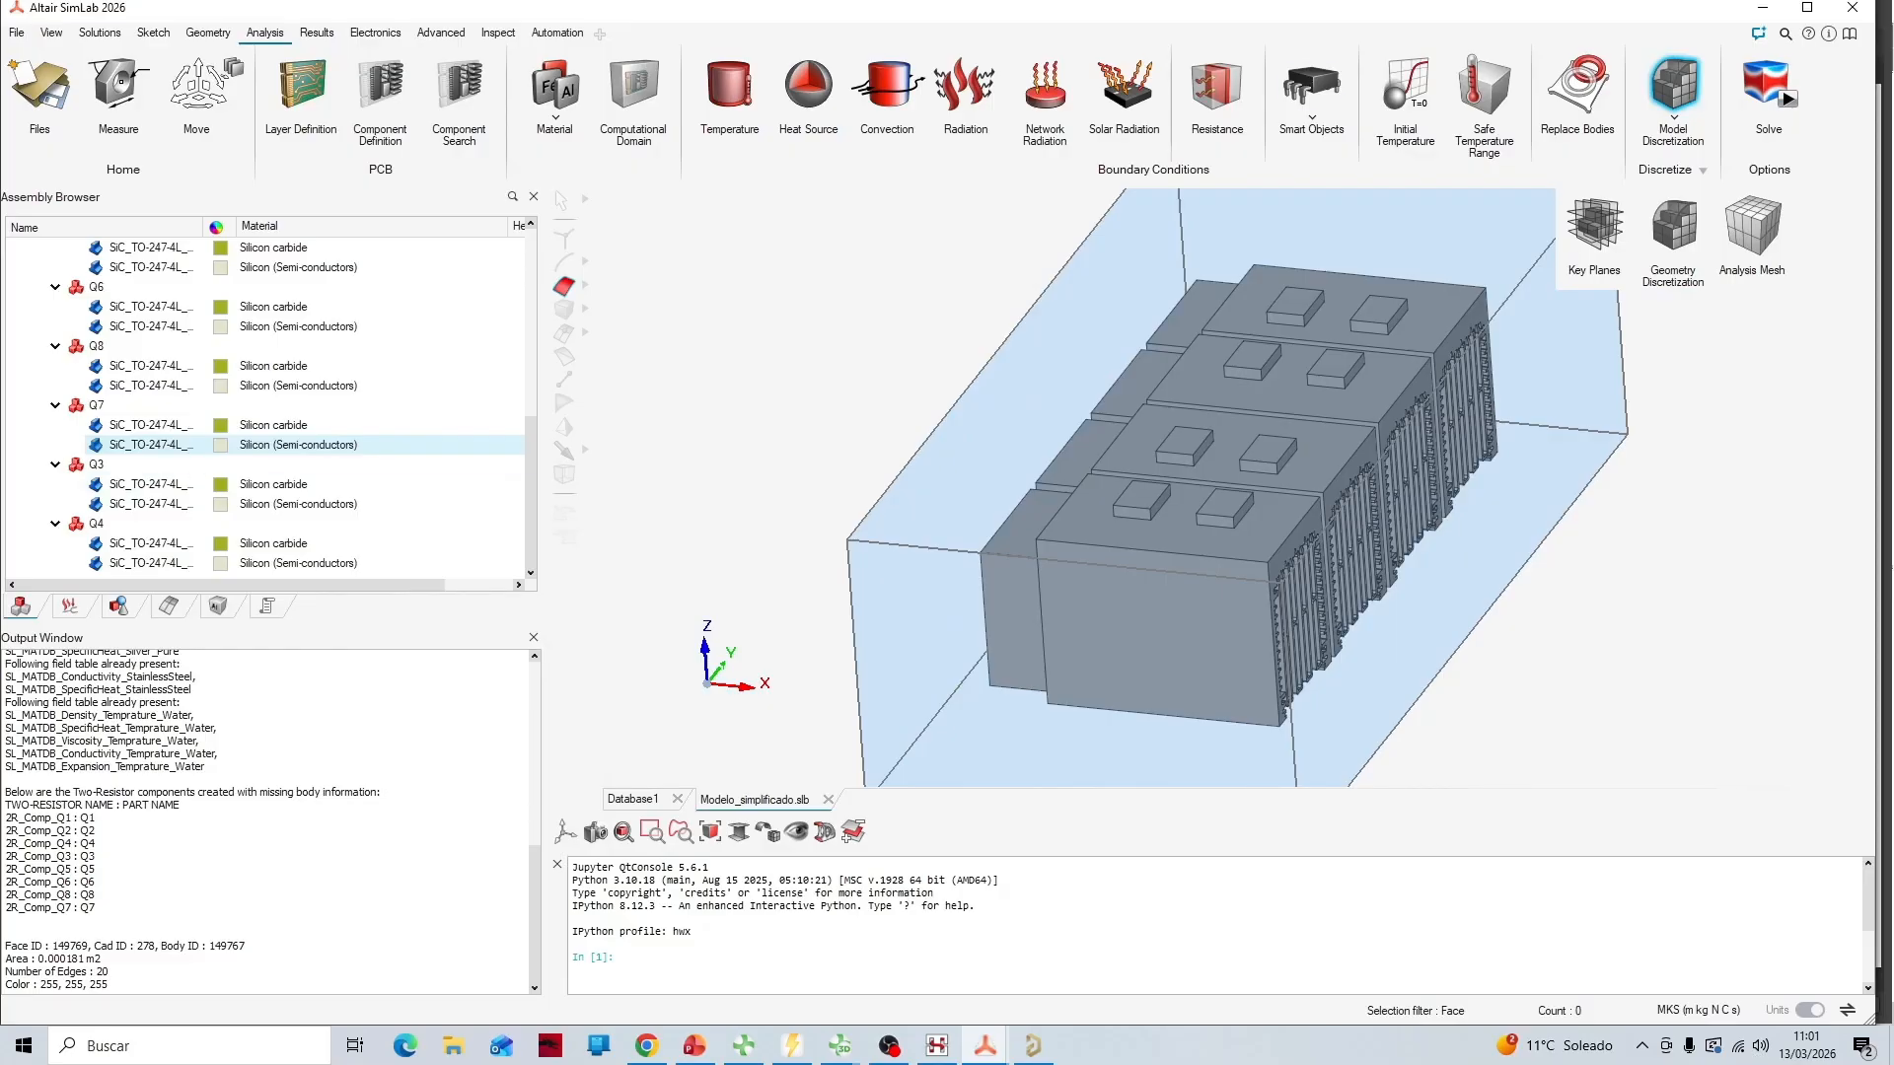
# Start a Fan smart object and select the aspas body of the fan nearest the large heat sink side face
pyautogui.moveTo(1311, 89)
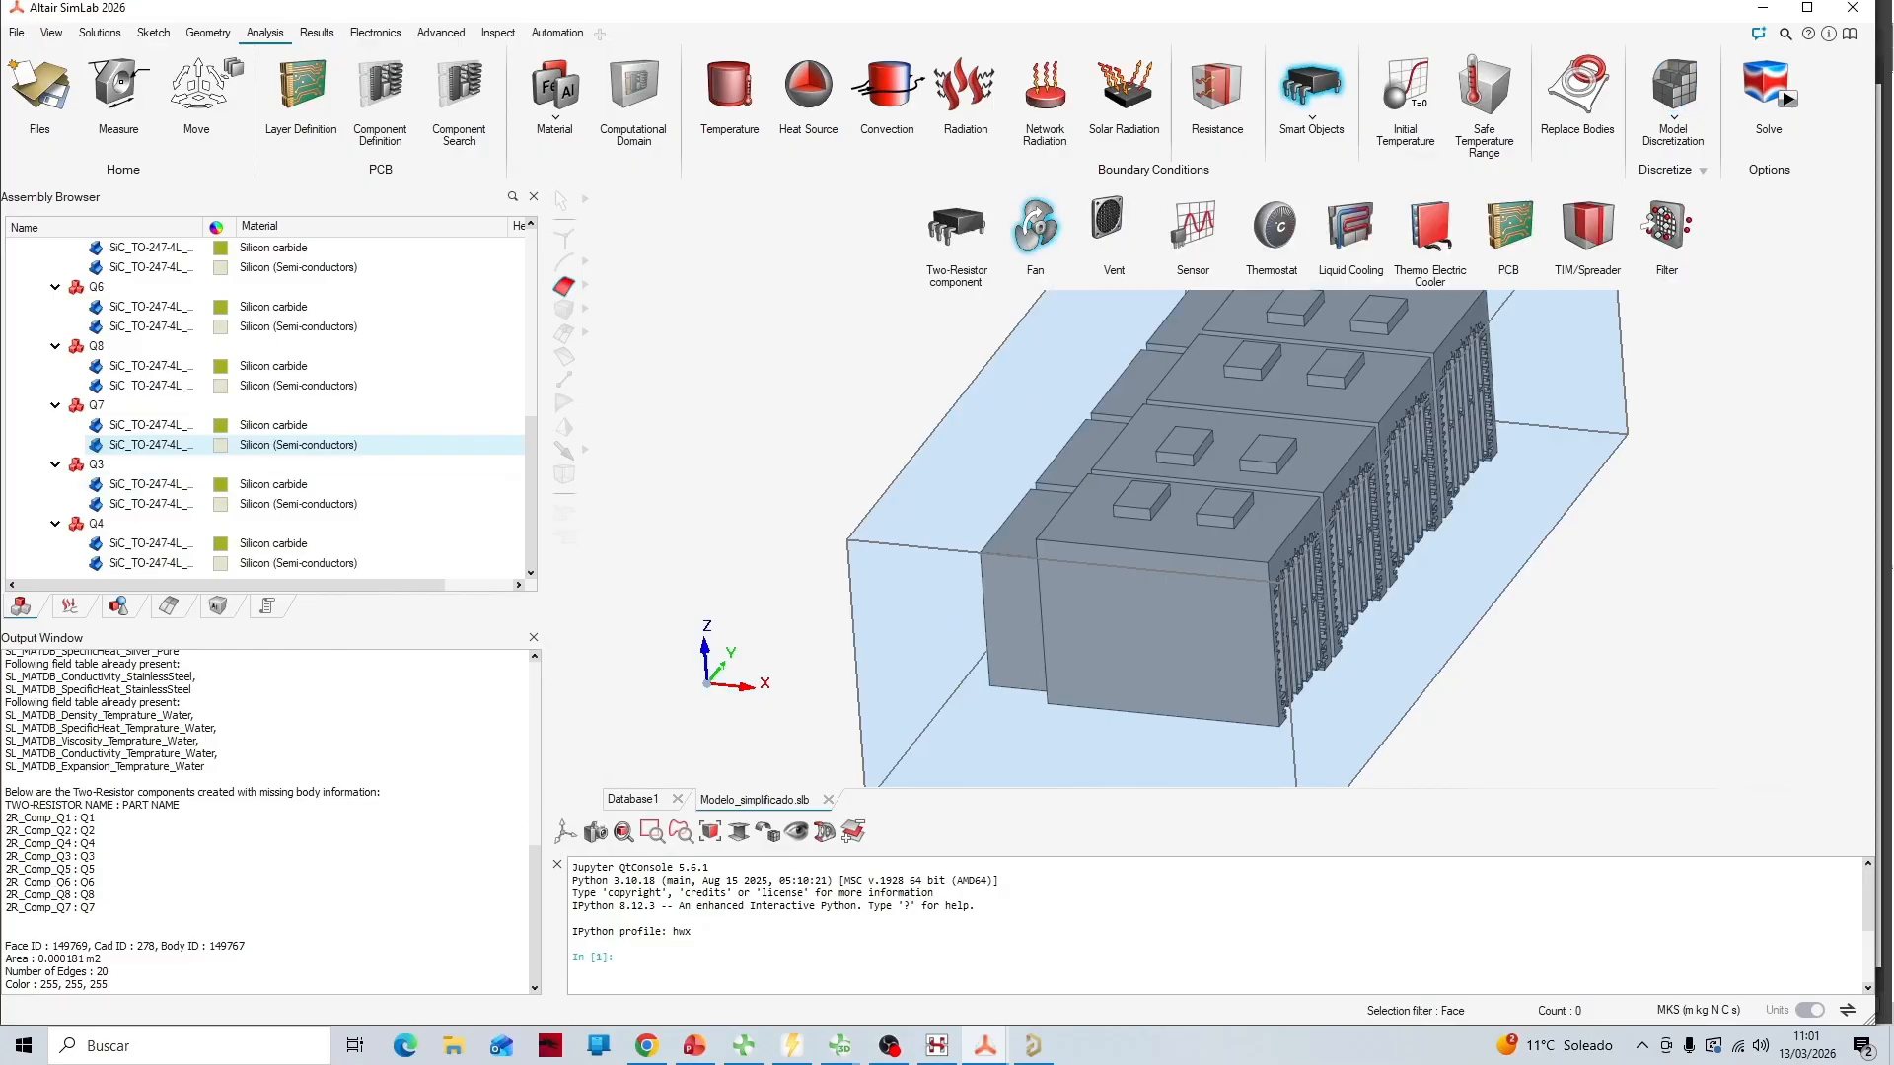
pyautogui.click(1034, 226)
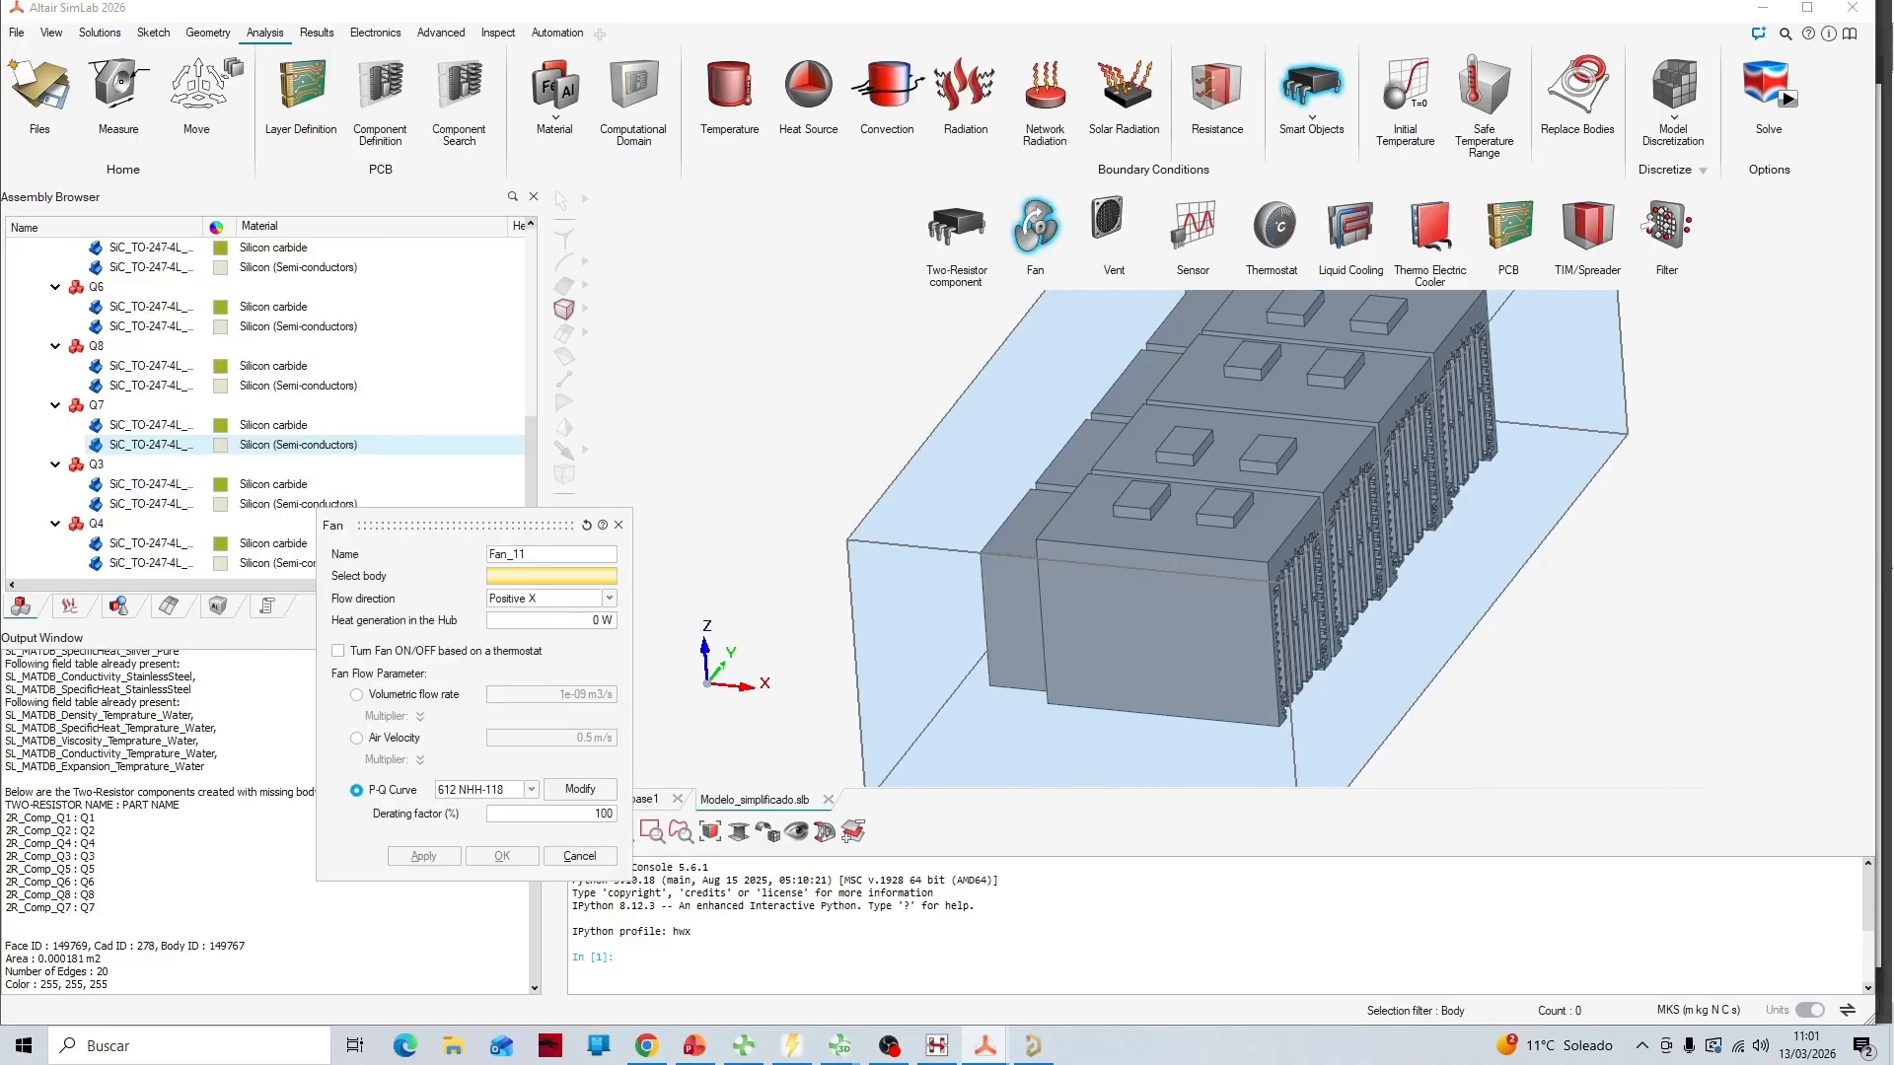
pyautogui.moveTo(464, 525); pyautogui.dragTo(489, 410)
pyautogui.moveTo(1183, 543); pyautogui.dragTo(986, 567, button='middle')
pyautogui.click(977, 631)
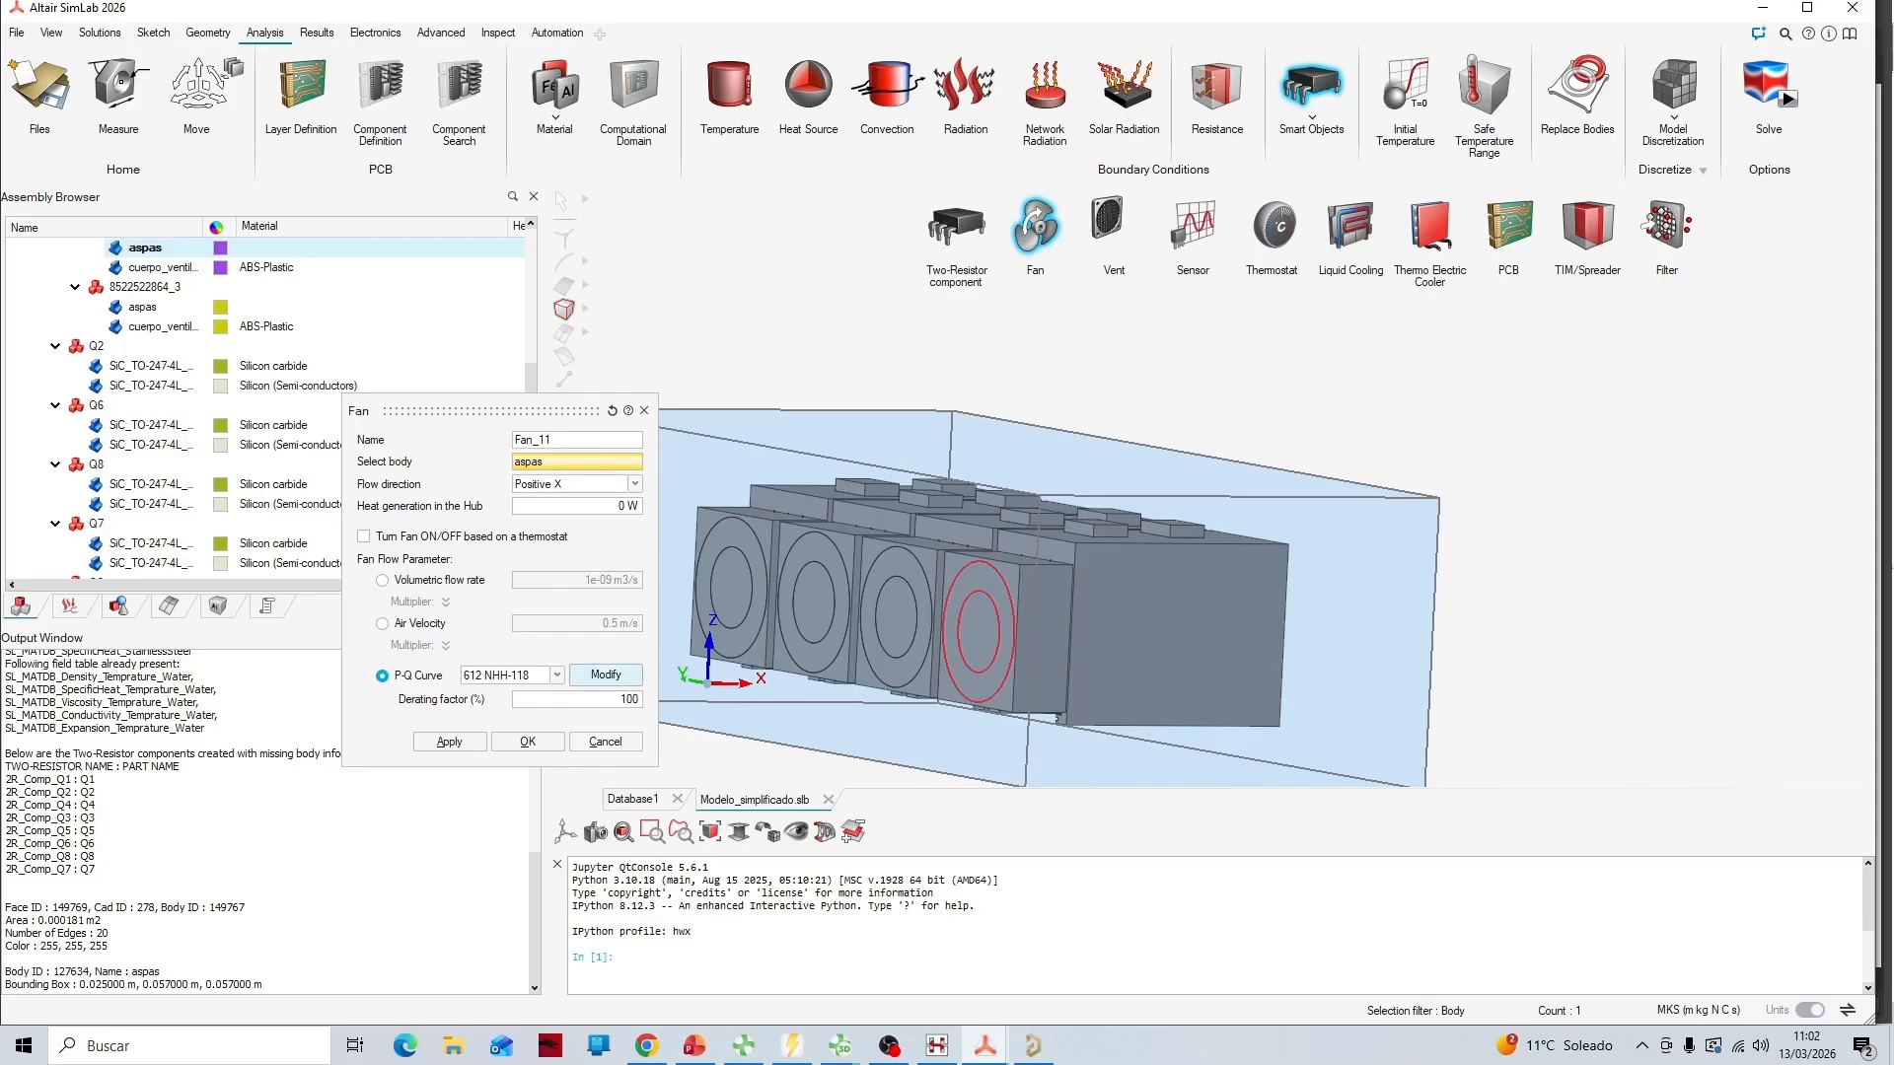
# Review the selected fan's 612 NHH-118 pressure-flow curve and its import file choices, and confirm the curve and the fan
pyautogui.click(606, 674)
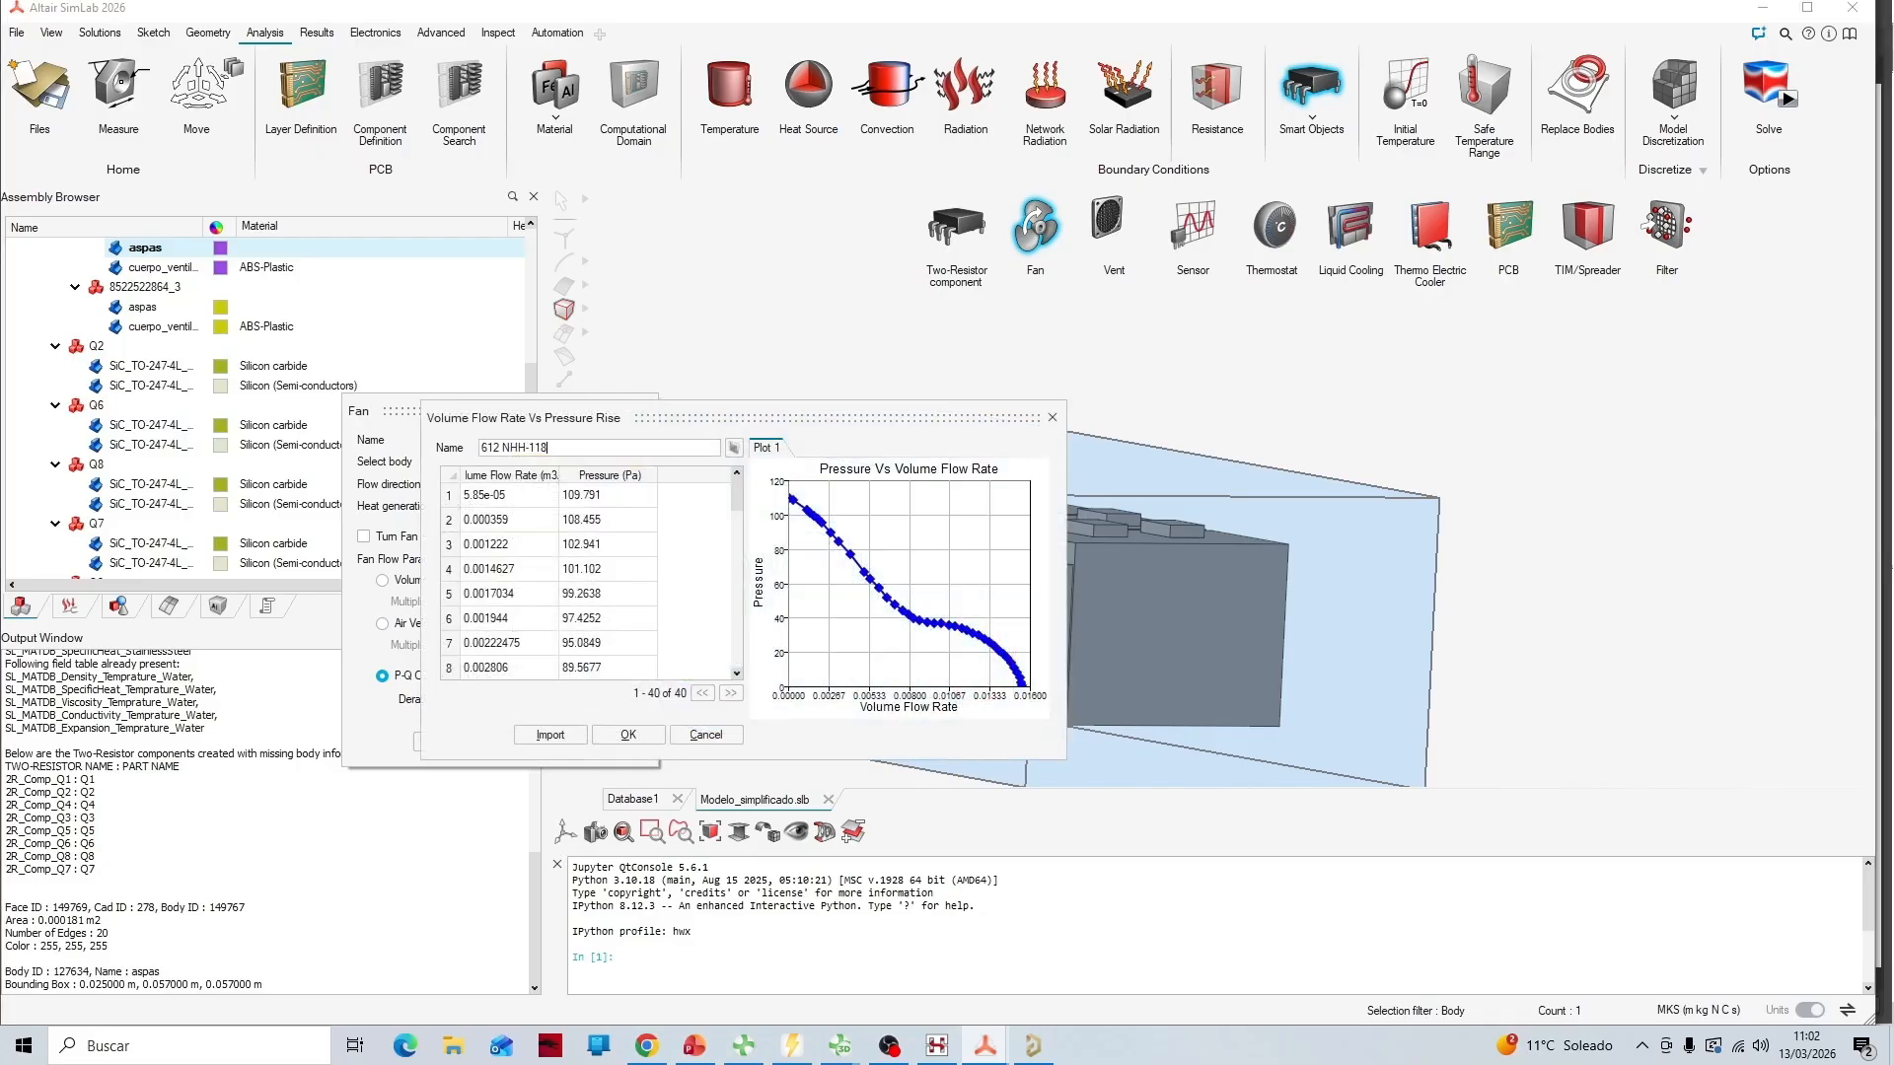
pyautogui.press('Tab')
pyautogui.press('Tab')
pyautogui.press('Tab')
pyautogui.press('Tab')
pyautogui.press('Tab')
pyautogui.press('Tab')
pyautogui.press('Tab')
pyautogui.press('Tab')
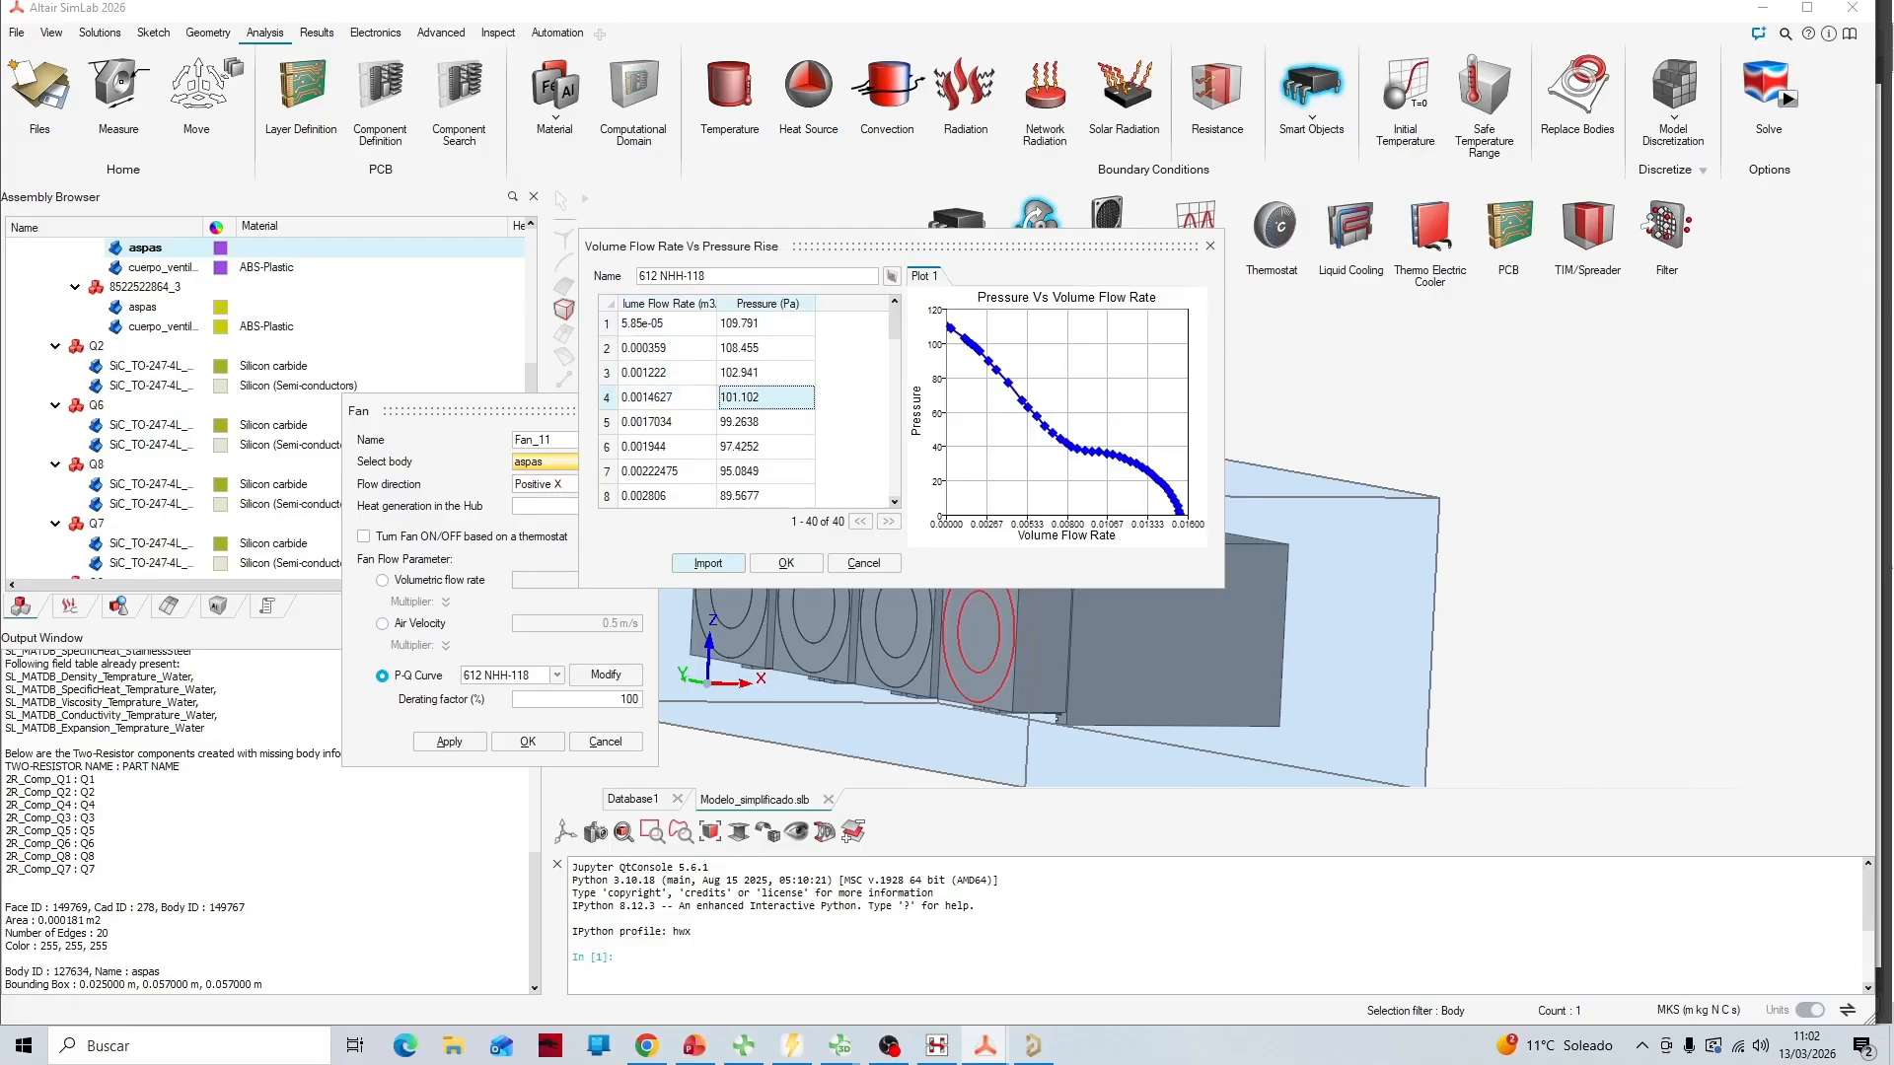
pyautogui.click(708, 564)
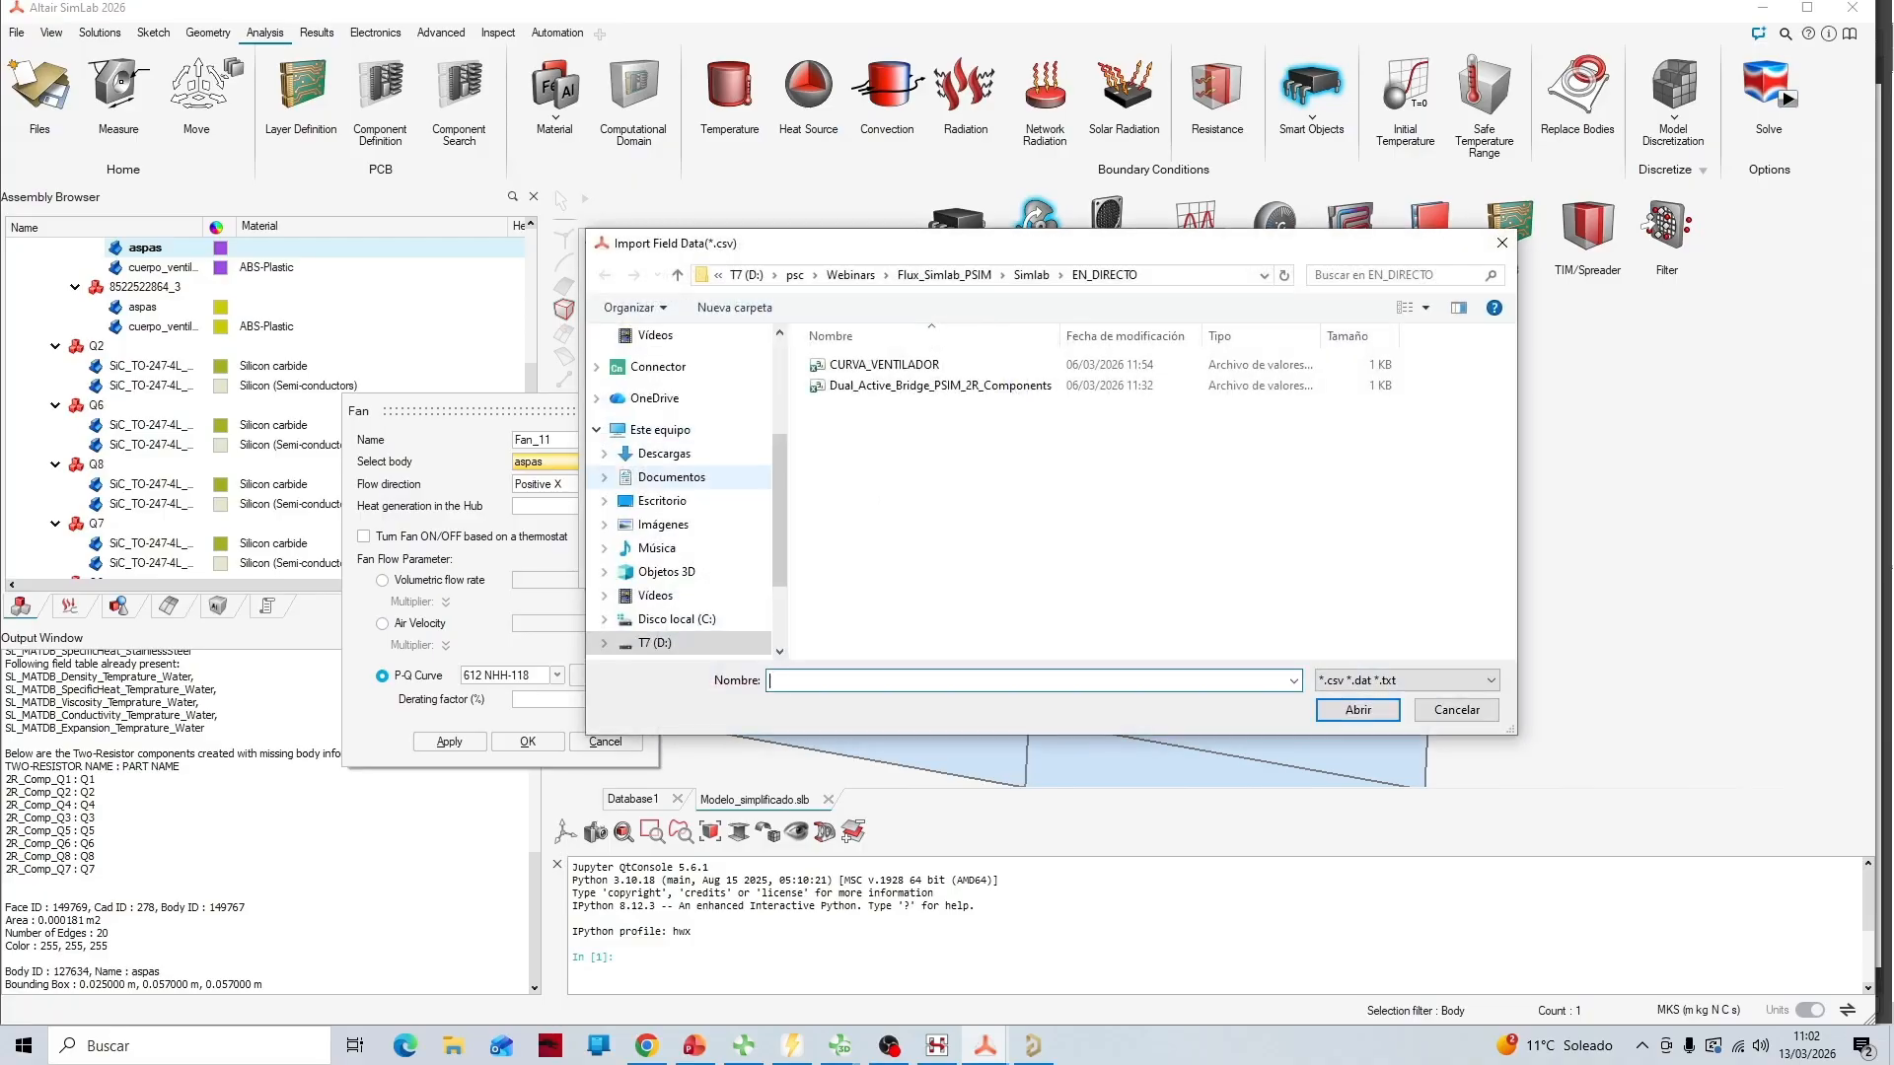
pyautogui.press('Escape')
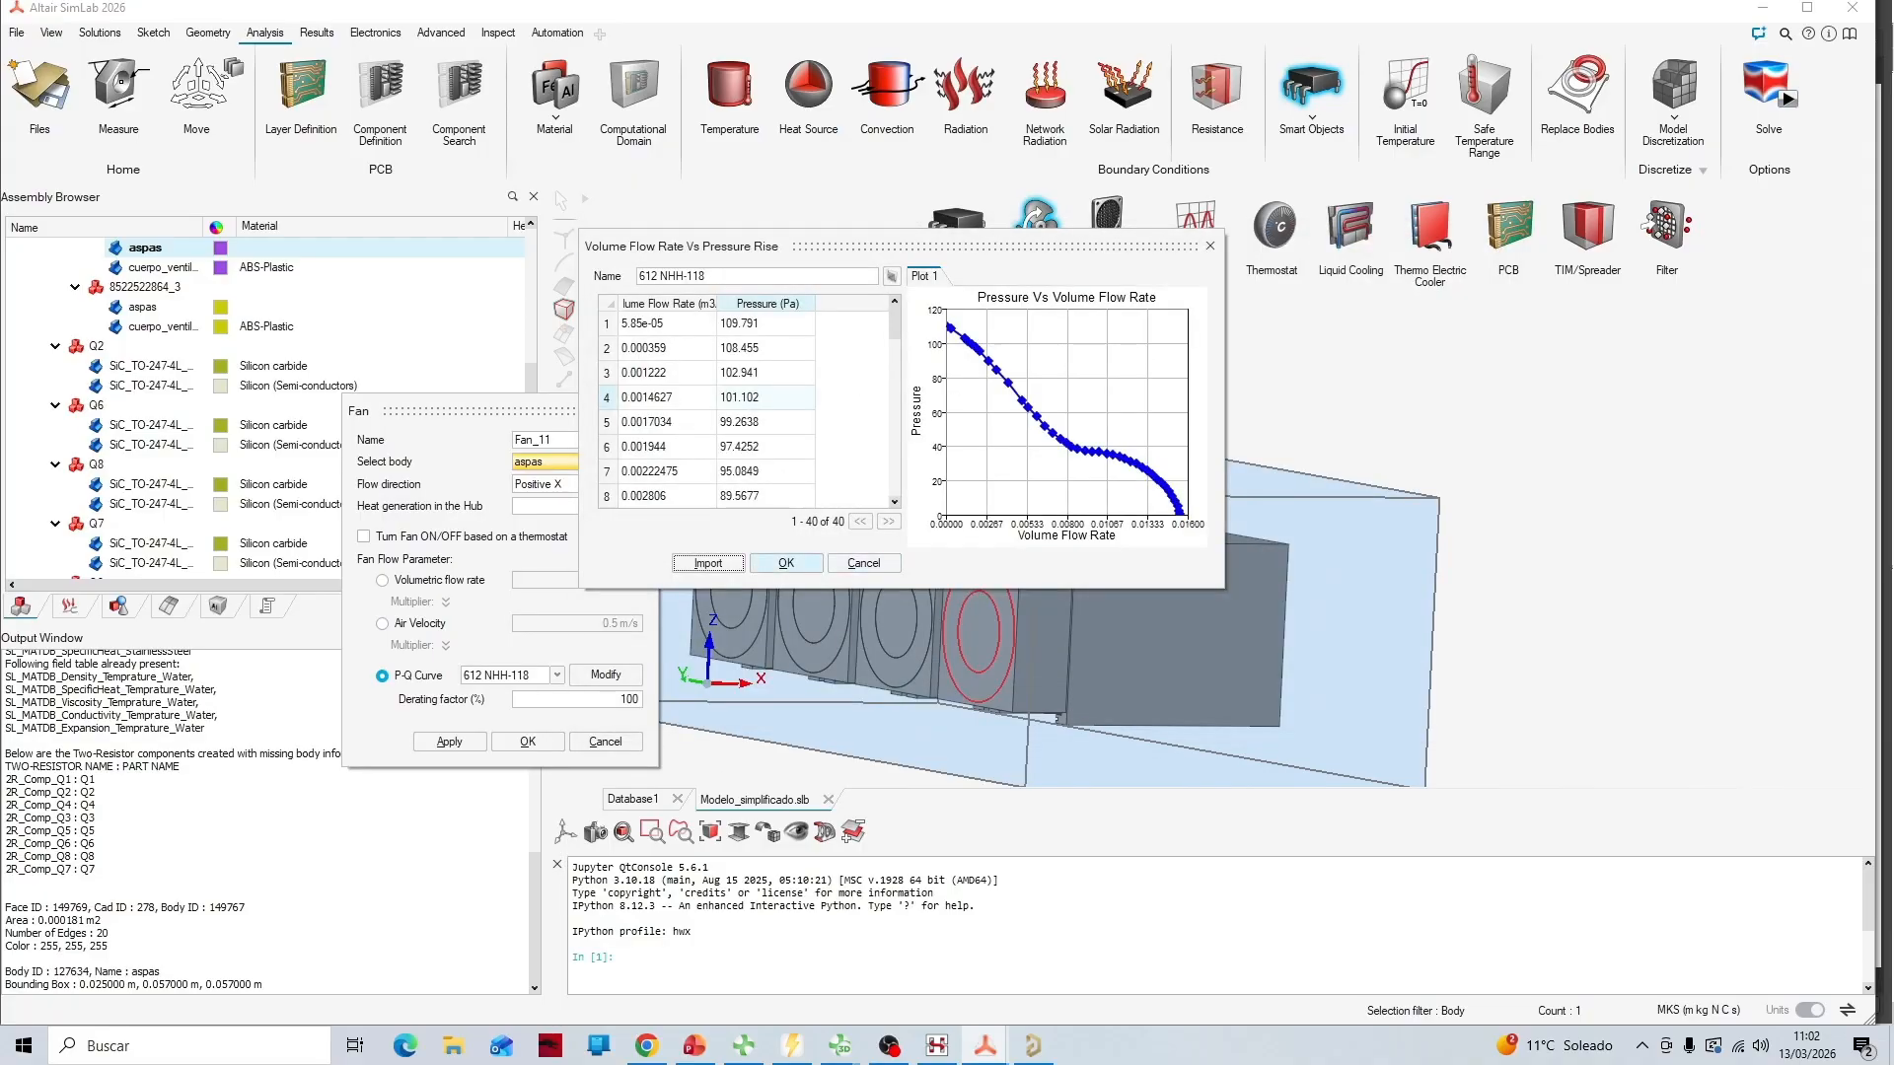
pyautogui.click(785, 562)
pyautogui.click(526, 741)
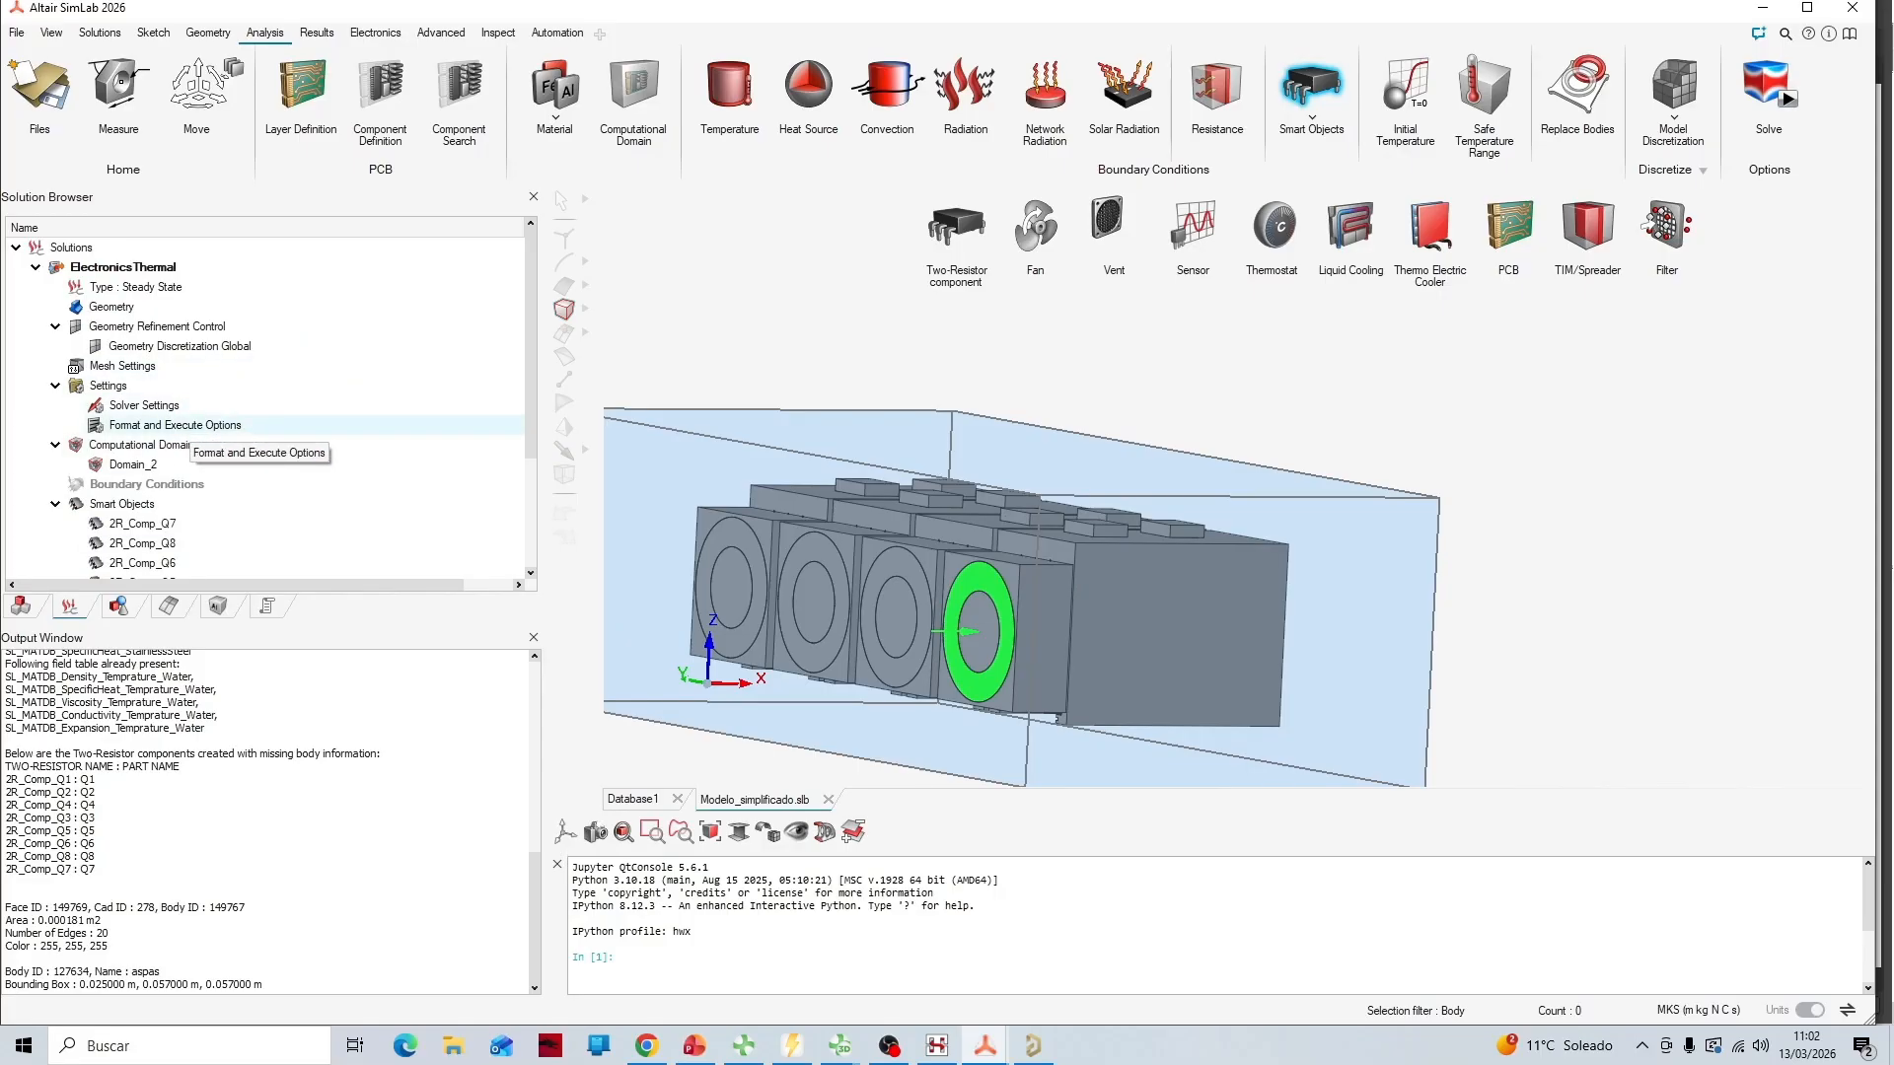
# Review the solution's Format and Execute Options, and the convergence tolerances, smoothing and relaxation factors and fluid material choices in its Solver Settings
pyautogui.doubleClick(176, 426)
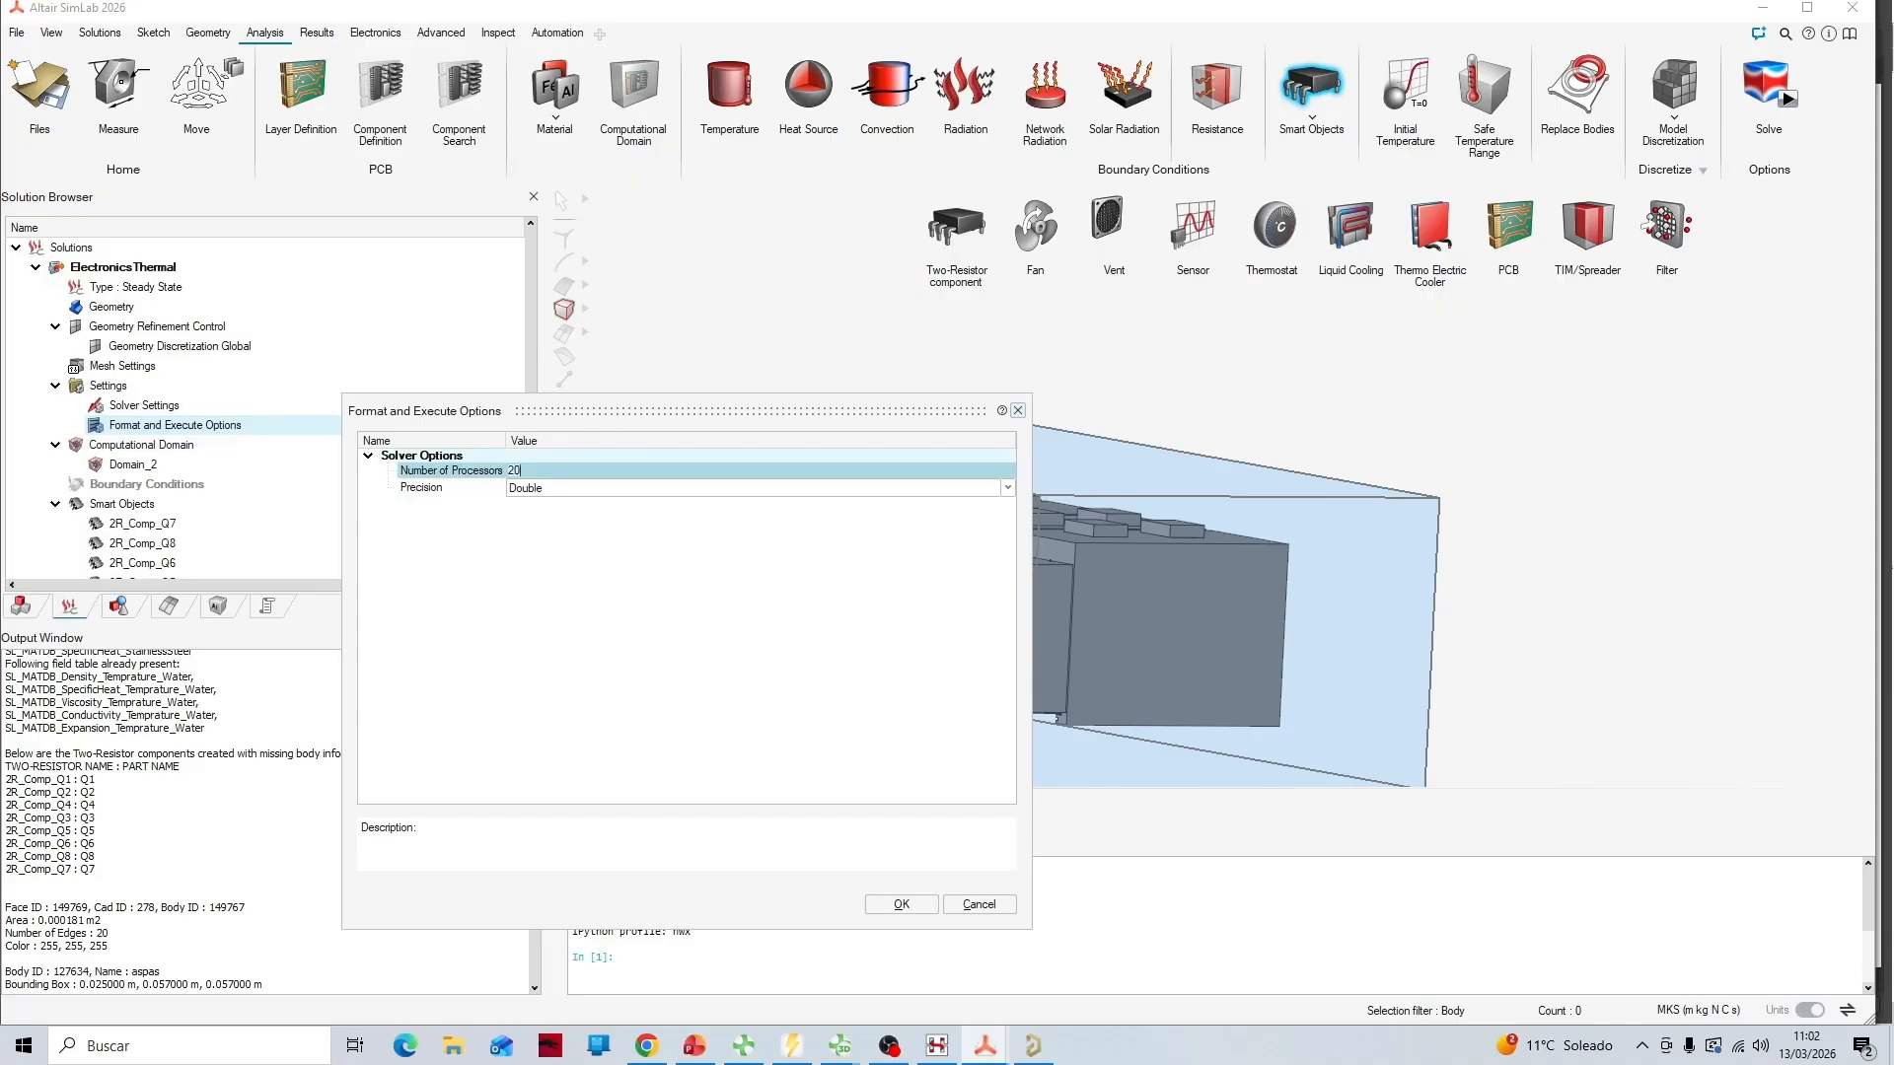
pyautogui.click(1018, 410)
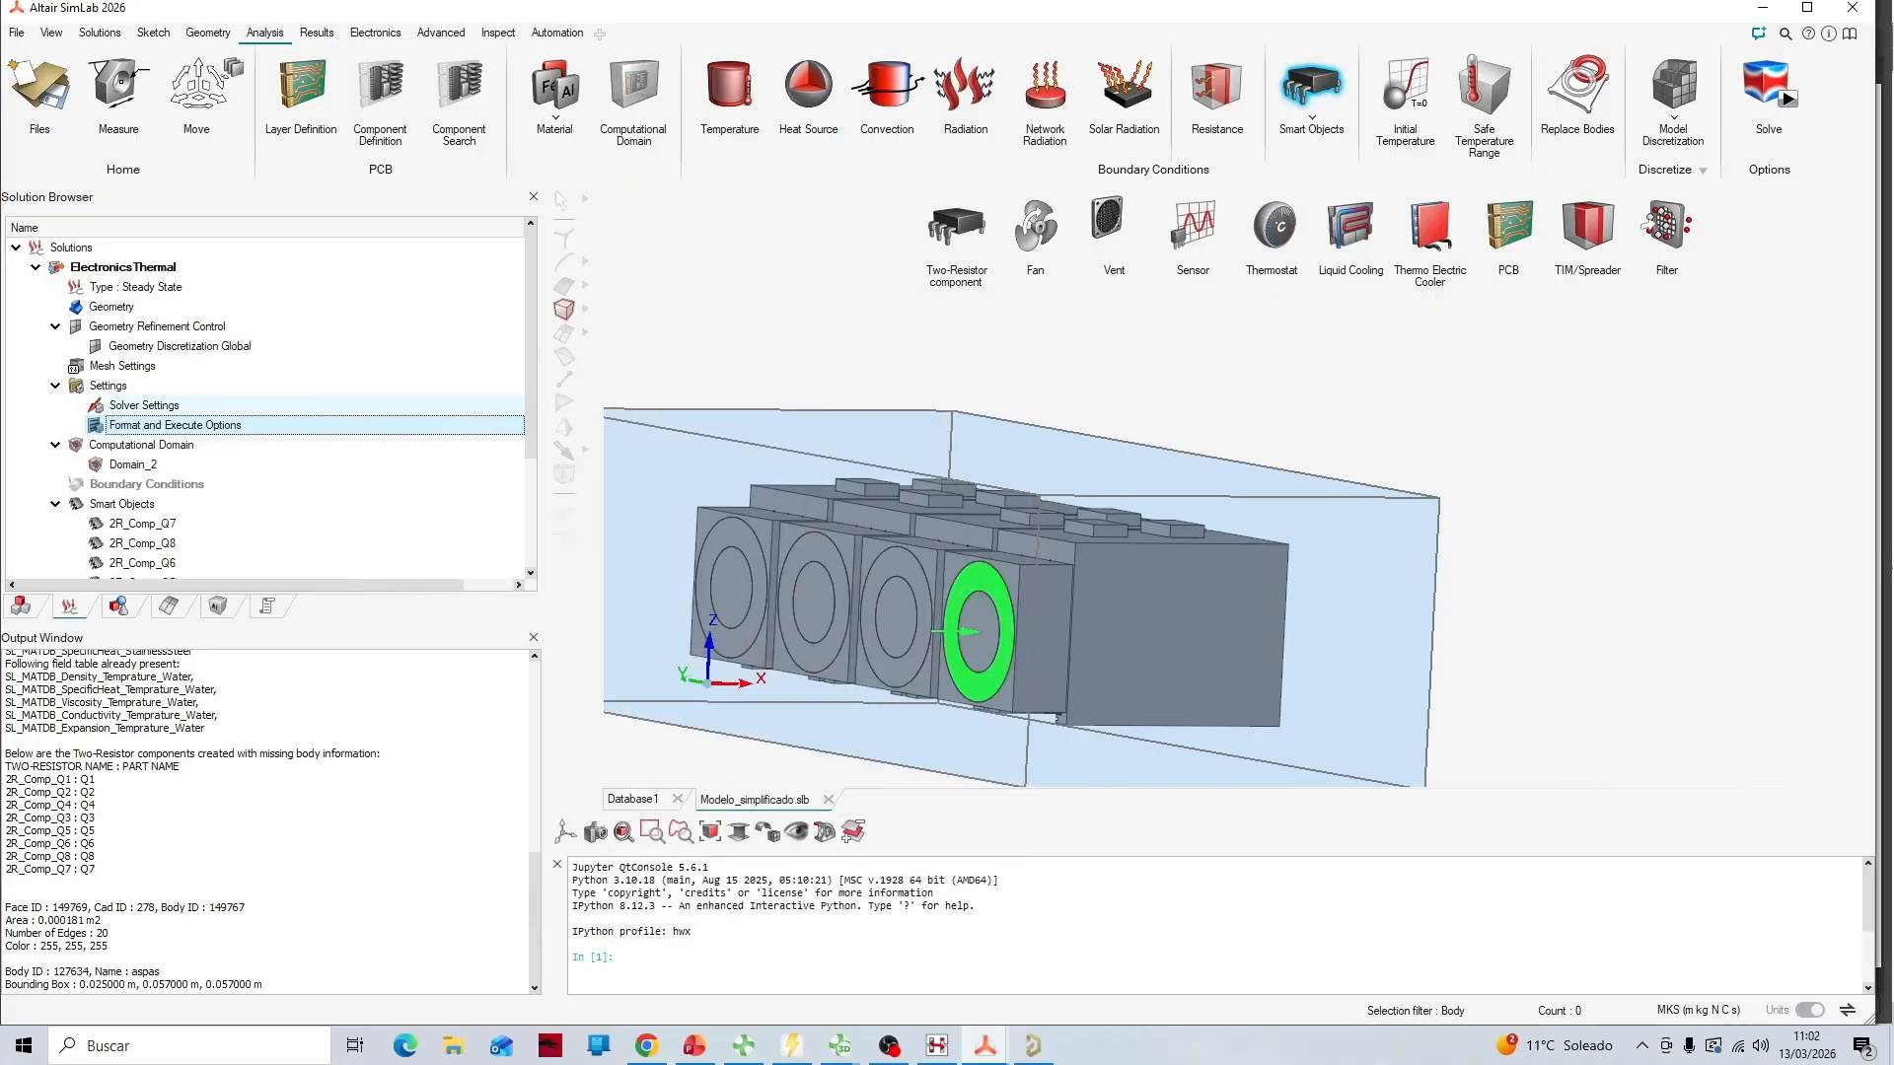
pyautogui.click(98, 406)
pyautogui.doubleClick(99, 405)
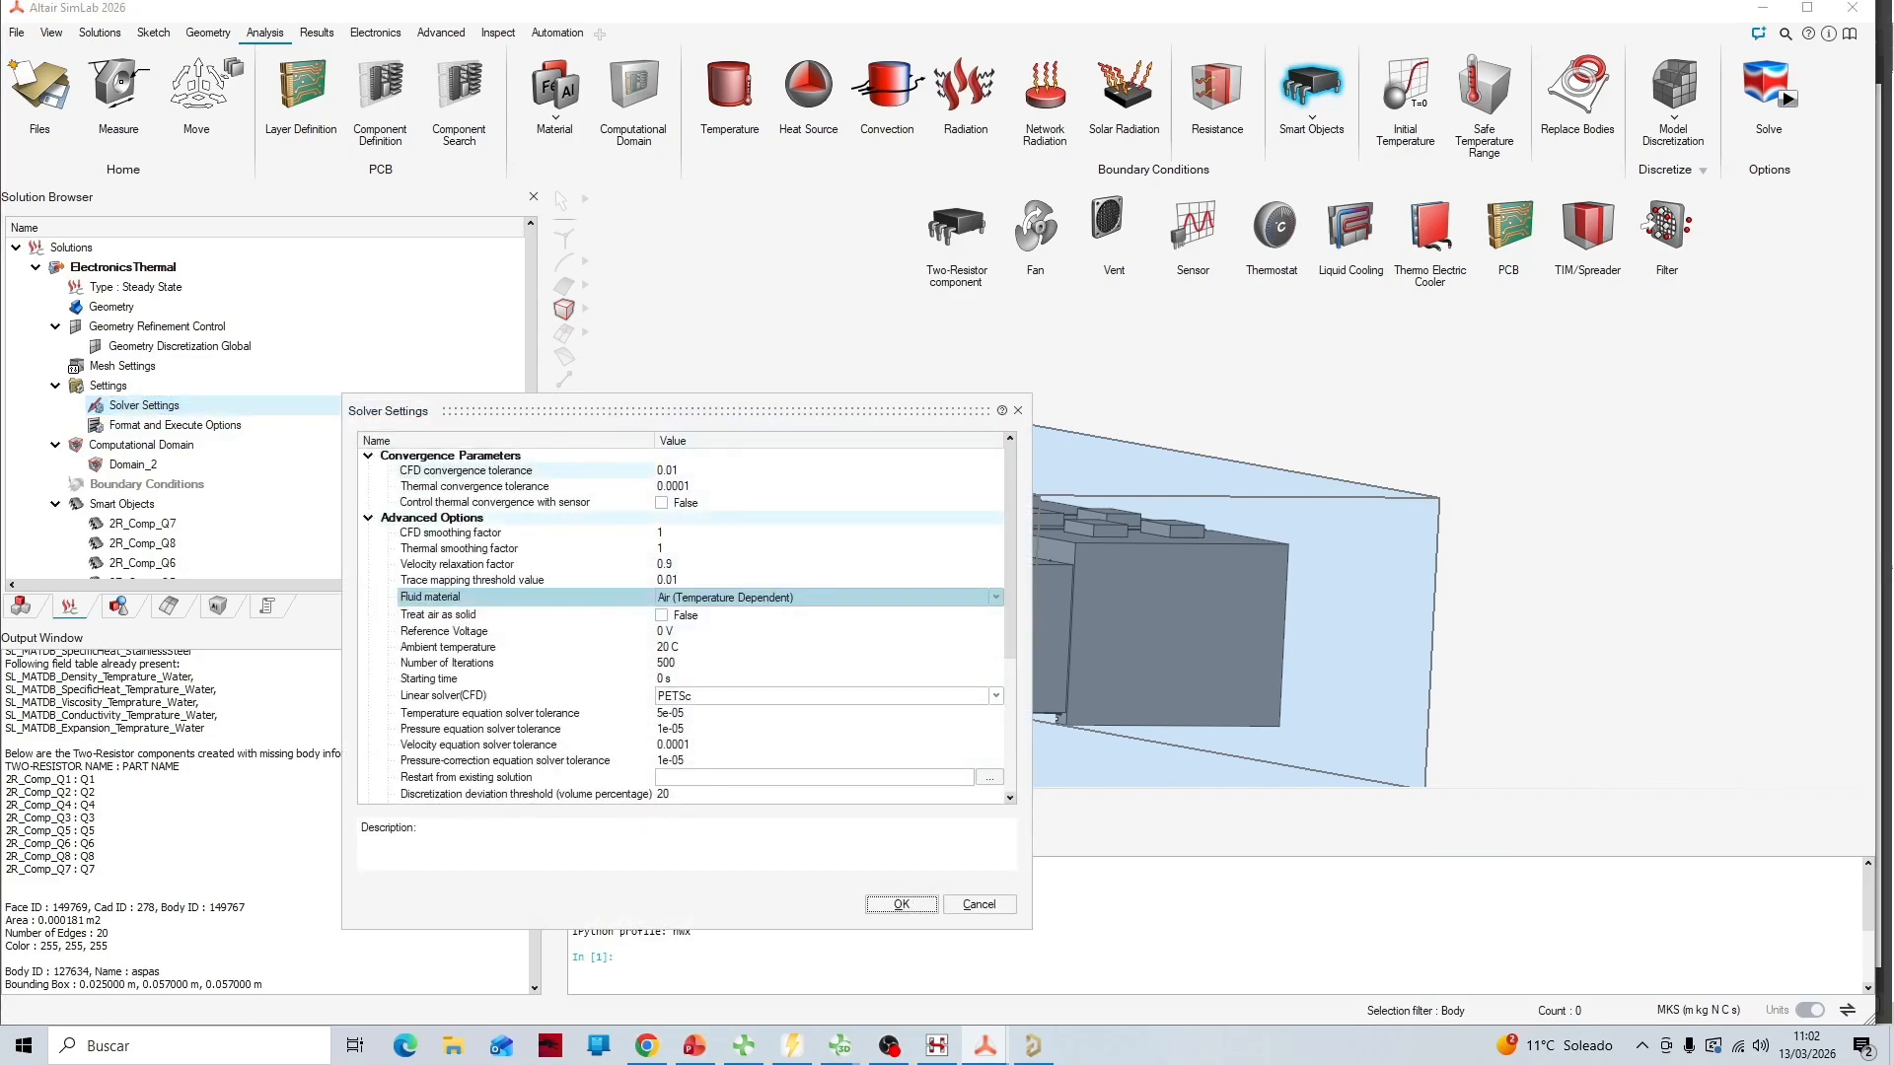
pyautogui.click(689, 486)
pyautogui.click(677, 470)
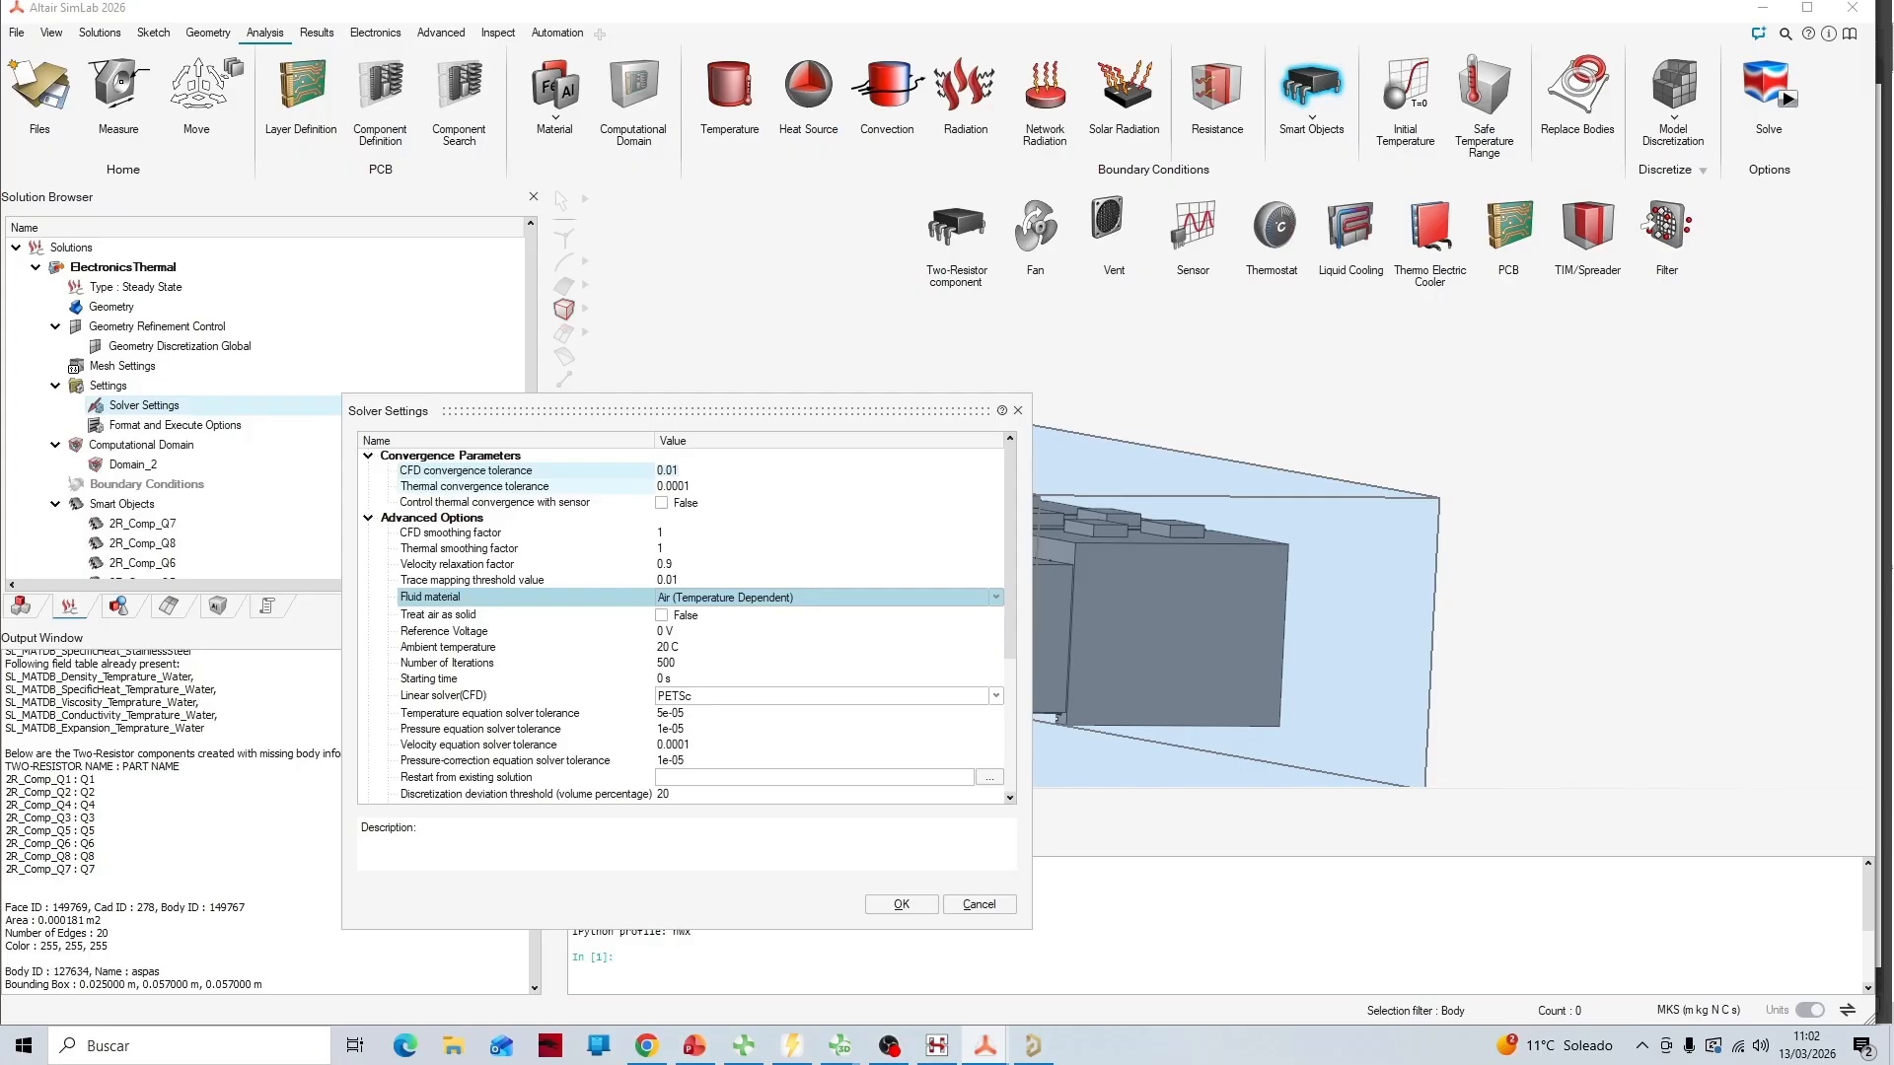
pyautogui.click(689, 486)
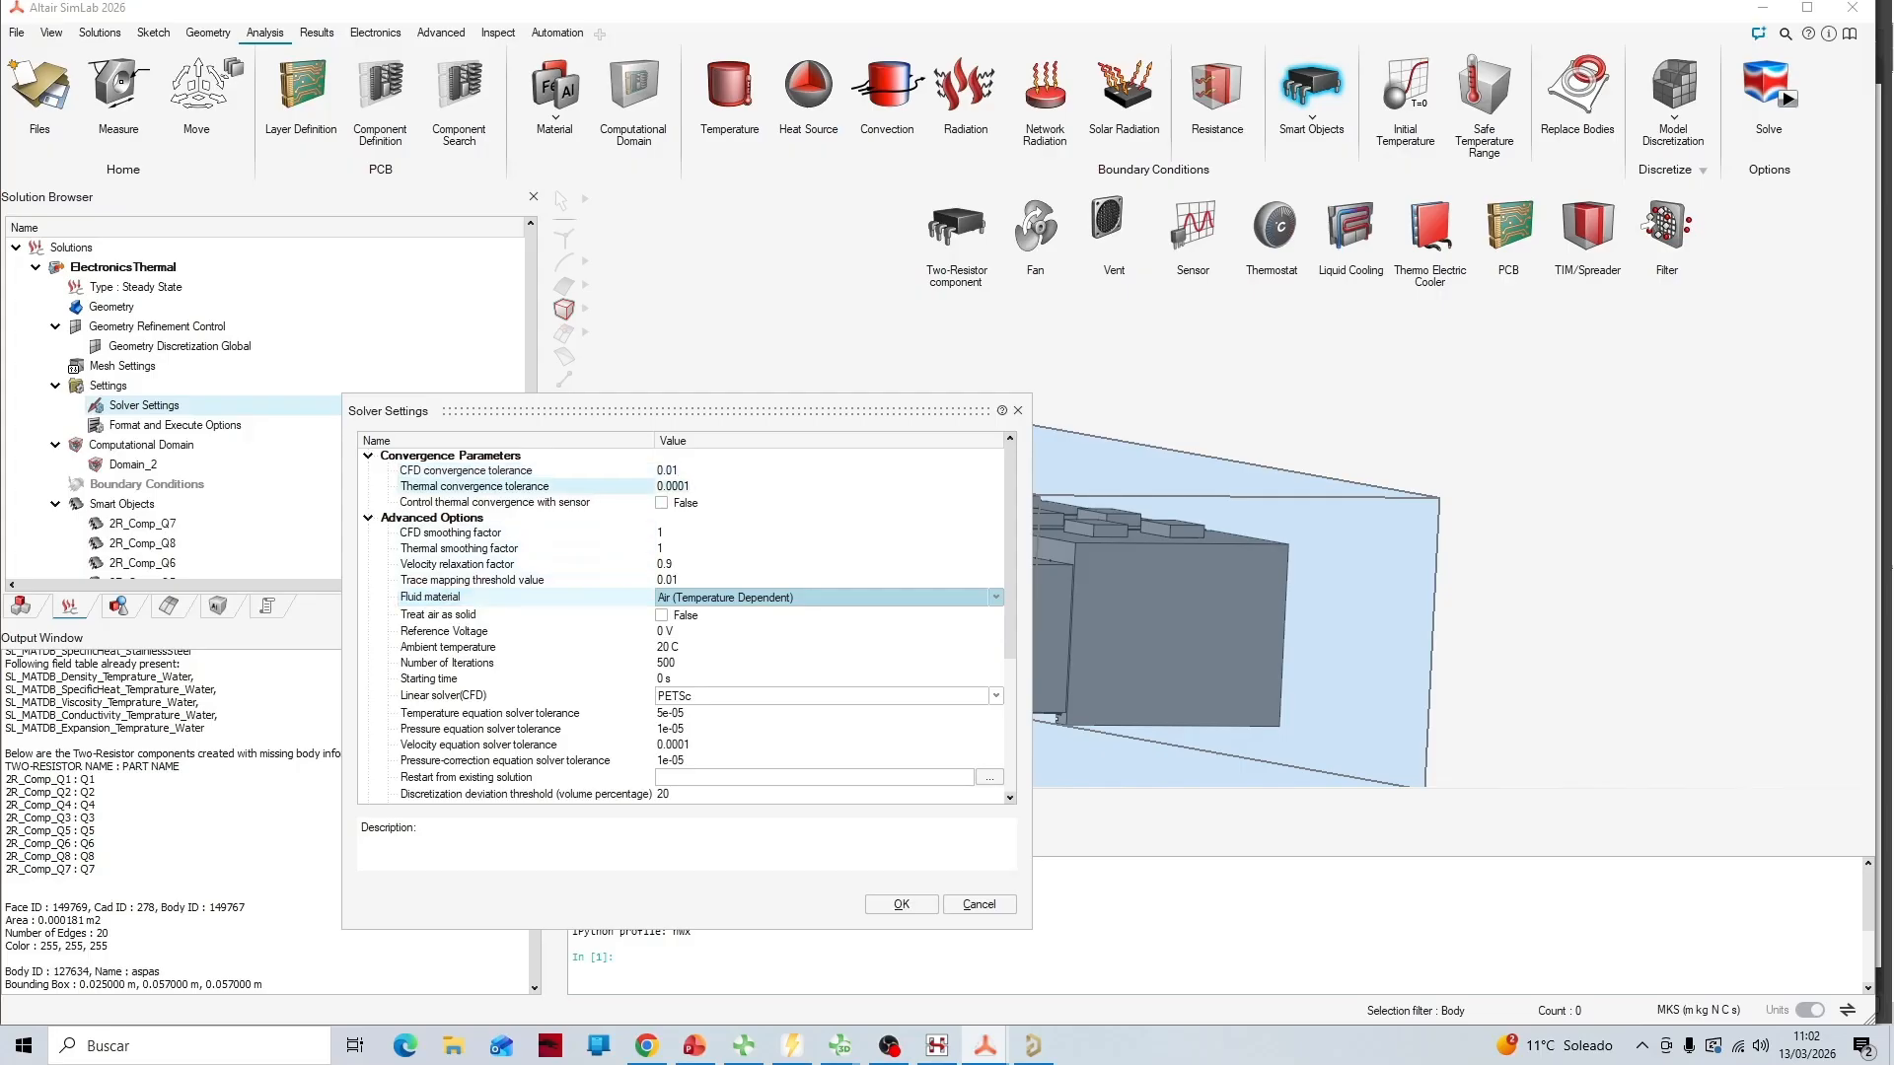
pyautogui.click(663, 548)
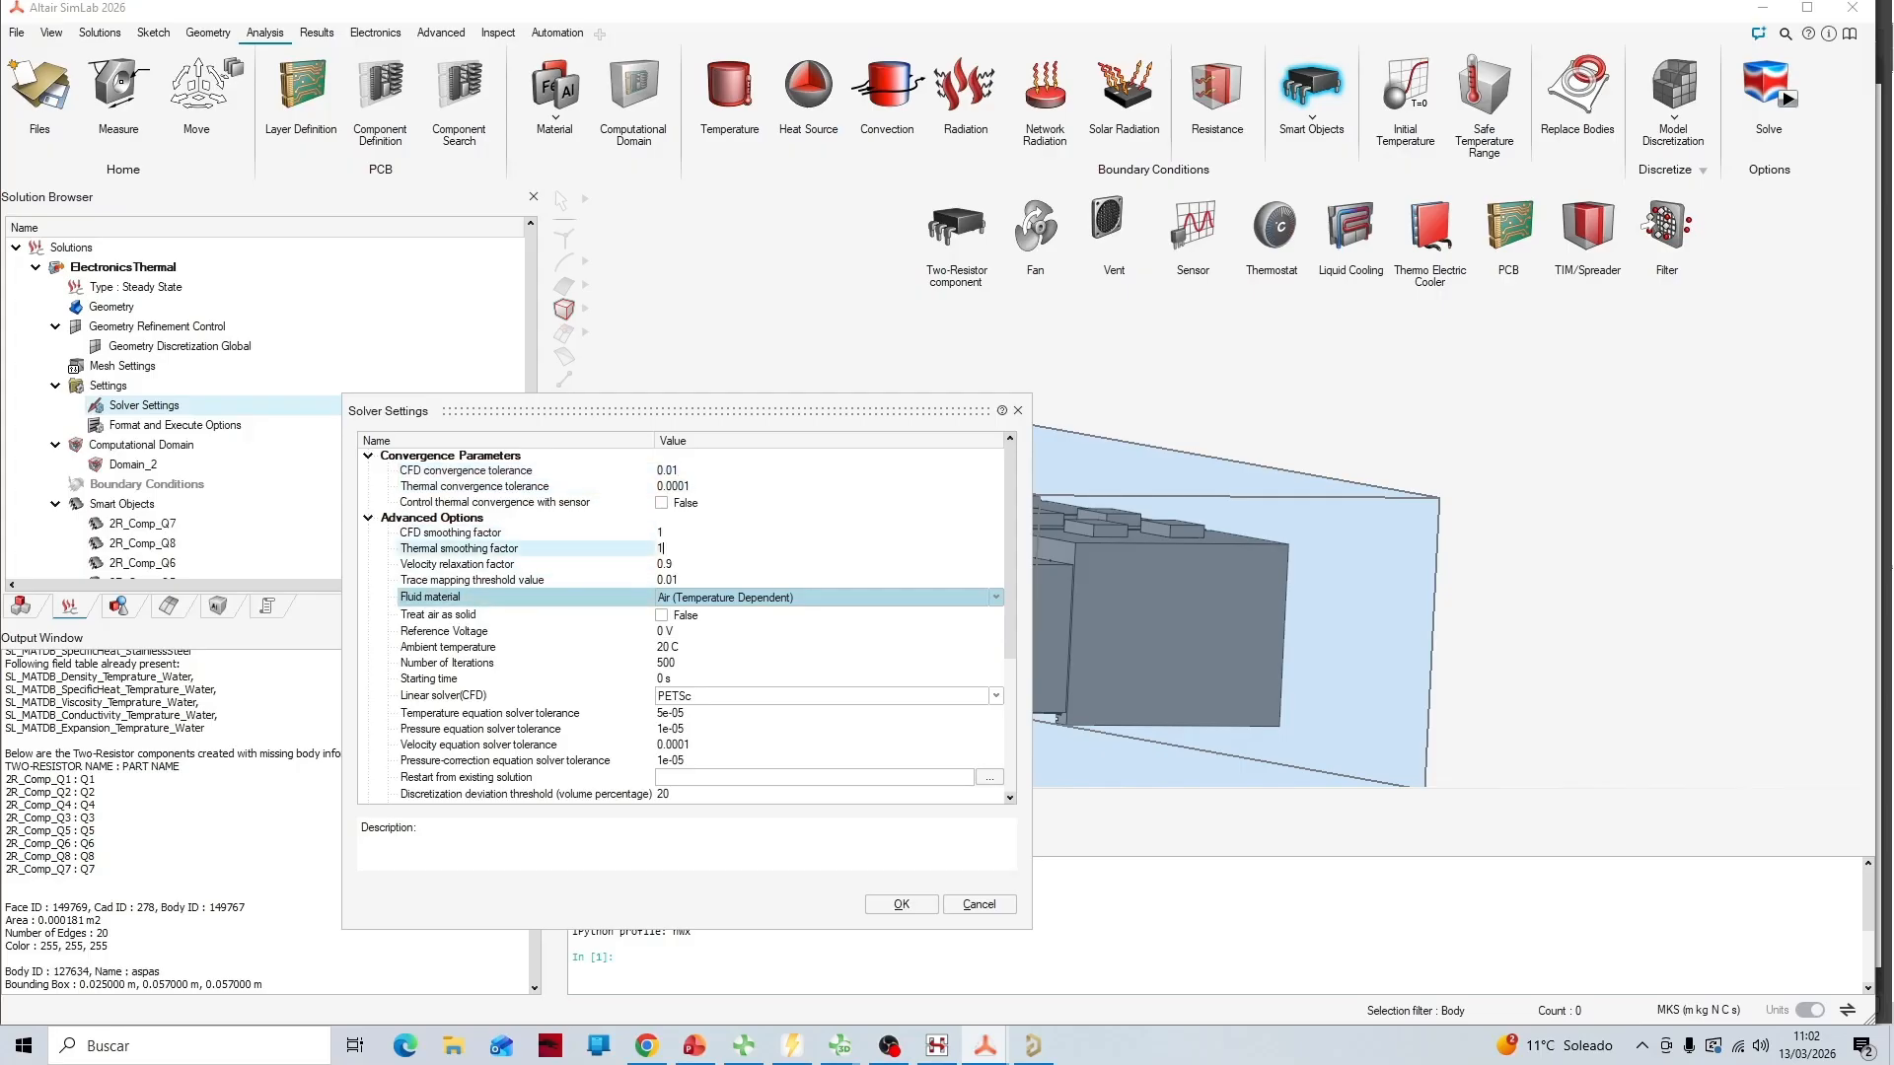
pyautogui.click(663, 564)
pyautogui.click(690, 596)
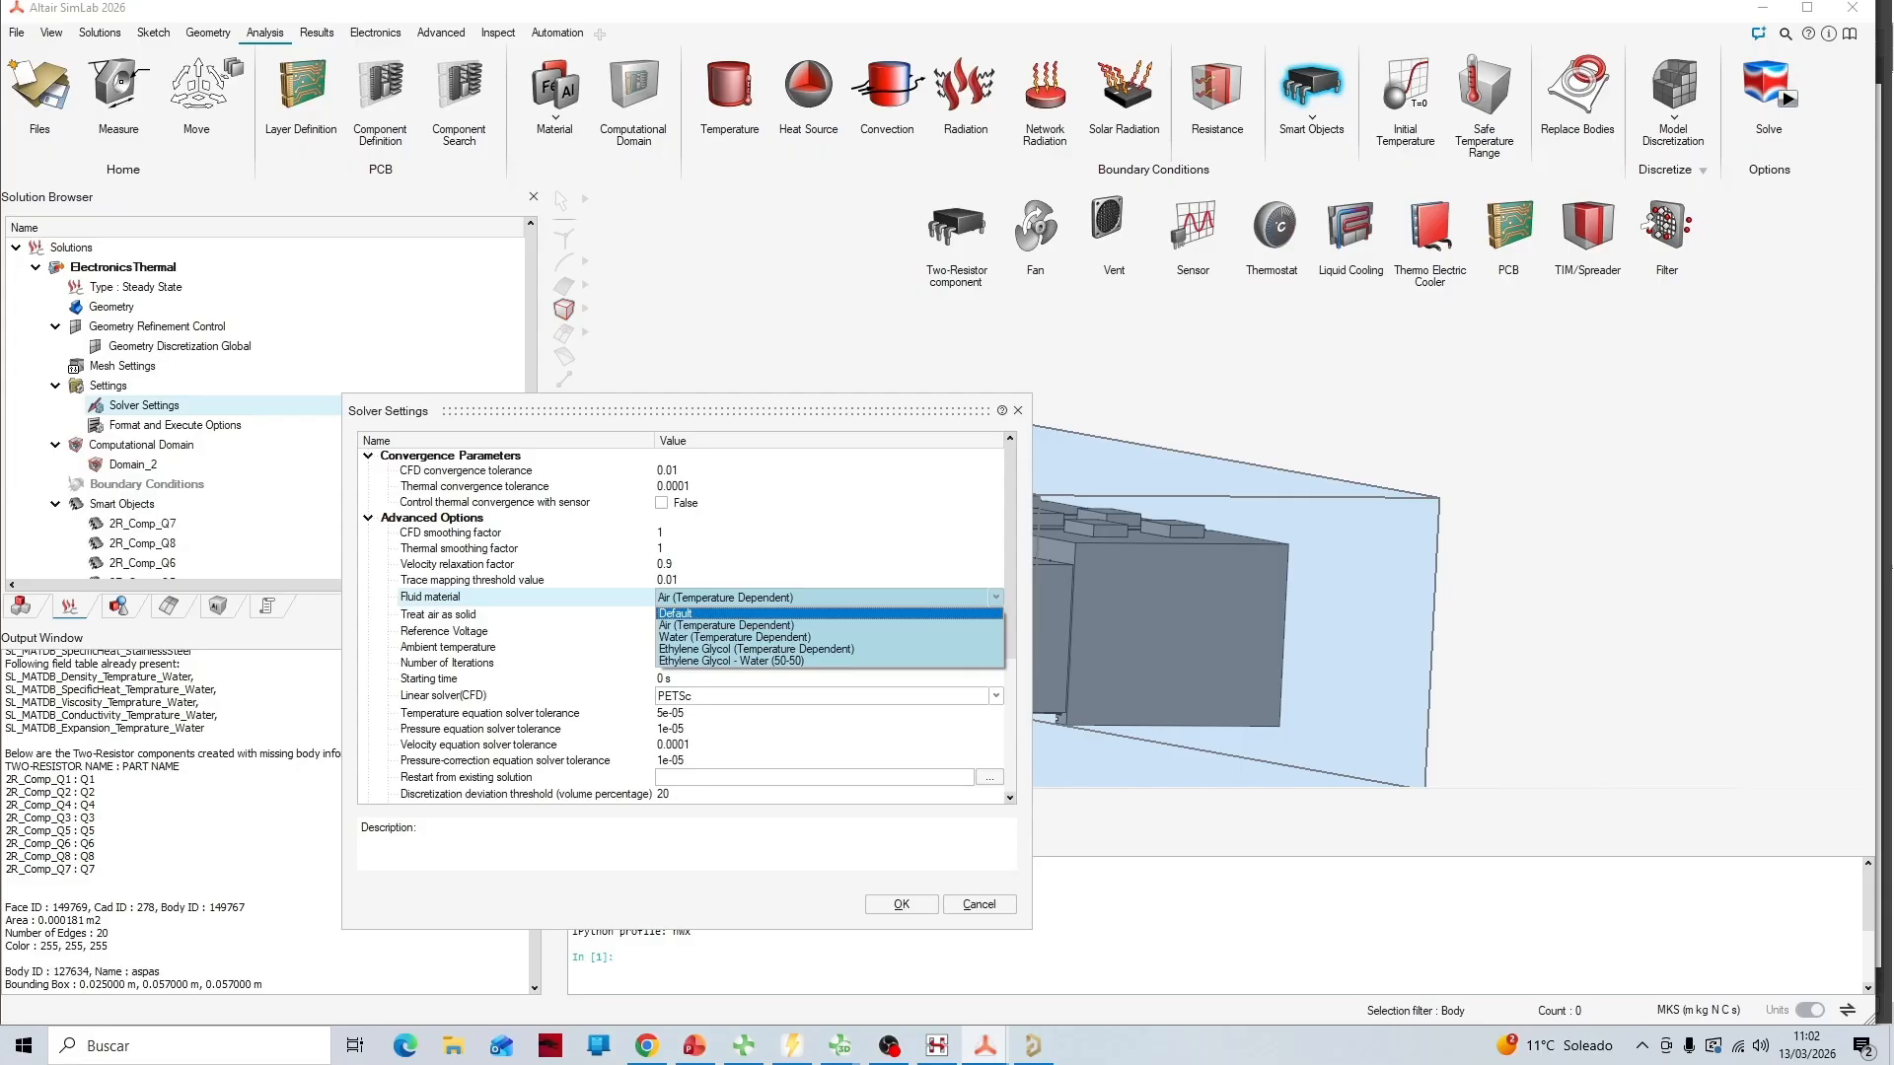
pyautogui.press('Escape')
# Set the solver's ambient temperature to 22.4 C, checking the laboratory test on slide 37, and confirm the solver settings
pyautogui.click(681, 647)
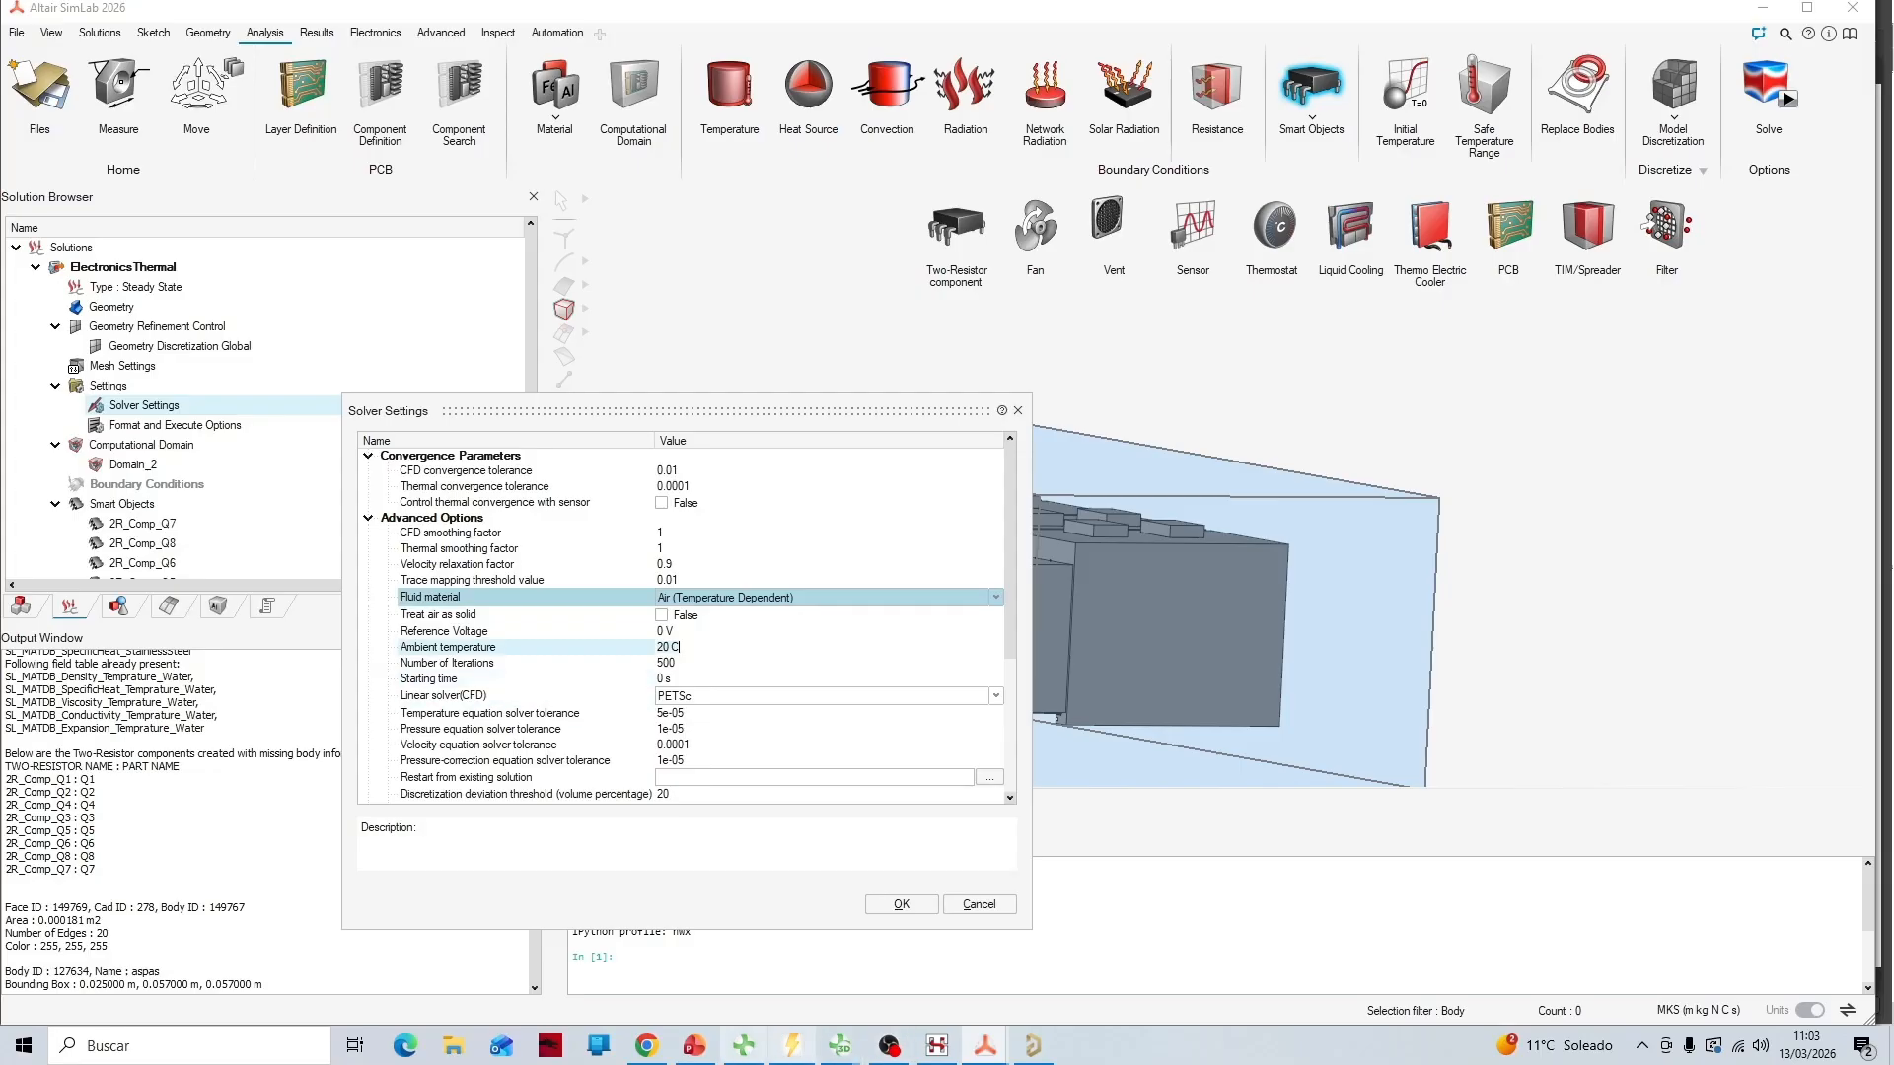
pyautogui.click(694, 1046)
pyautogui.scroll(-5, 128, 888)
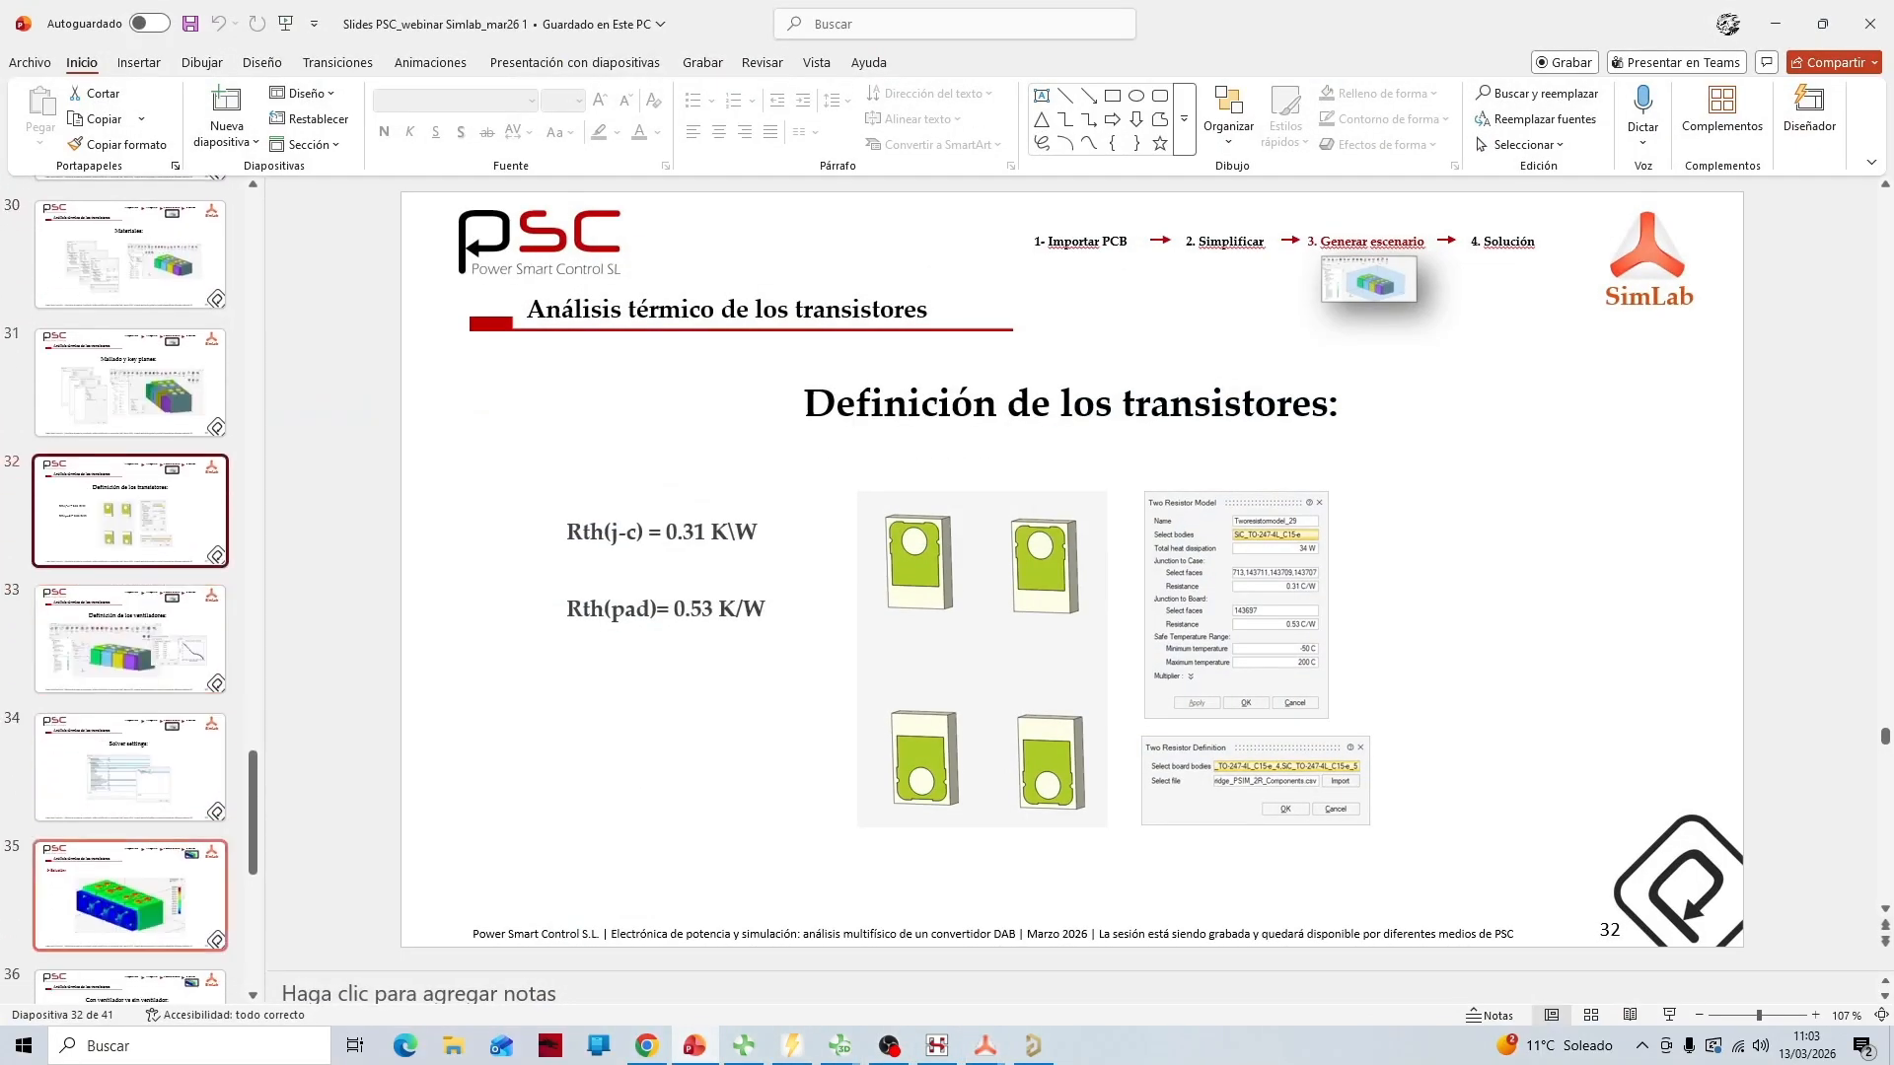
pyautogui.click(129, 903)
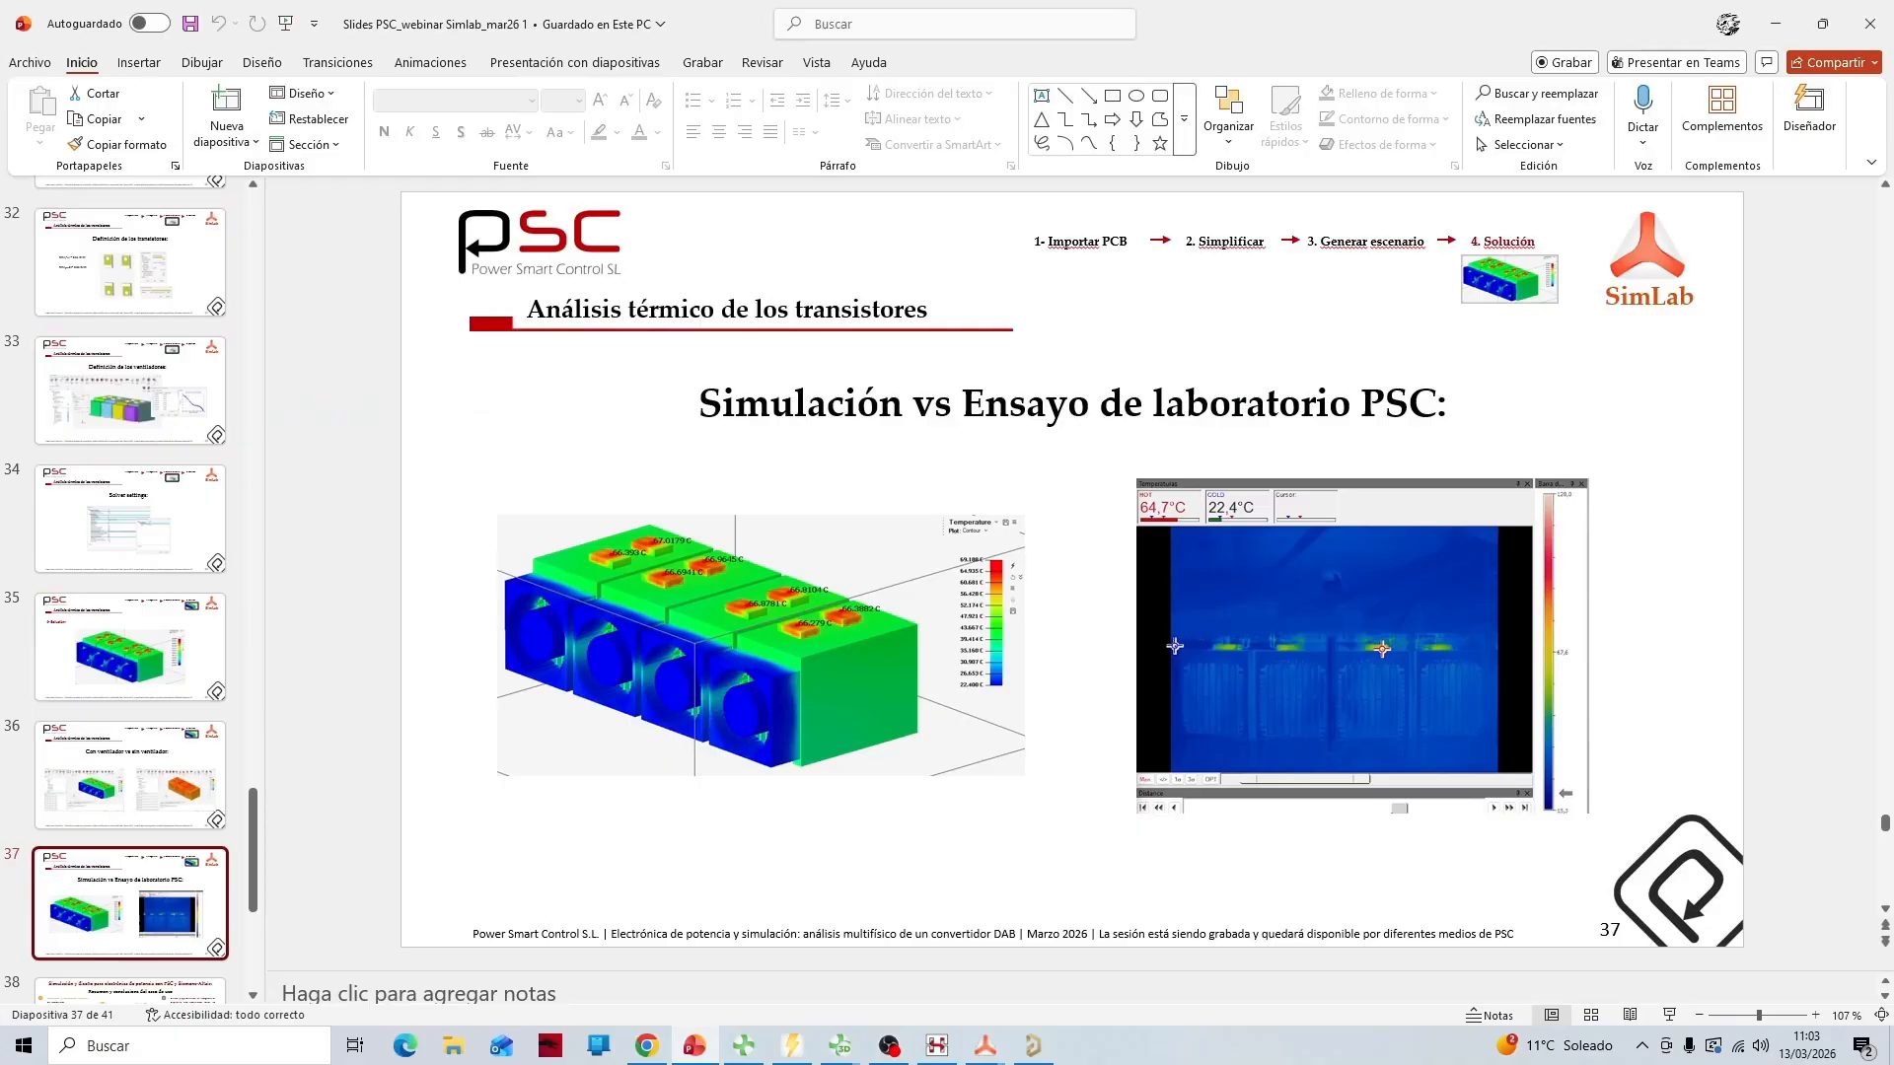
pyautogui.hotkey('alt', 'Tab')
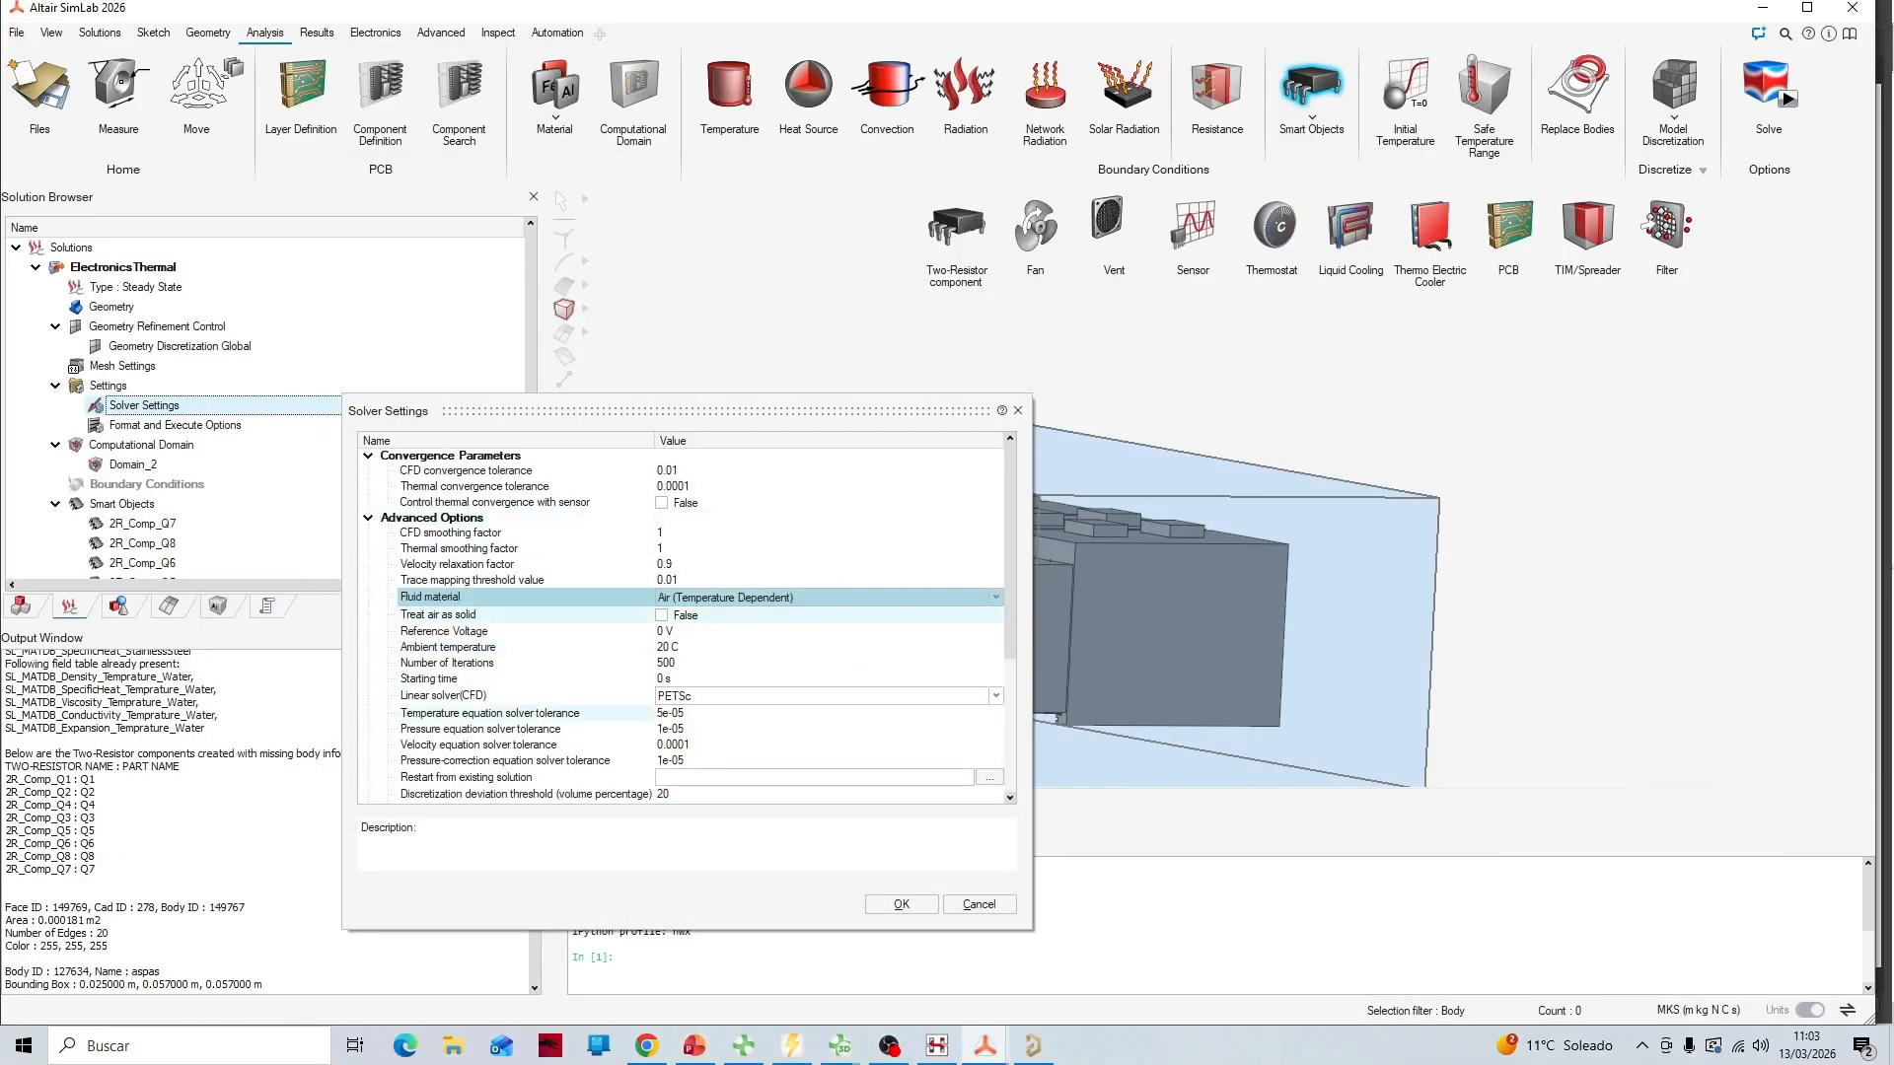
pyautogui.click(673, 647)
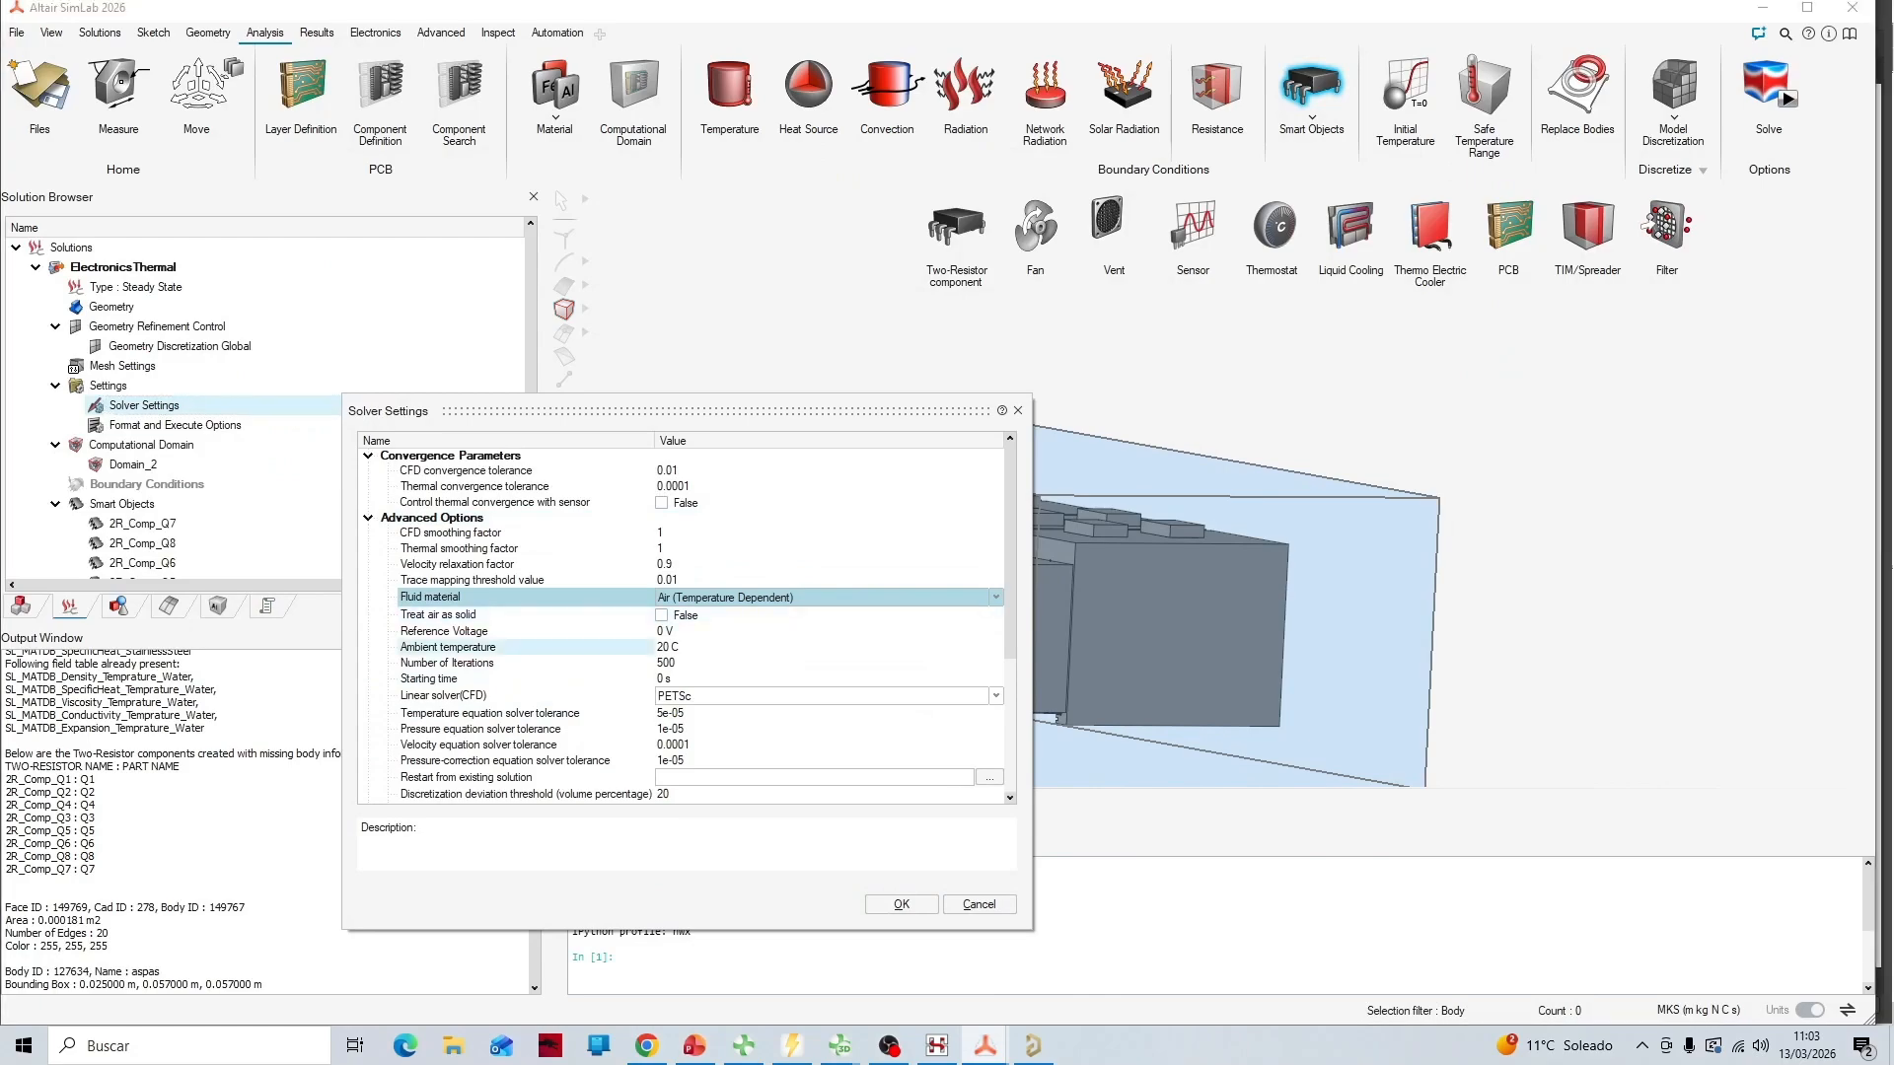
pyautogui.write('22.4')
pyautogui.click(901, 905)
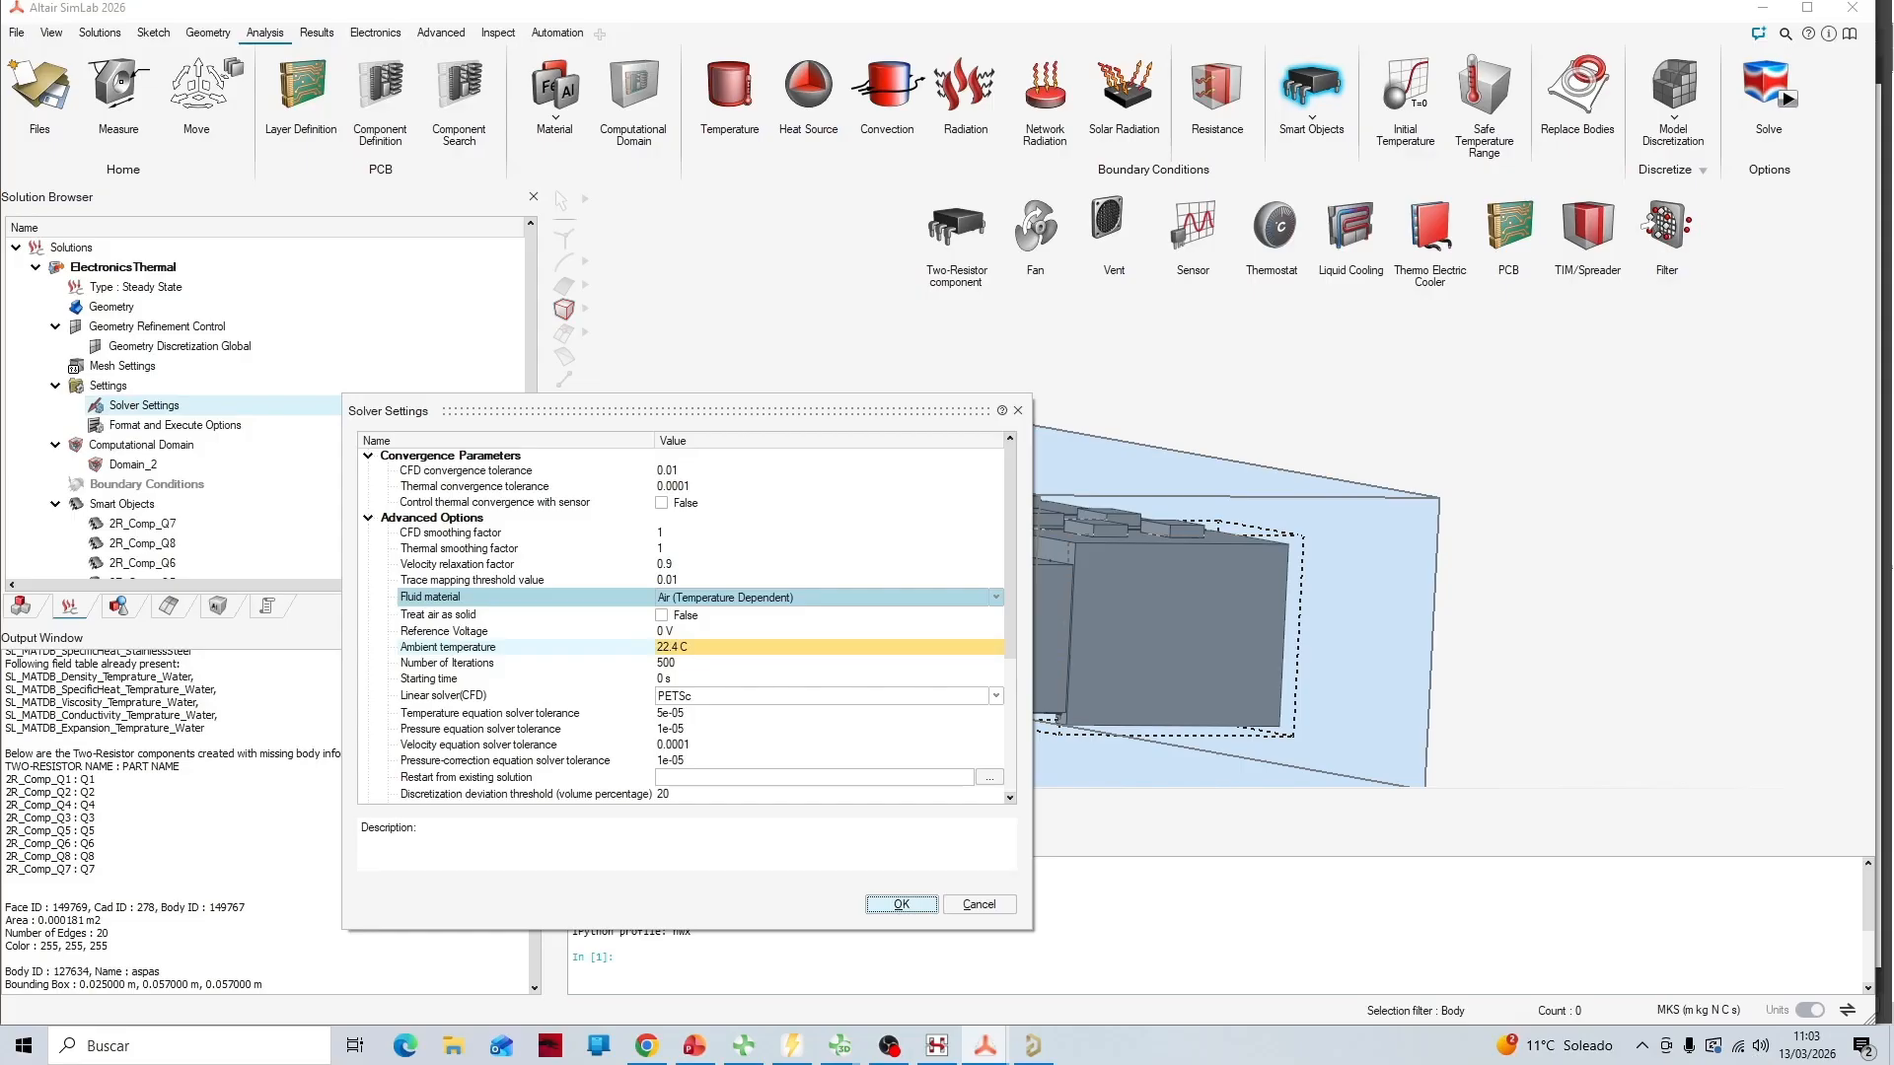
# Start updating the results of the ElectronicsThermal solution
pyautogui.scroll(-3, 267, 404)
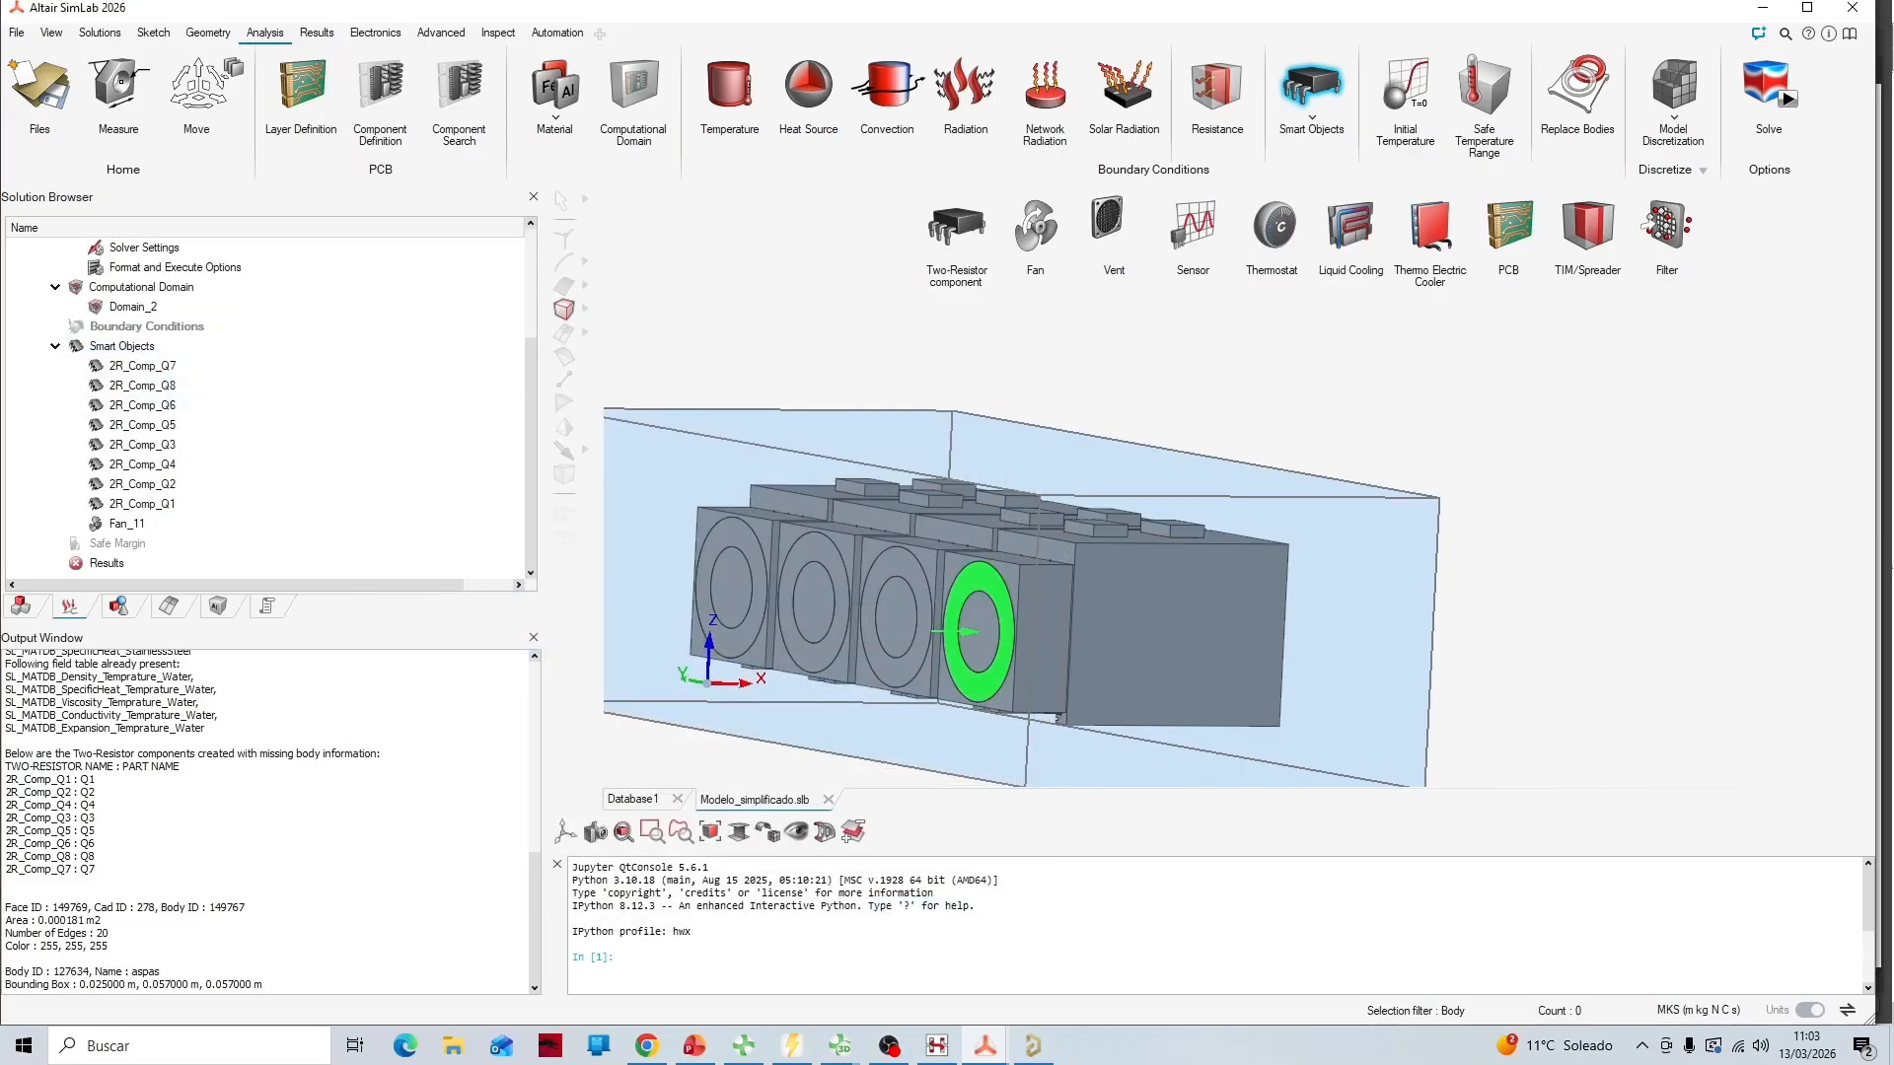
pyautogui.scroll(-1, 1677, 553)
pyautogui.moveTo(1085, 444); pyautogui.dragTo(1091, 538, button='middle')
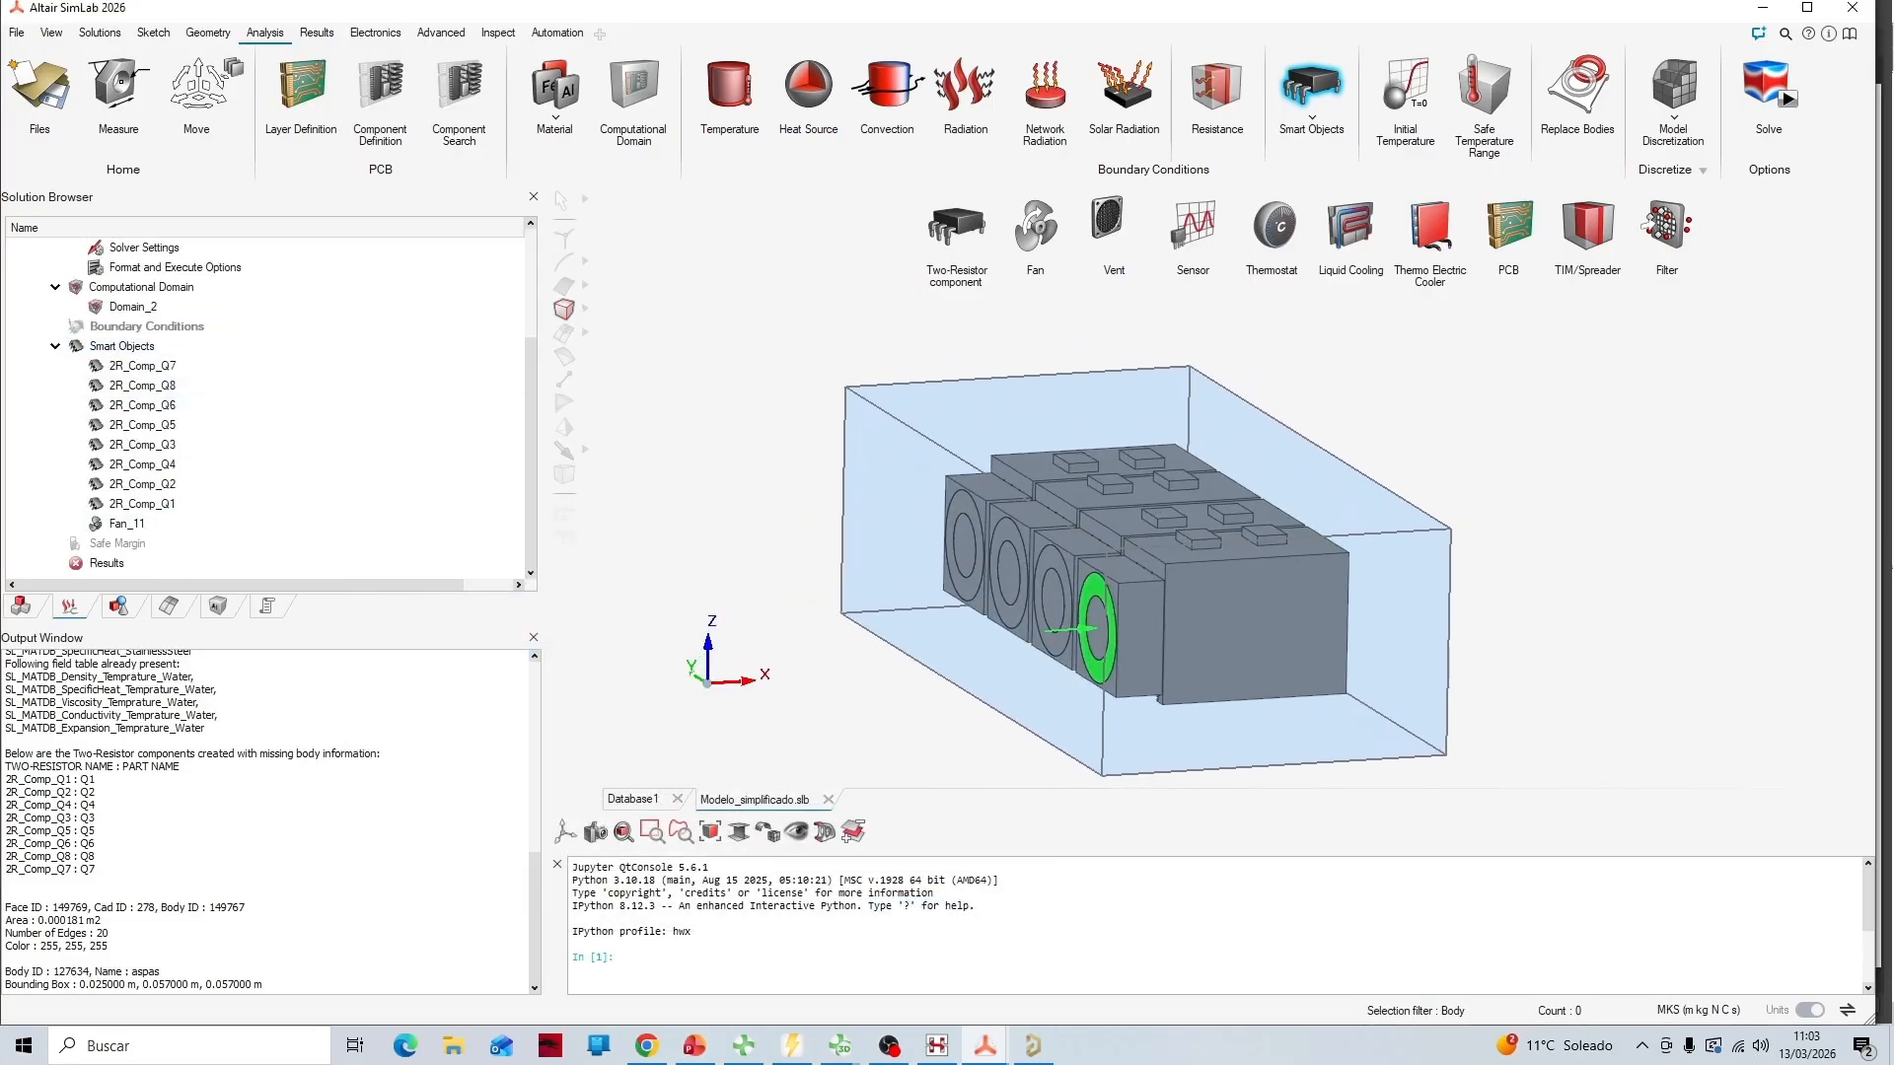
pyautogui.rightClick(144, 563)
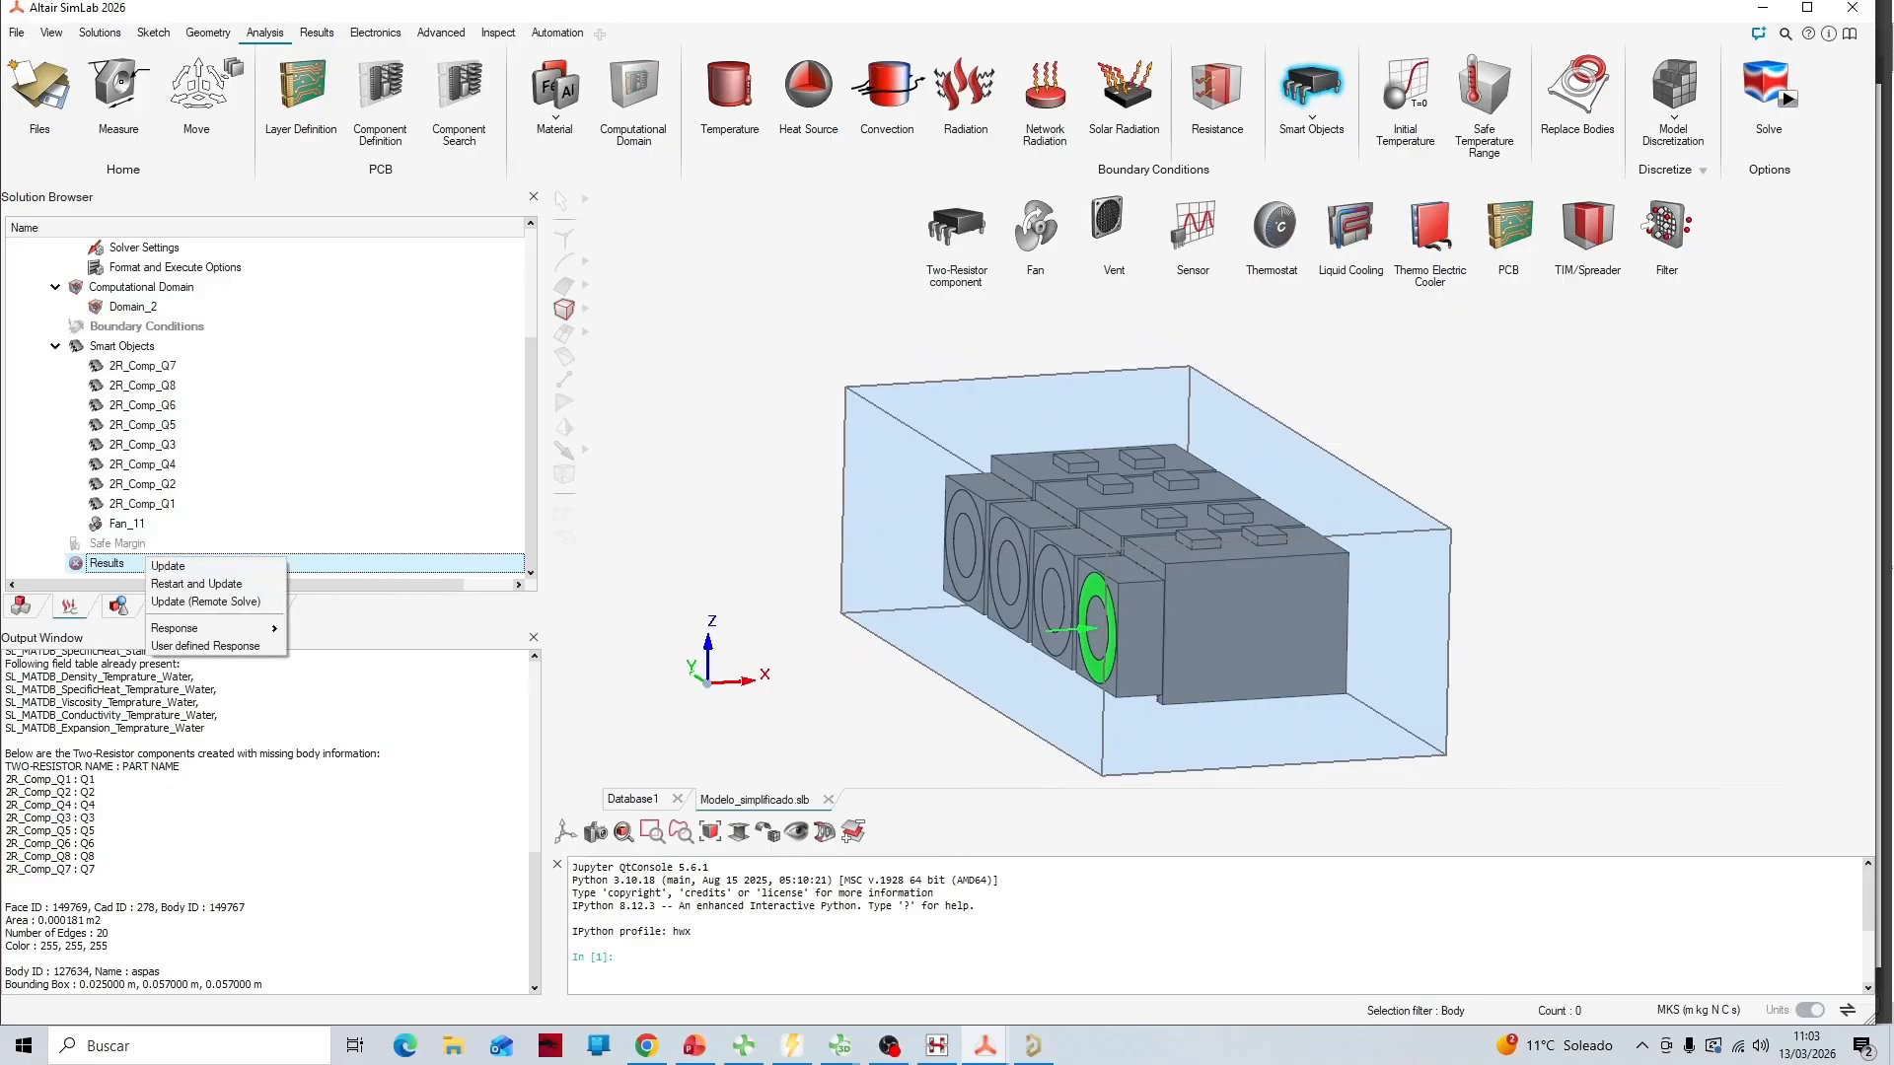
pyautogui.click(168, 566)
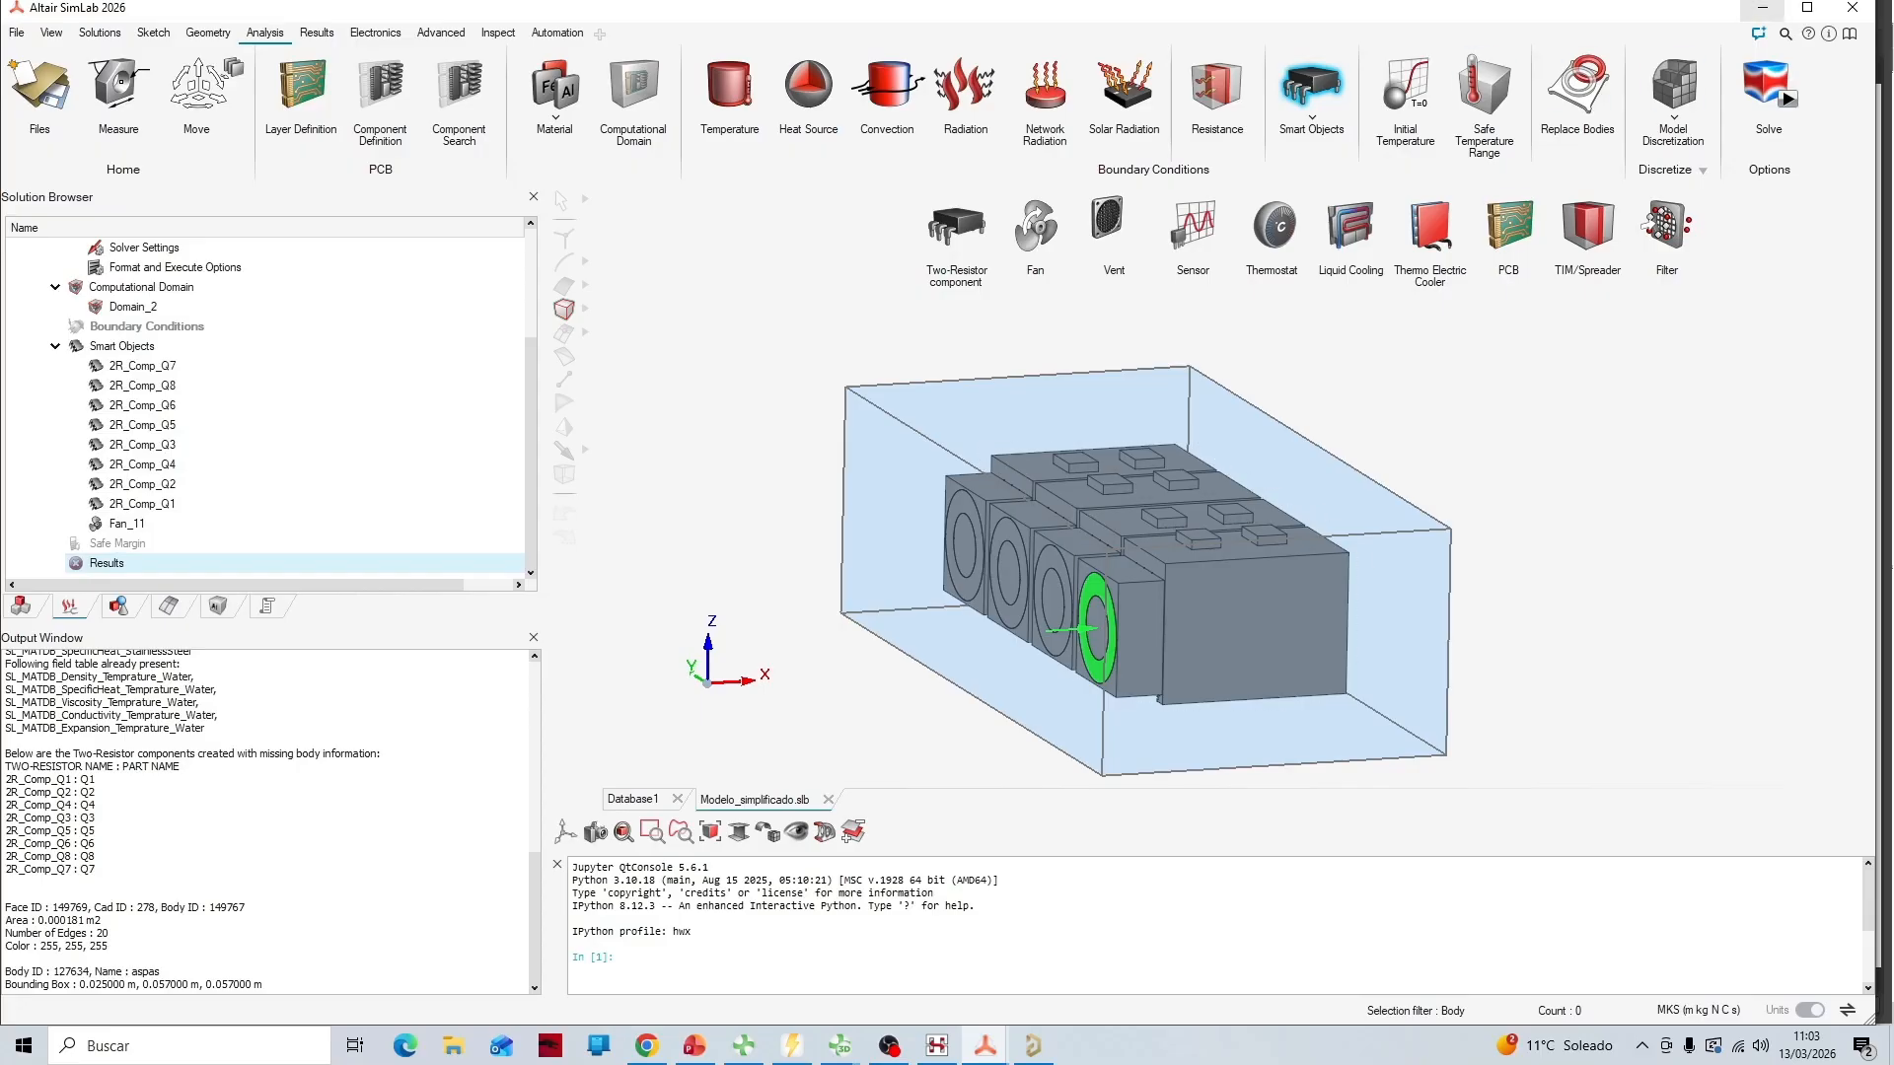
# Switch to the SimLab window with the solved 34W model and its temperature contour including the fans
pyautogui.click(1762, 8)
pyautogui.click(1763, 8)
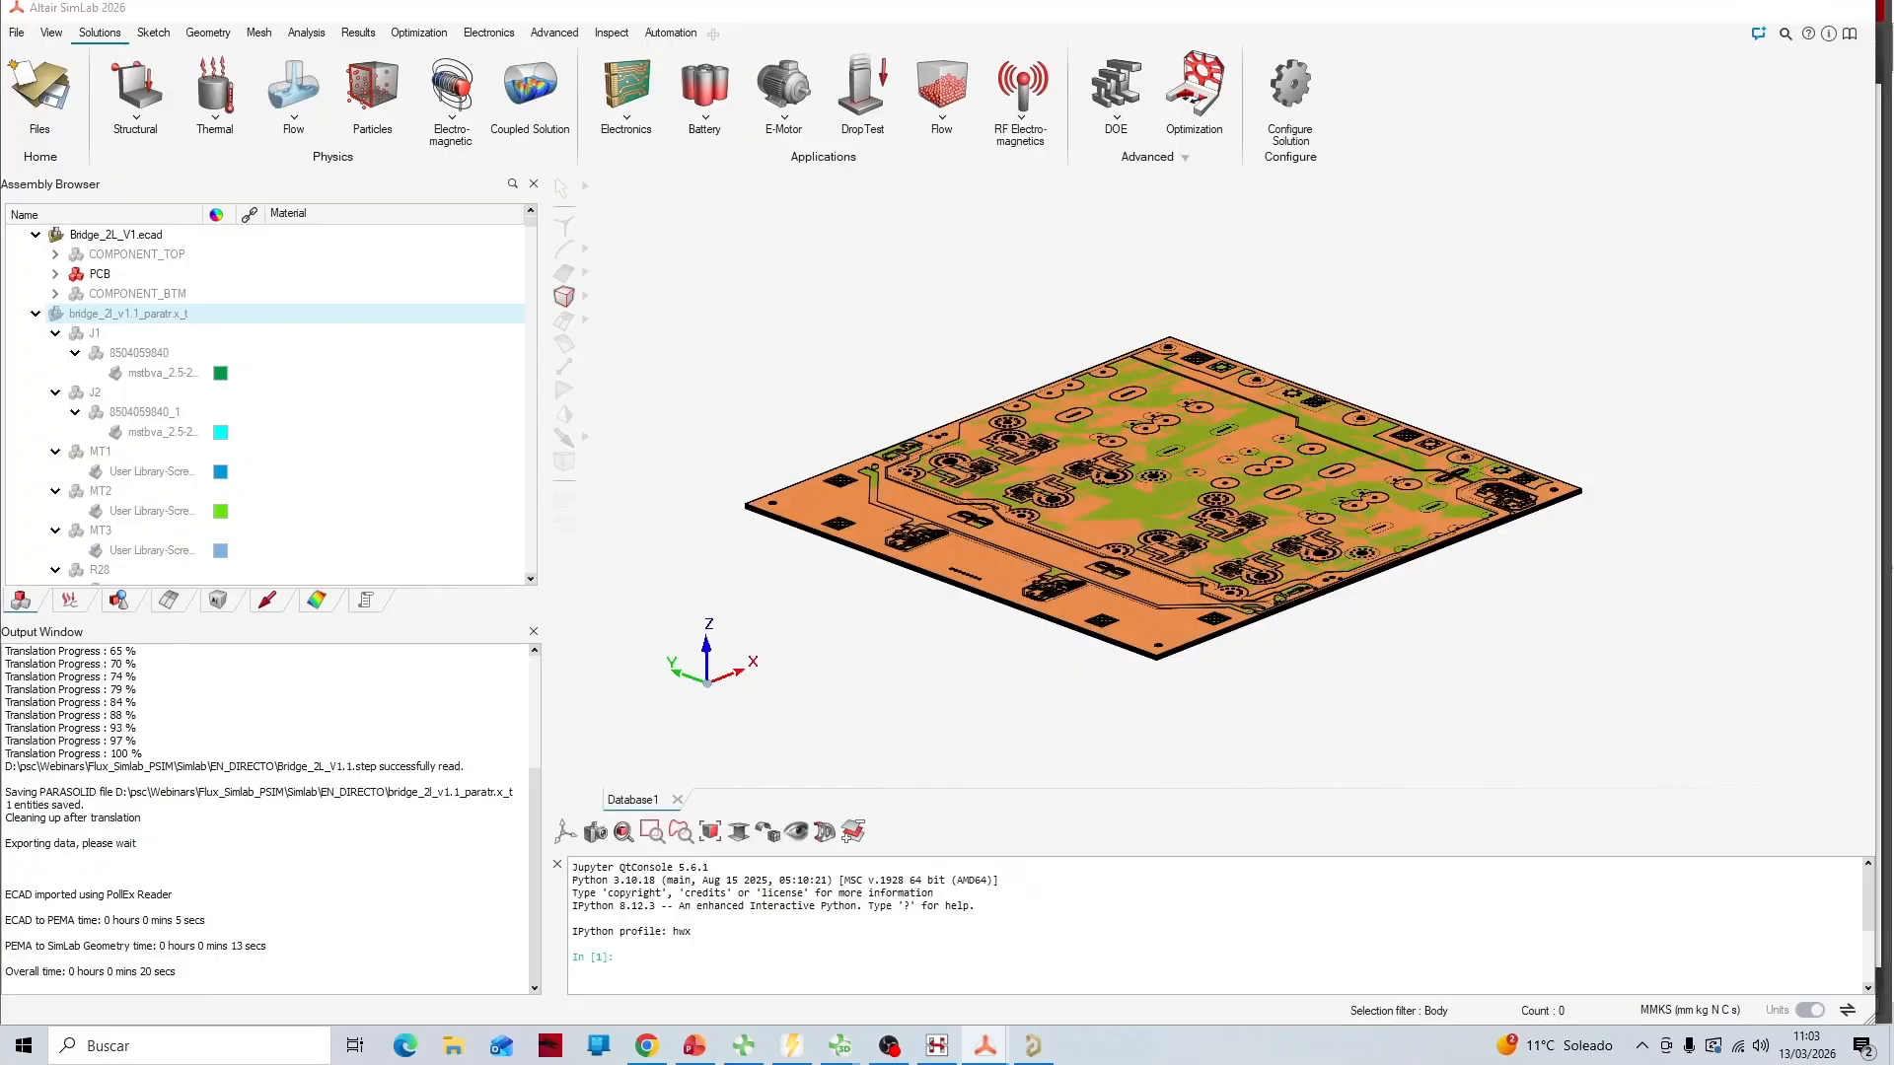
pyautogui.moveTo(984, 1046)
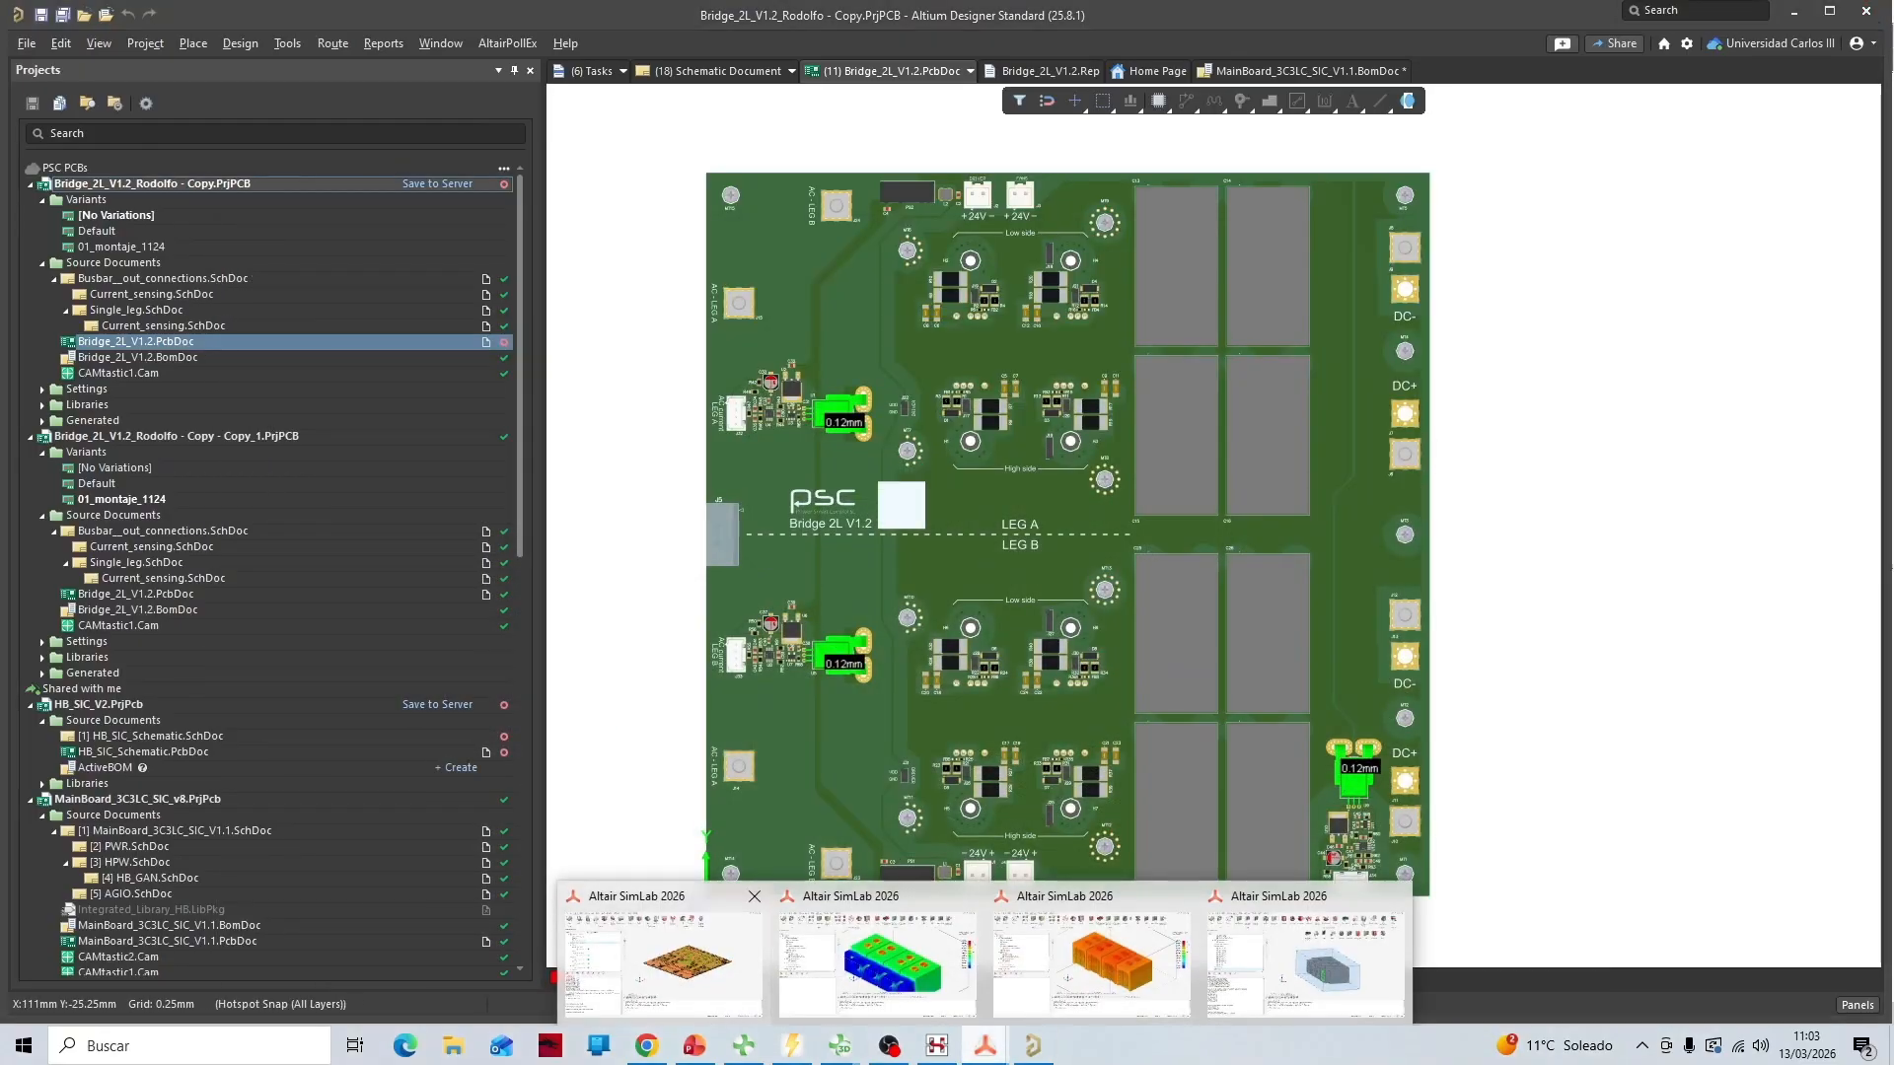
pyautogui.click(873, 1001)
pyautogui.scroll(-3, 1075, 484)
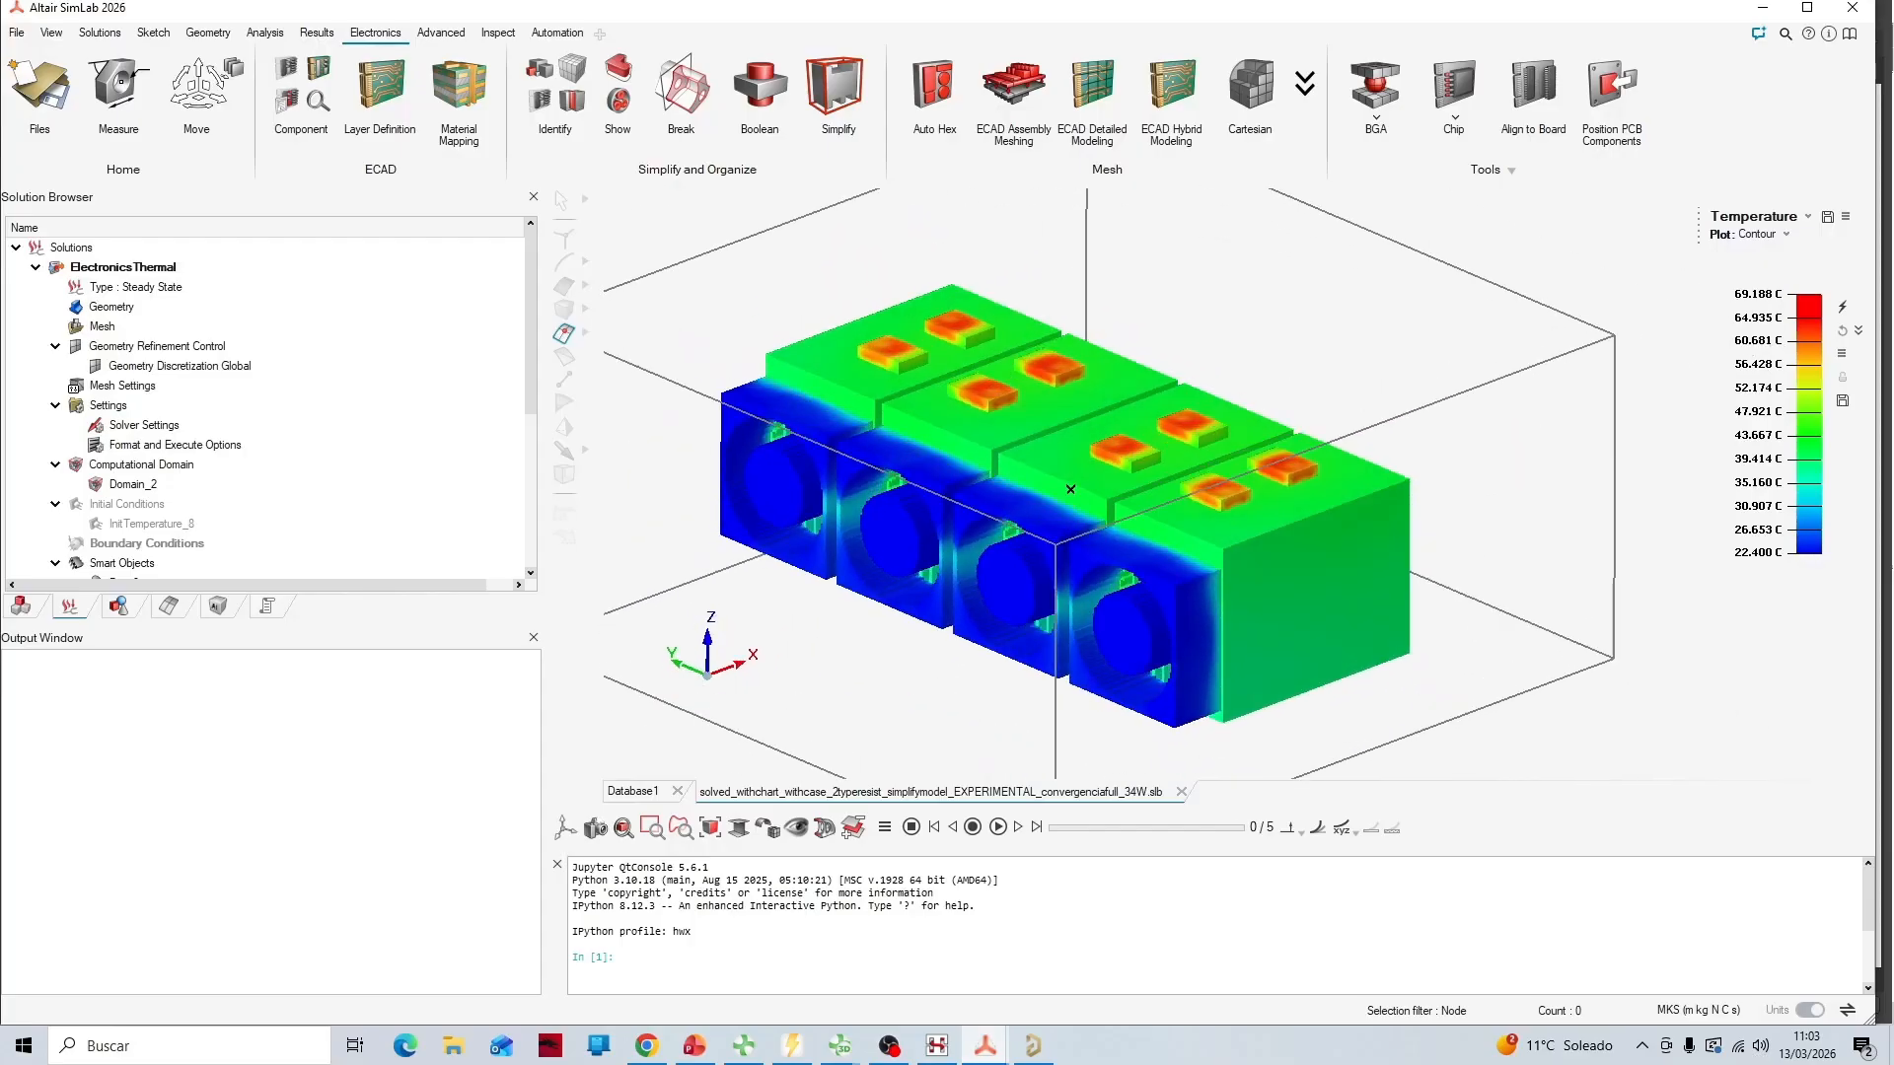
# Query the nodal temperature on top of each of the eight transistors in the contour plot
pyautogui.rightClick(1017, 221)
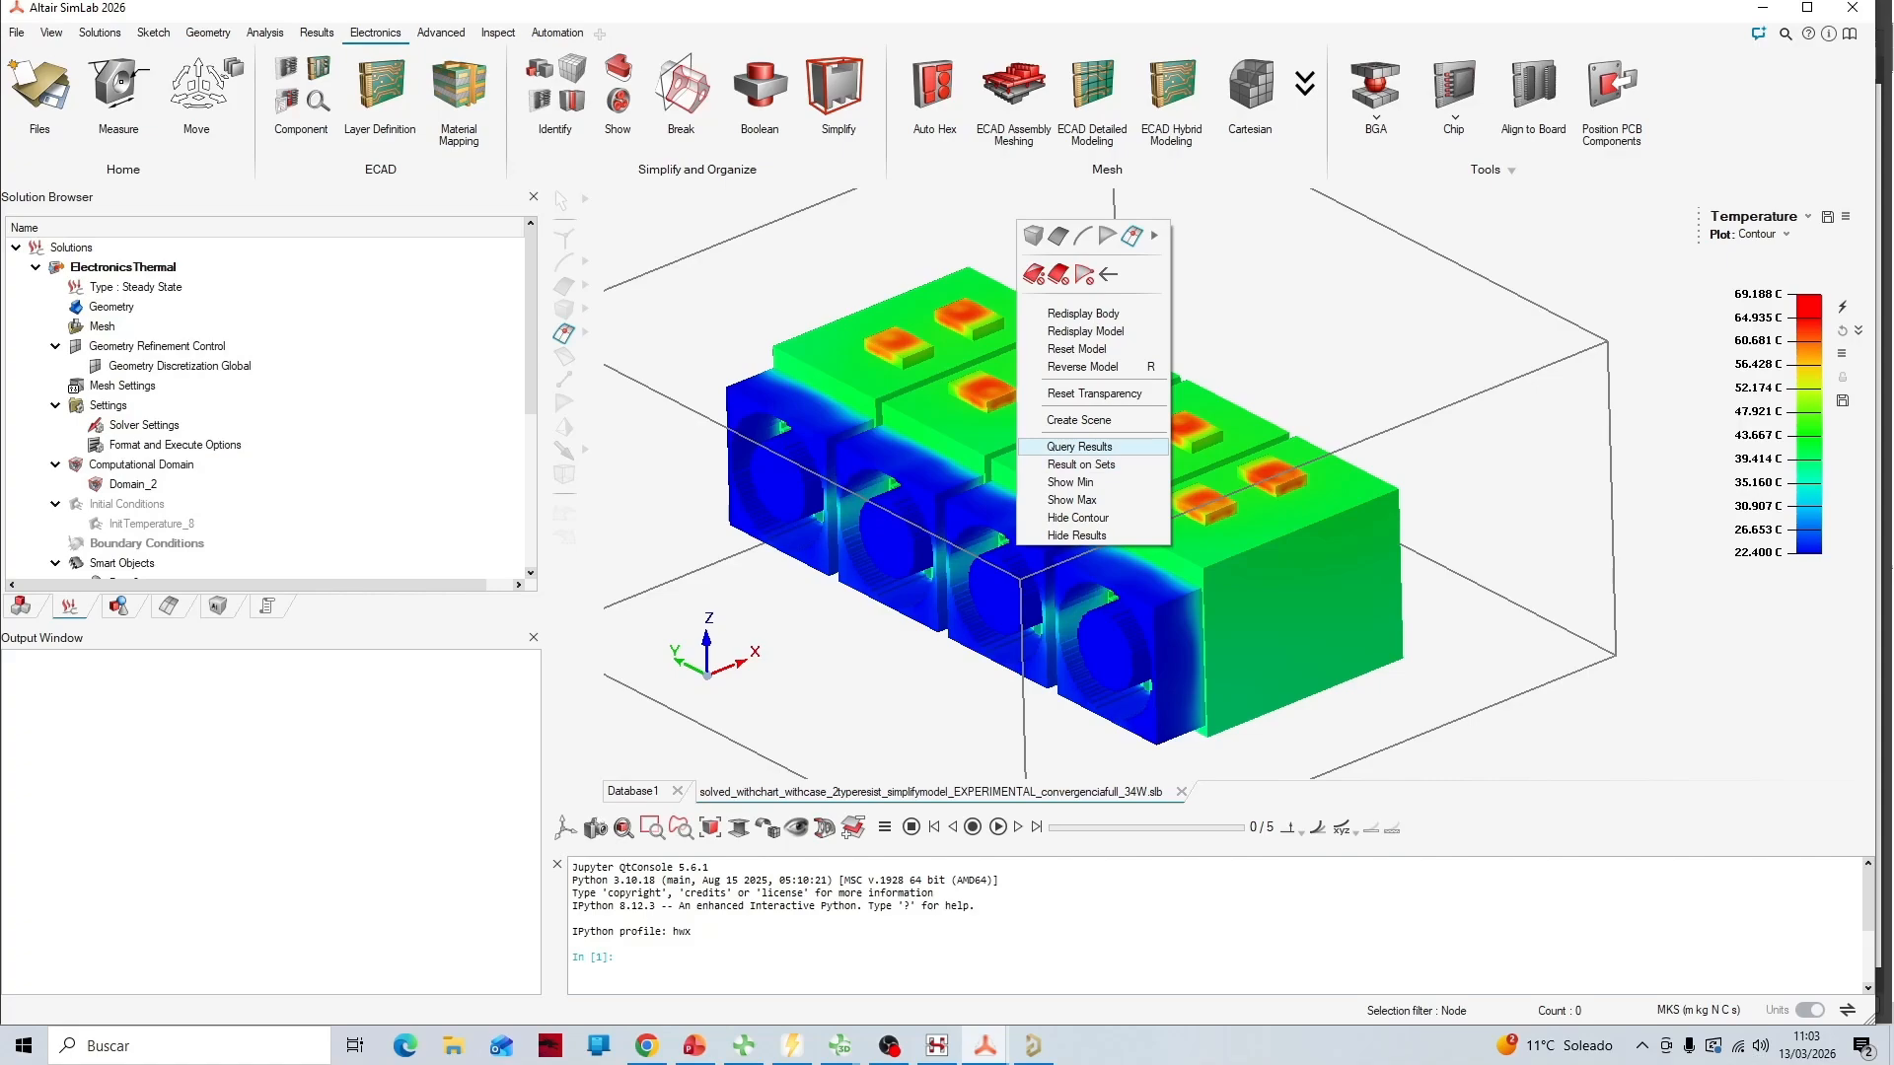
pyautogui.click(1079, 447)
pyautogui.scroll(3, 1085, 474)
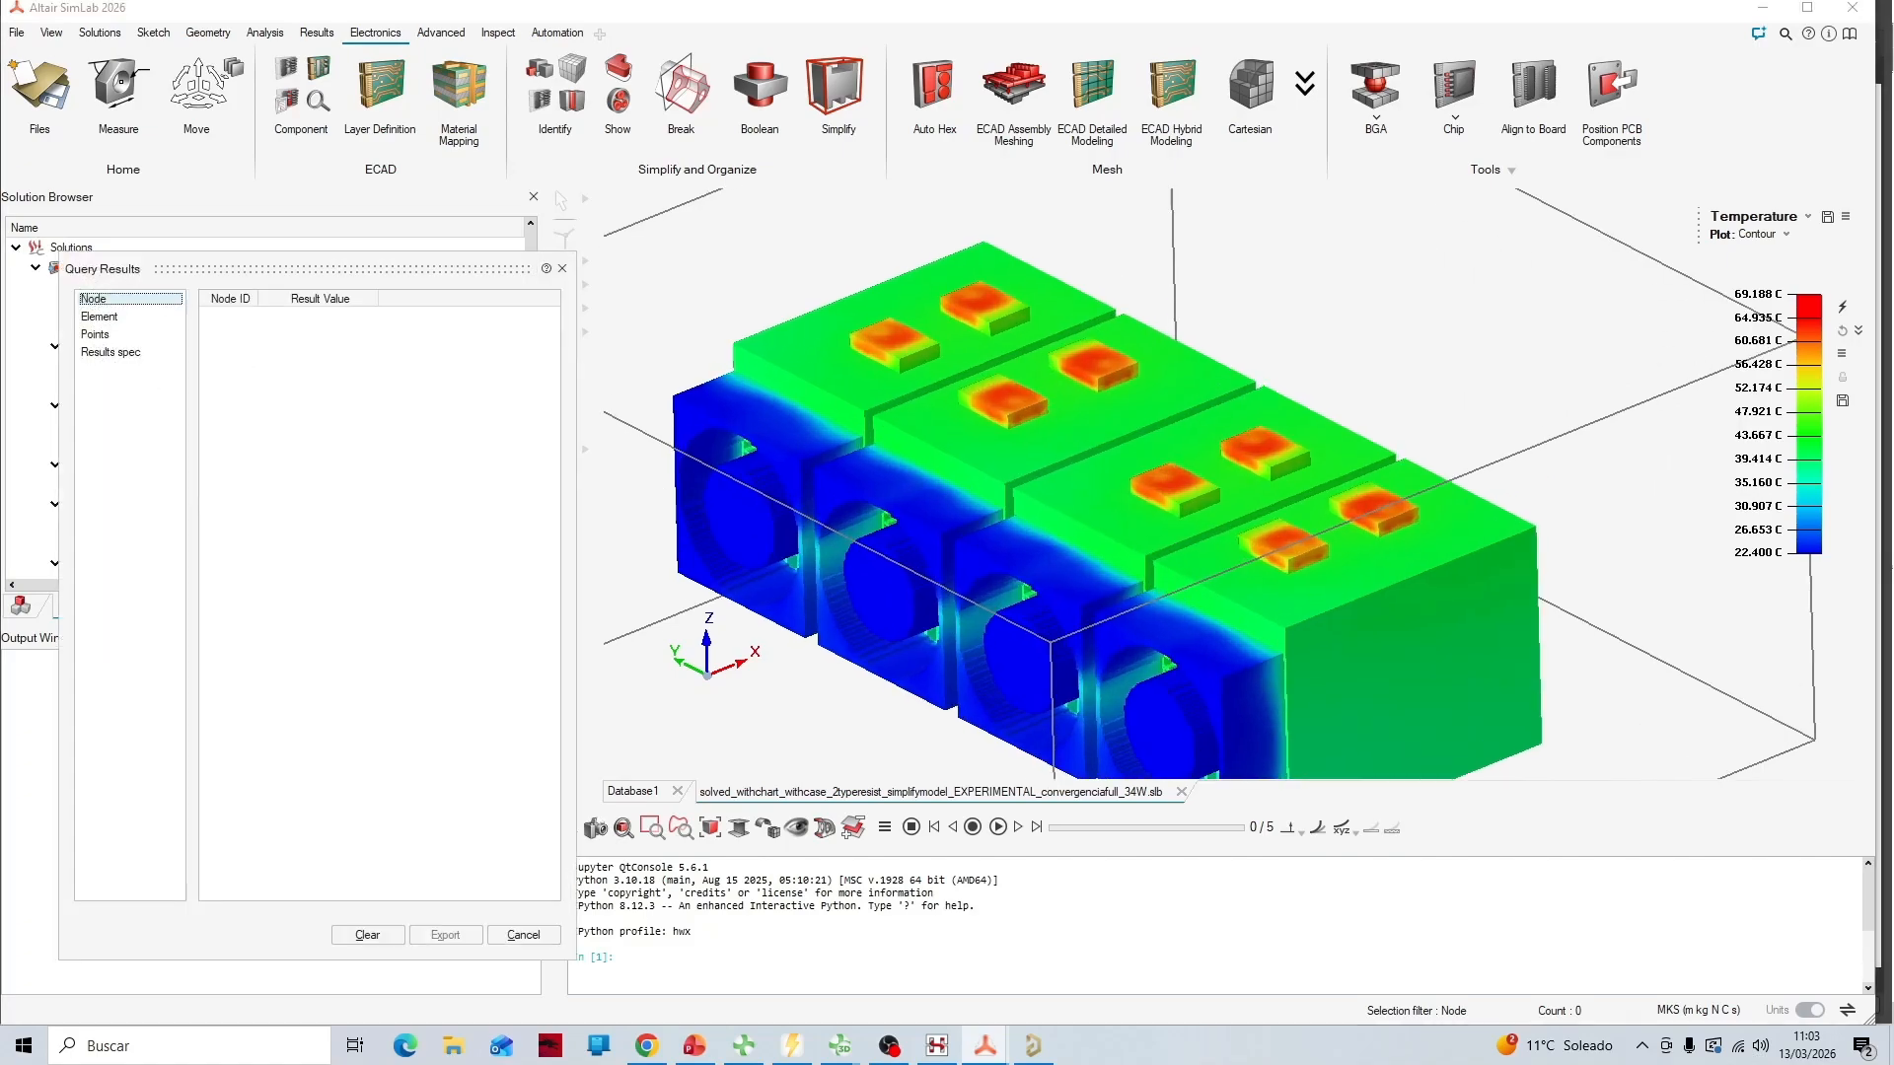
pyautogui.click(893, 342)
pyautogui.click(1011, 295)
pyautogui.click(1141, 357)
pyautogui.click(1015, 399)
pyautogui.click(1348, 466)
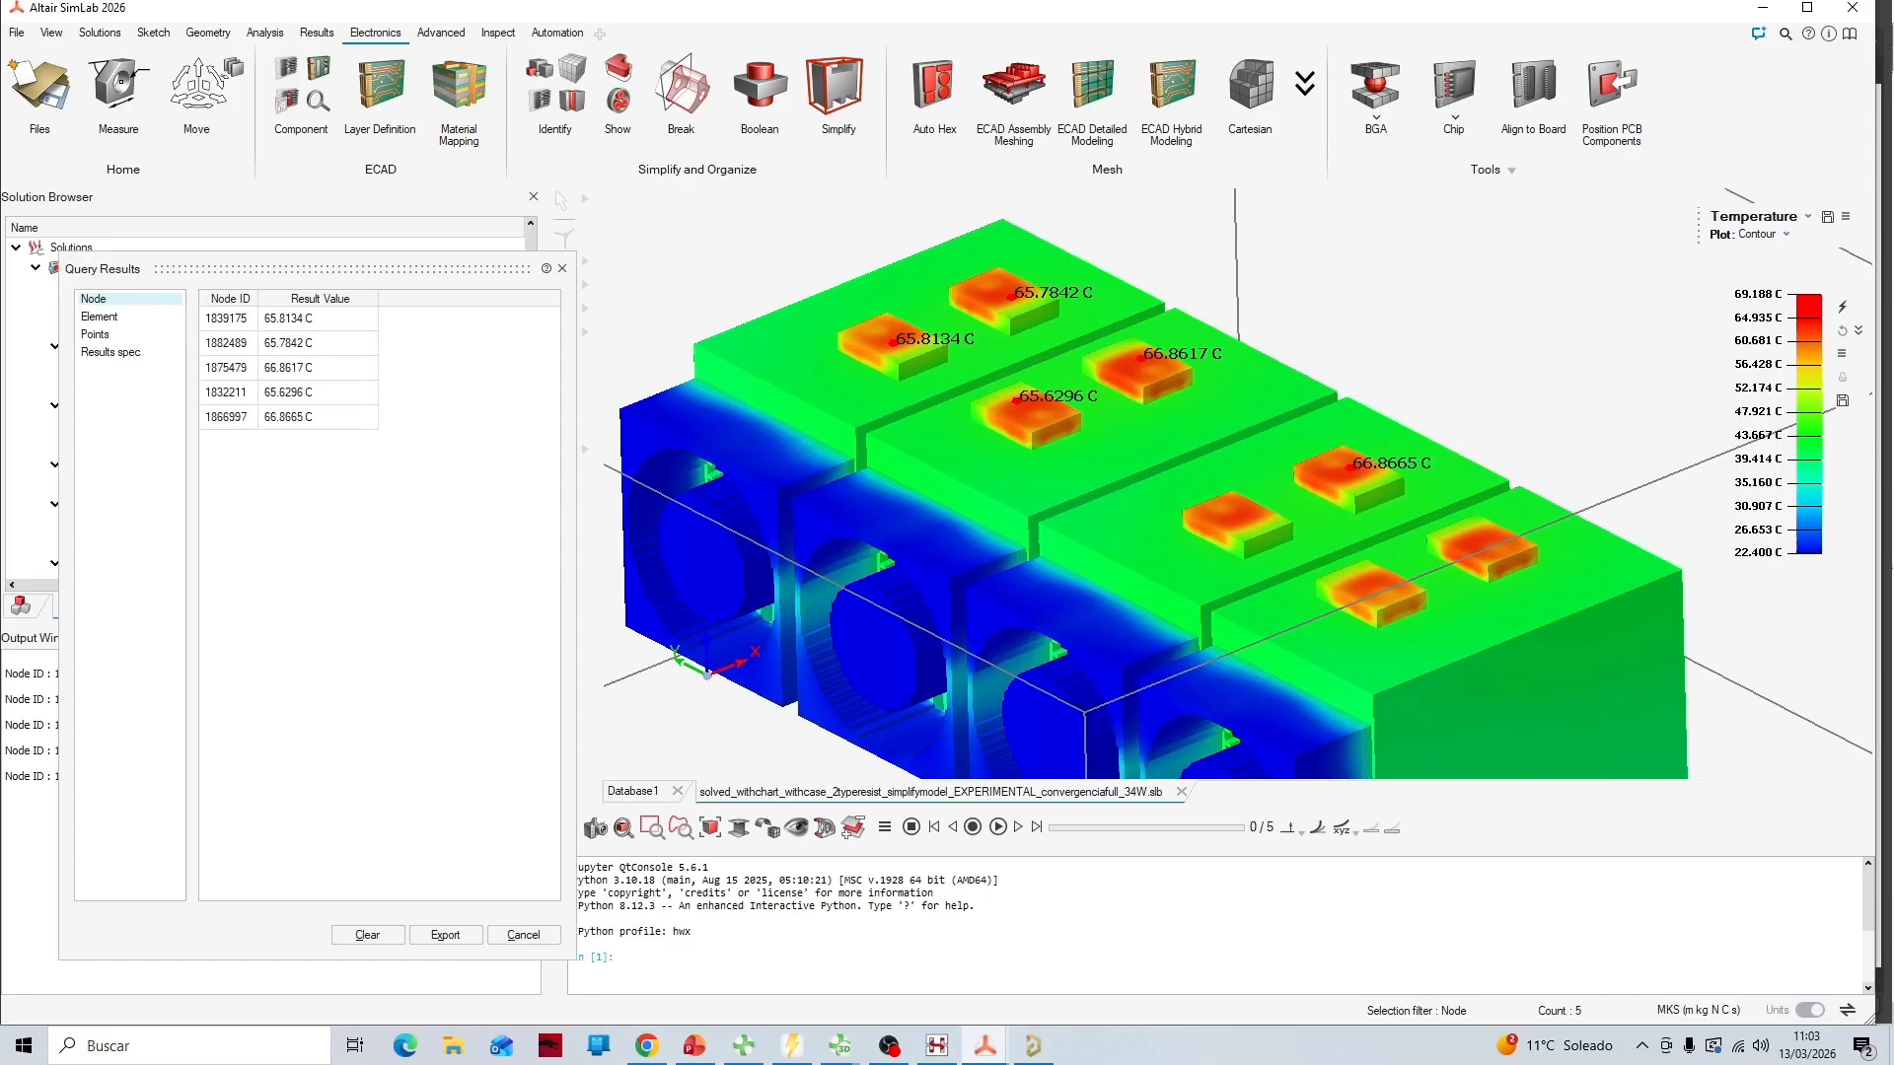
pyautogui.click(1236, 517)
pyautogui.click(1476, 538)
pyautogui.click(1369, 579)
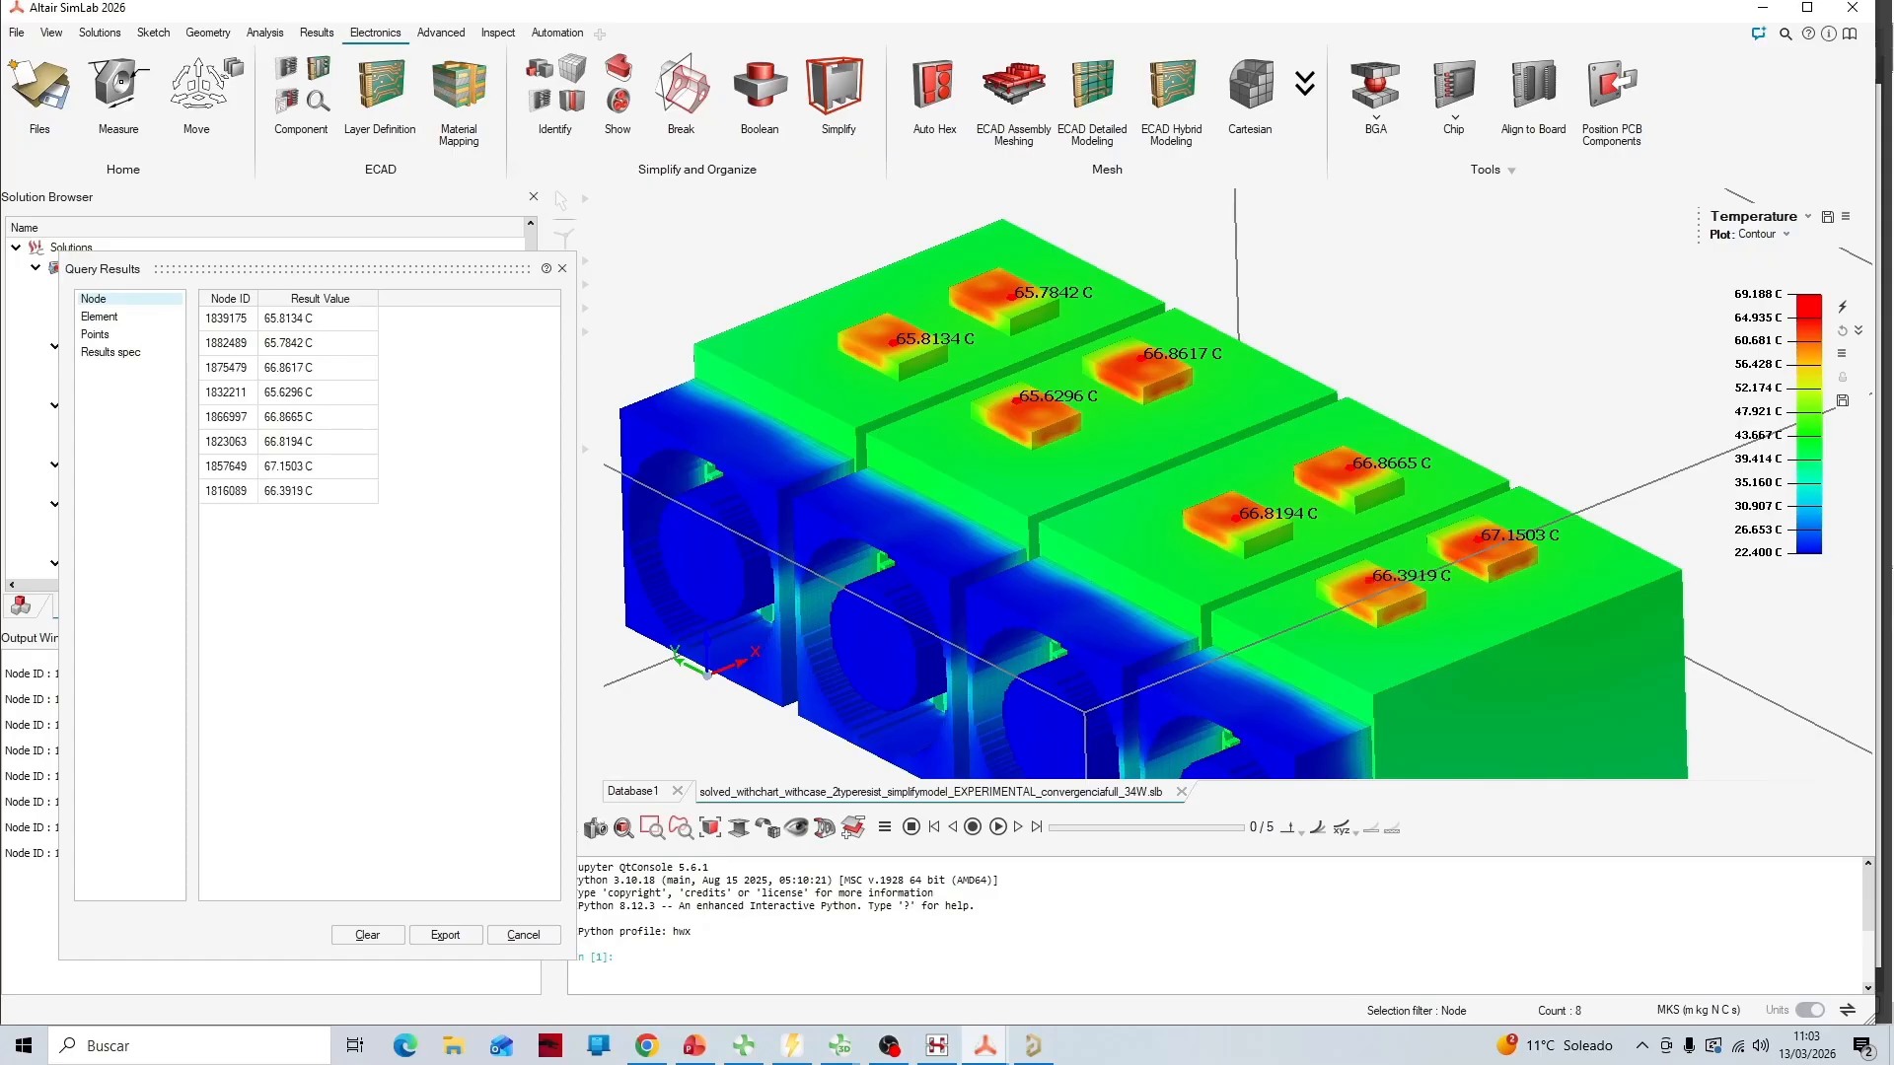
pyautogui.scroll(5, 1365, 458)
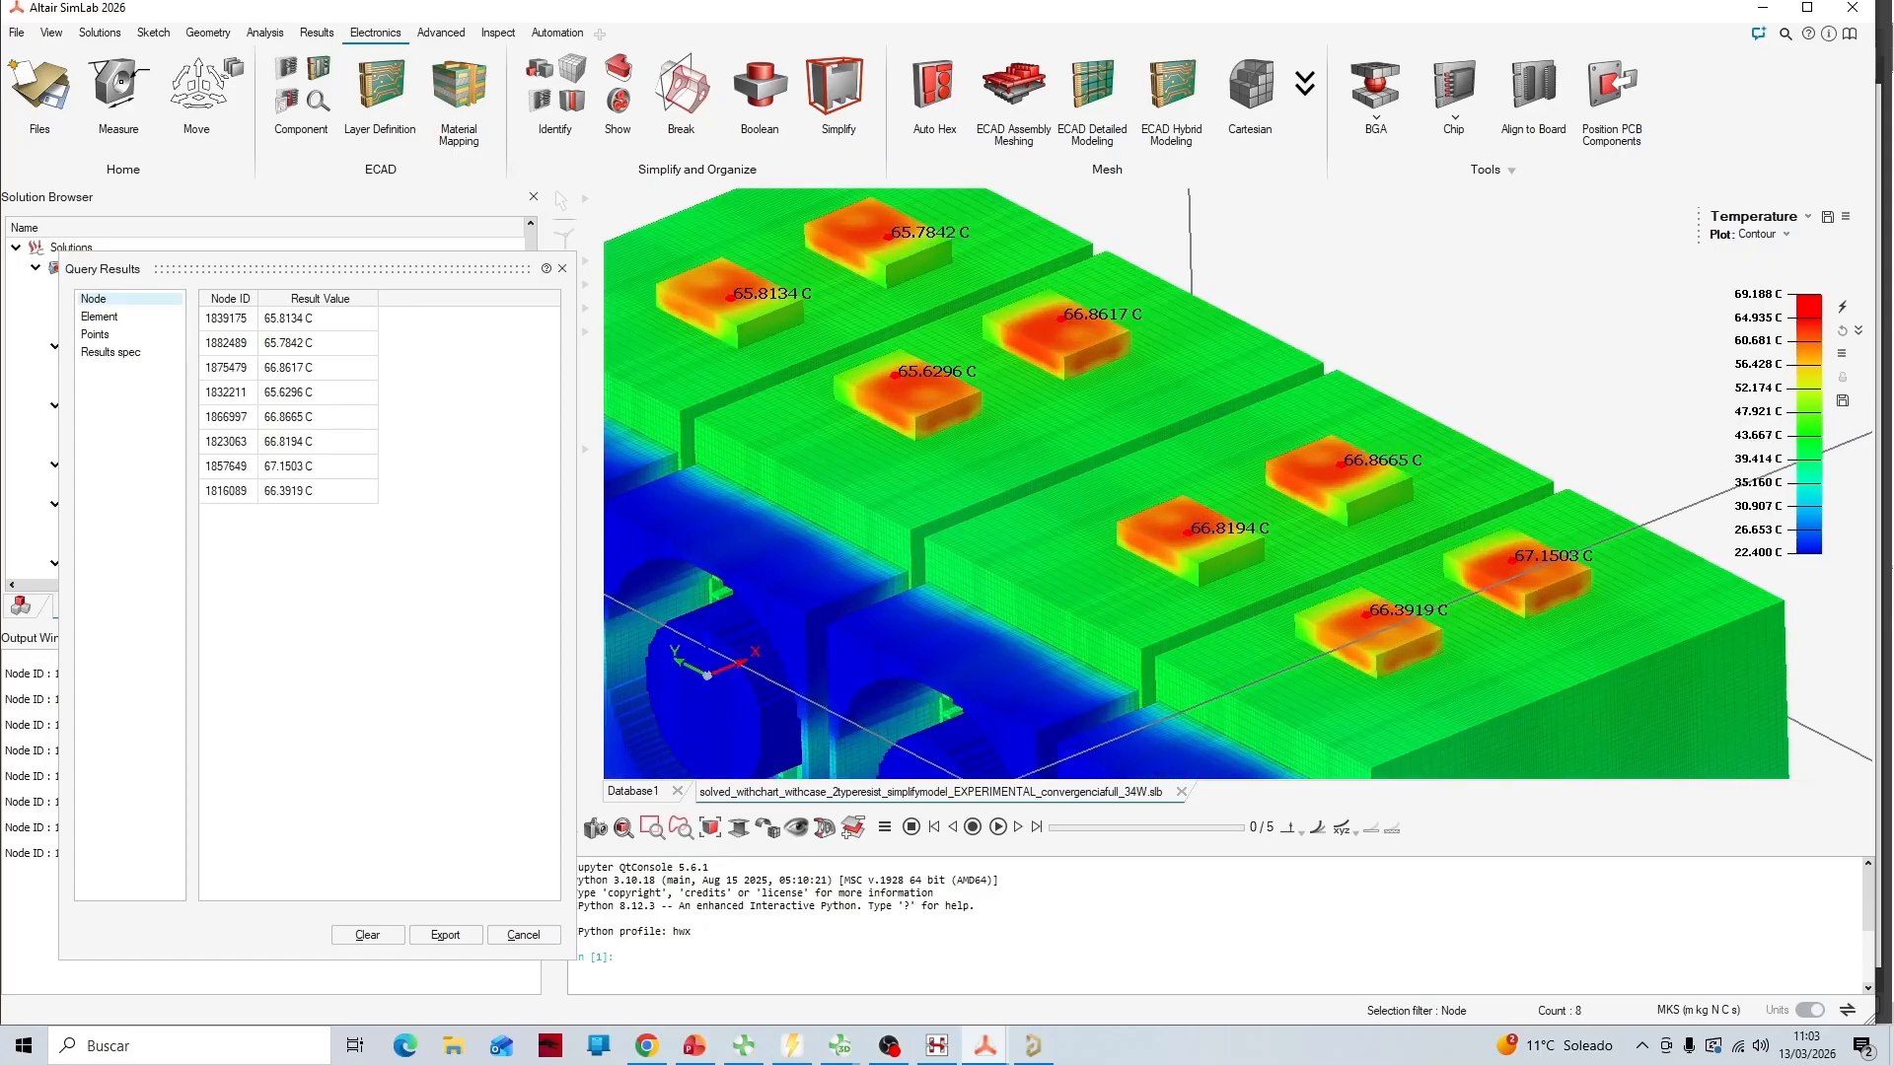
pyautogui.scroll(-5, 1341, 470)
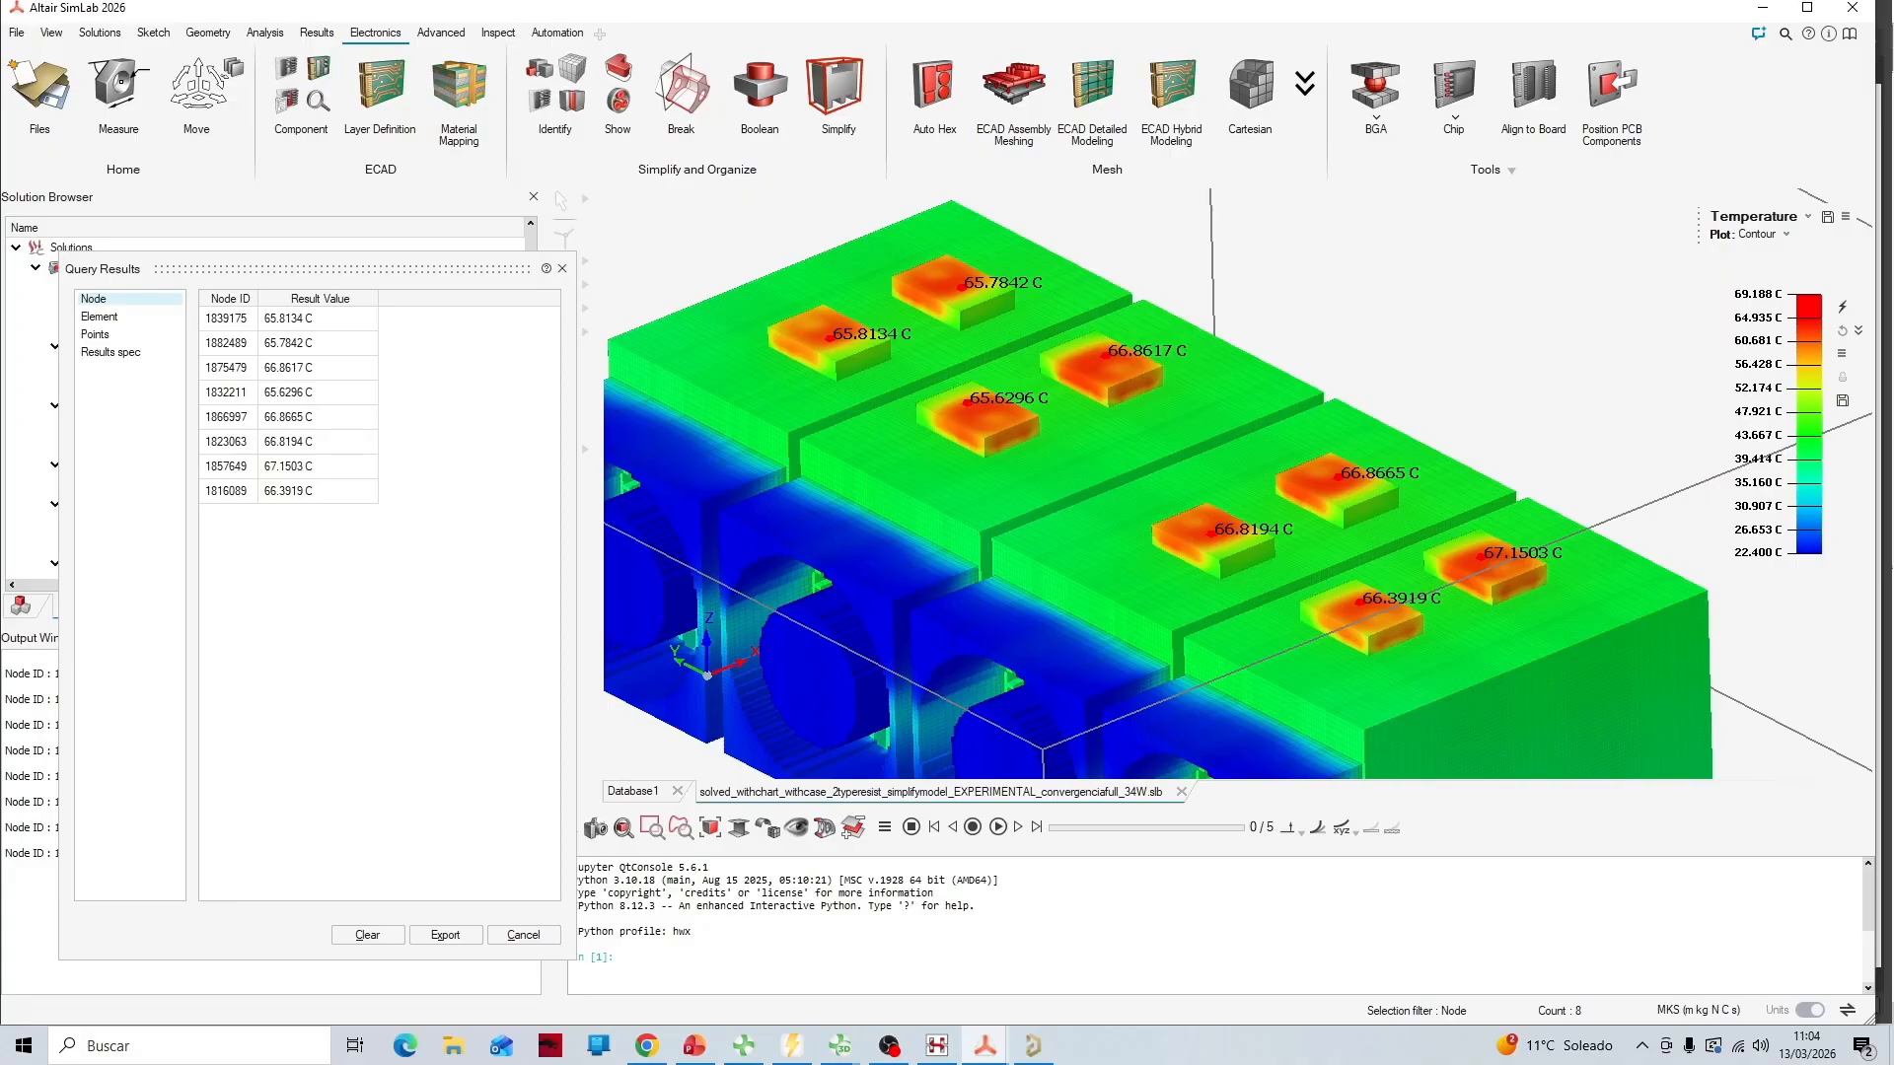
# Set the lower limit of the temperature contour legend to 40 C and examine the transistors' heat distribution
pyautogui.doubleClick(1758, 550)
pyautogui.scroll(-2, 1342, 469)
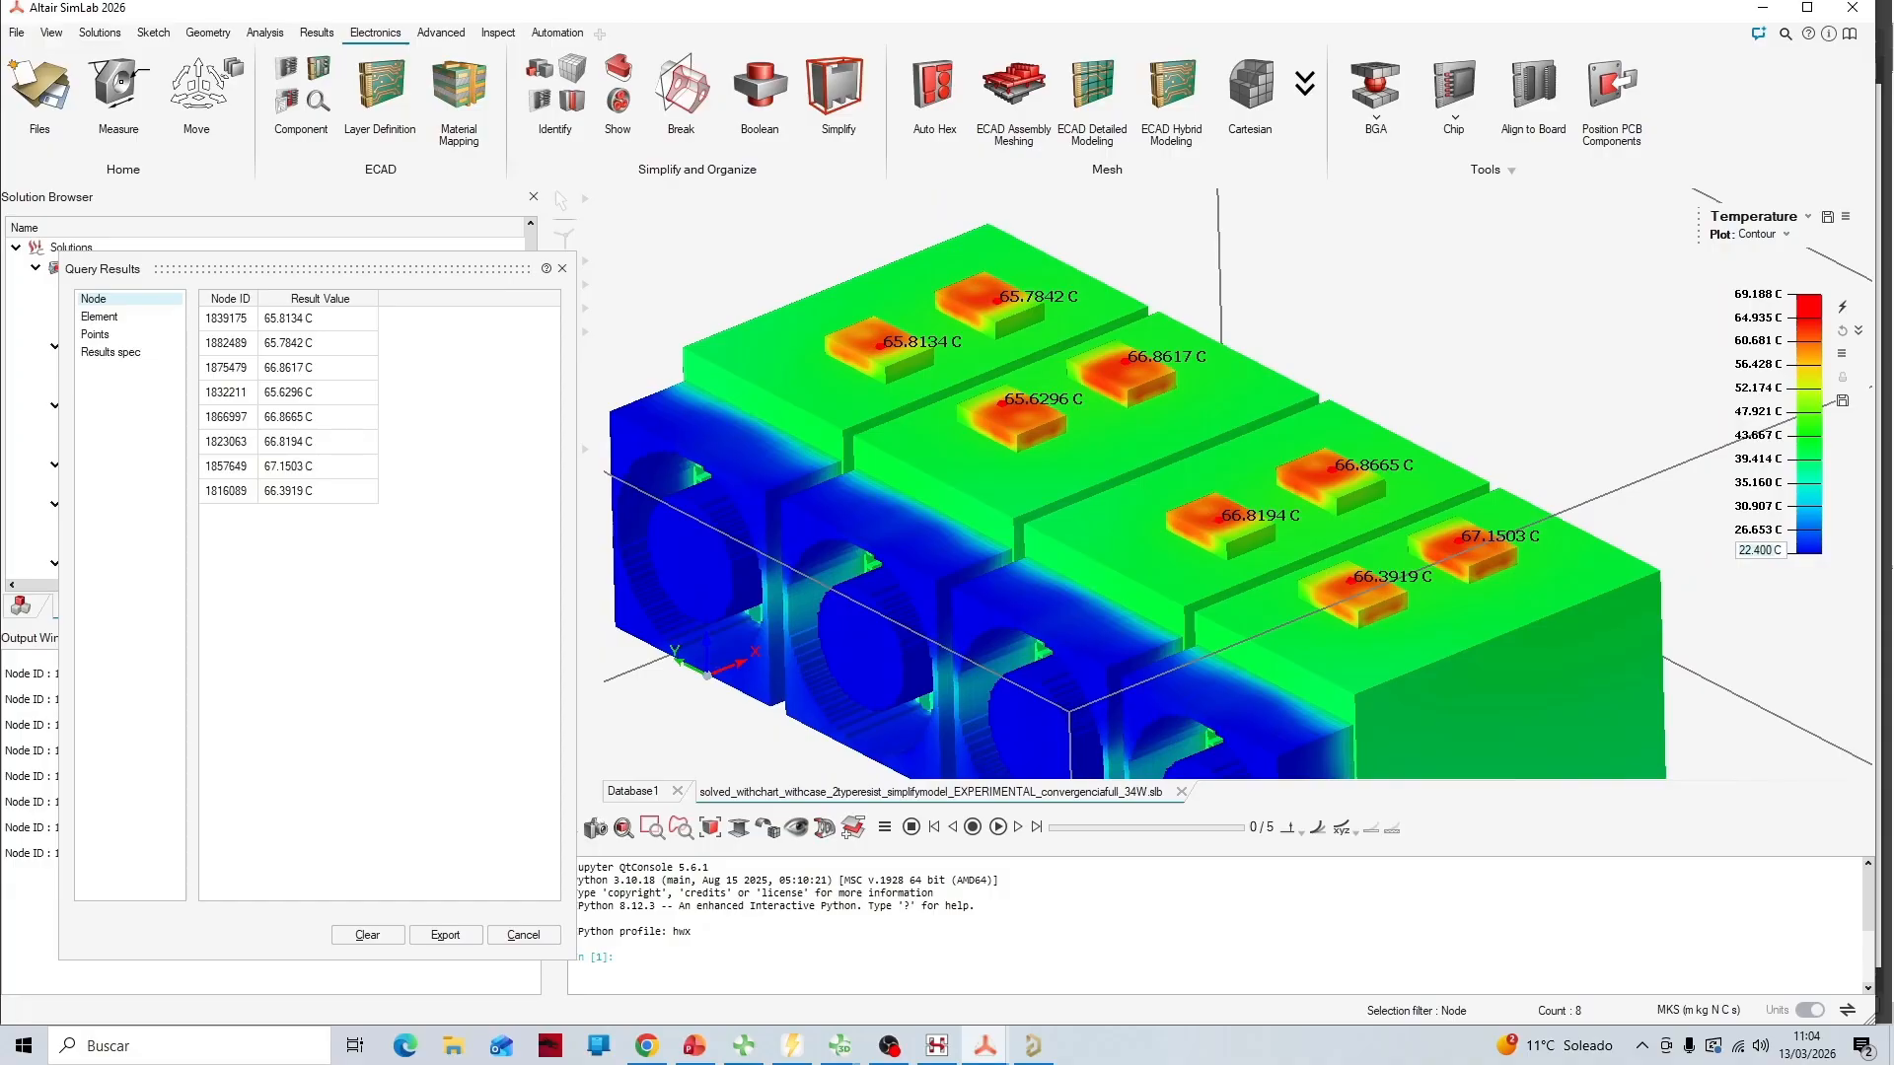
pyautogui.hotkey('ctrl', 'a')
pyautogui.press('BackSpace')
pyautogui.write('40')
pyautogui.press('Return')
pyautogui.scroll(2, 1251, 558)
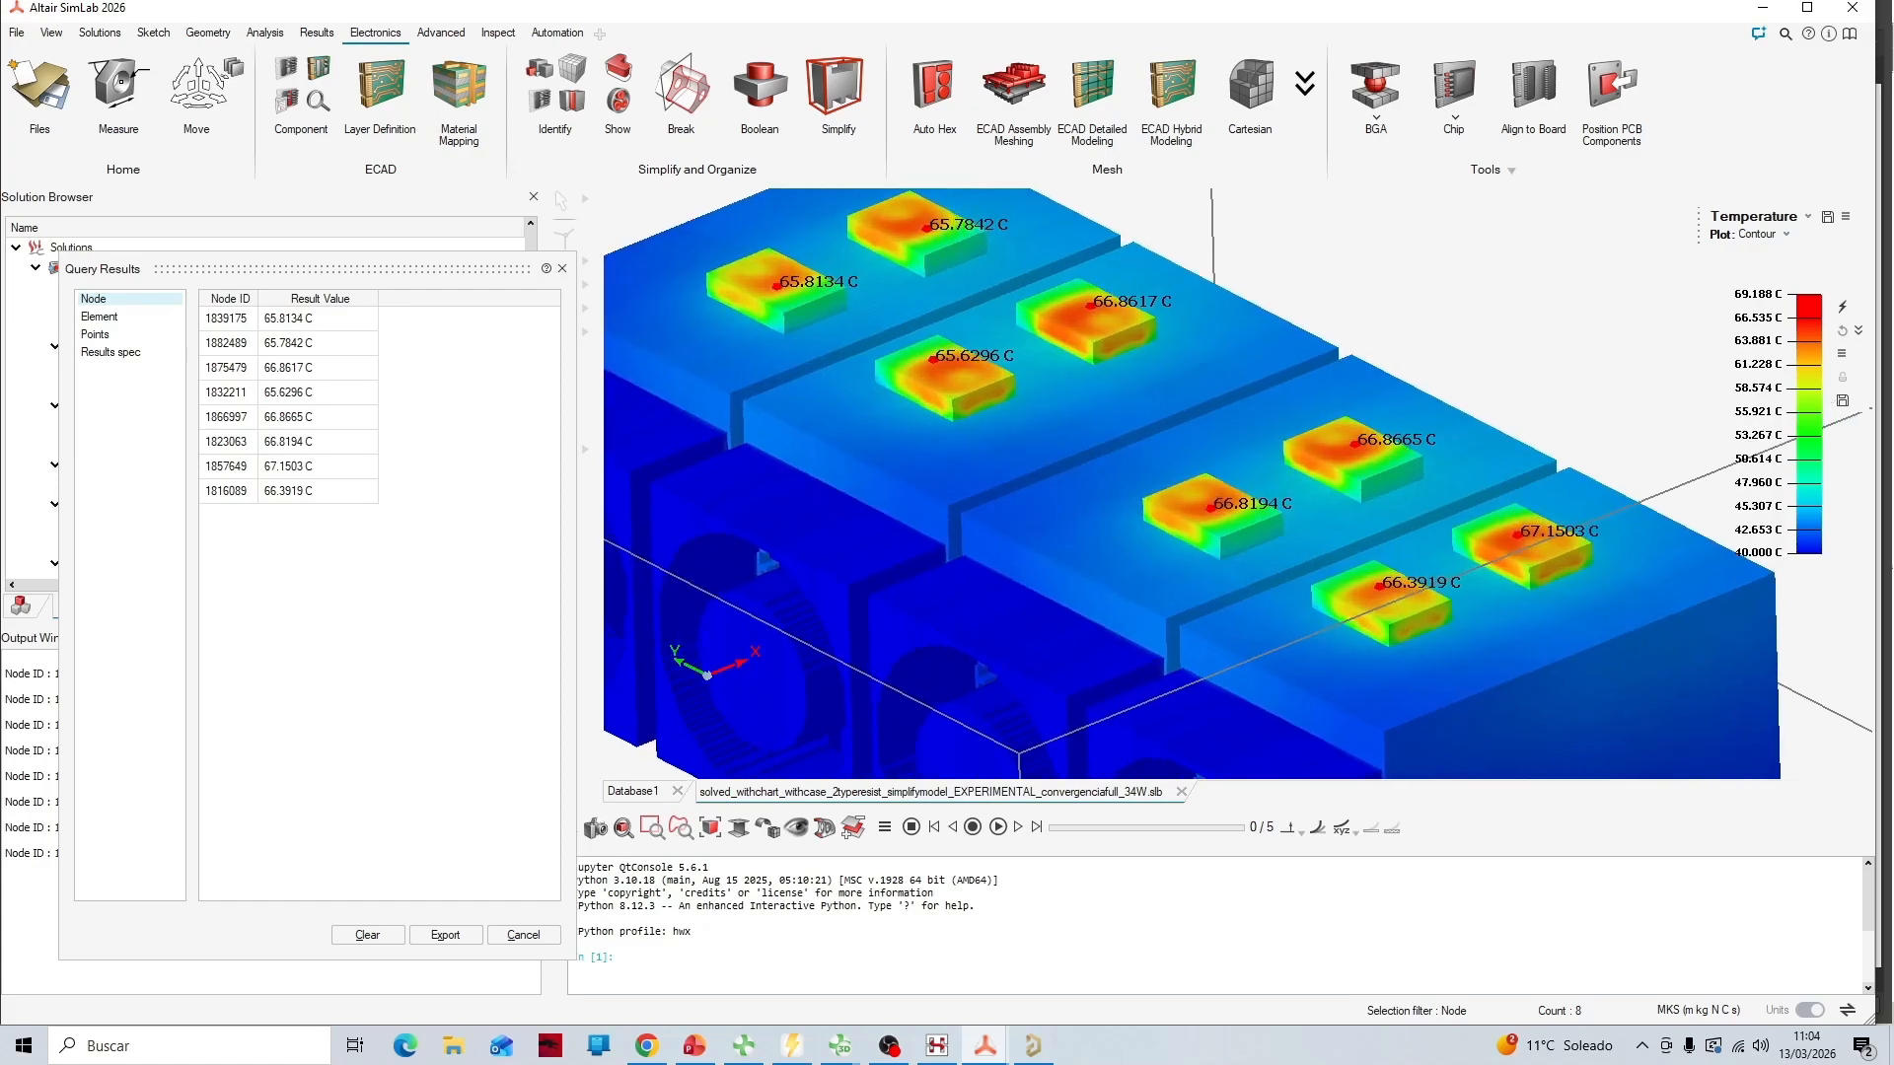
pyautogui.scroll(-2, 1207, 550)
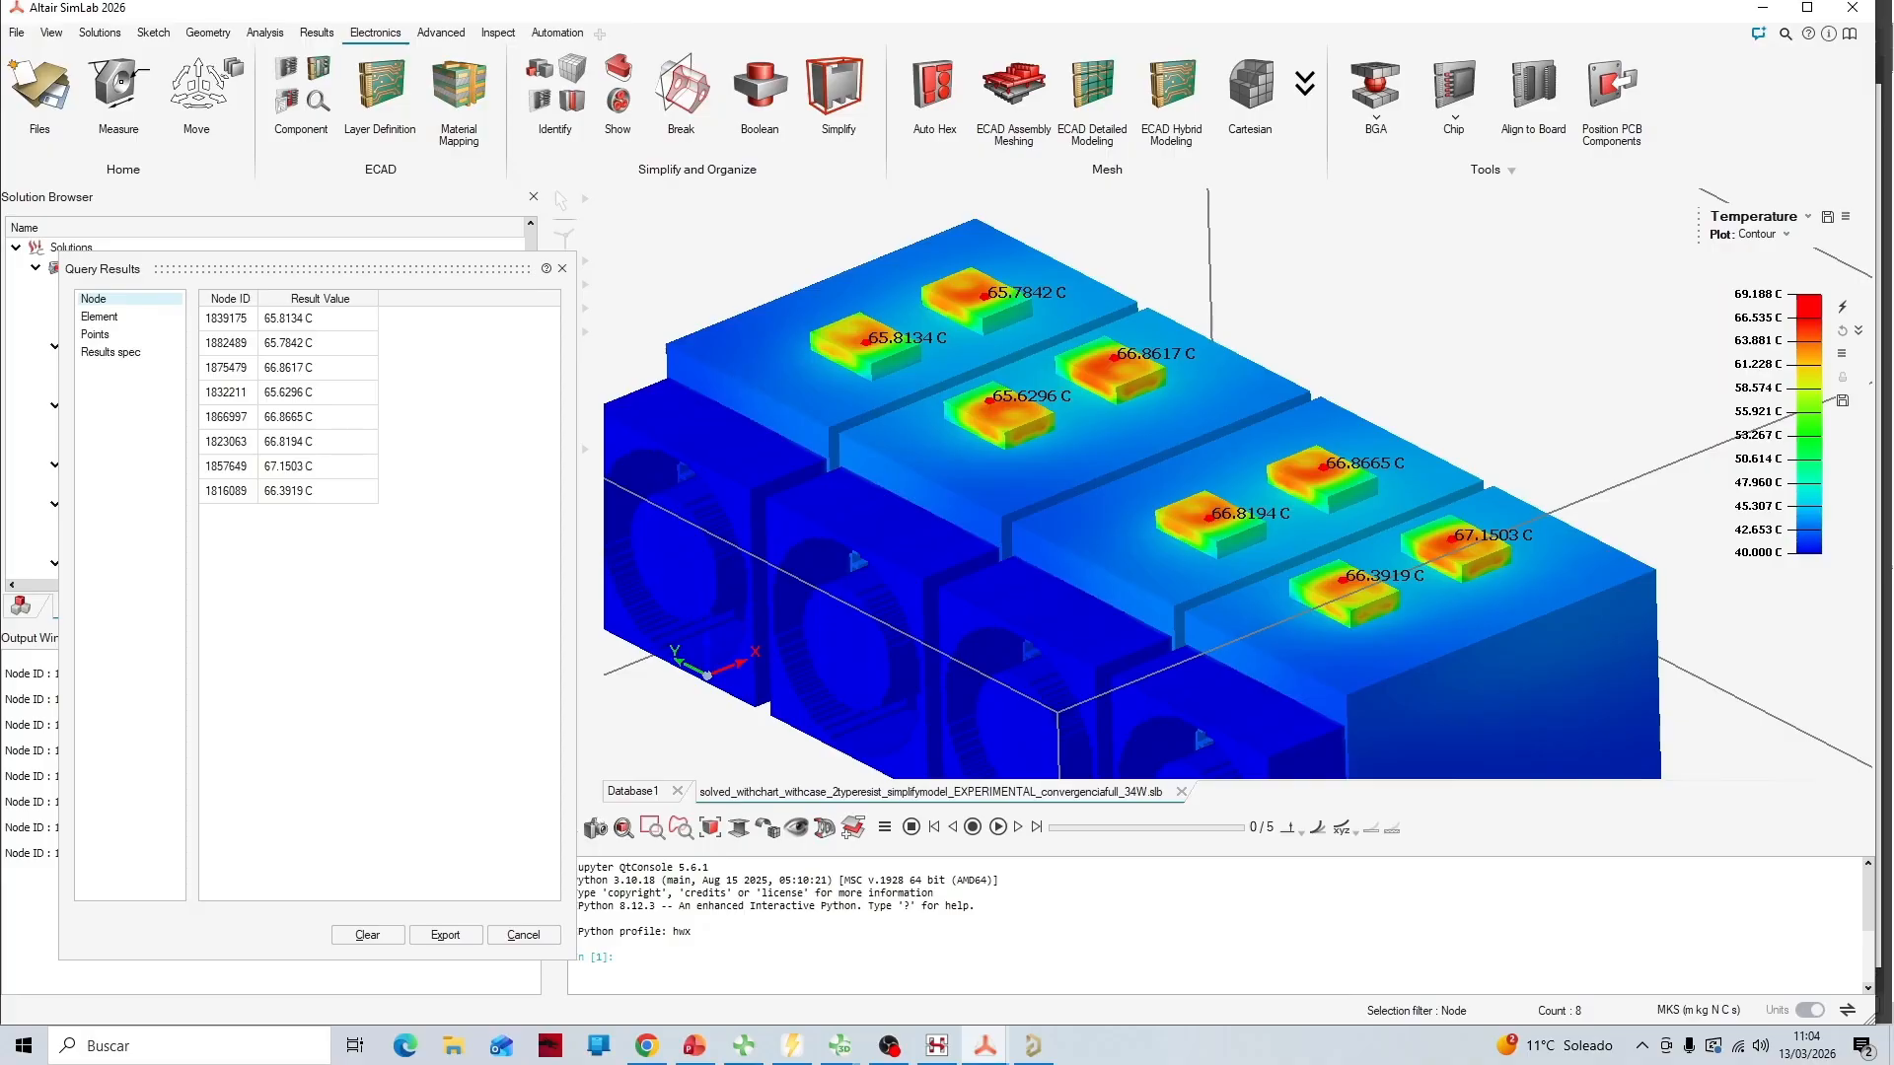
pyautogui.scroll(-2, 1197, 391)
pyautogui.scroll(-1, 1208, 484)
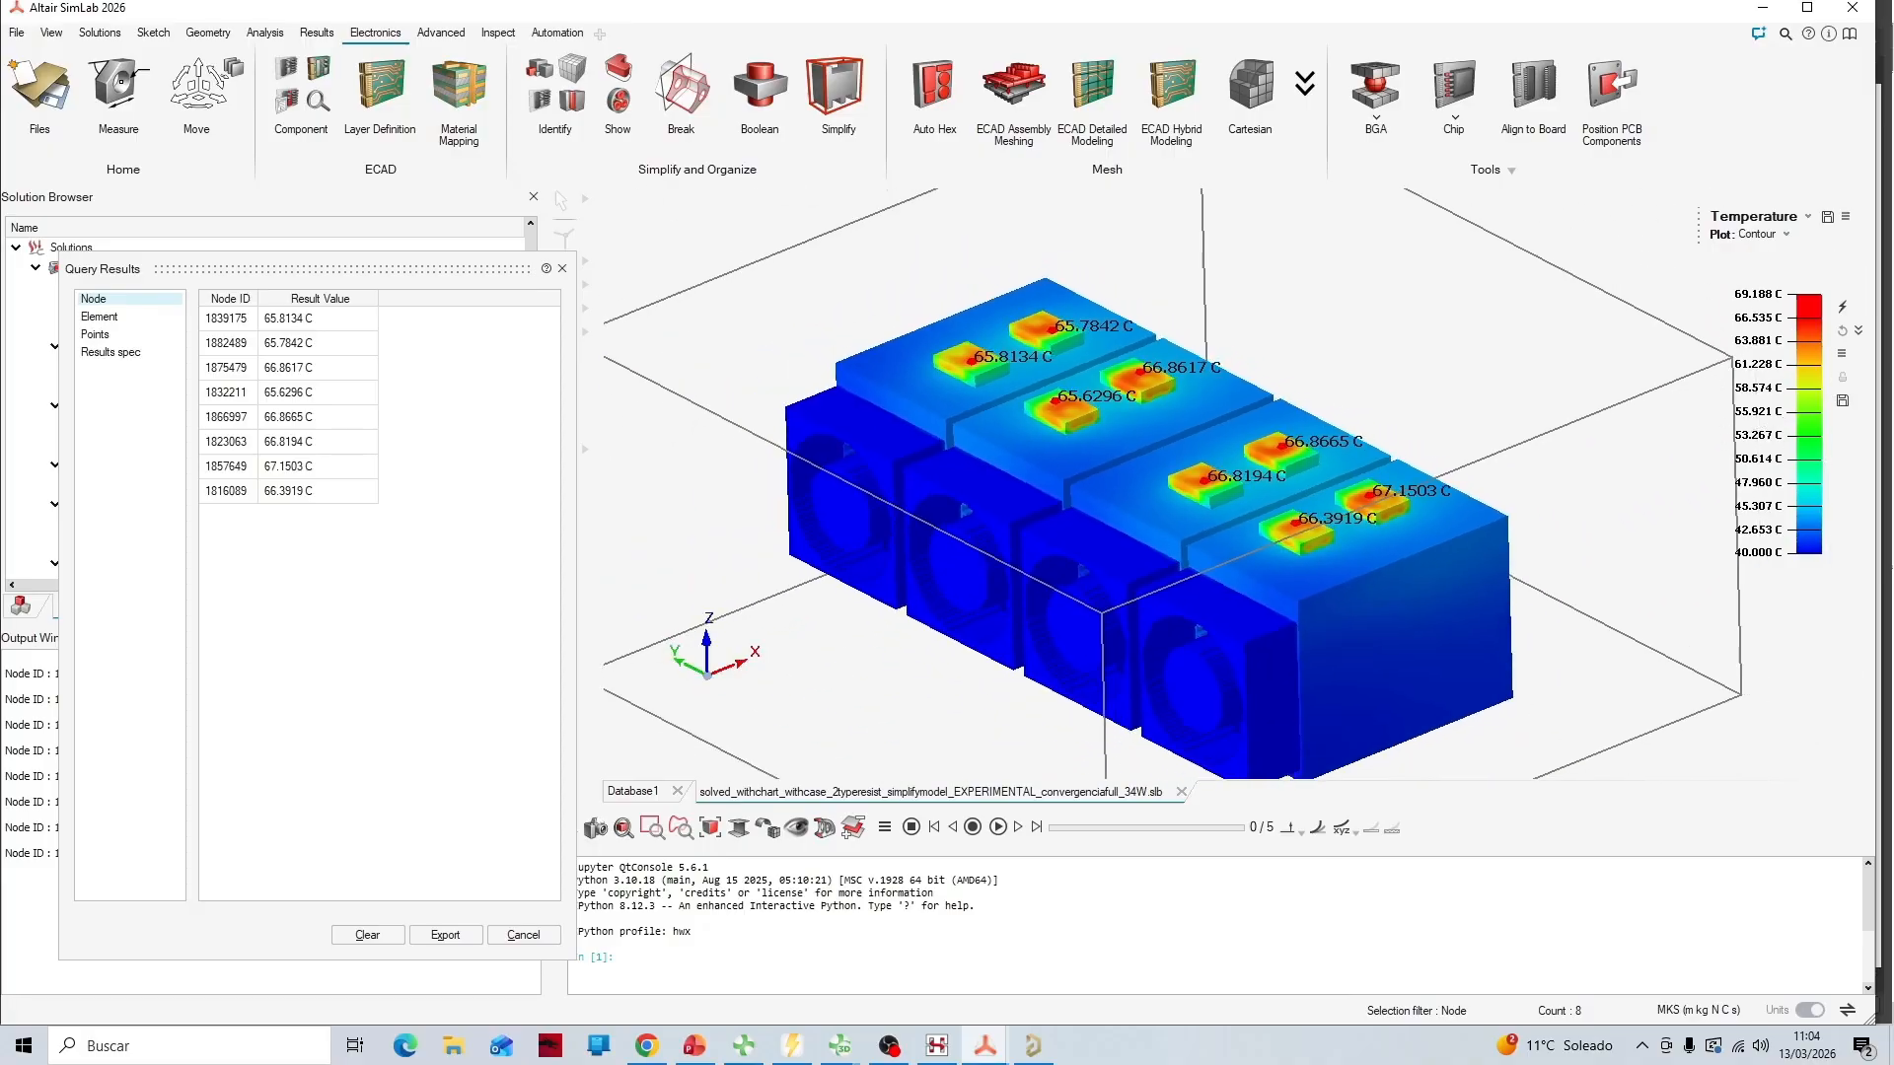
# Close the temperature query, plot the resultant velocity as vectors and examine the airflow through the four fans
pyautogui.click(562, 268)
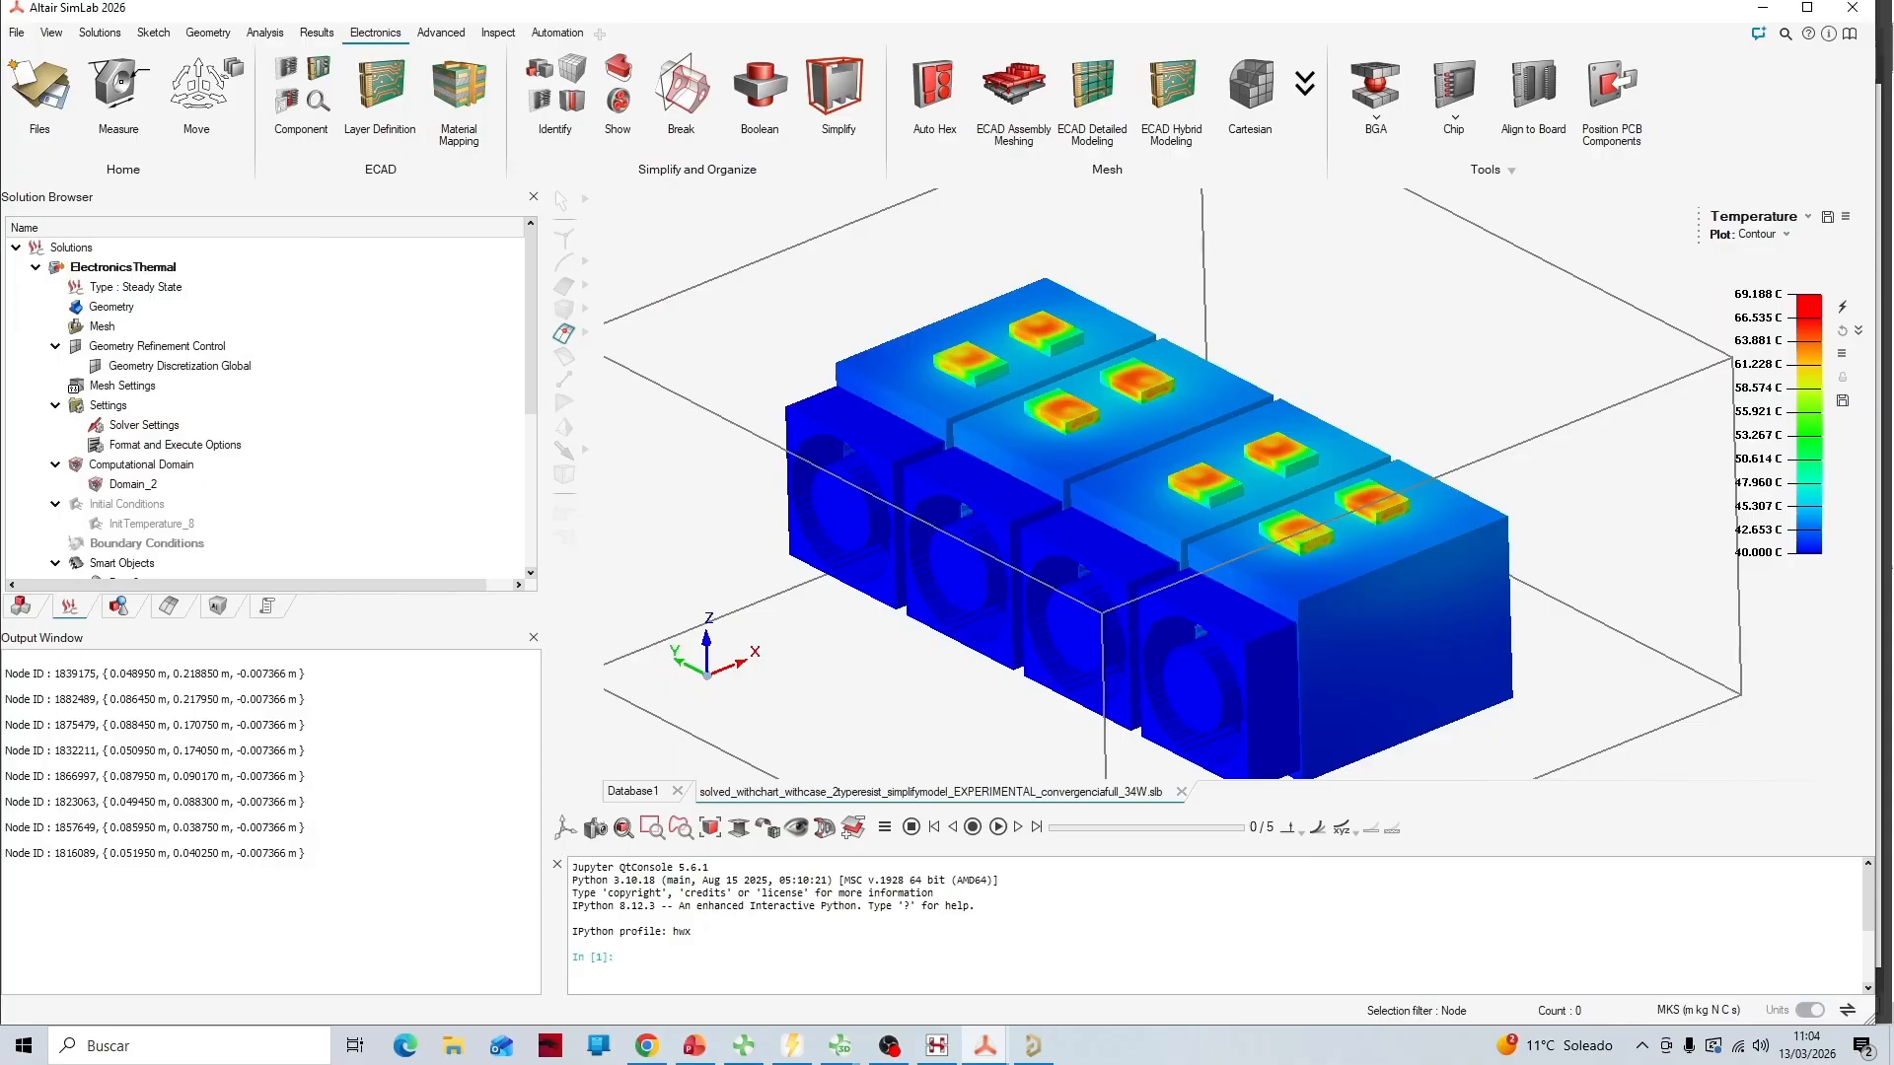
pyautogui.click(1755, 216)
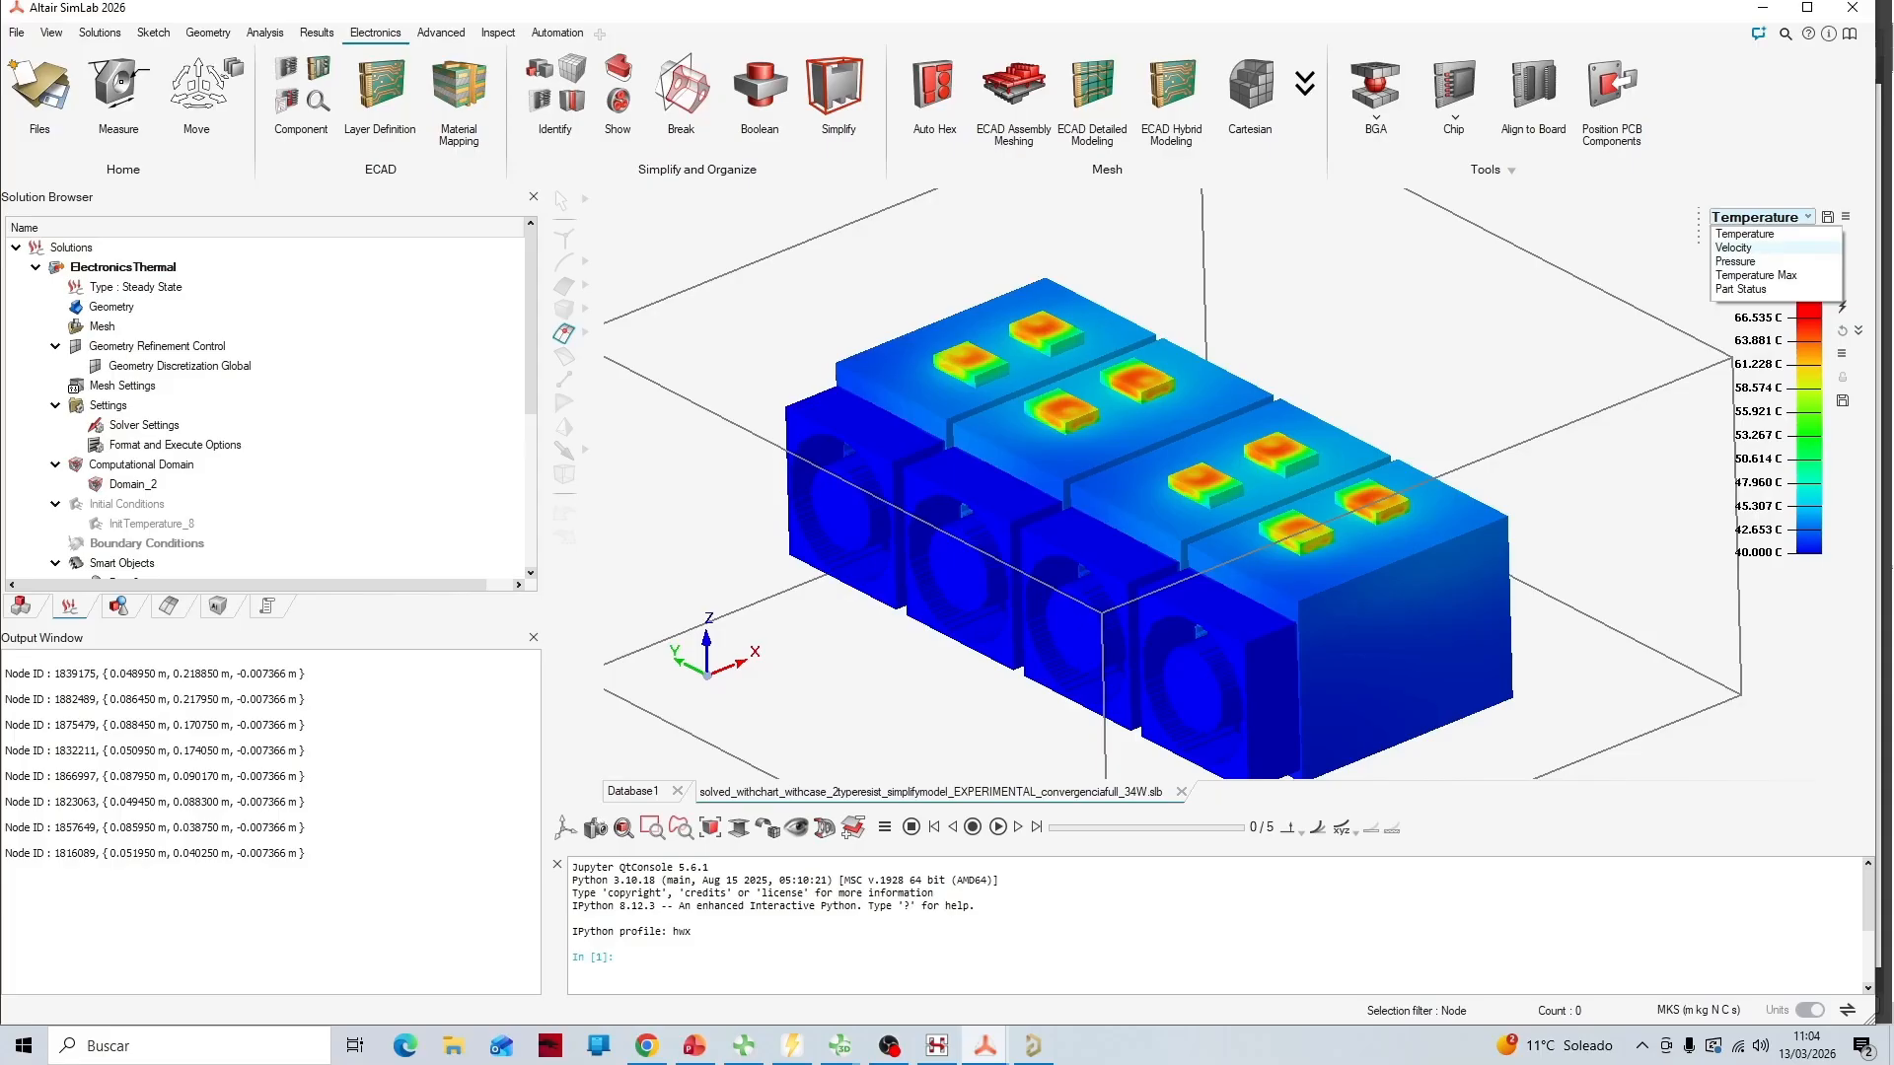
pyautogui.click(1733, 247)
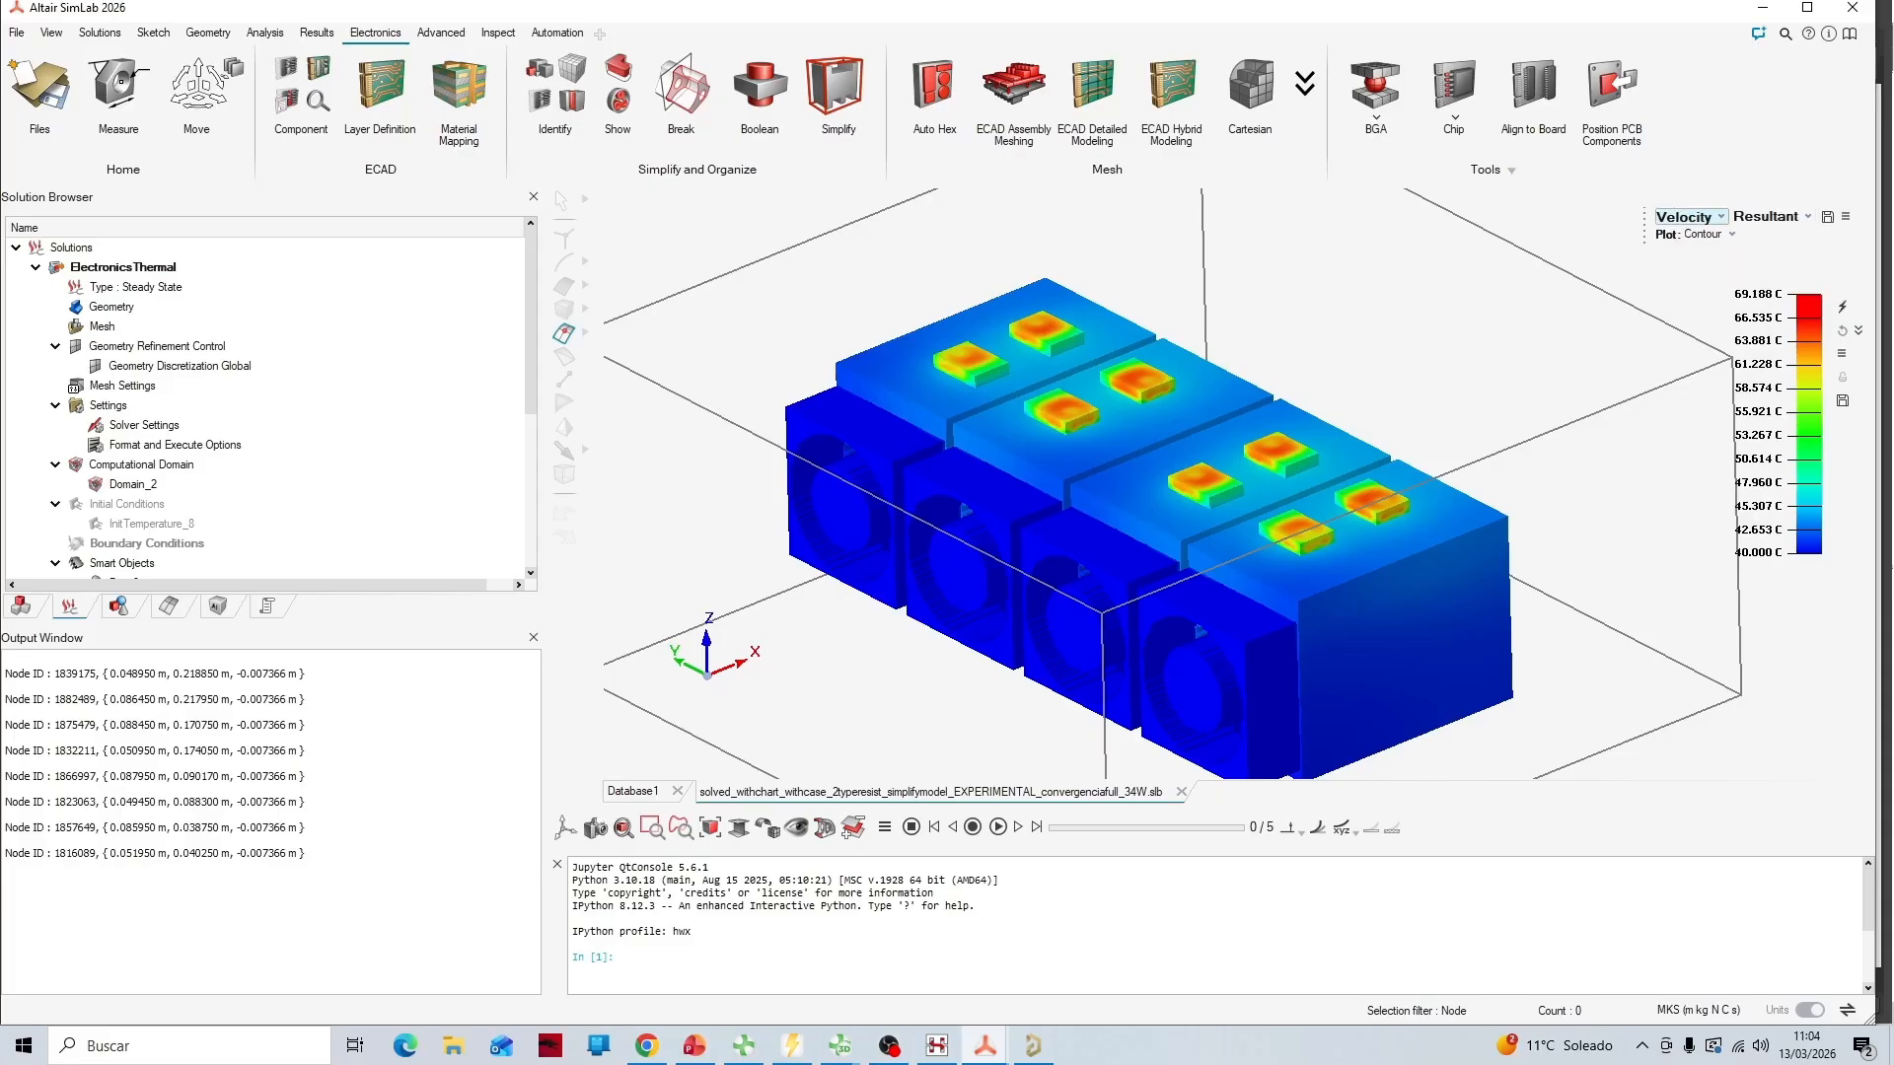
pyautogui.click(1711, 234)
pyautogui.click(1706, 266)
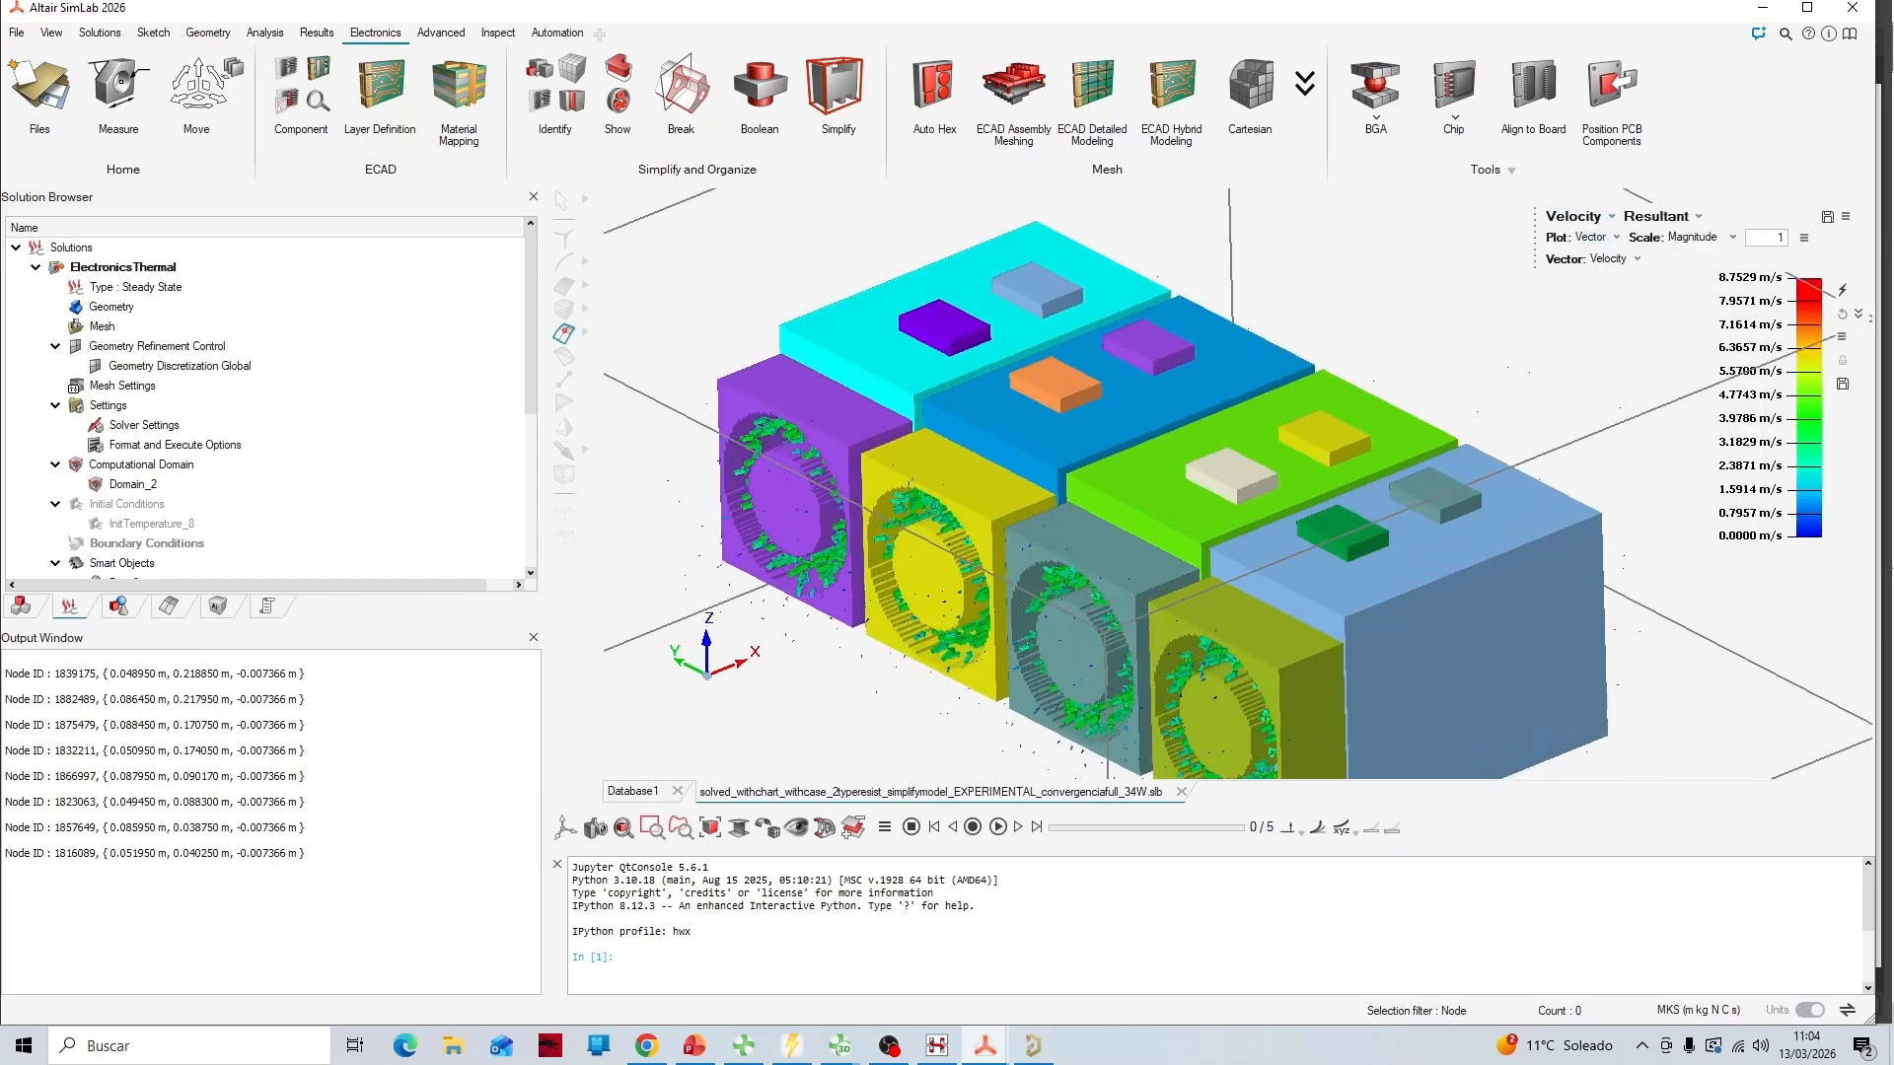
pyautogui.scroll(2, 1238, 484)
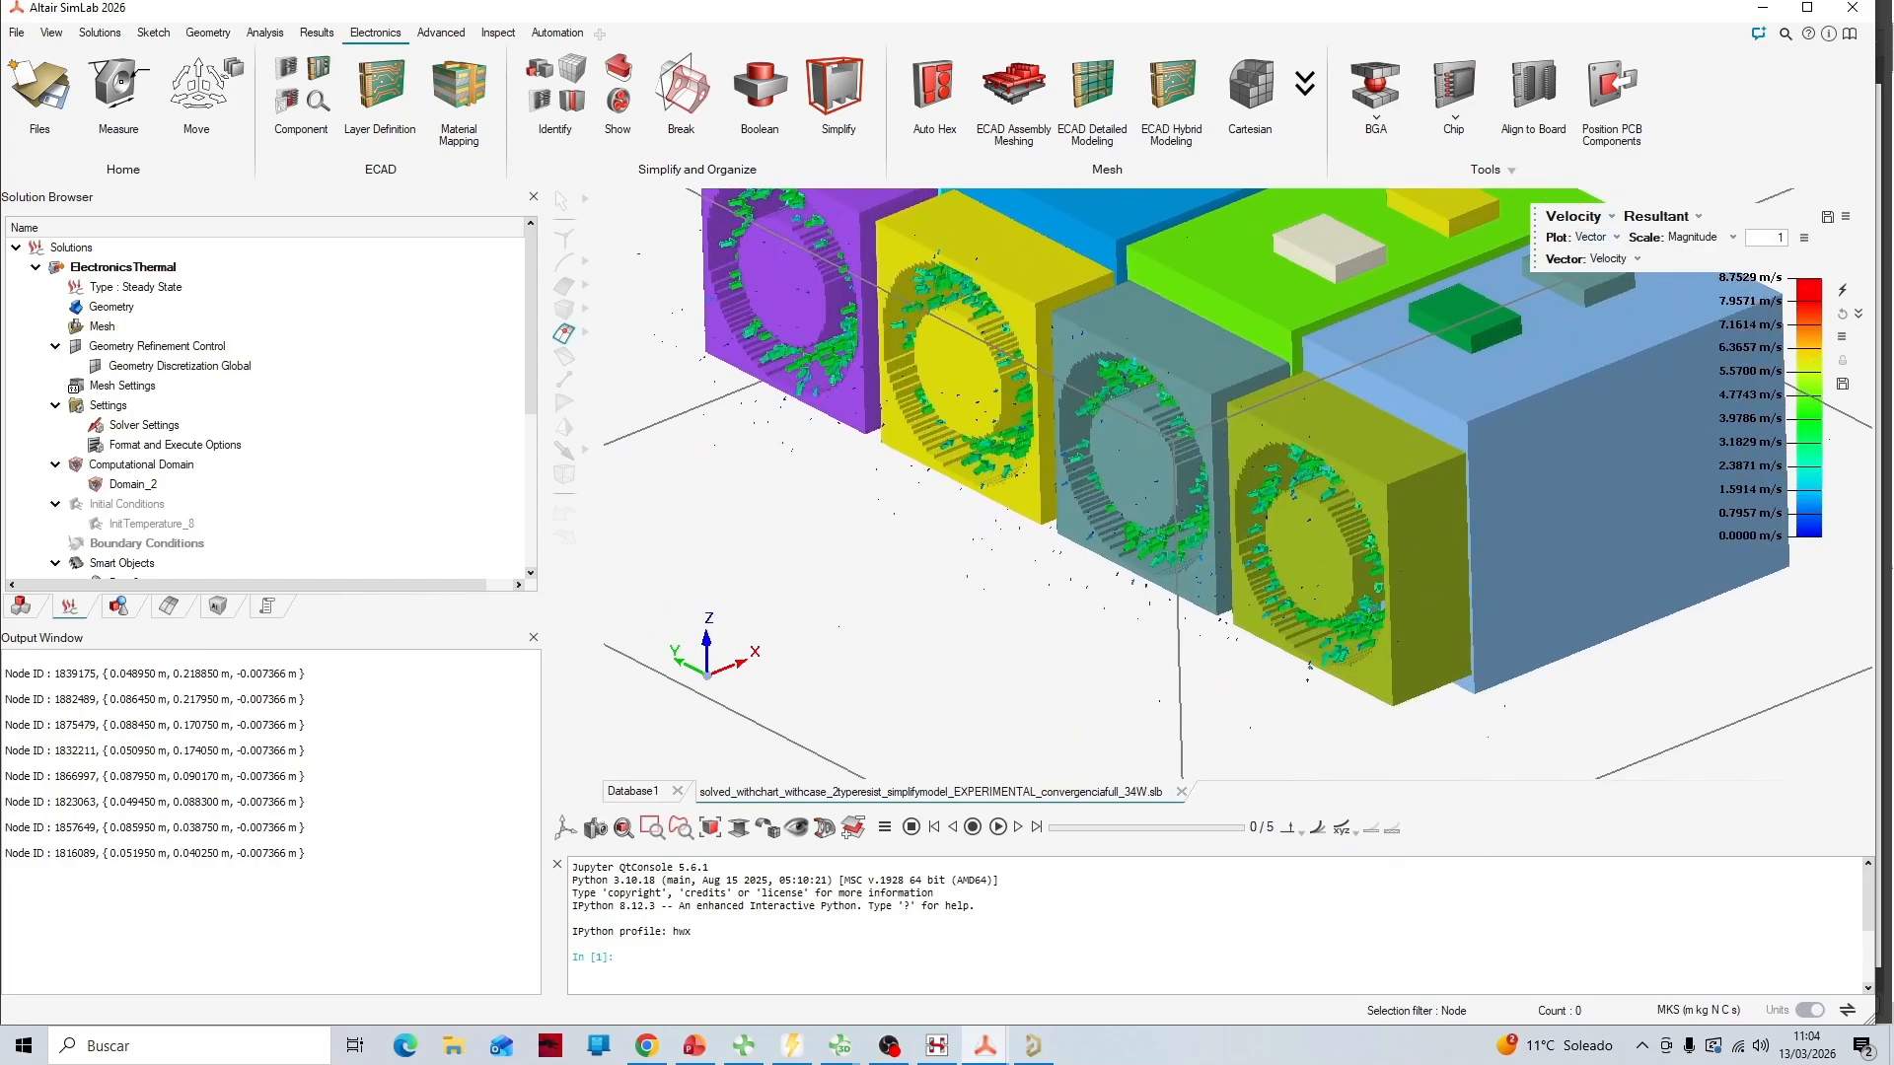
pyautogui.moveTo(1233, 365); pyautogui.dragTo(1253, 294, button='middle')
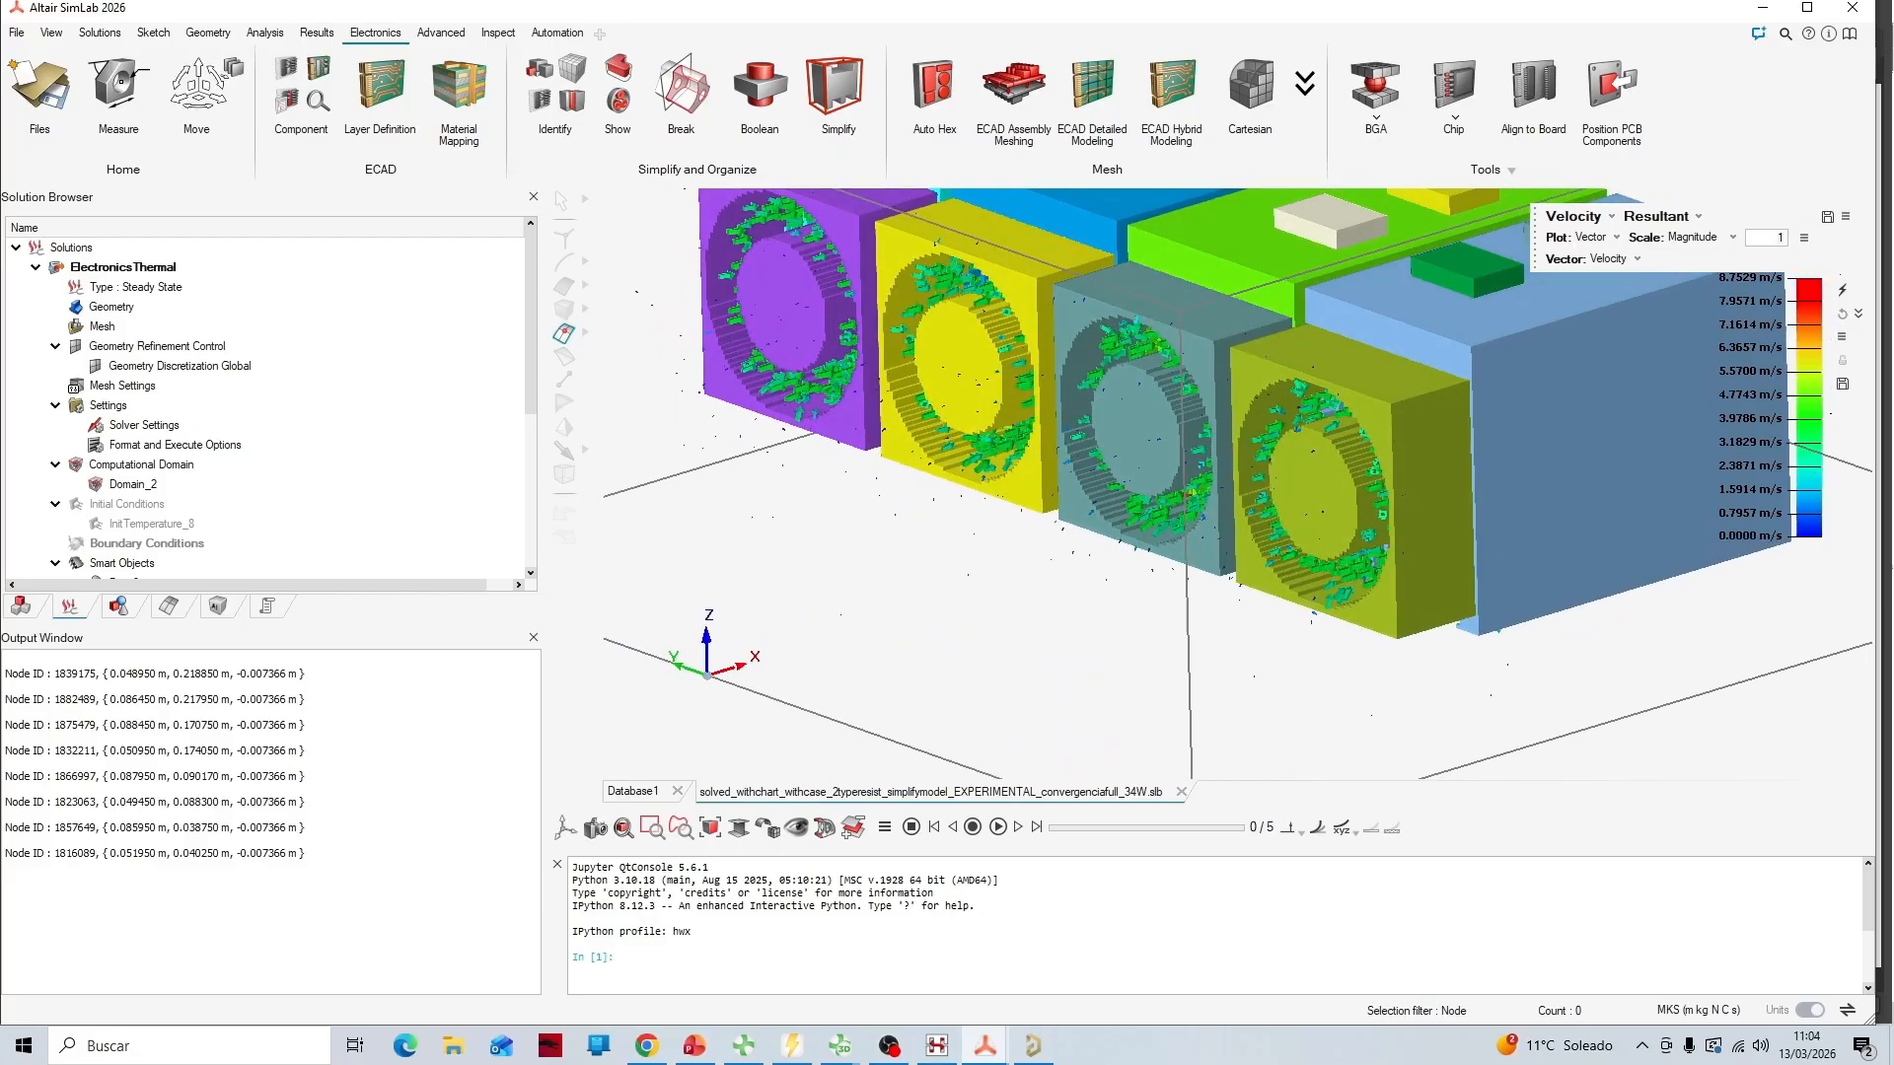
pyautogui.doubleClick(1752, 534)
pyautogui.press('Return')
pyautogui.moveTo(1232, 395); pyautogui.dragTo(1241, 473, button='middle')
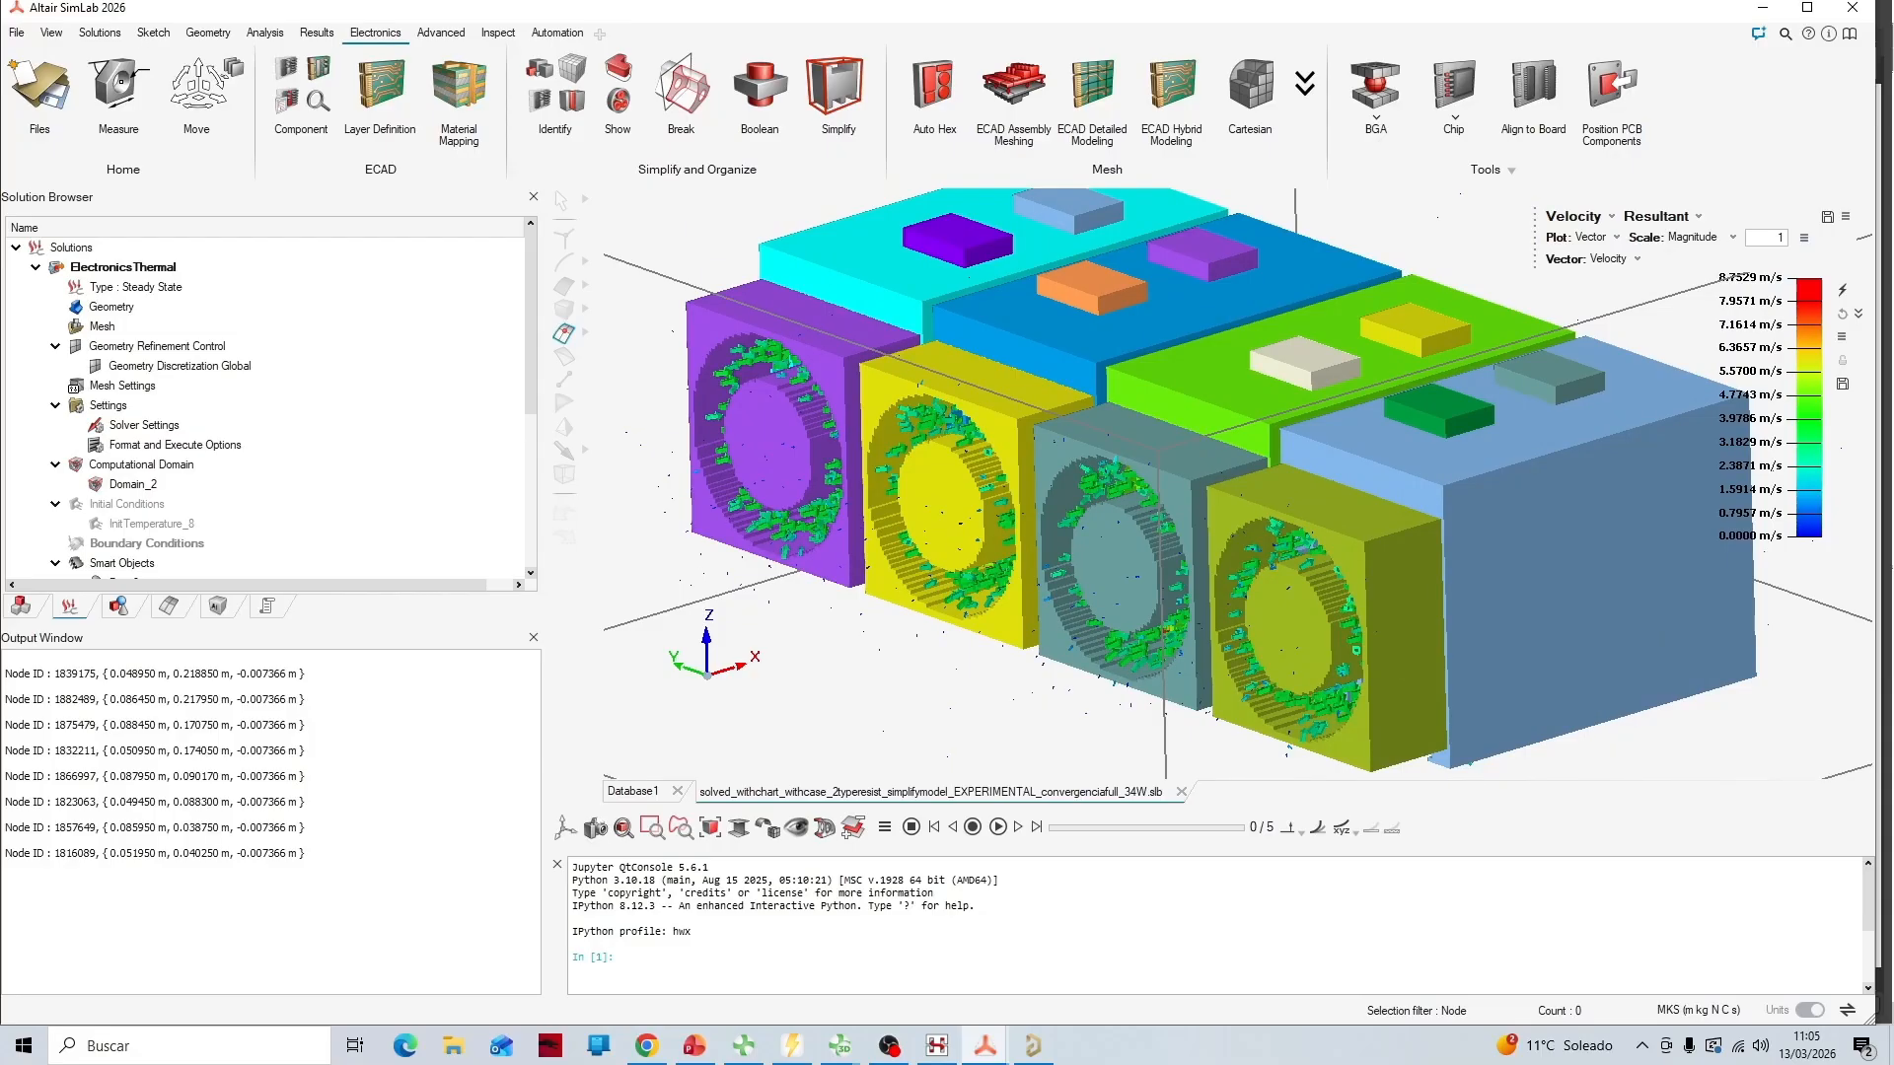
# Switch to the SimLab window with the temperature contour of the 34W model without fans
pyautogui.moveTo(984, 1045)
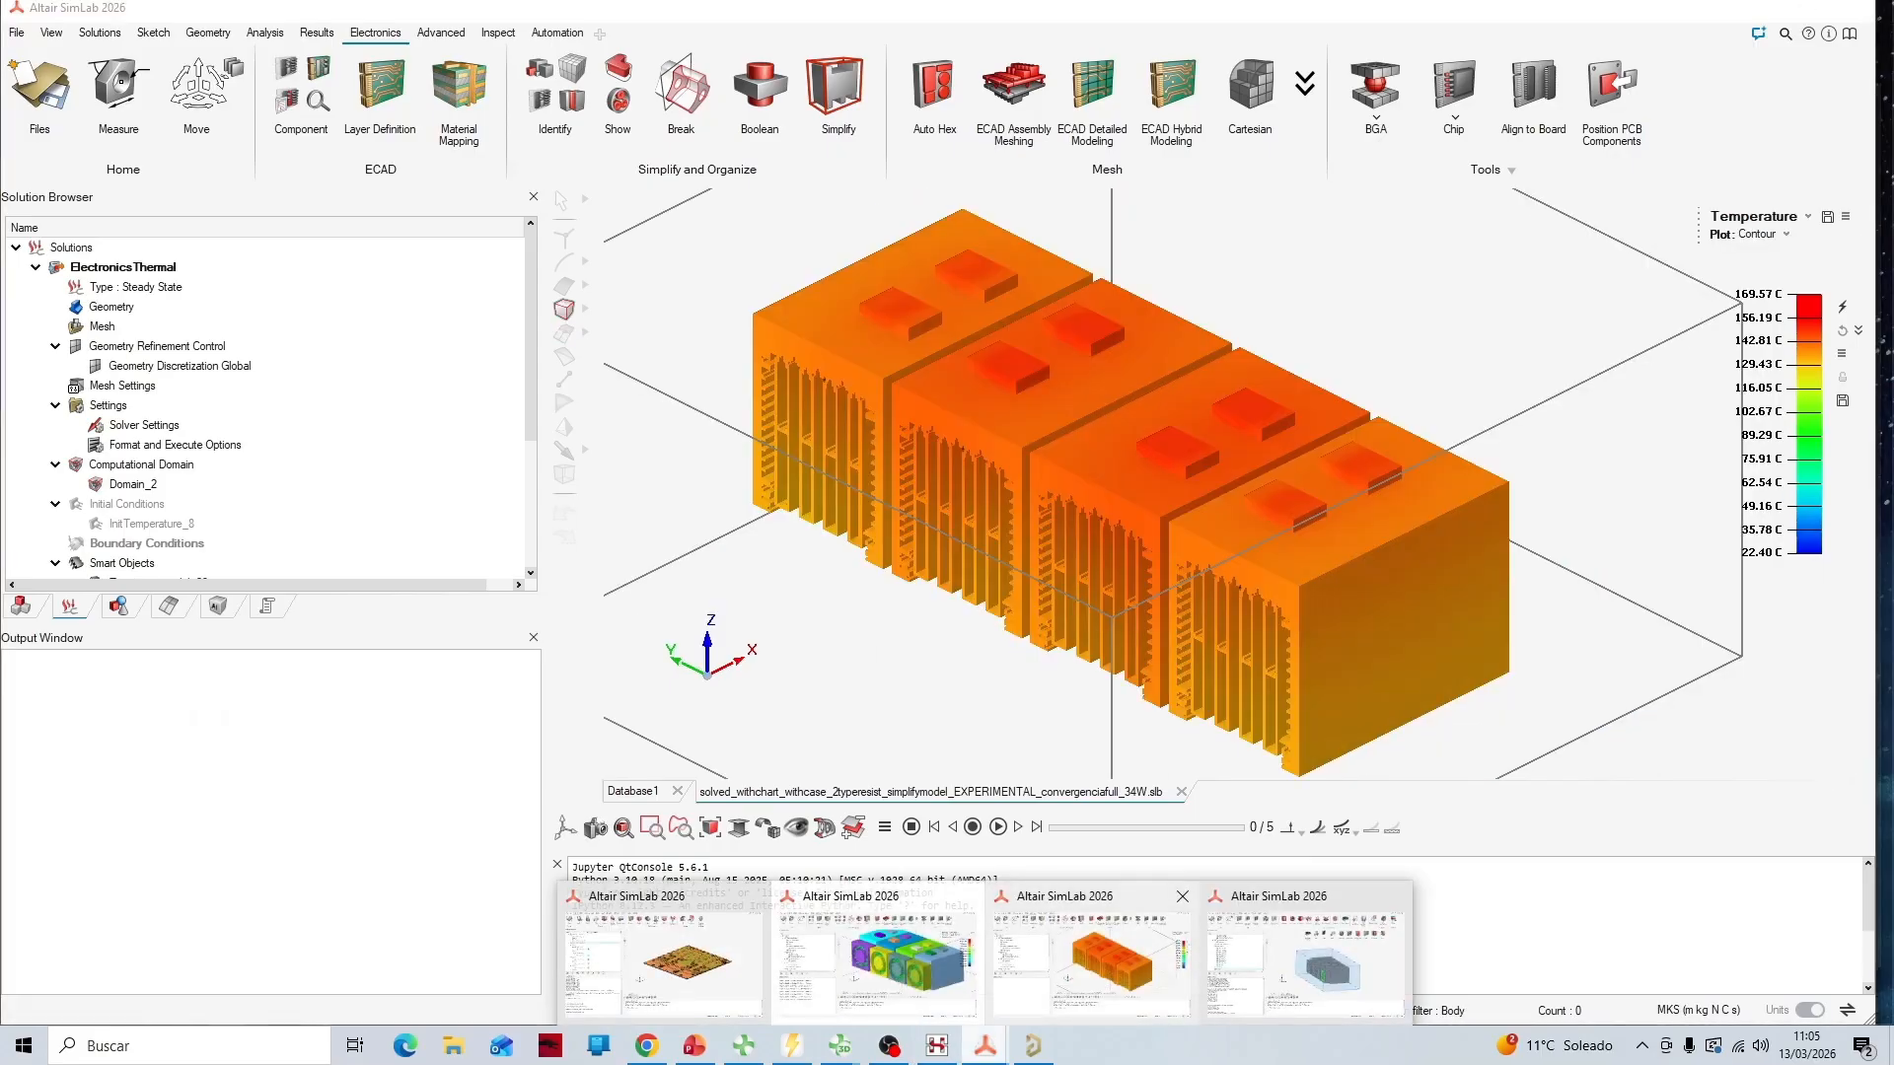
pyautogui.click(1090, 952)
pyautogui.moveTo(1135, 483); pyautogui.dragTo(1114, 484, button='middle')
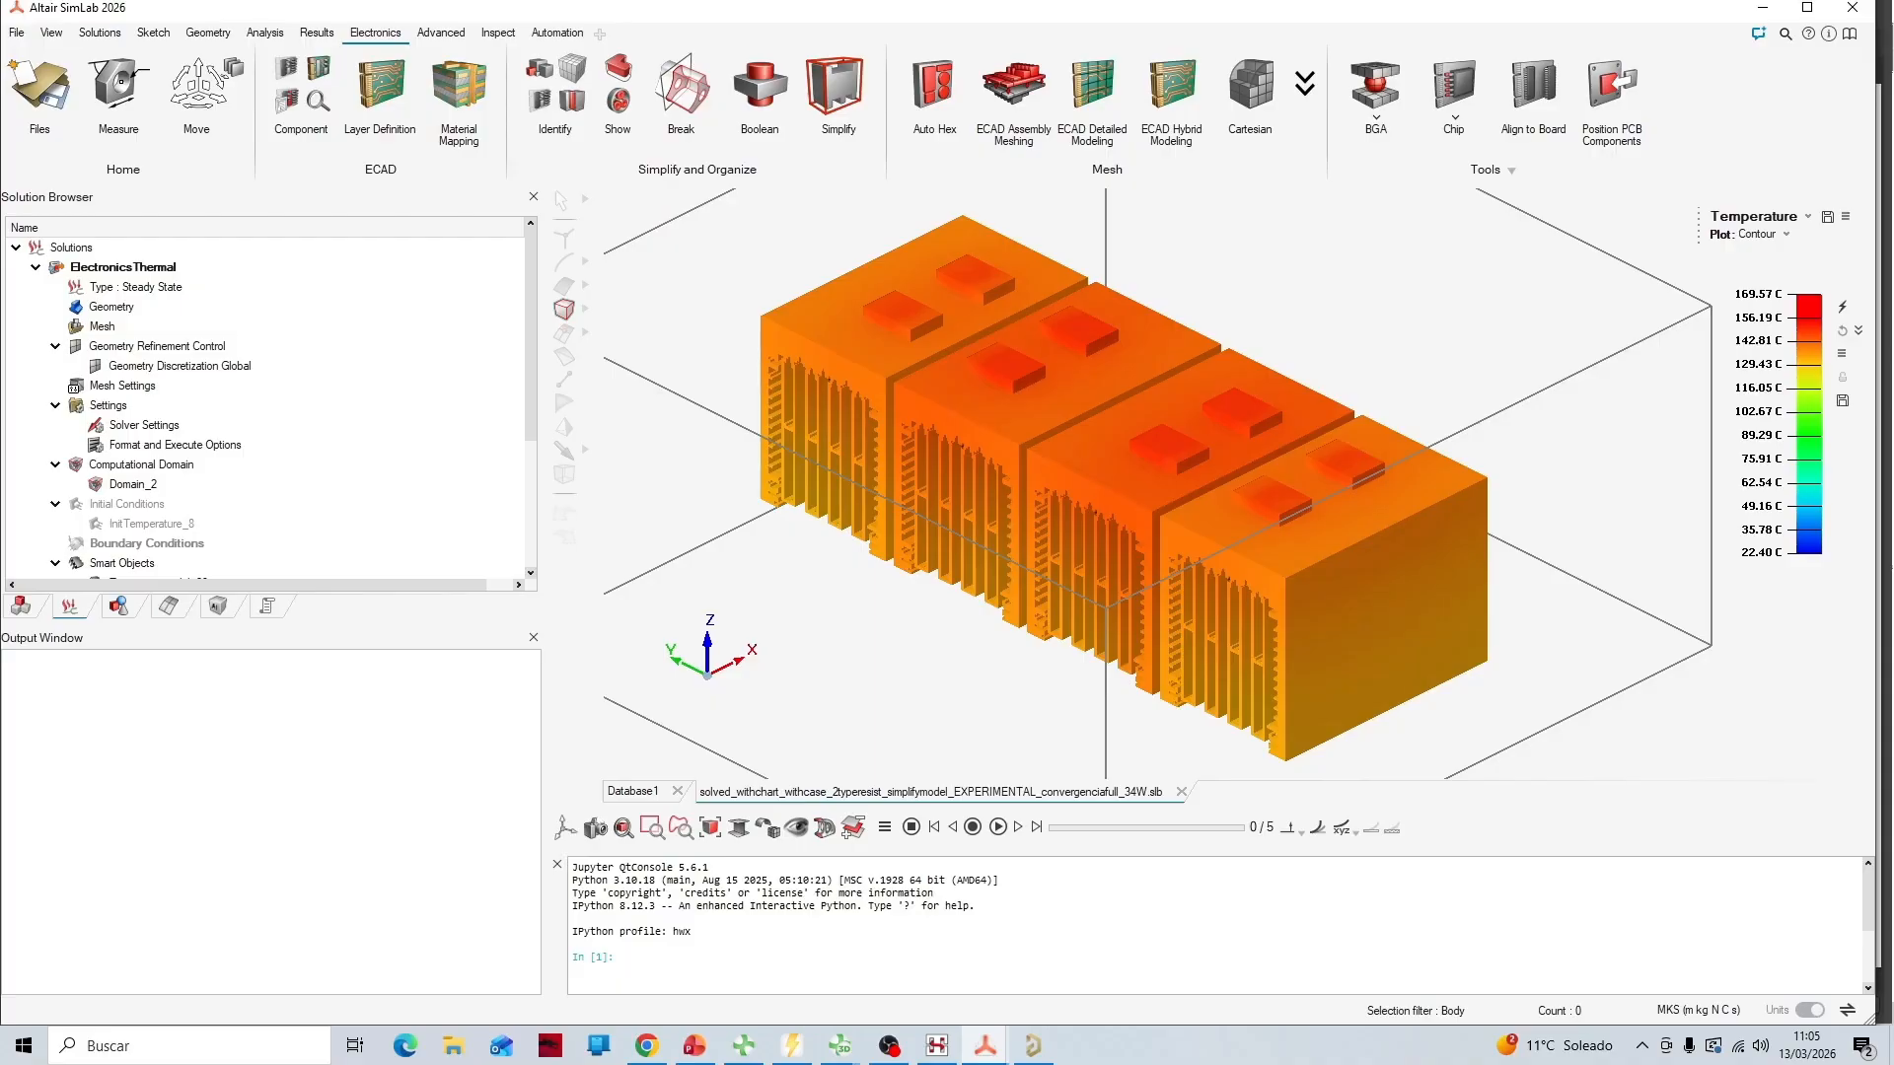
# Query the nodal temperature on top of each of the eight transistors in the fanless model, then close the query
pyautogui.rightClick(1186, 290)
pyautogui.click(1233, 516)
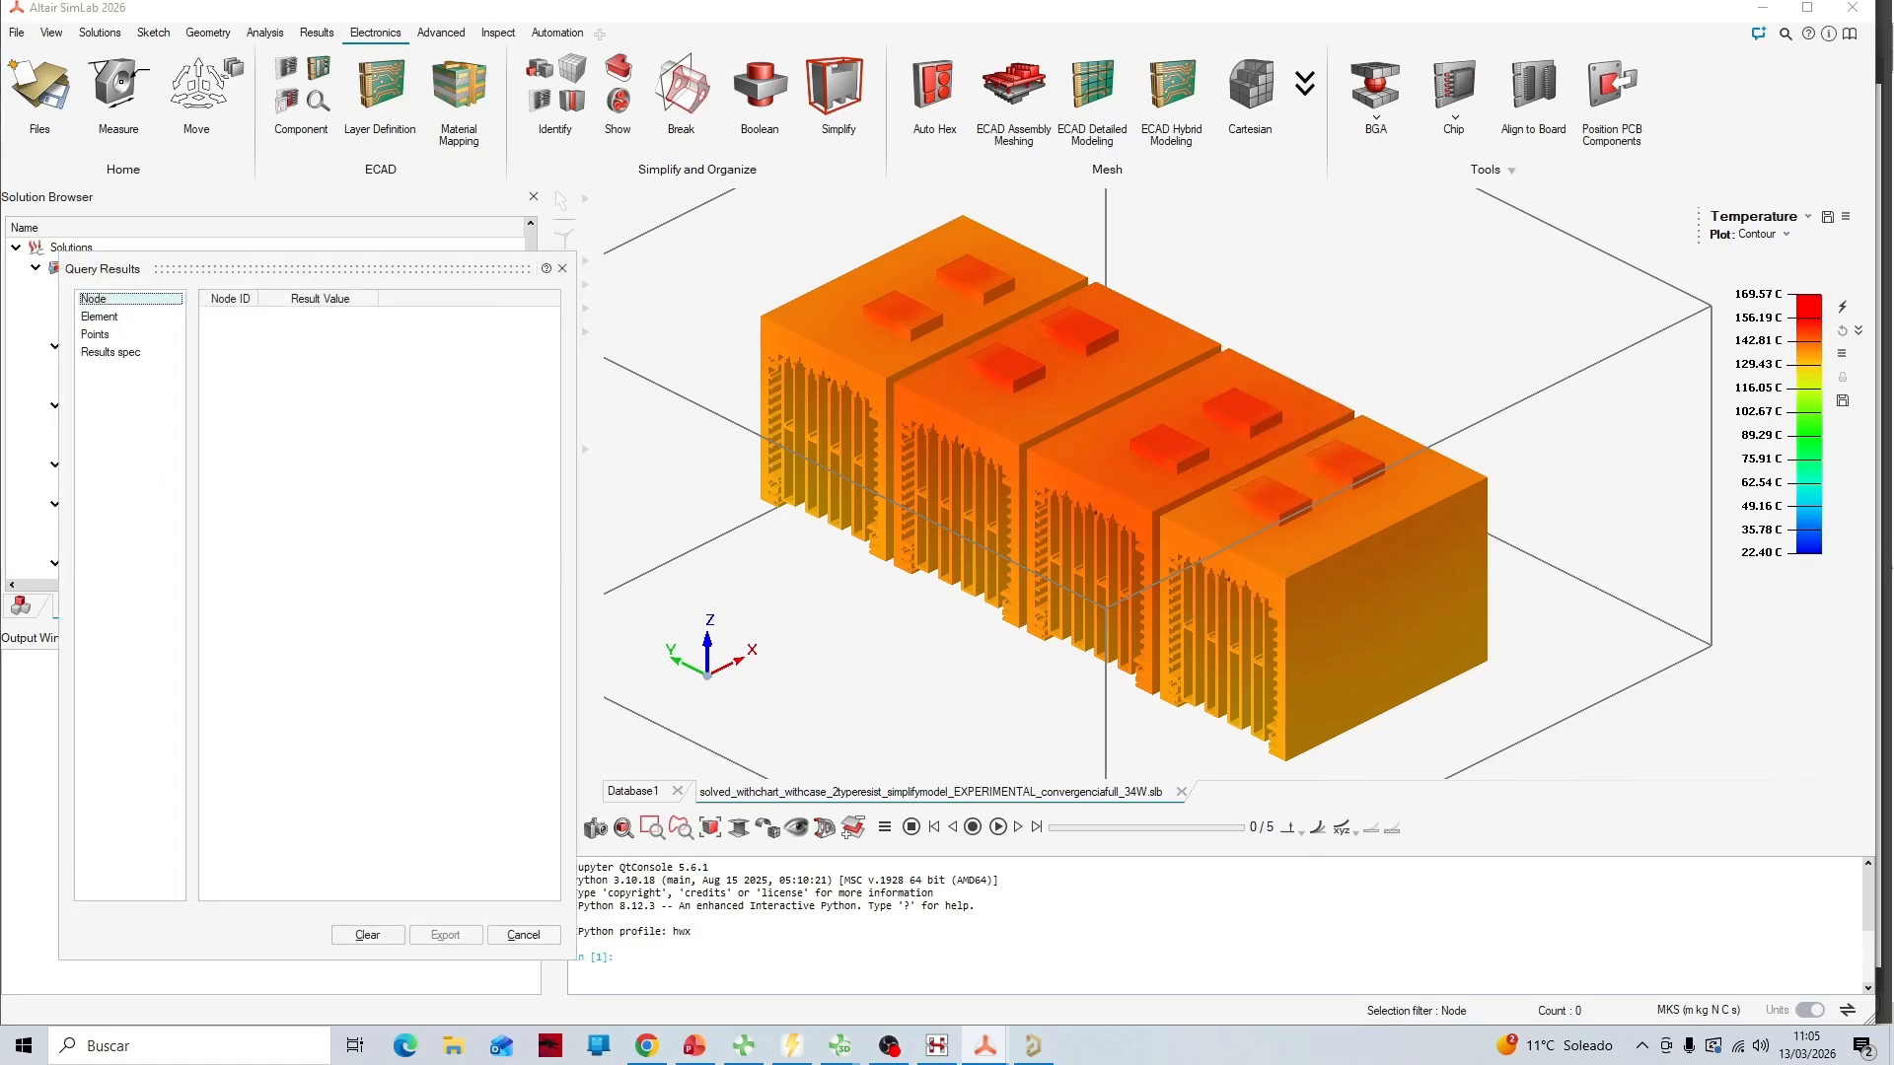
pyautogui.click(1276, 499)
pyautogui.click(1351, 462)
pyautogui.click(1236, 401)
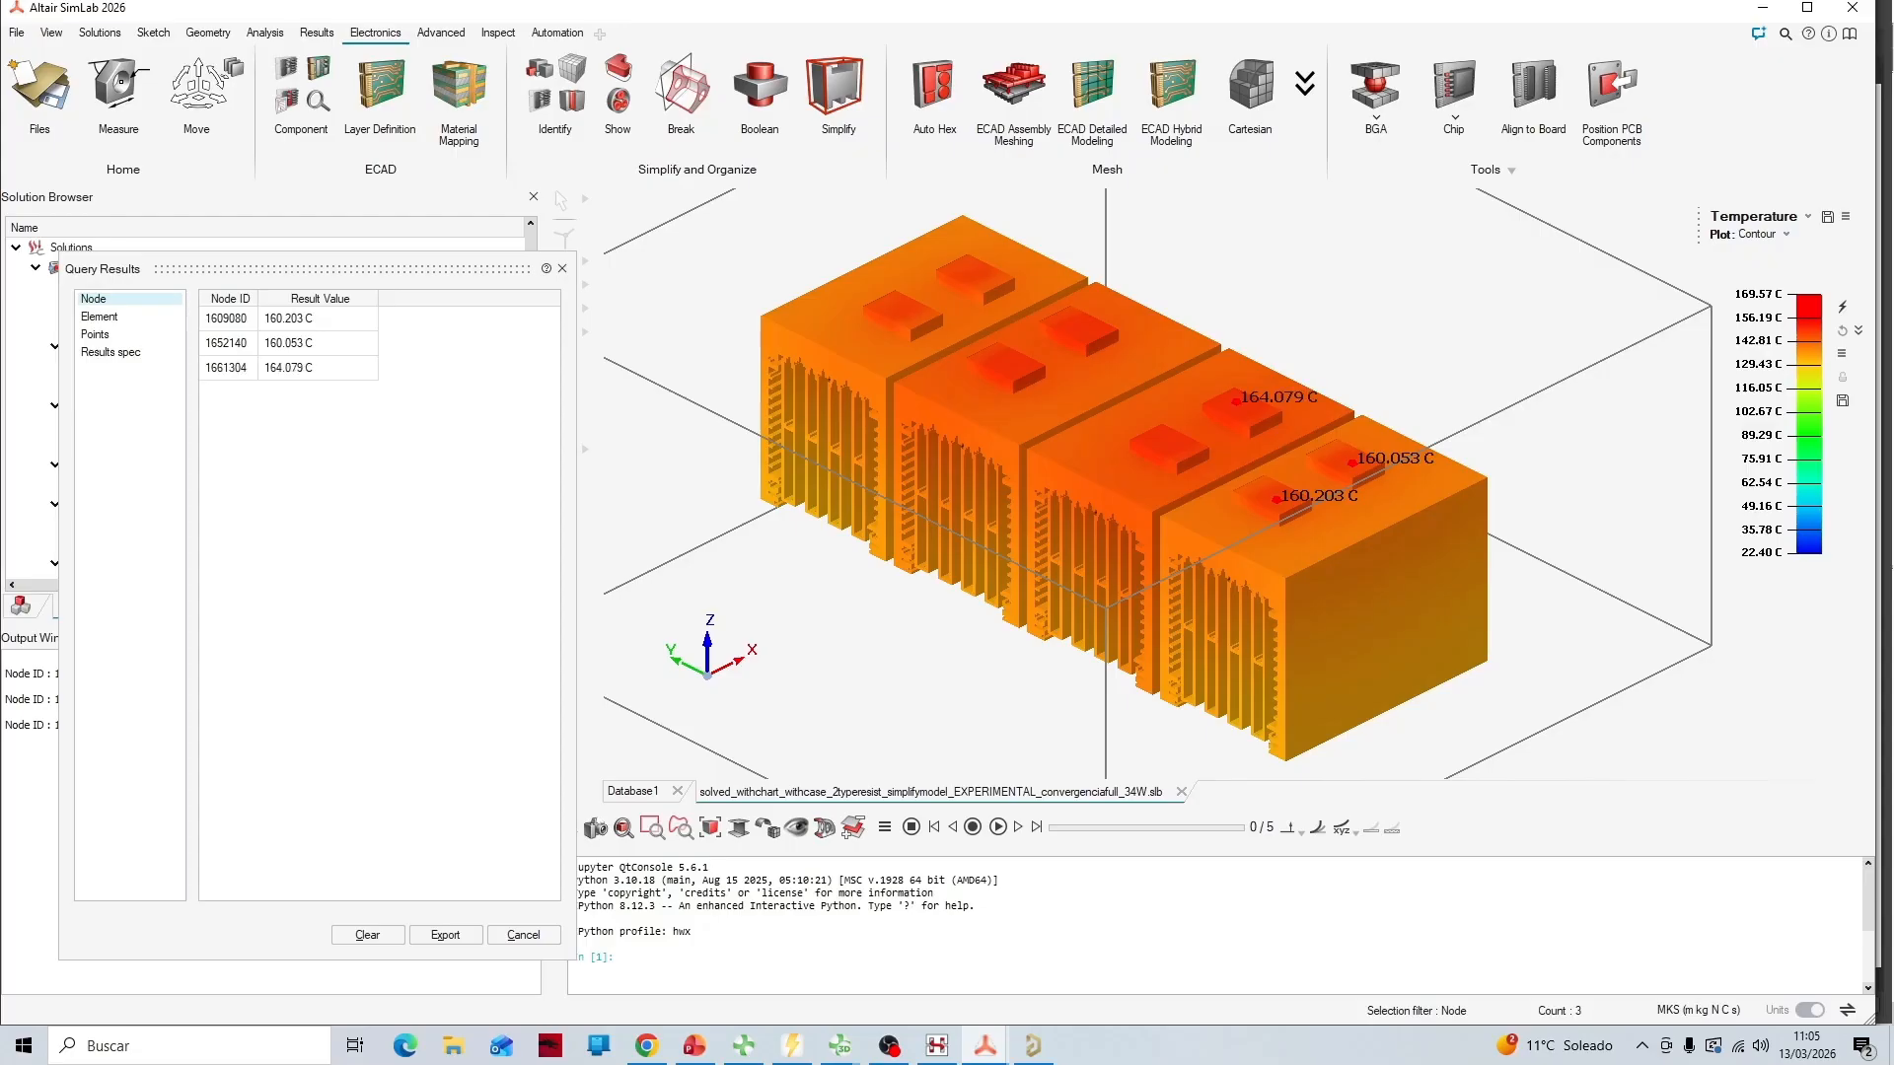
pyautogui.click(1162, 442)
pyautogui.click(1085, 332)
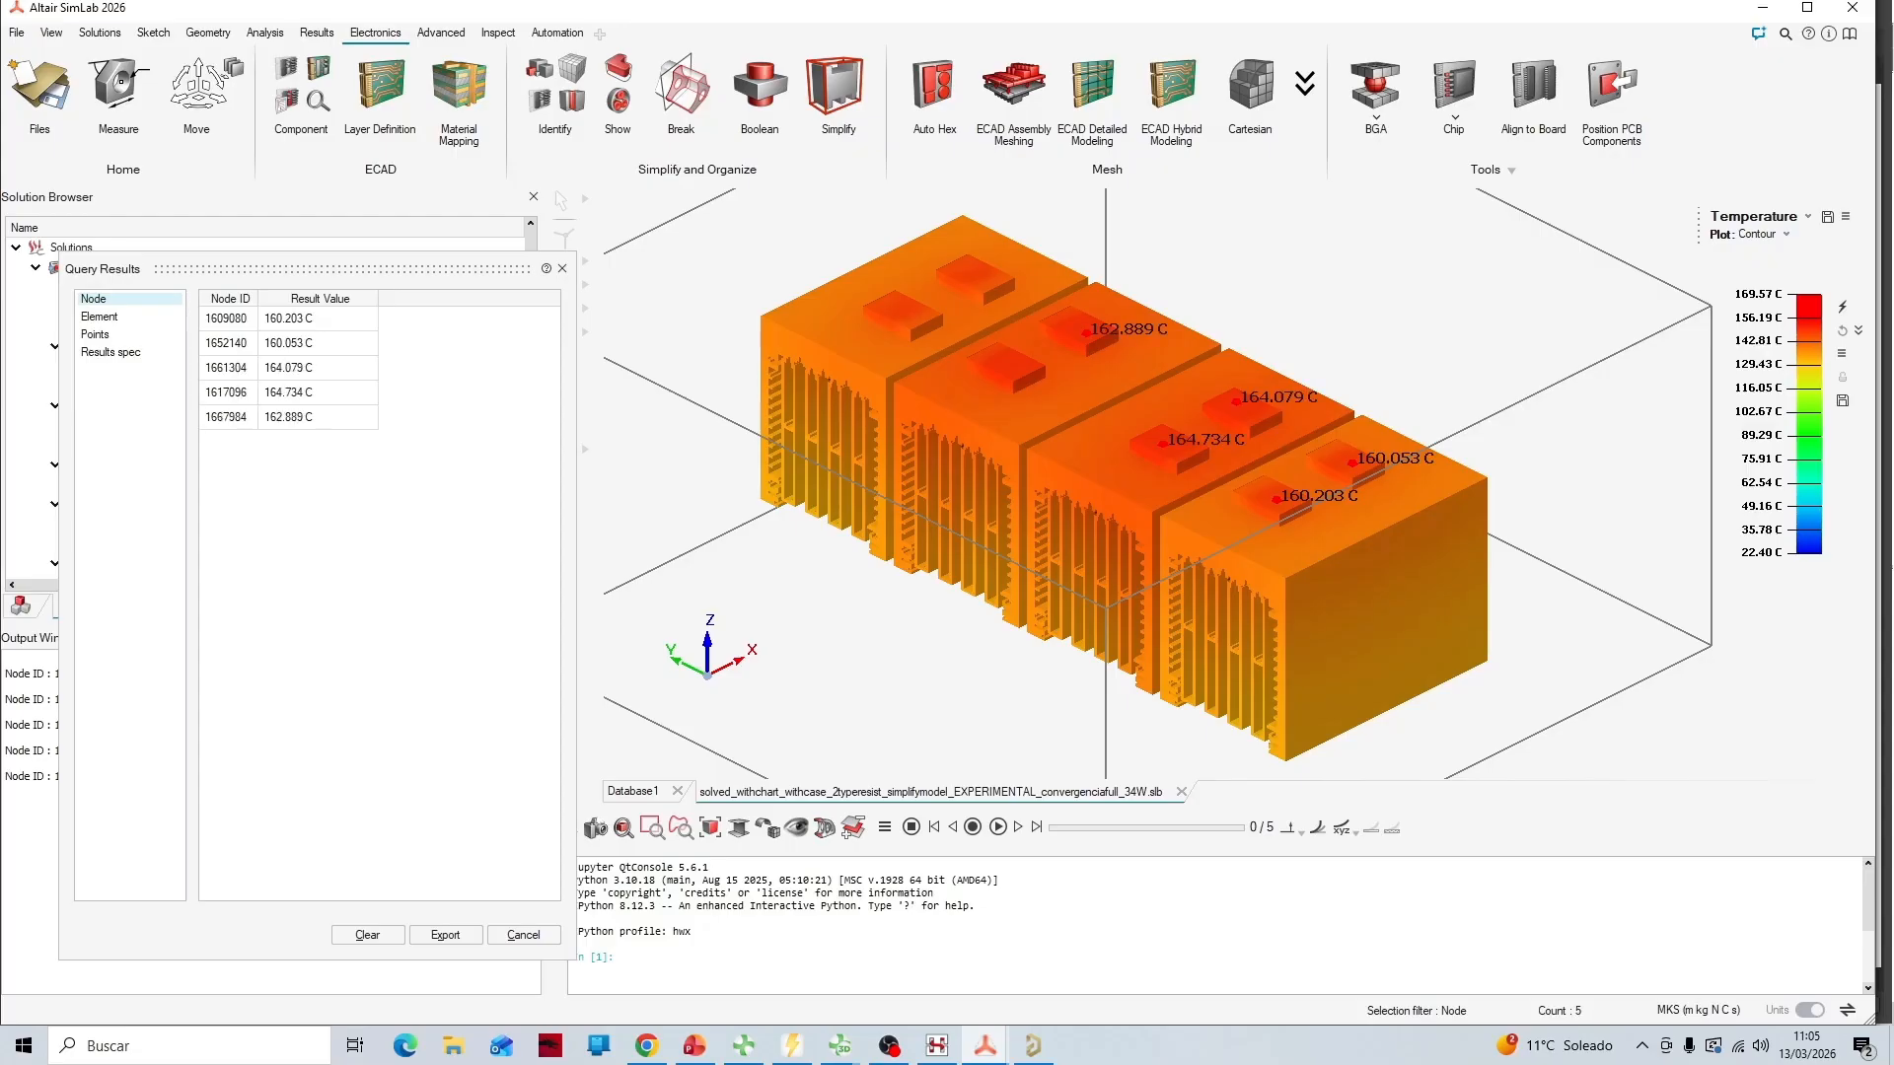
pyautogui.click(1008, 367)
pyautogui.click(1080, 322)
pyautogui.click(966, 266)
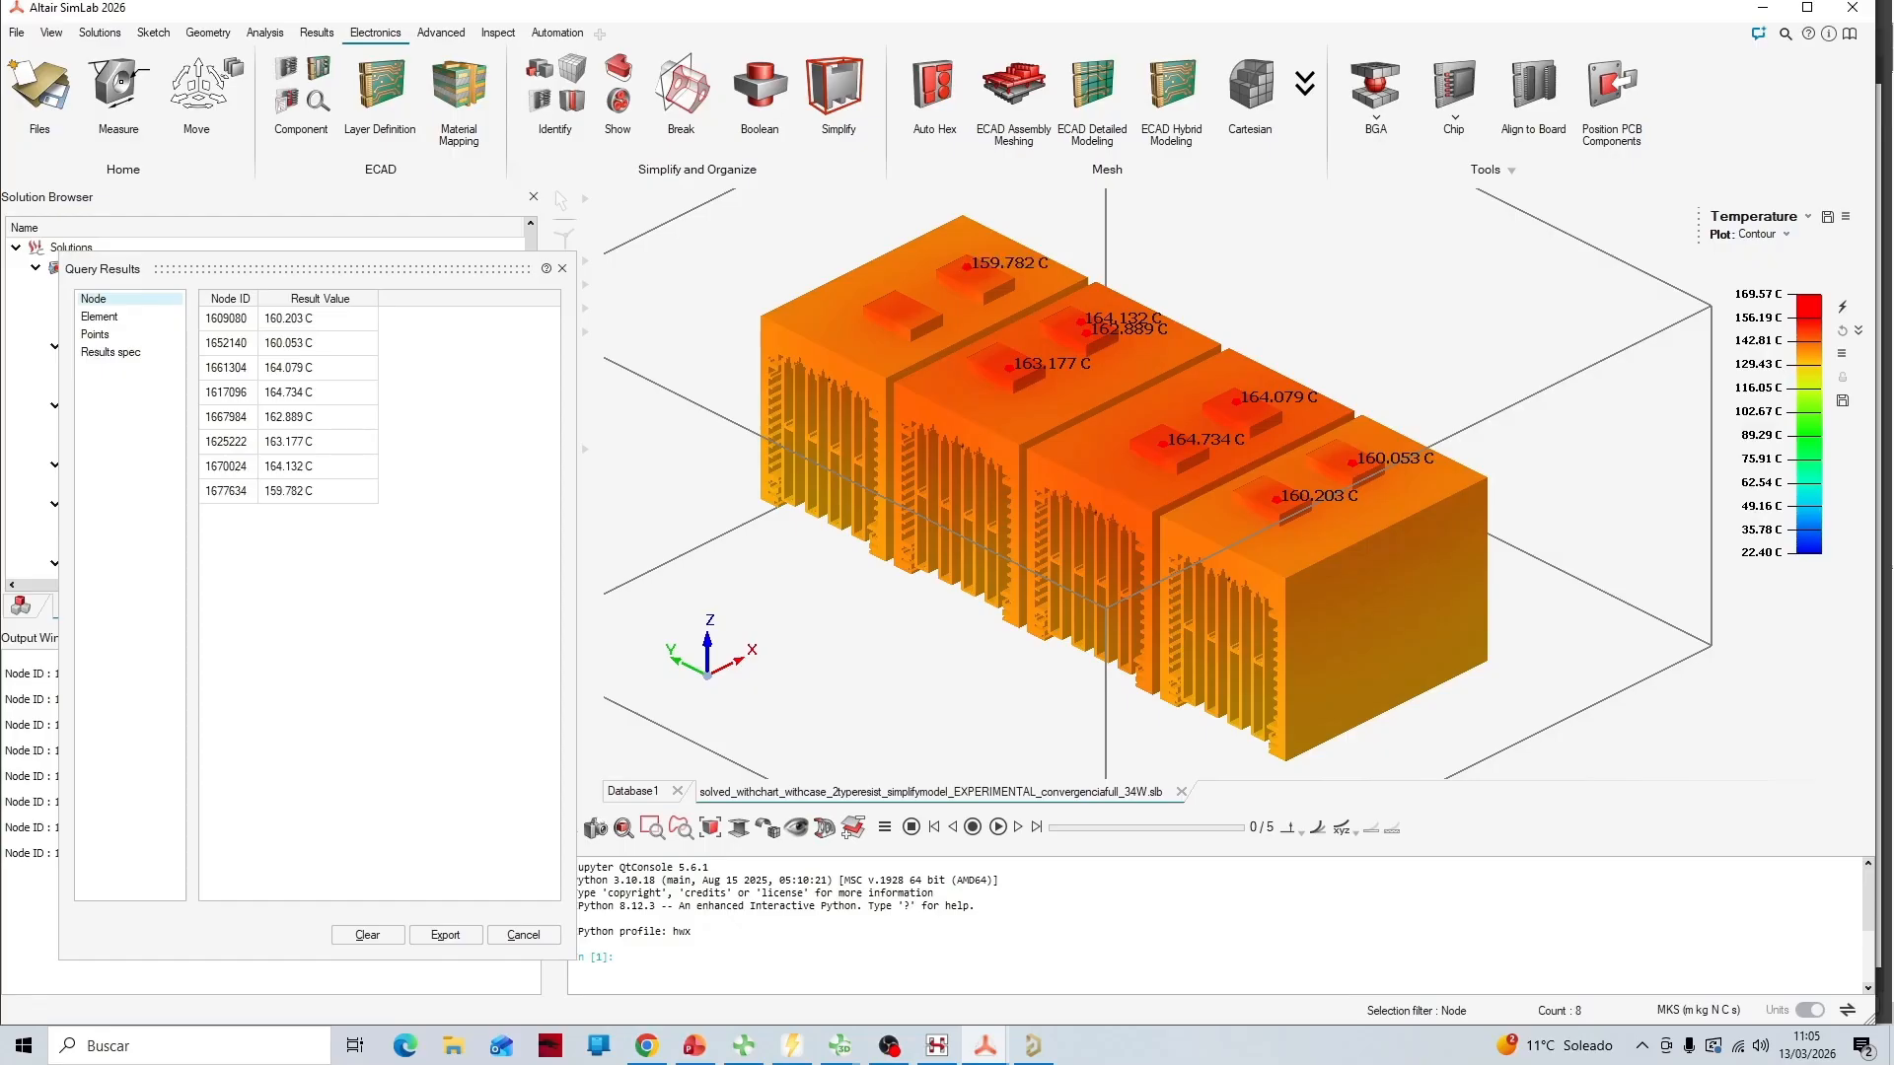
pyautogui.click(890, 298)
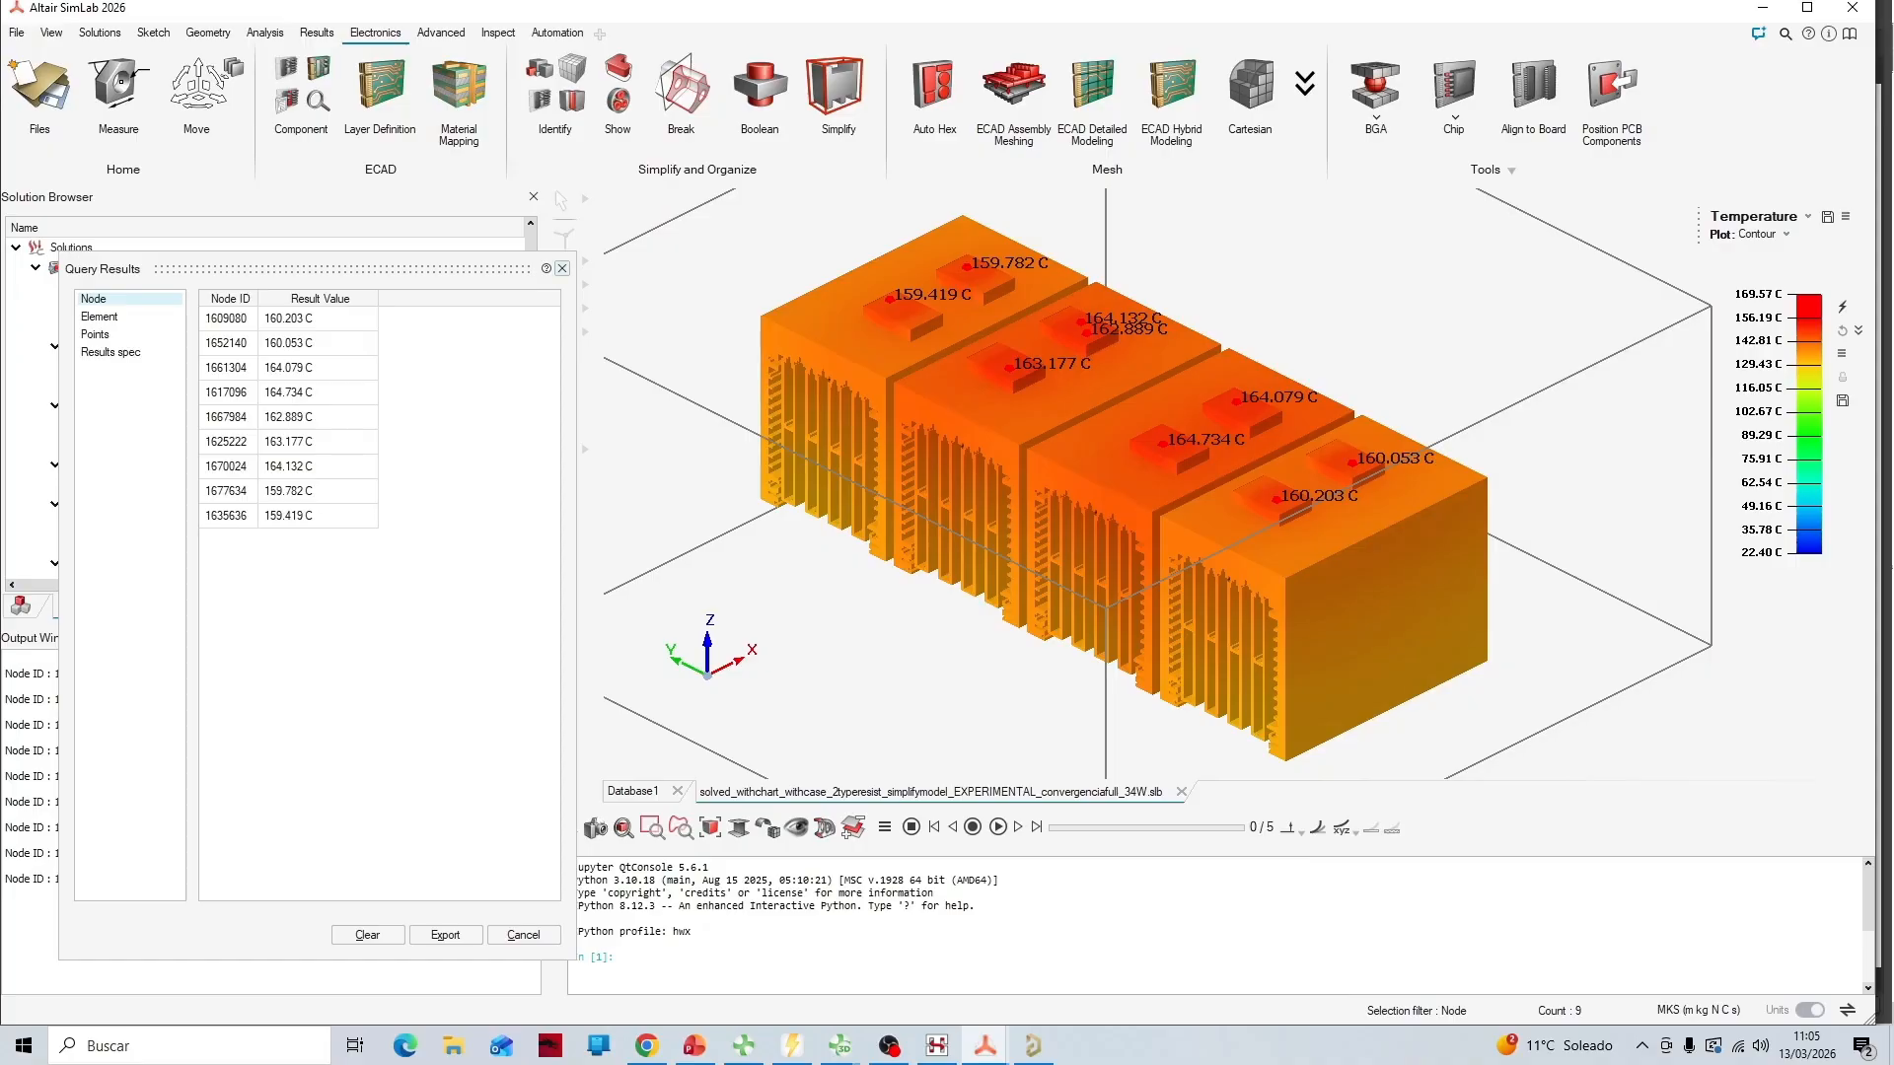
pyautogui.click(561, 268)
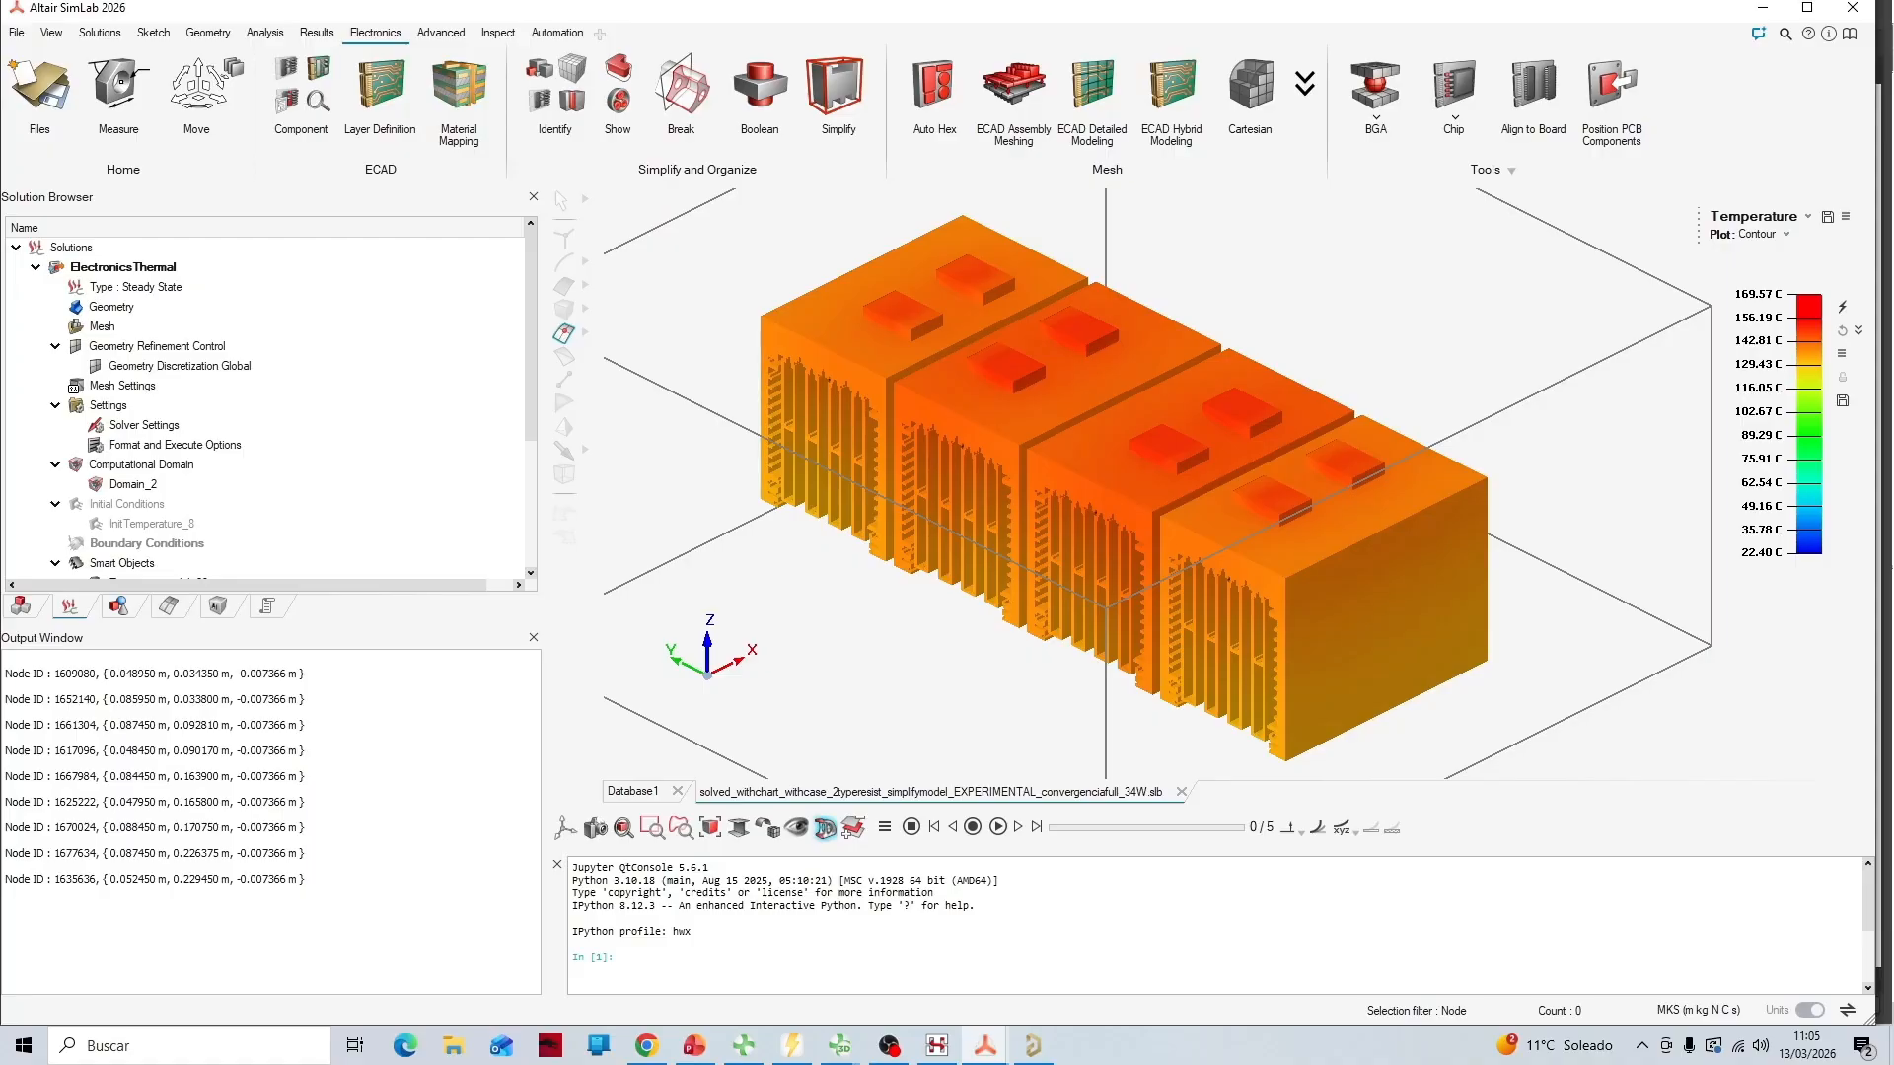
# Show a section cut through the fanless model's temperature contour and rotate the cutting plane 90 deg to examine the heat across the heatsinks
pyautogui.click(824, 826)
pyautogui.click(1068, 461)
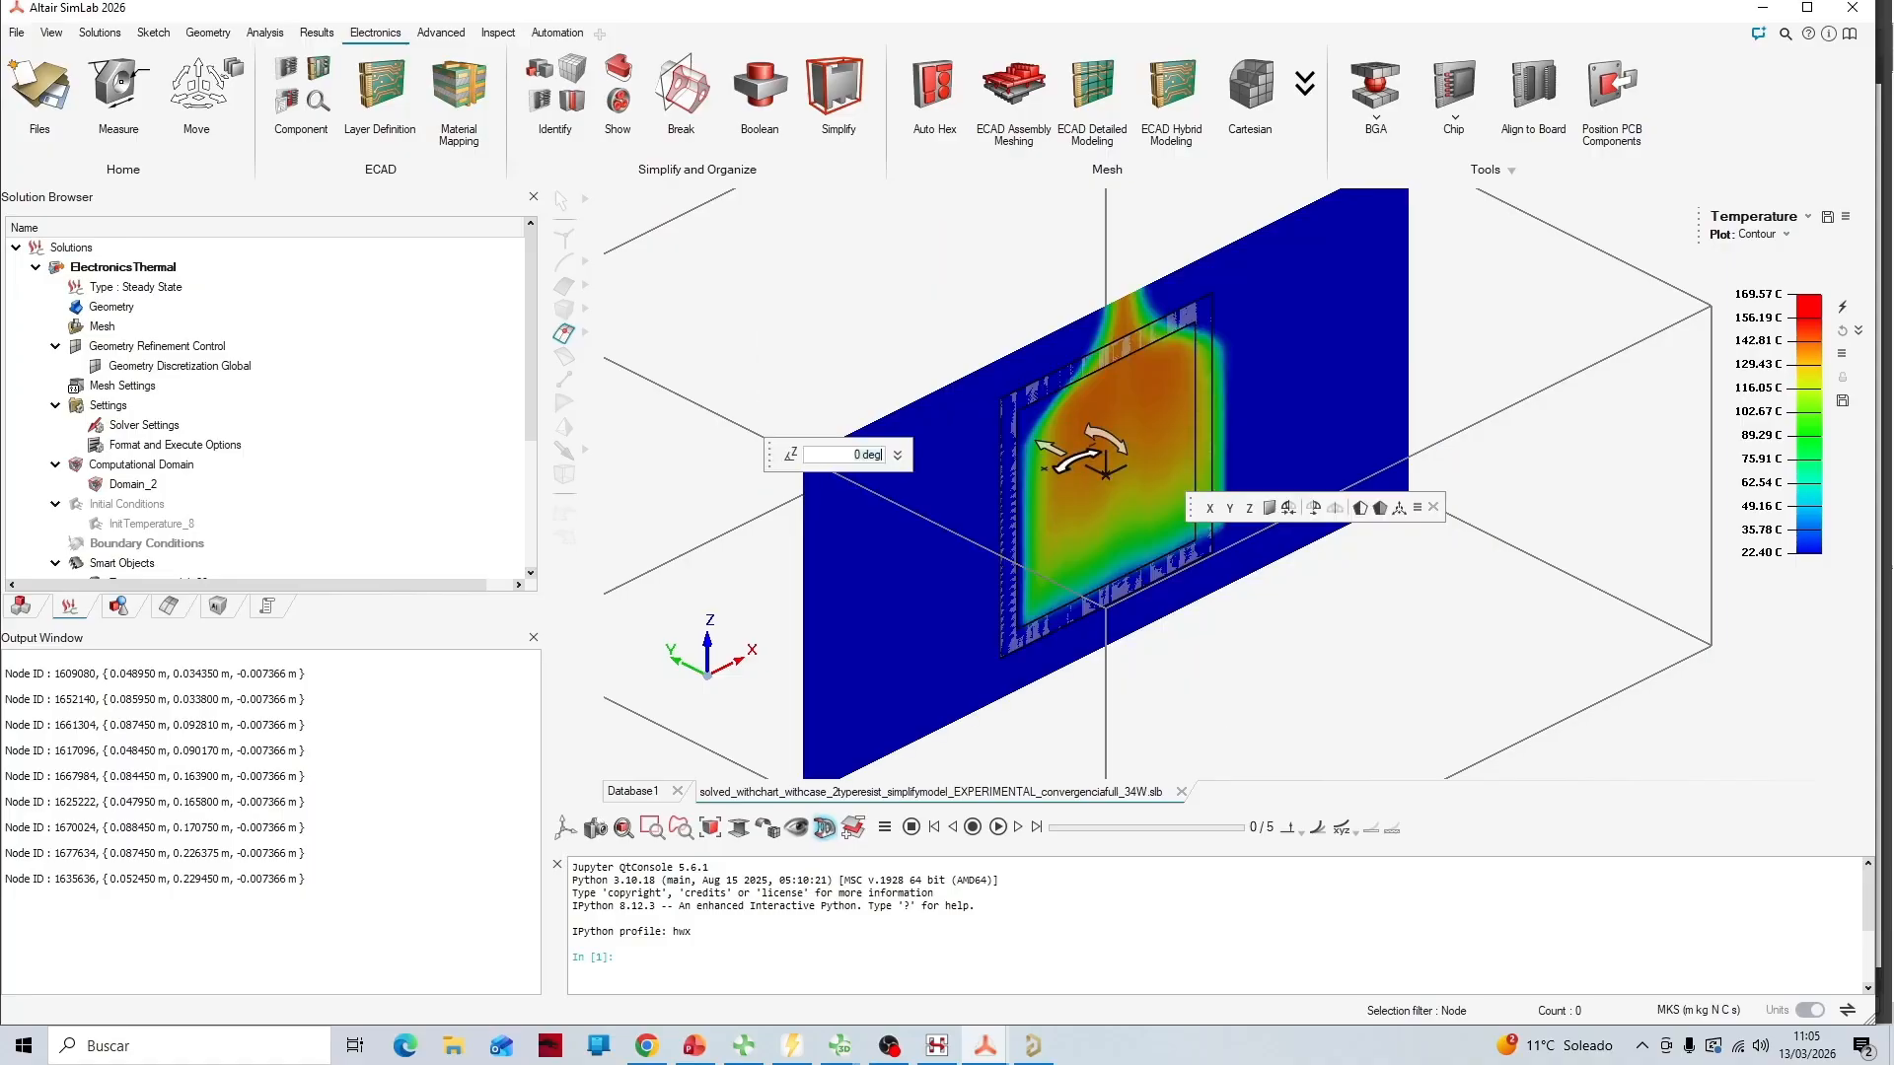
pyautogui.write('9')
pyautogui.write('0')
pyautogui.press('Return')
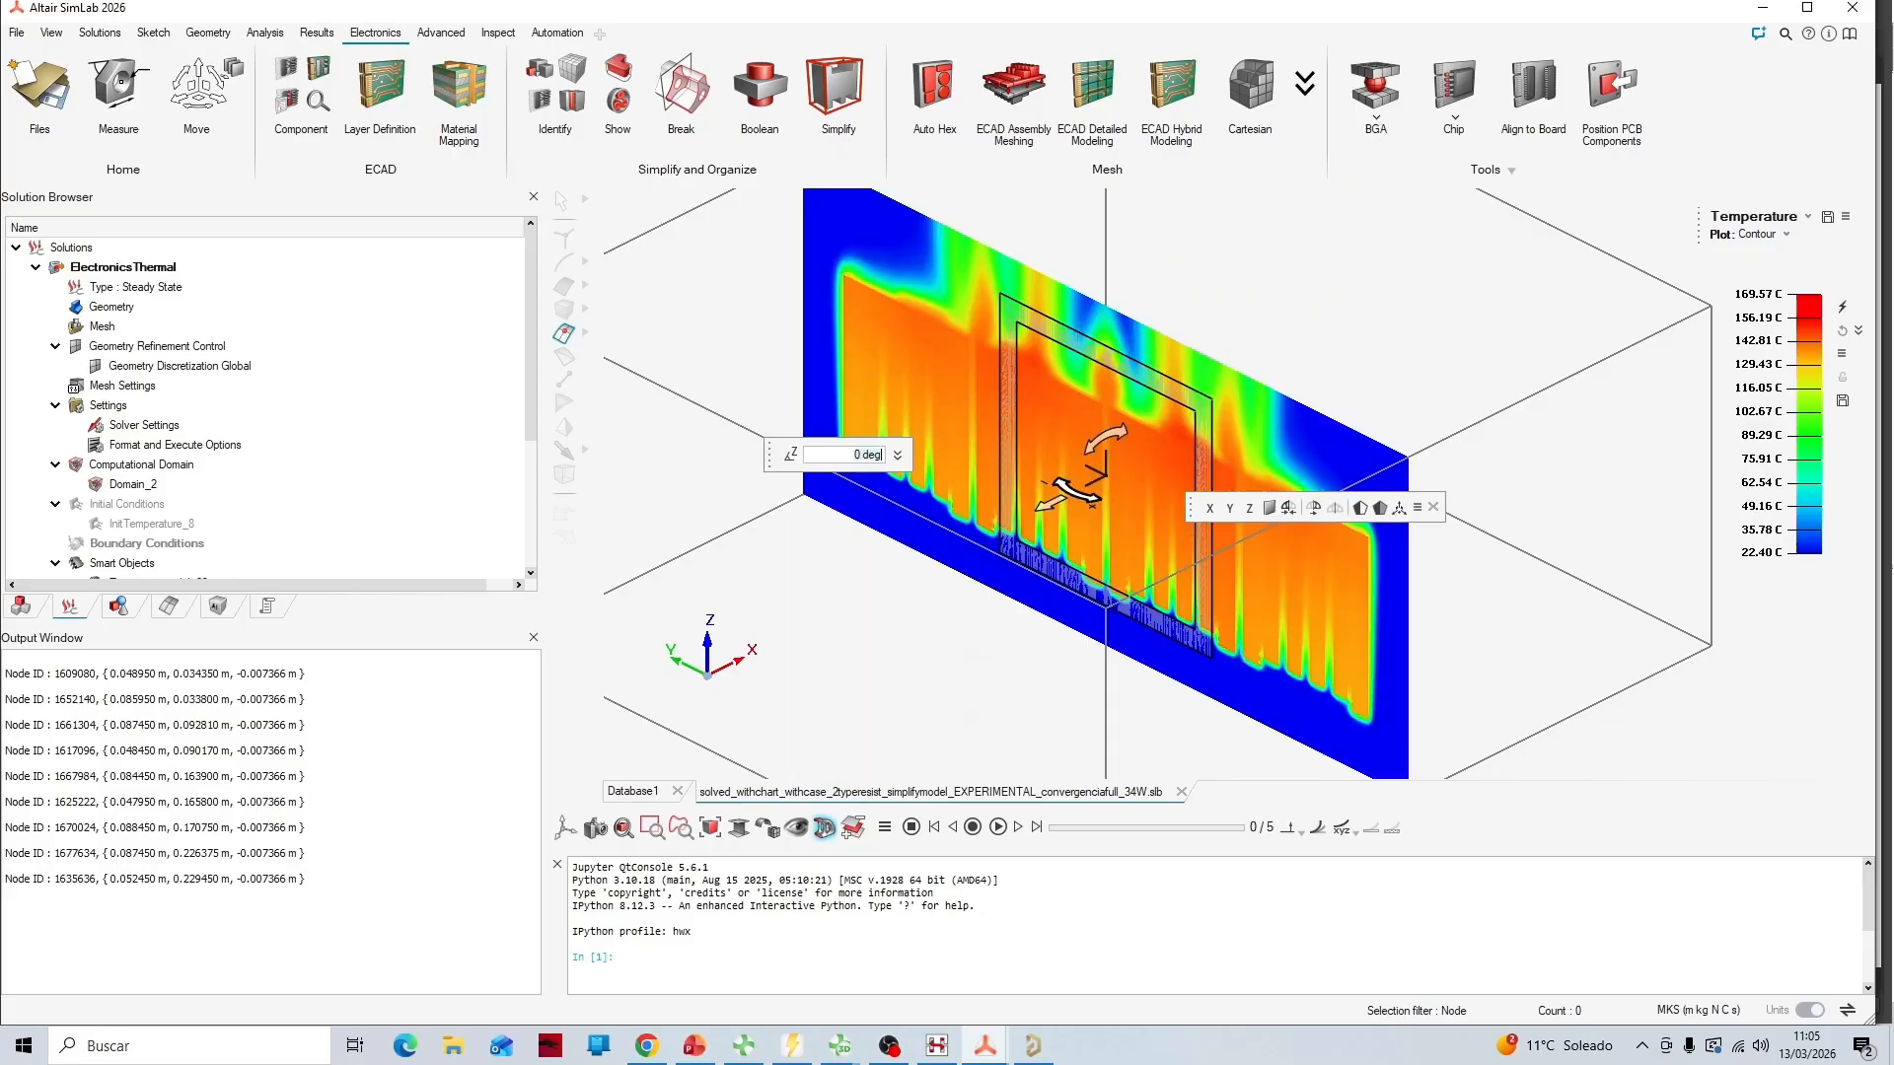
pyautogui.scroll(3, 1242, 558)
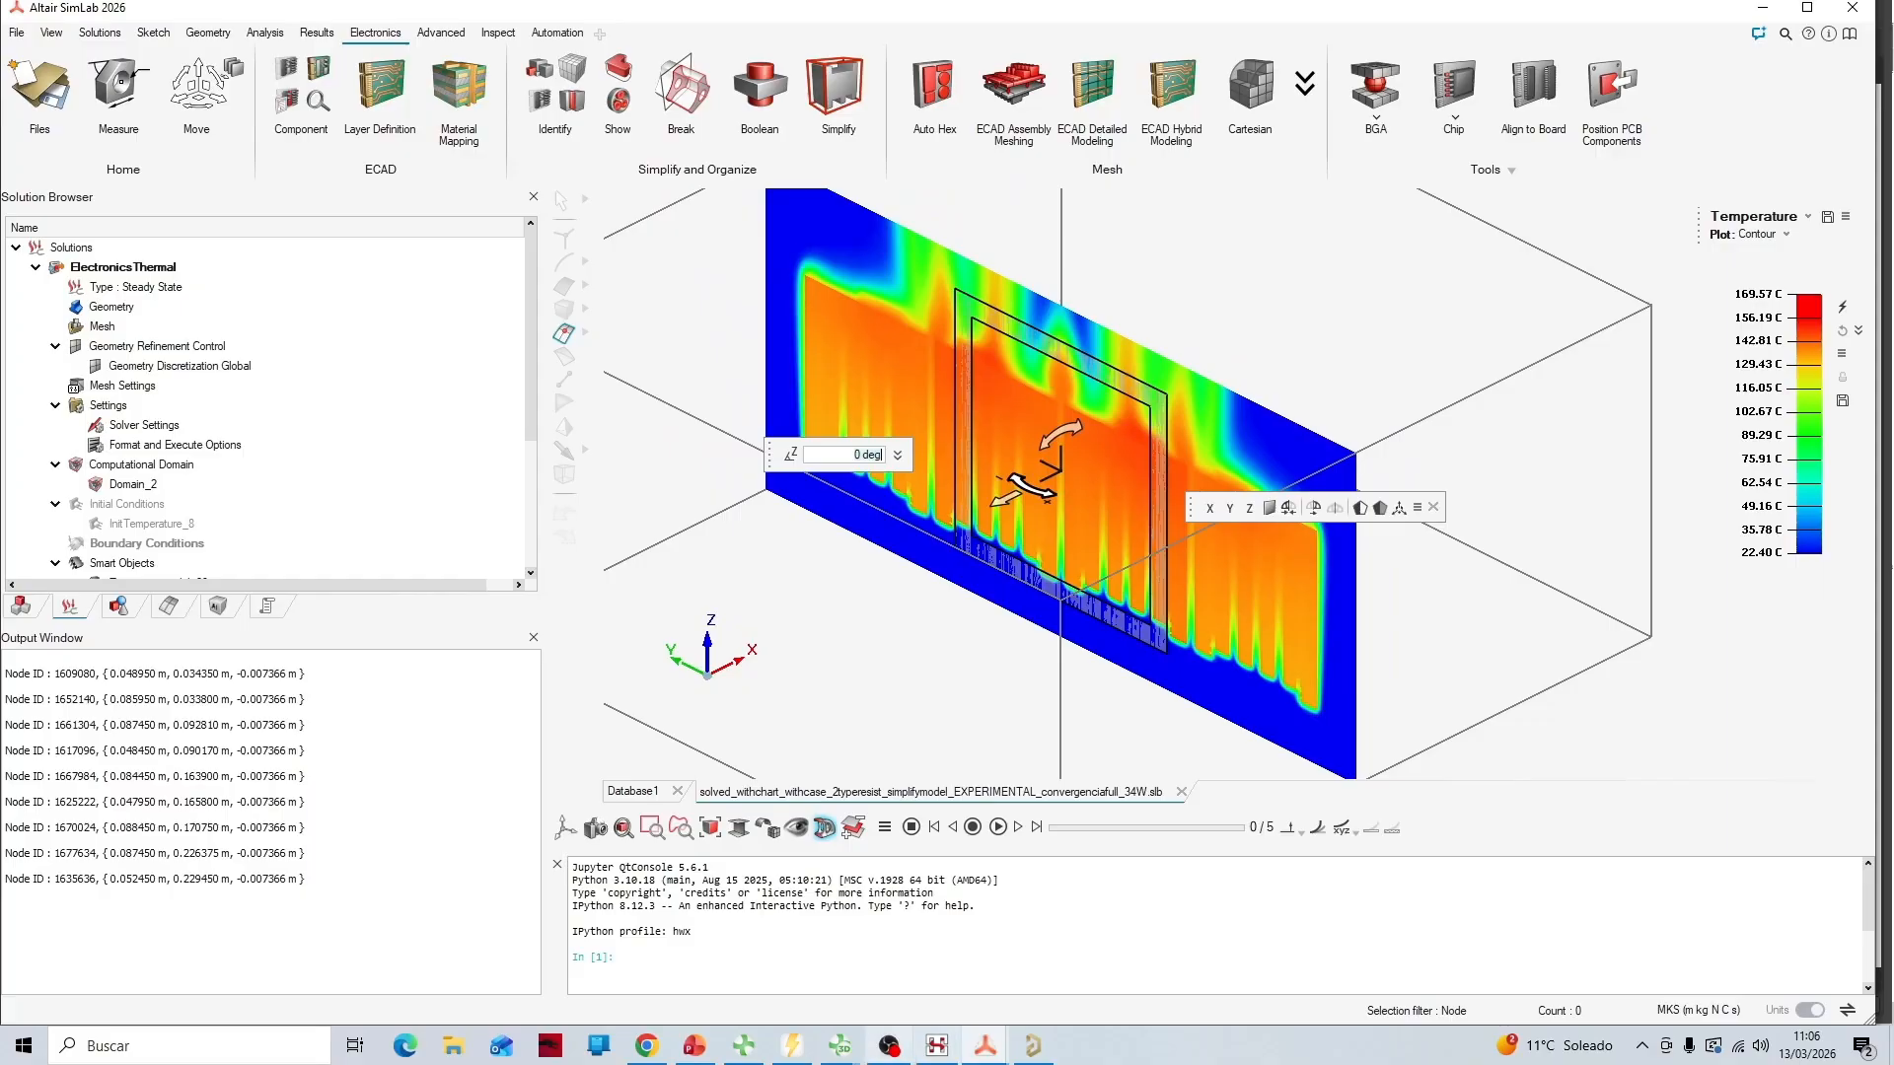
# Switch to the PowerPoint presentation and go to the slide comparing the simulation with the PSC laboratory test
pyautogui.click(694, 1046)
pyautogui.press('Down')
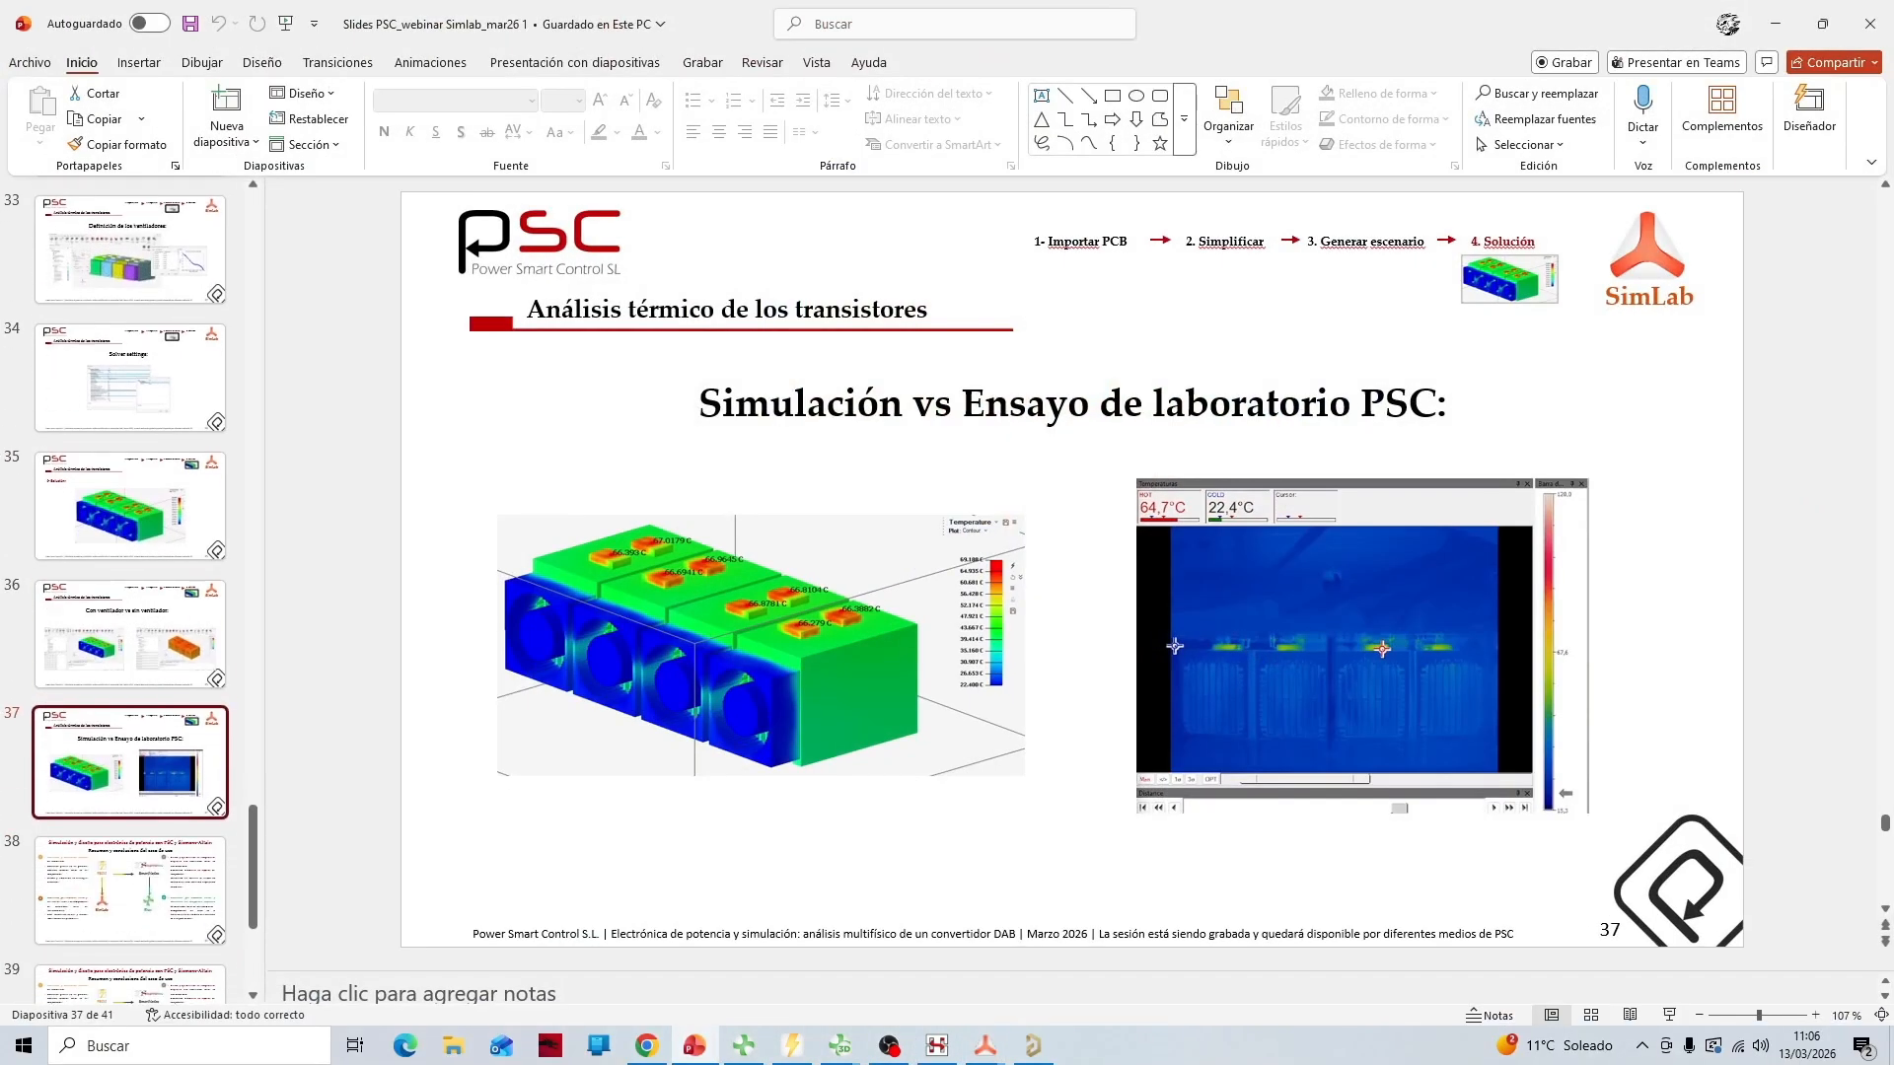